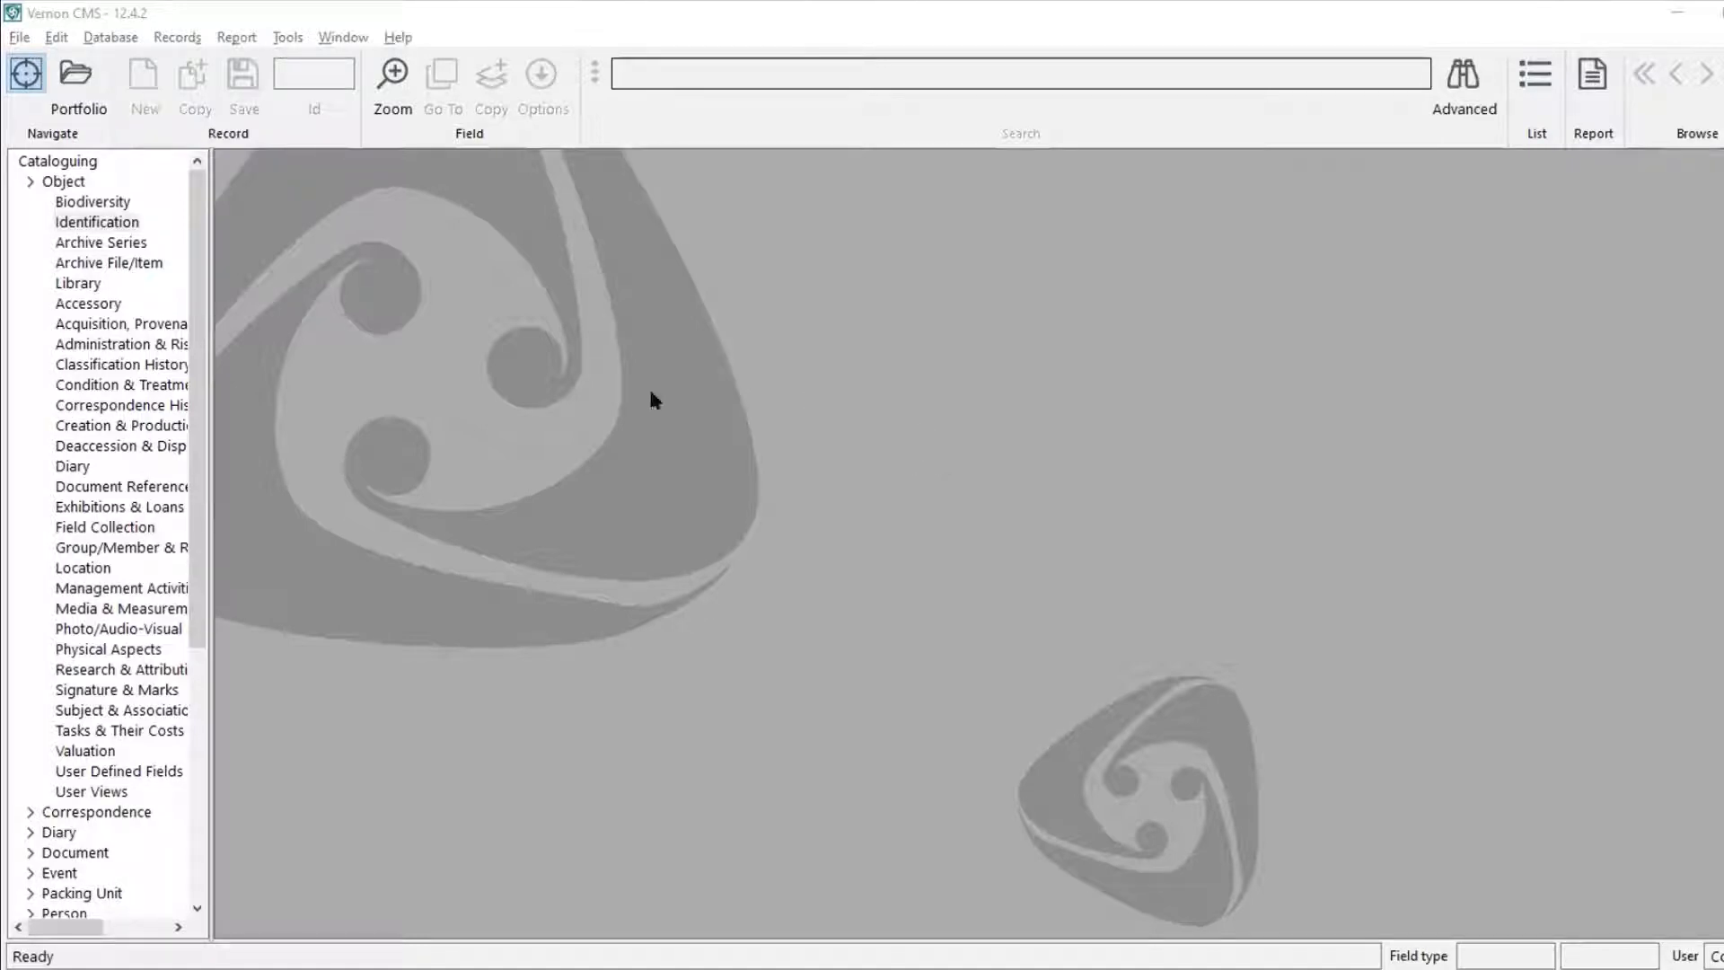
- Search Object Identification for 'Vase' and browse all 14 matching vase records
click(110, 224)
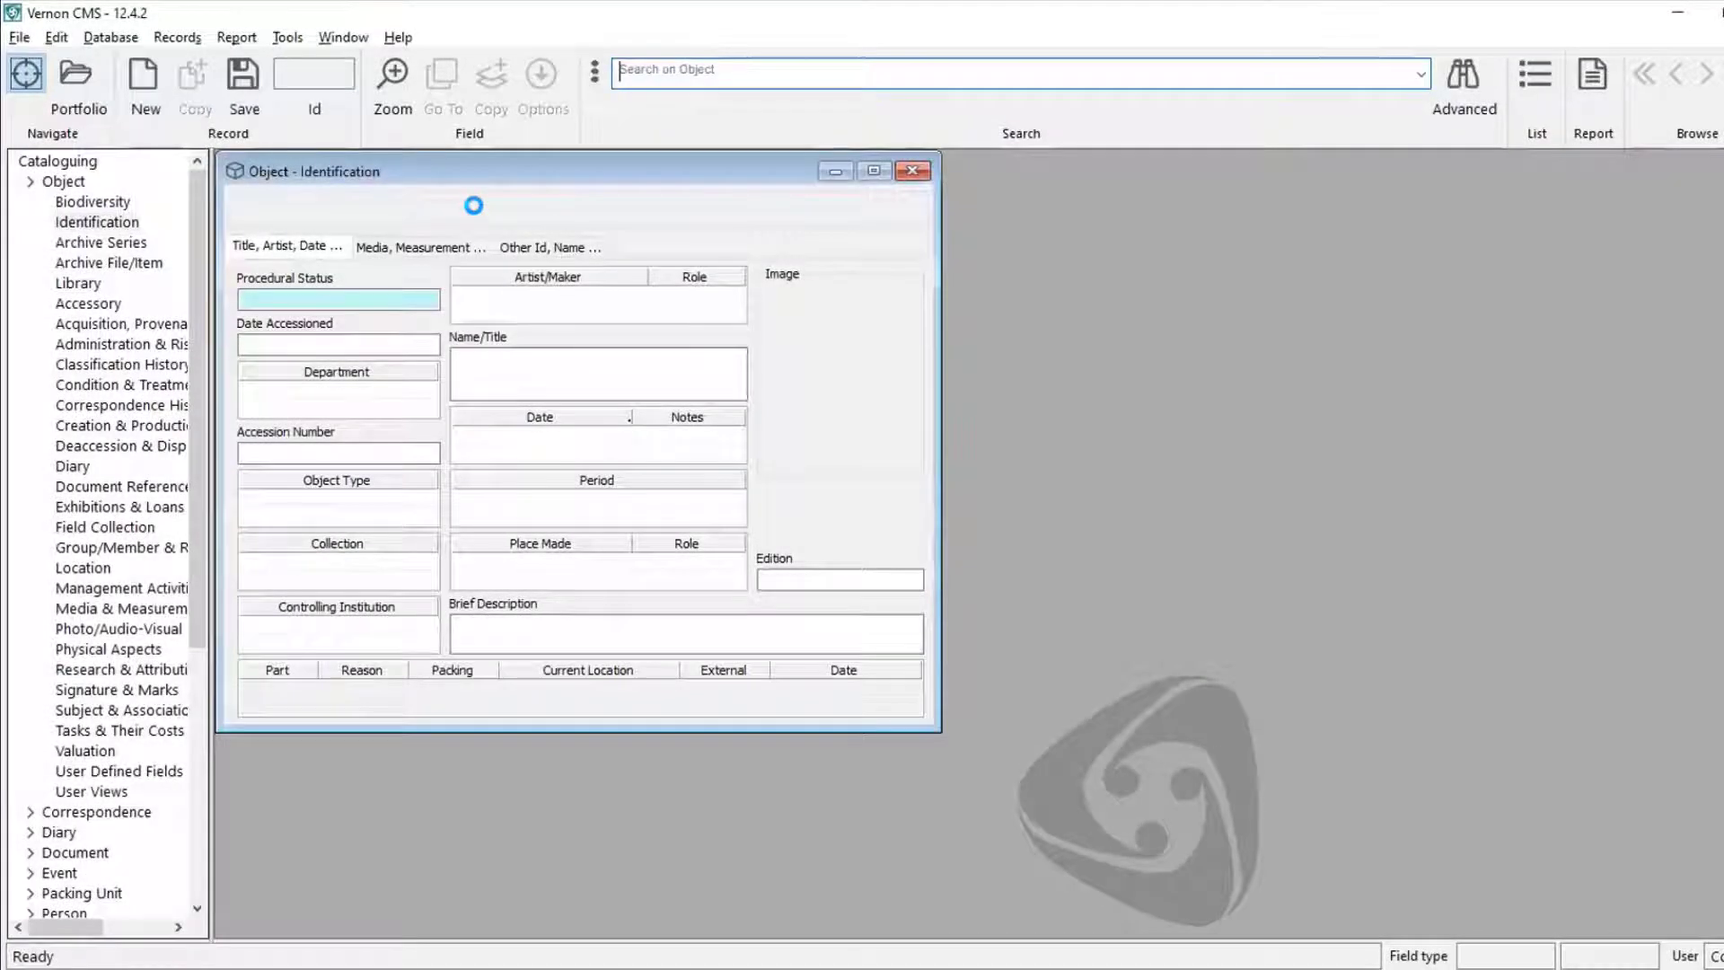
text(V)
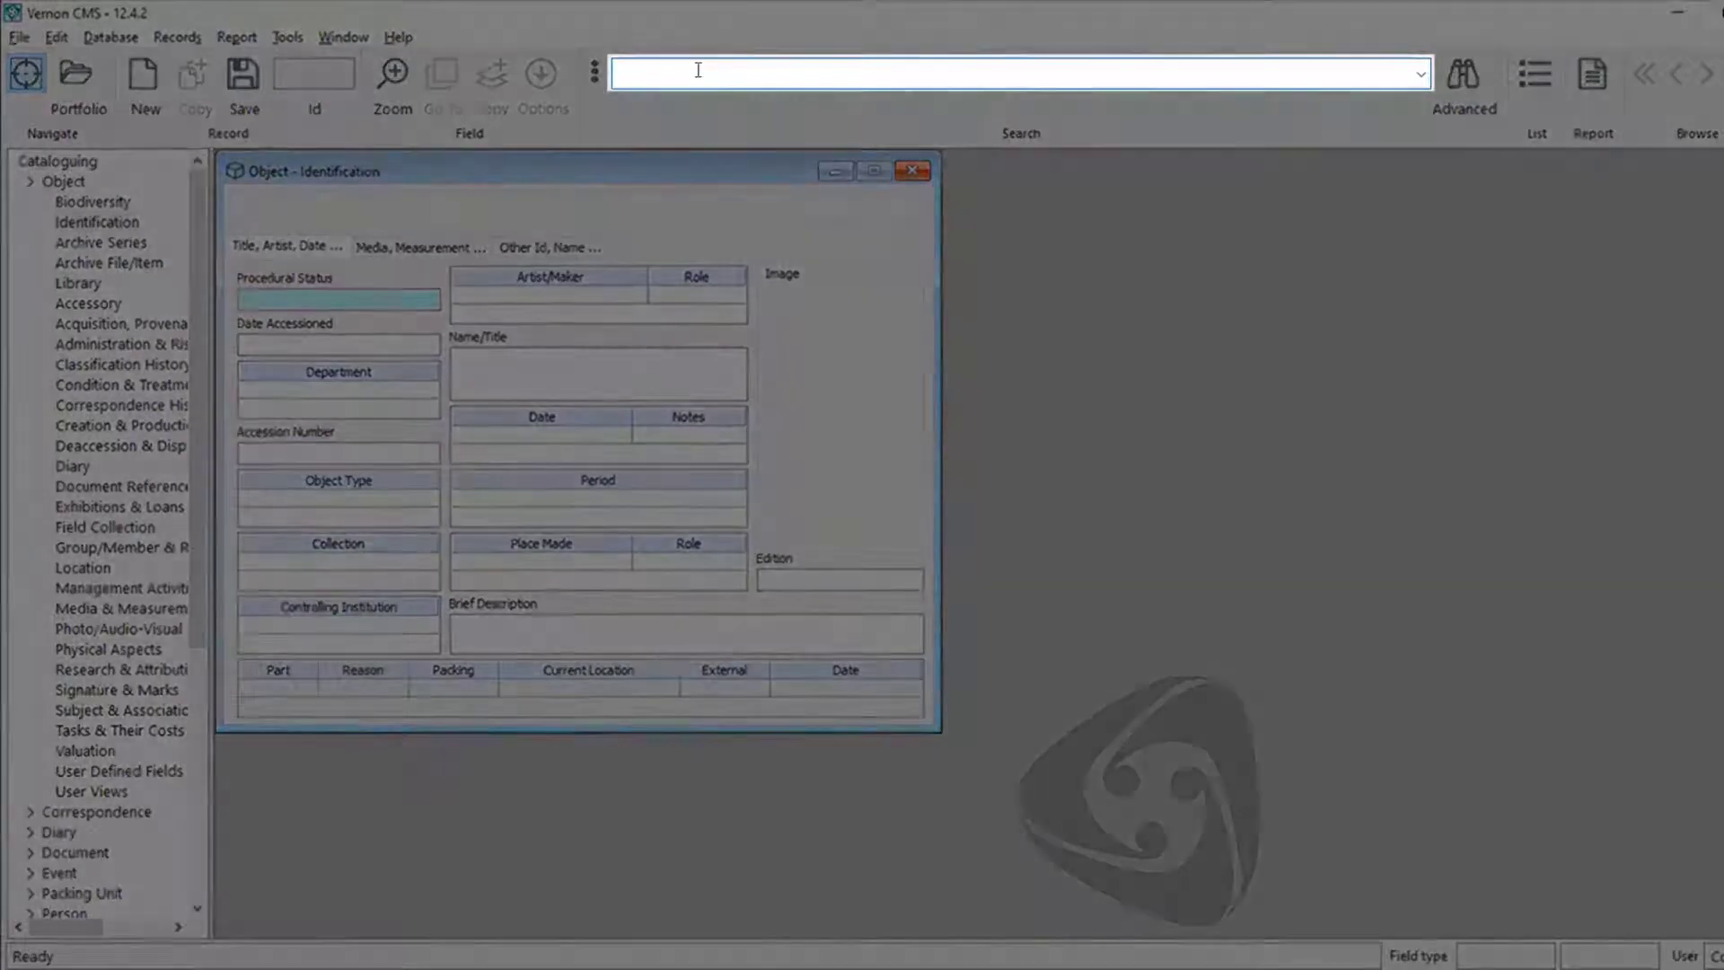
text(ase)
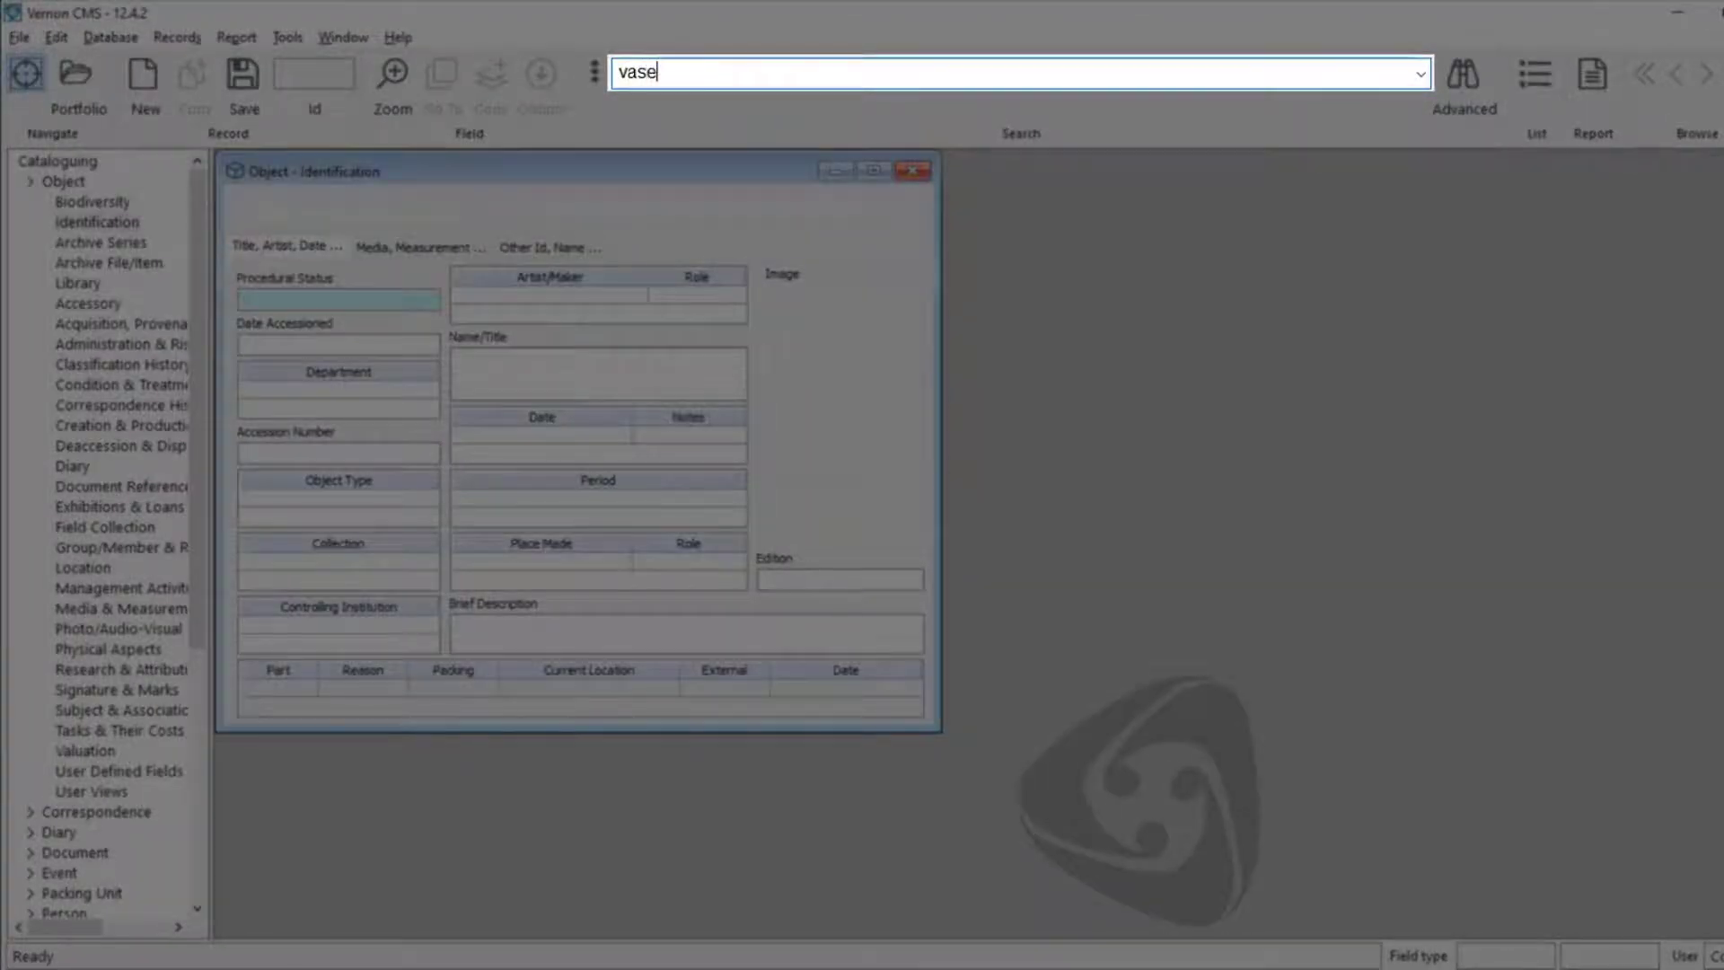
key(Return)
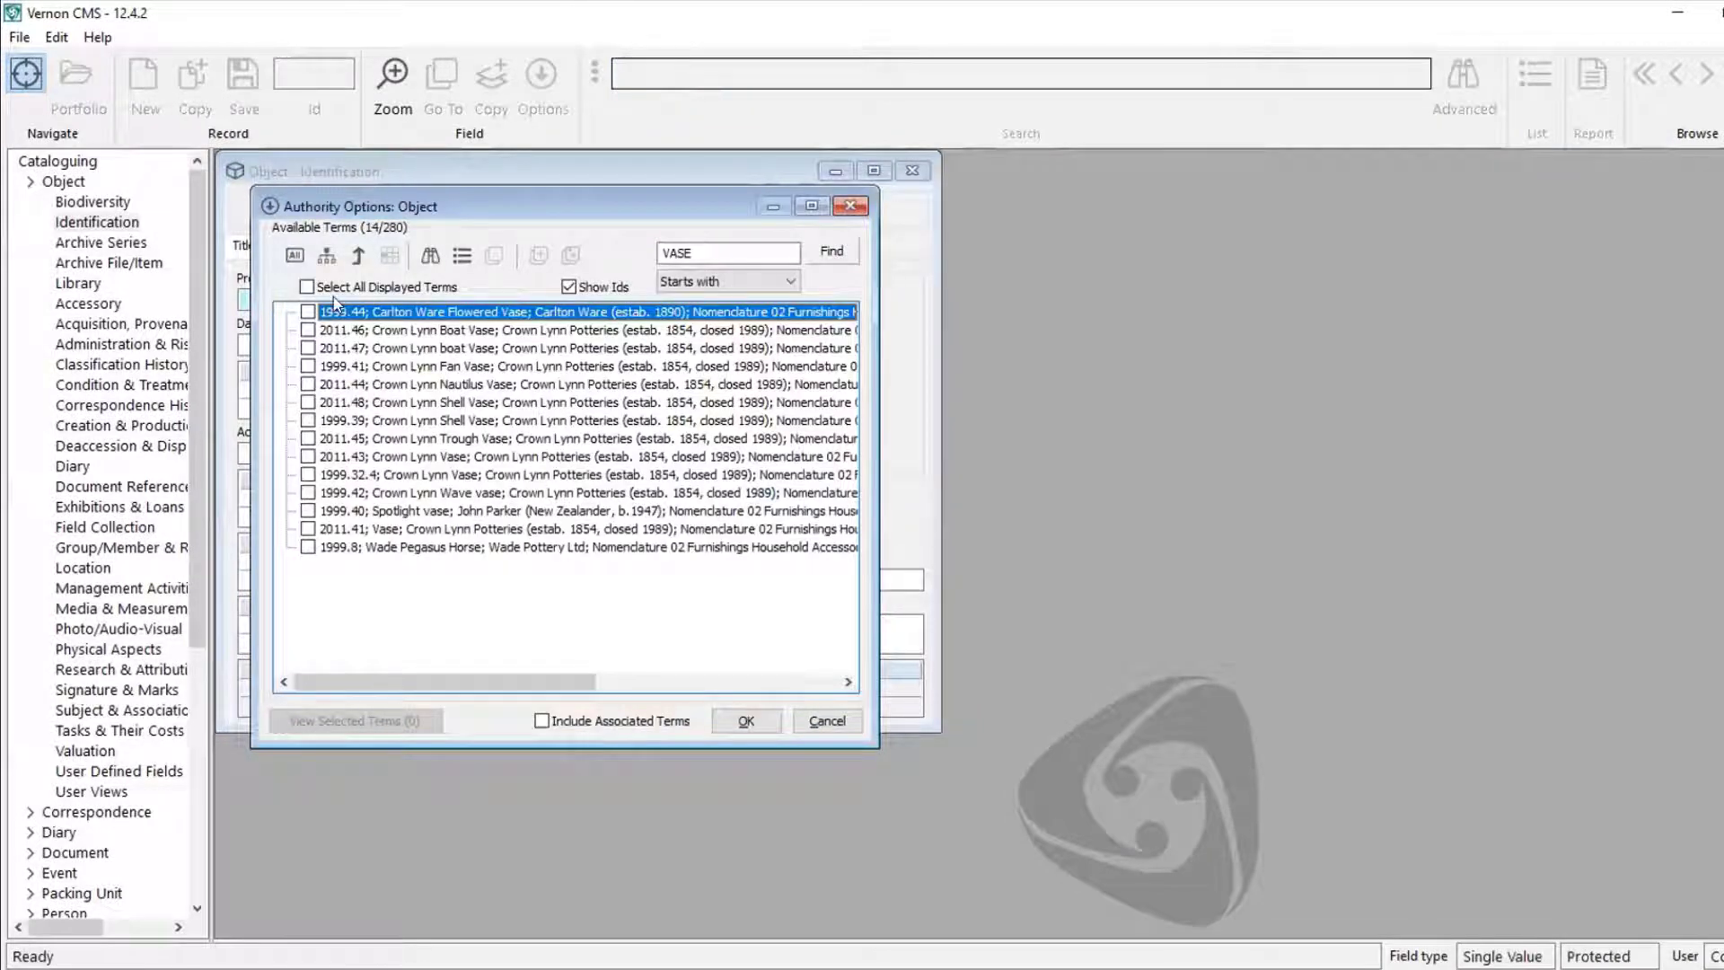
click(306, 287)
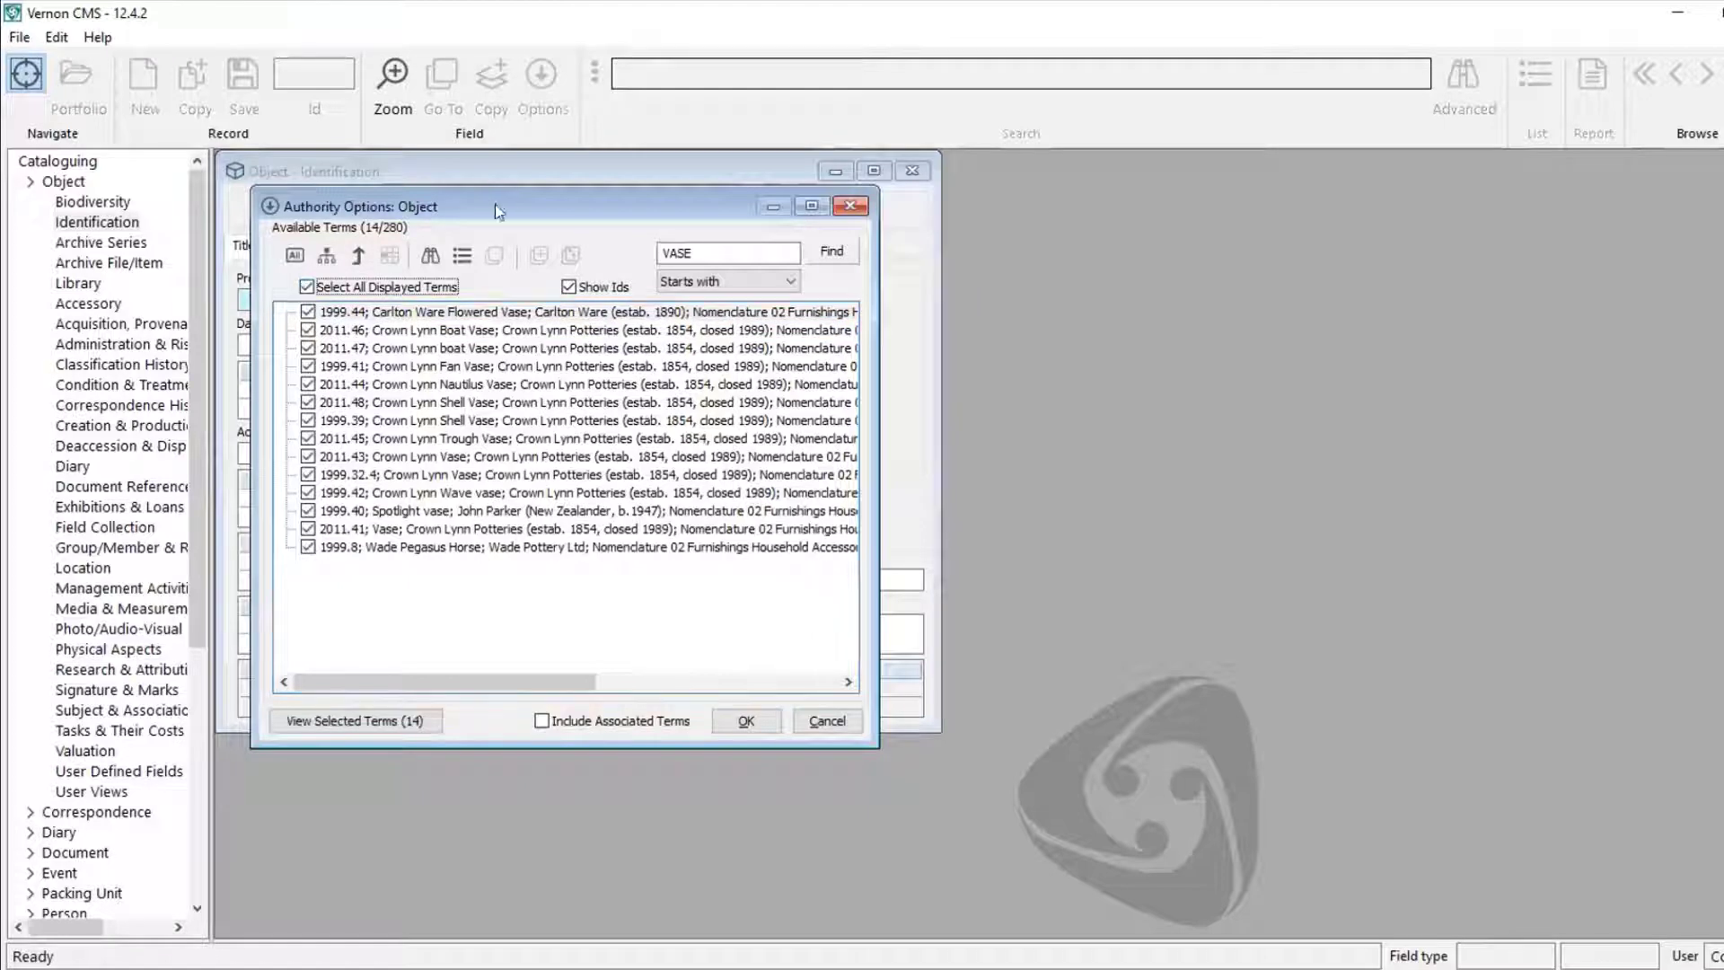
click(729, 721)
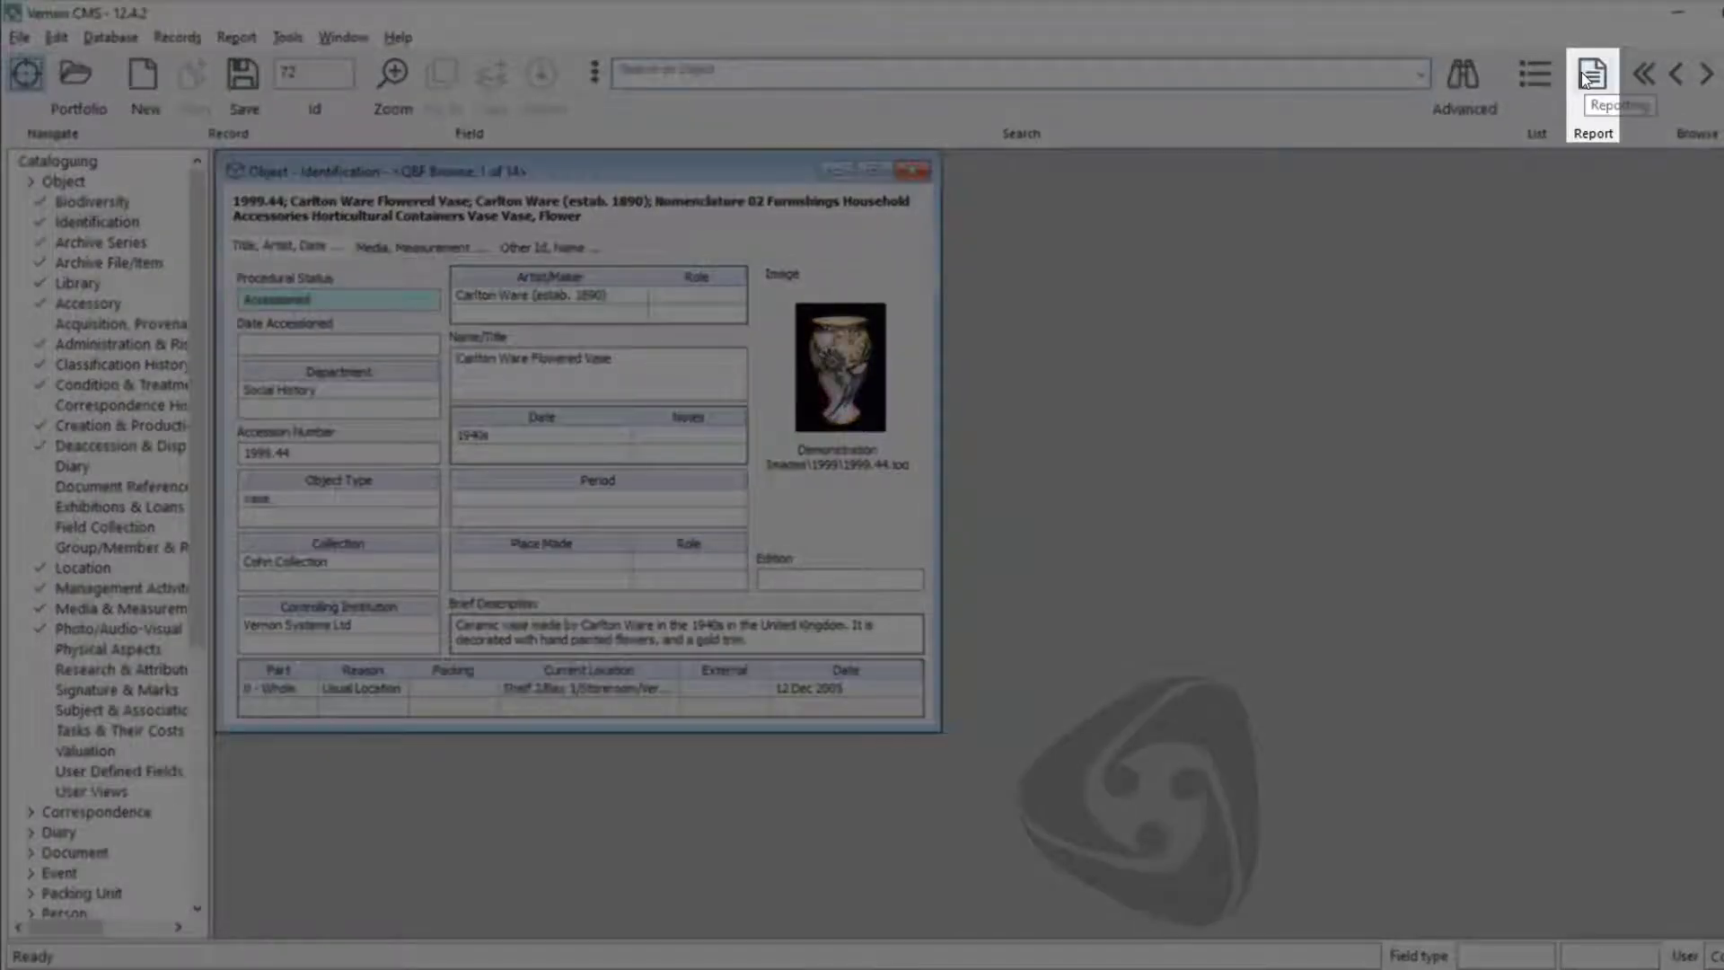
- Start a report on the 14 vases with the 'Listing - Down the Page - Image with Short Catalogue' template
click(1581, 74)
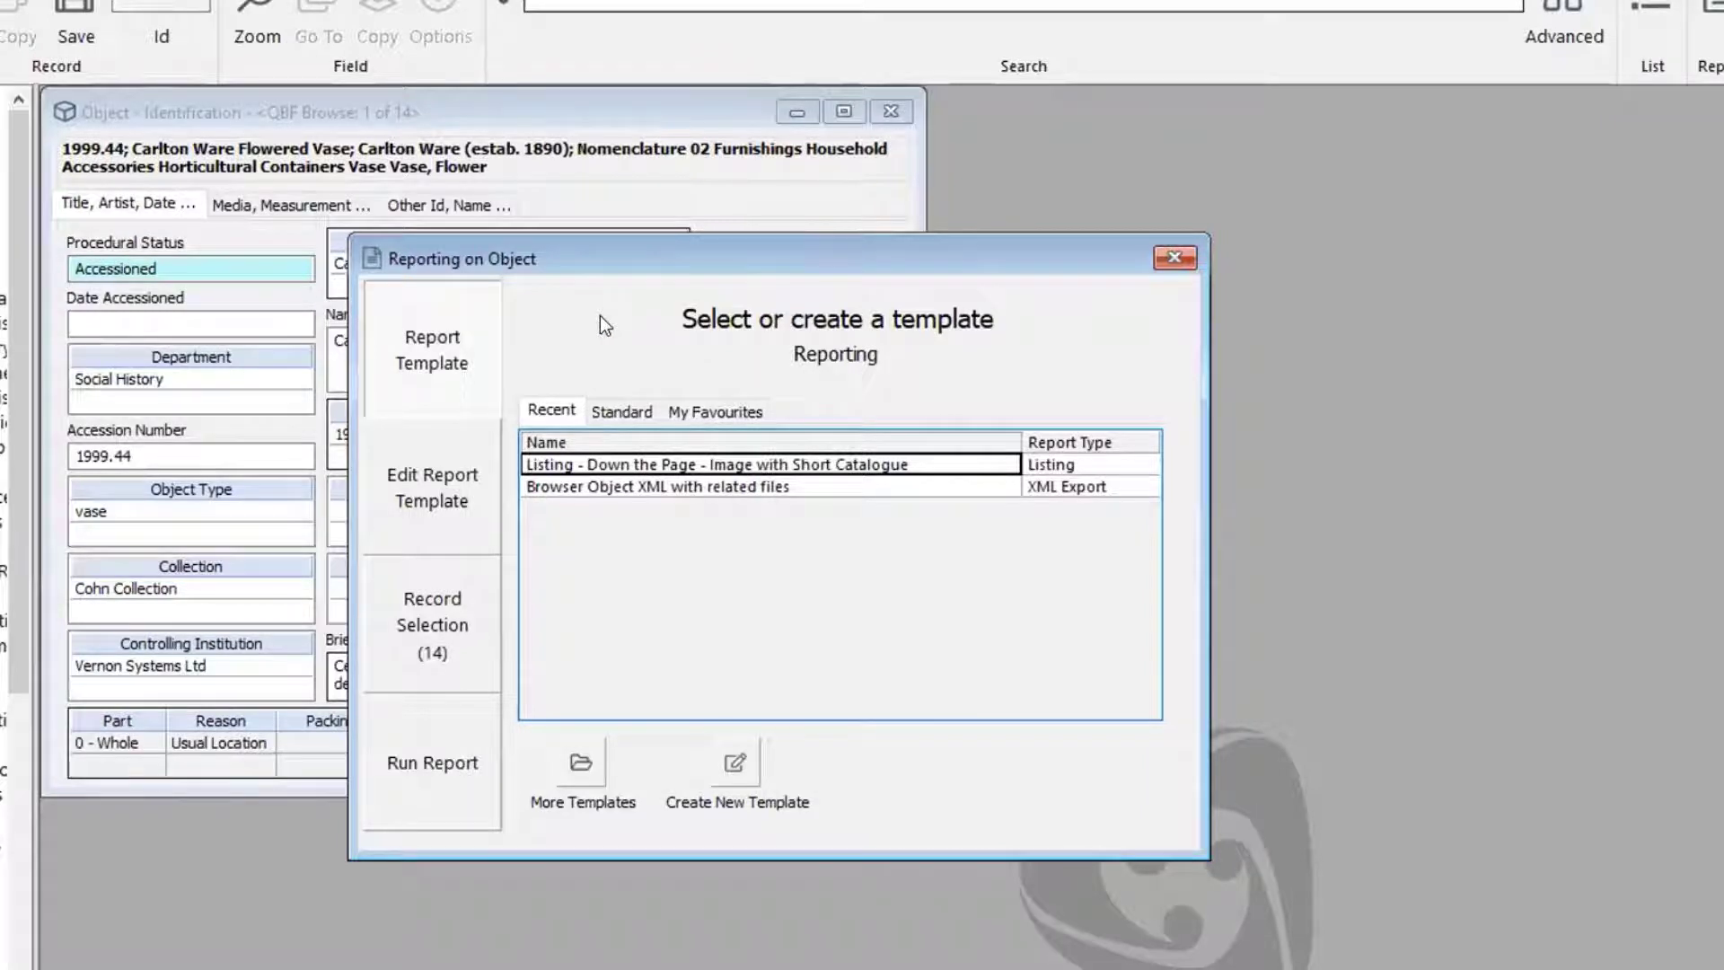
click(685, 463)
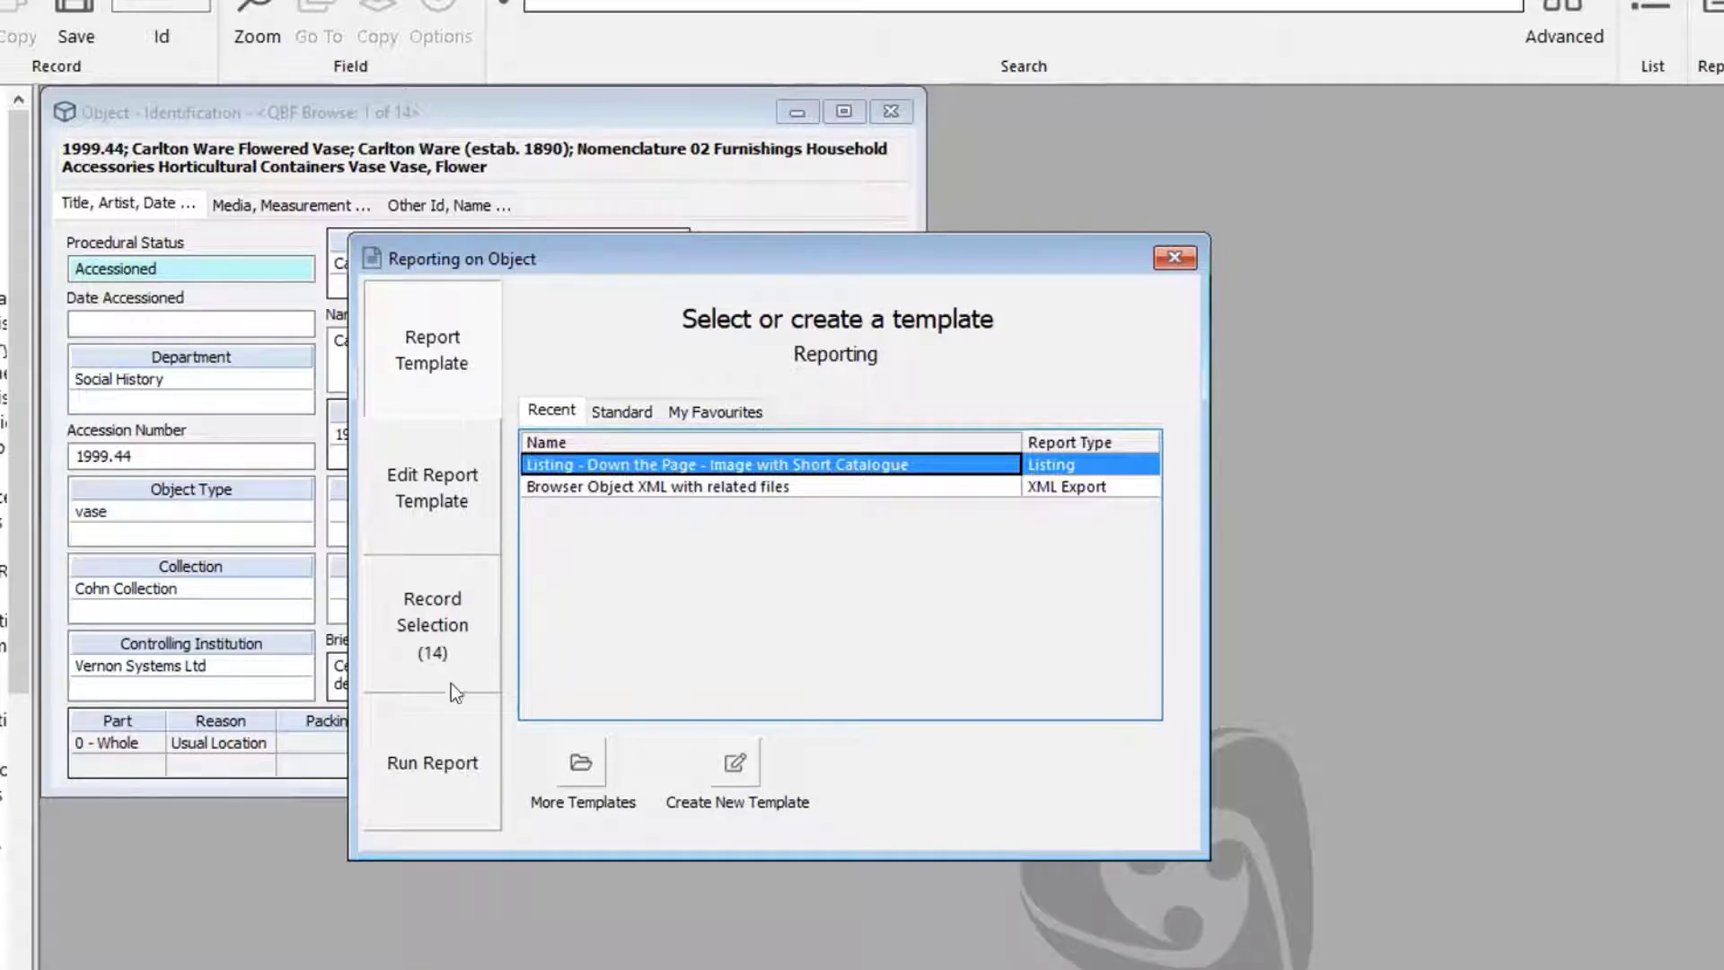
click(445, 712)
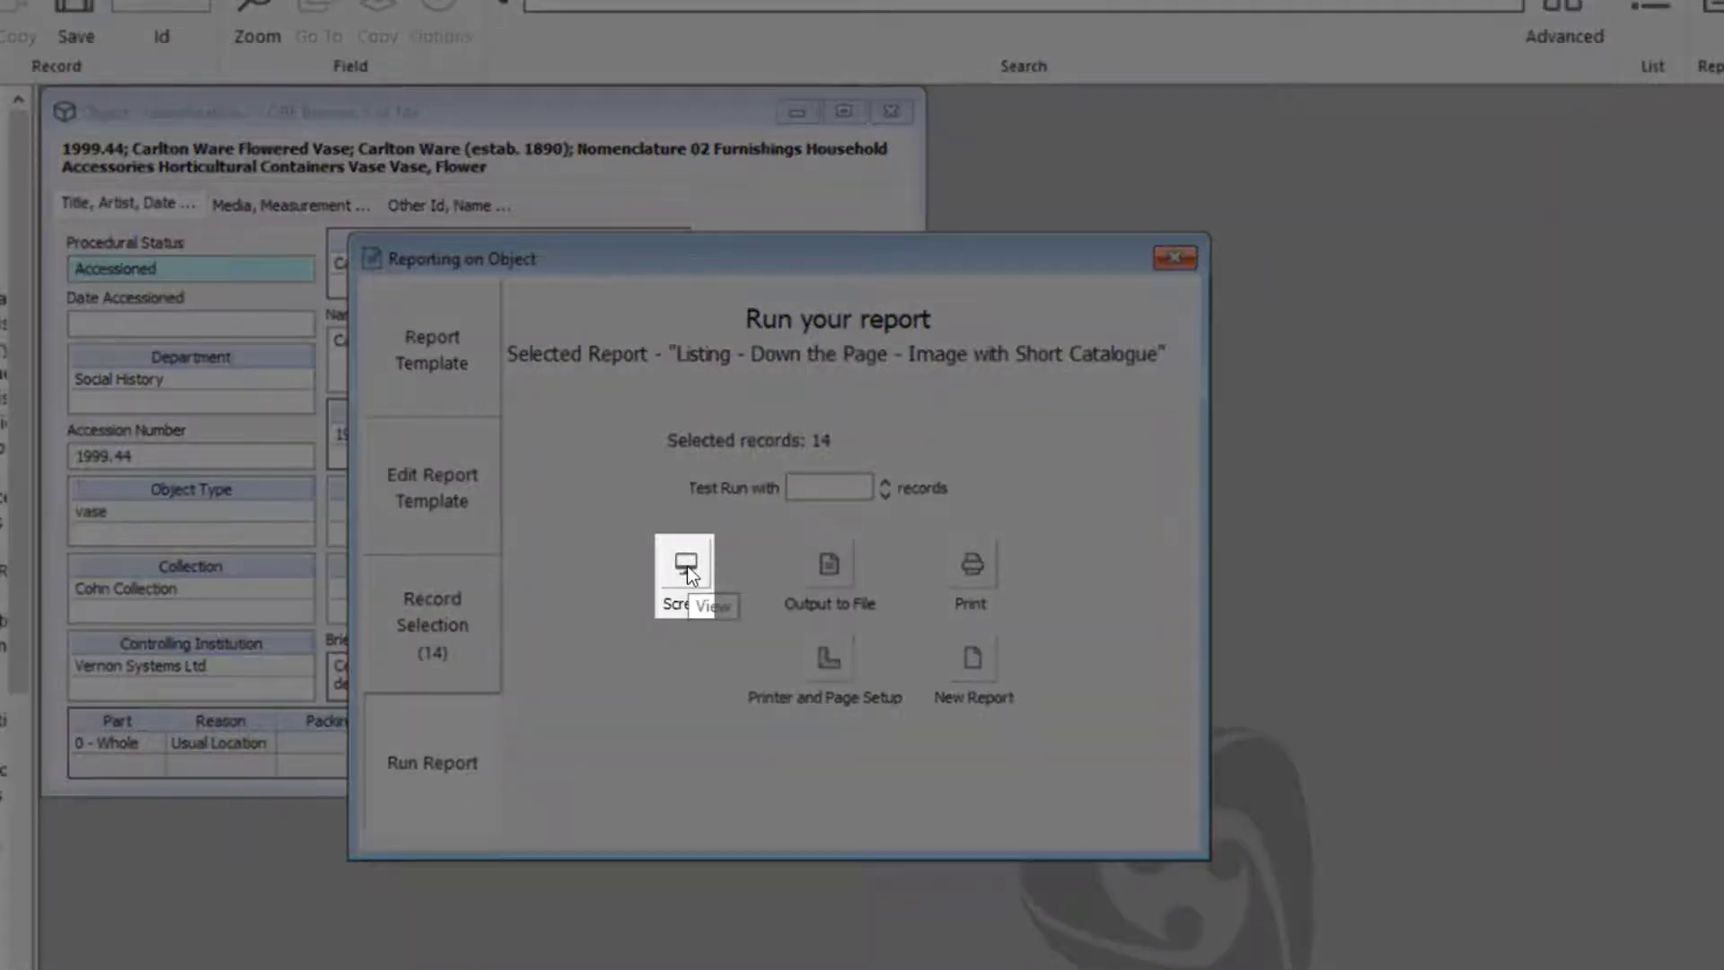
click(687, 567)
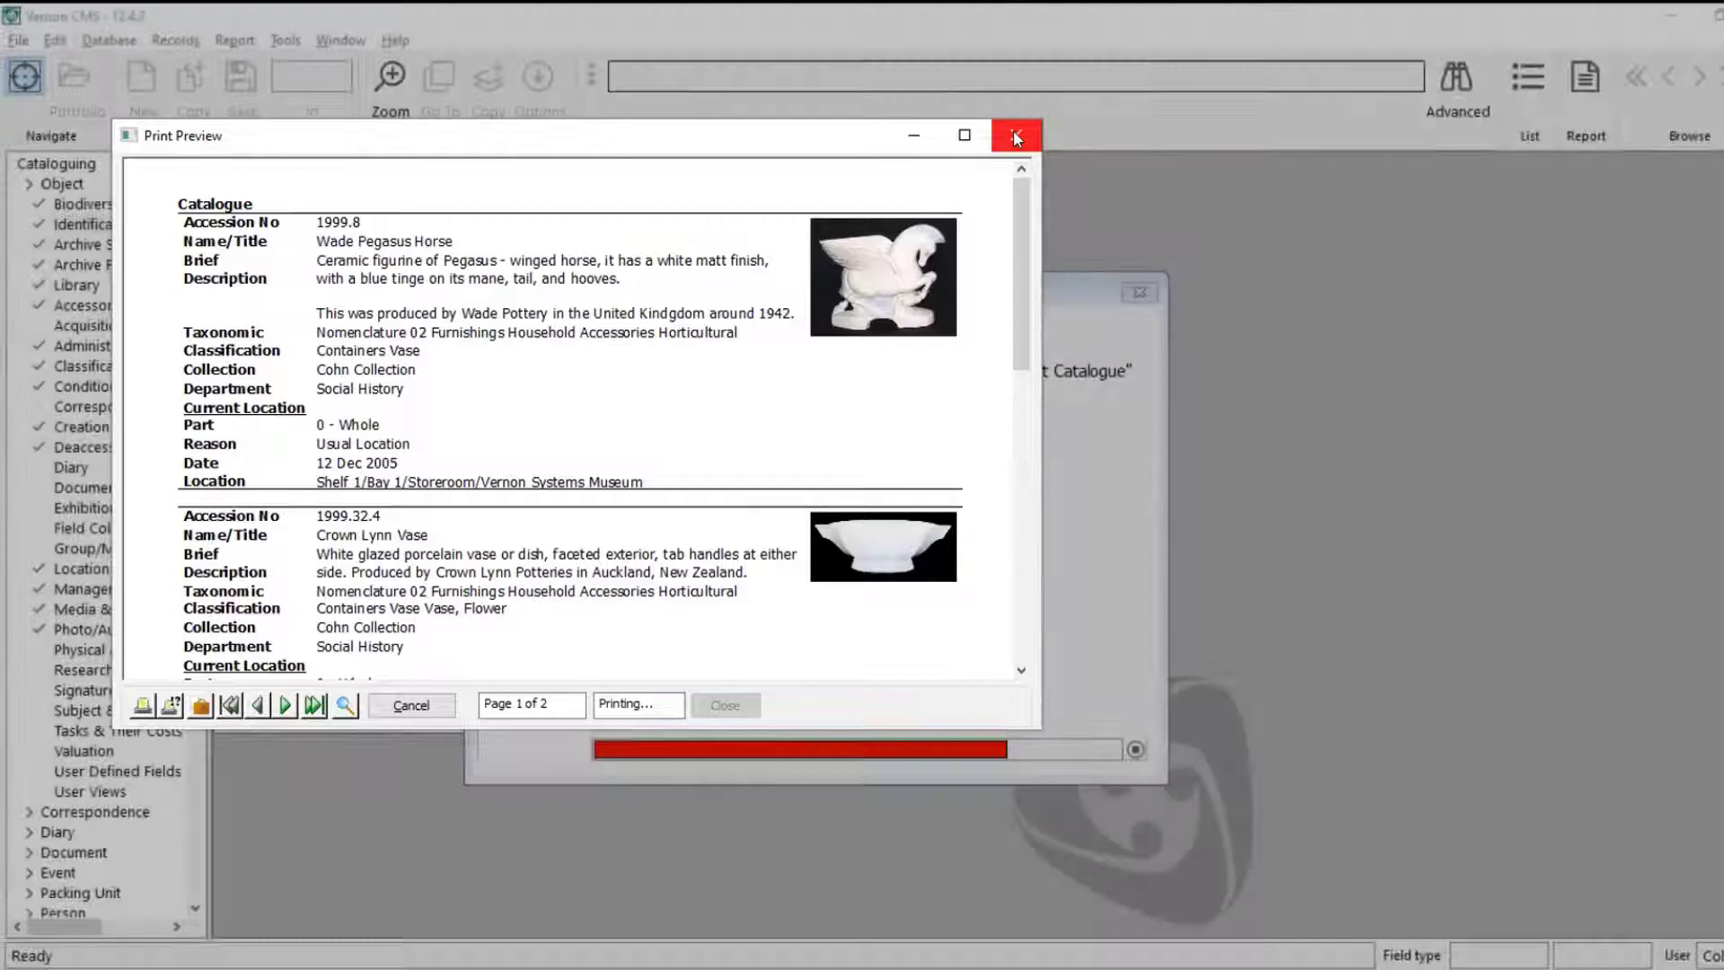
click(1013, 132)
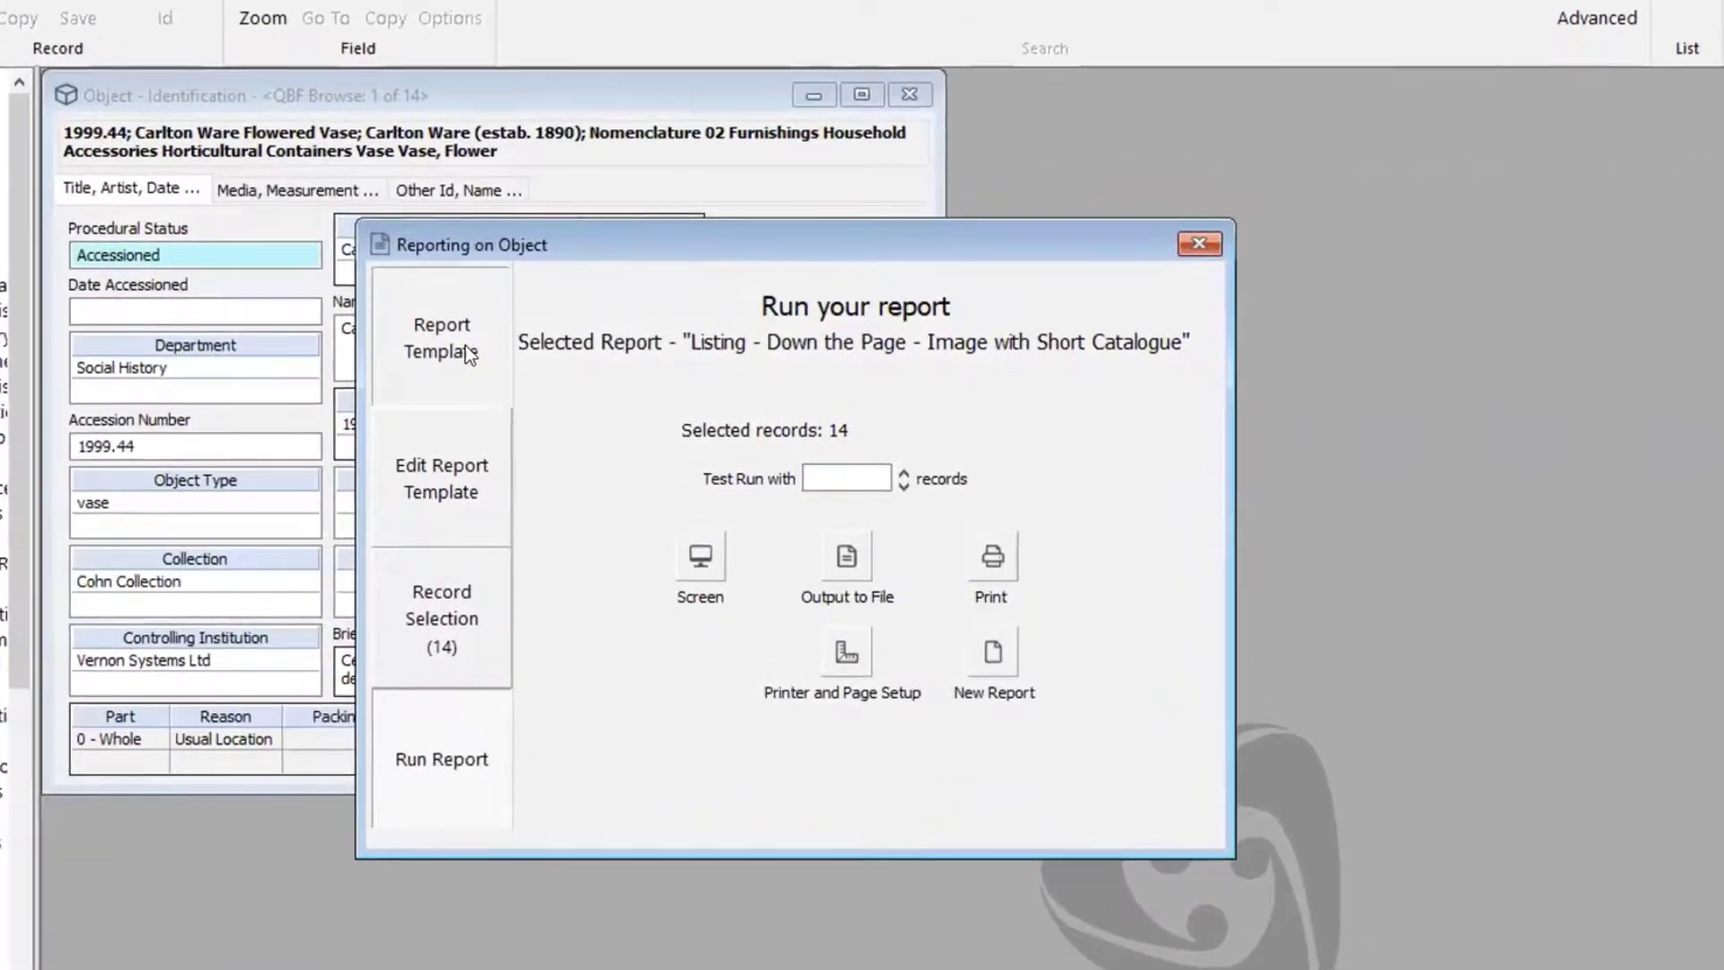
- Review the template, record selection and run options, ending on the template's edit settings
click(497, 356)
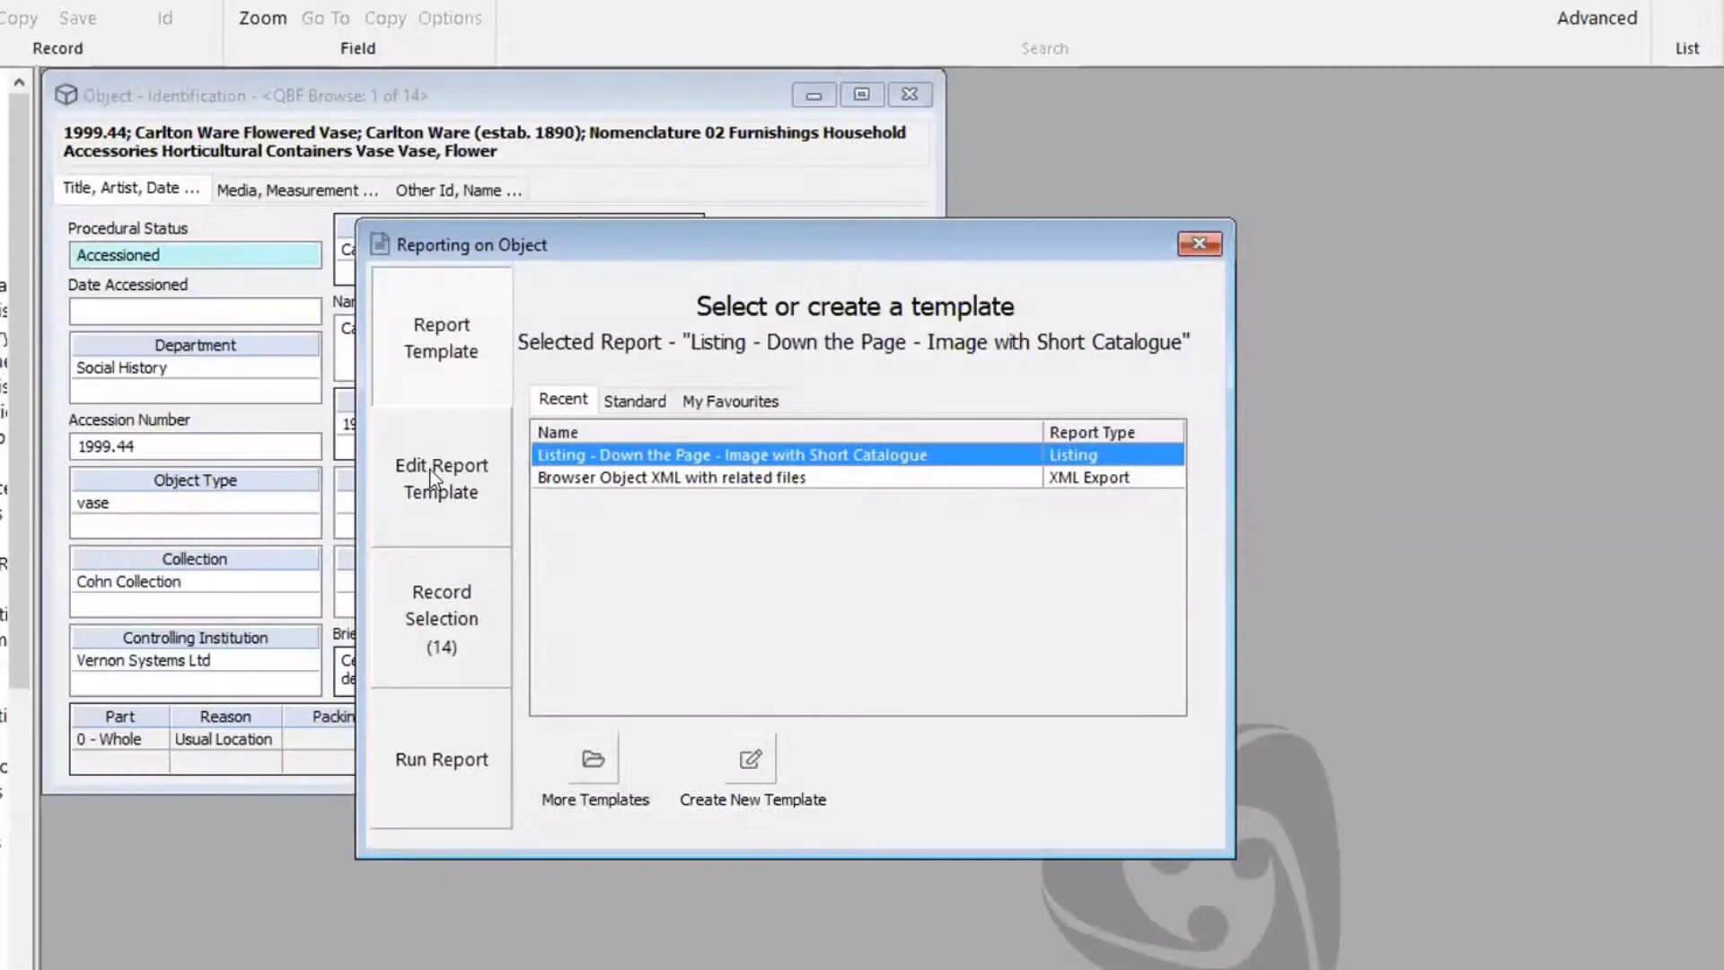
click(429, 470)
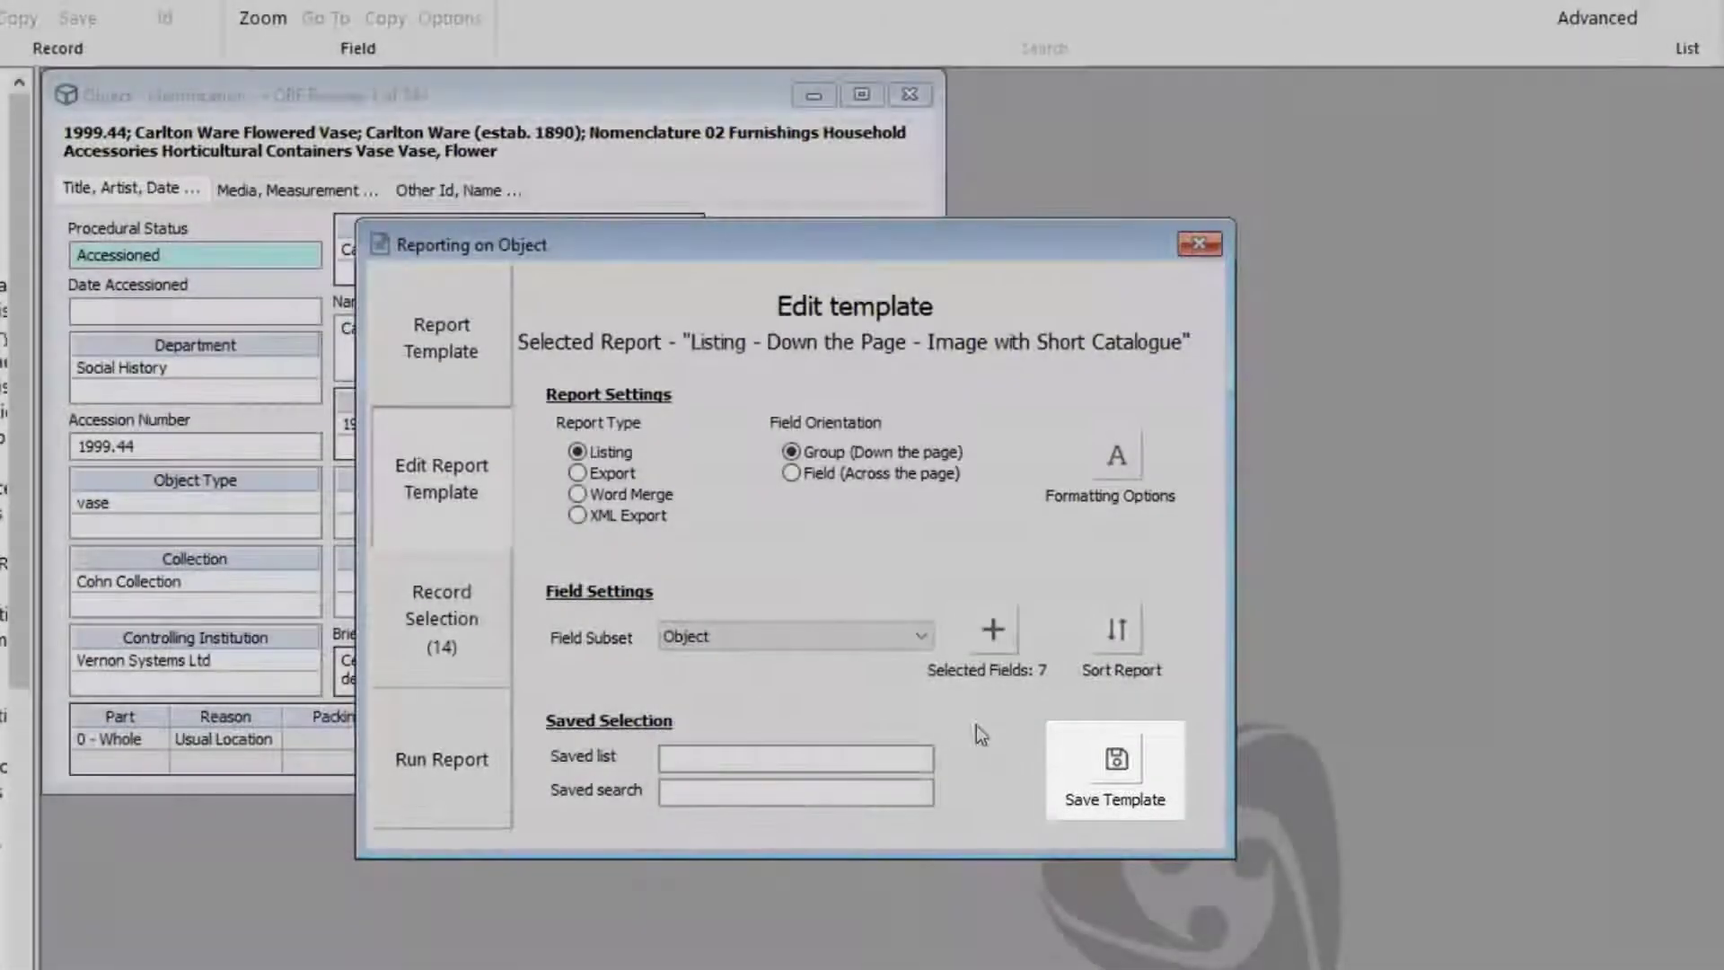
click(485, 636)
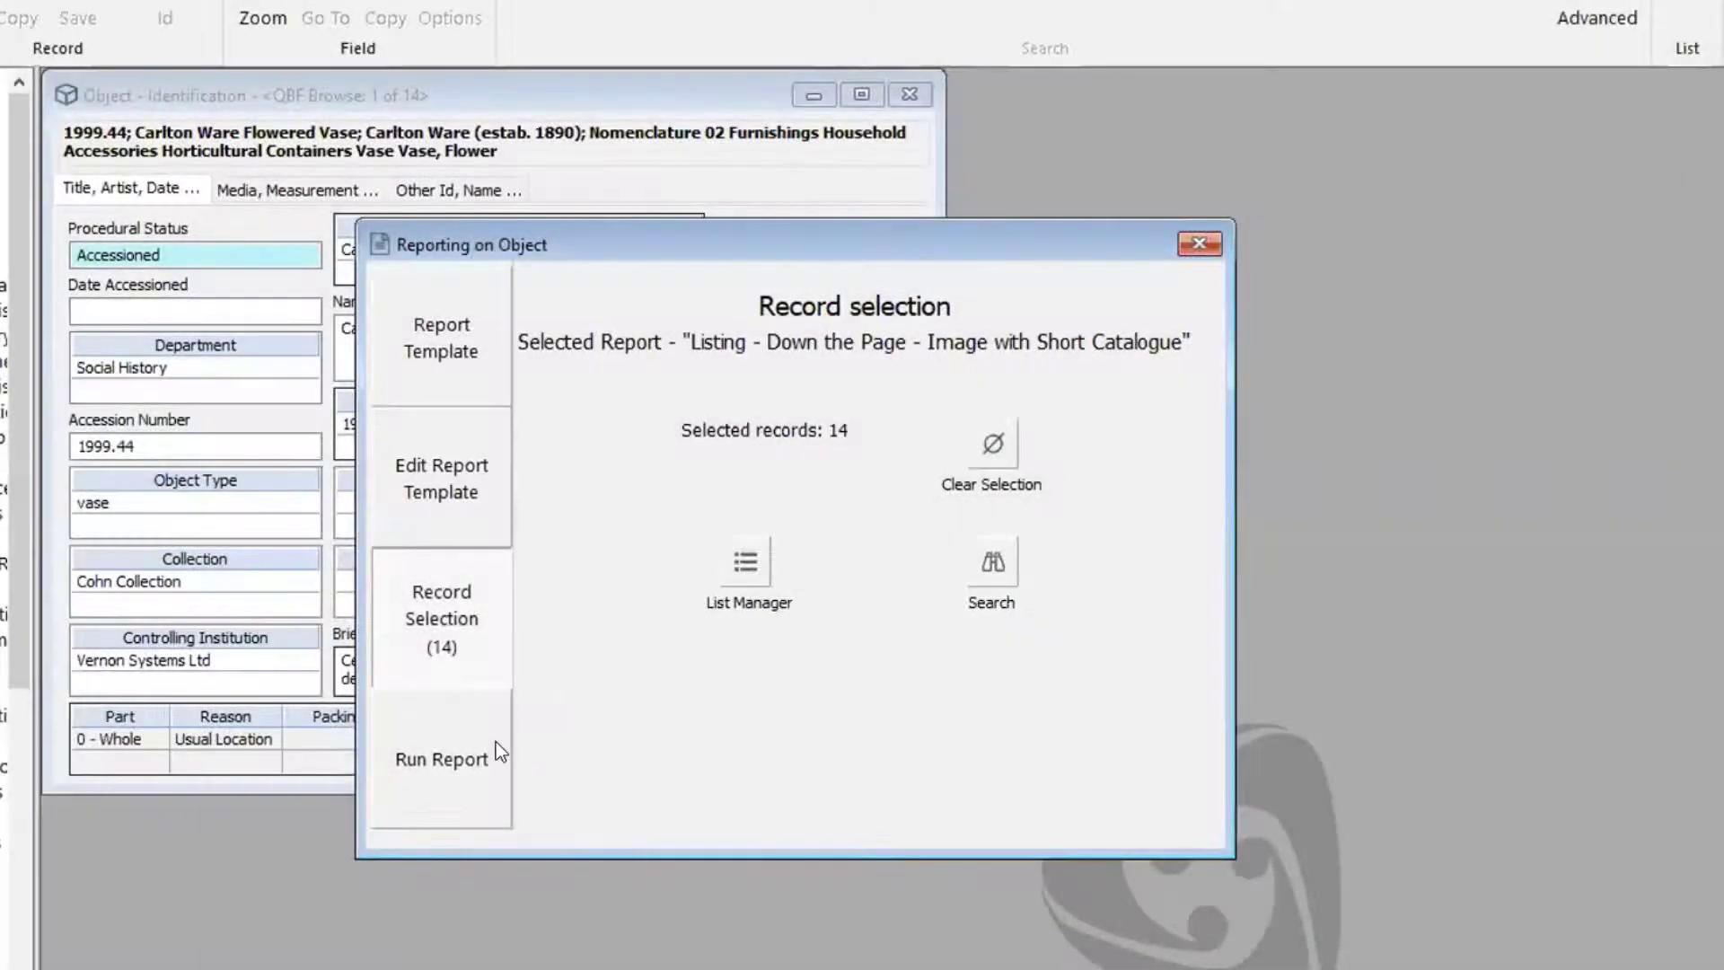
click(496, 742)
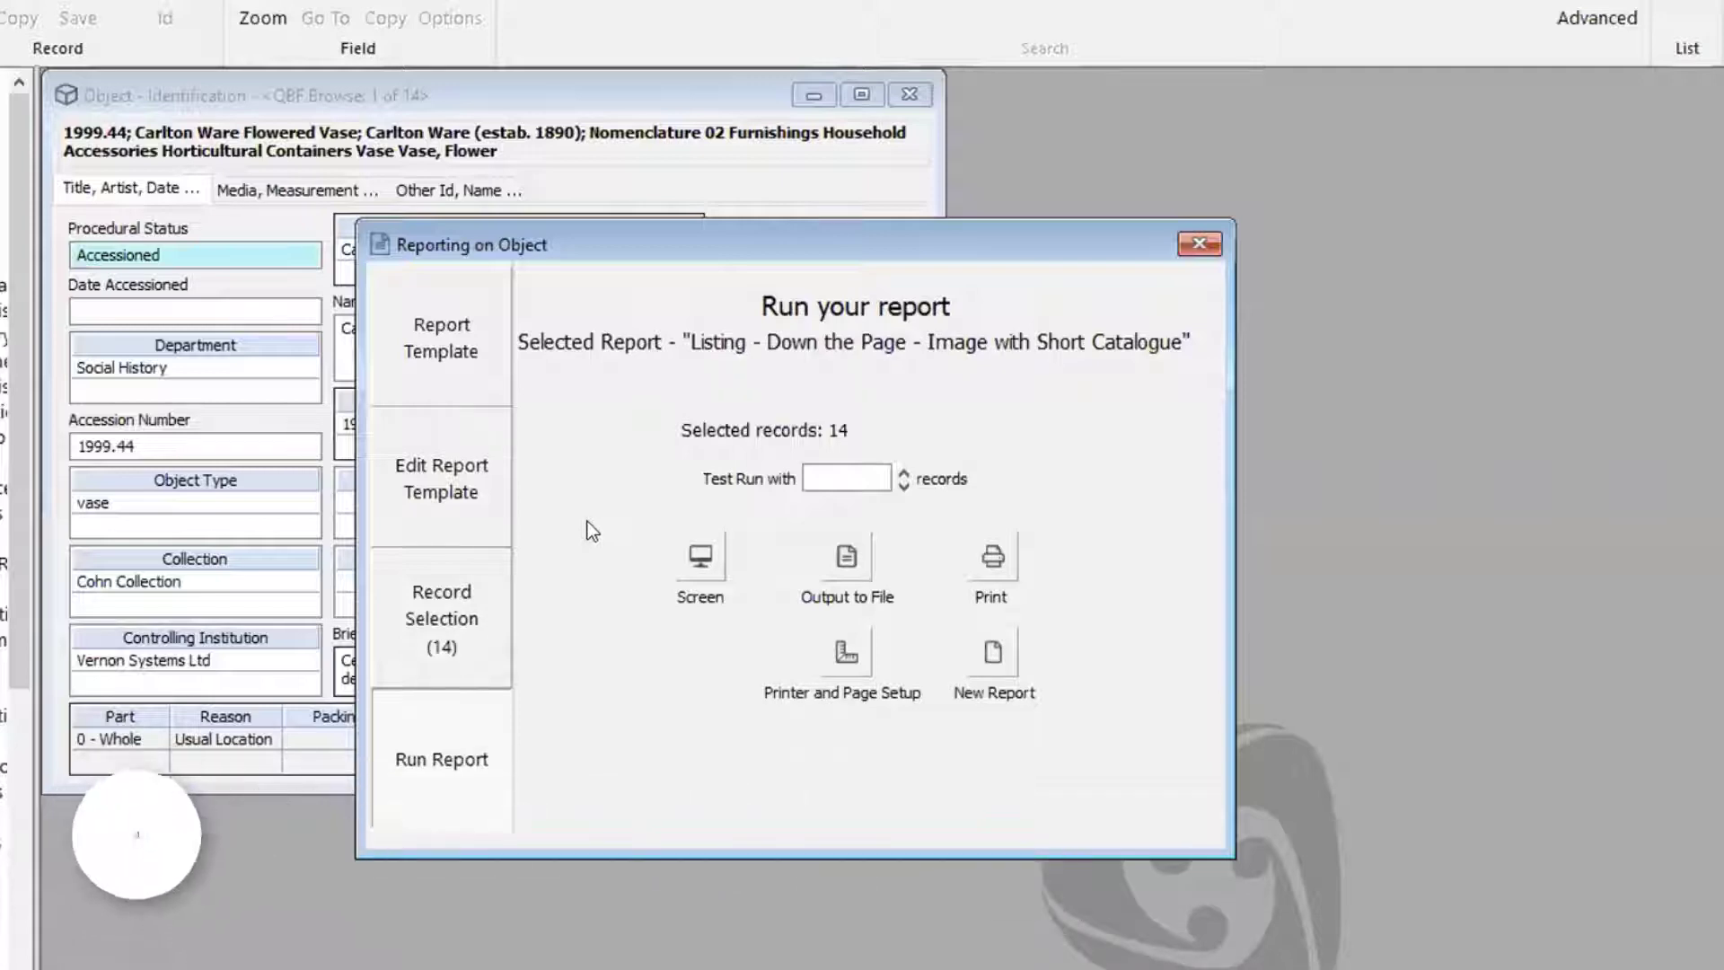
click(487, 336)
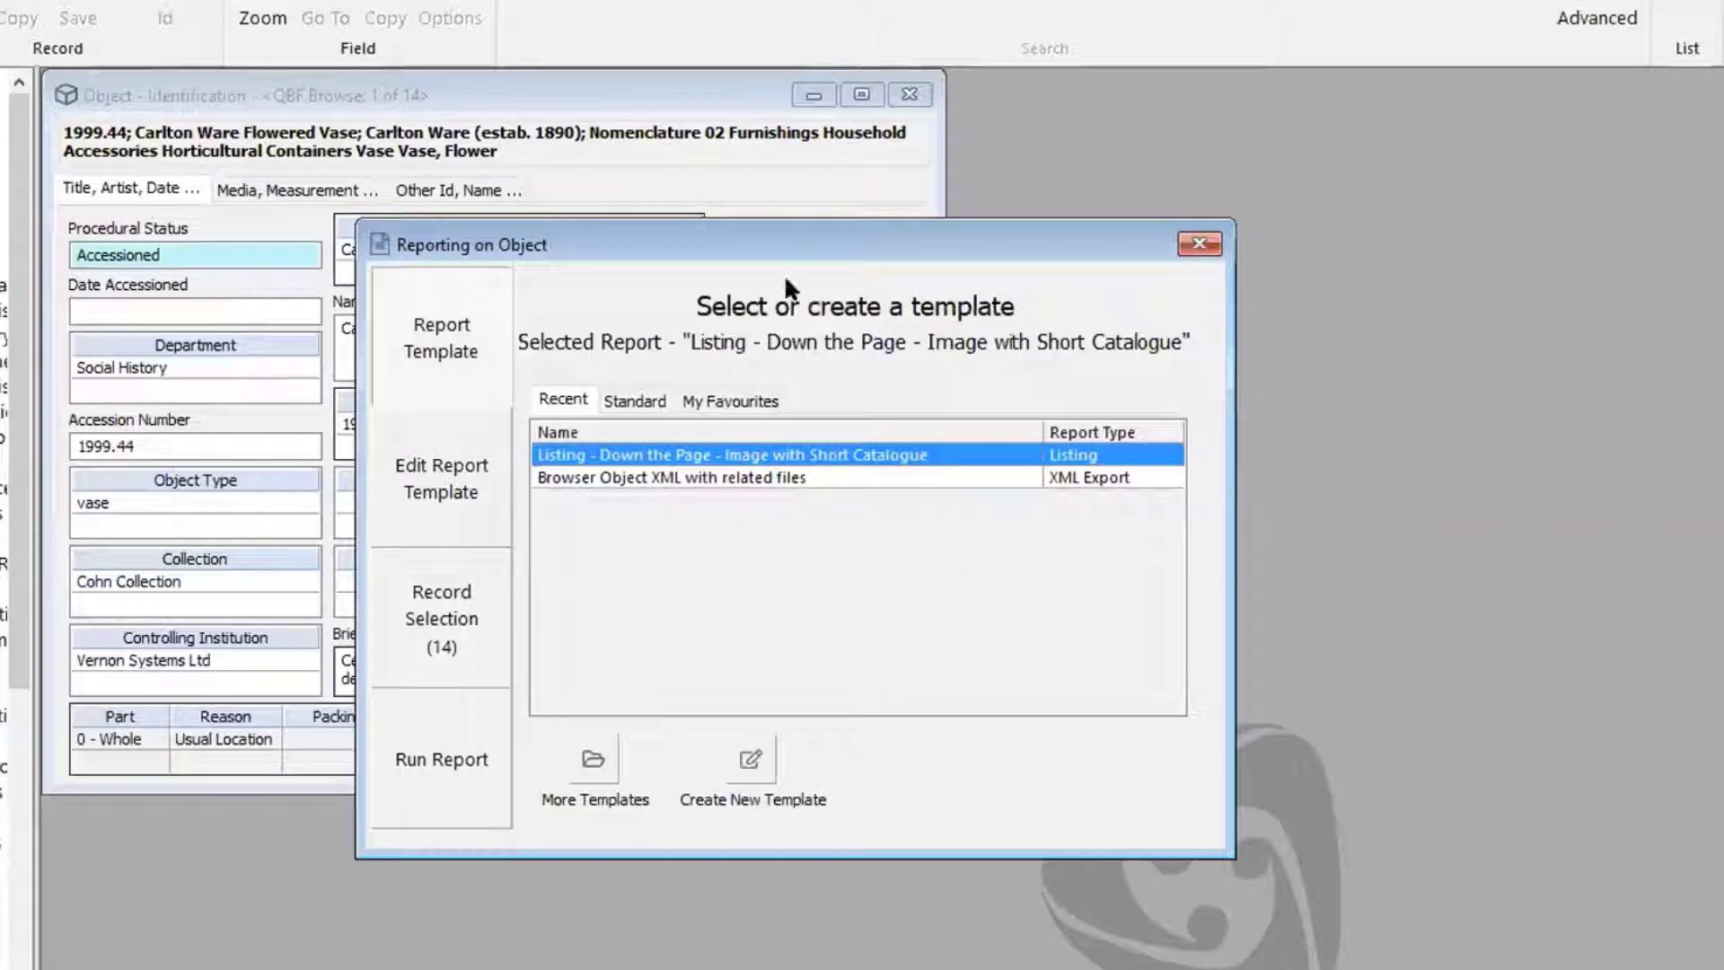
click(476, 485)
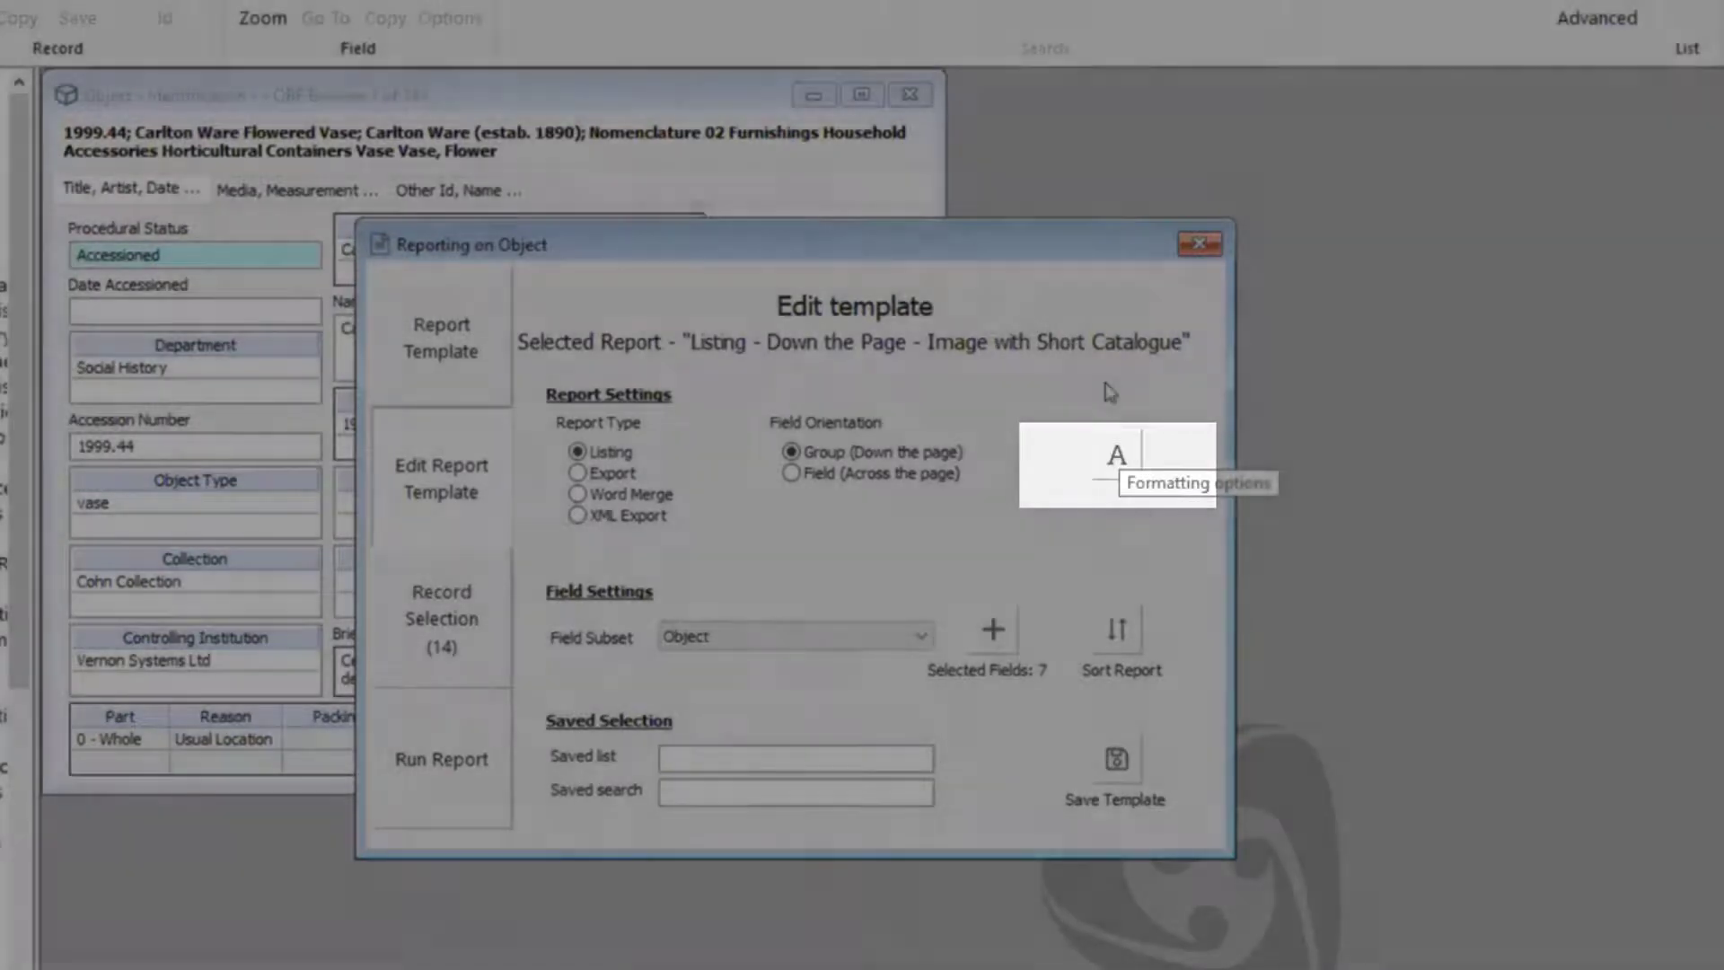
- Set the listing report font to Verdana, size 12, in navy
click(1116, 454)
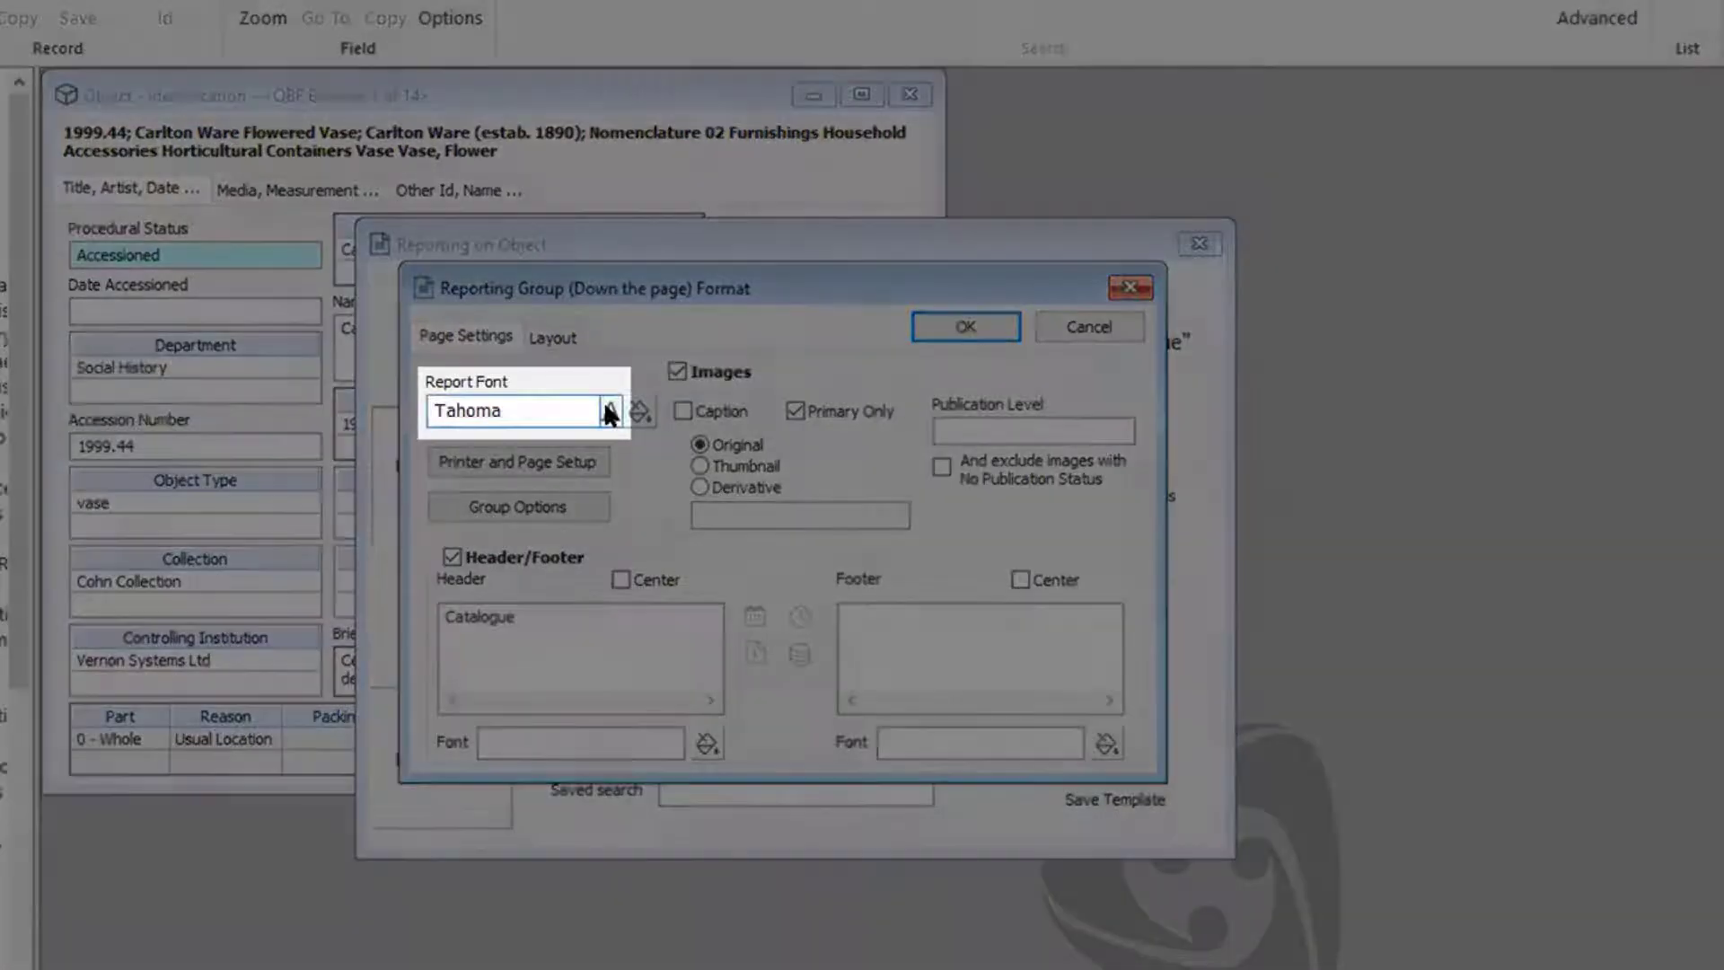
click(604, 404)
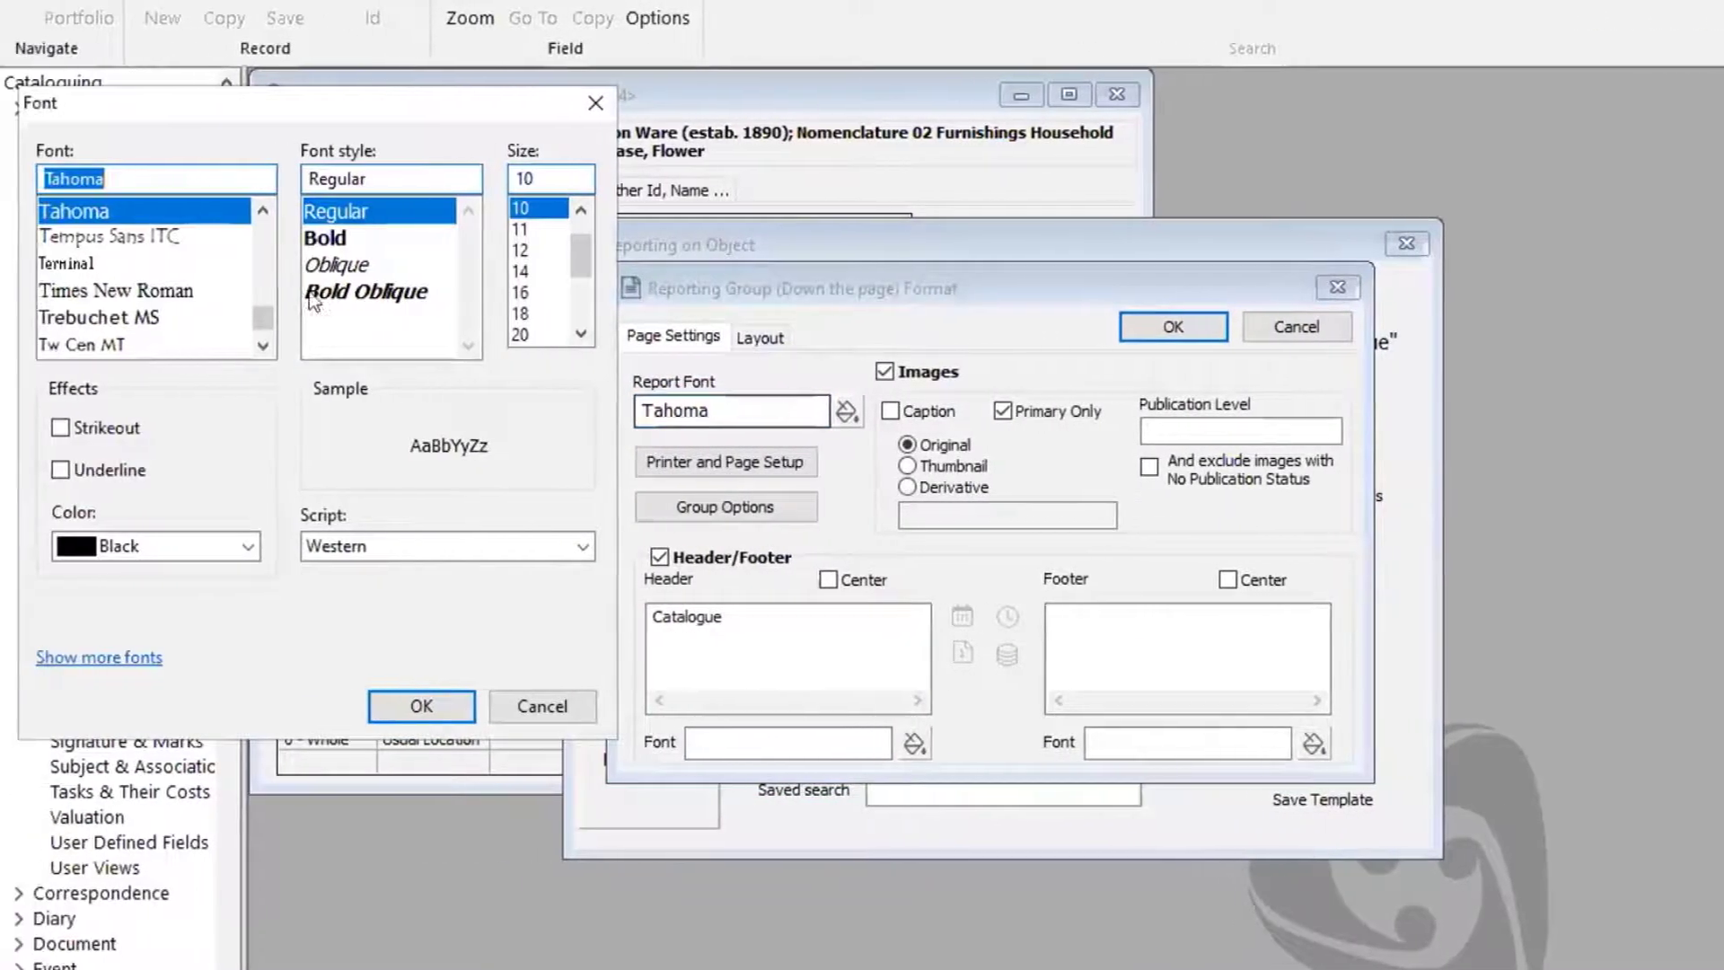
click(263, 345)
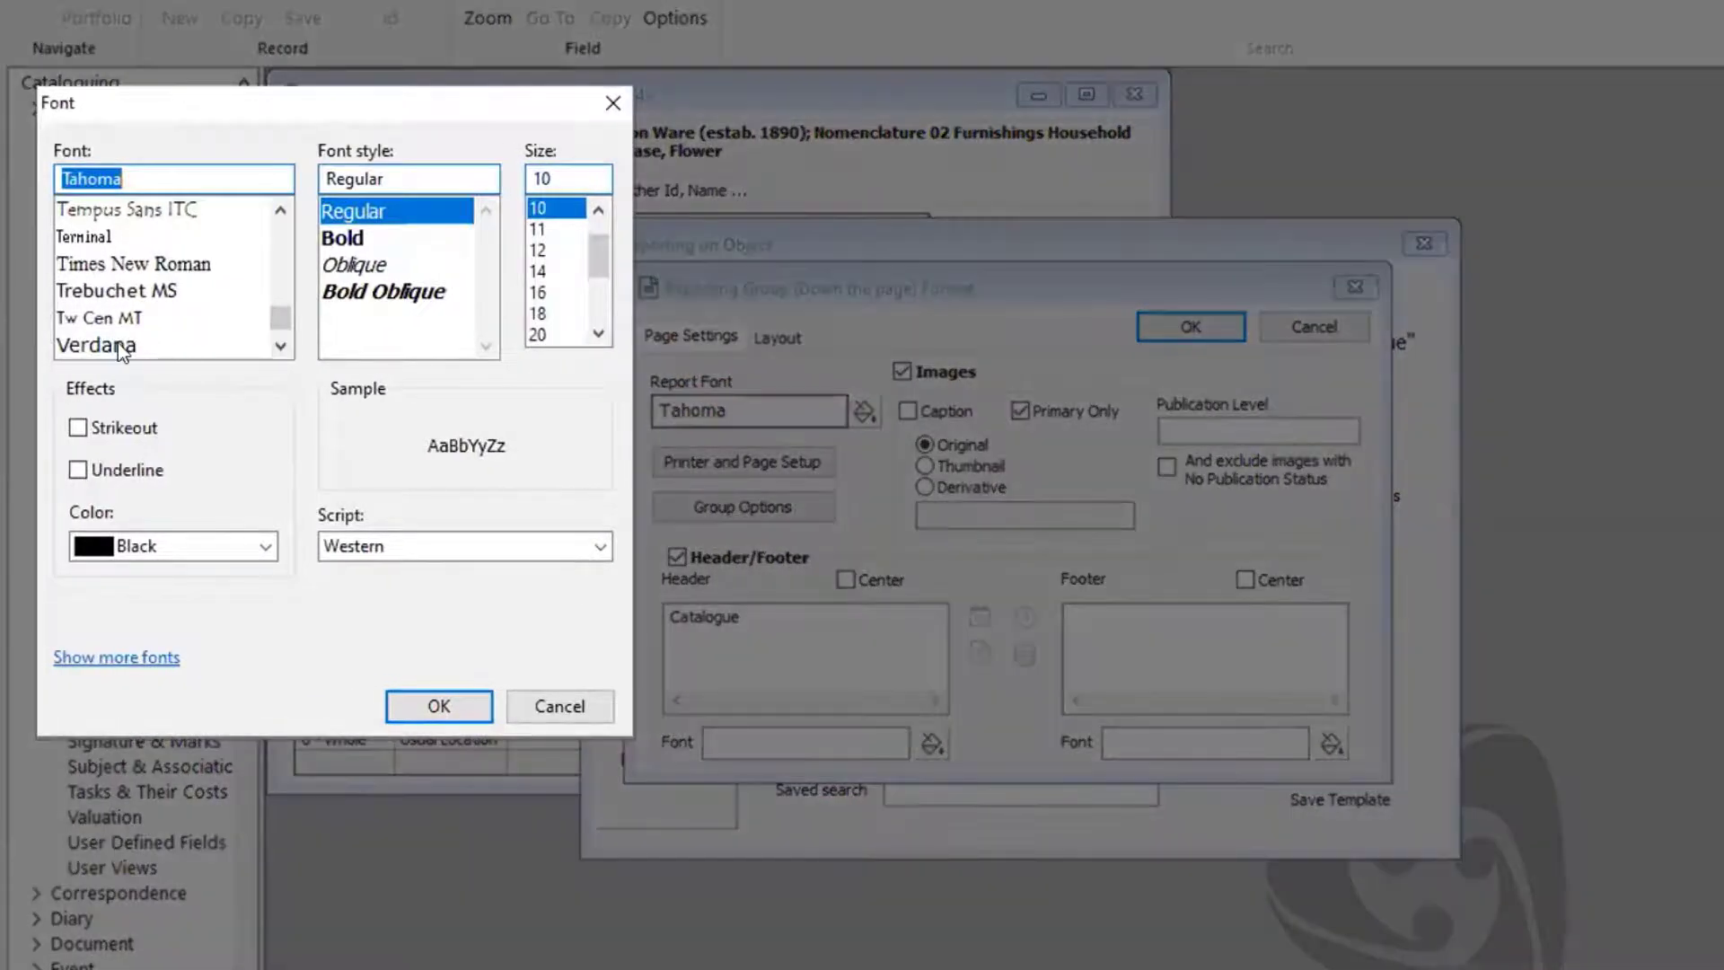
click(121, 344)
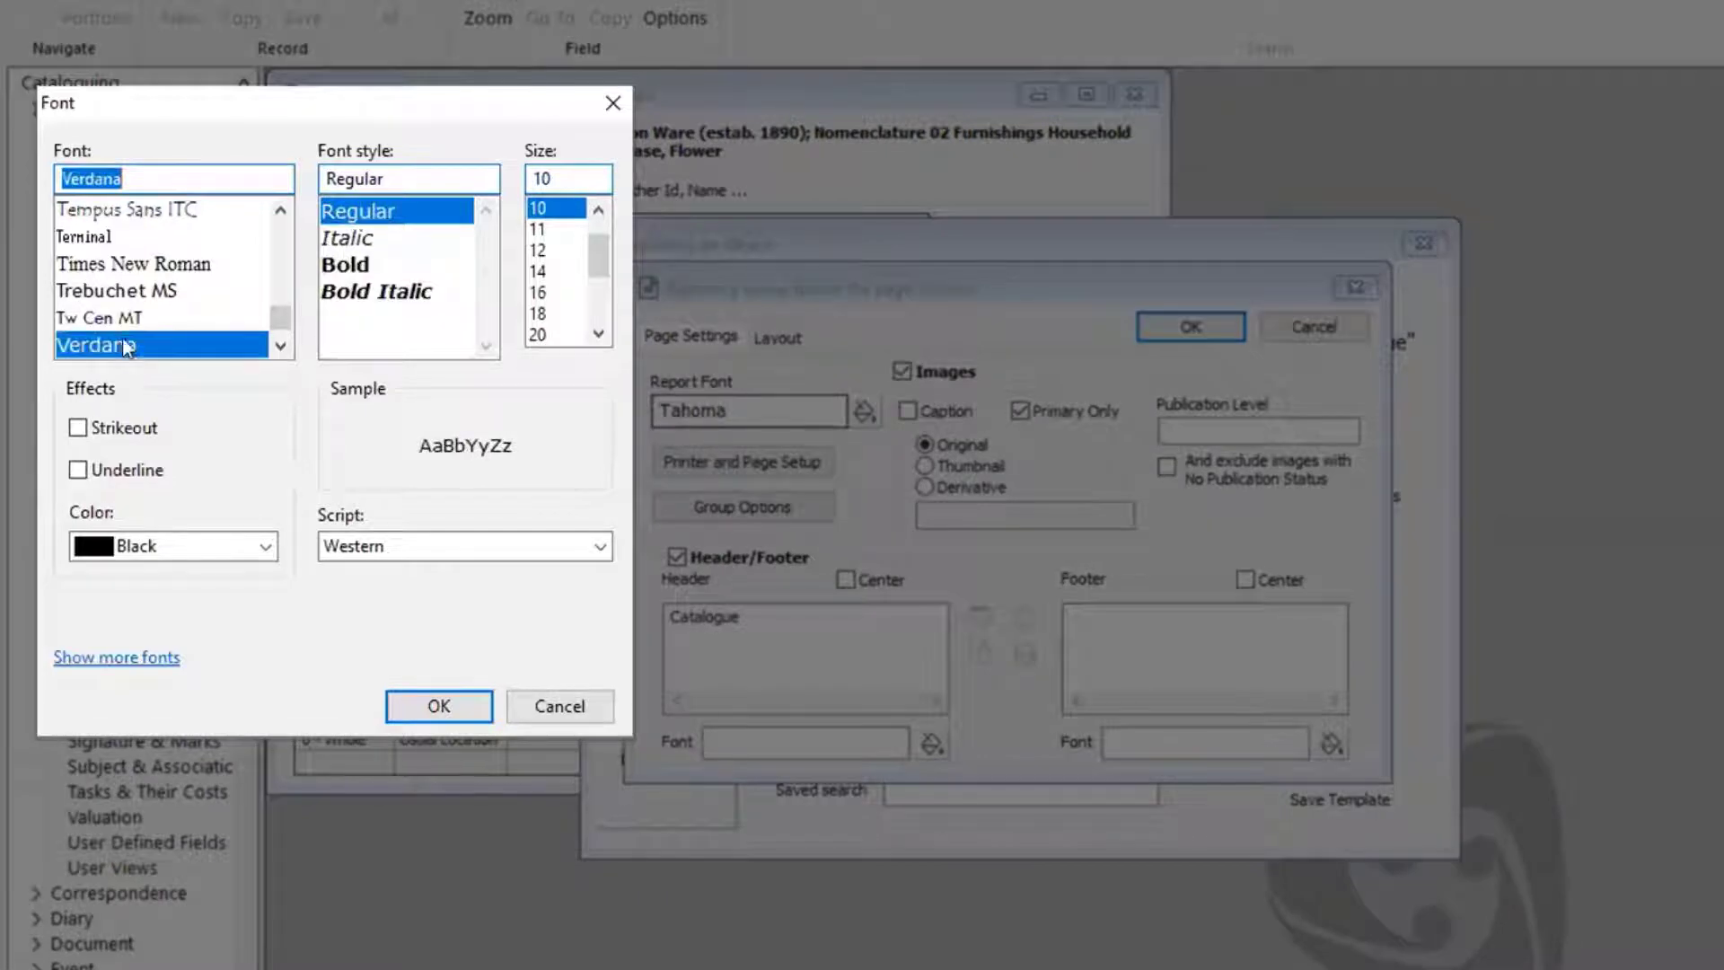
click(542, 249)
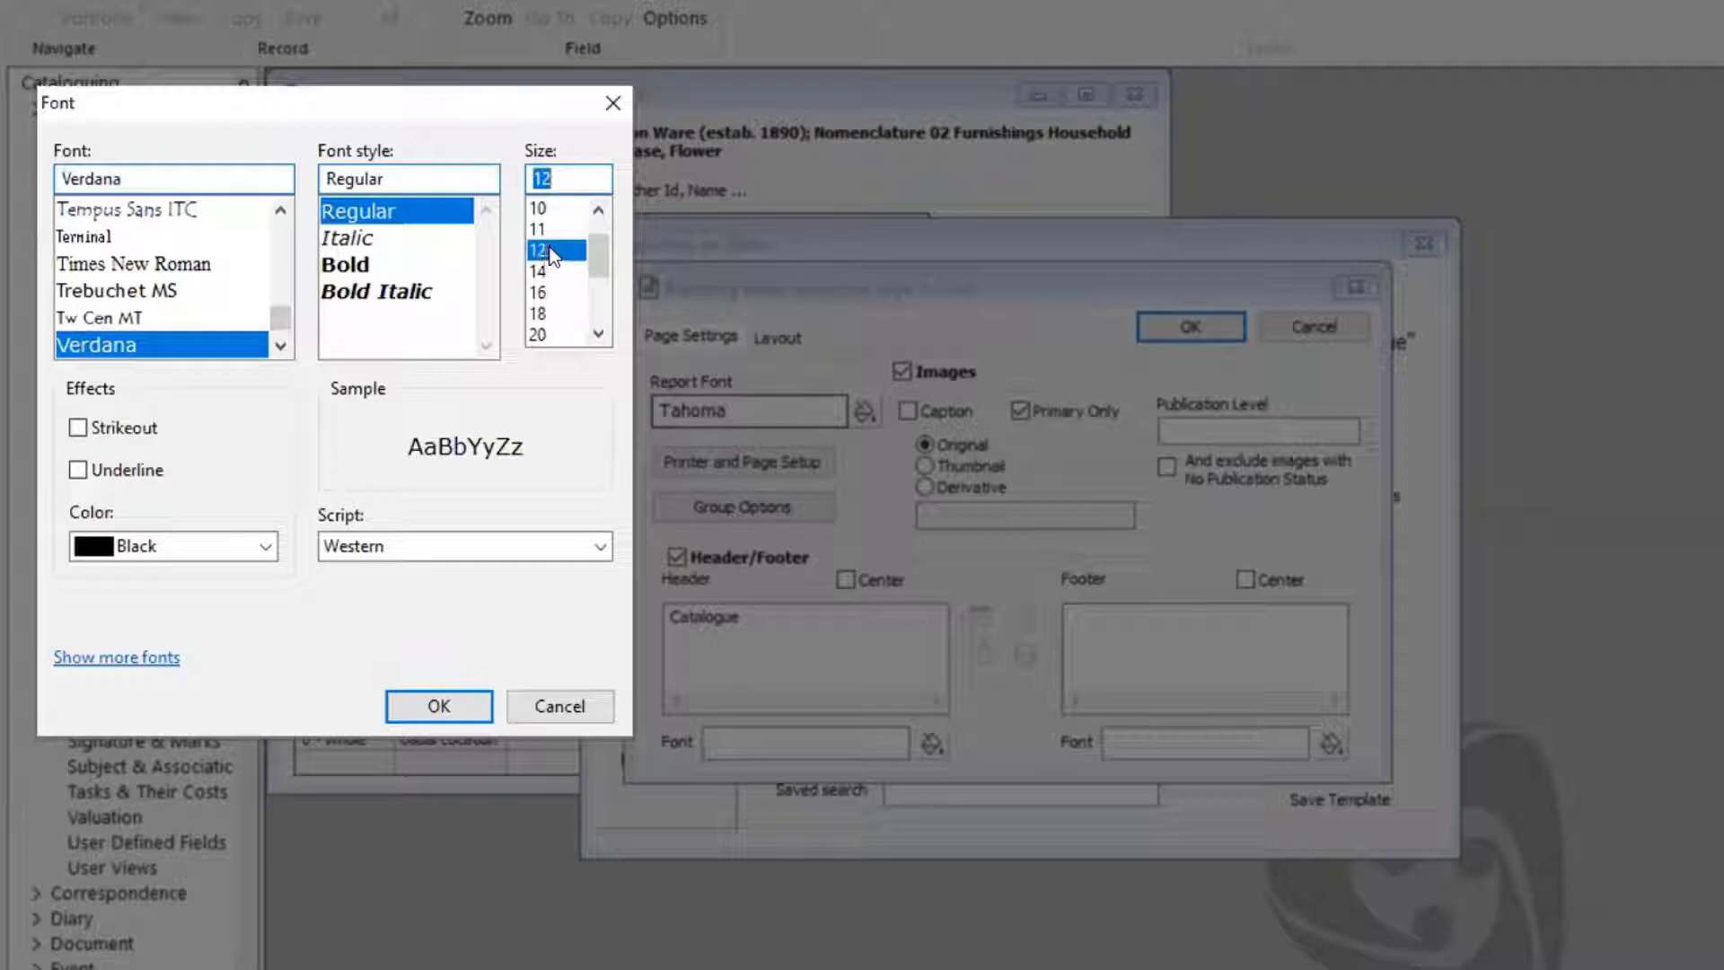
click(180, 546)
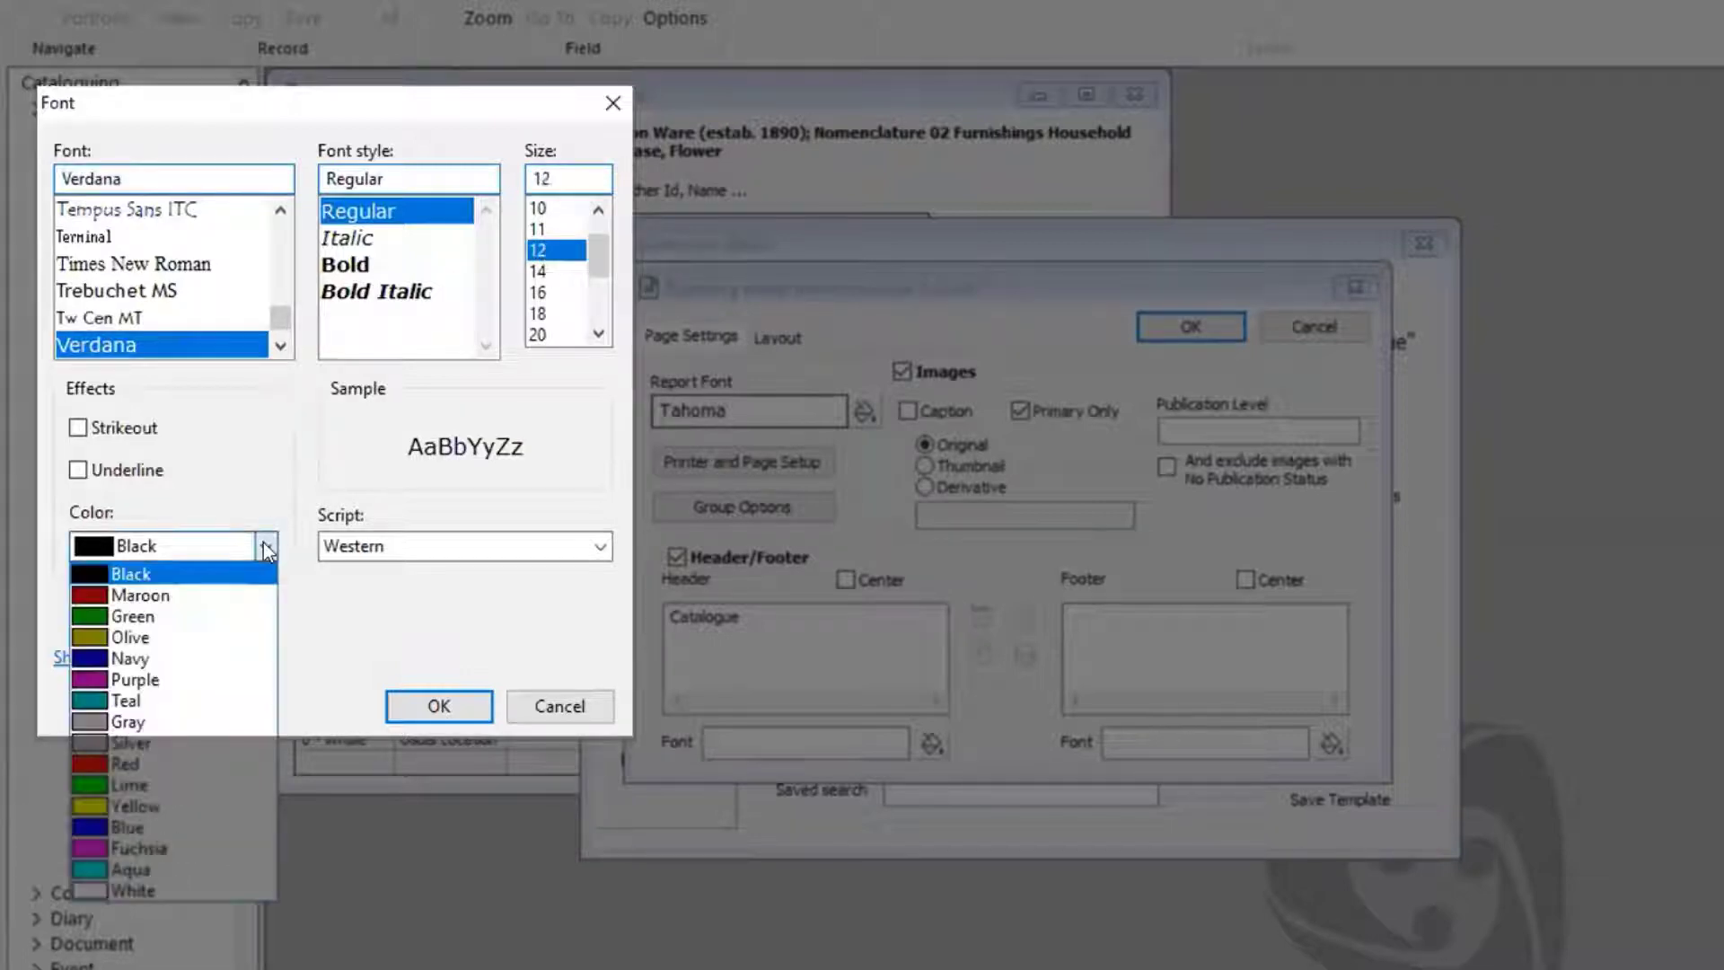
click(126, 658)
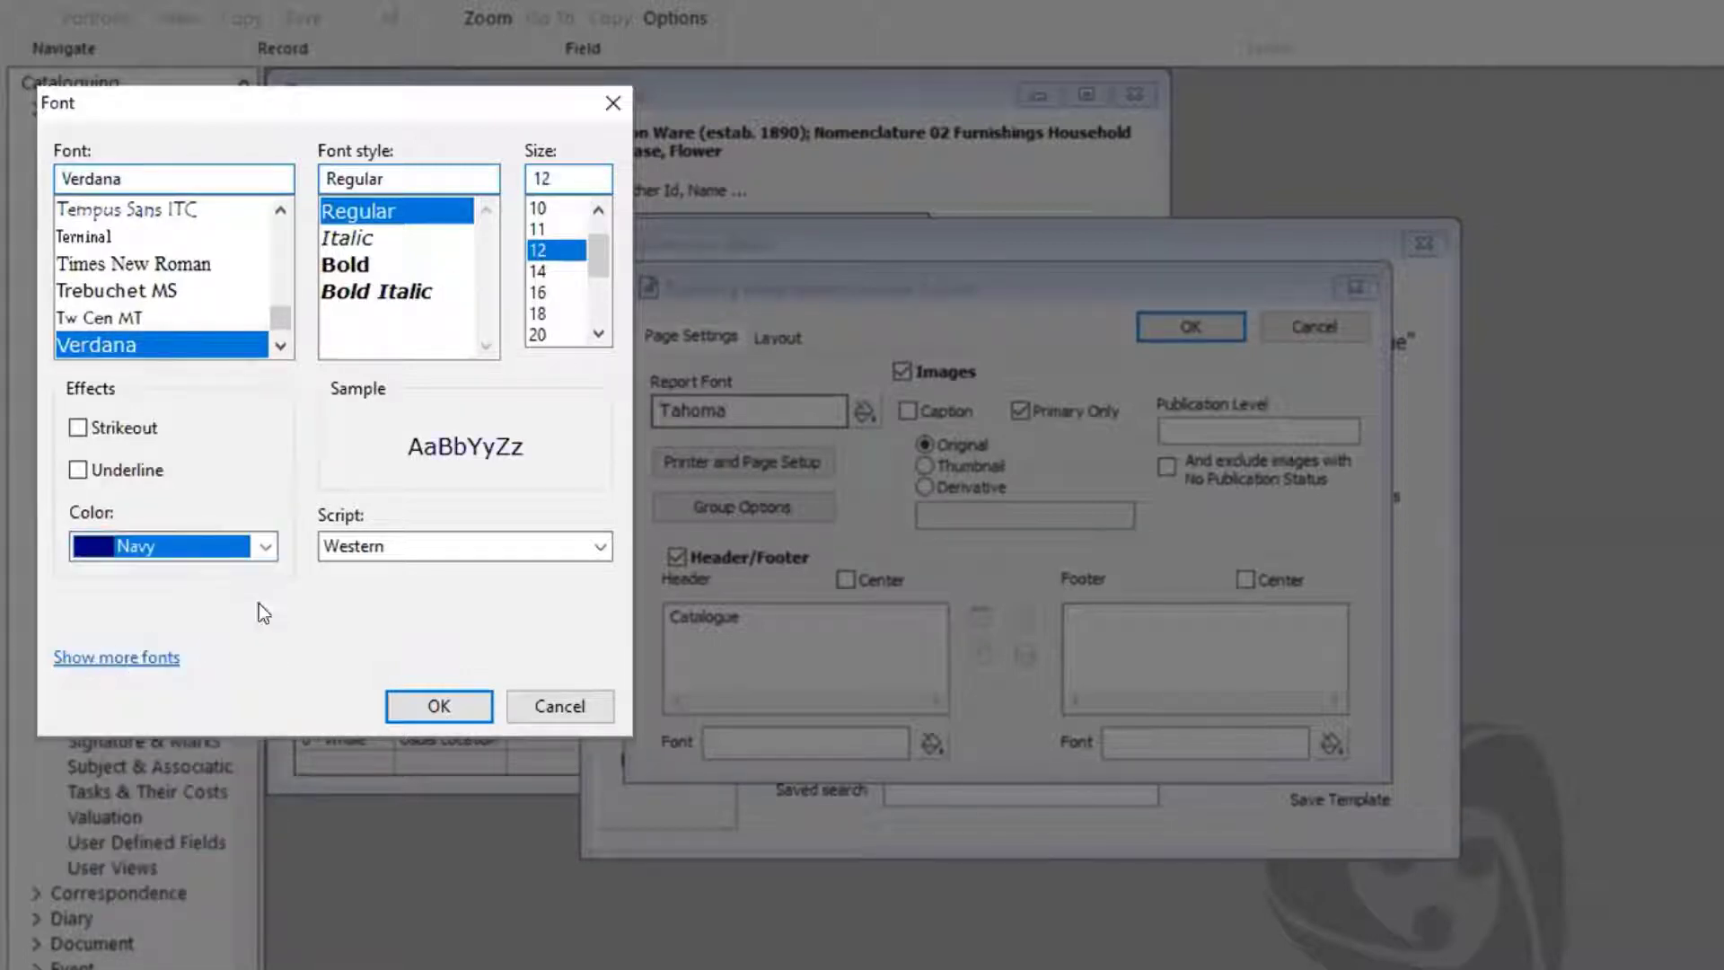
click(409, 701)
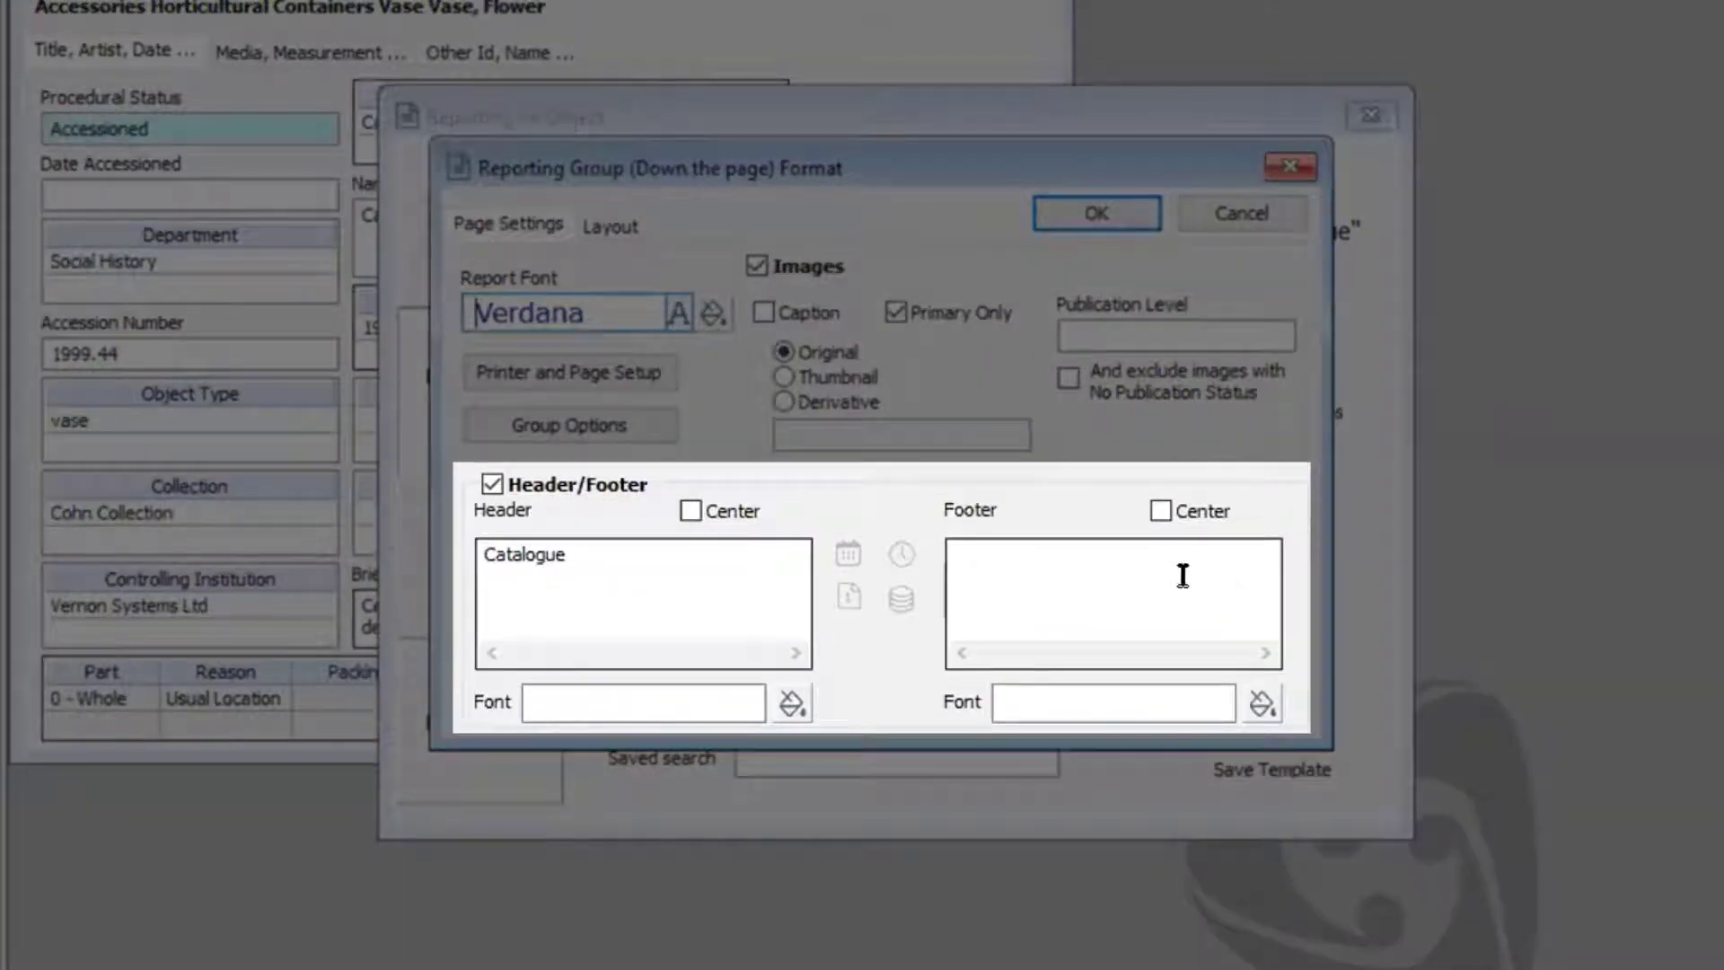
- Insert a page-number code into the report footer and apply the formatting
click(1141, 563)
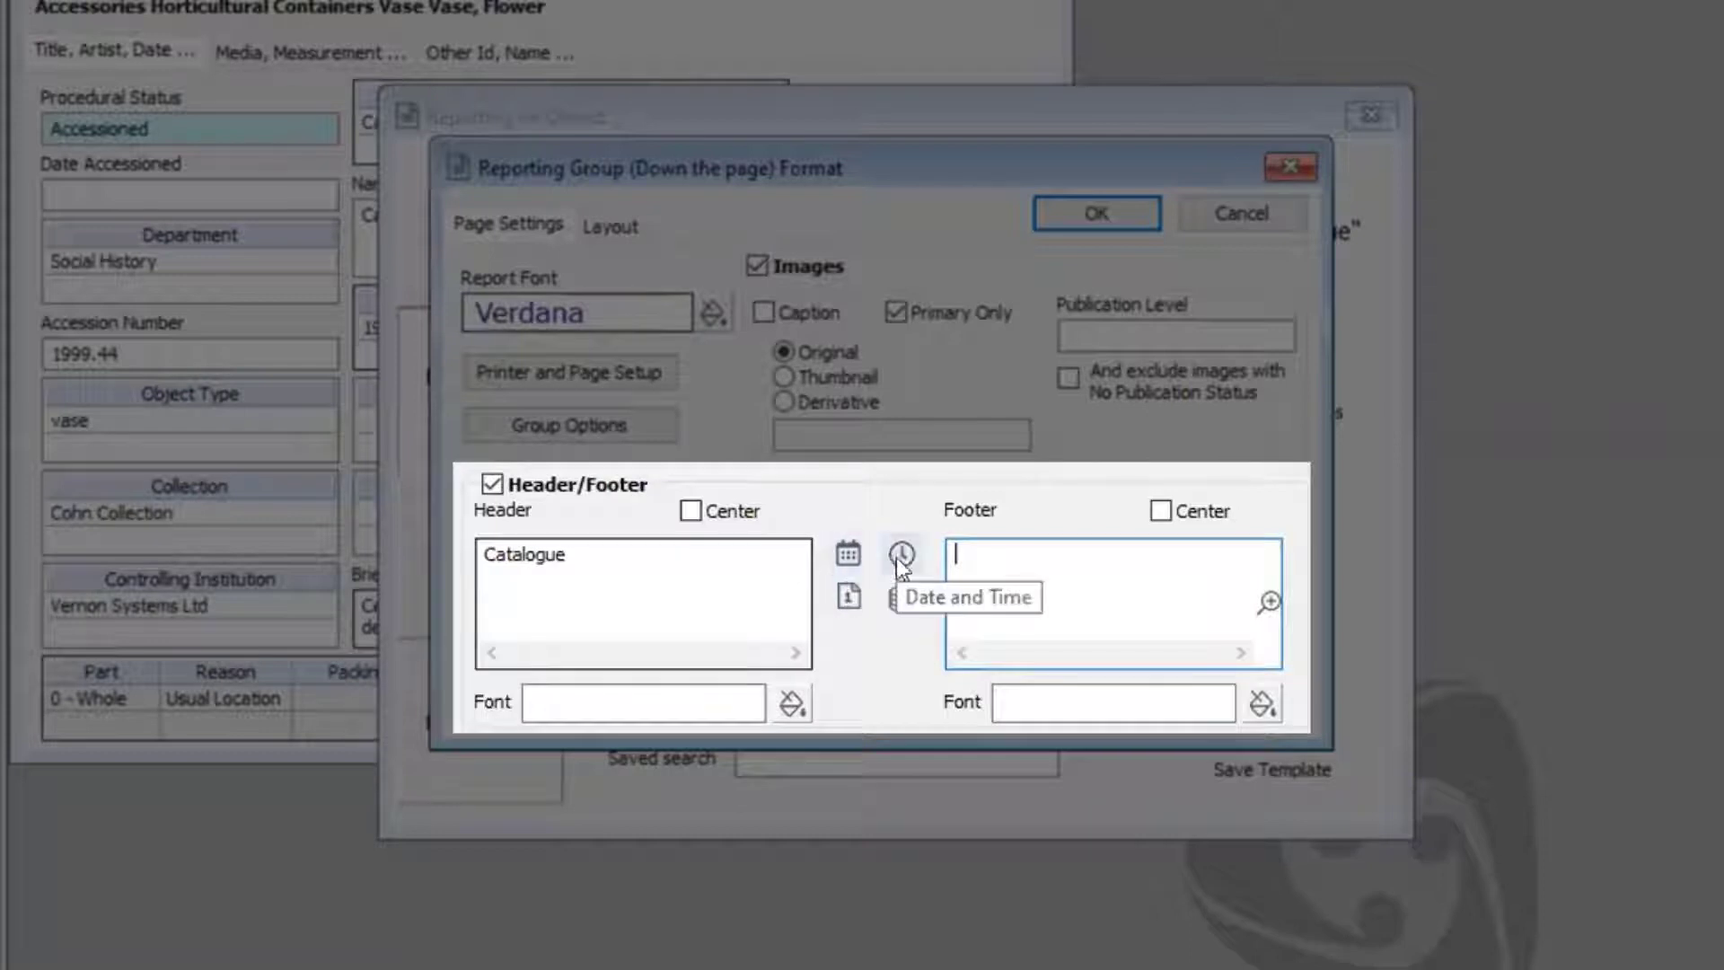
click(847, 596)
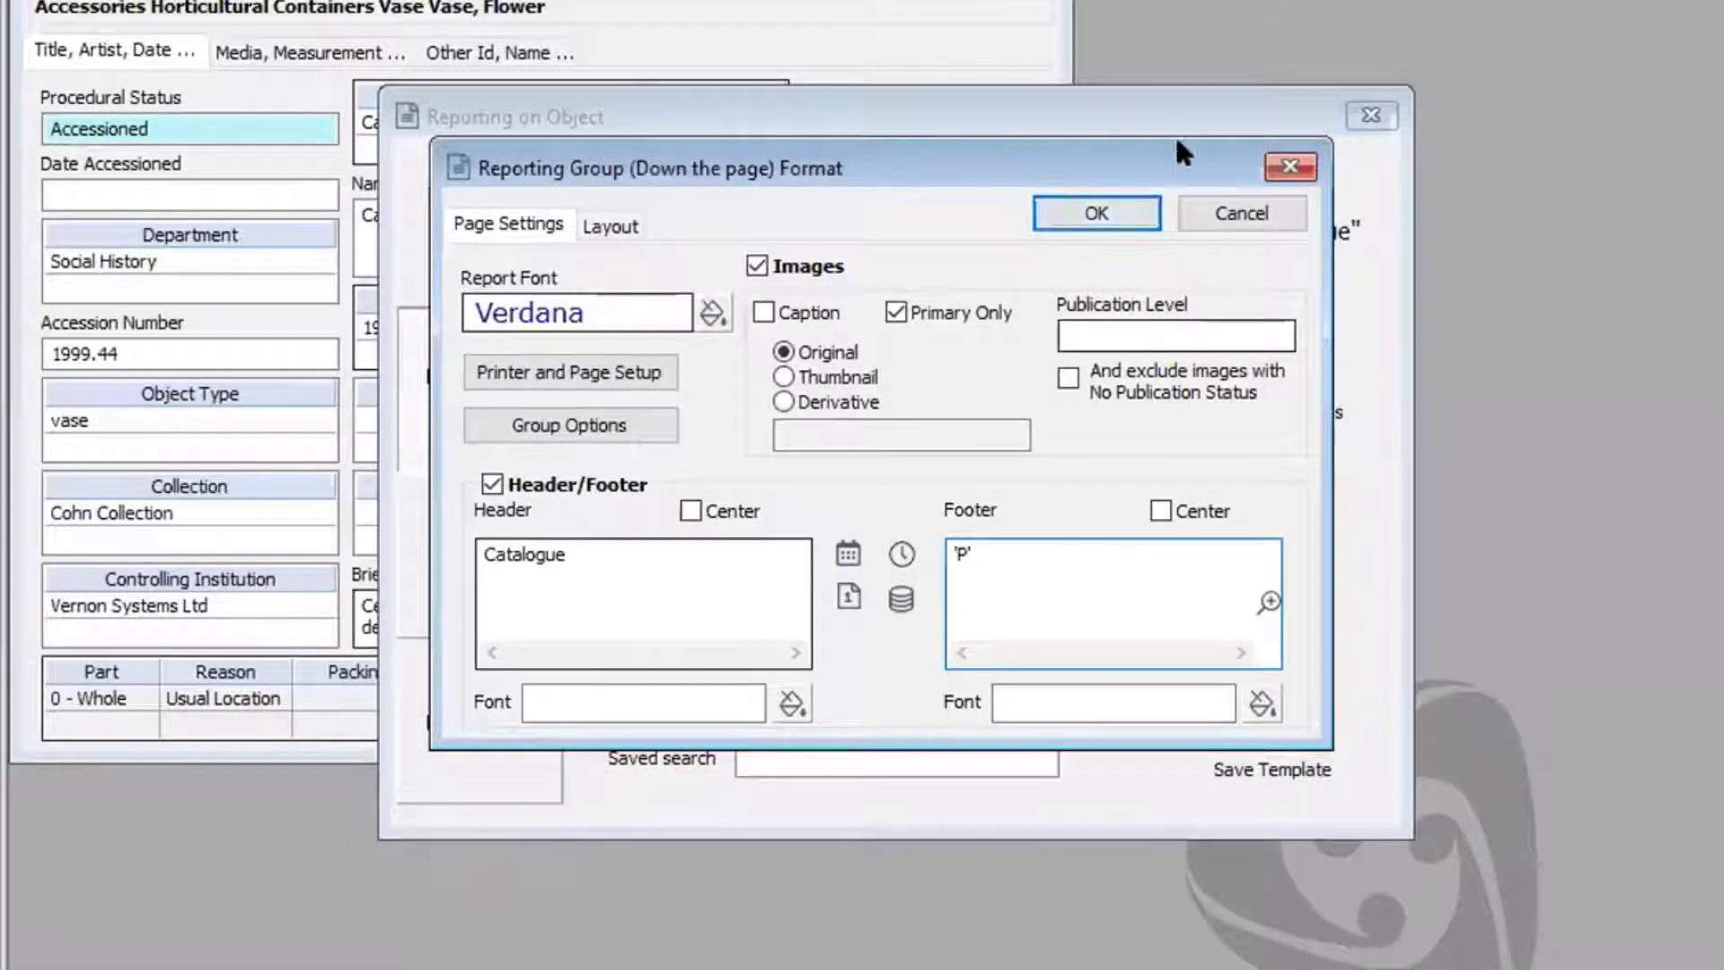
click(1108, 208)
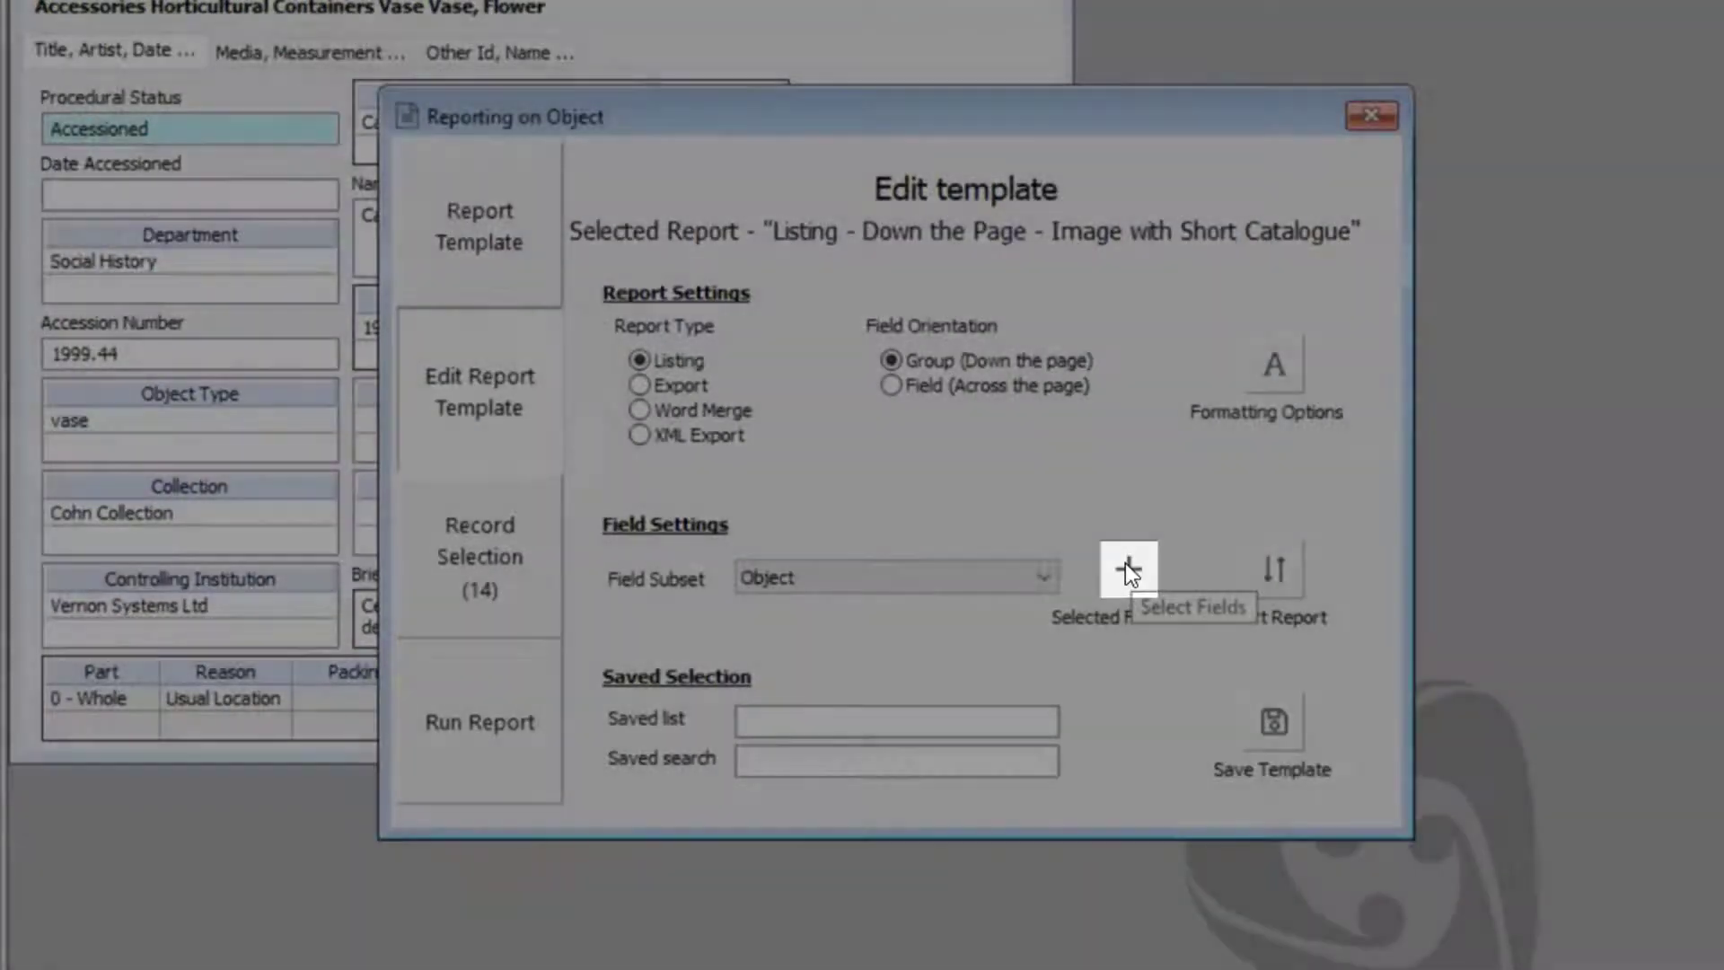
- Add the System ID field and place it just below Accession No
click(1128, 568)
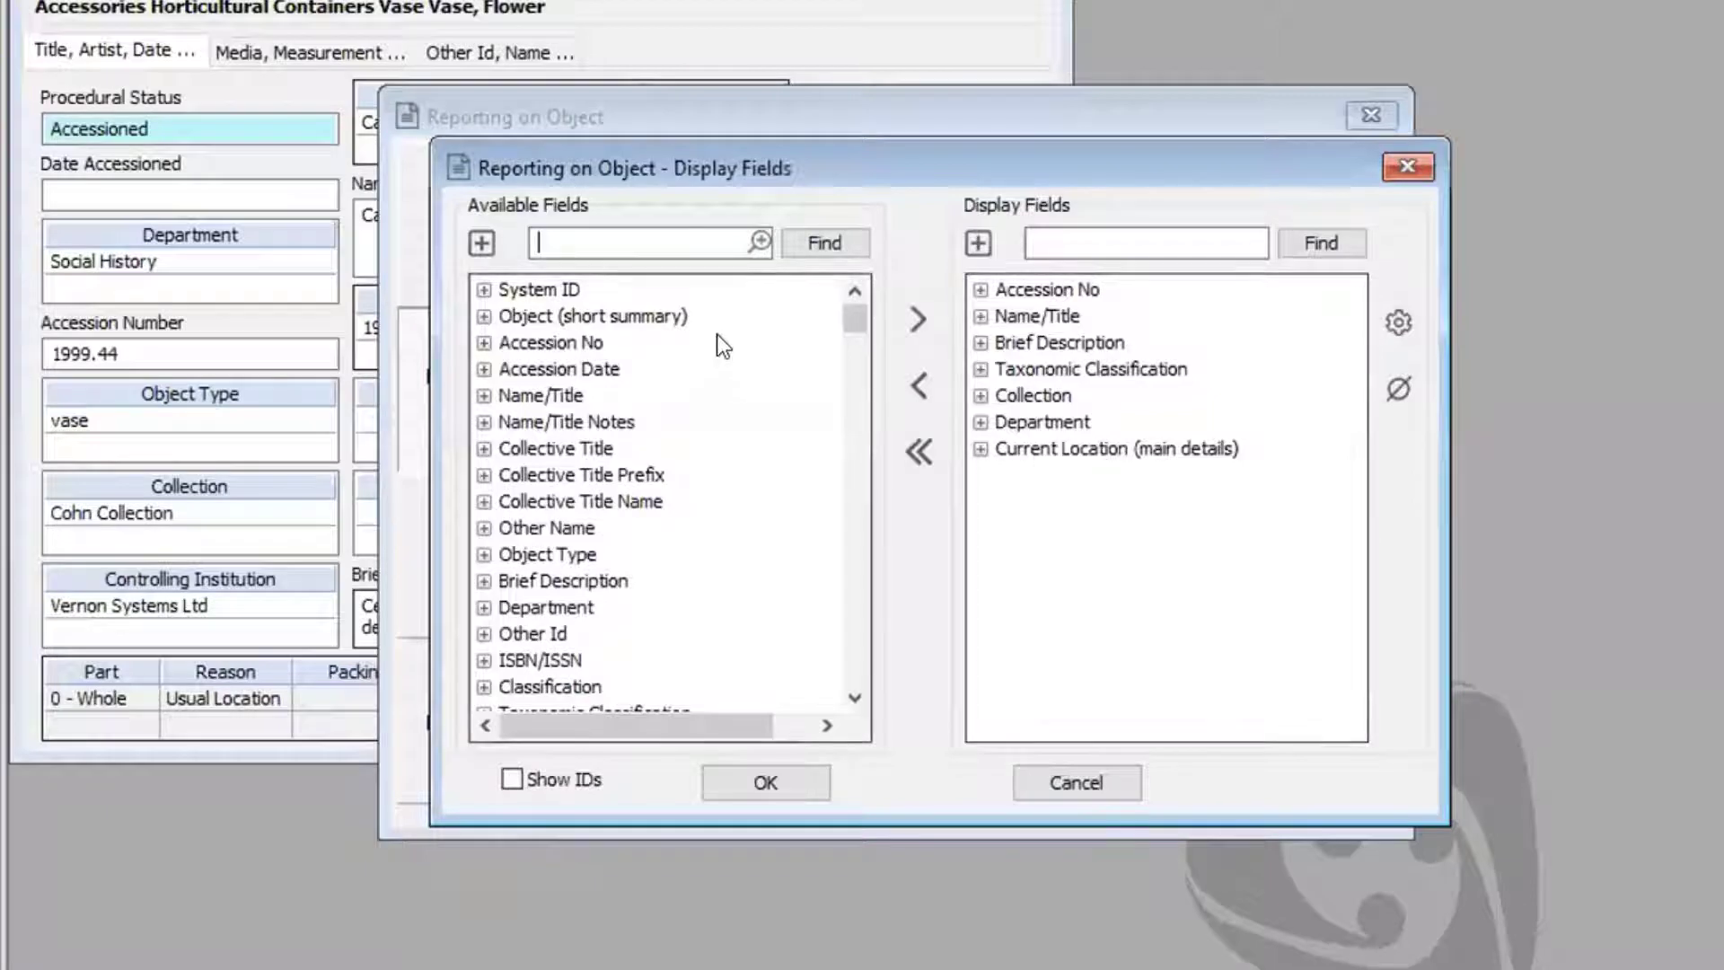
click(552, 288)
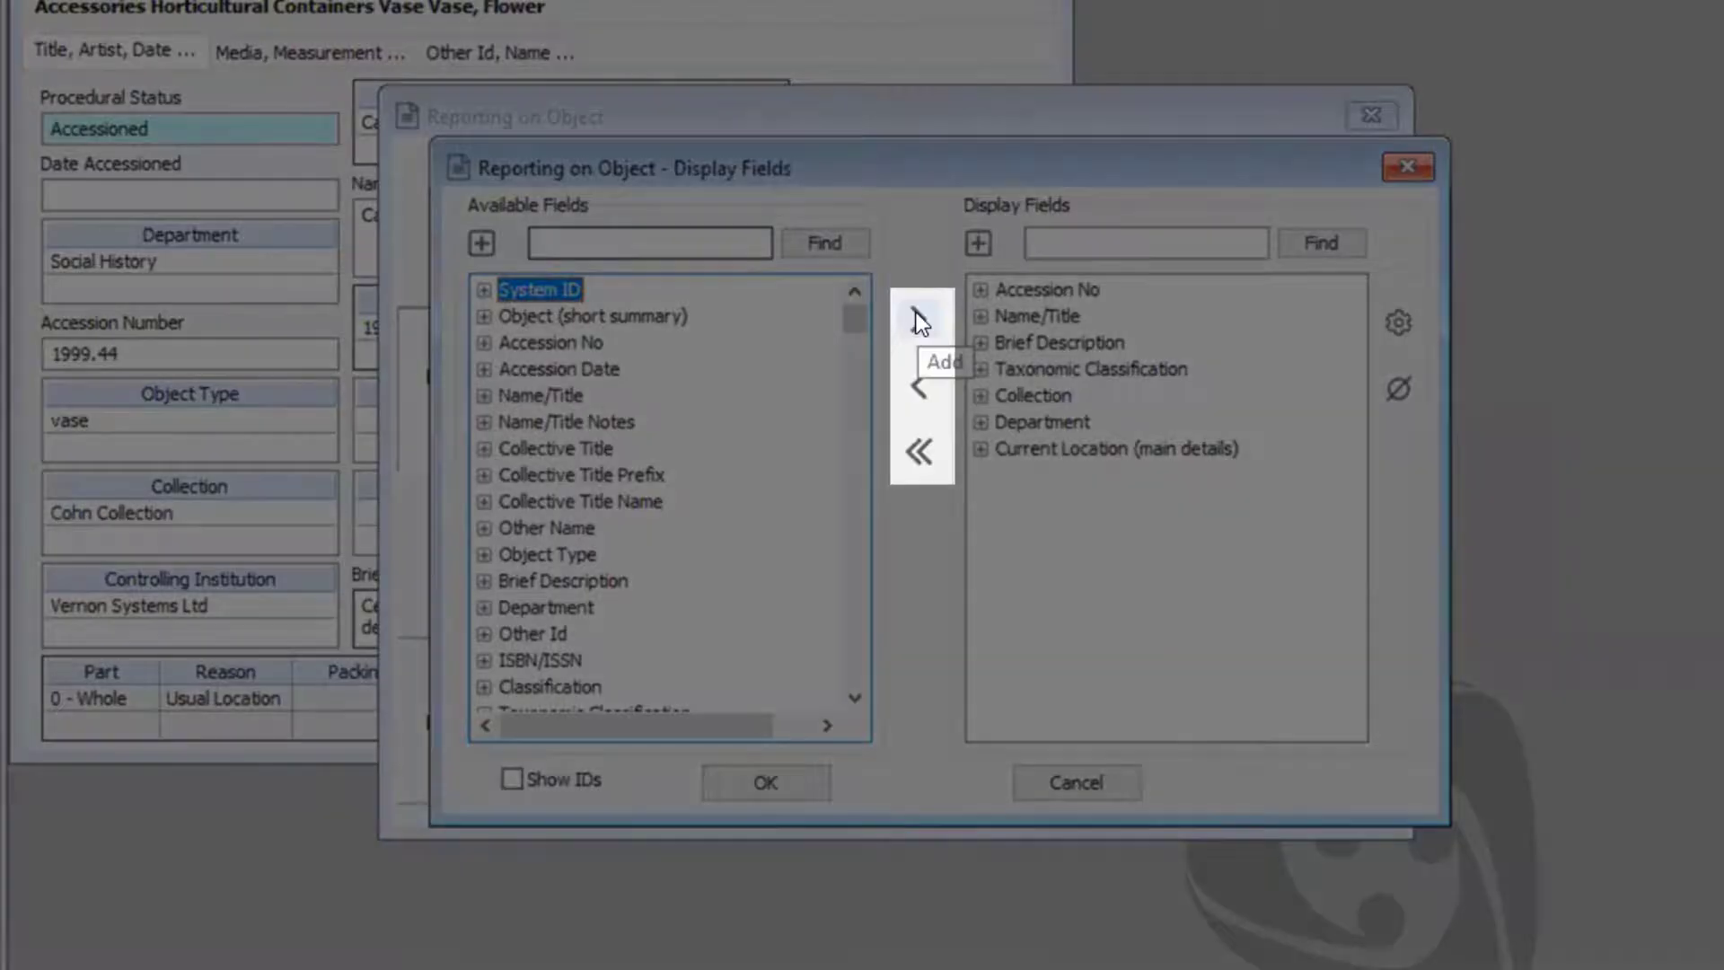
click(917, 318)
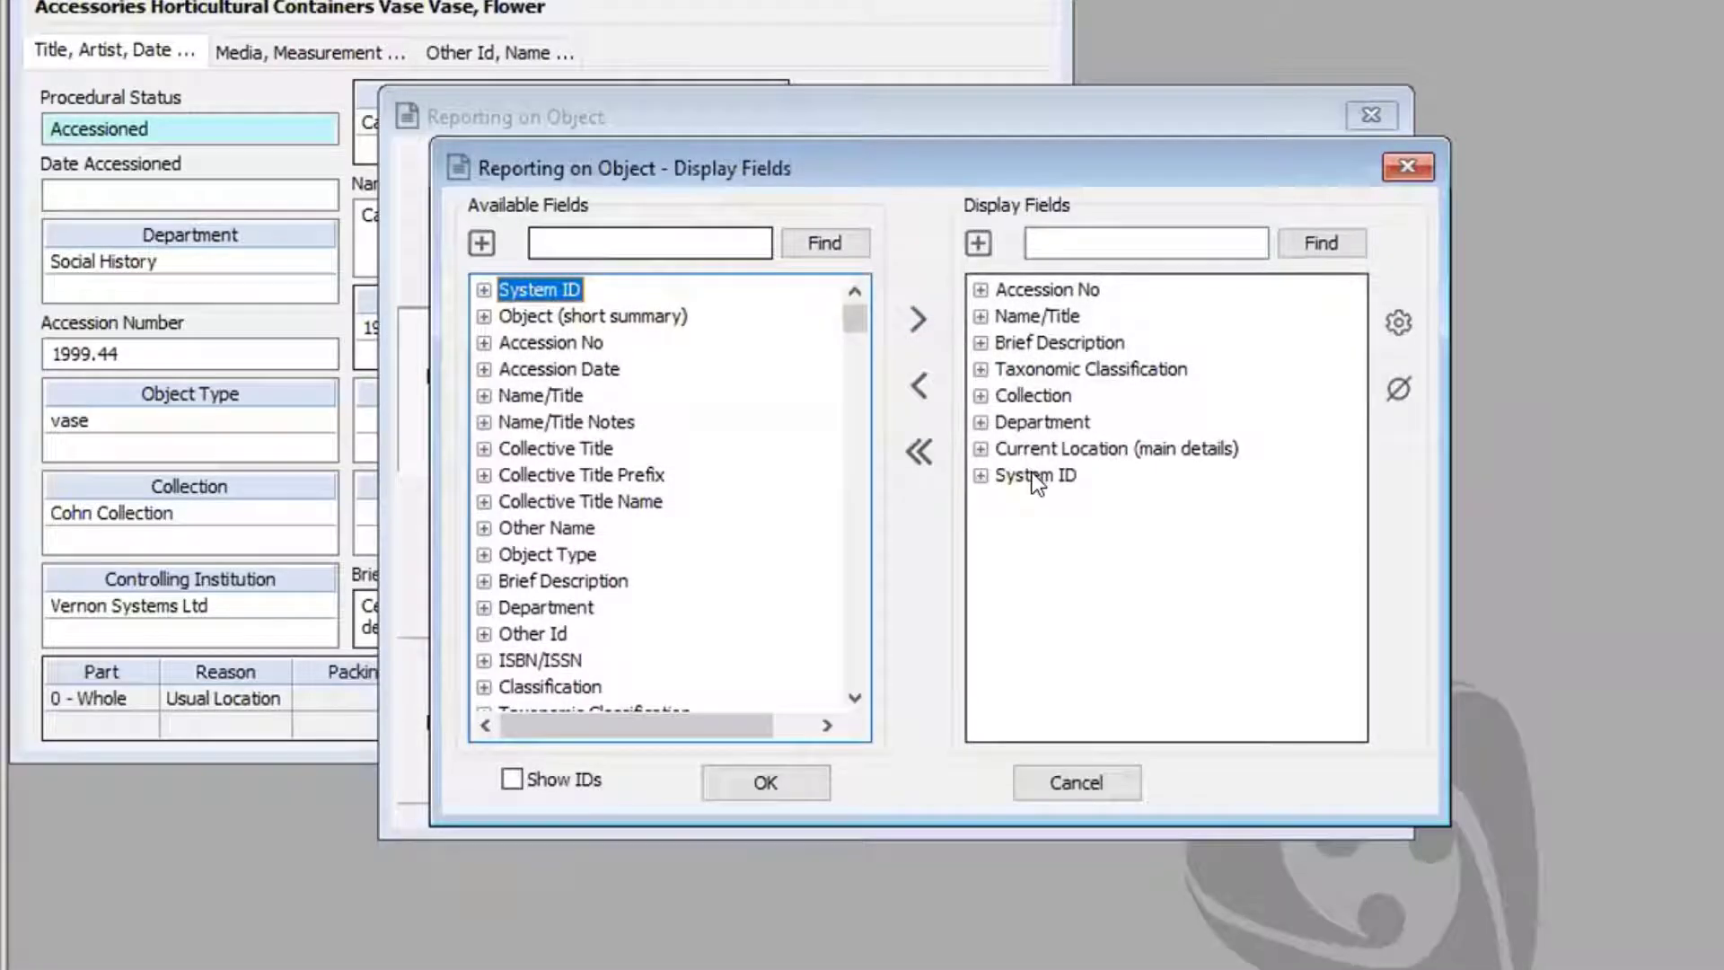
click(1035, 476)
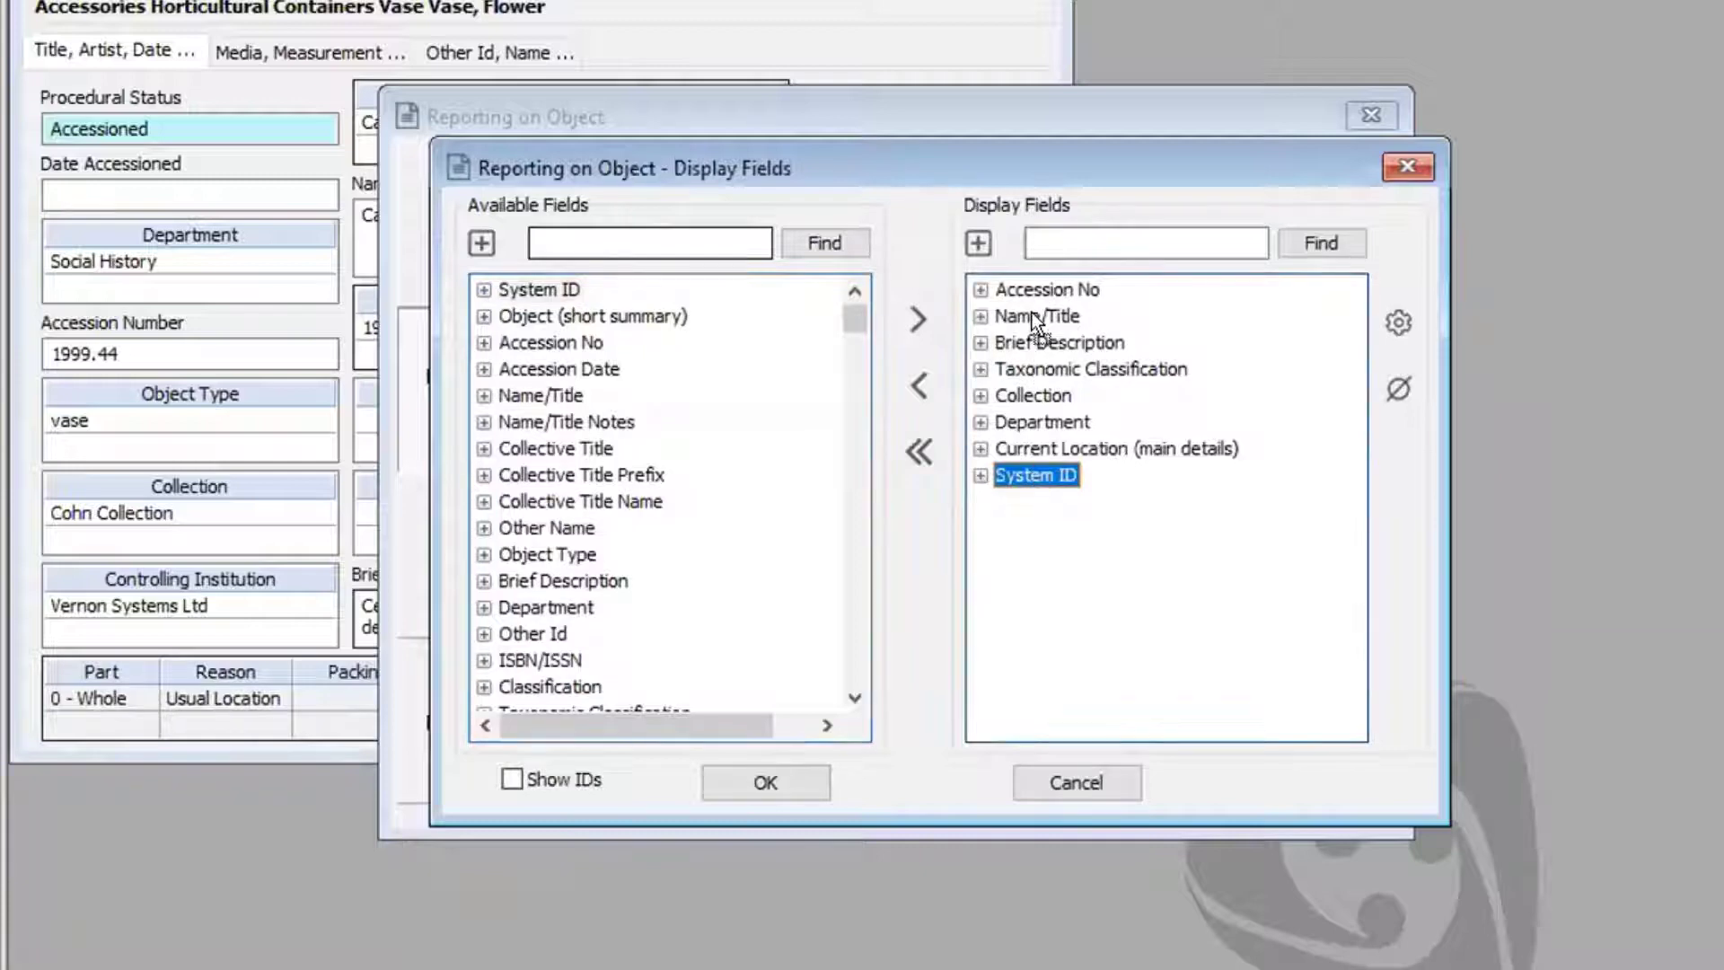
drag(1032, 294, 1033, 306)
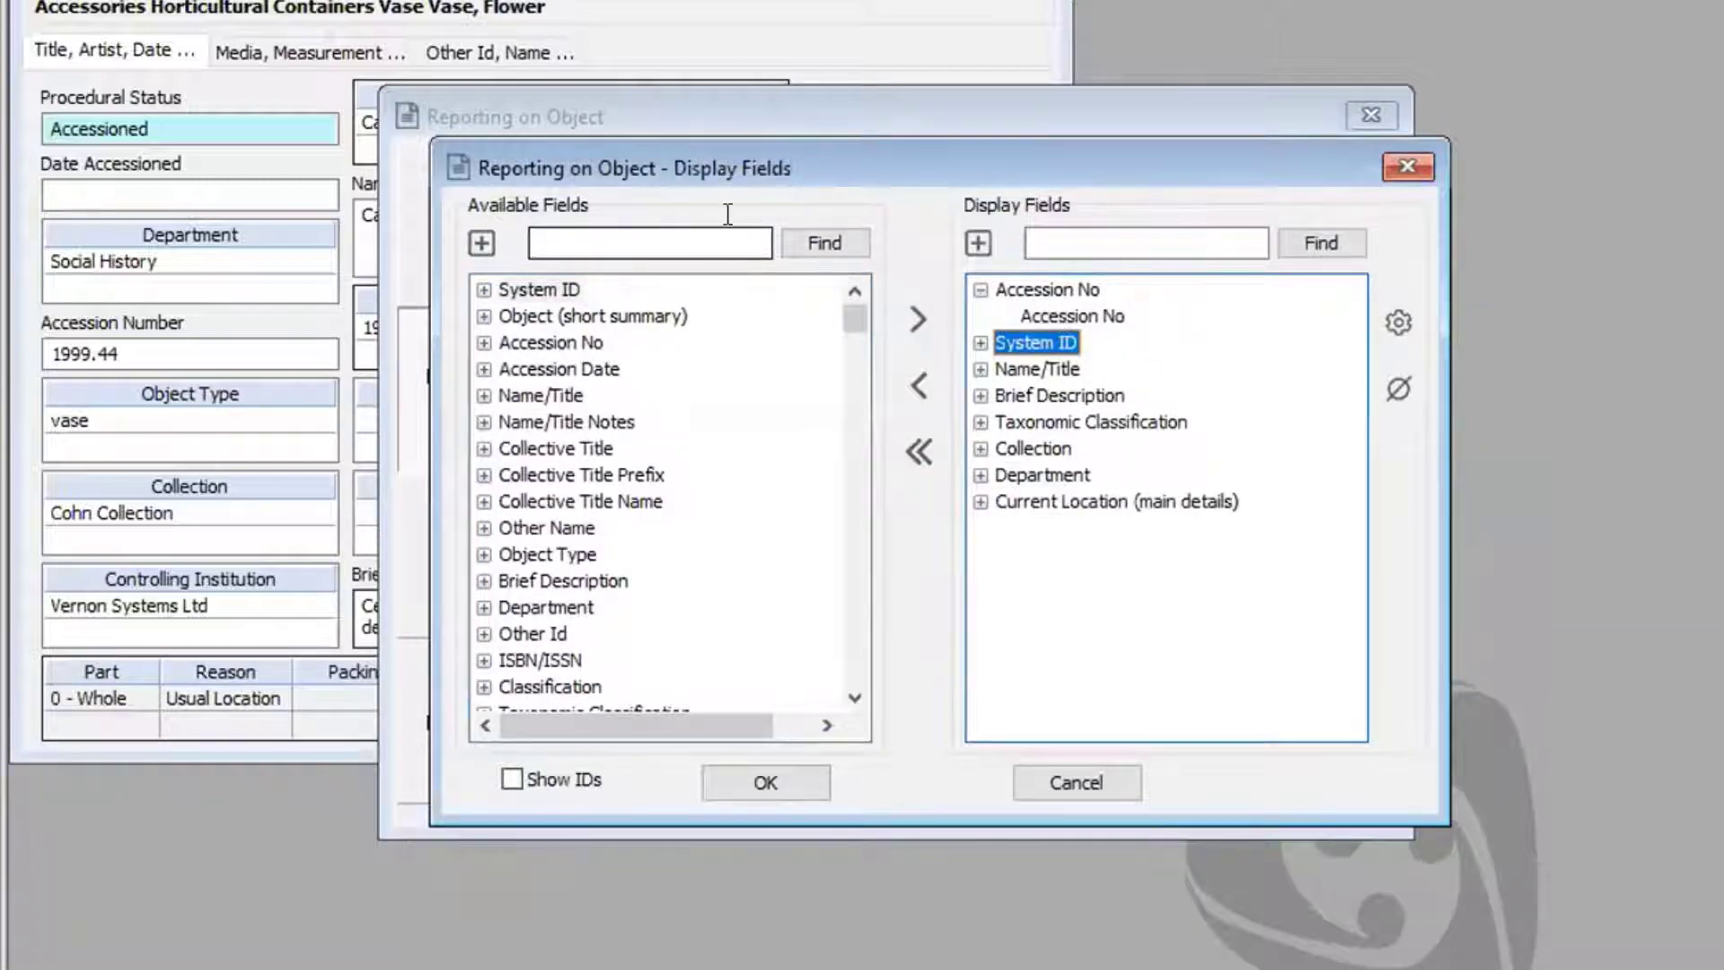
- Find 'valuation' and add Valuation (latest value) to the end of the field list
click(675, 239)
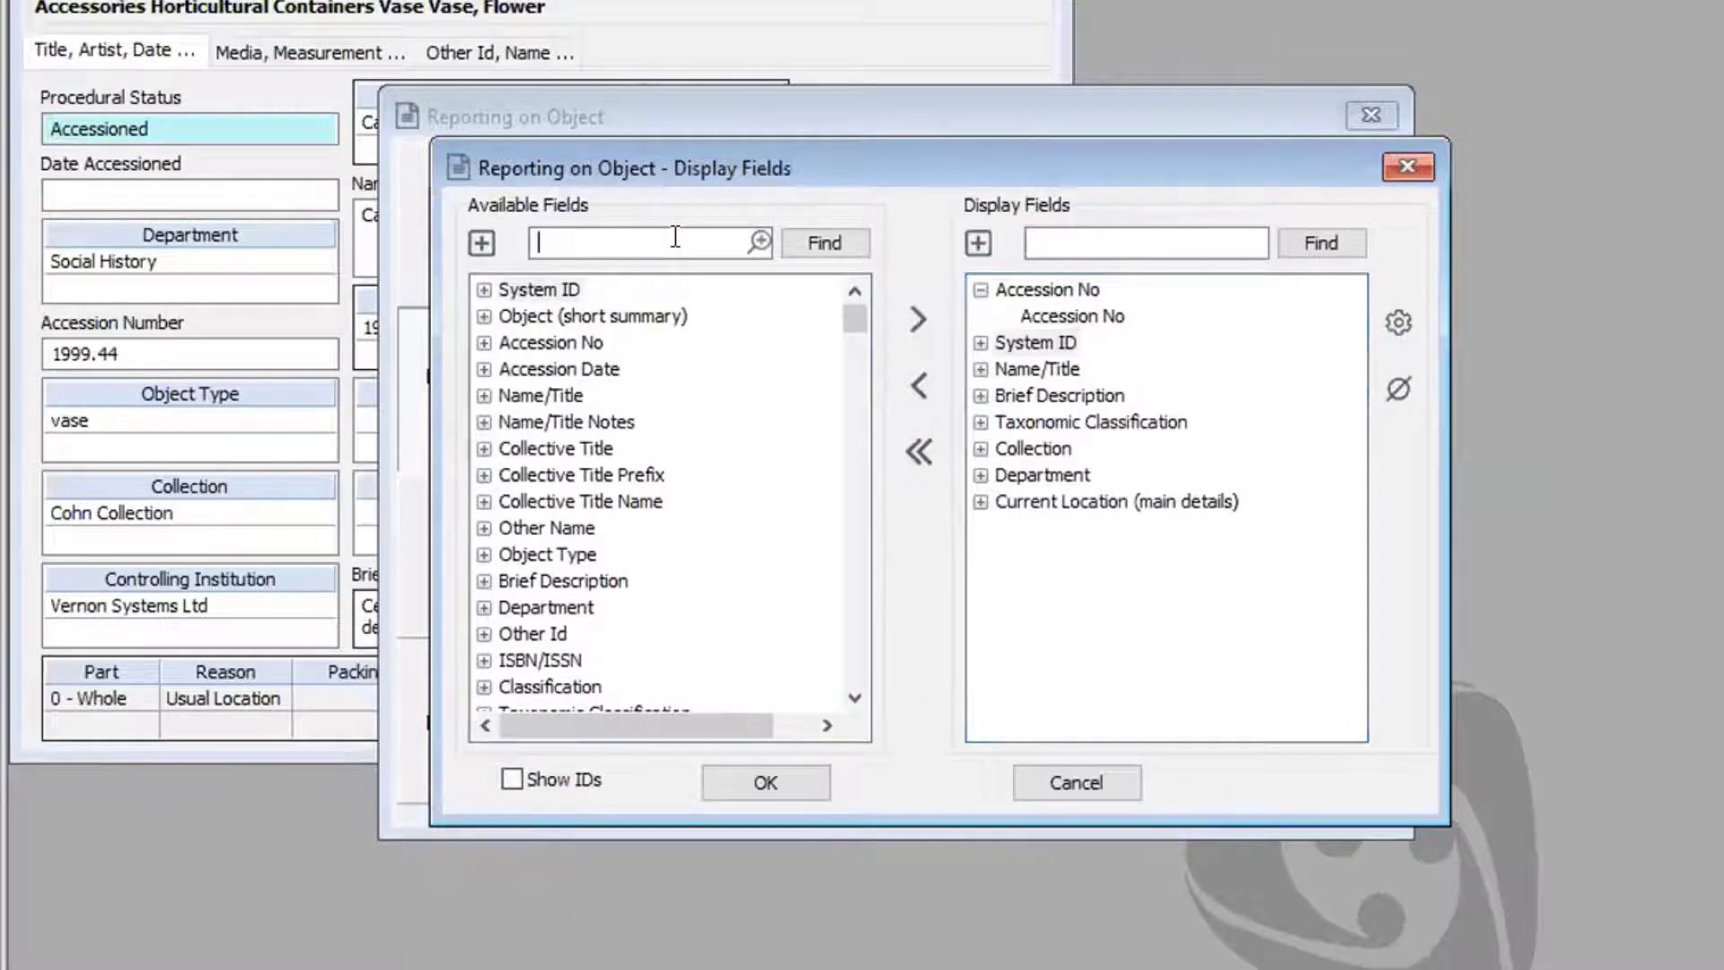
text(valuation)
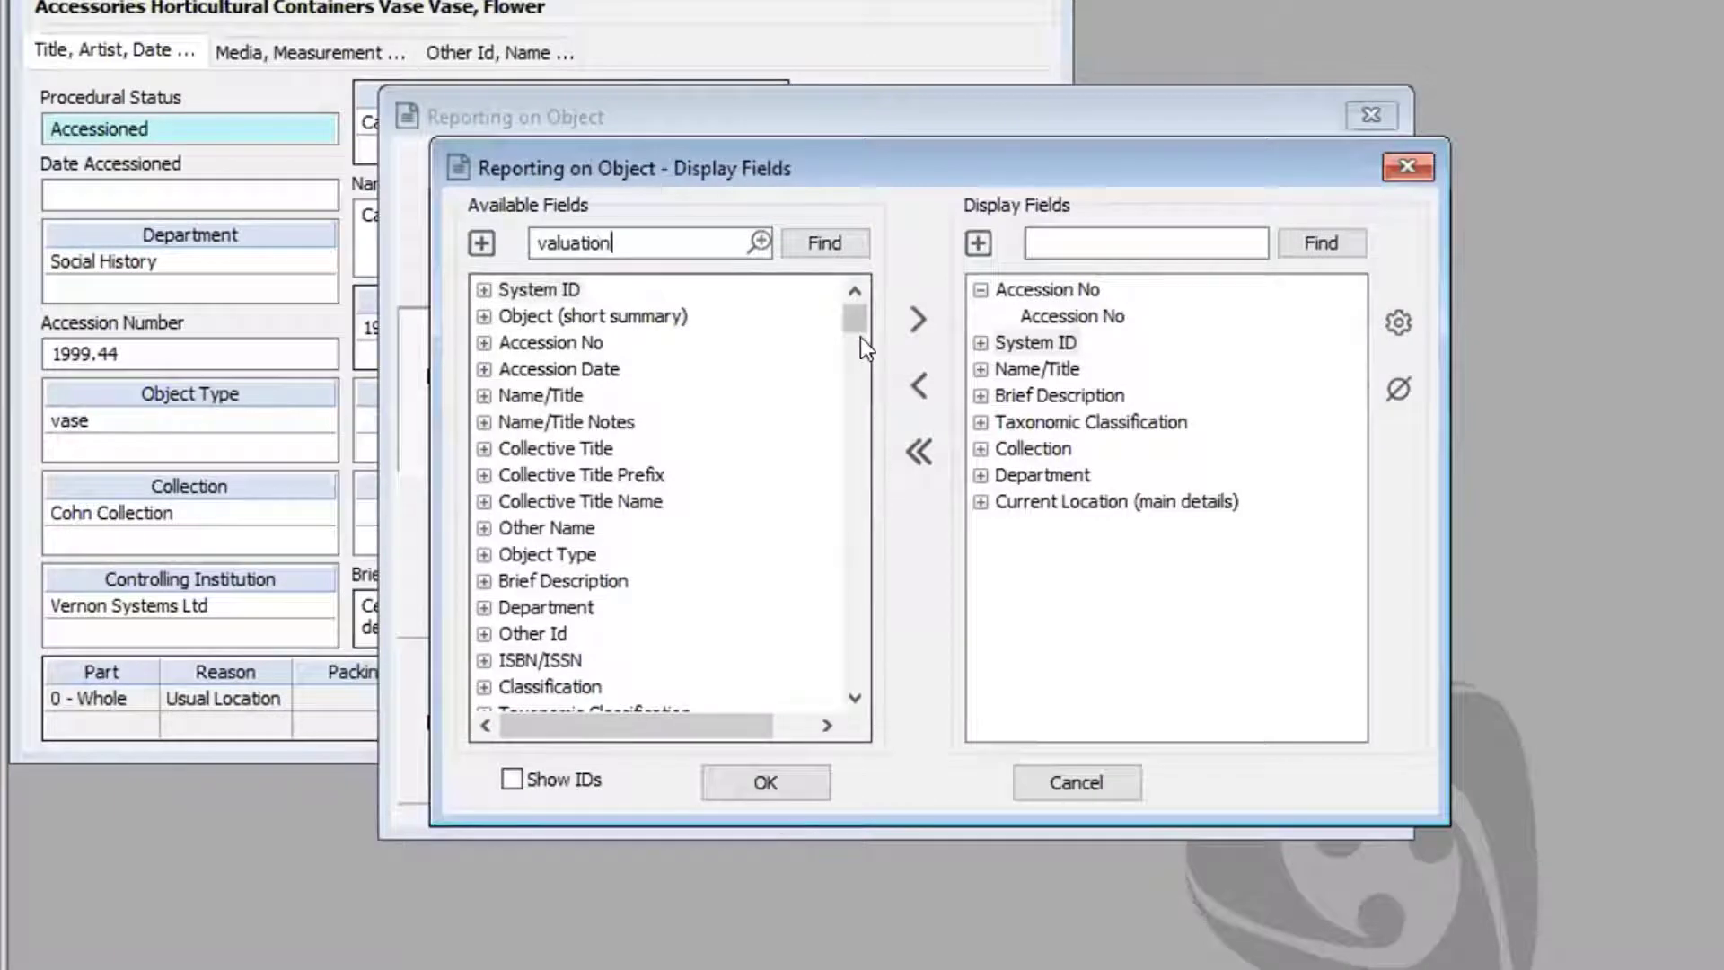
click(839, 242)
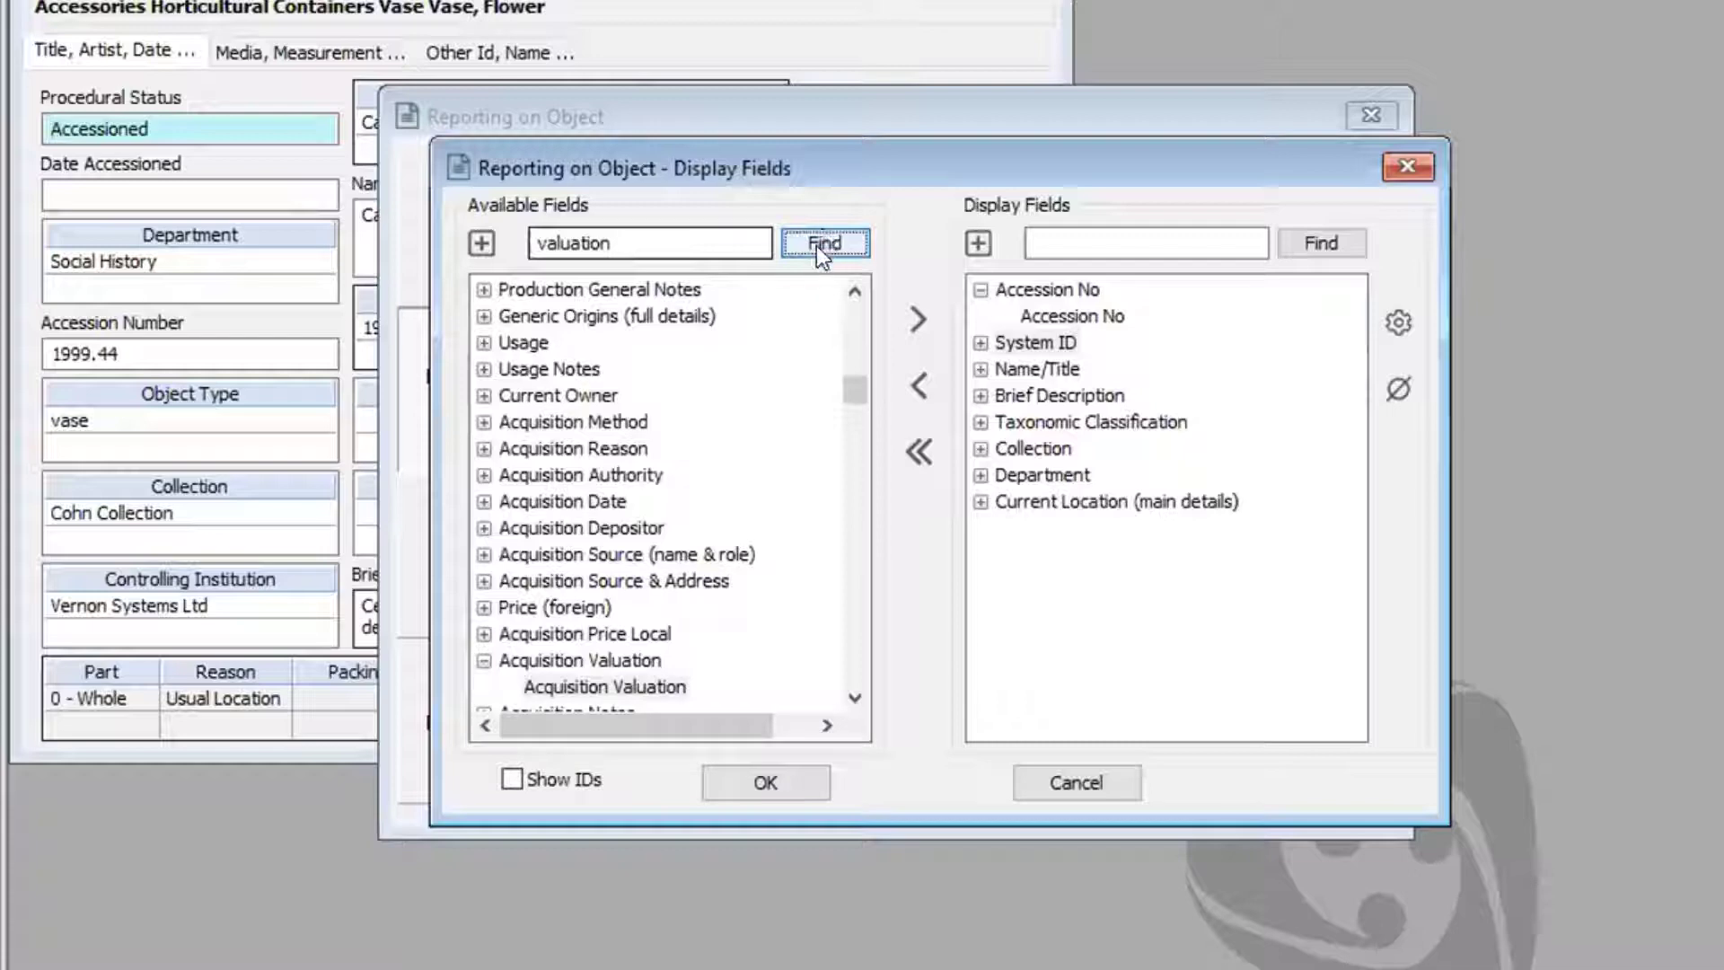
click(816, 248)
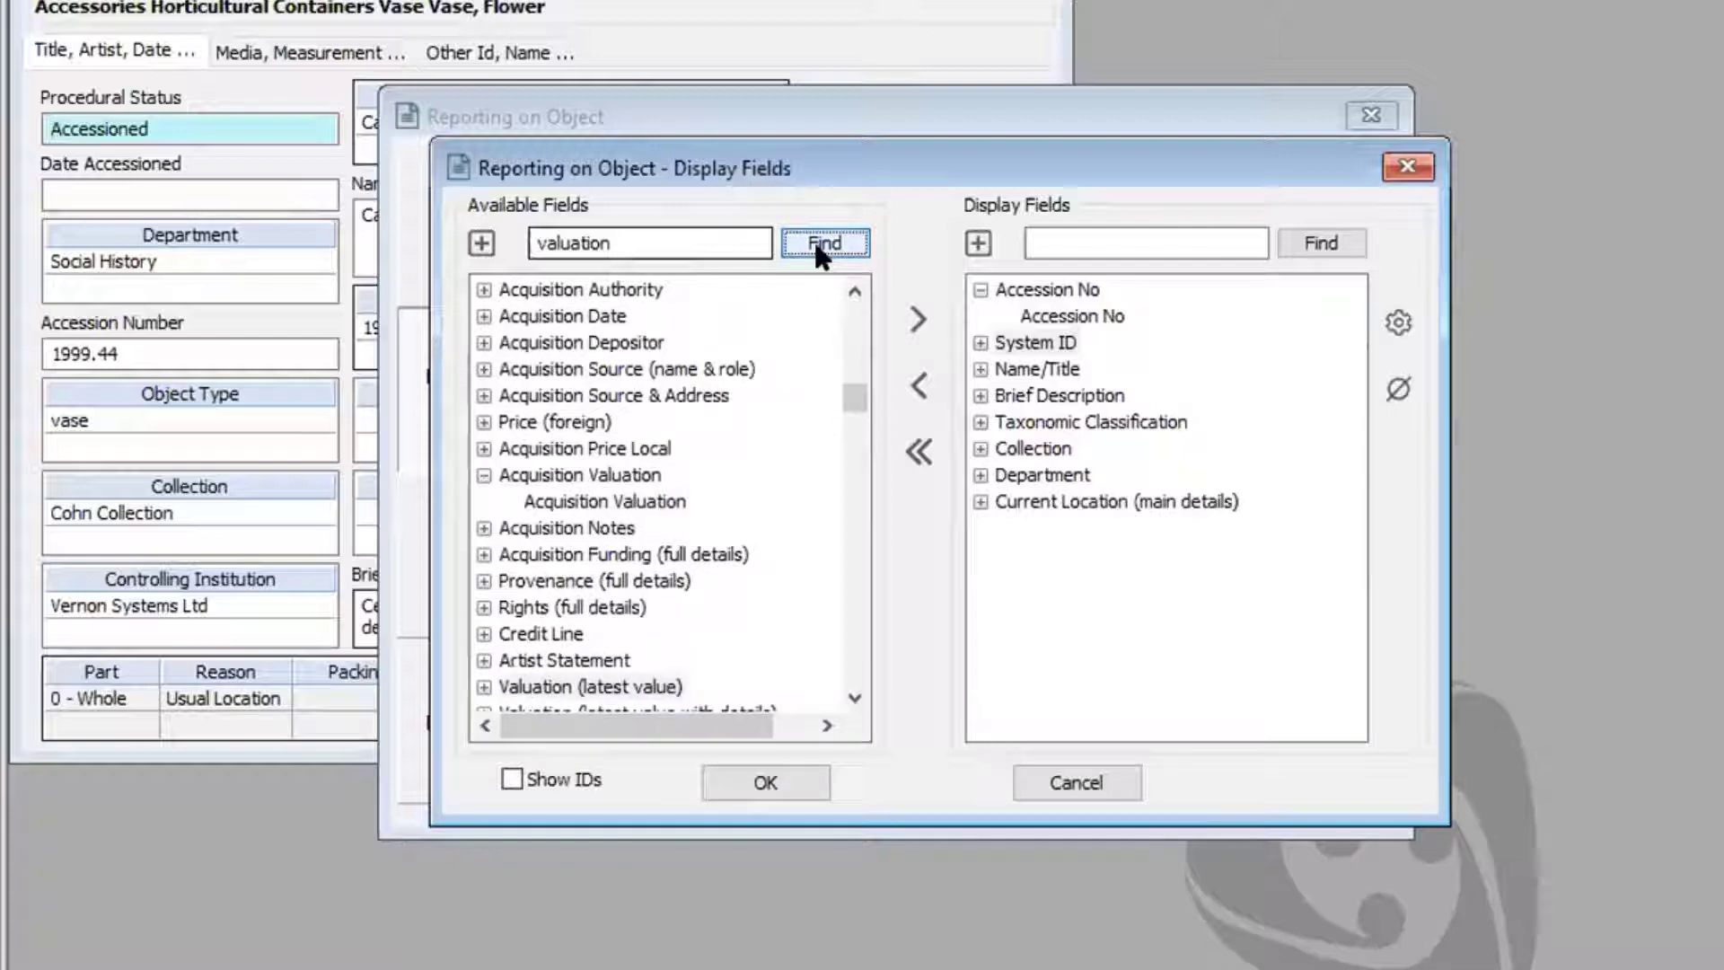
click(606, 686)
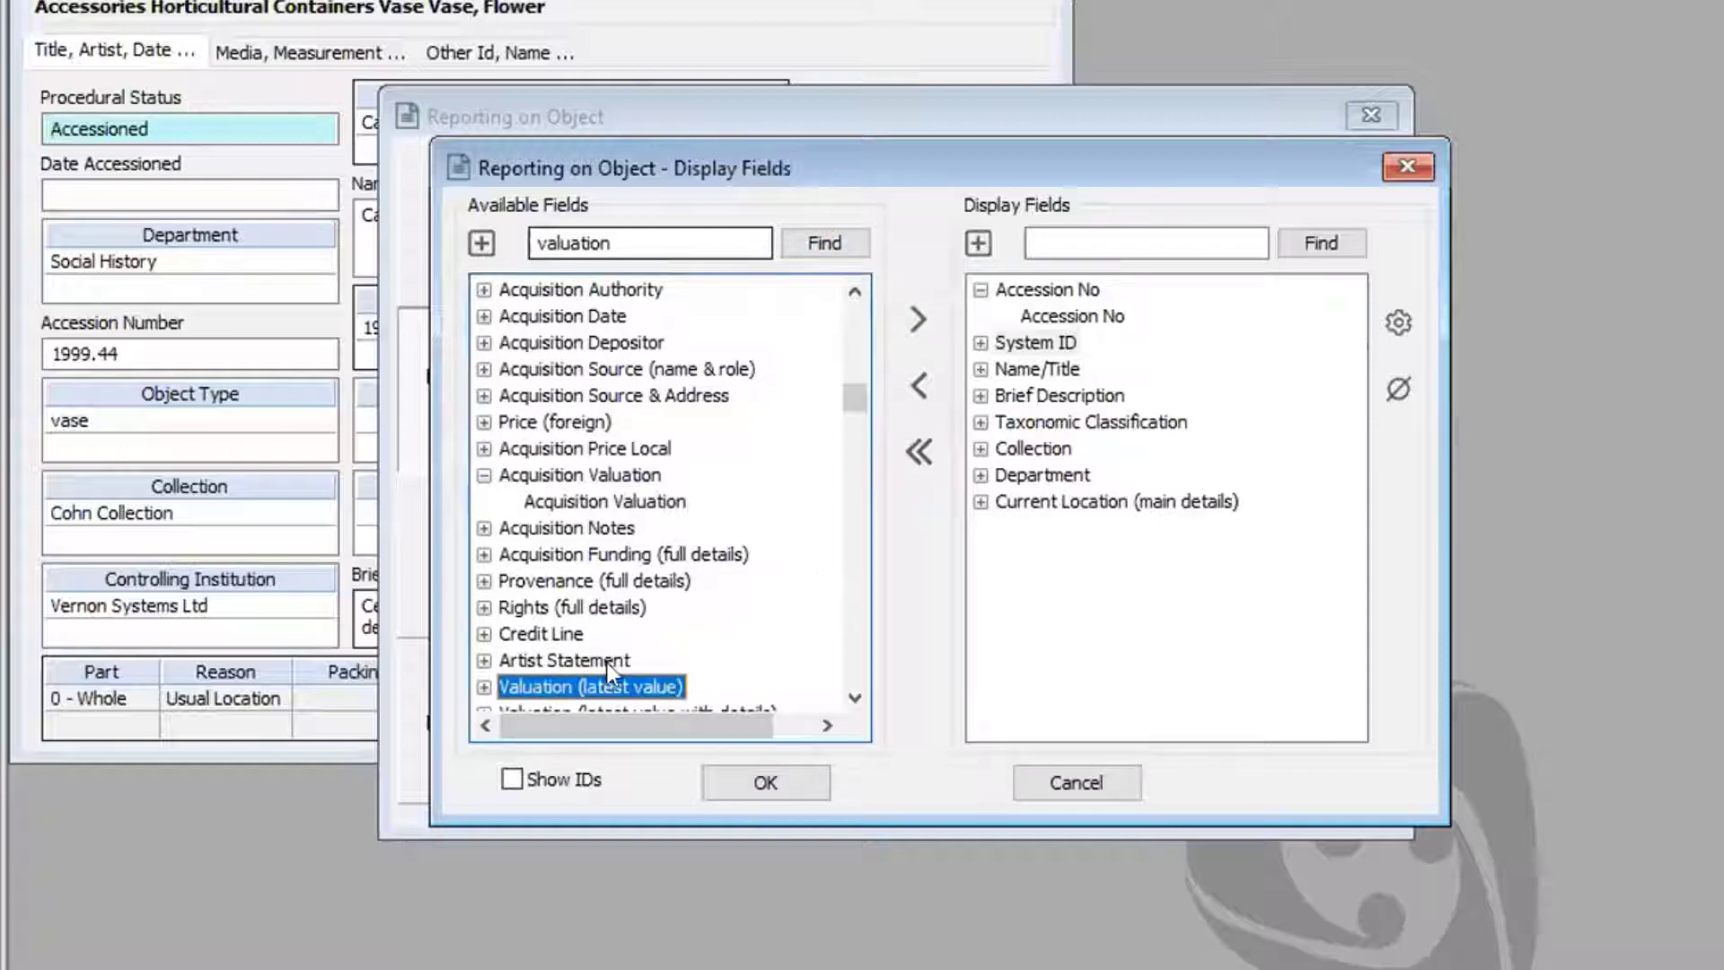
double_click(599, 684)
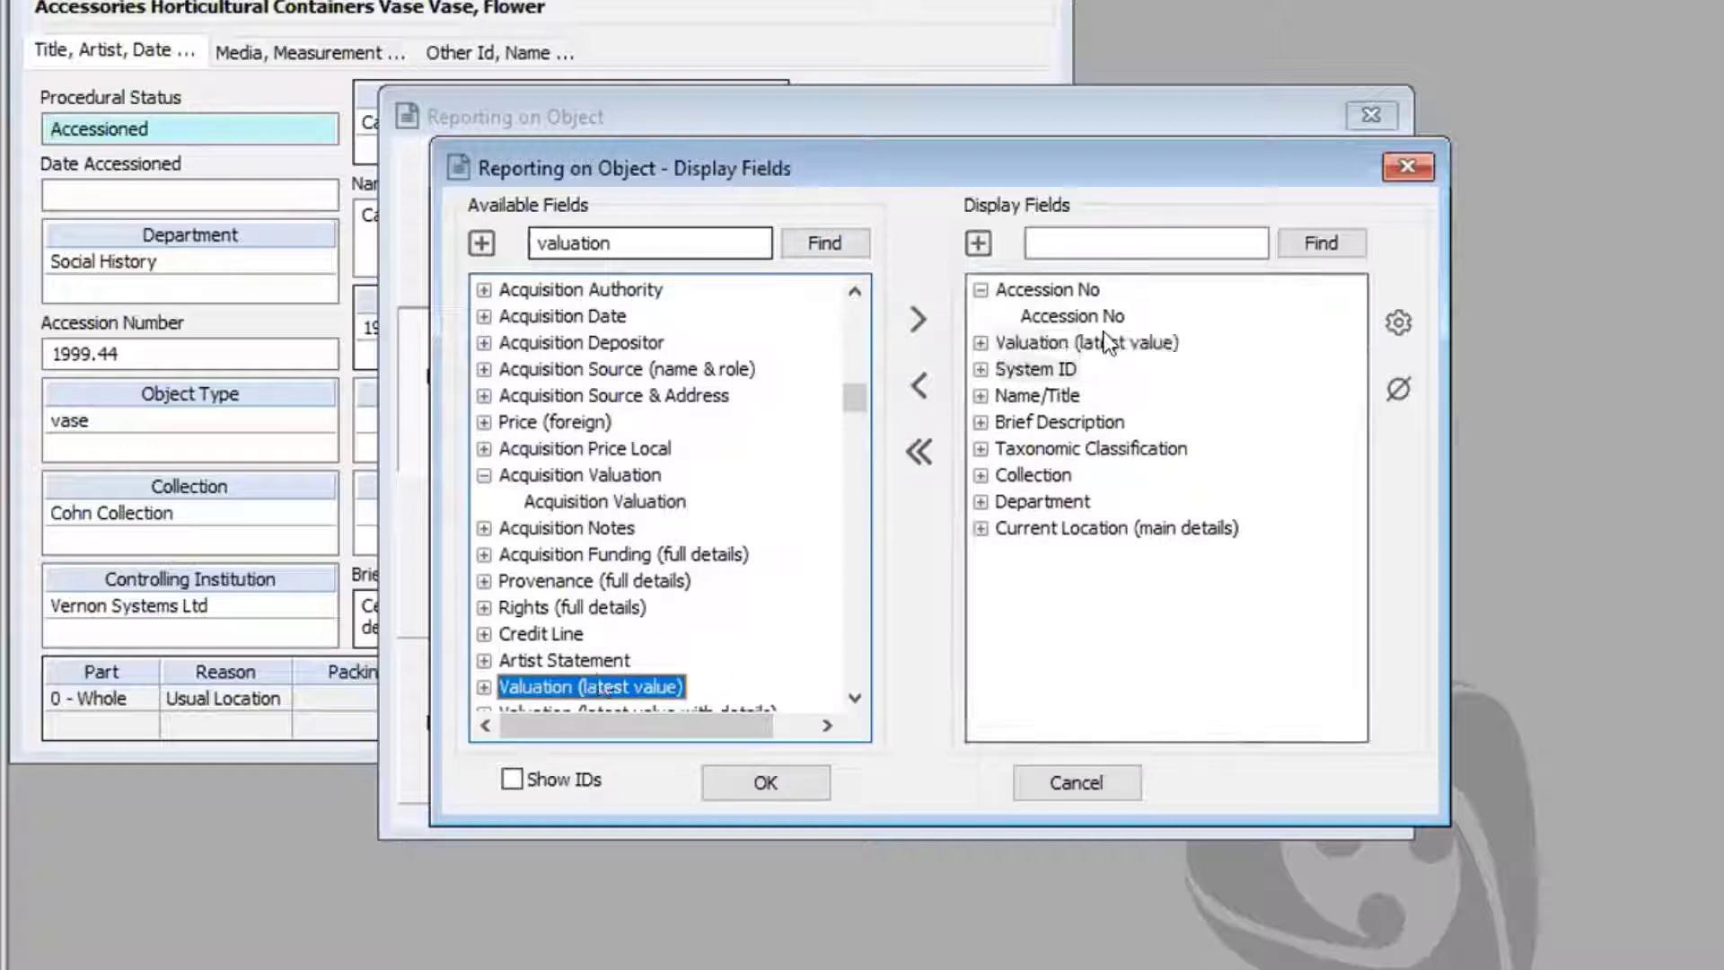
drag(1084, 331, 1079, 541)
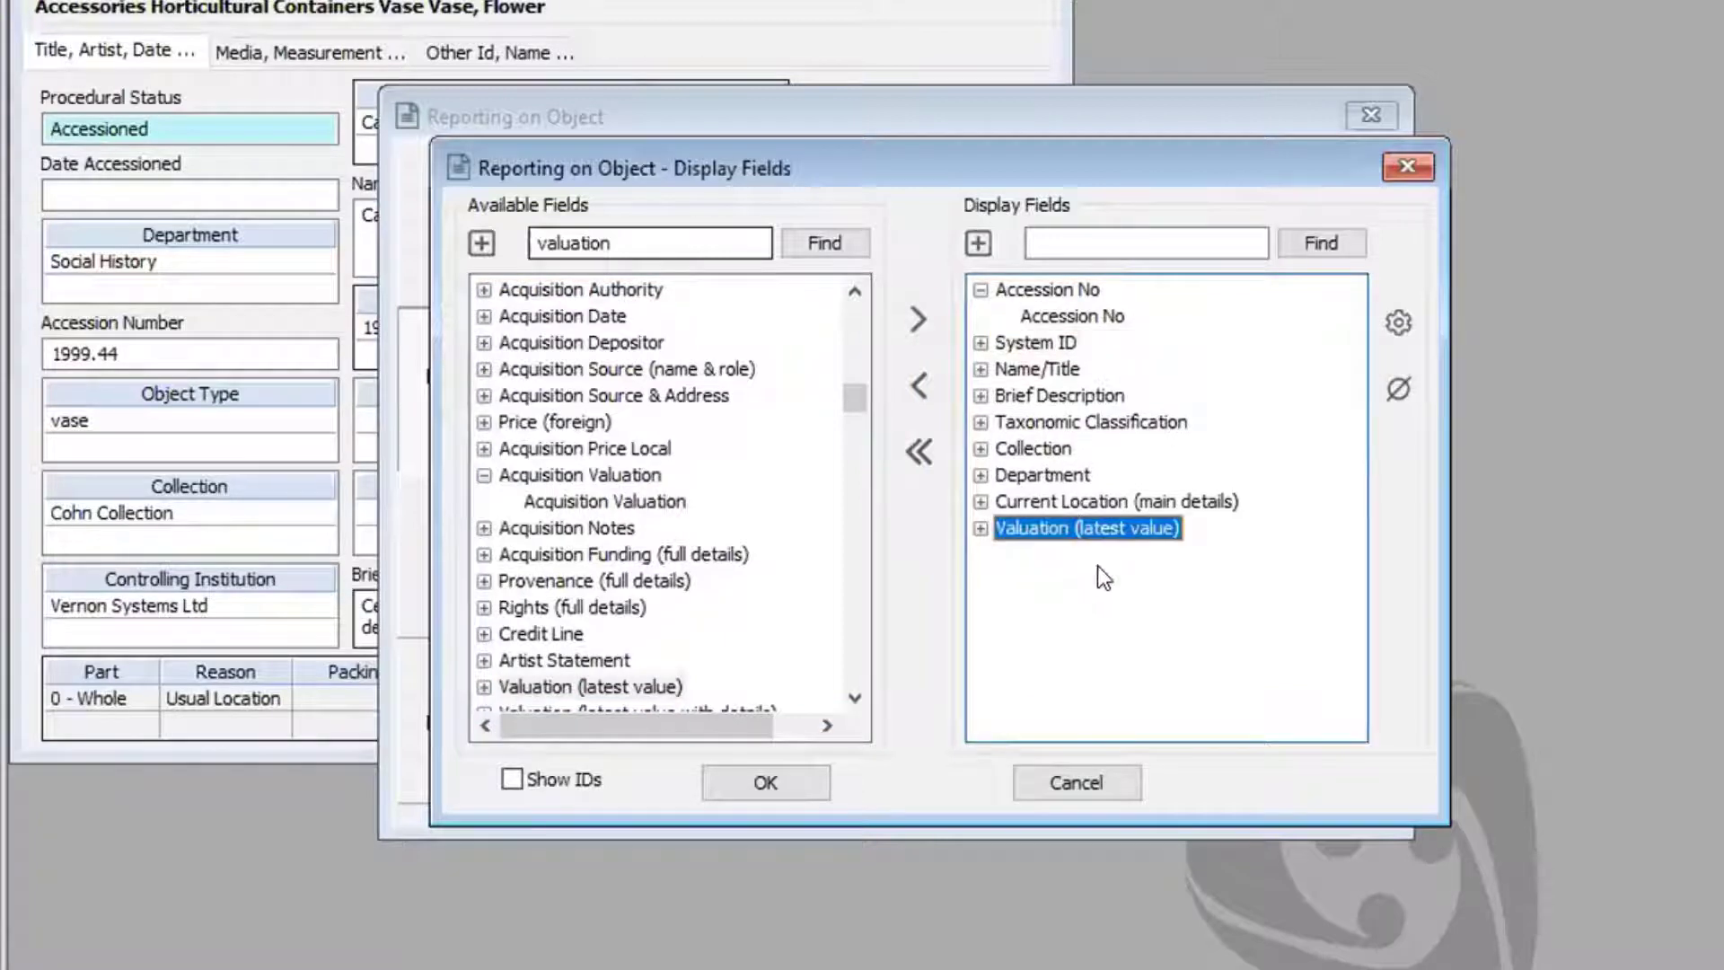
- Remove Taxonomic Classification from the report fields and confirm the 8-field list
click(1085, 417)
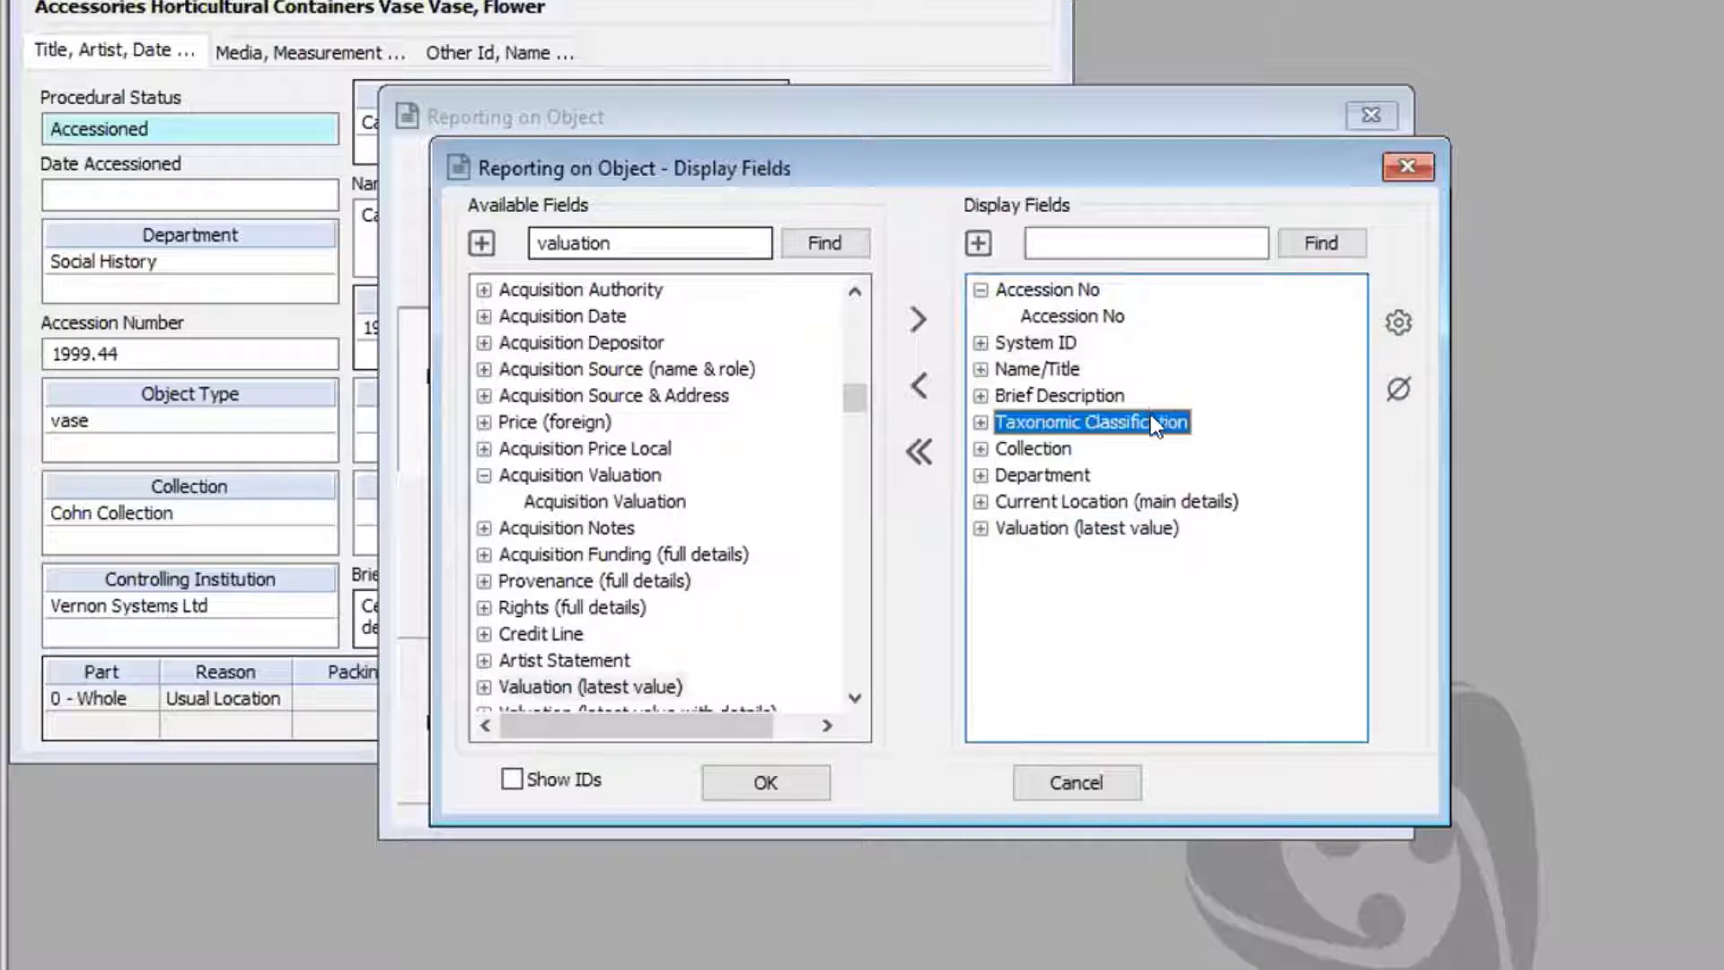
click(920, 381)
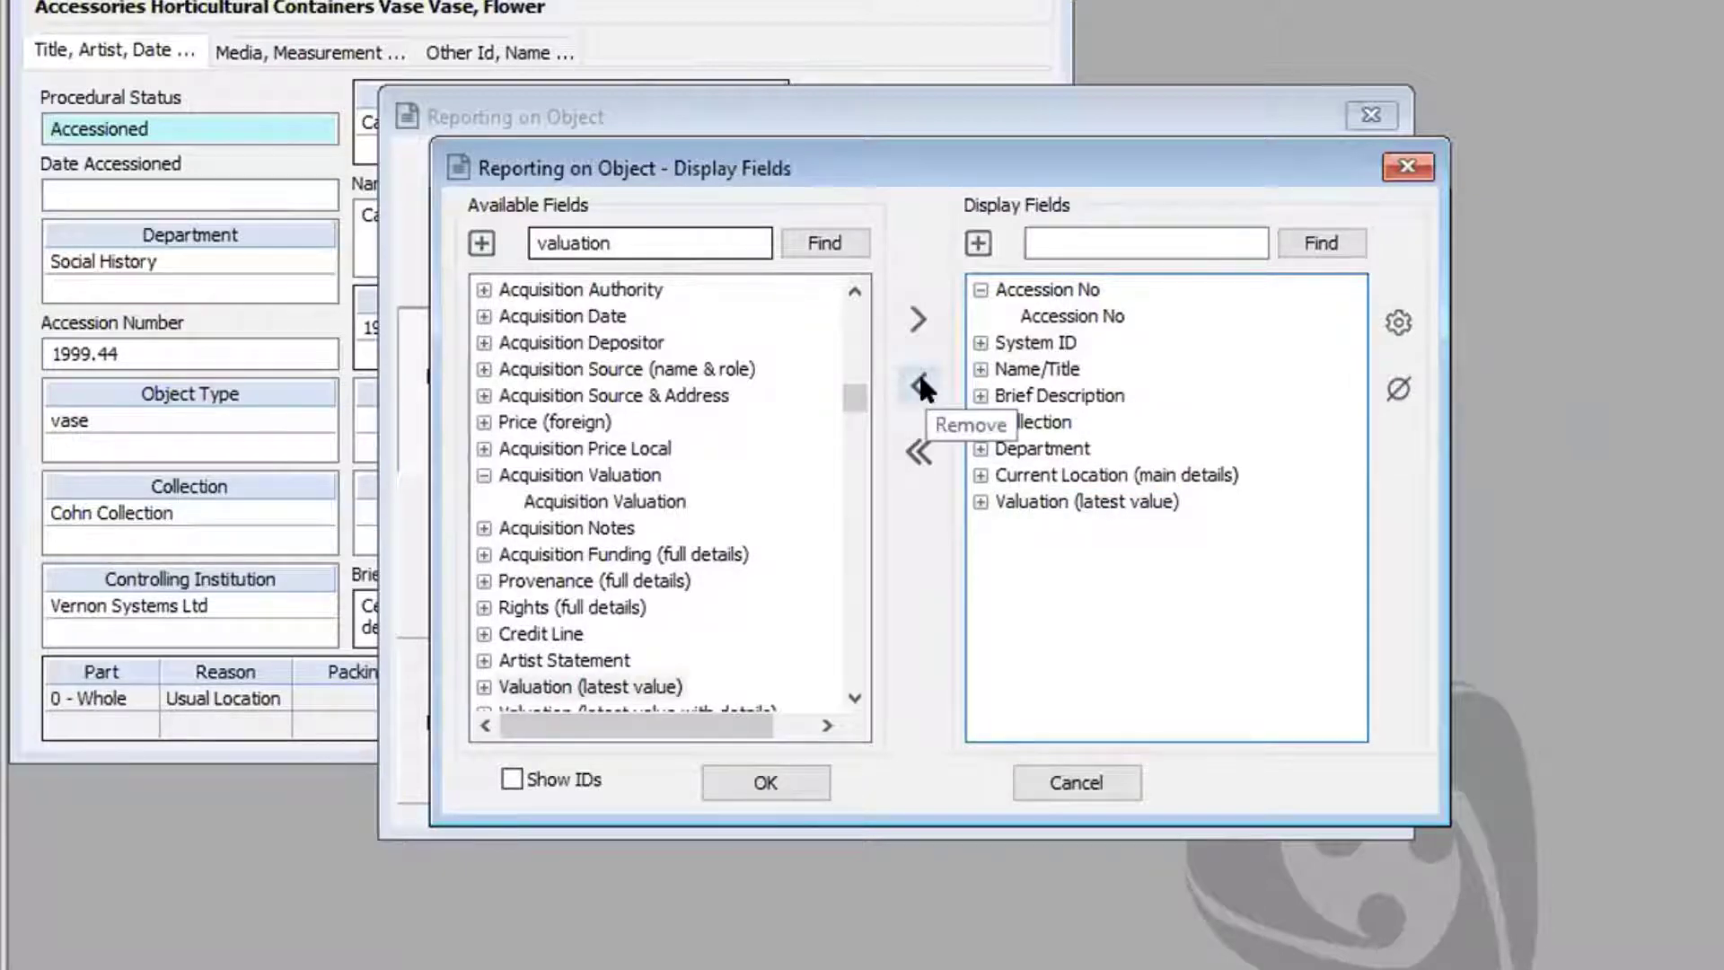
click(741, 781)
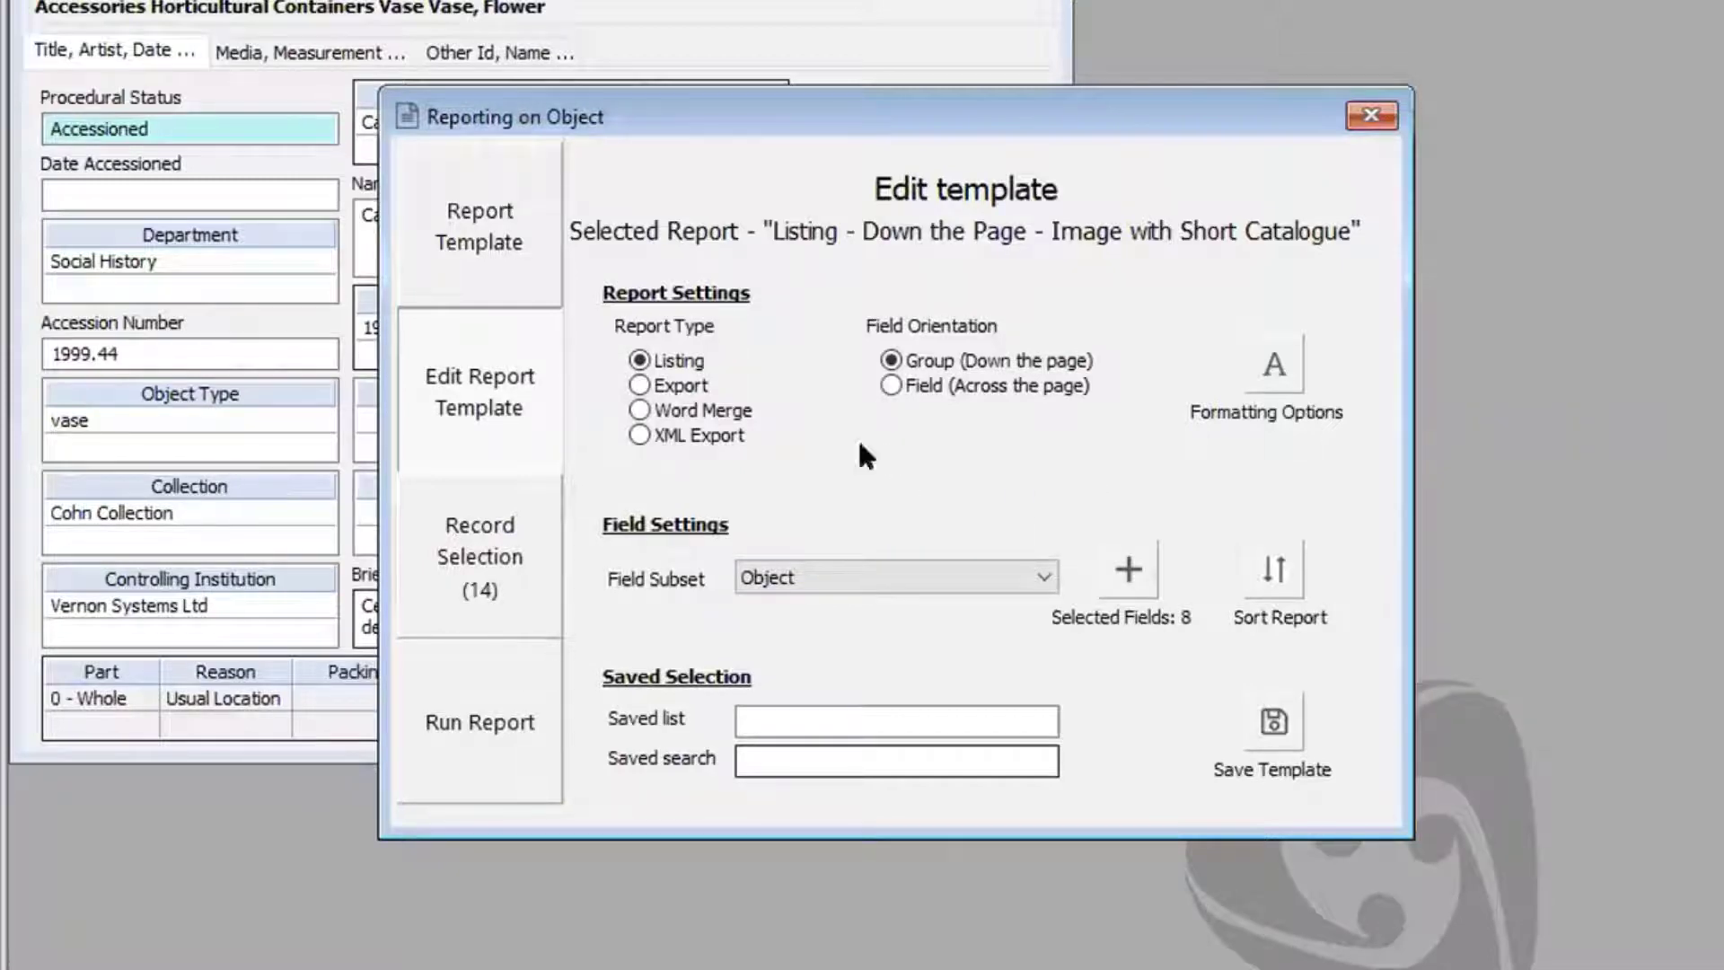
- Preview the edited report on screen using the last record selection
click(525, 682)
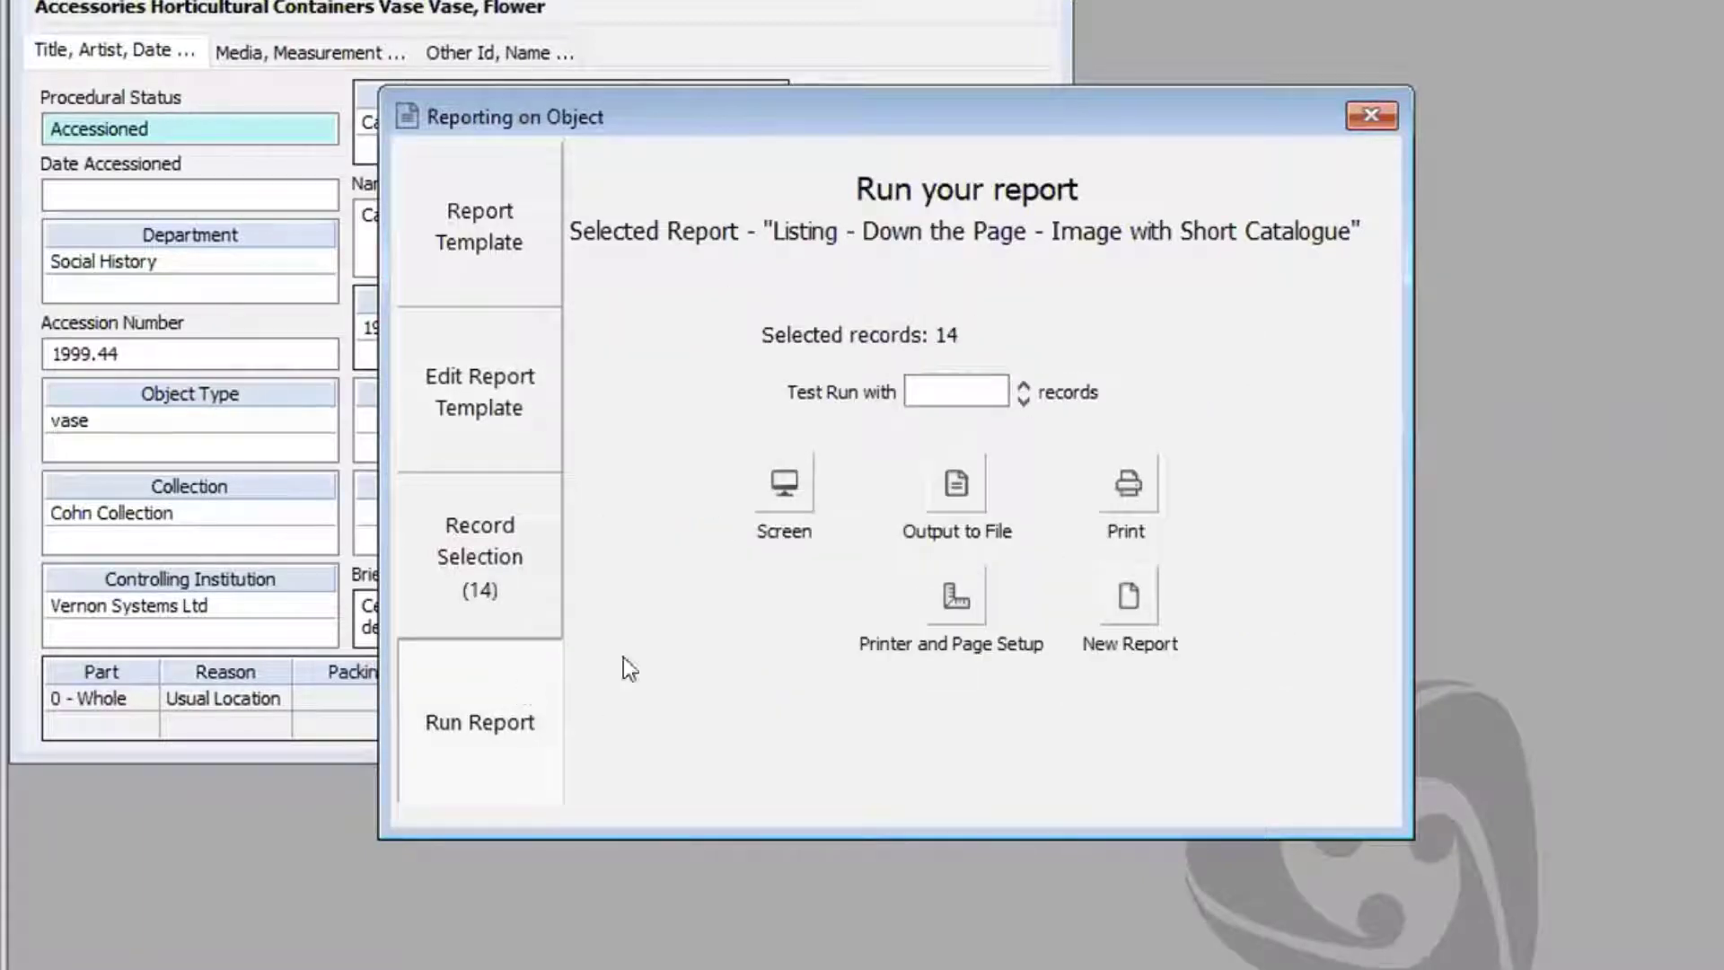
click(777, 476)
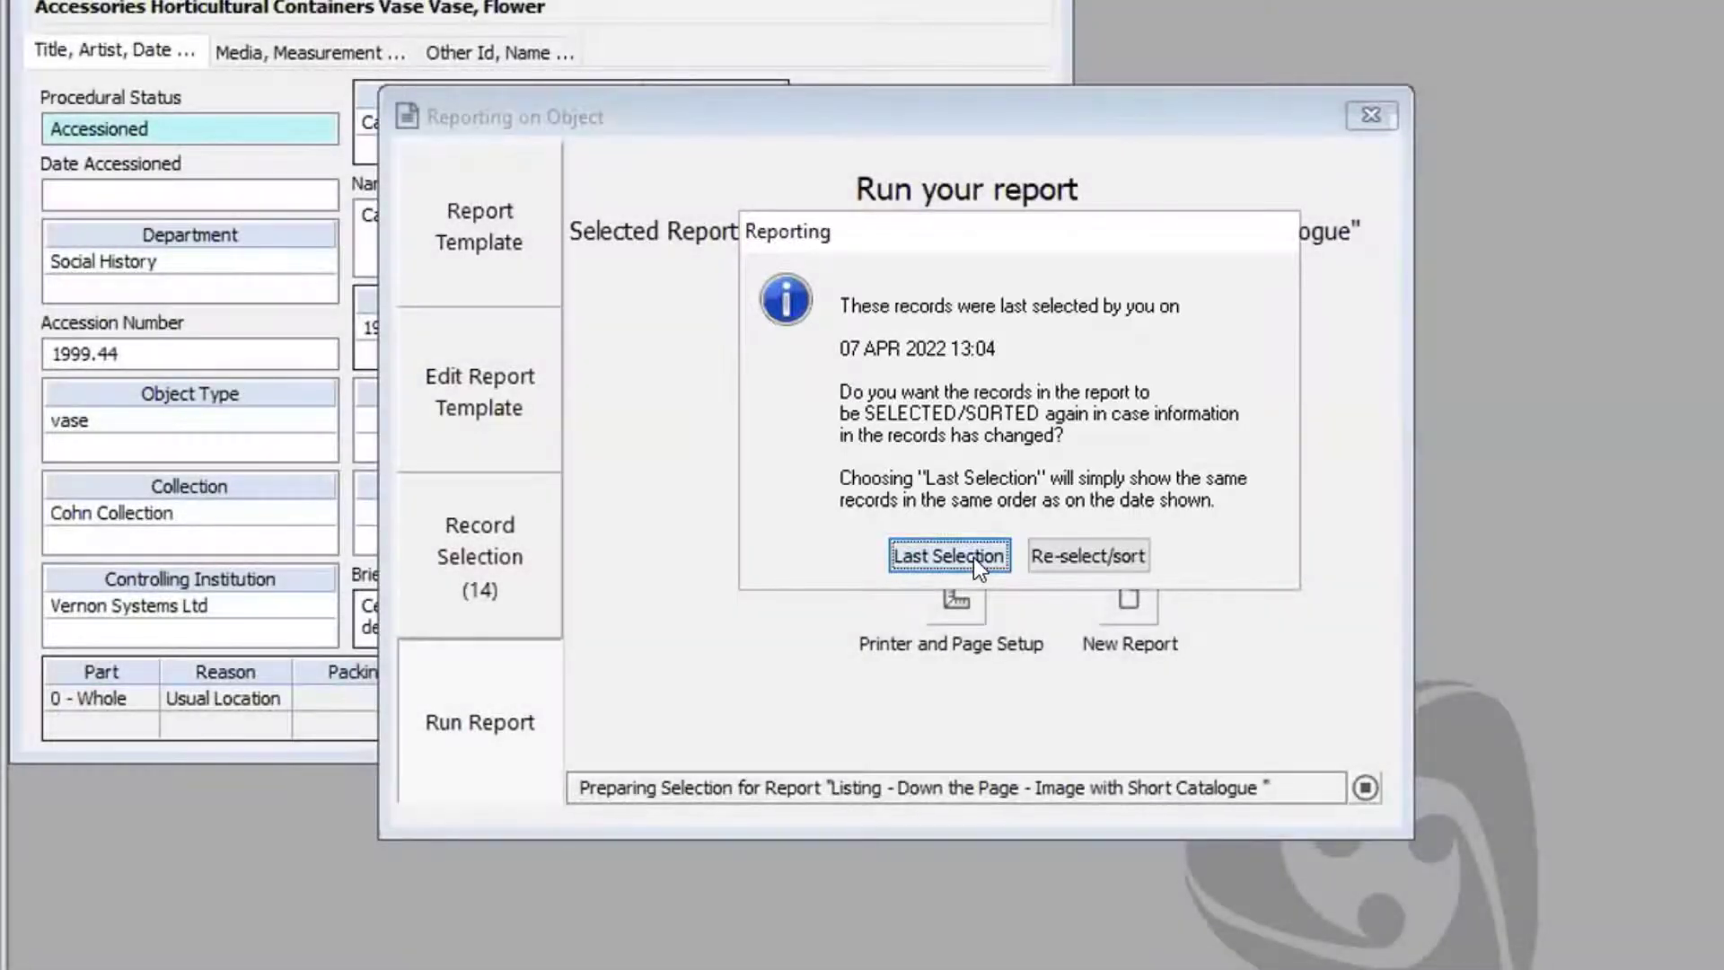
click(975, 557)
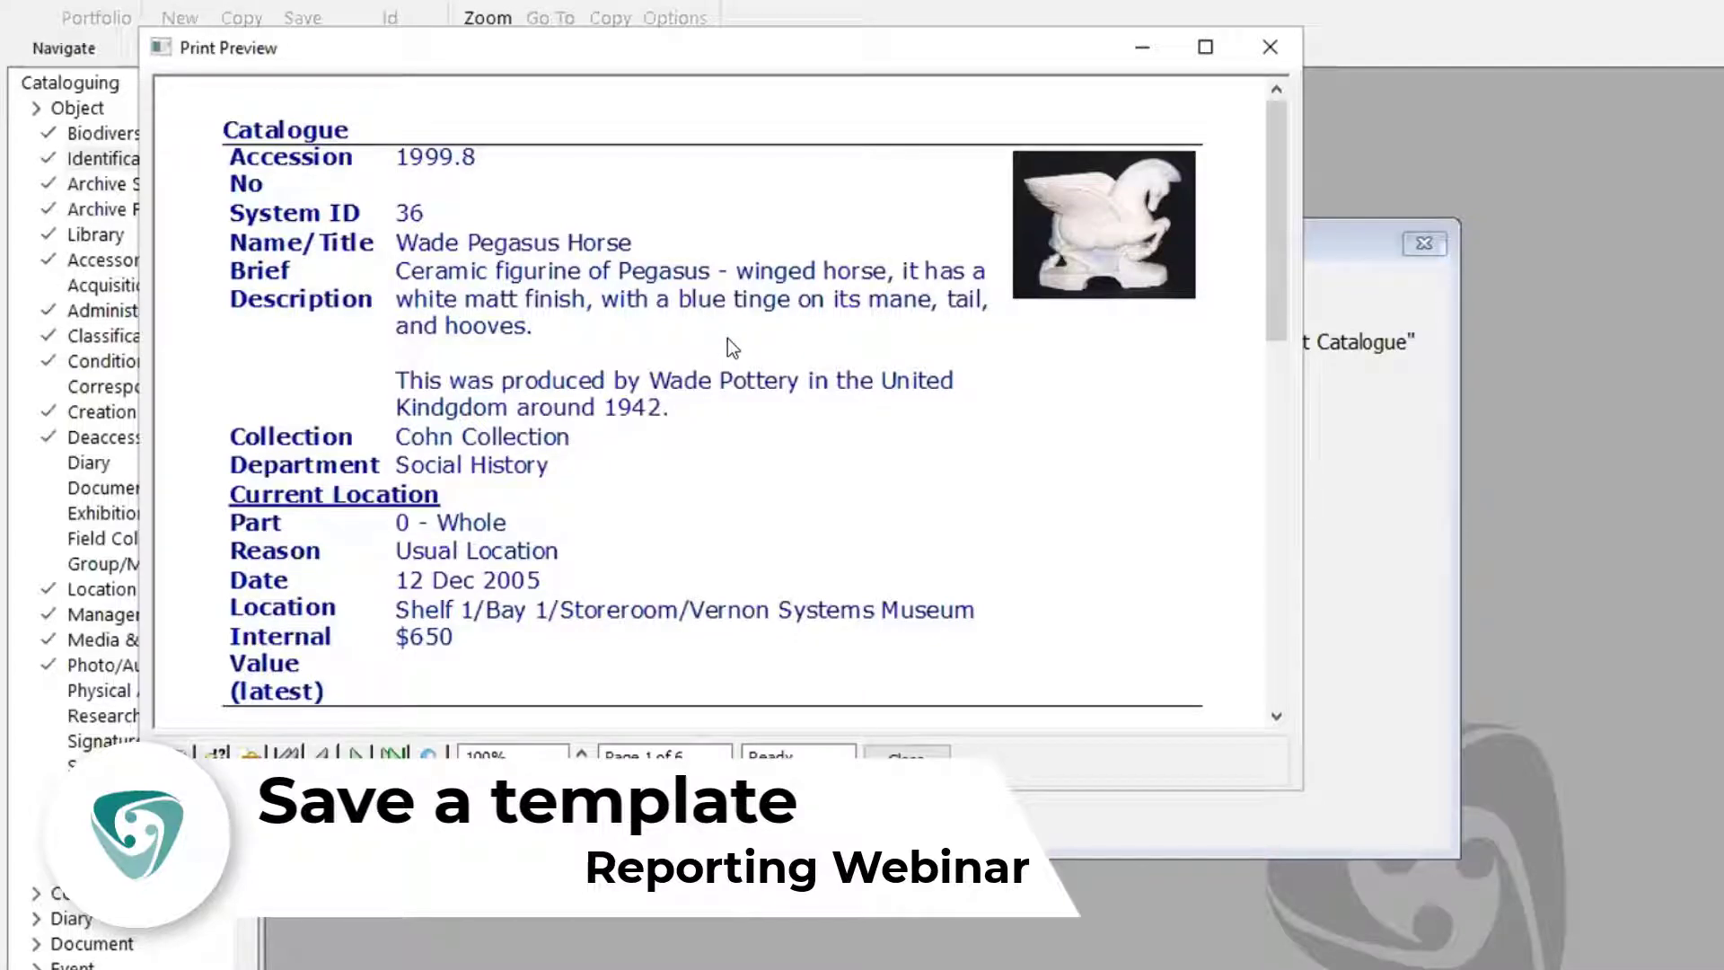
- Close the preview and save the template as 'Listing - Down the Page - Image with Short Catalogue'
click(1264, 49)
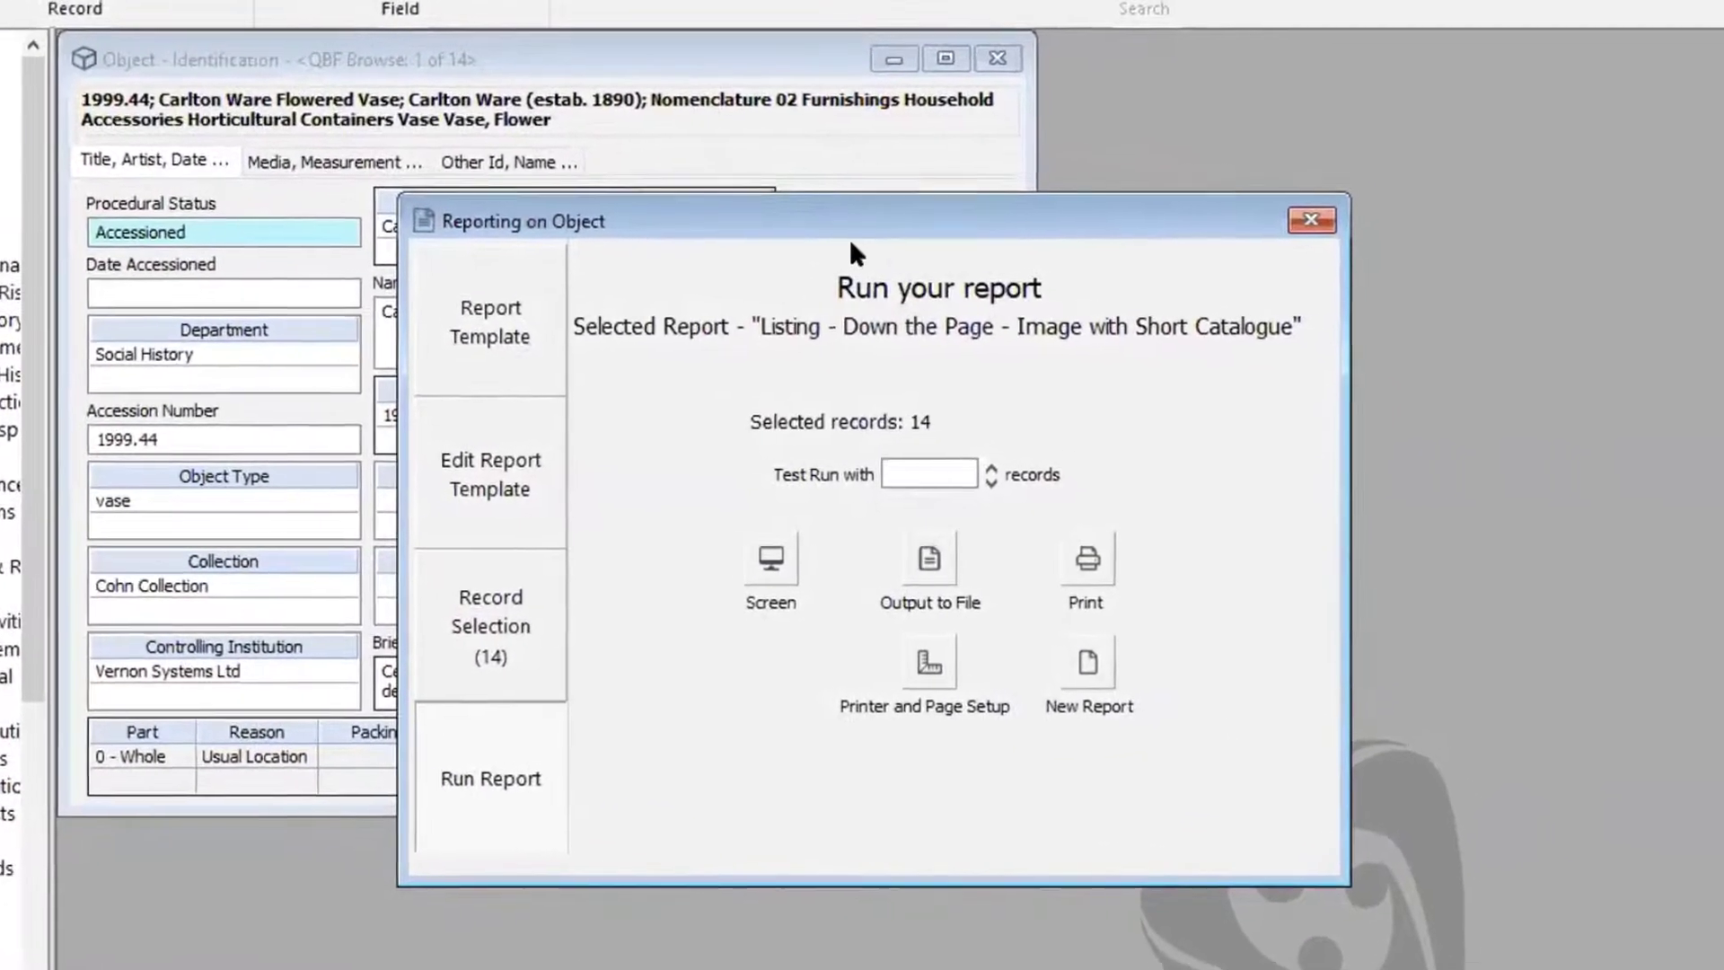
click(449, 460)
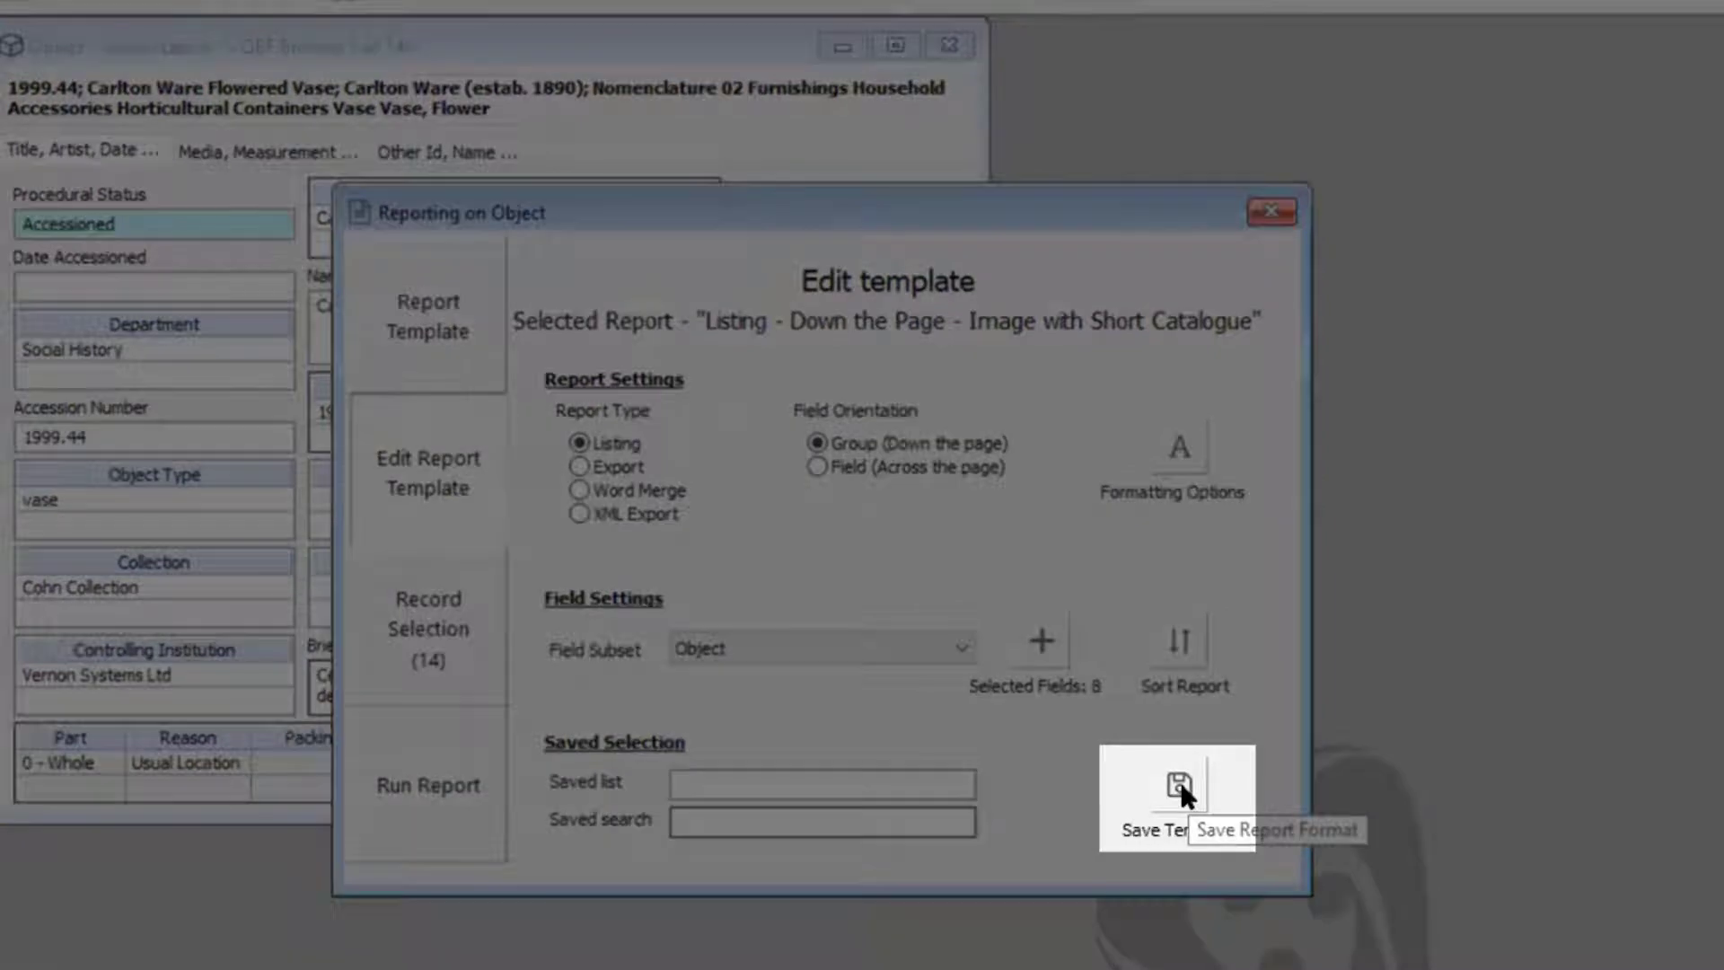
click(1181, 784)
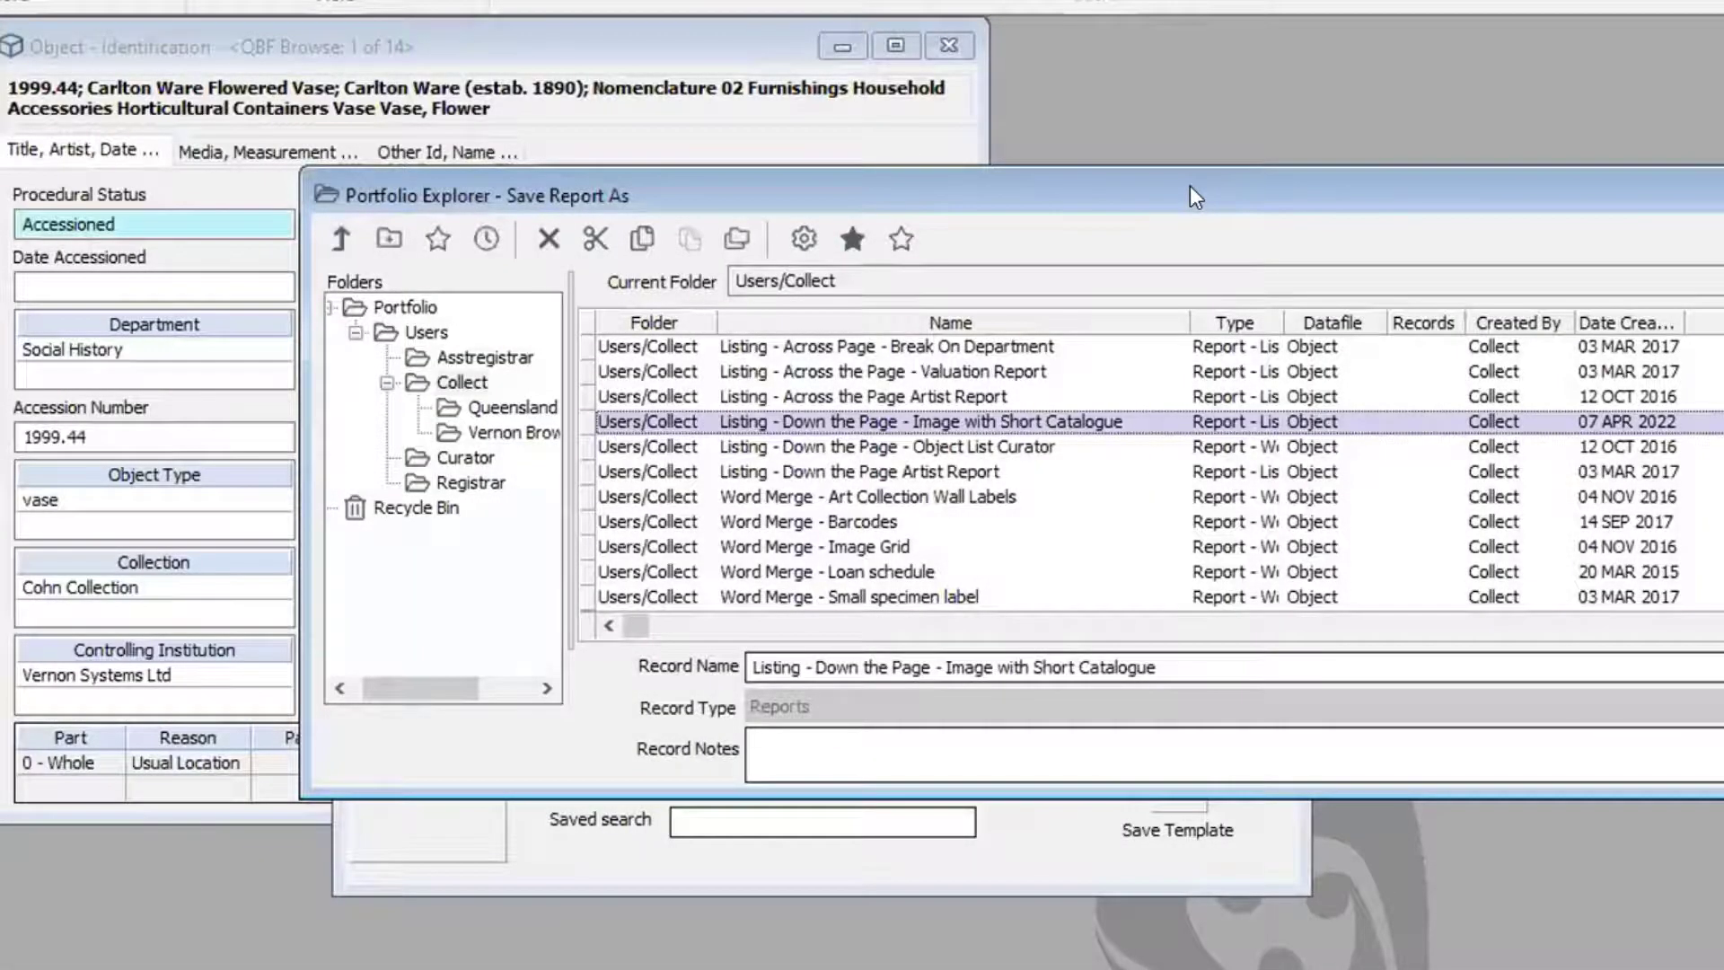
drag(1189, 186, 917, 130)
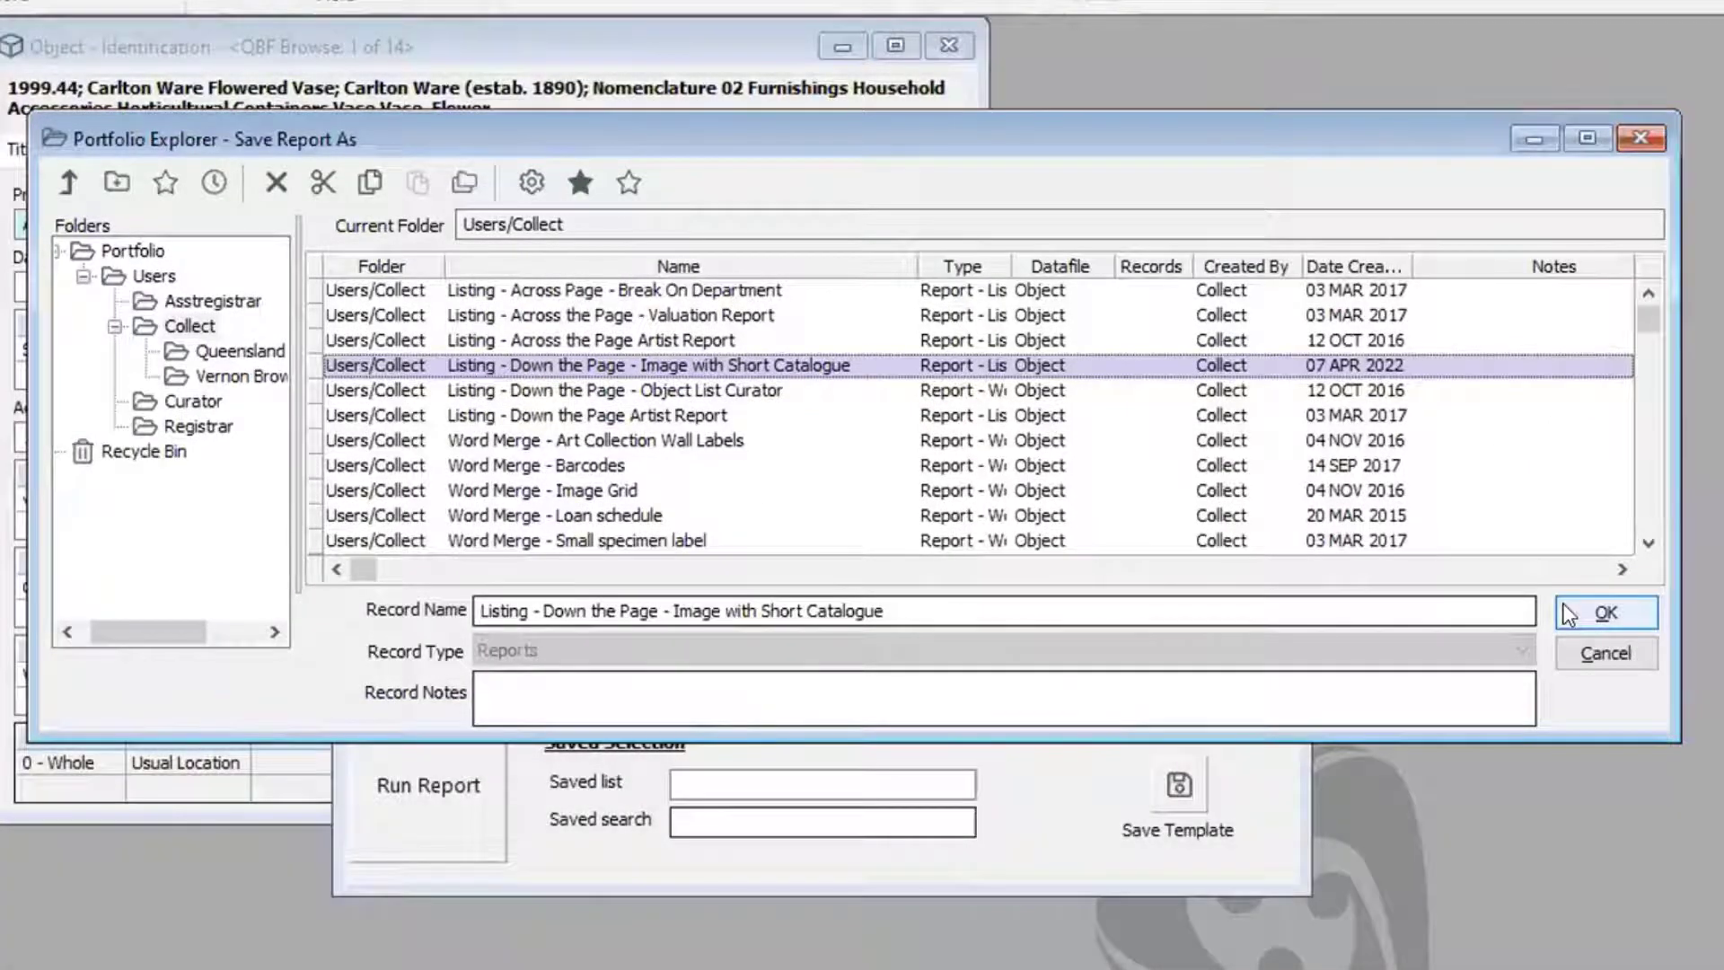
click(1566, 614)
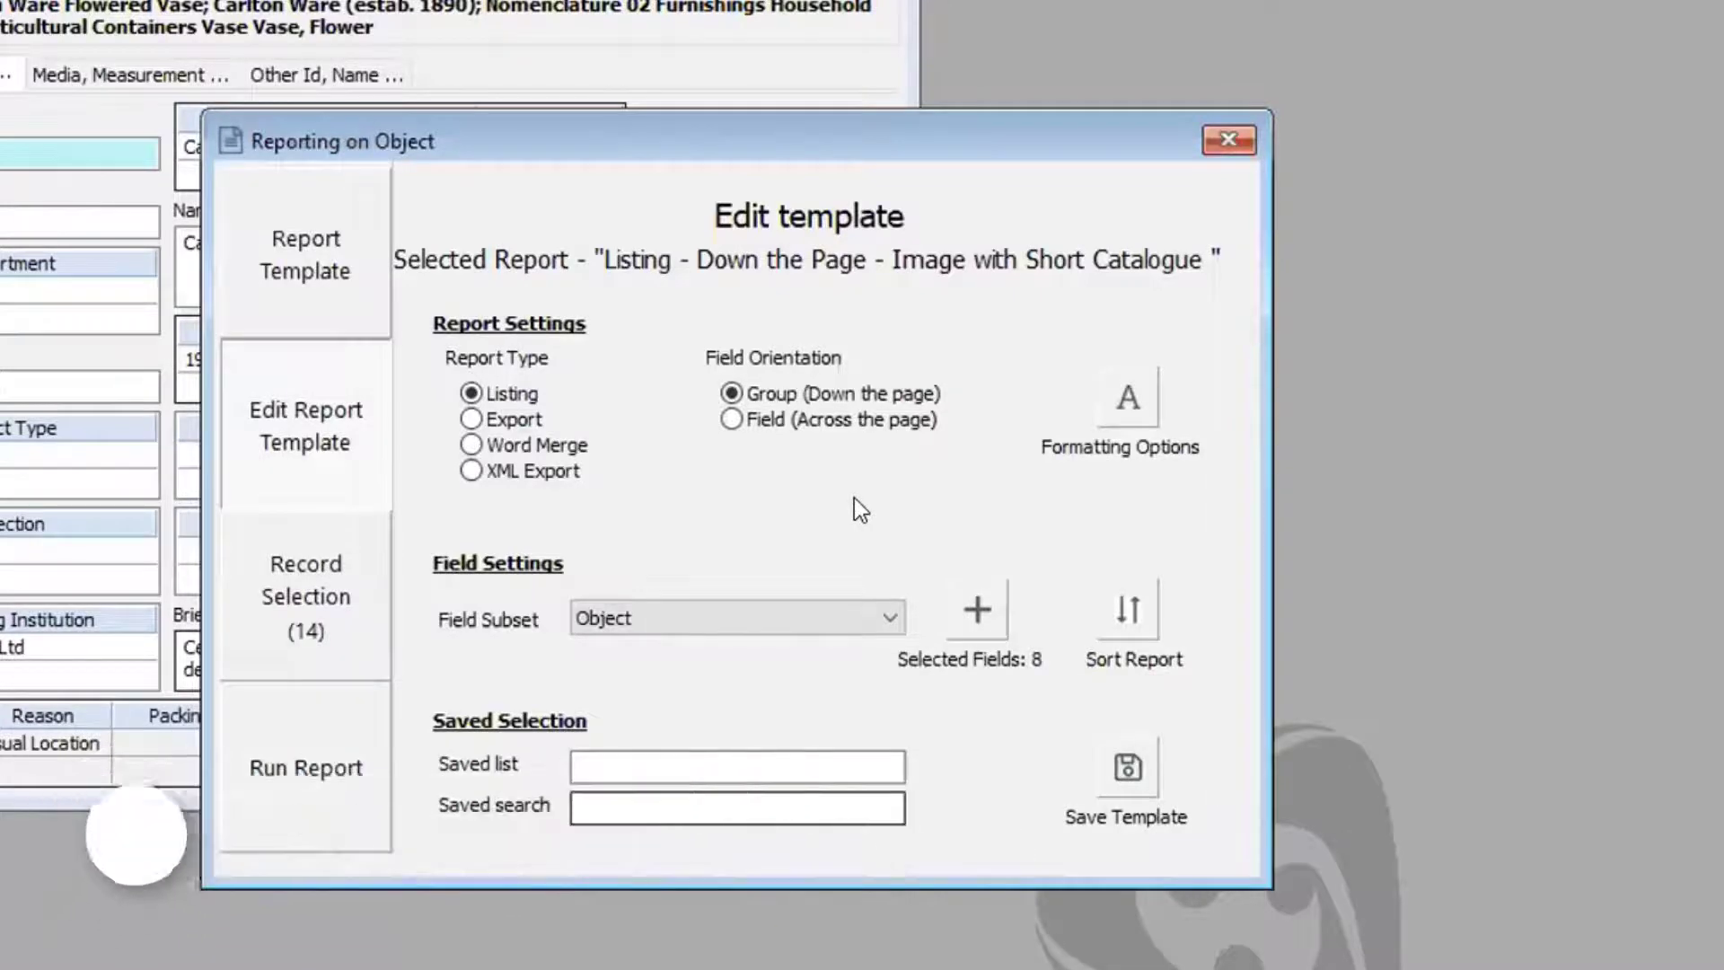
- Create a new report template, defaulting to Listing type with down-the-page orientation
click(358, 211)
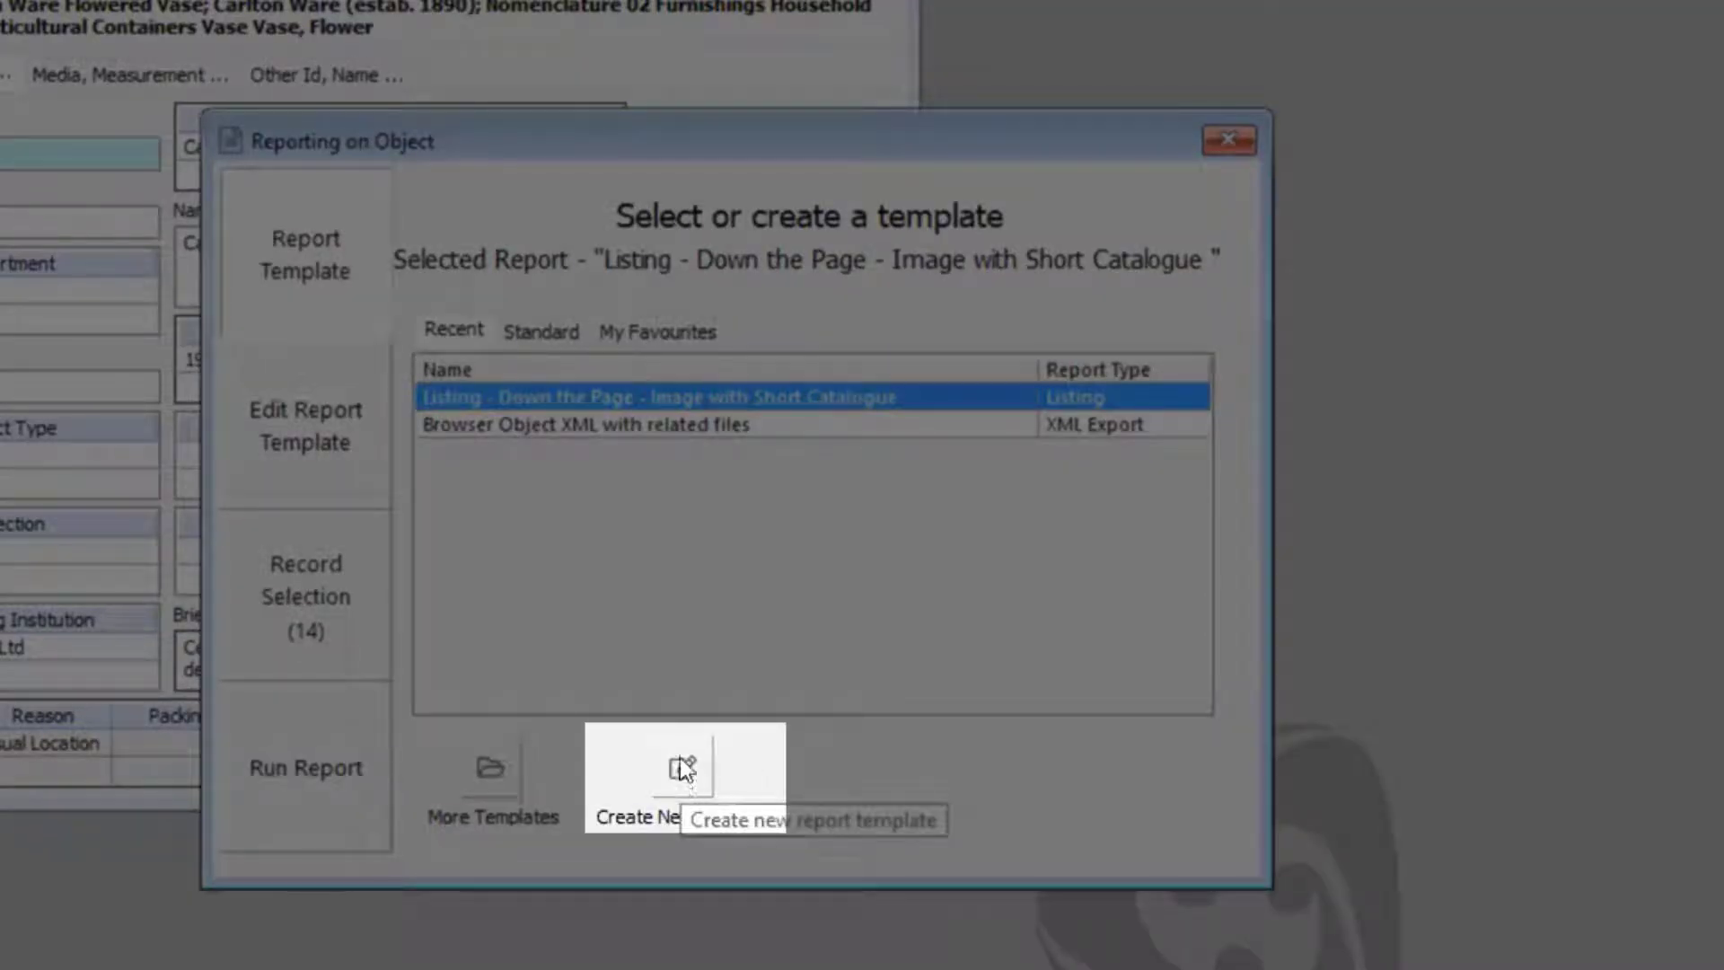
click(682, 768)
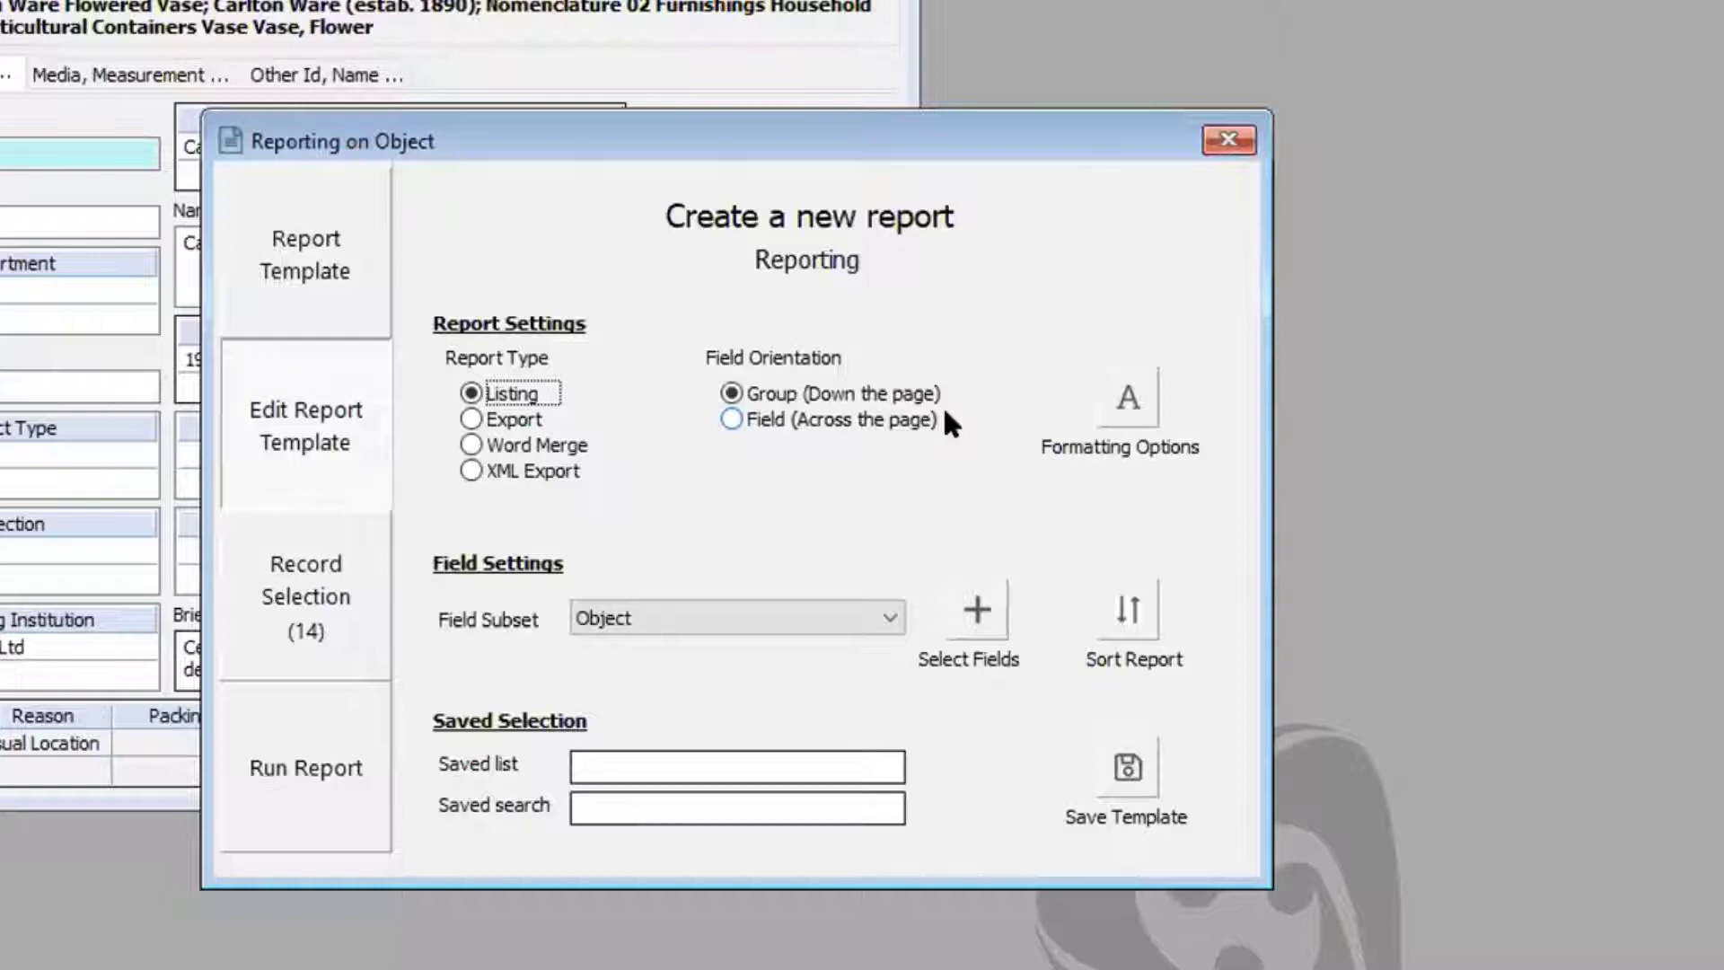
- Set the new report's font to Calibri, size 11
click(1125, 391)
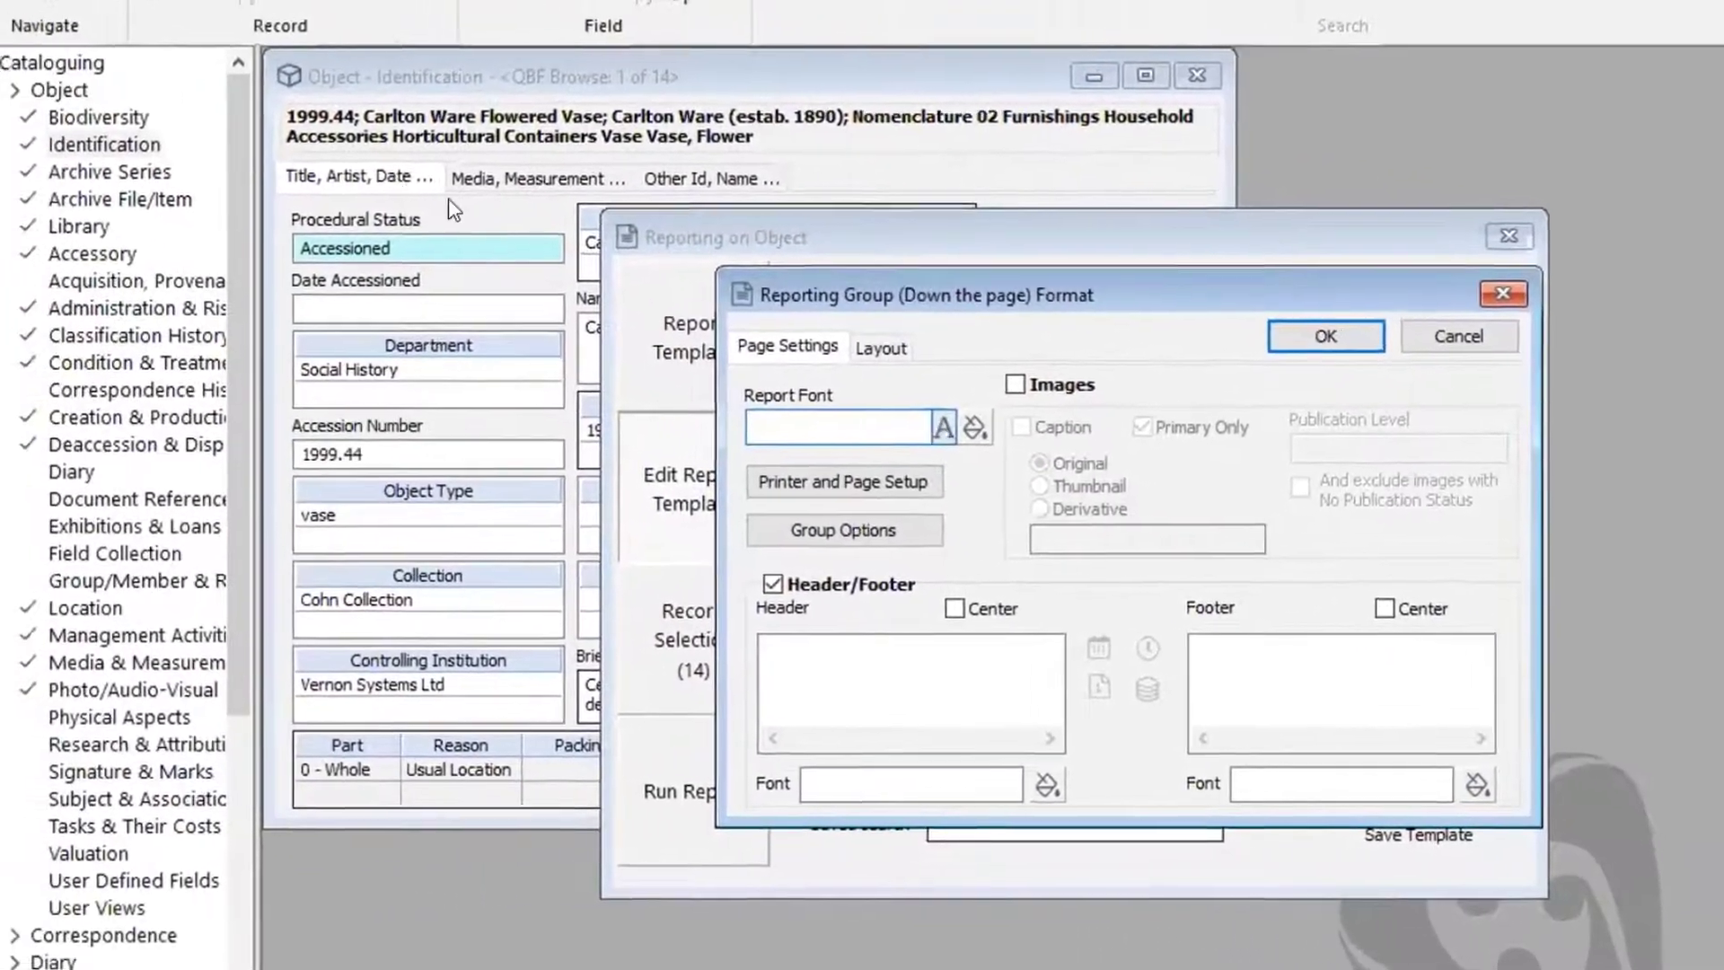
click(896, 419)
text(c)
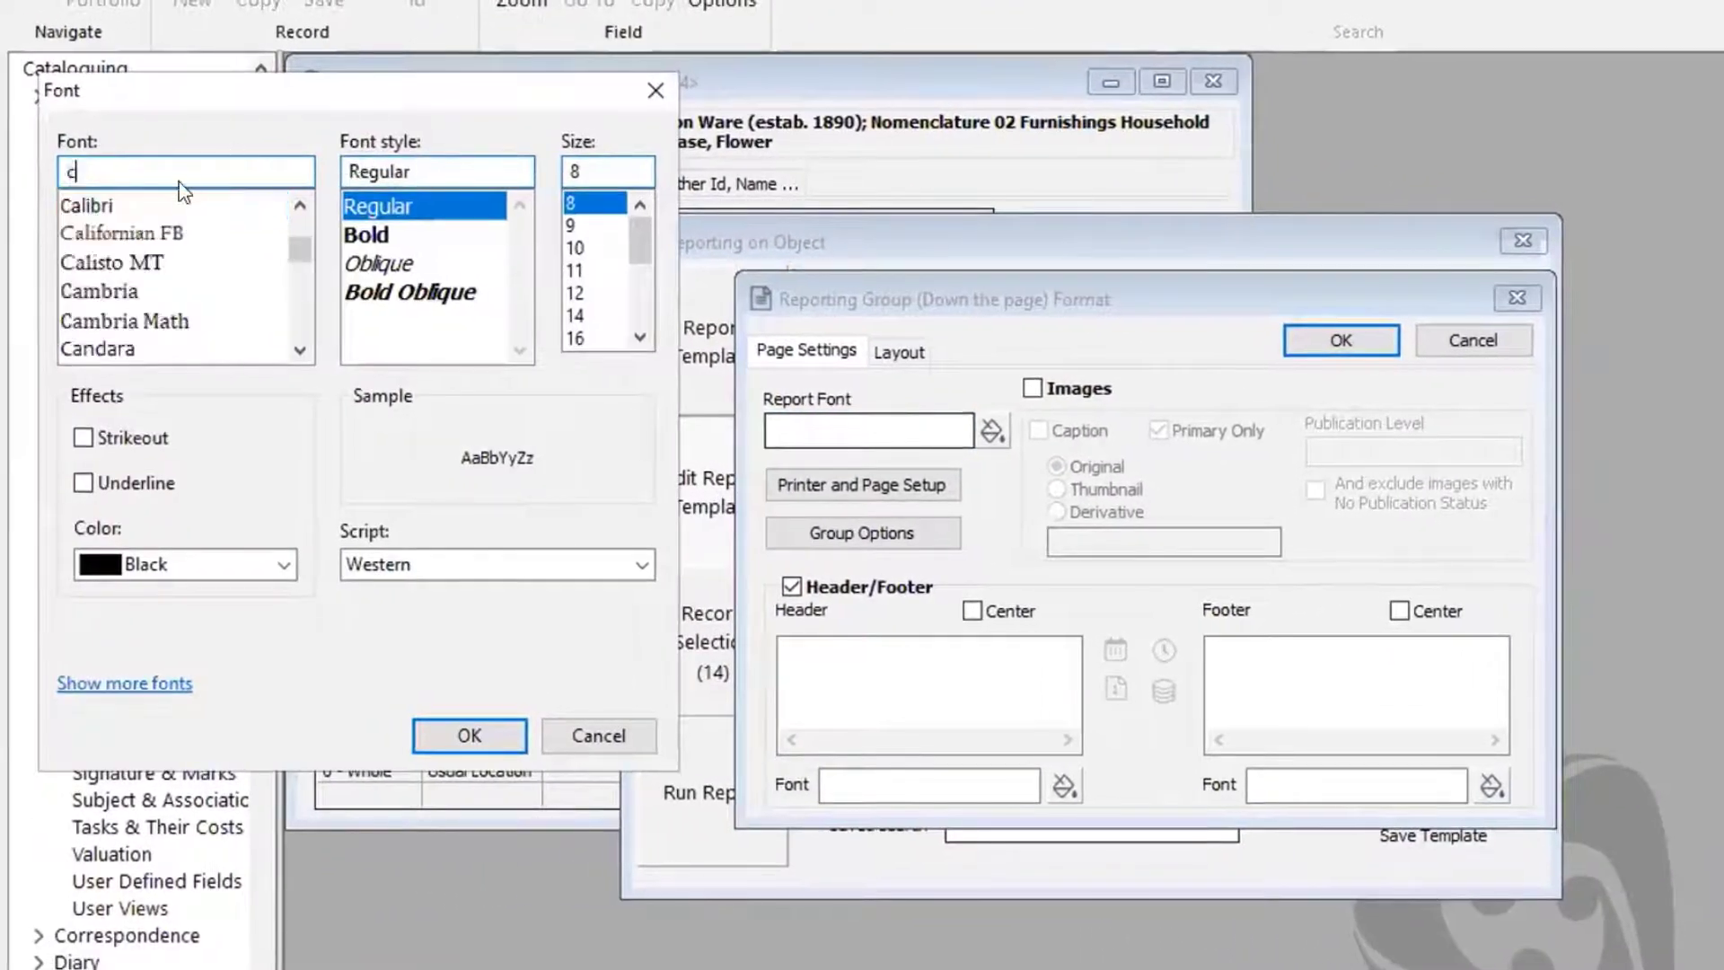
click(116, 204)
click(593, 271)
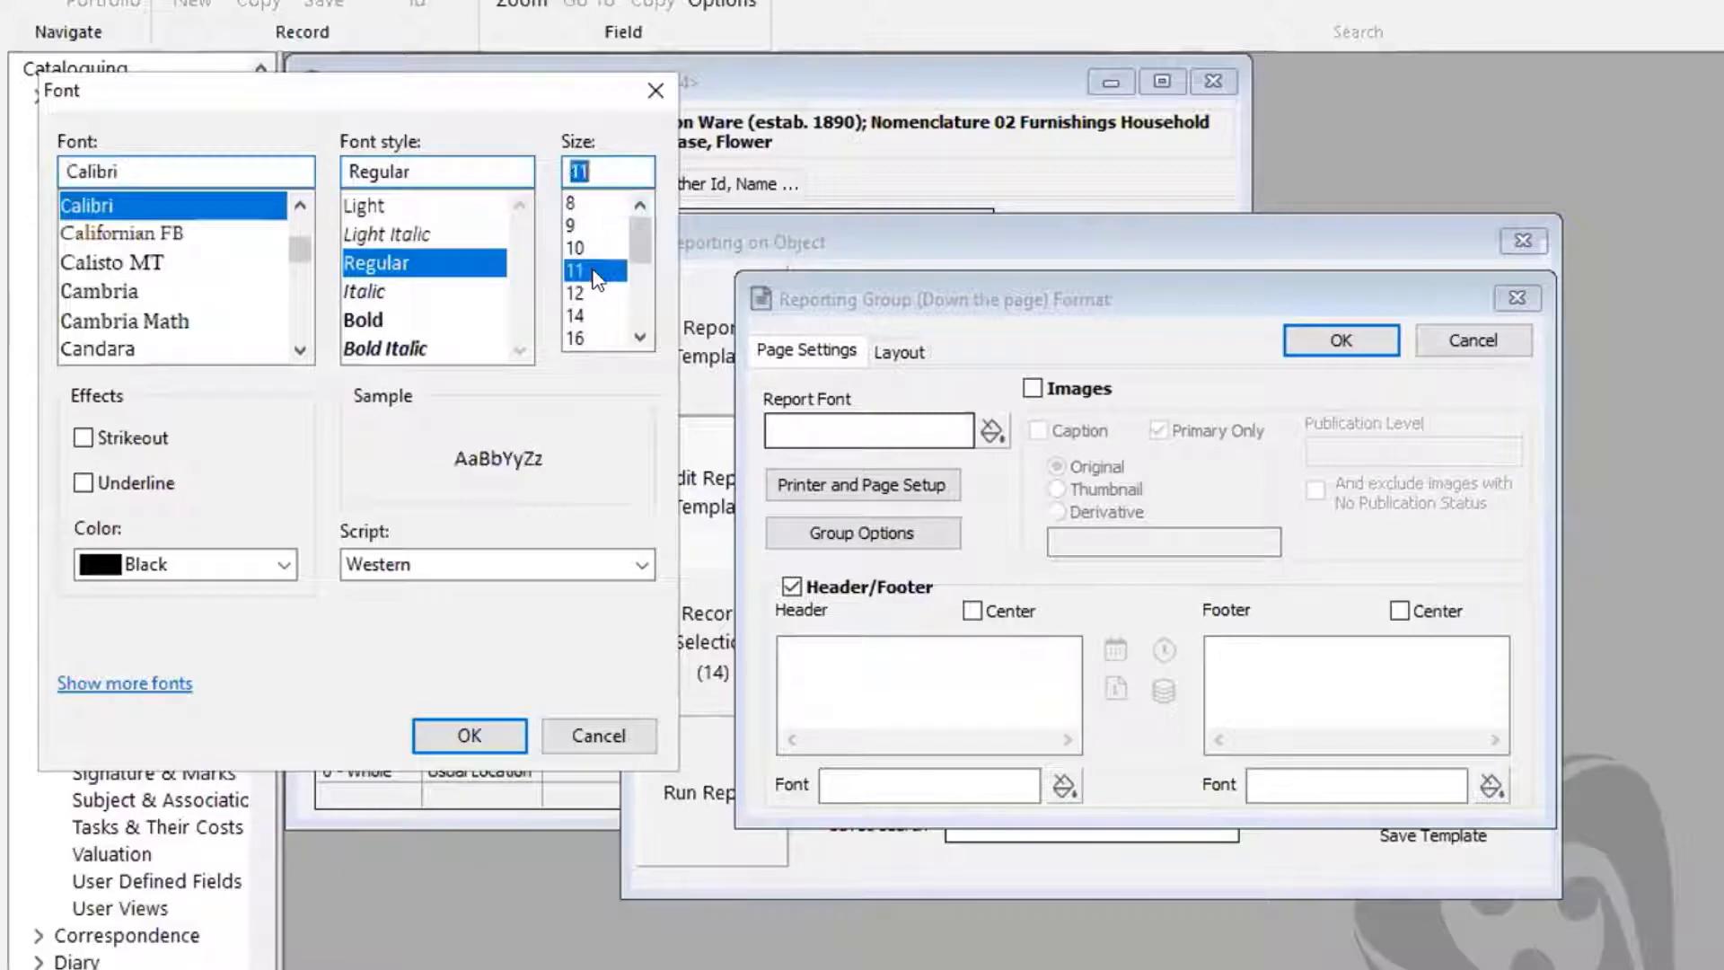
click(485, 743)
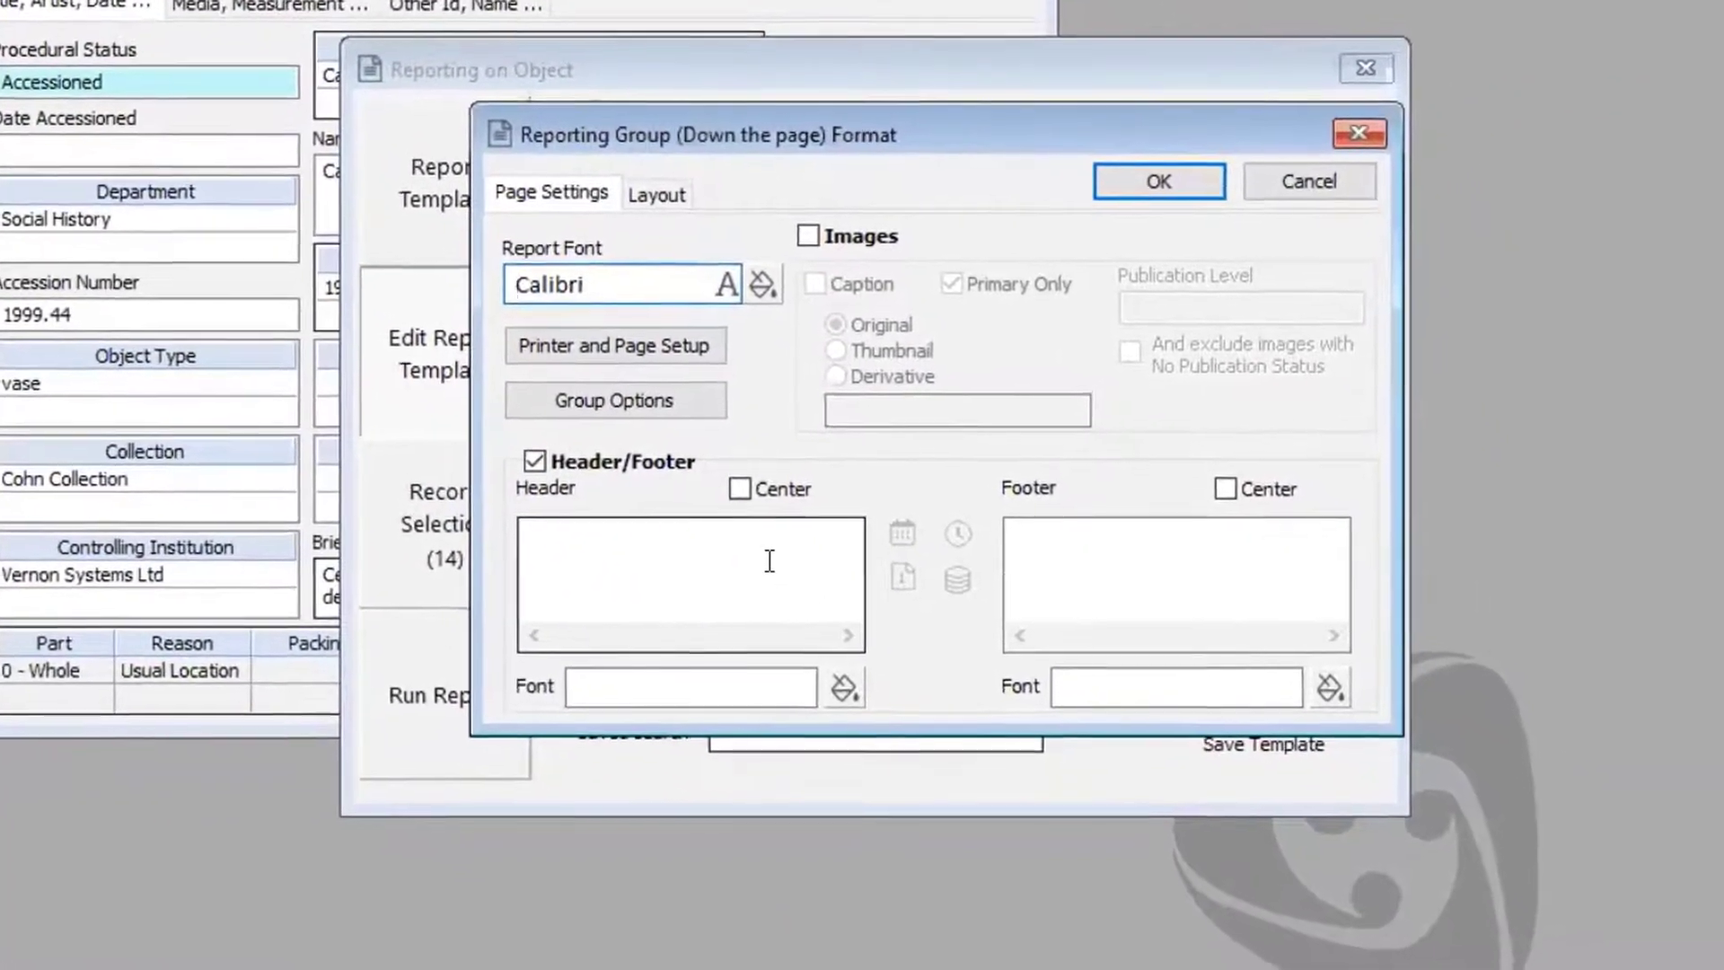
- Add a centred 'Vernon Museum' header and centred date footer, and turn on images
click(784, 567)
text(V)
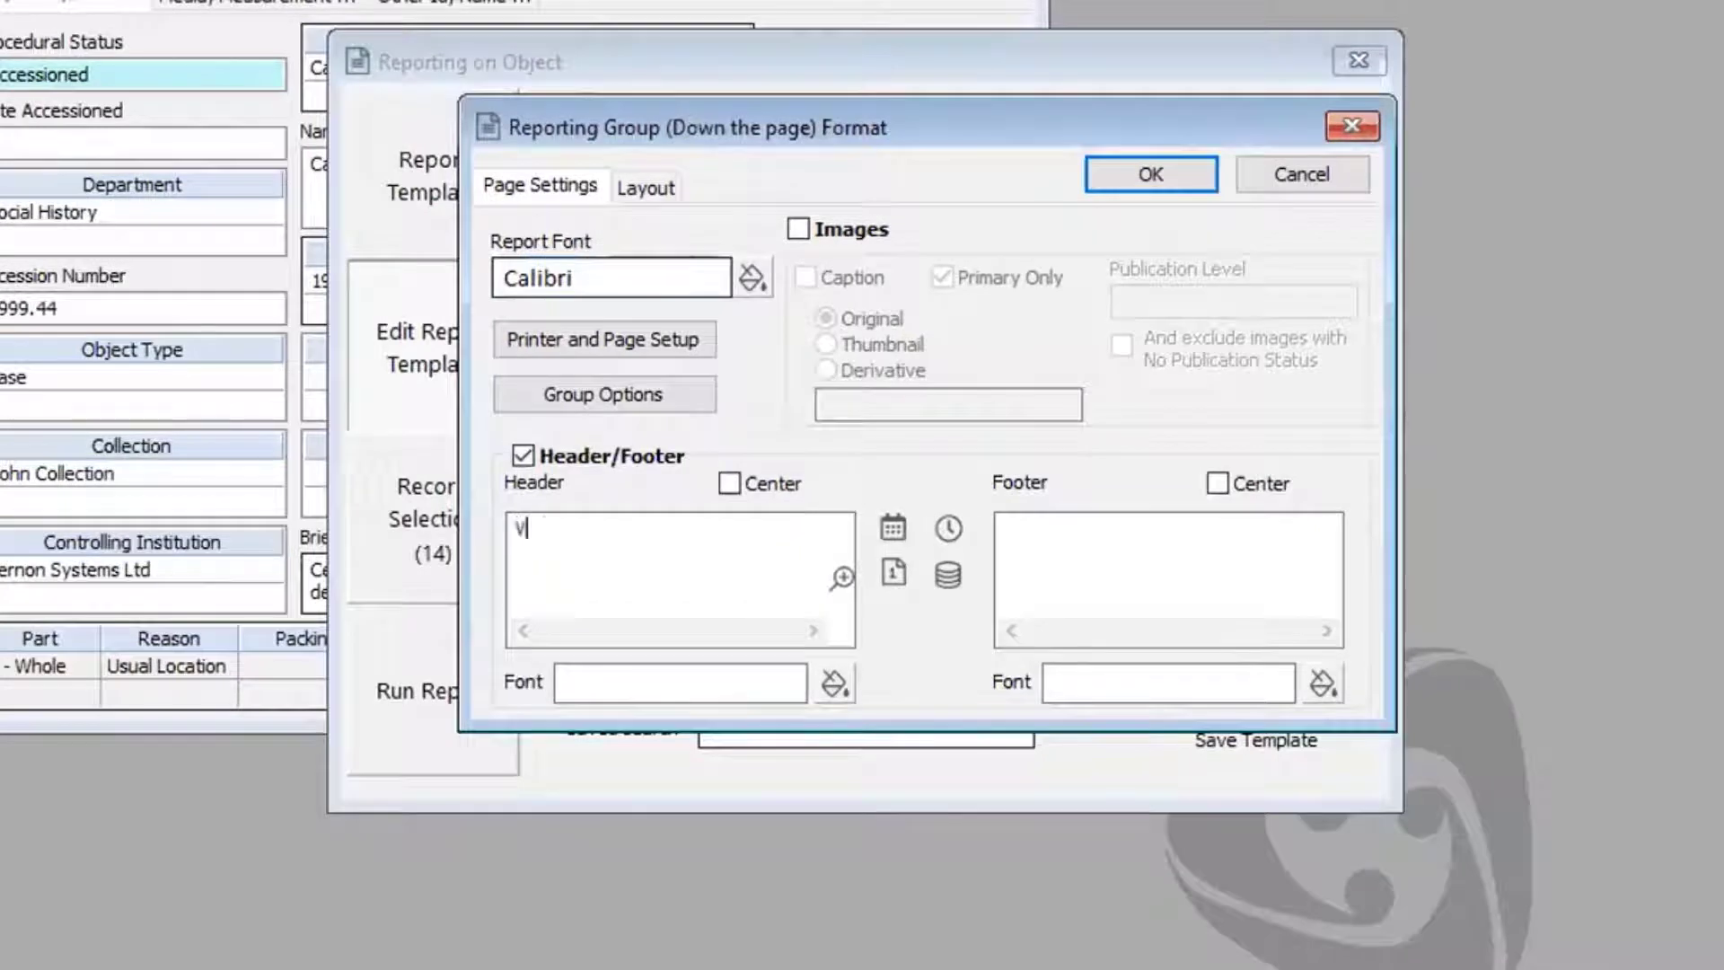
text(ernon Museum)
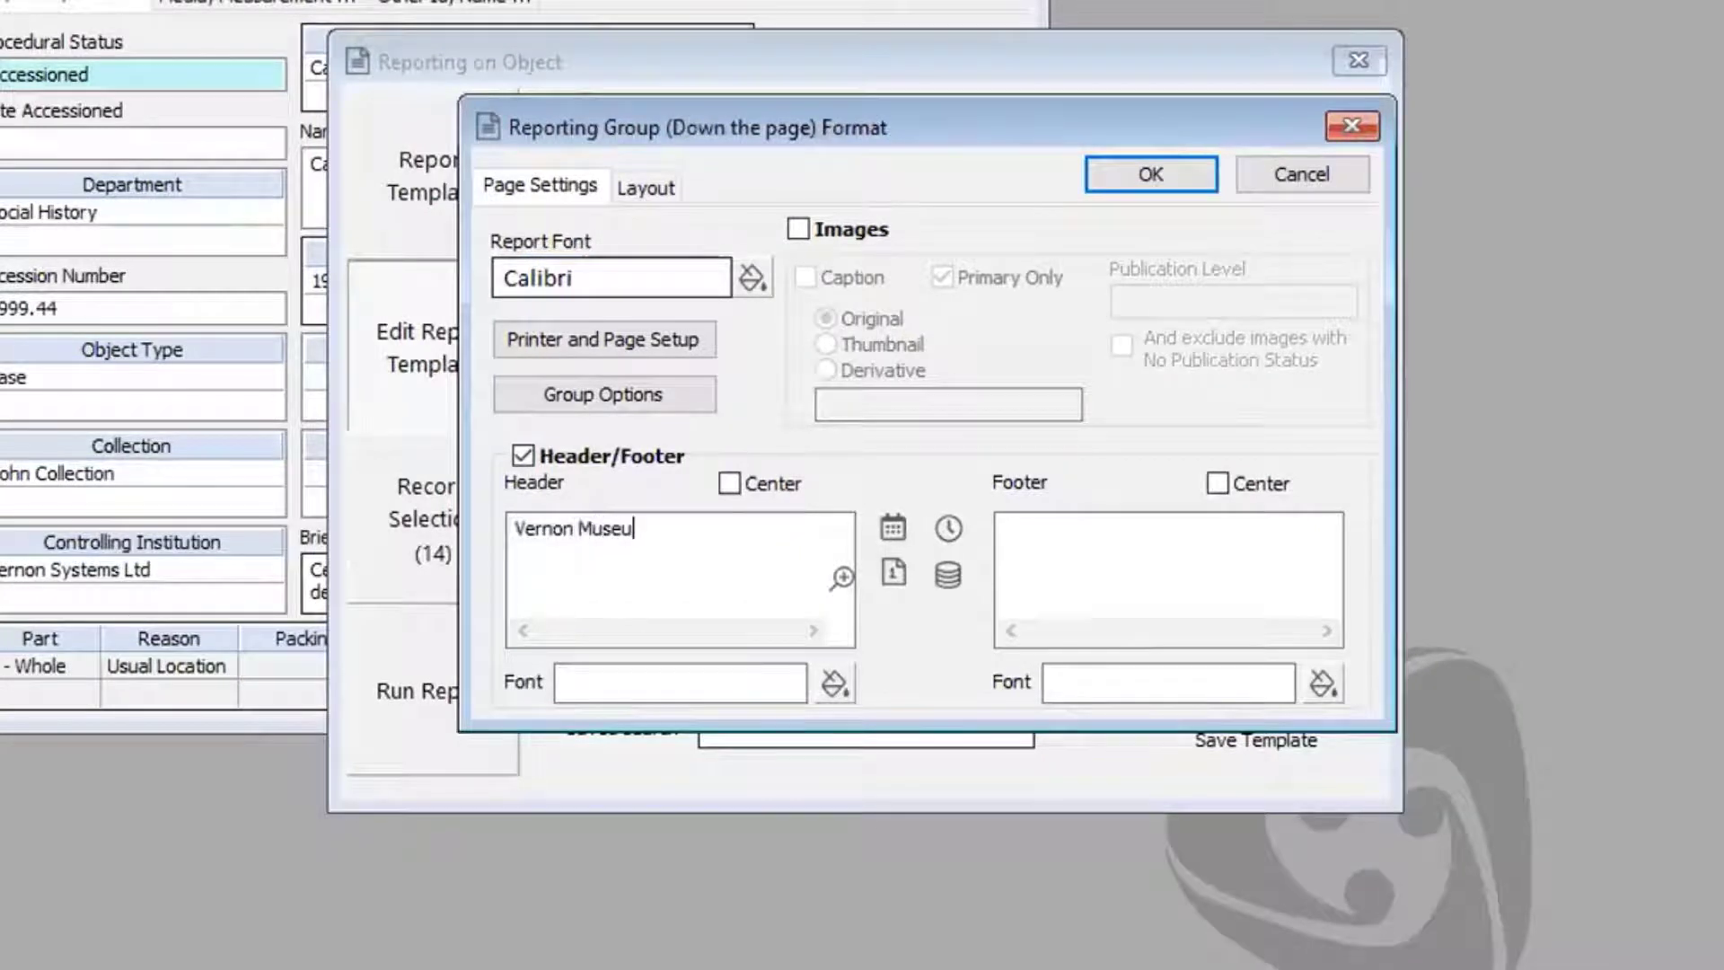
click(731, 486)
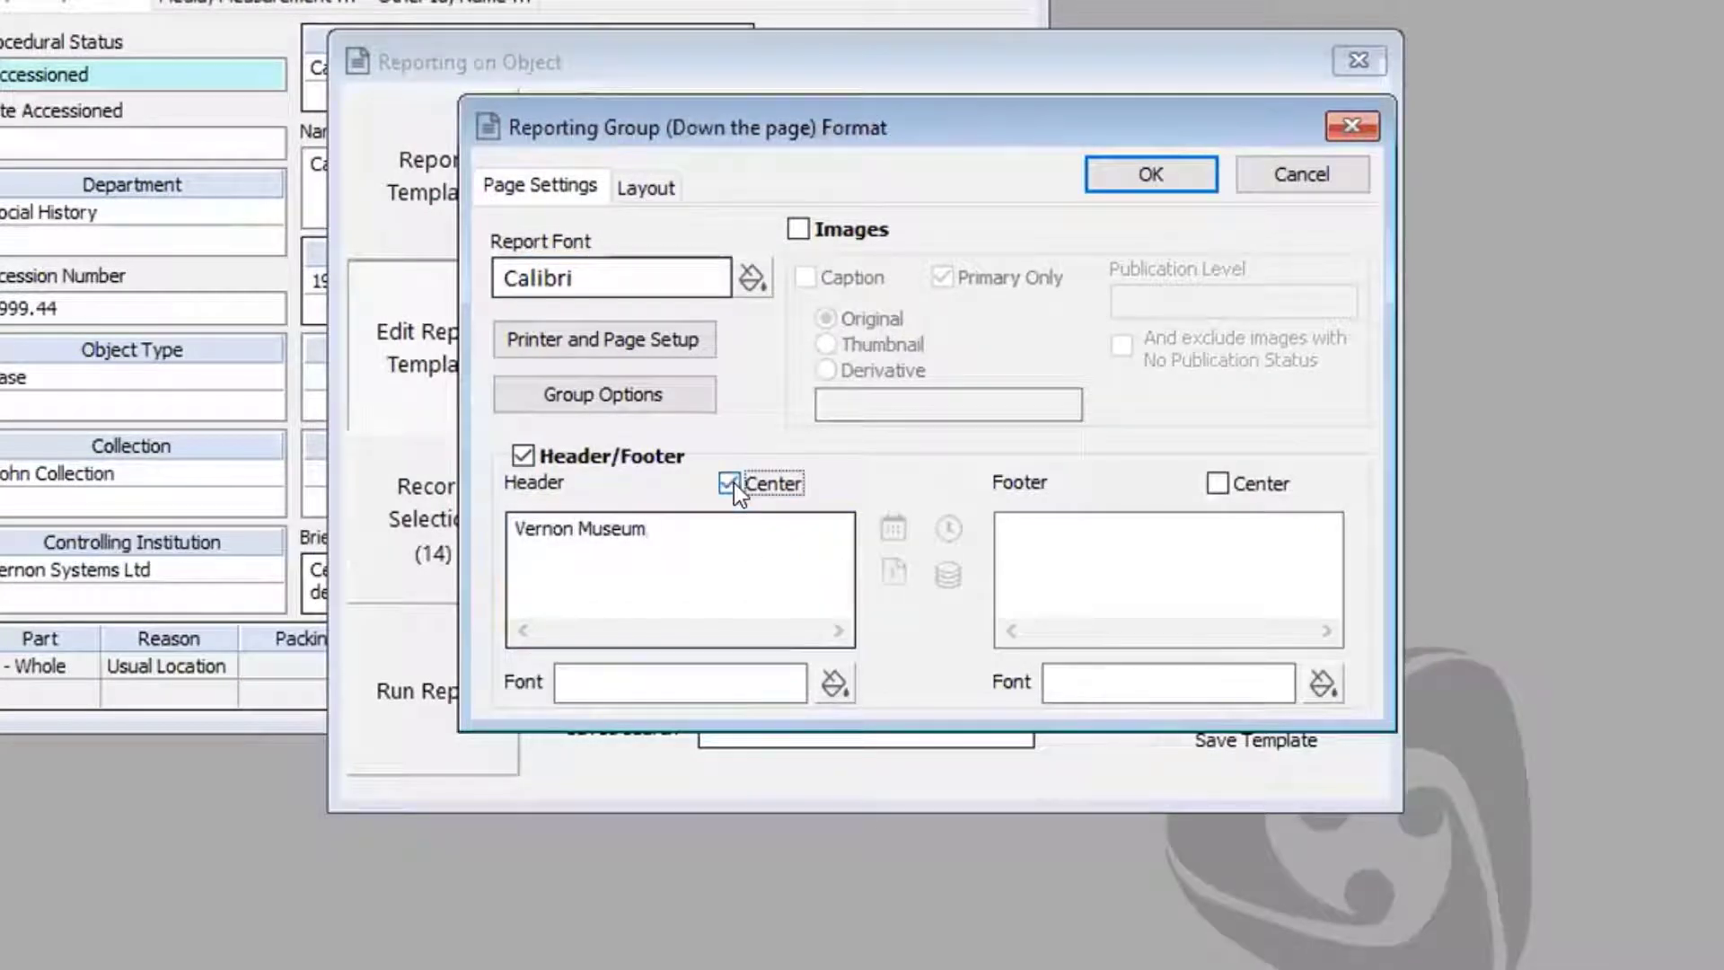
click(1049, 556)
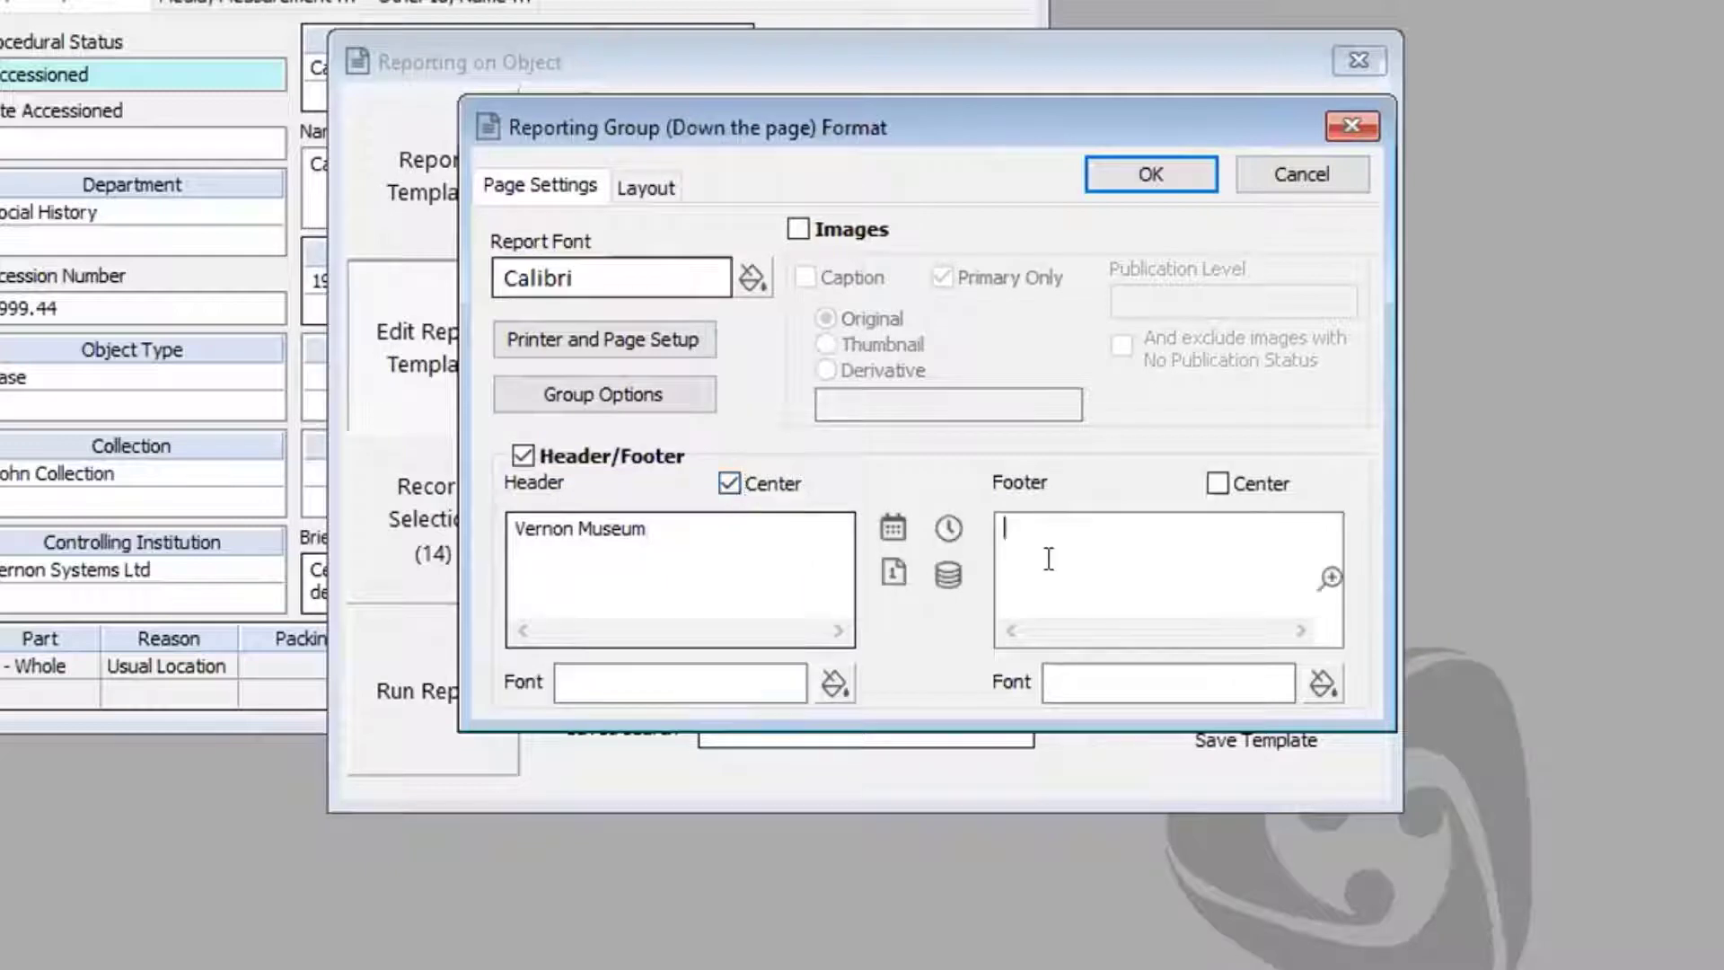
click(891, 527)
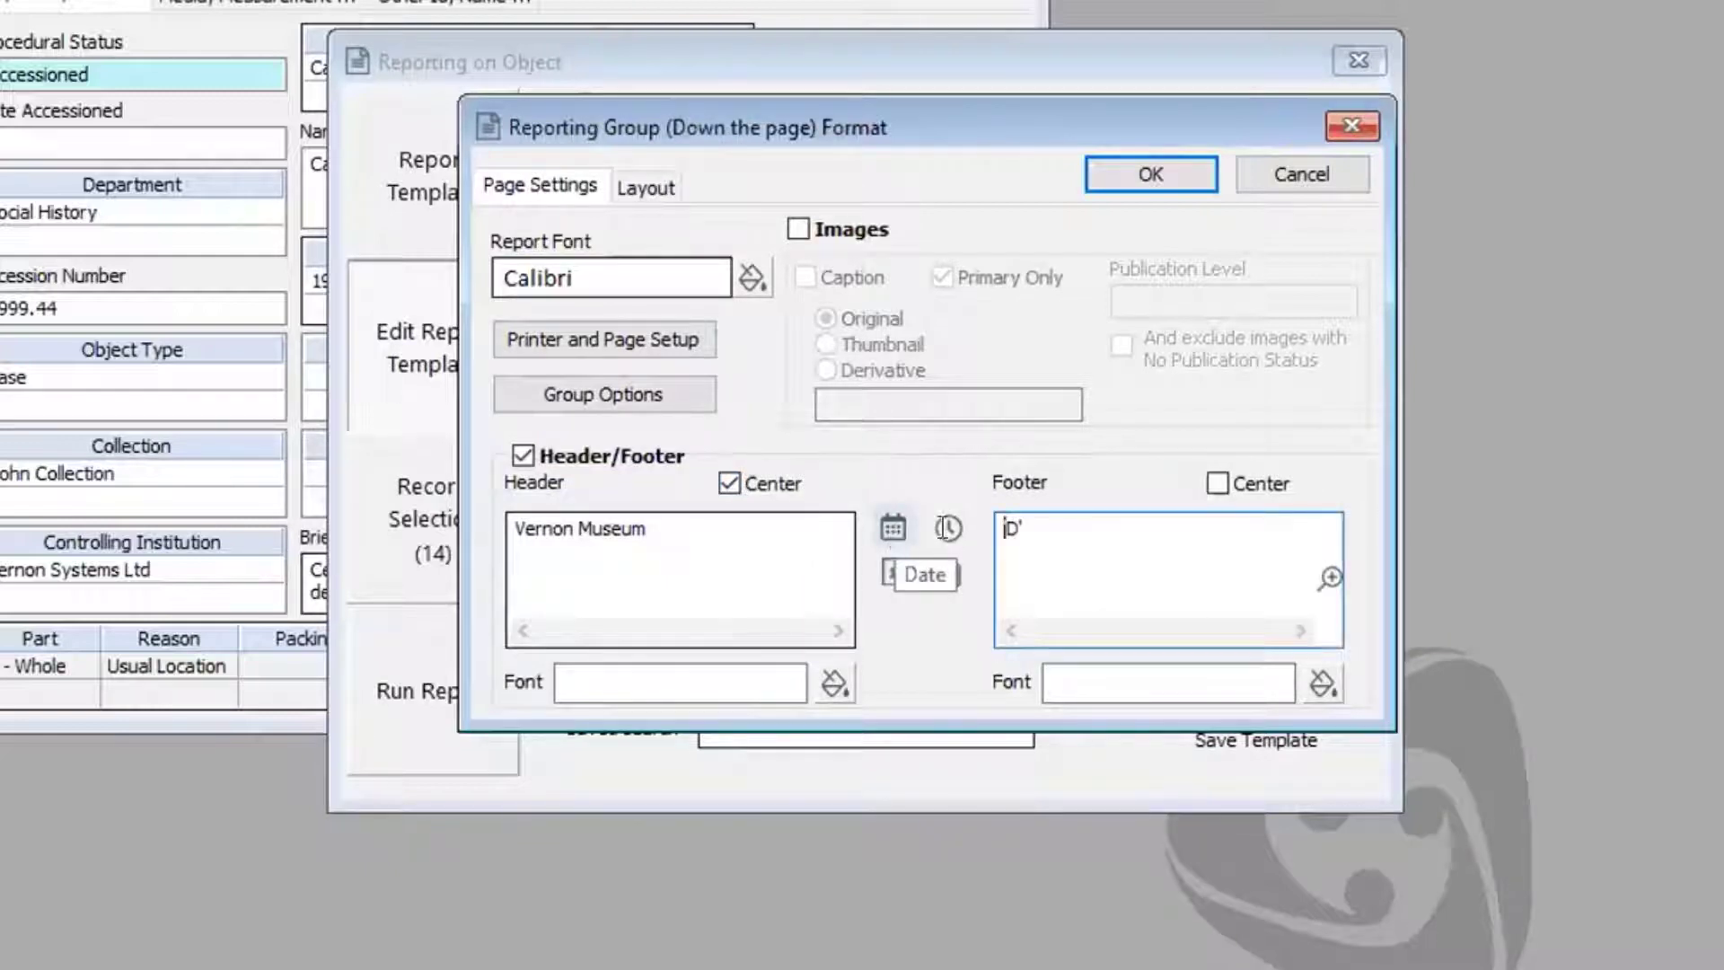
click(1218, 481)
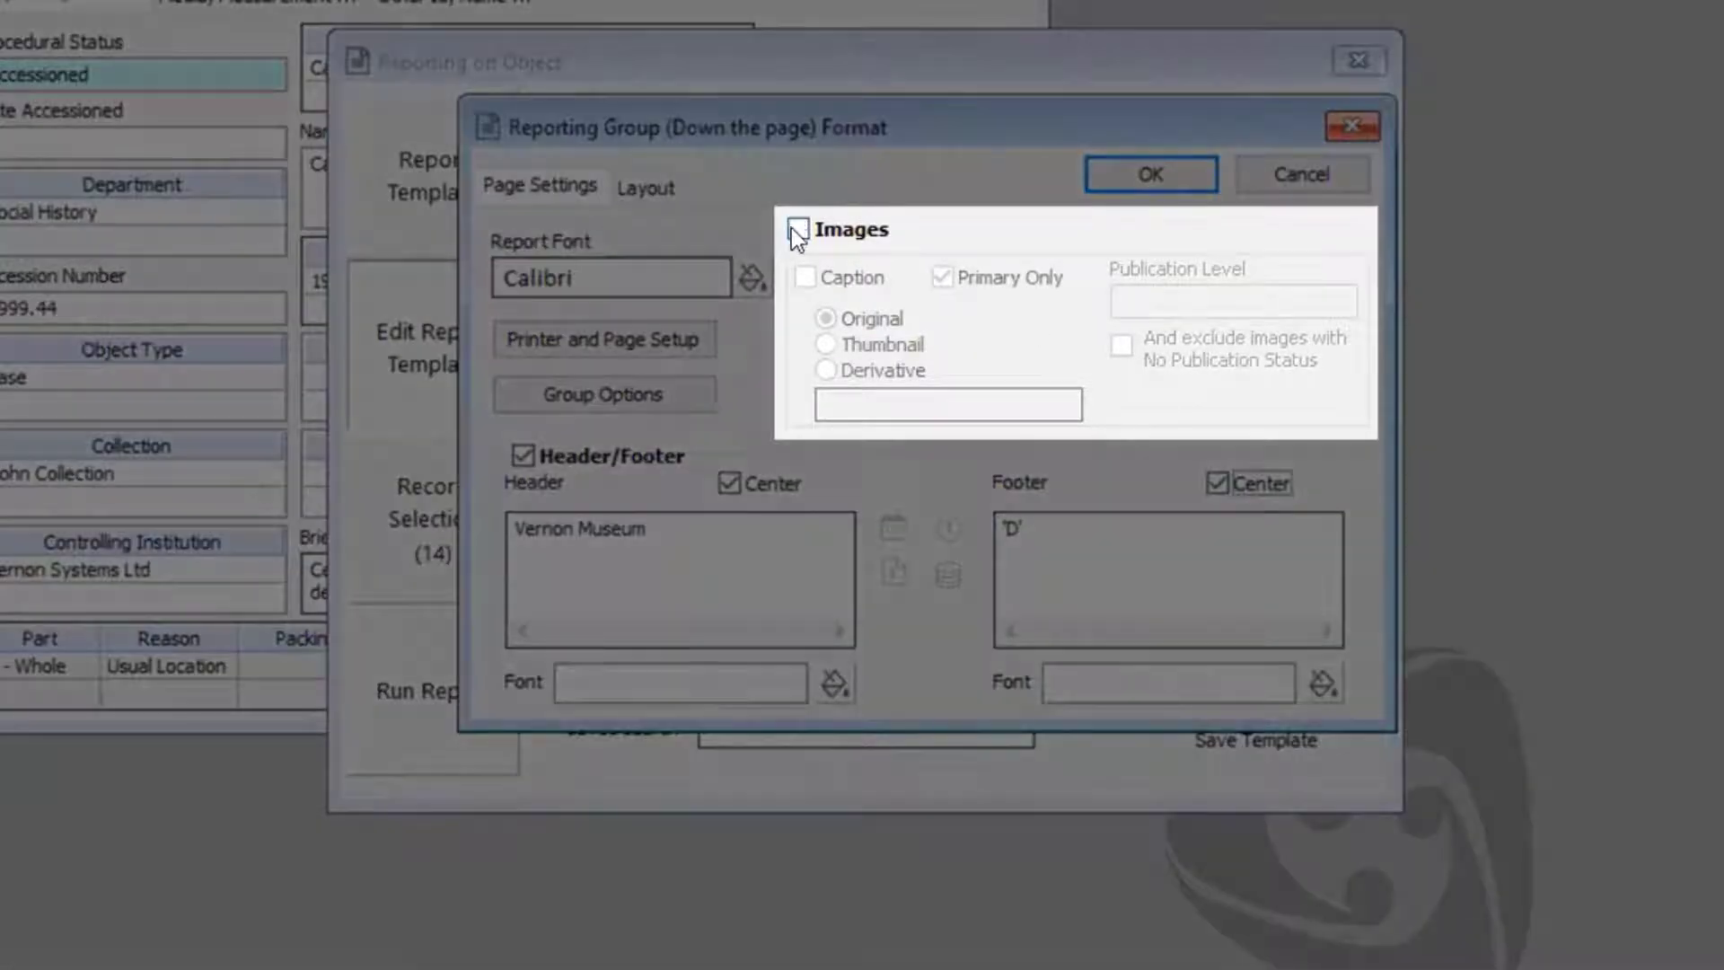
click(795, 229)
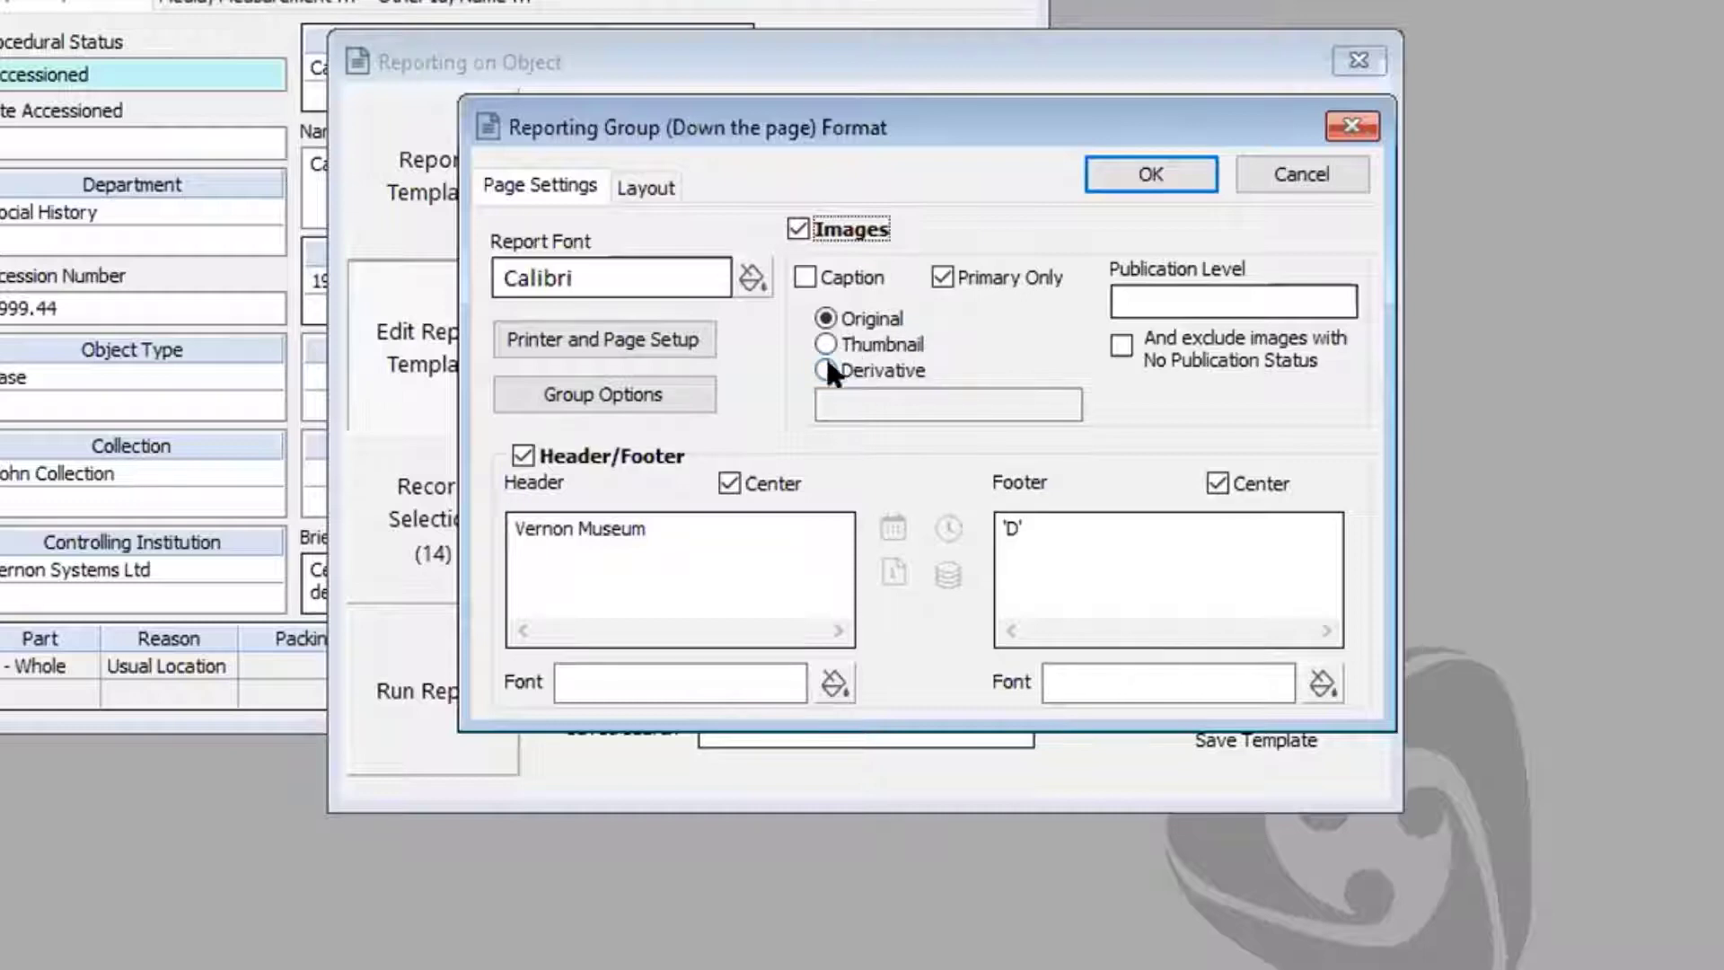
- Use the 'medium' image derivative instead of original images in the report
click(894, 367)
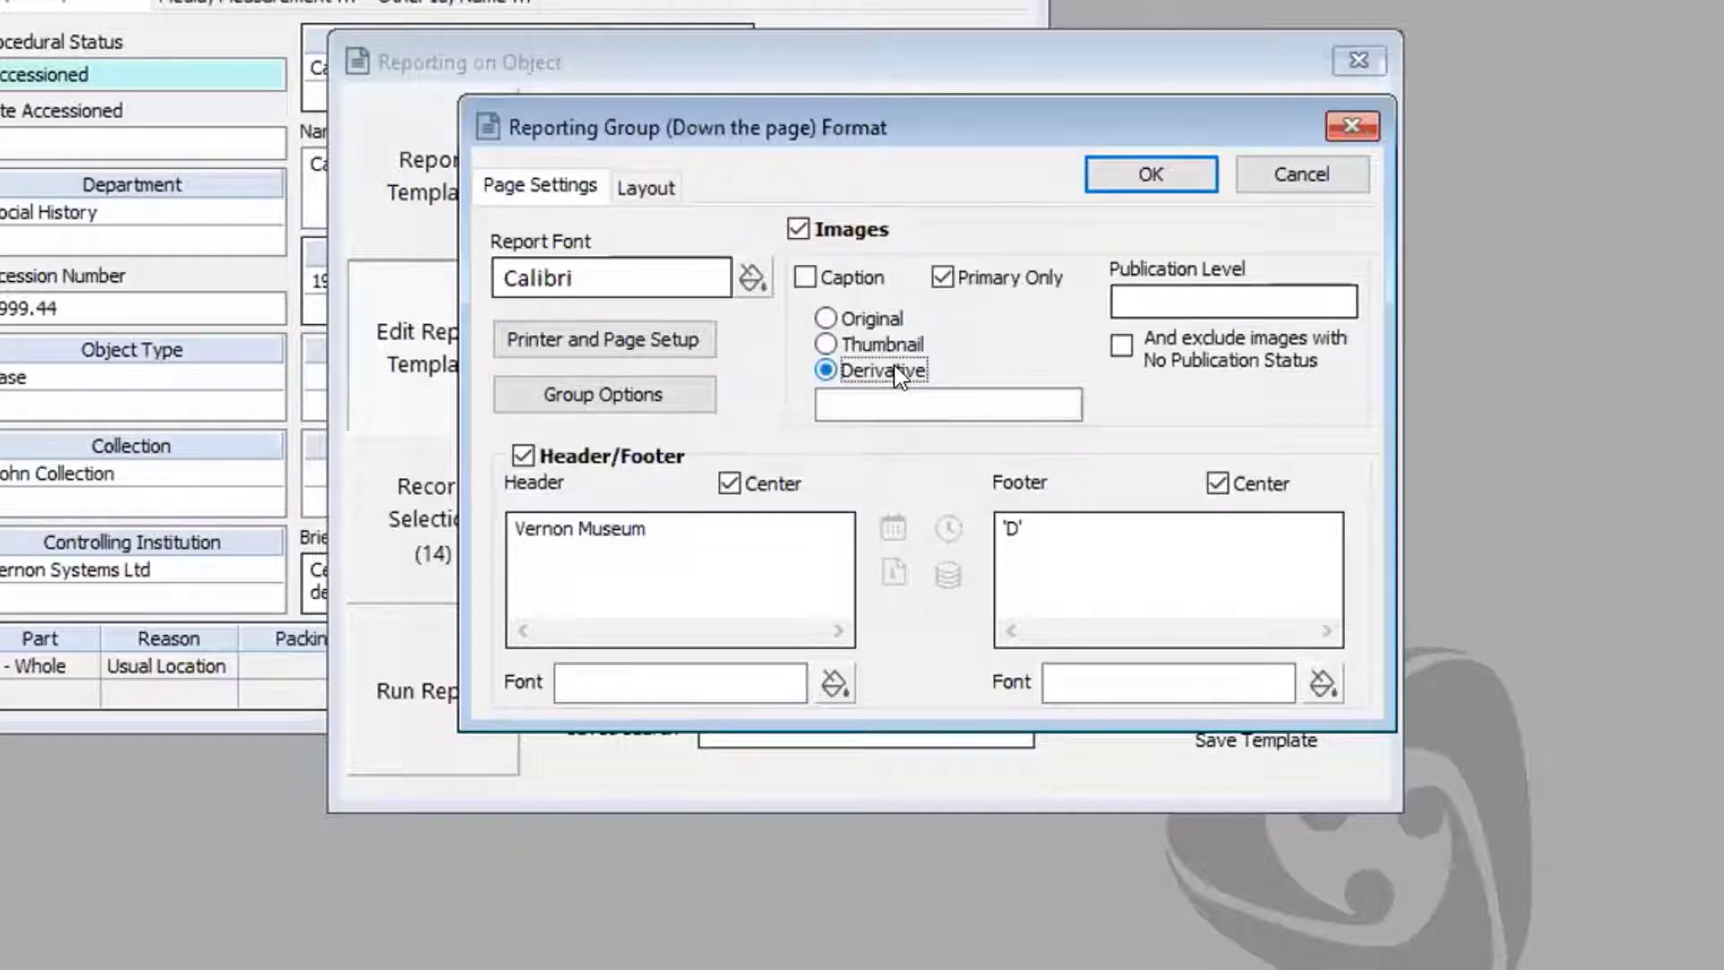
click(896, 393)
click(1056, 400)
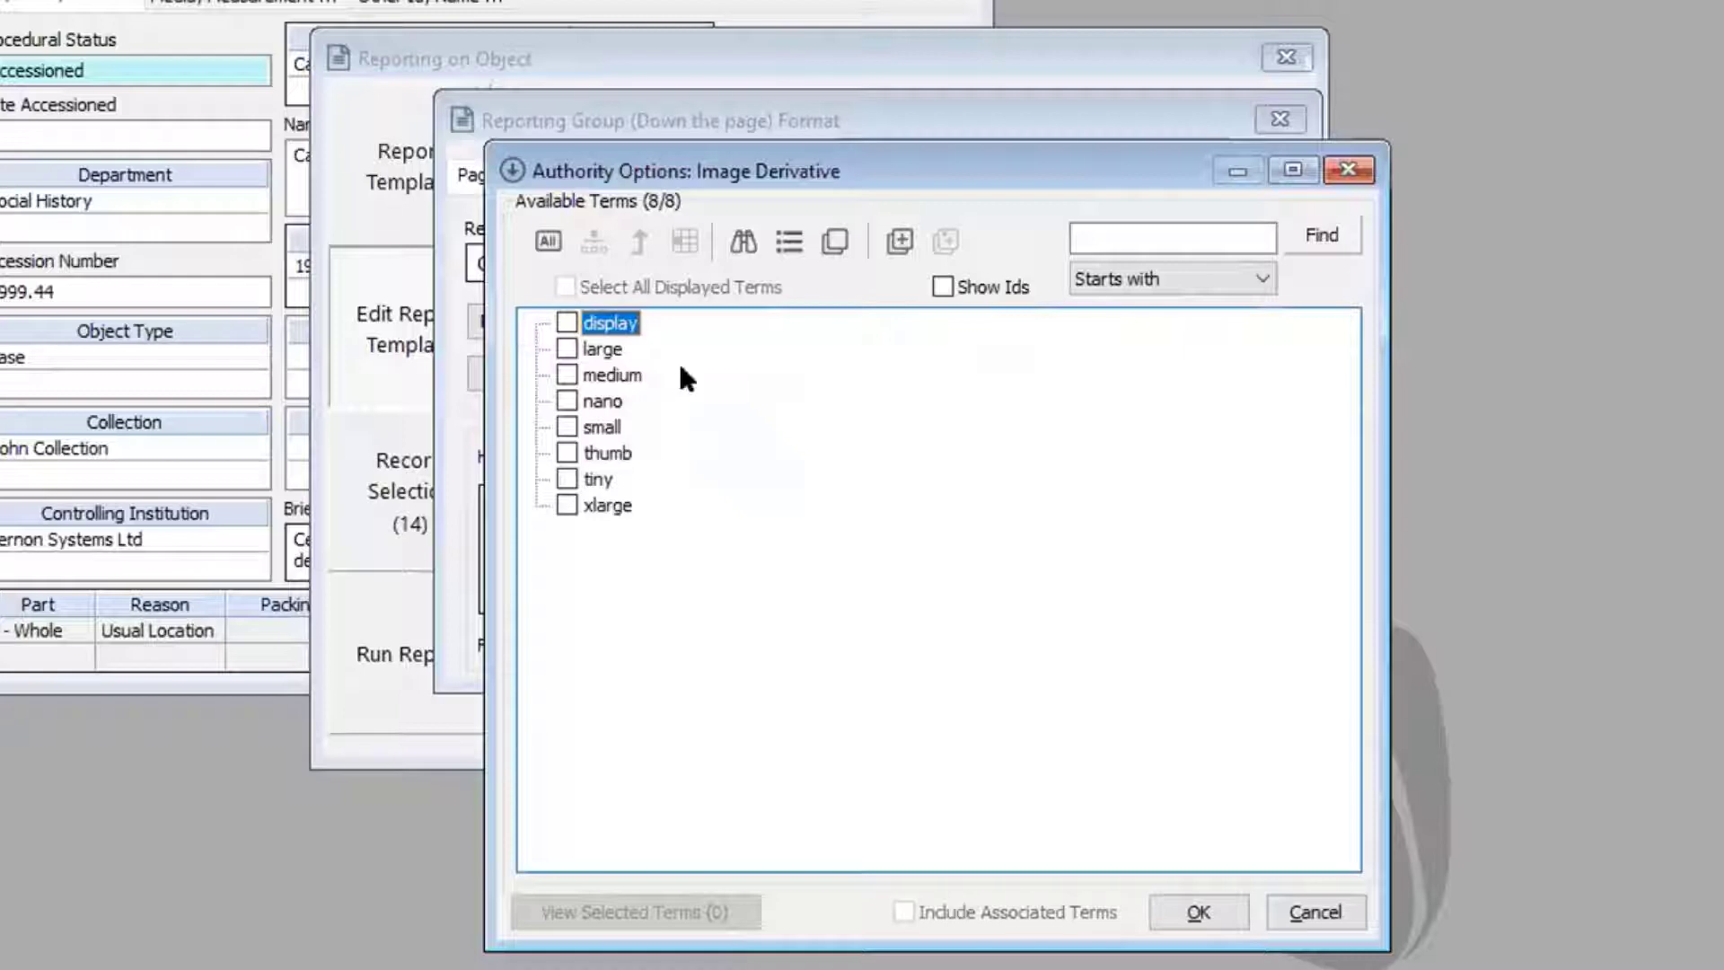
click(567, 374)
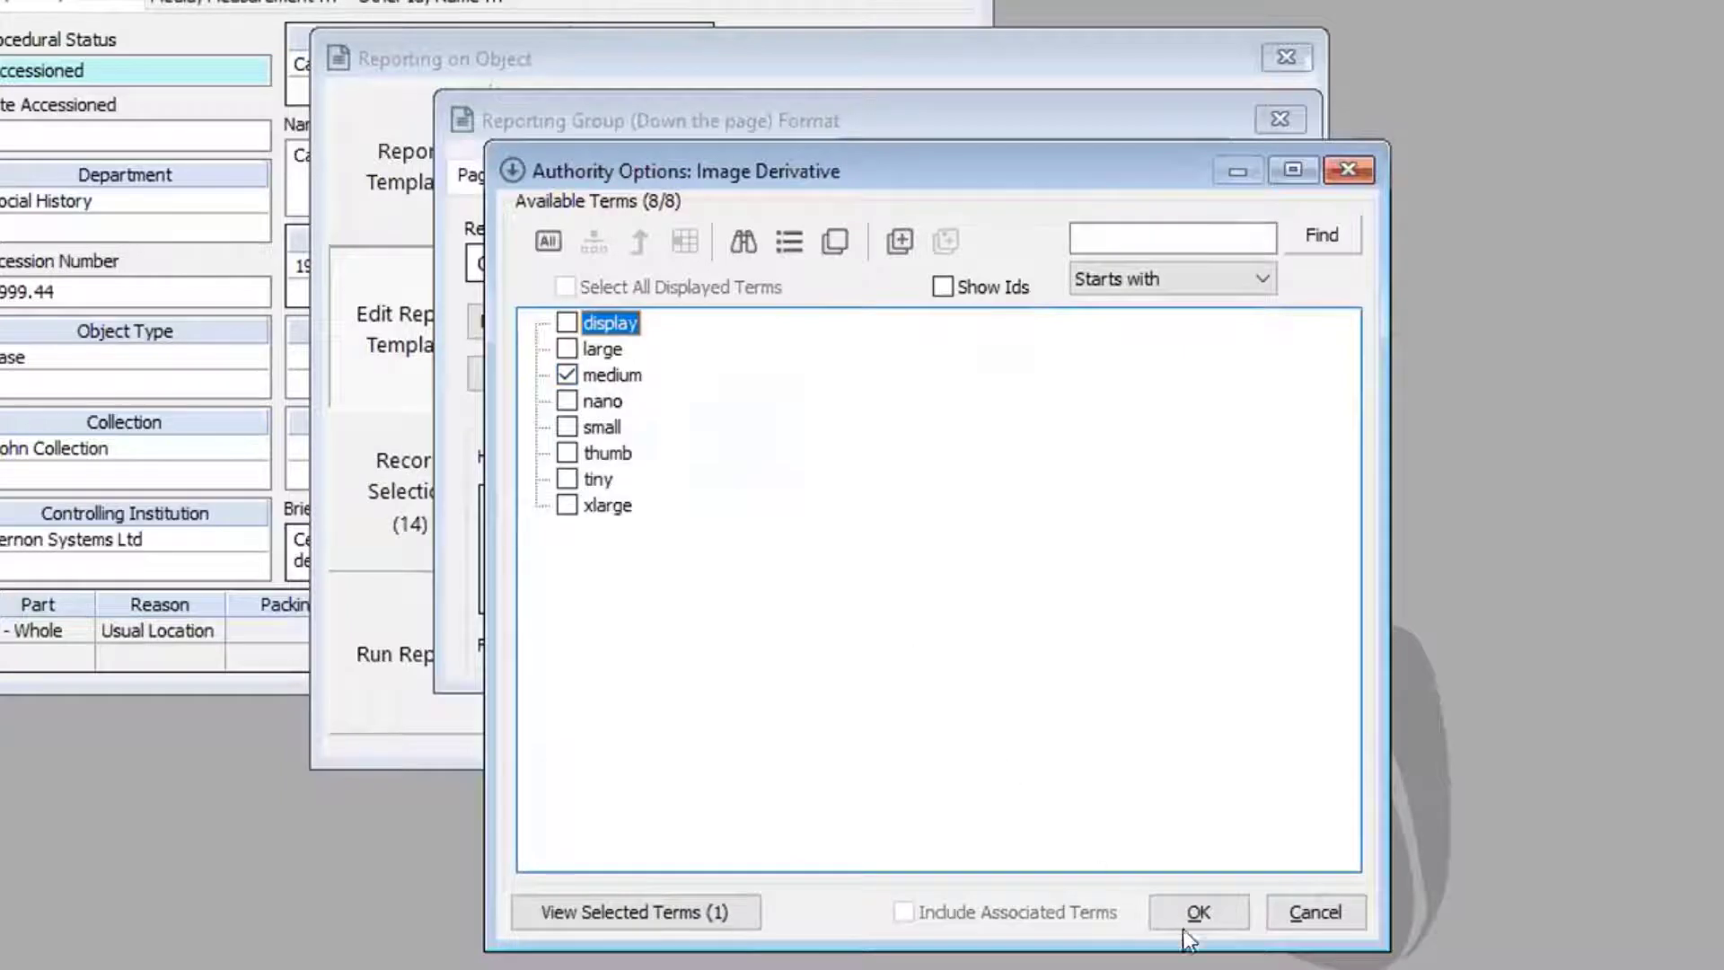
click(1200, 913)
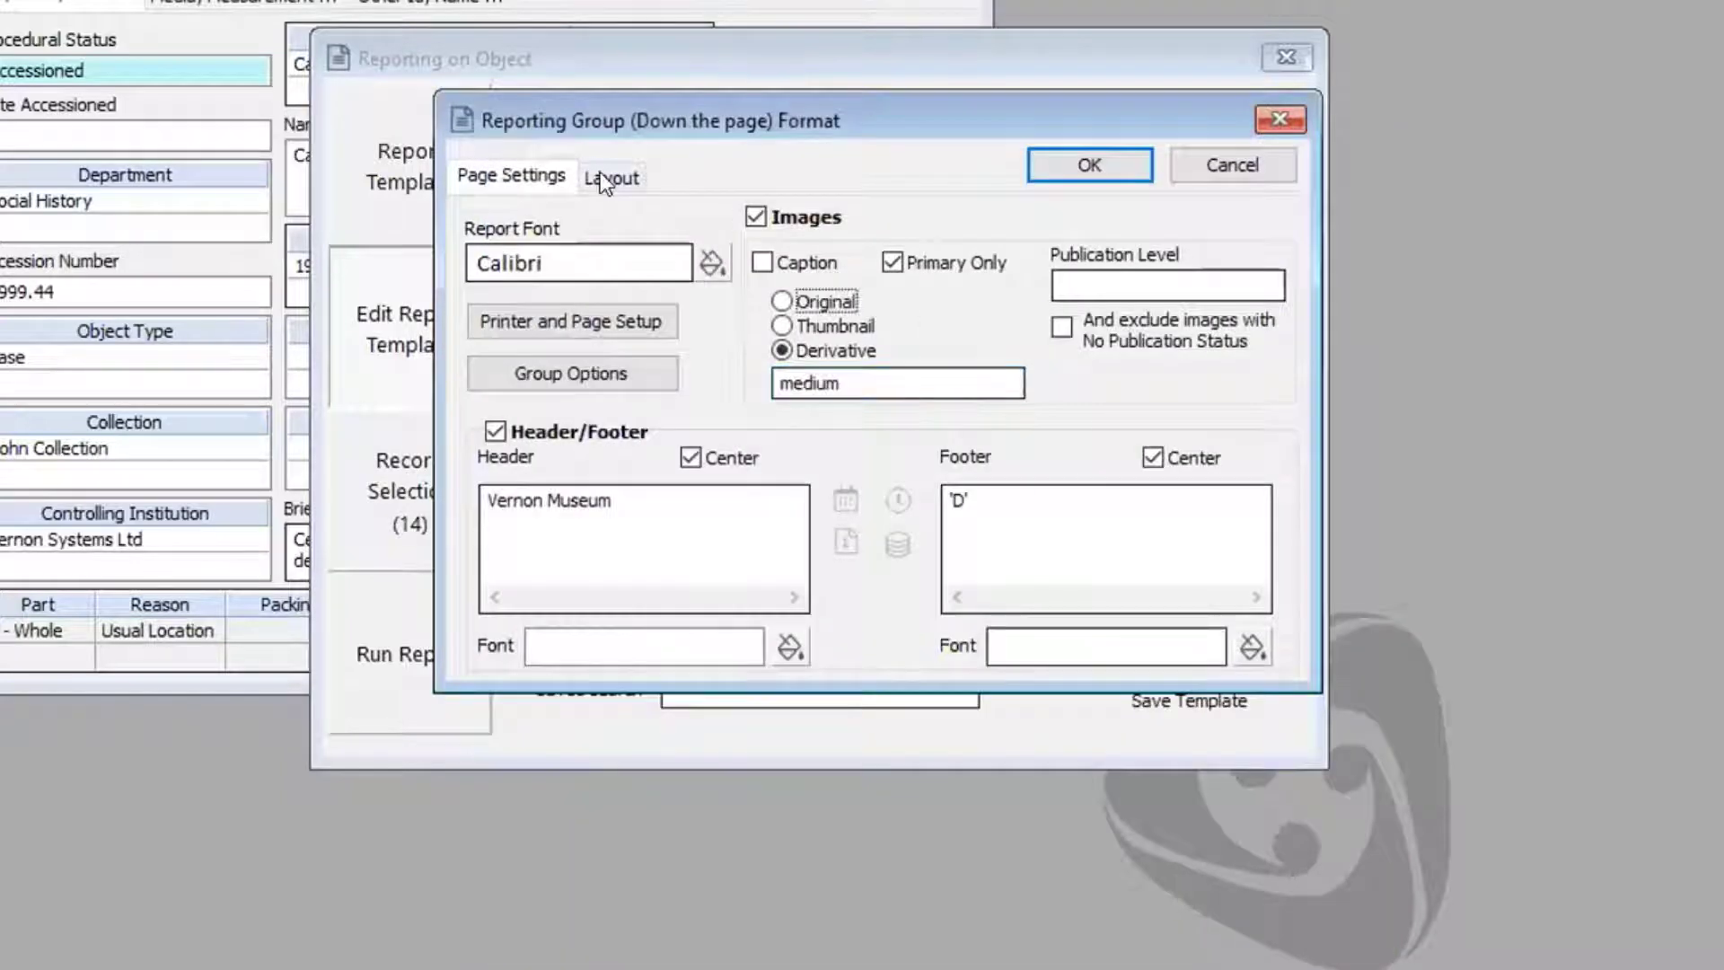
- Set report columns to Label 15%, Data 54%, Image 31%, with an extra blank line between data
click(604, 179)
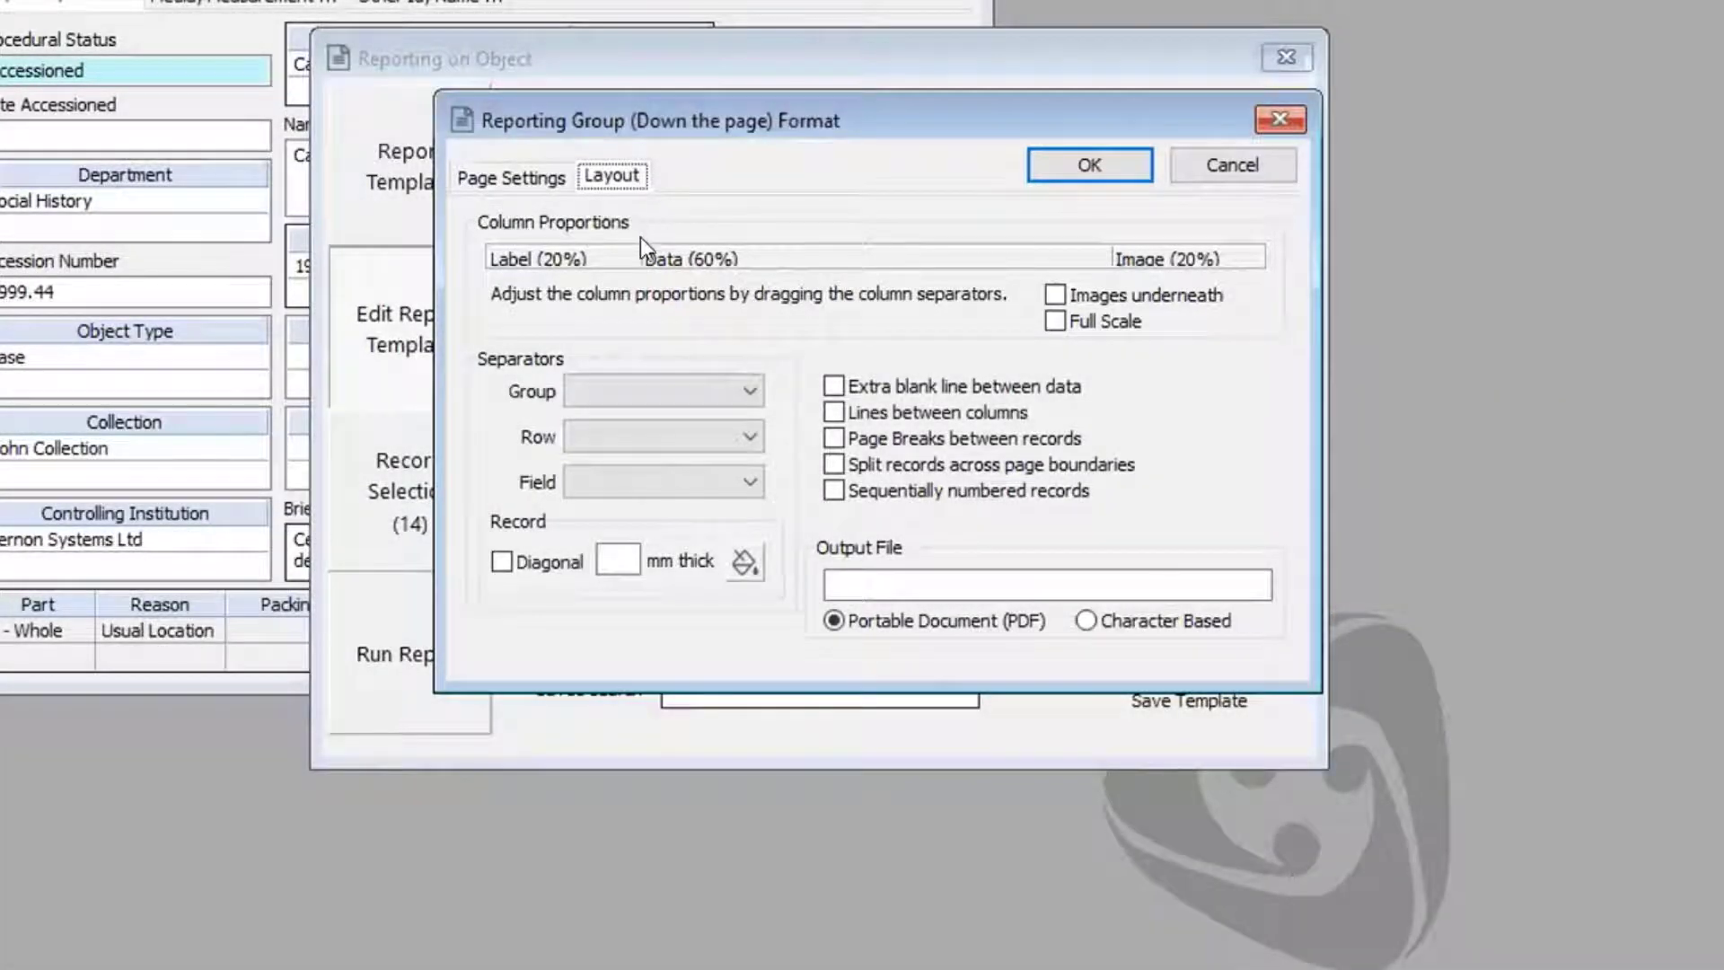
mouse_move(633, 251)
mouse_down()
mouse_move(650, 254)
mouse_move(600, 259)
mouse_up()
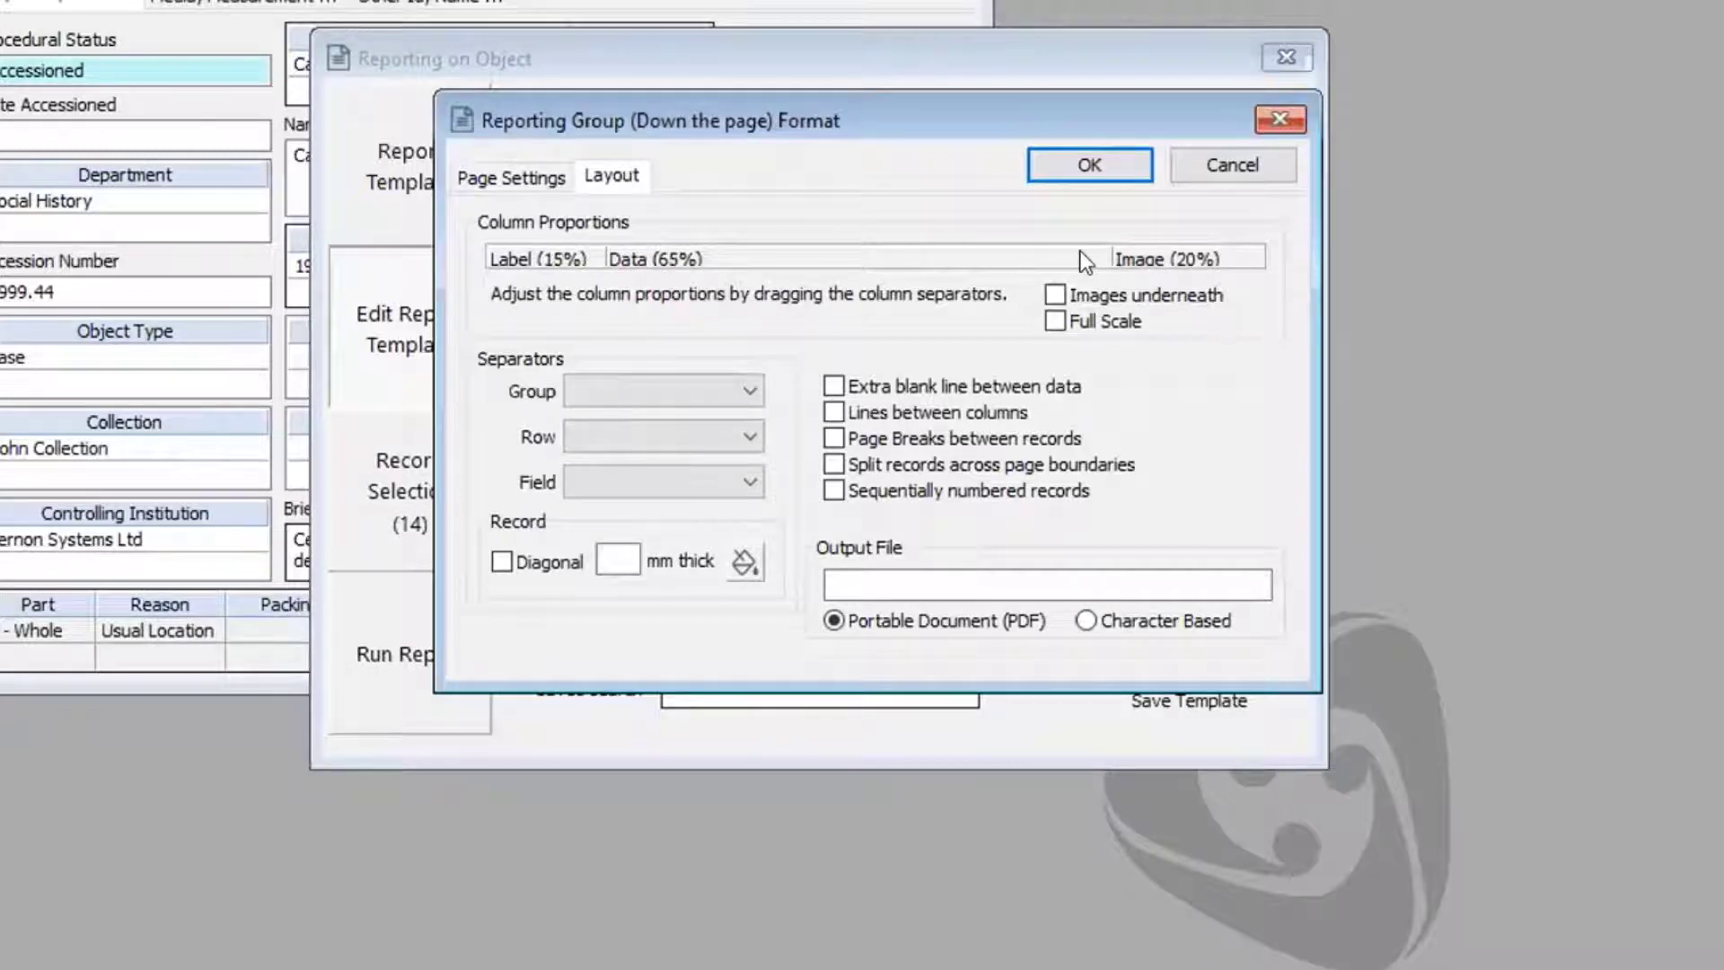
drag(1110, 253, 1024, 254)
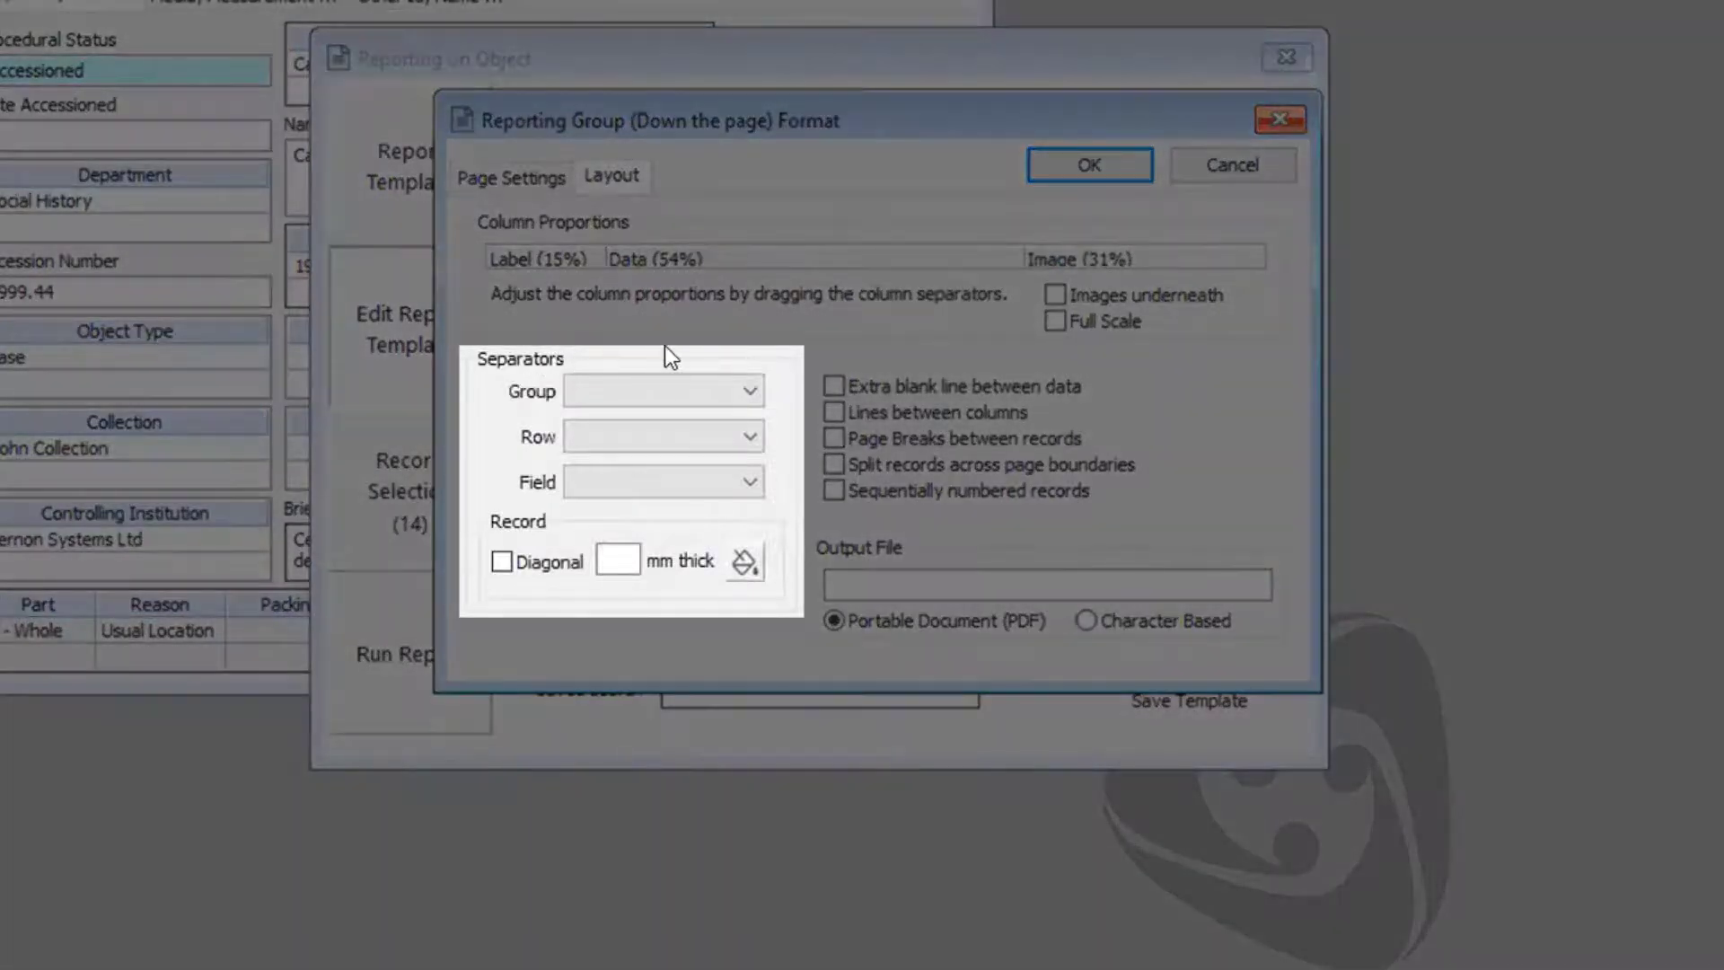
click(722, 391)
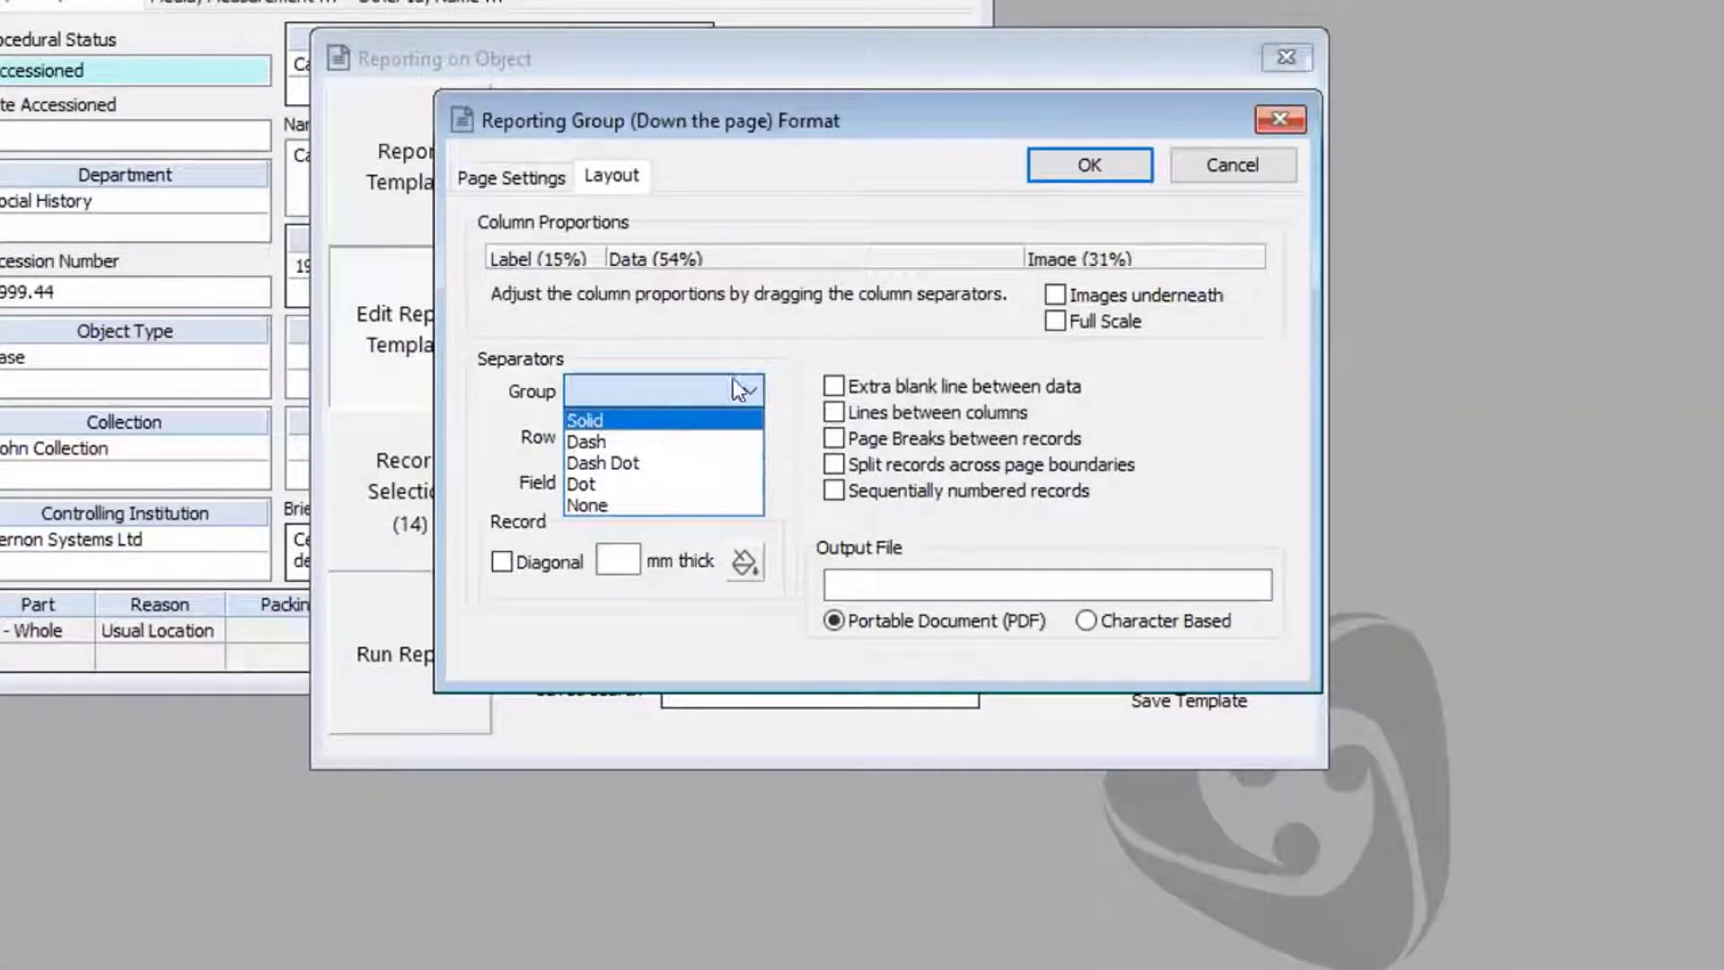
click(645, 386)
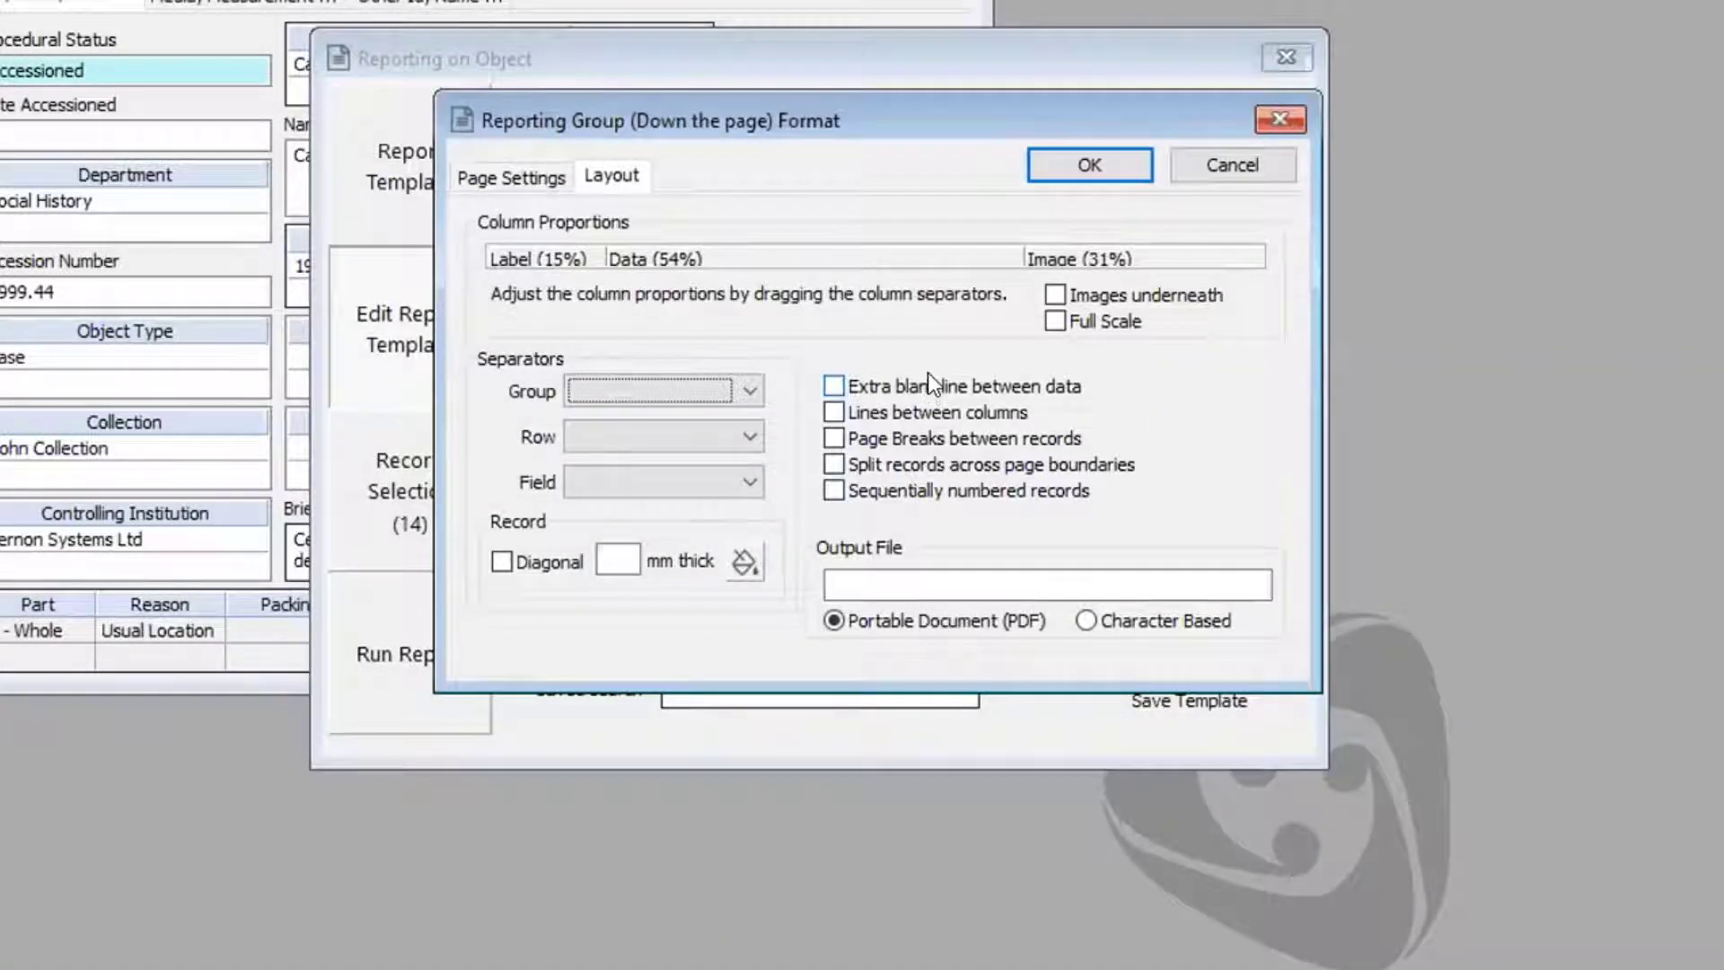
click(832, 388)
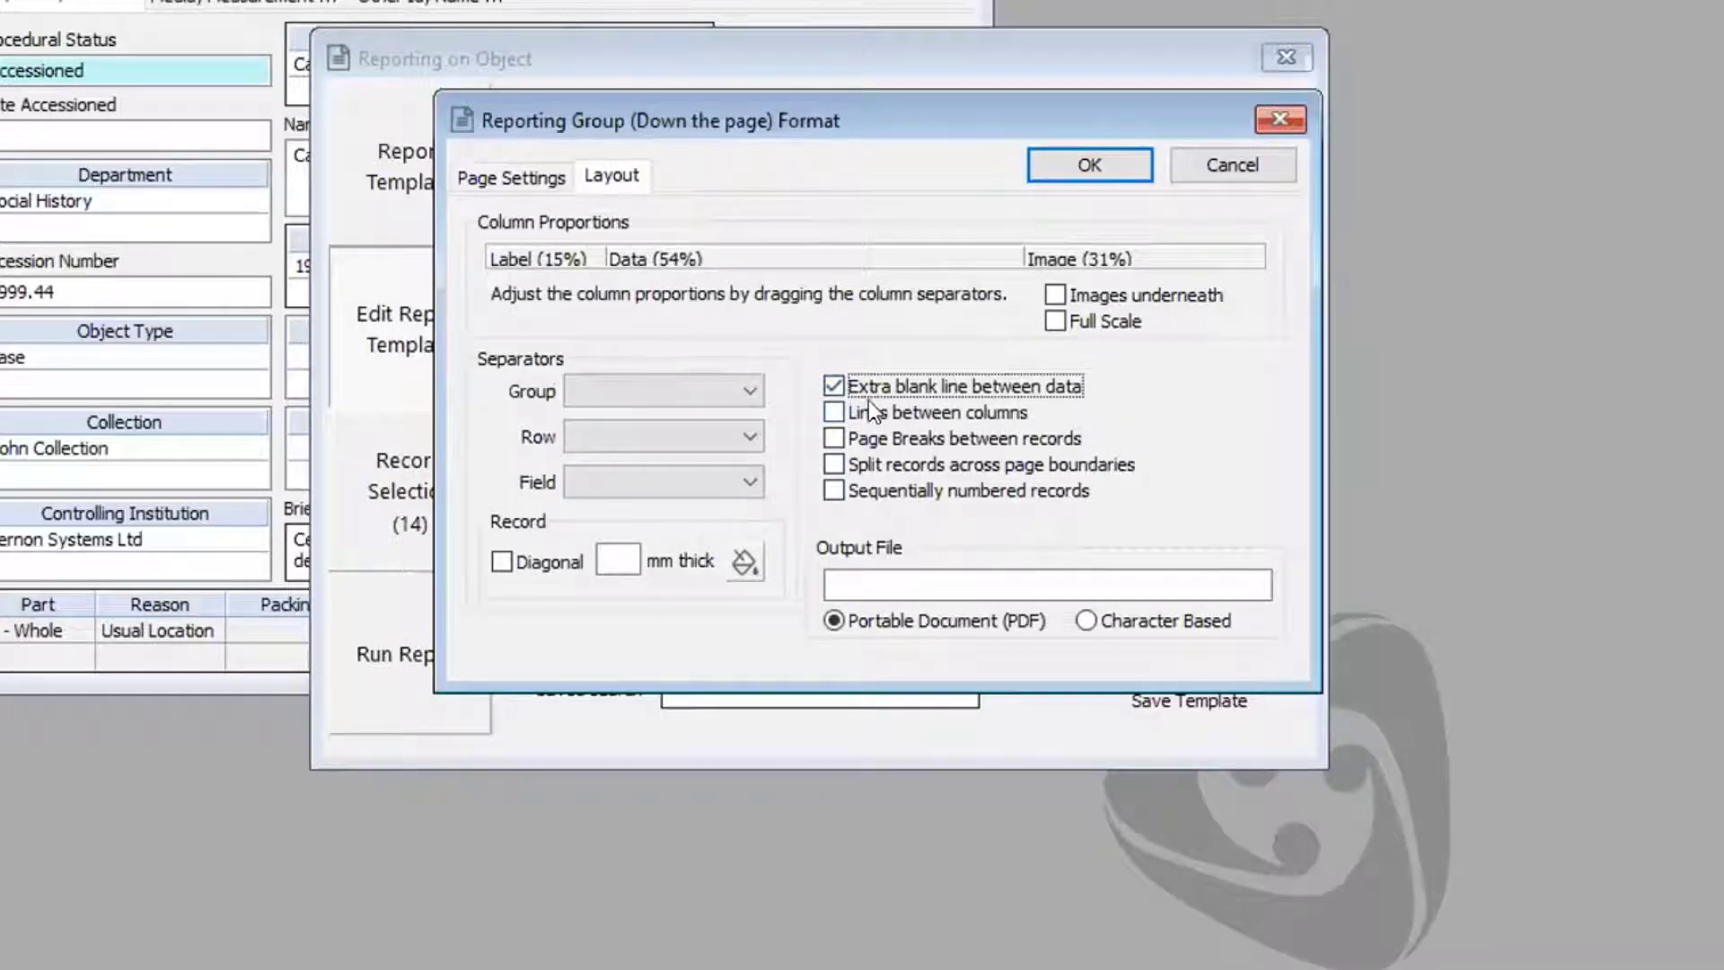
click(1090, 164)
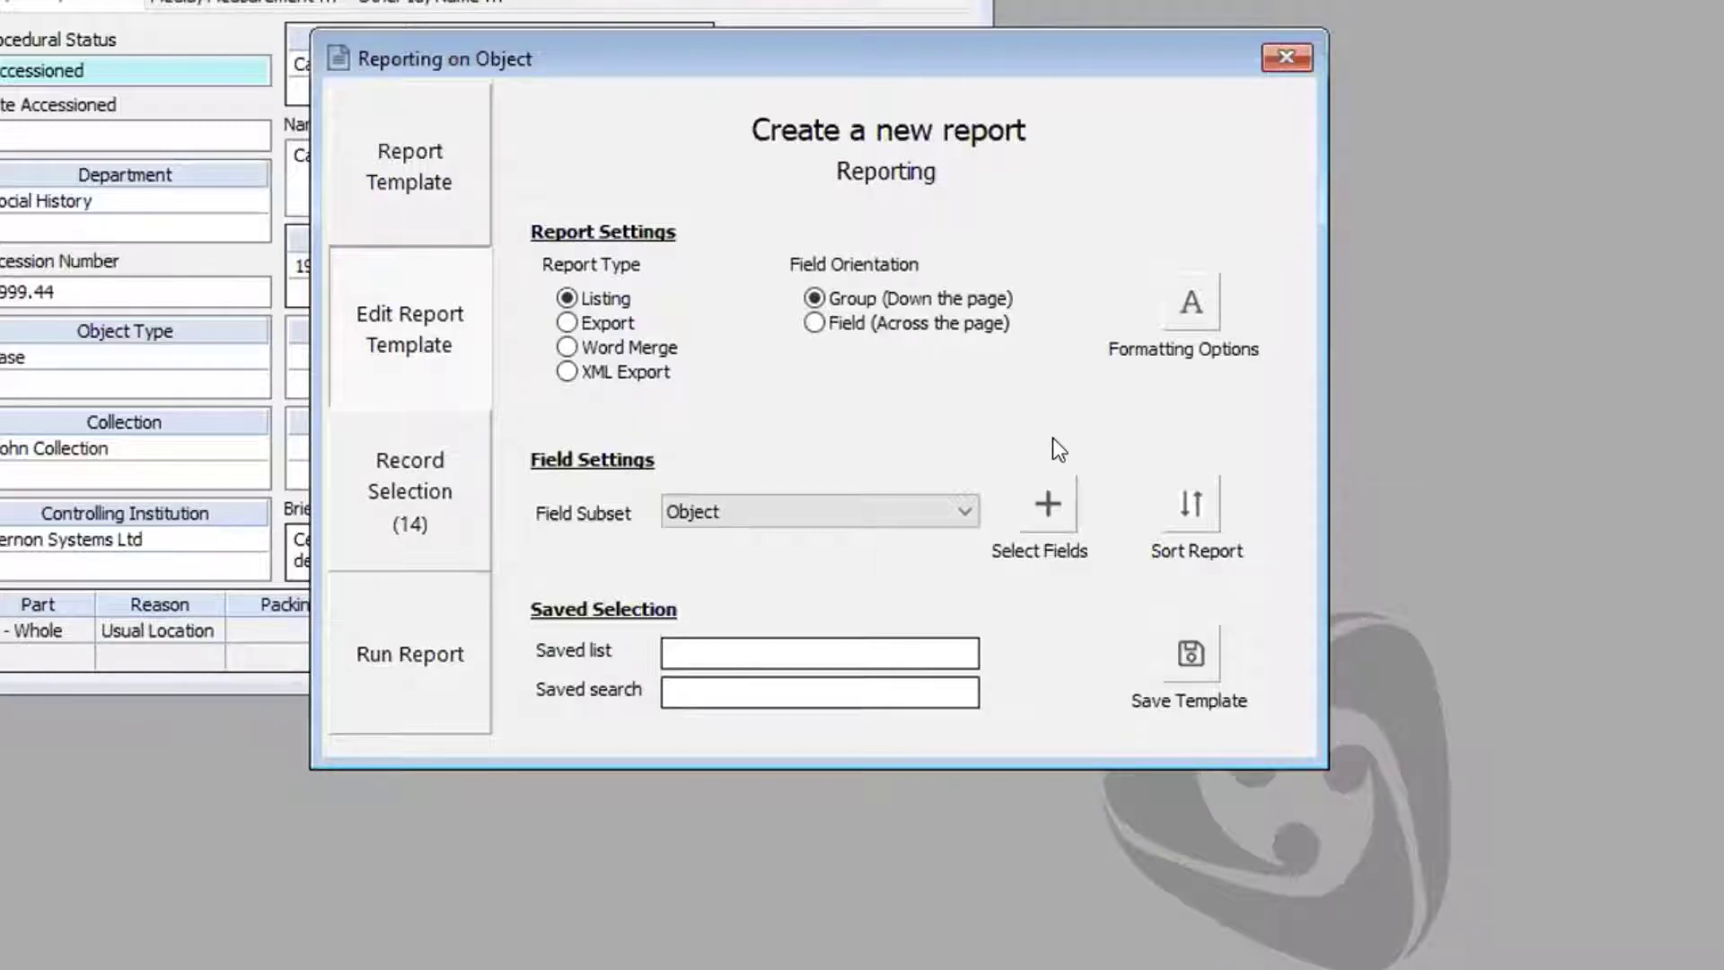
- Add System ID, Accession No, Accession Date, Name/Title and Object Type as the report's display fields
click(1047, 503)
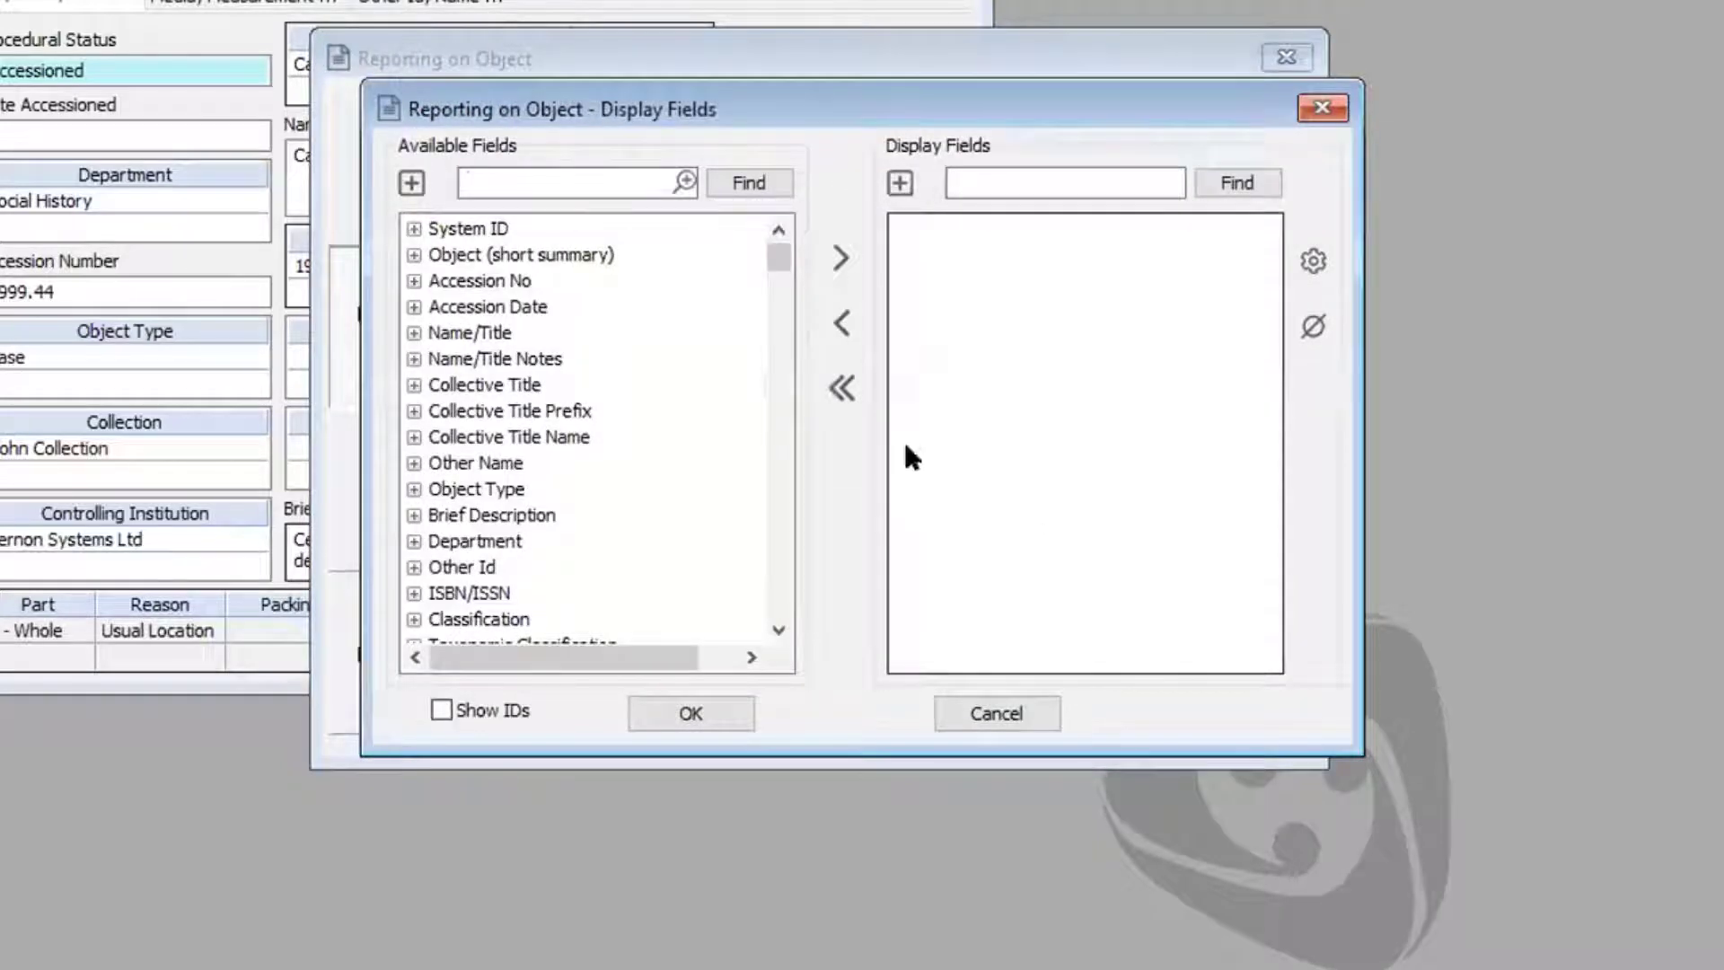
click(480, 184)
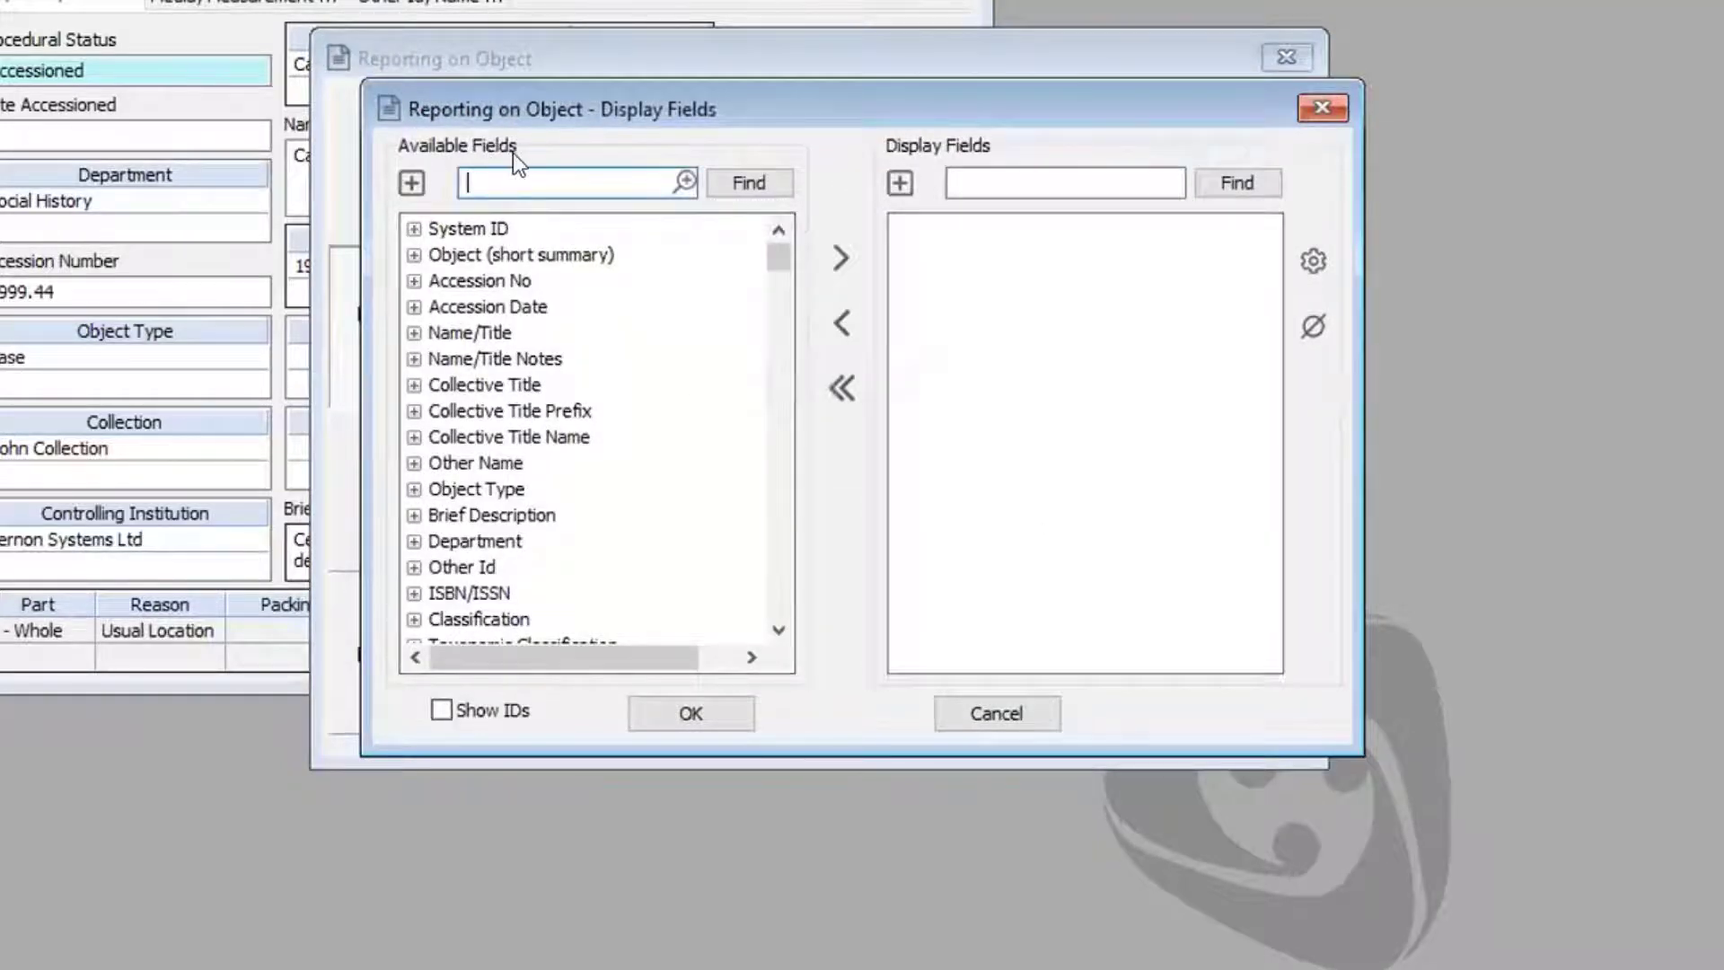
double_click(479, 229)
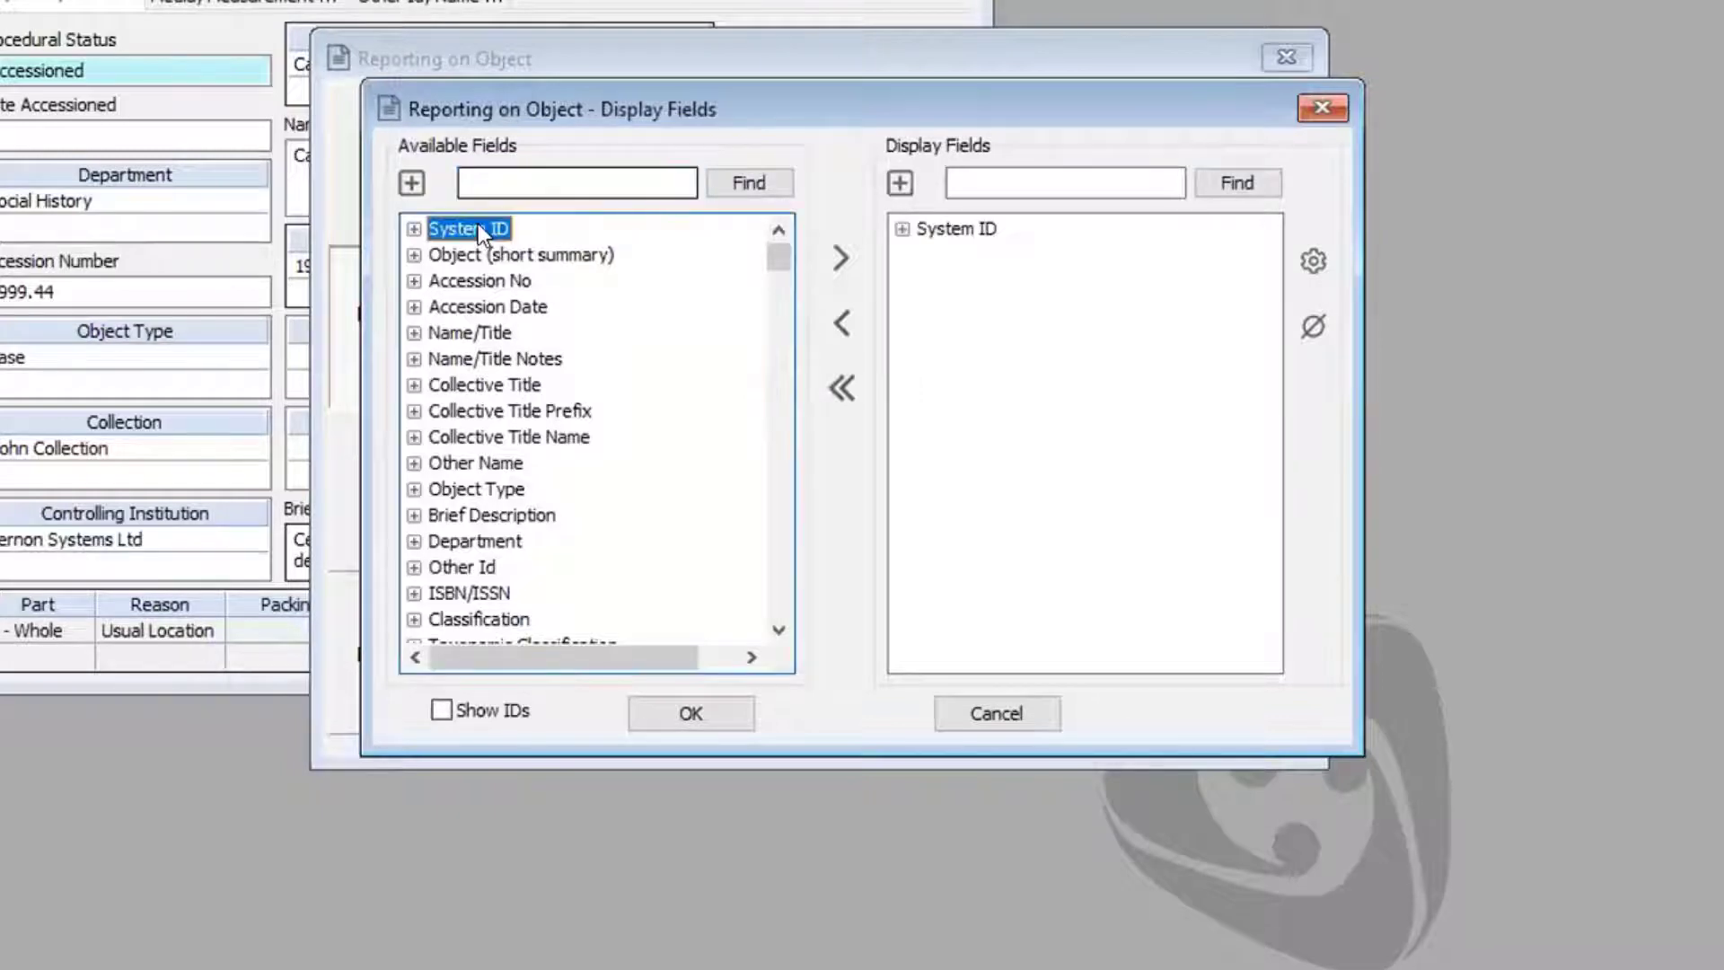
double_click(467, 280)
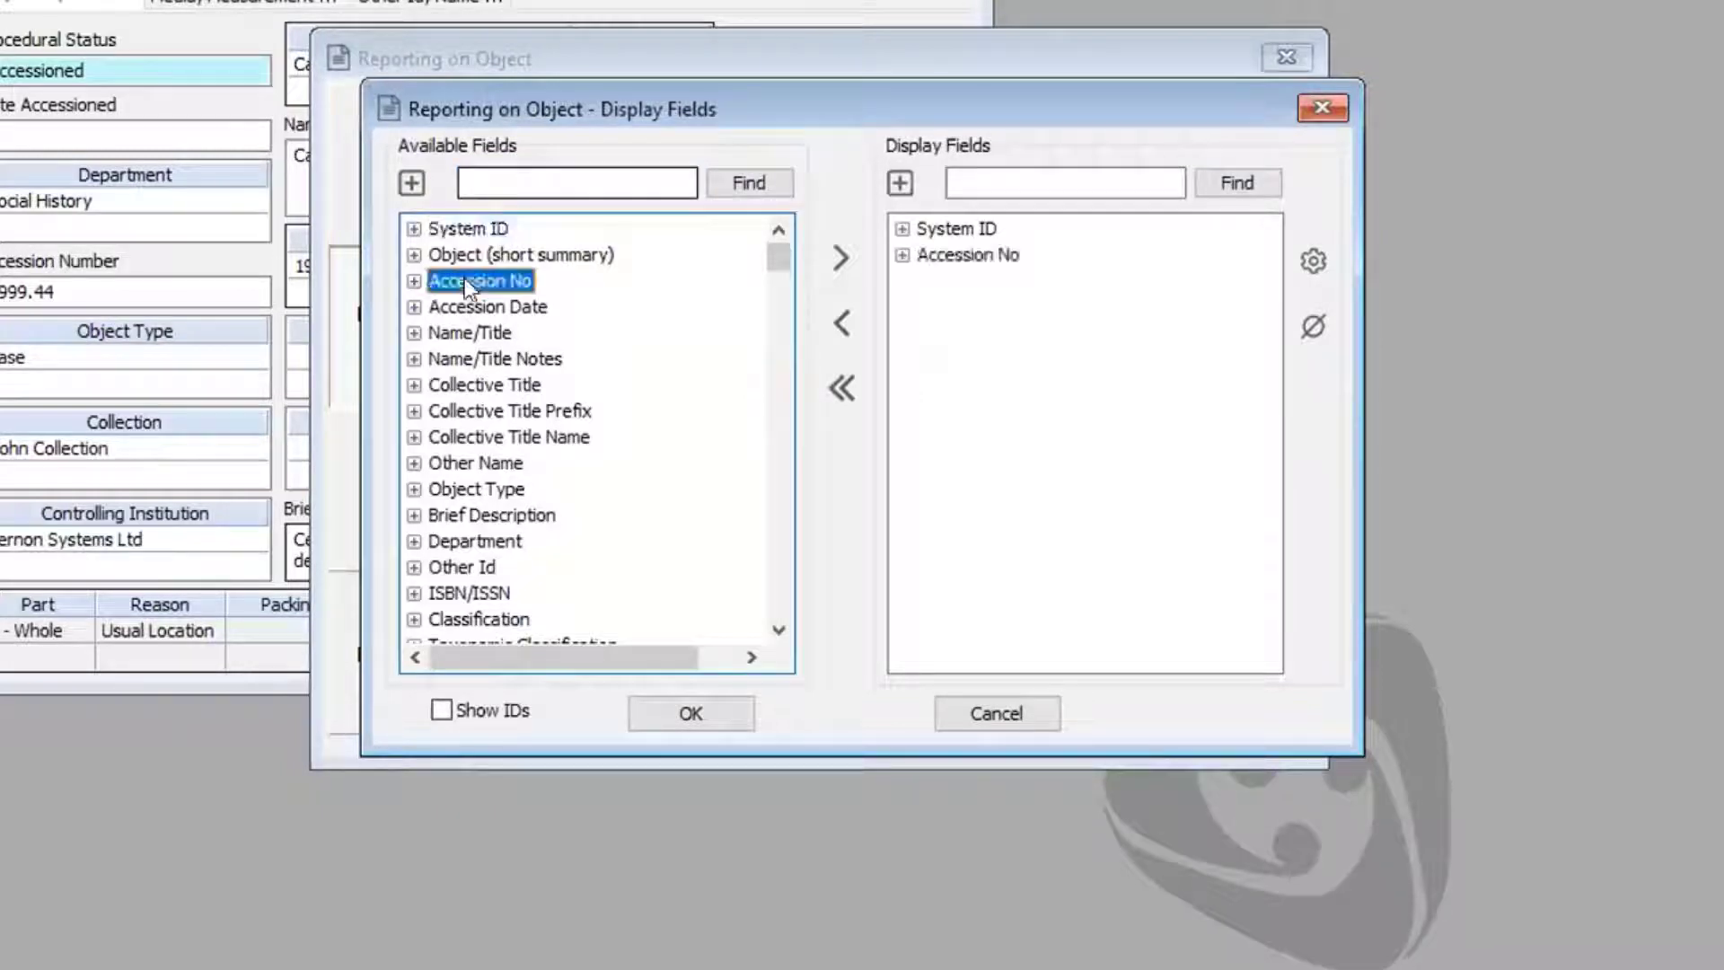
double_click(469, 305)
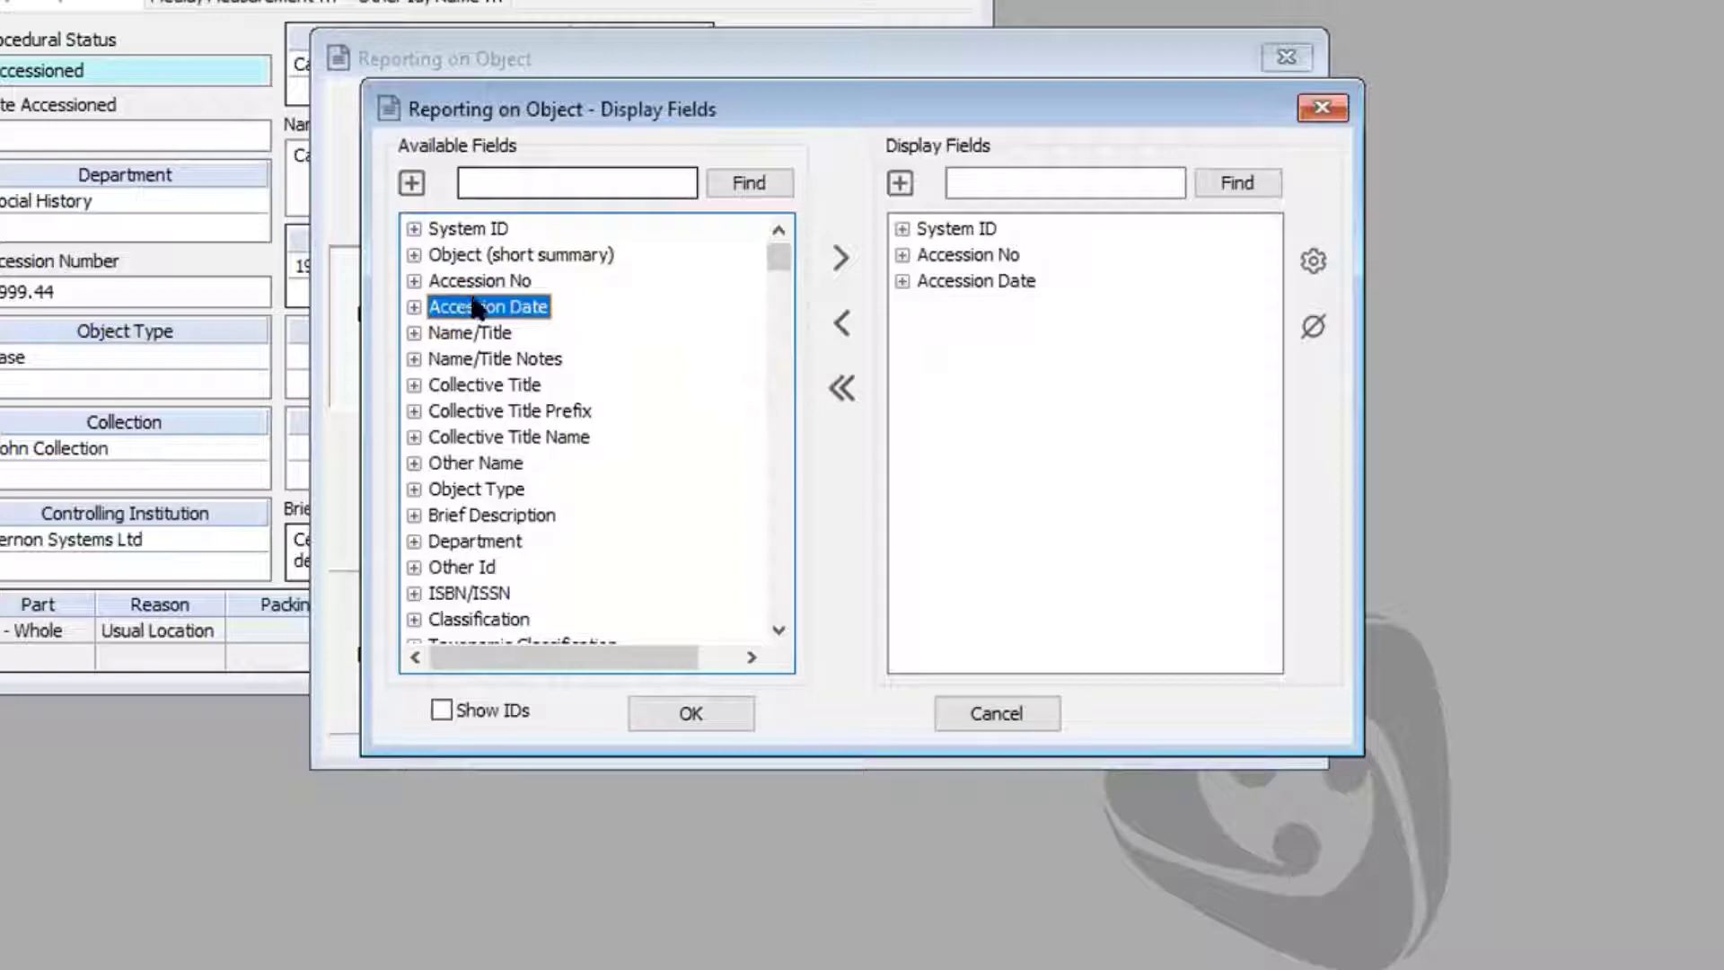
double_click(463, 334)
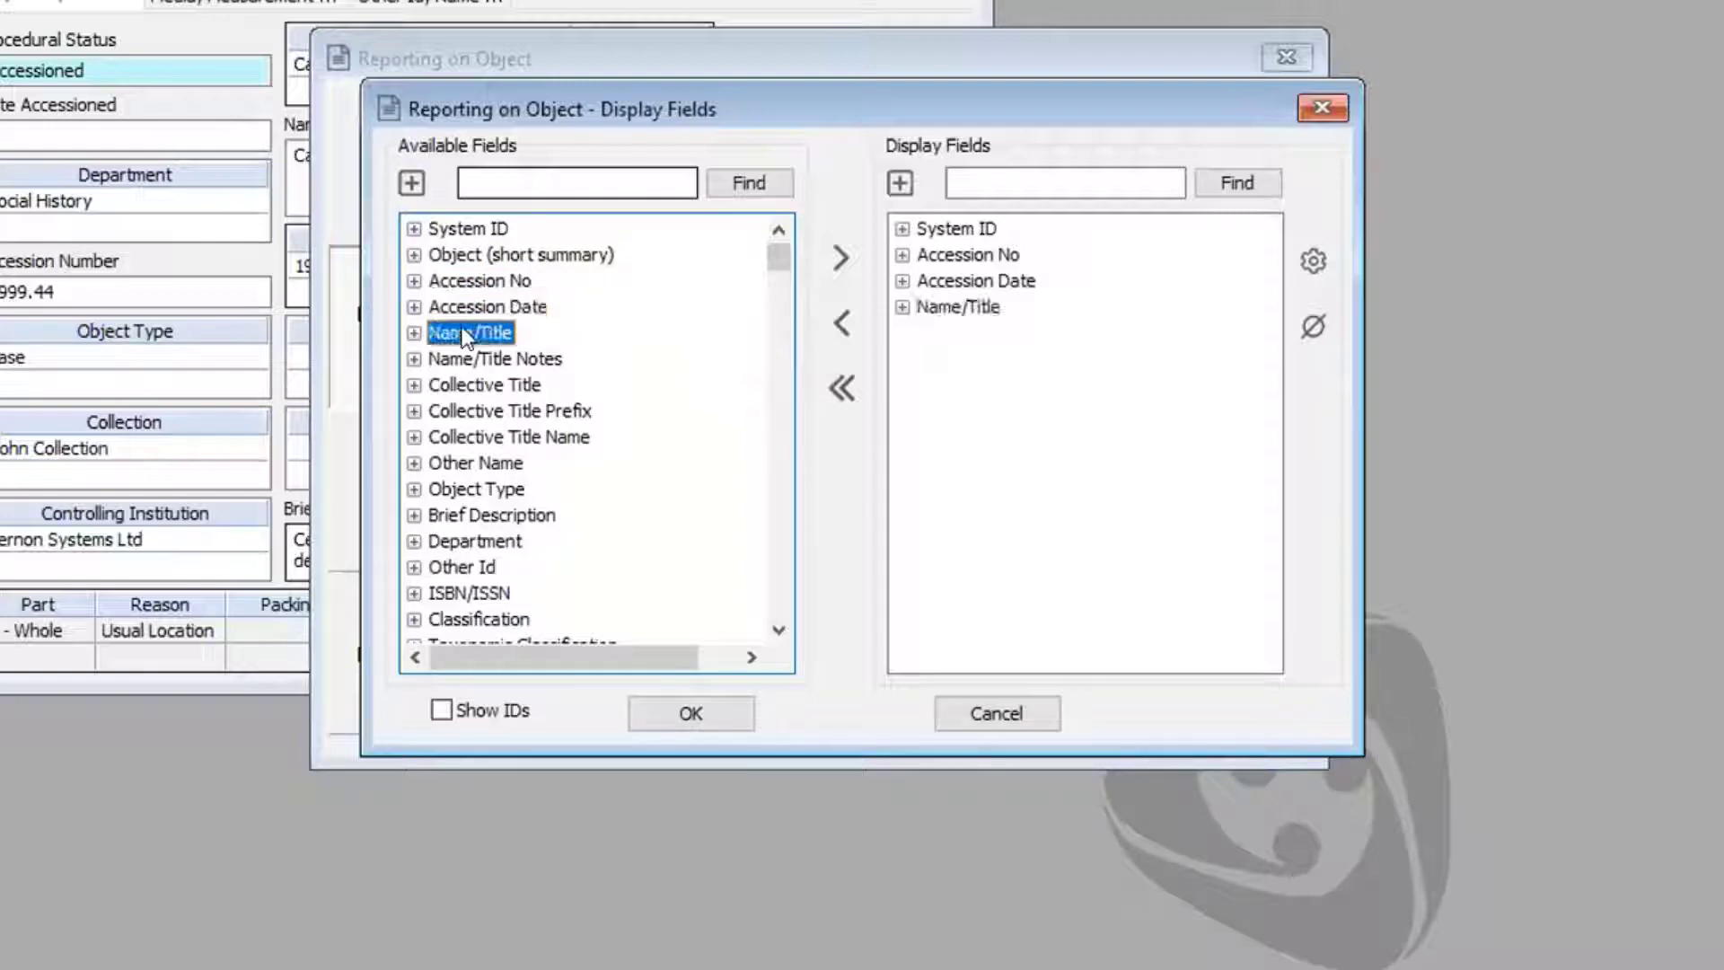
double_click(475, 489)
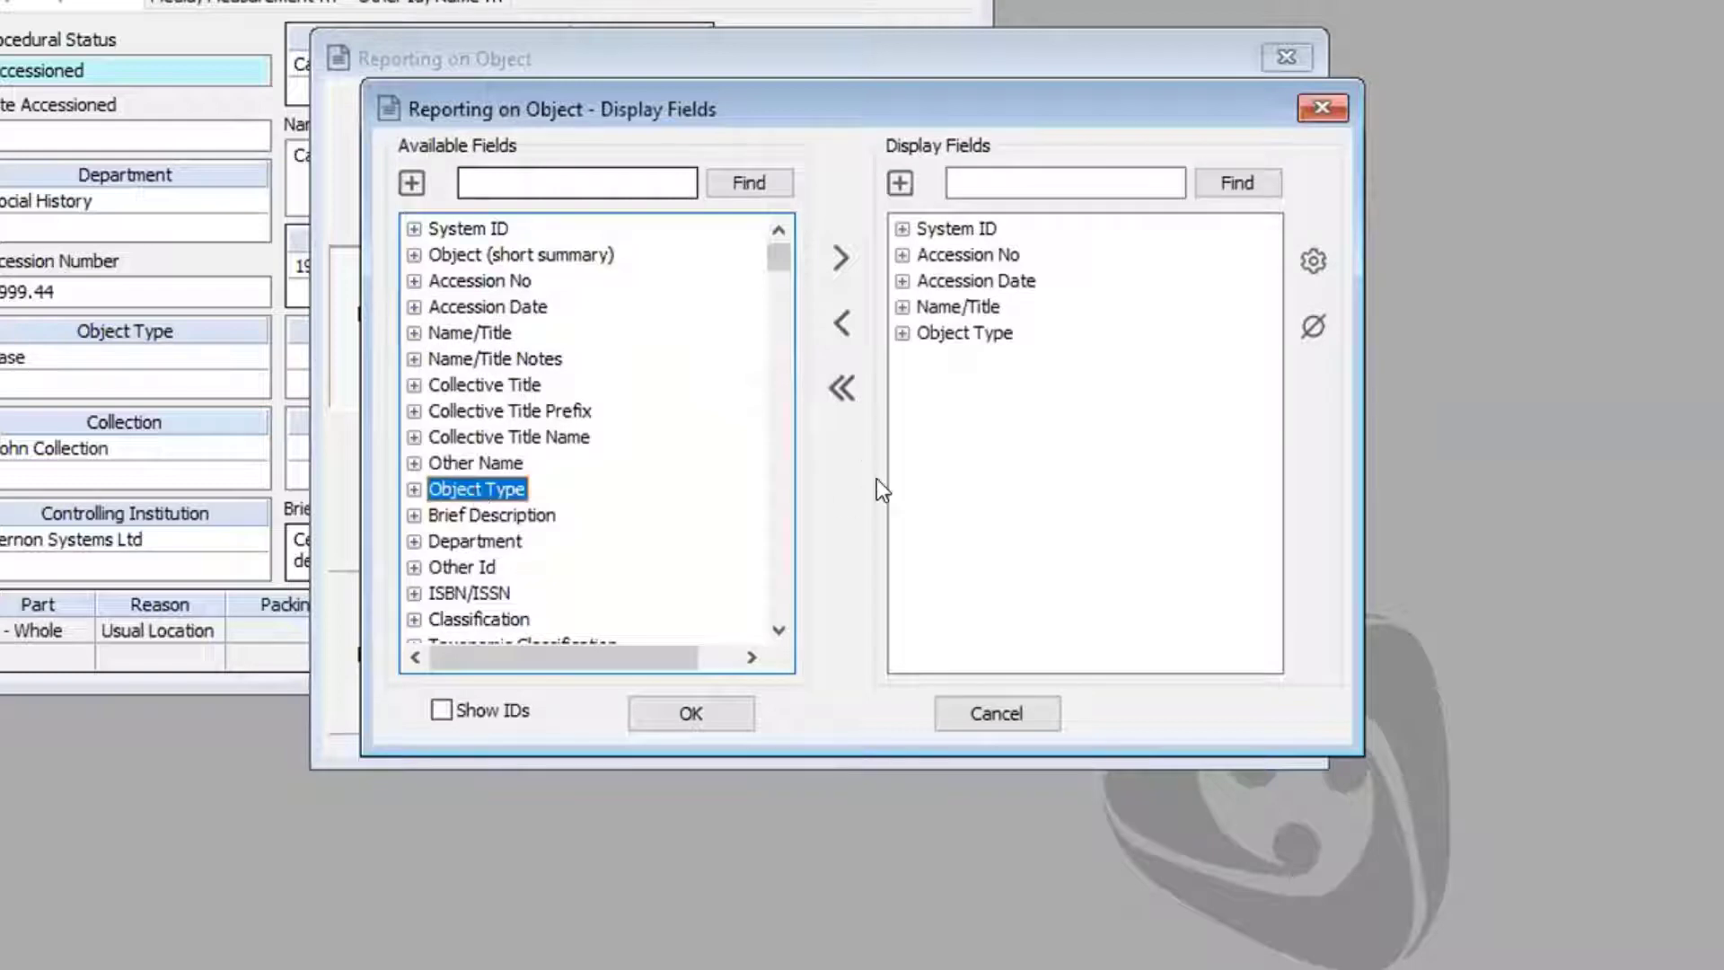
click(691, 713)
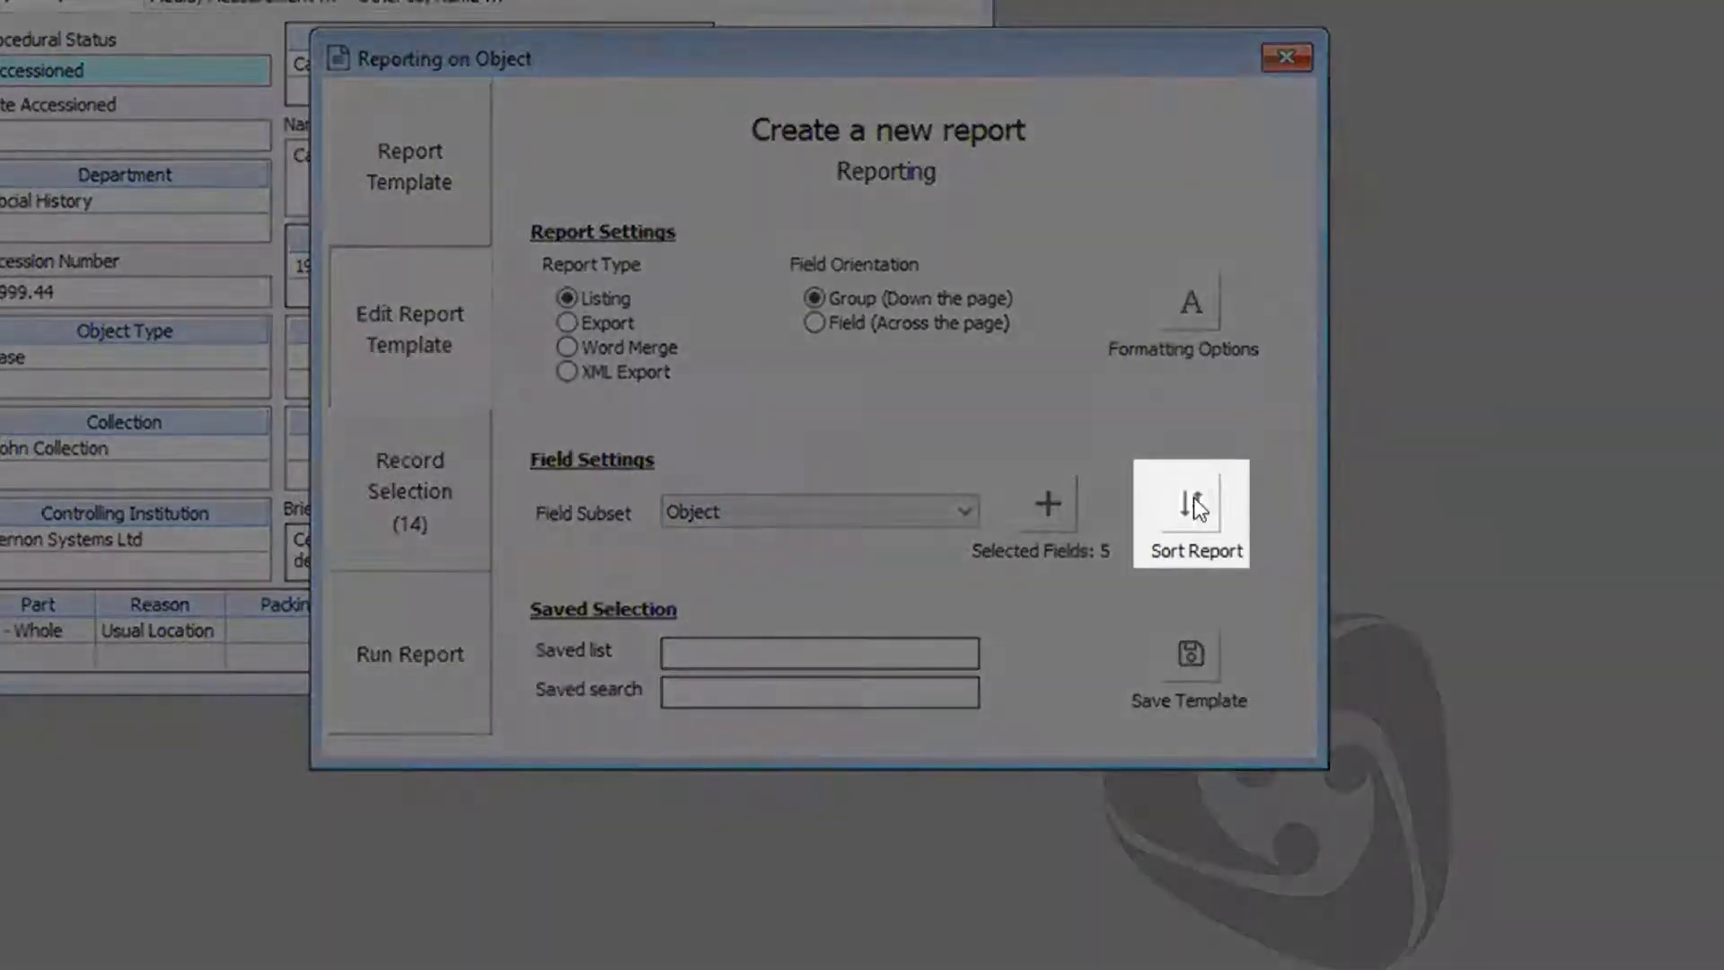
- Sort the report by Accession No with its sort direction reversed
click(1191, 503)
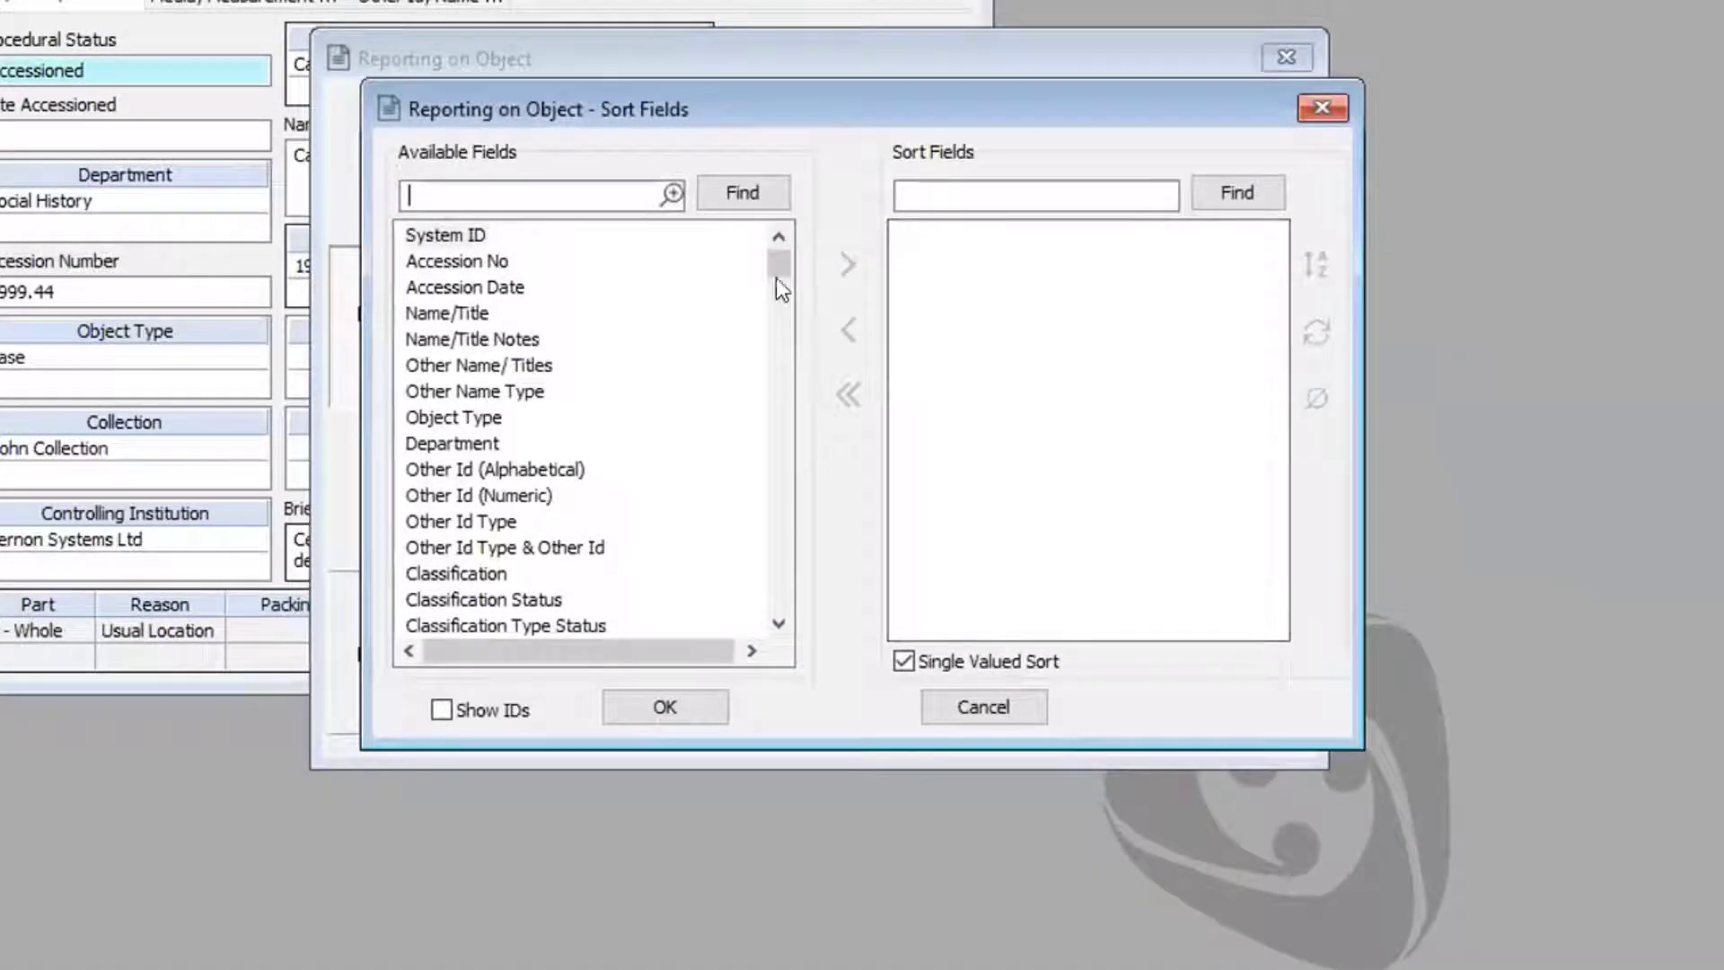
double_click(465, 255)
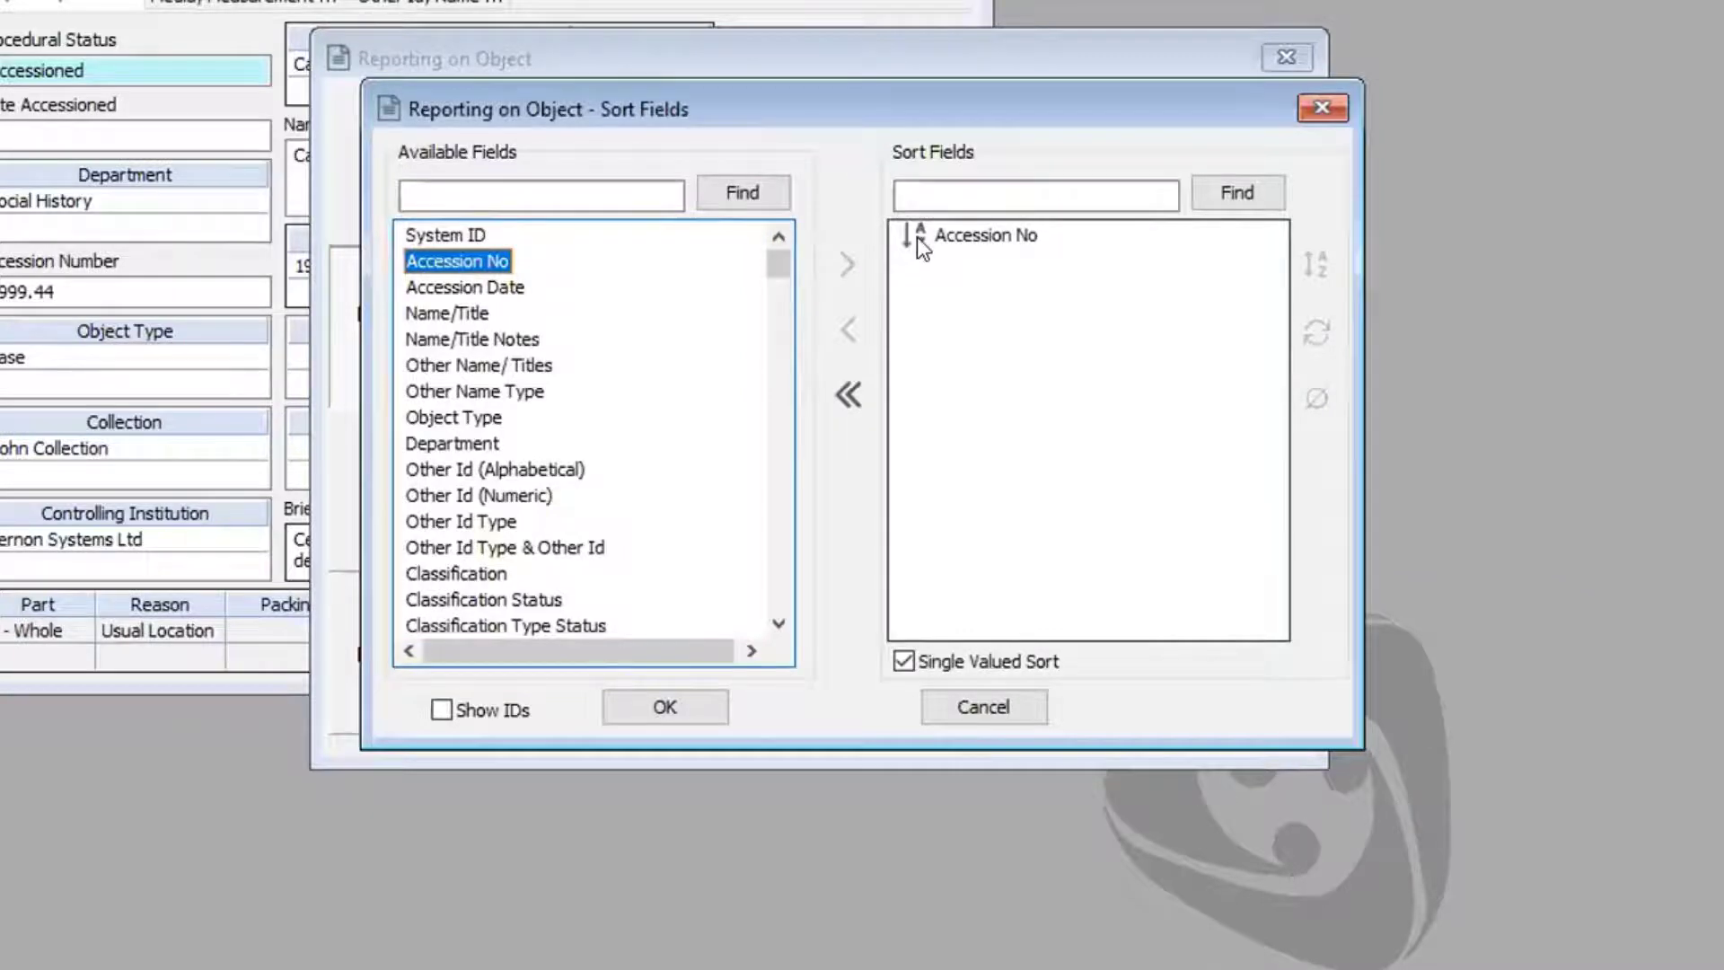
click(953, 236)
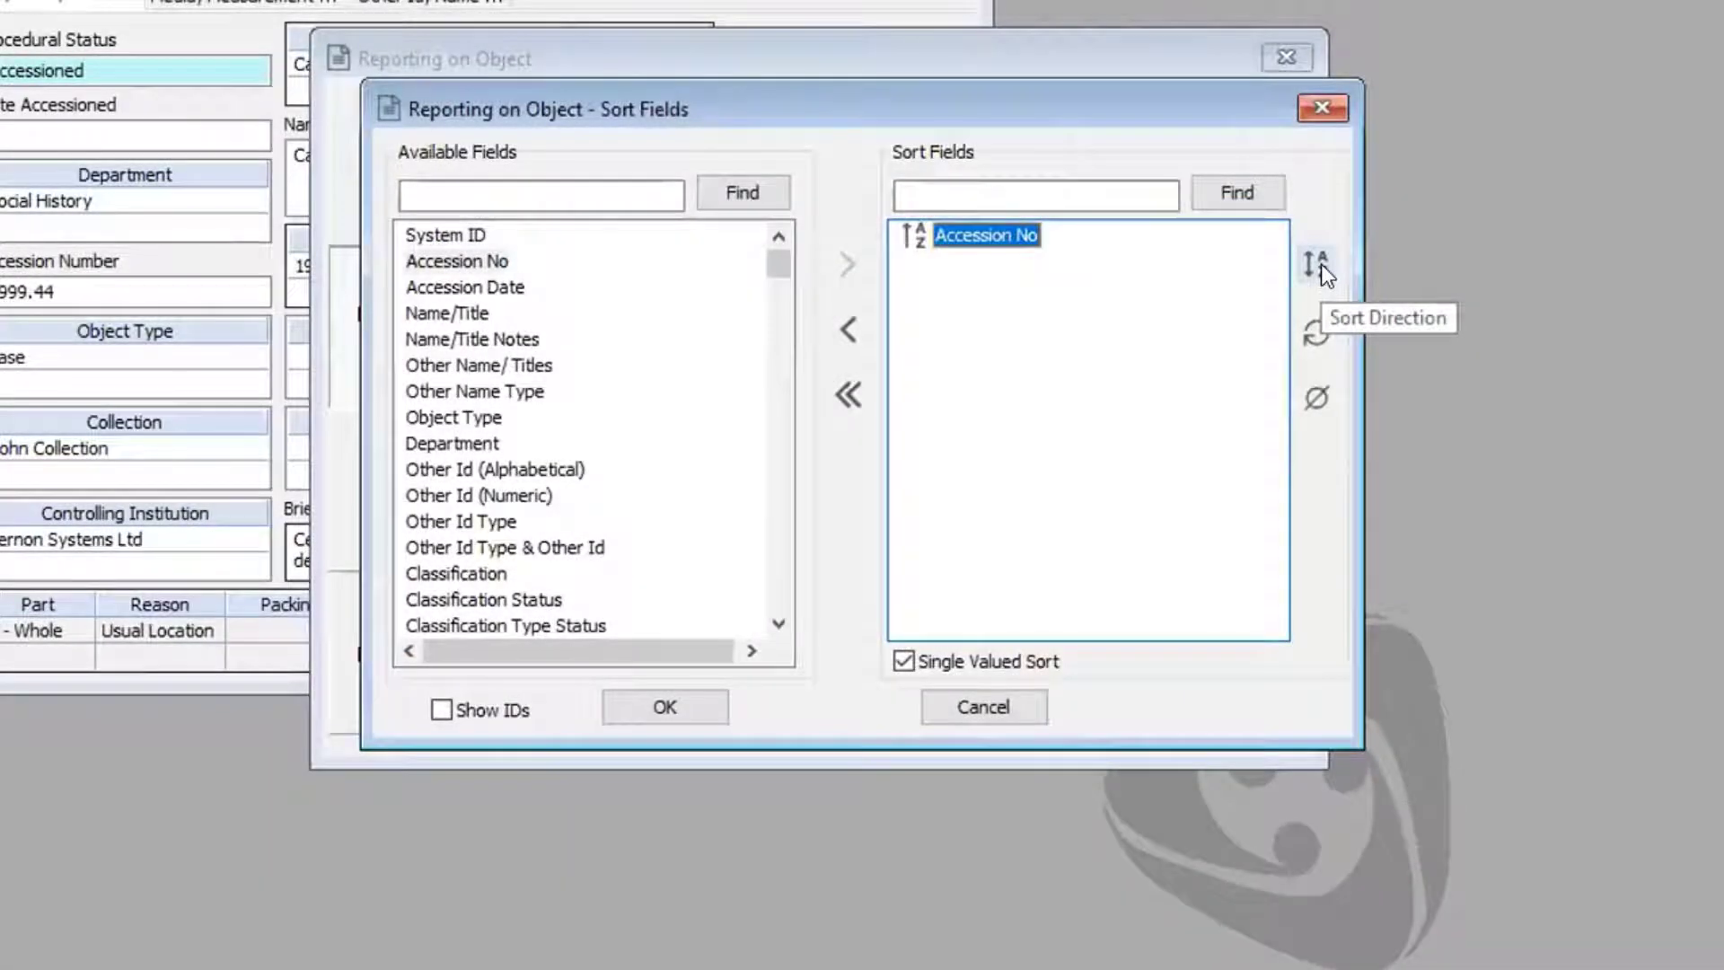
click(1322, 264)
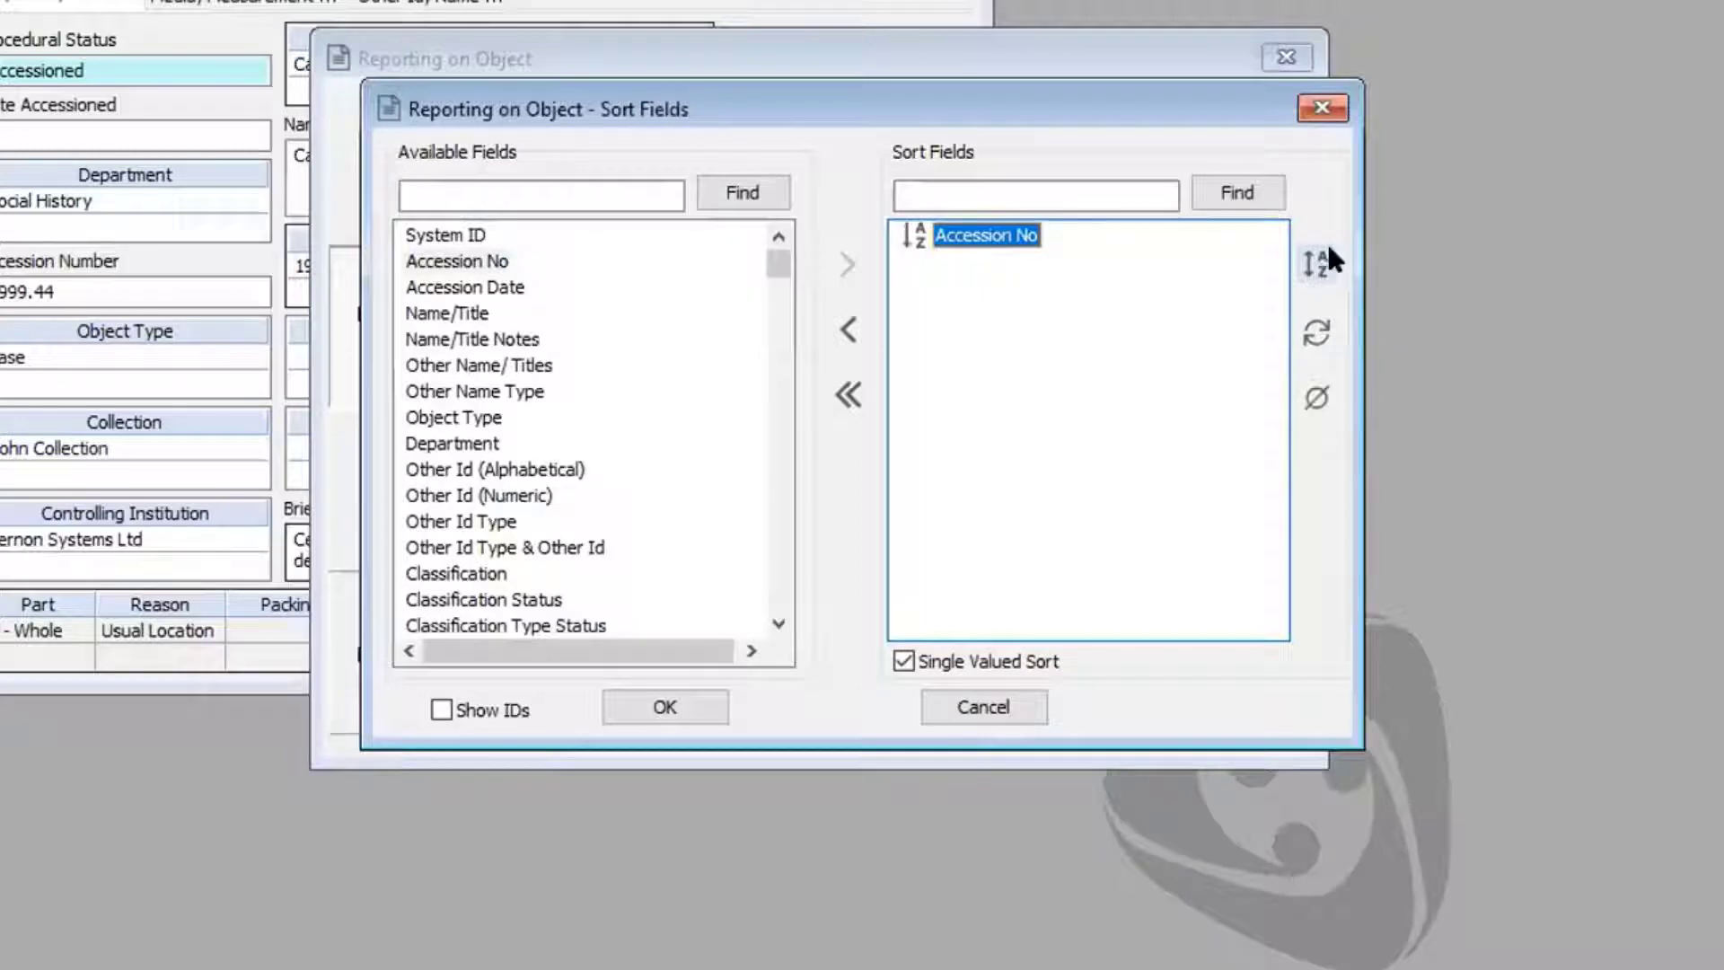
click(660, 705)
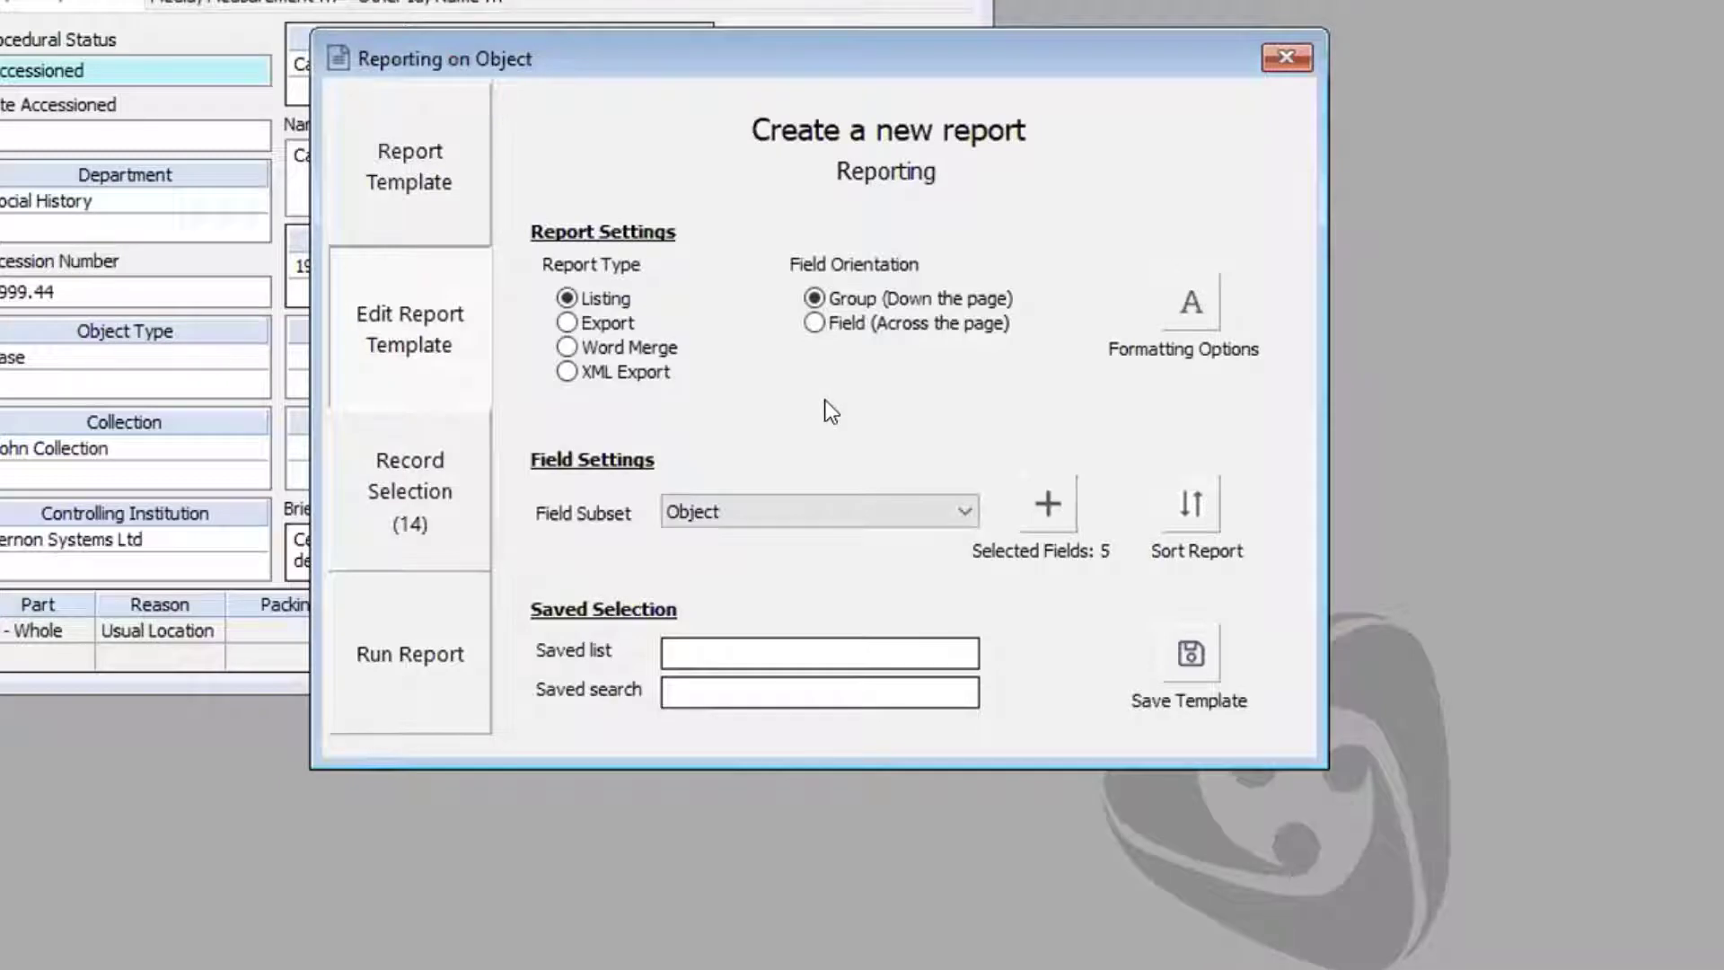
- Run the report to the screen using the last selection of records
click(456, 619)
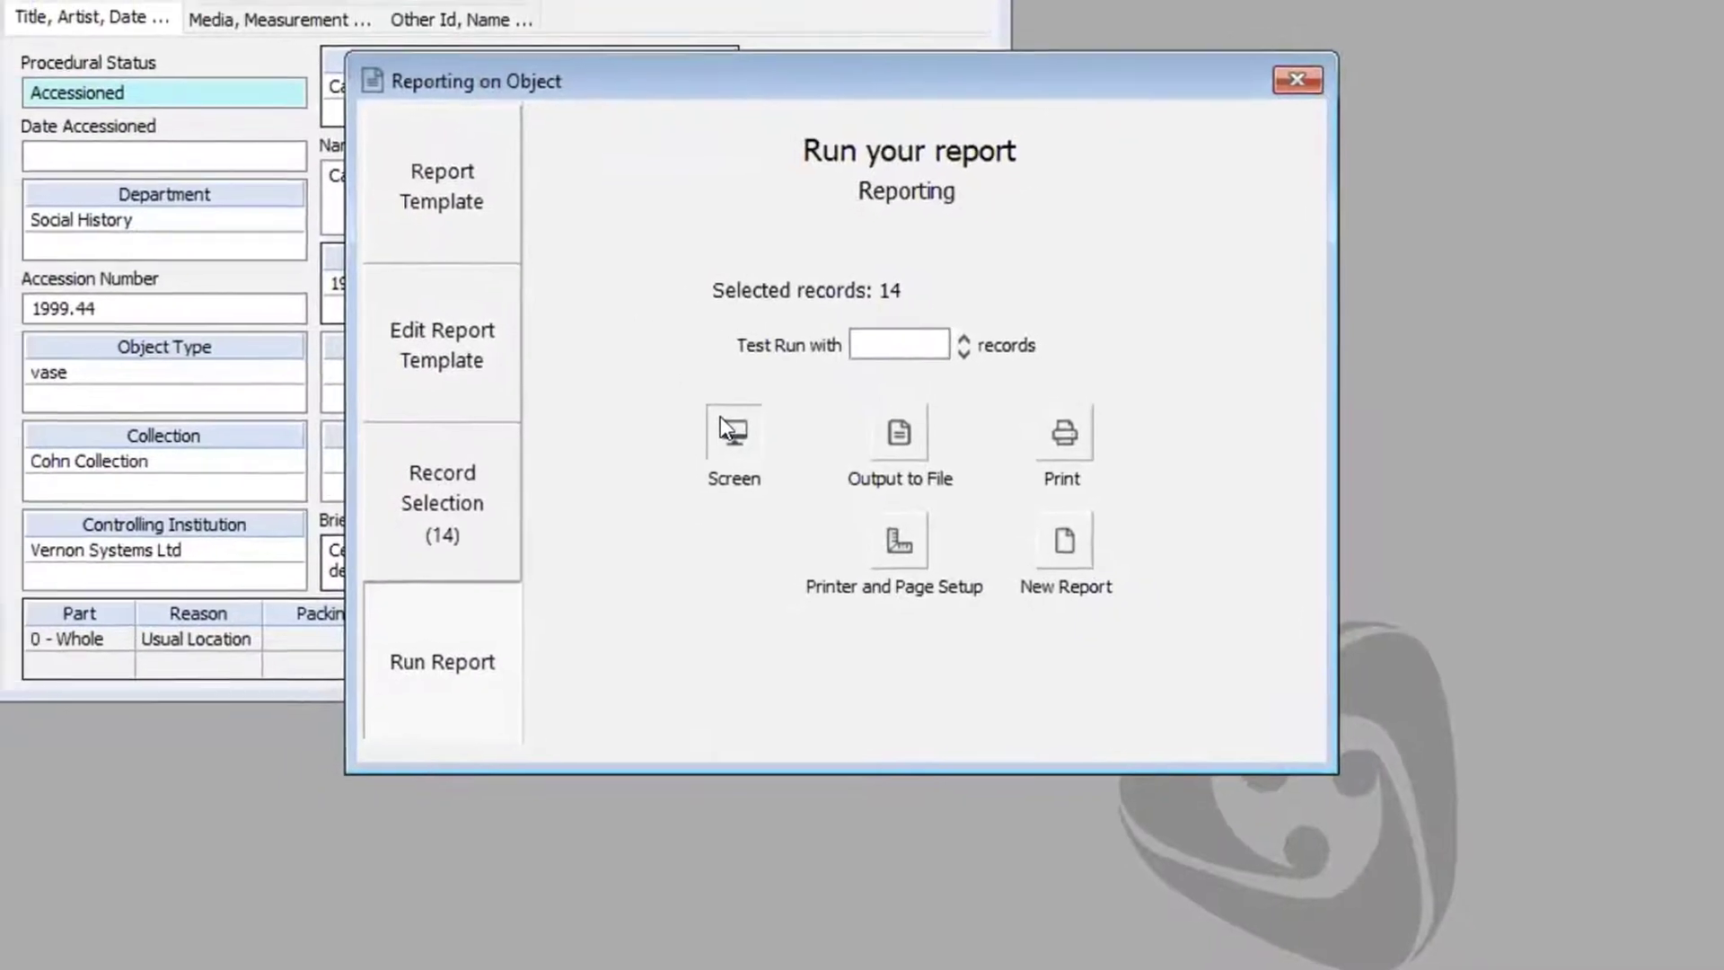
click(709, 420)
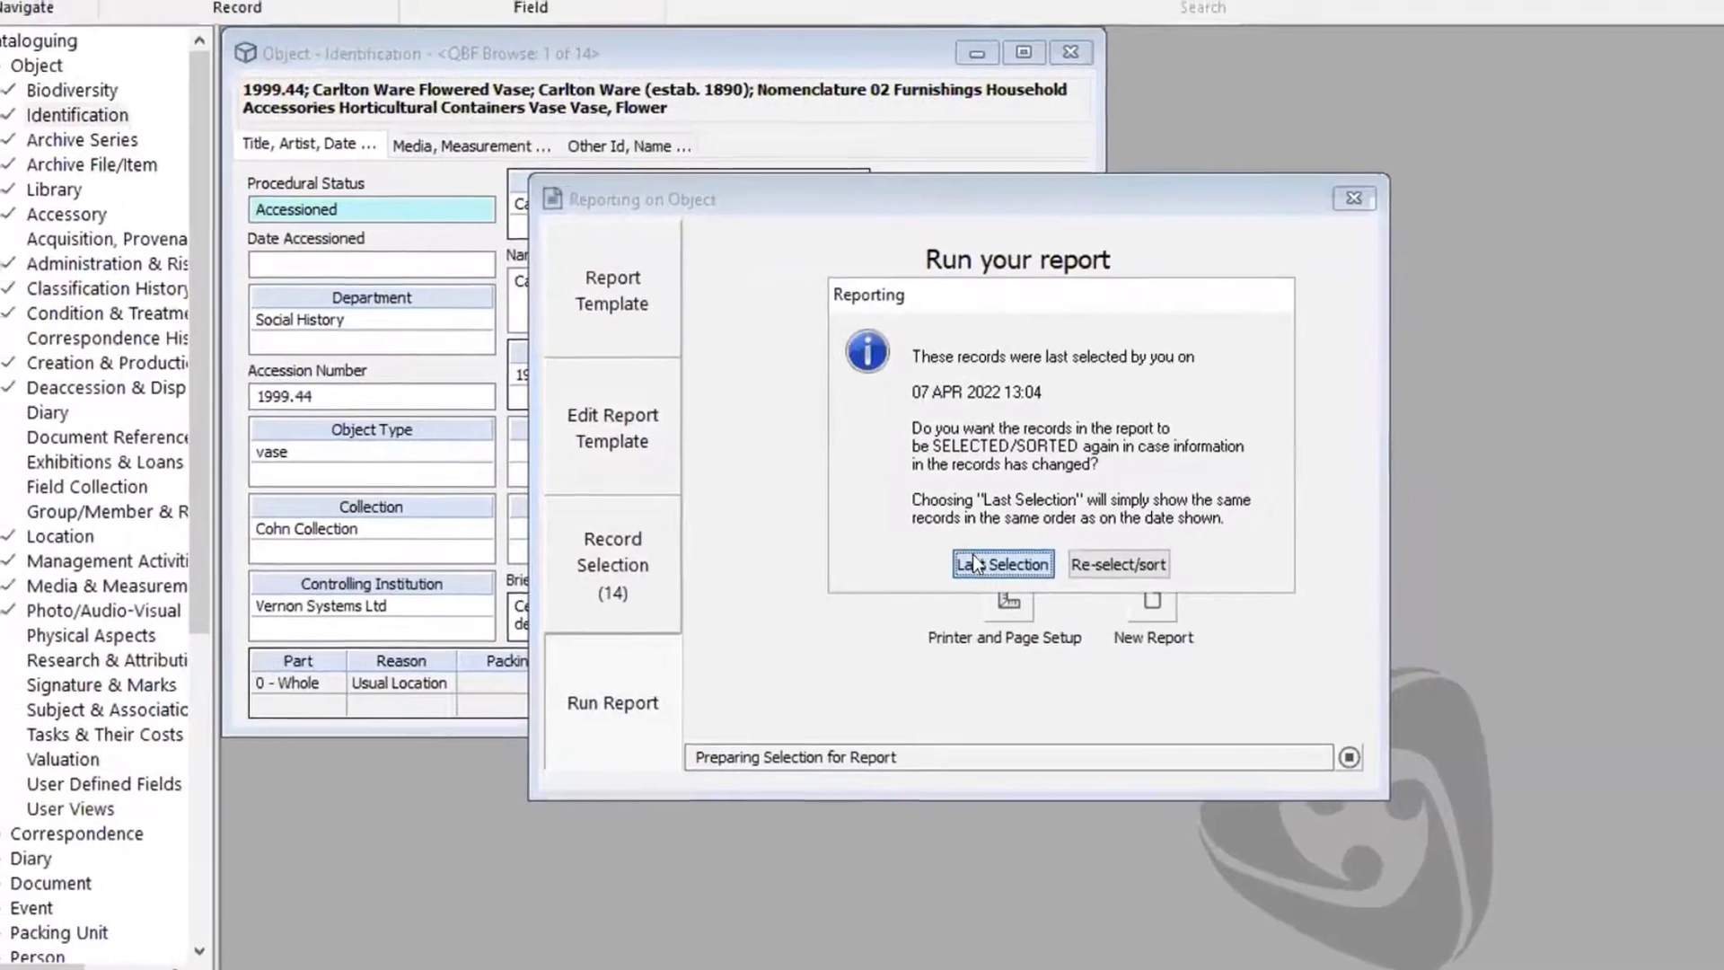
click(980, 570)
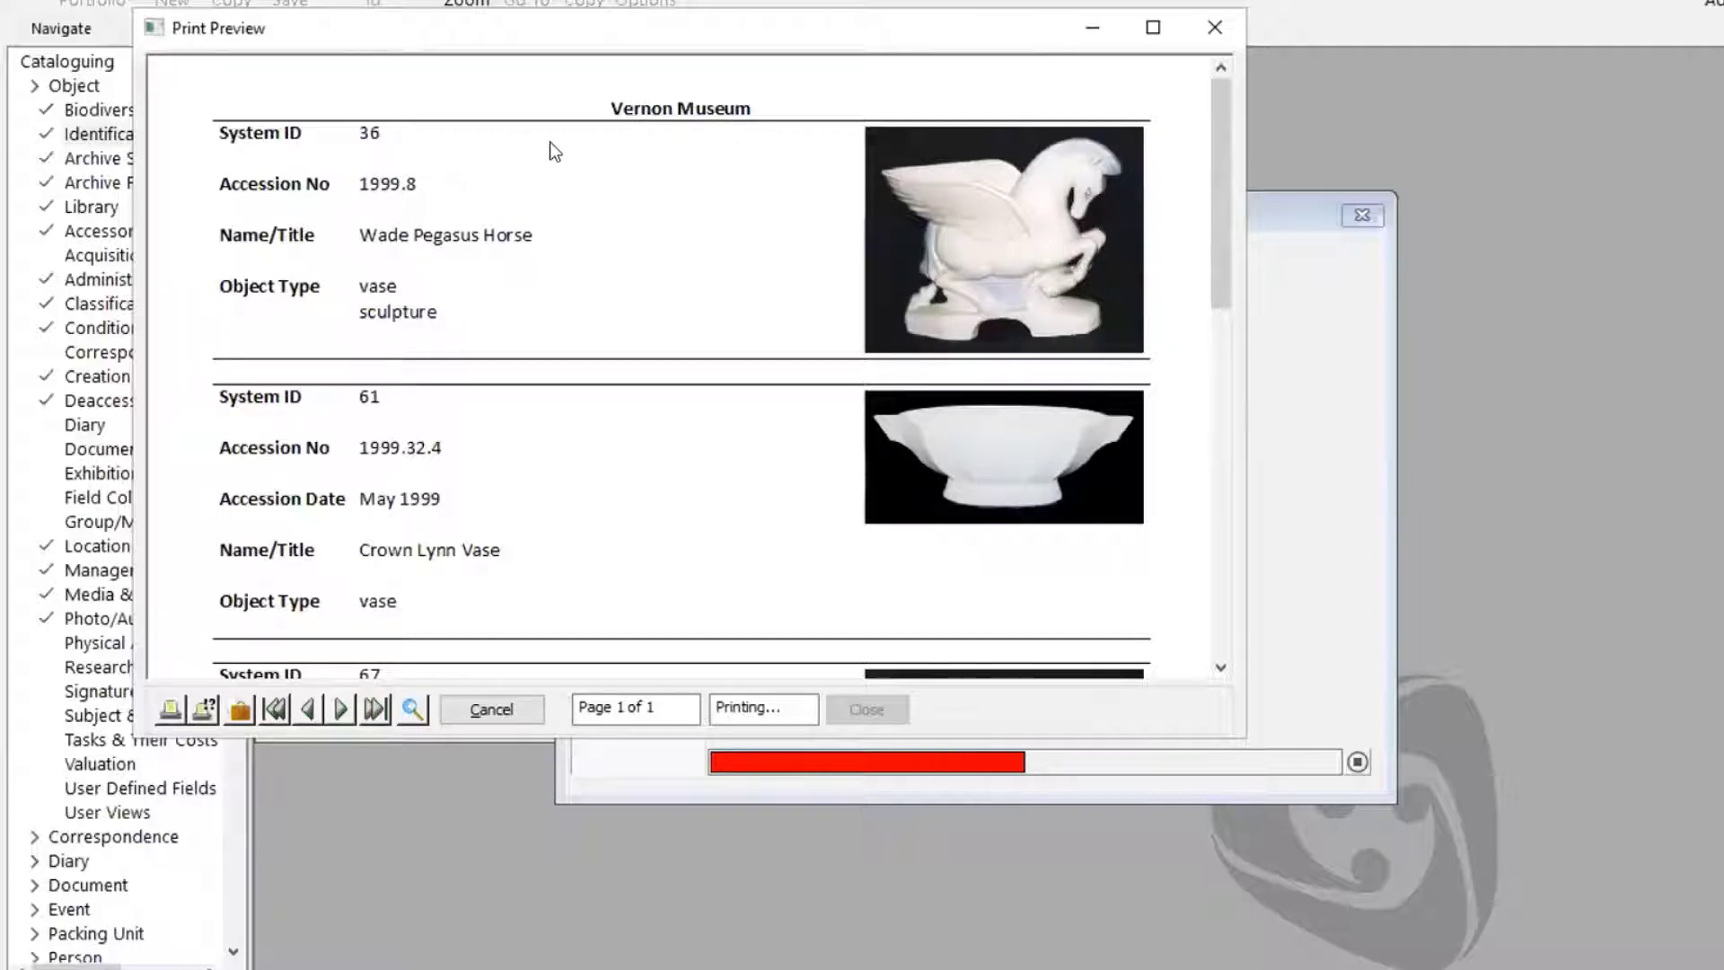
- Scroll through the four-page print preview of object records and their images
drag(1218, 126, 1212, 276)
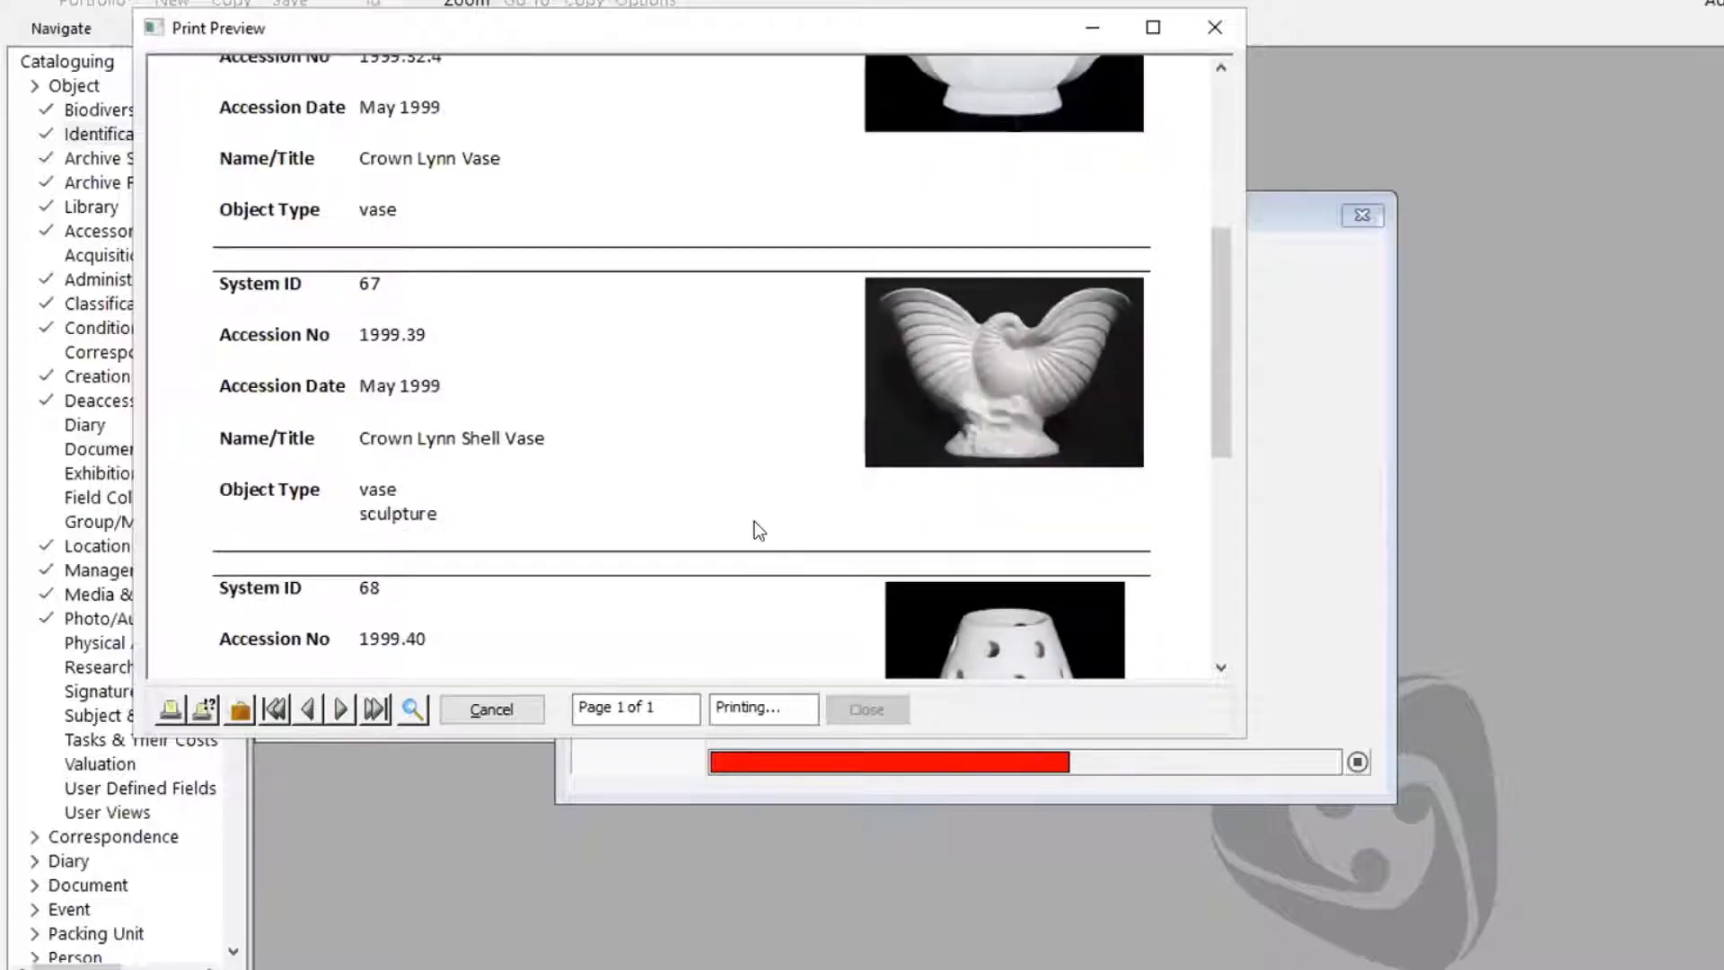
scroll(756, 525, down, 1)
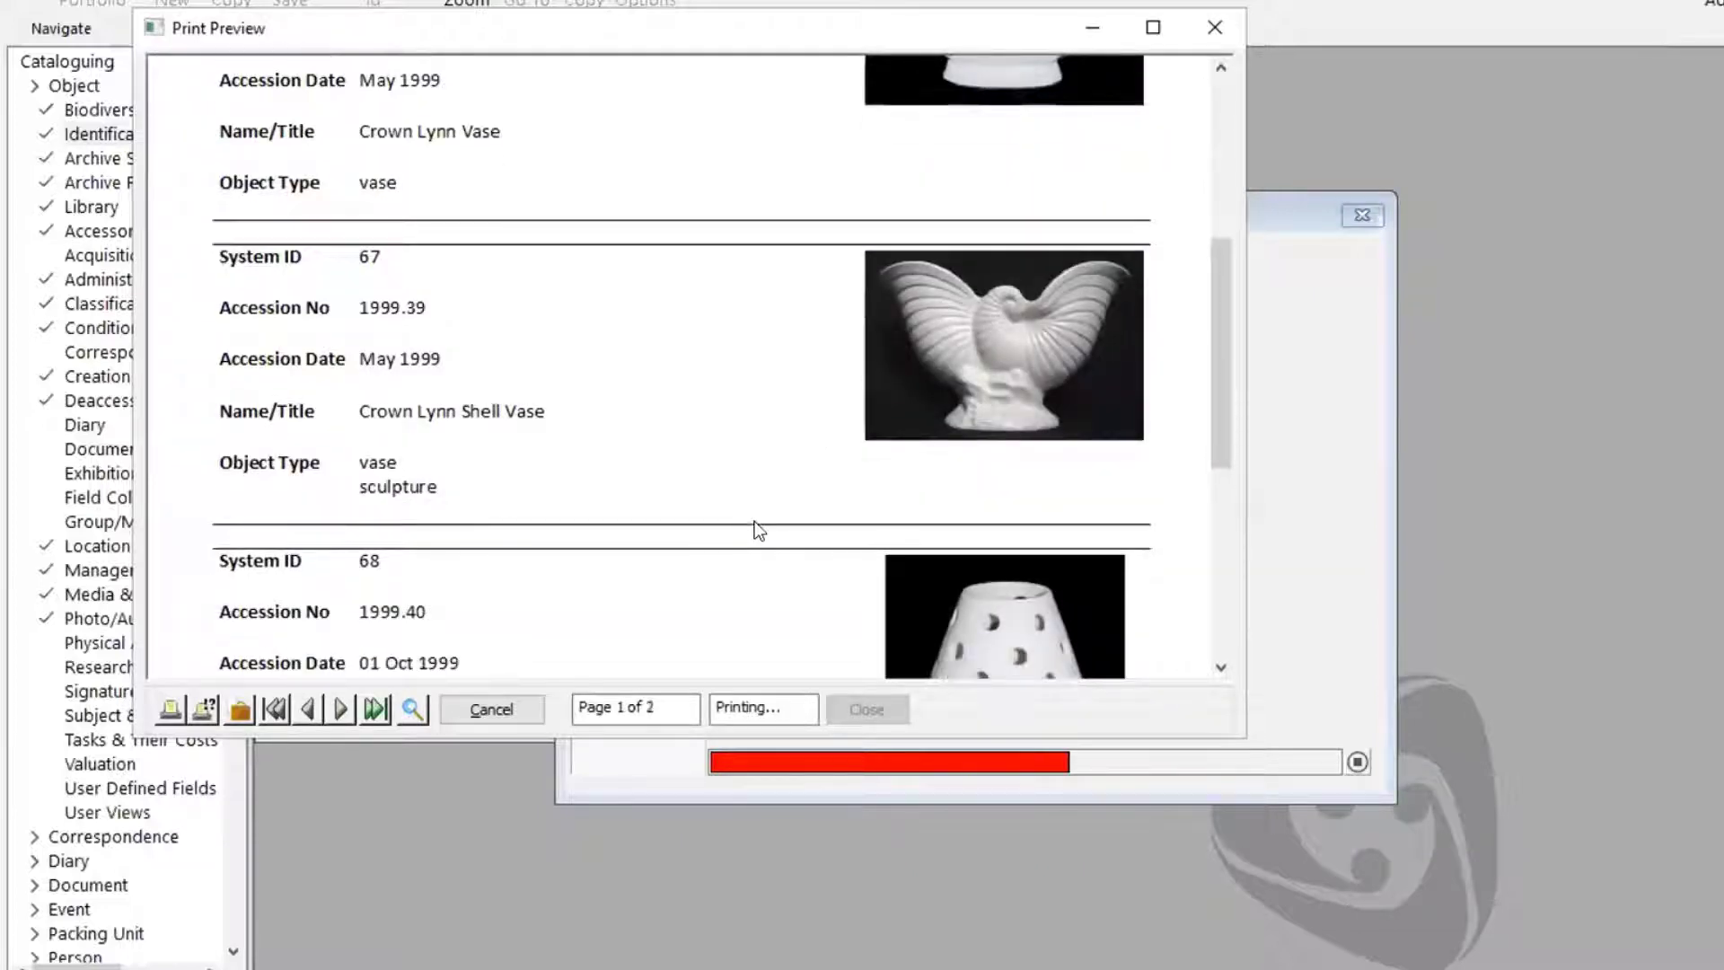
scroll(754, 521, down, 1)
scroll(754, 525, down, 2)
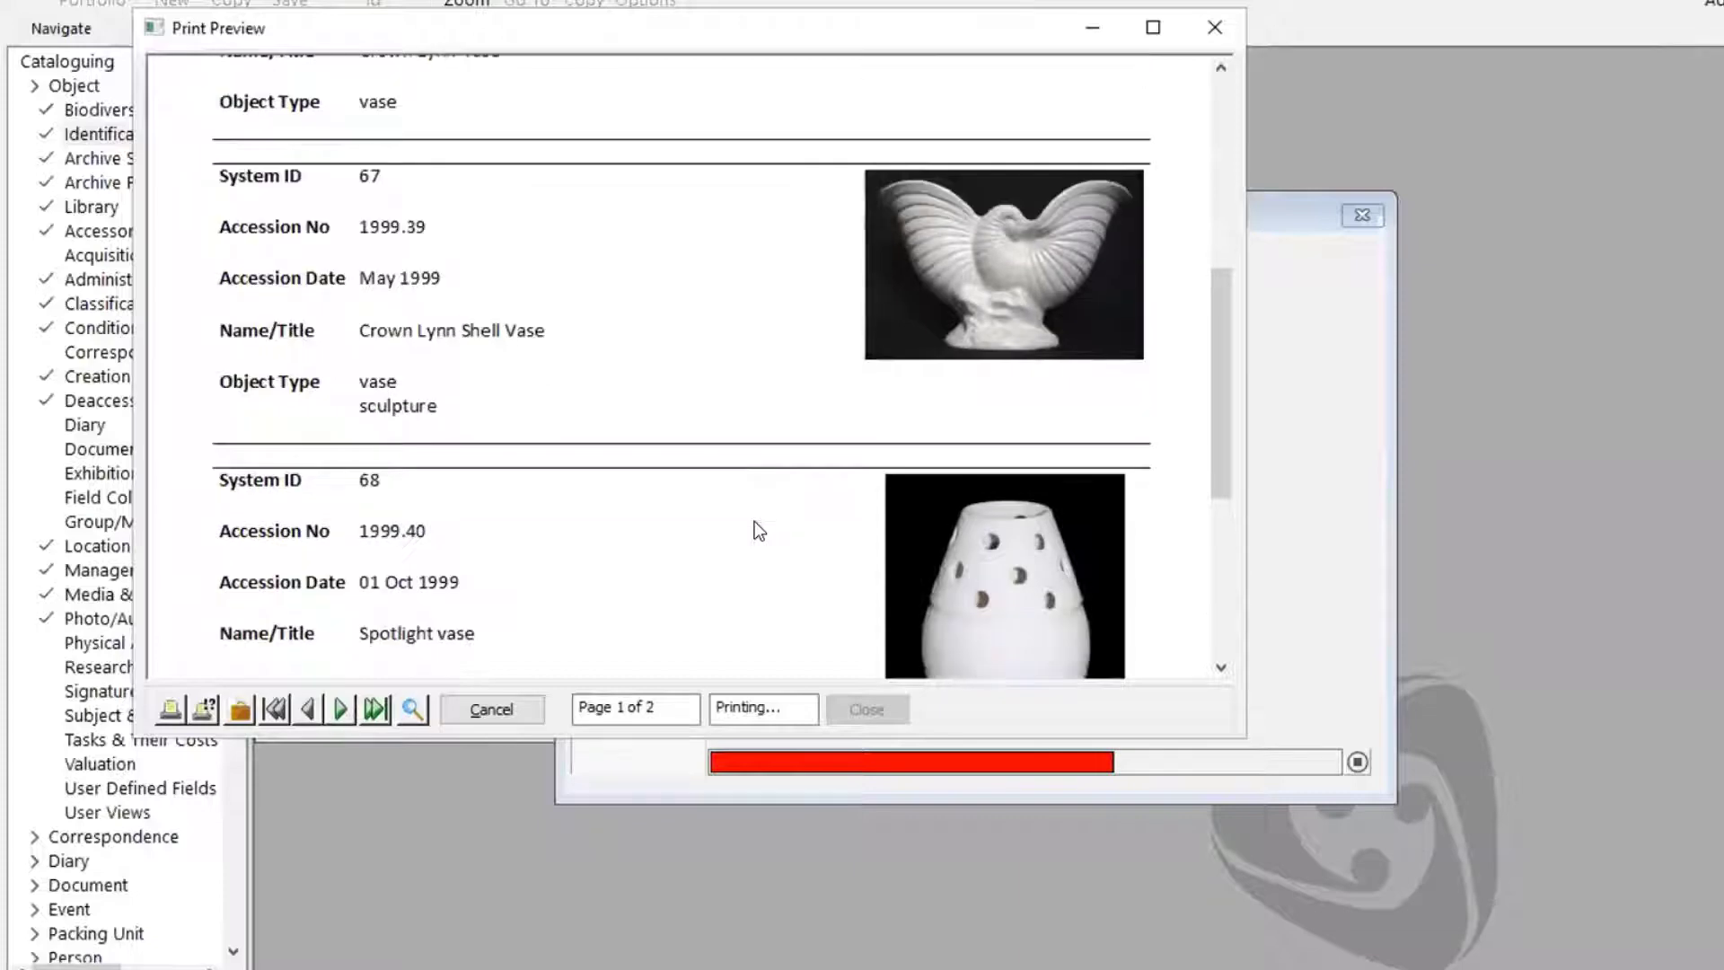
scroll(754, 525, down, 1)
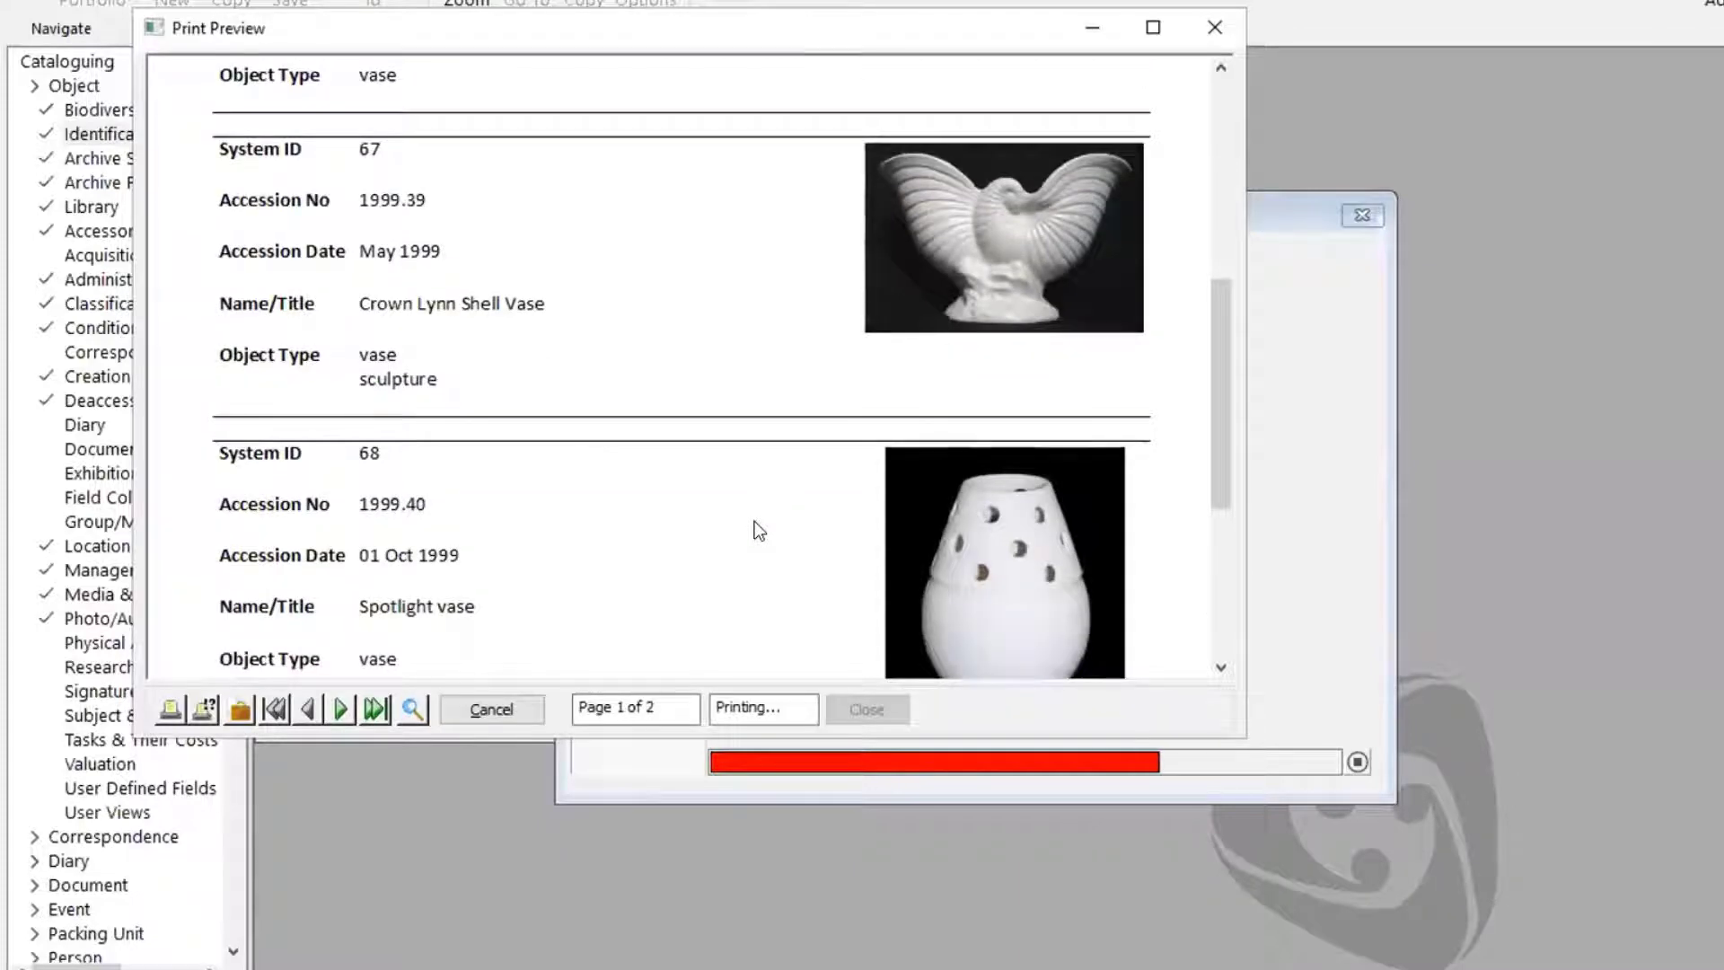
scroll(754, 525, down, 1)
scroll(754, 530, down, 1)
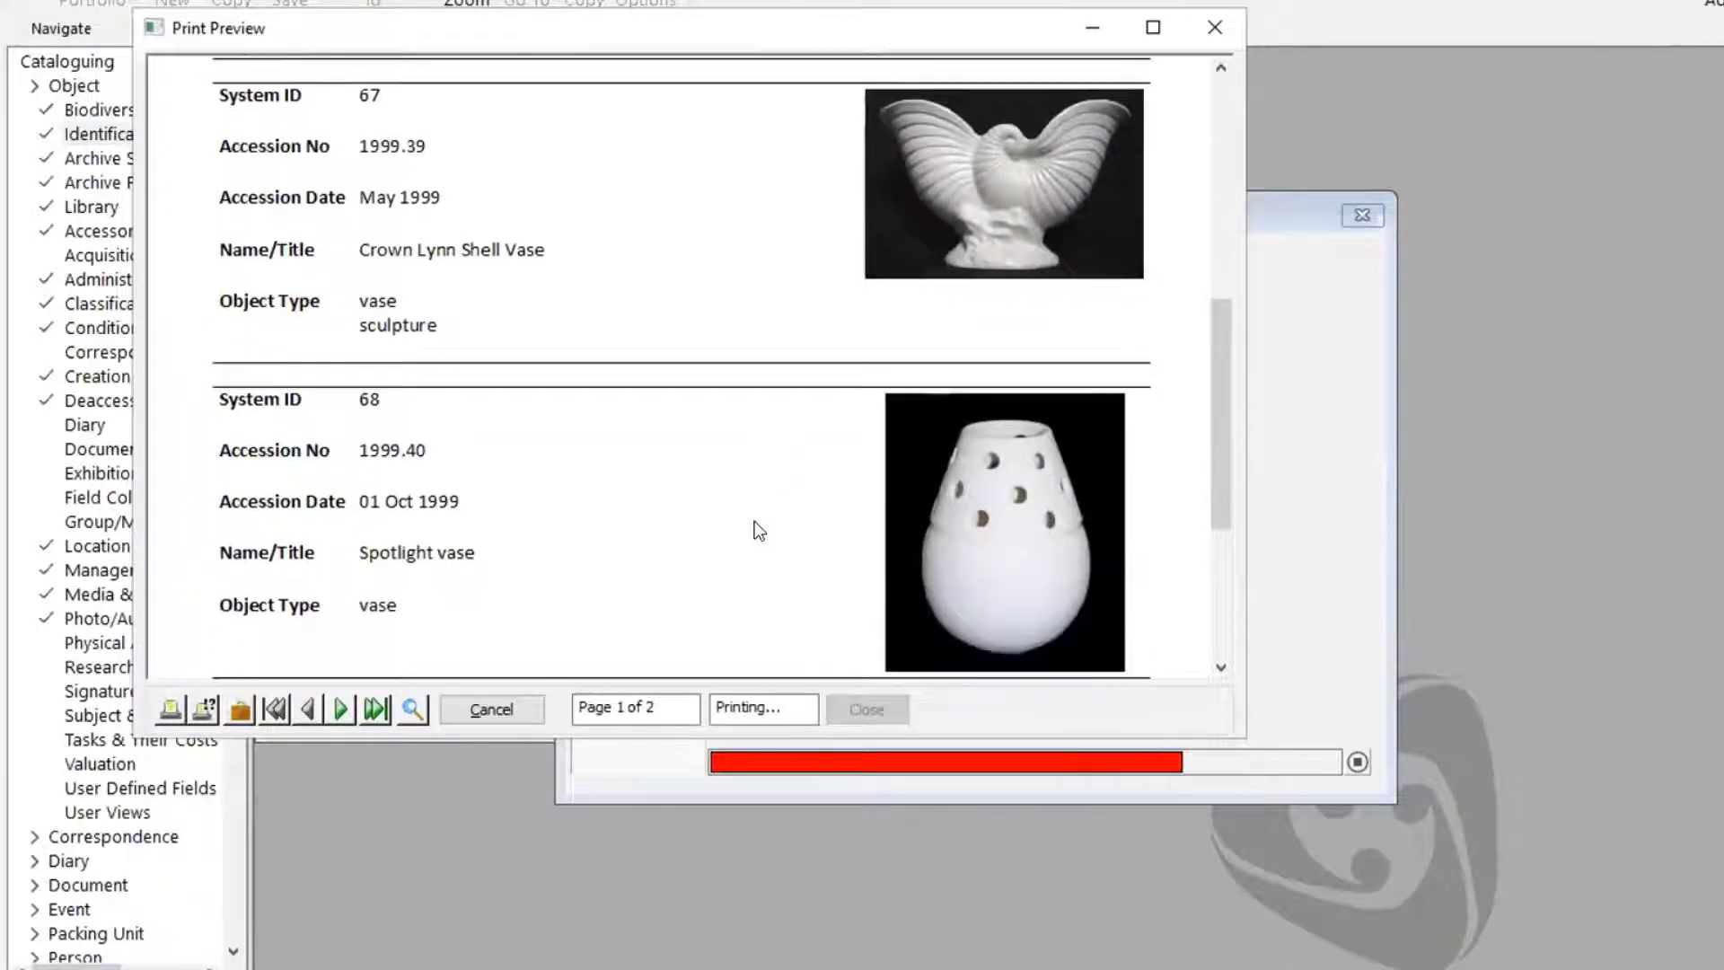
scroll(759, 530, down, 1)
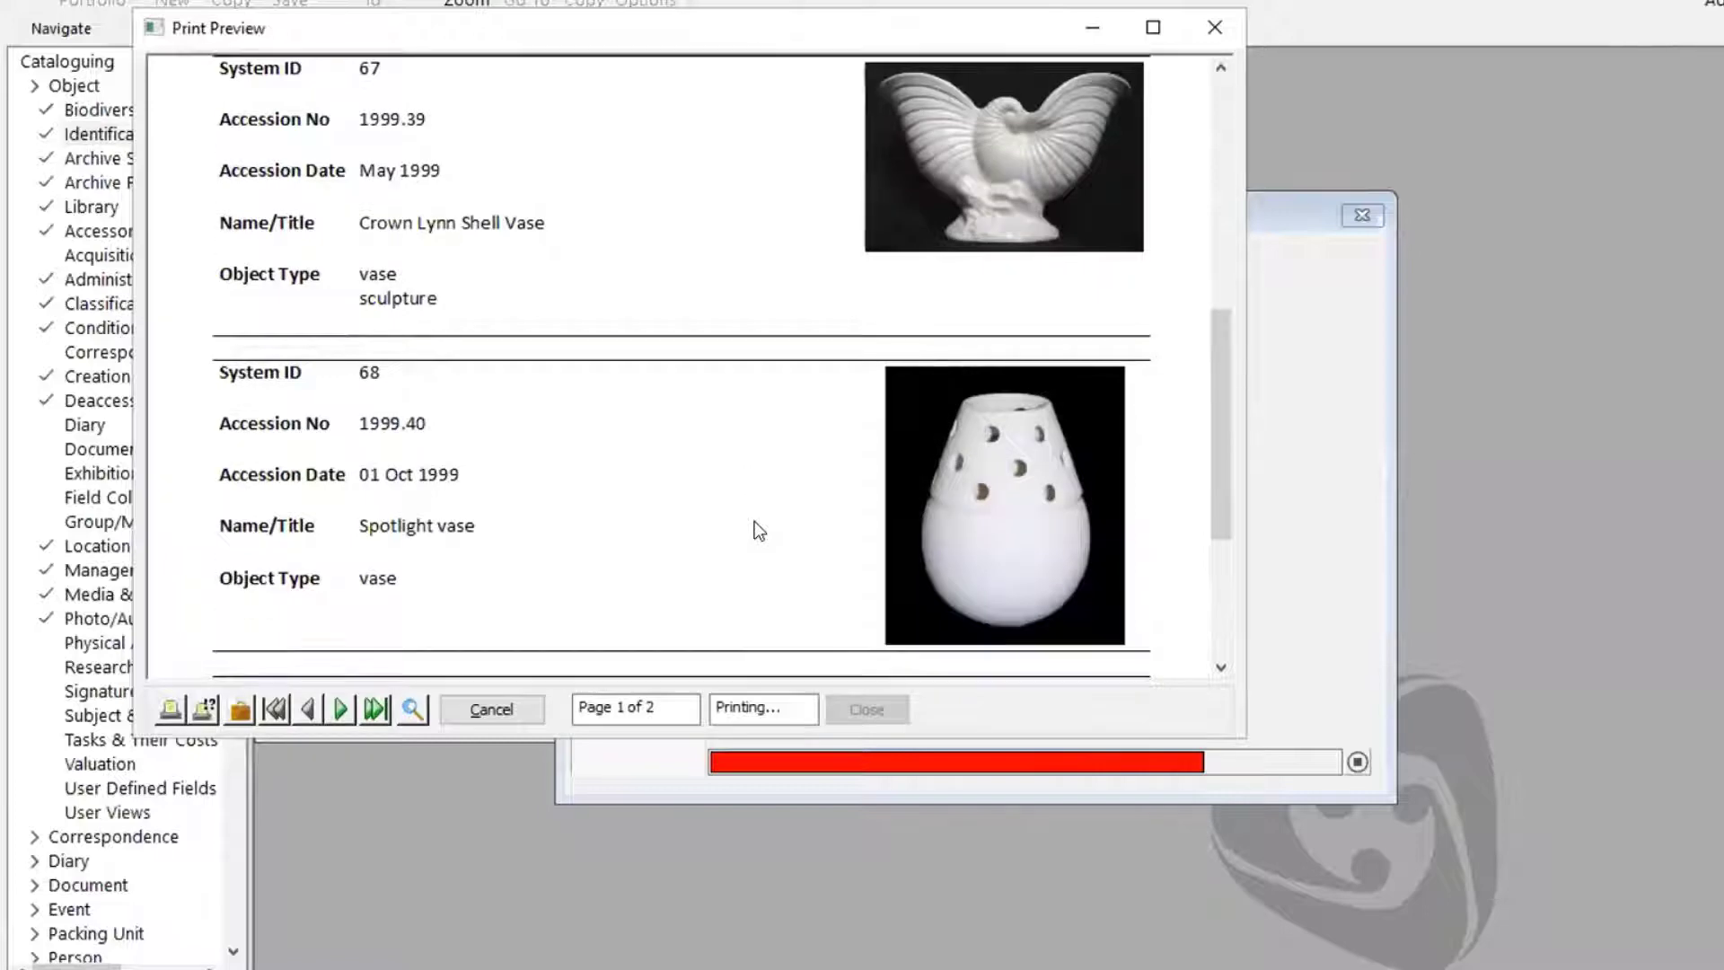
scroll(759, 531, down, 2)
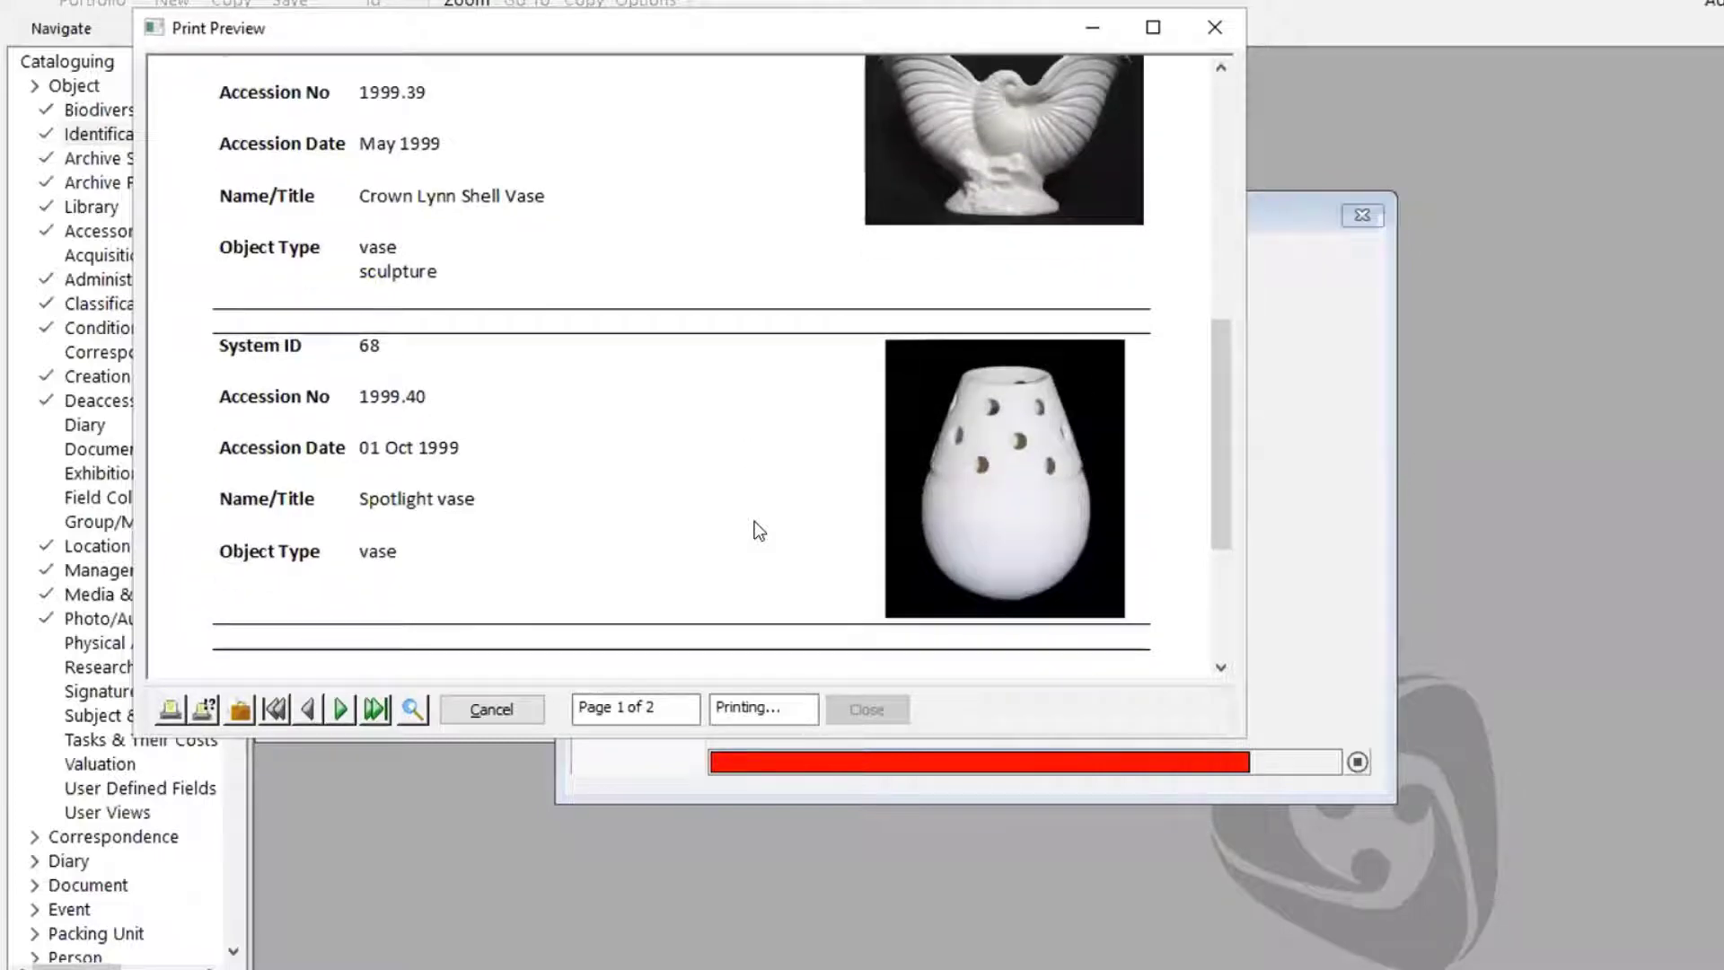
scroll(759, 531, down, 2)
scroll(754, 522, down, 1)
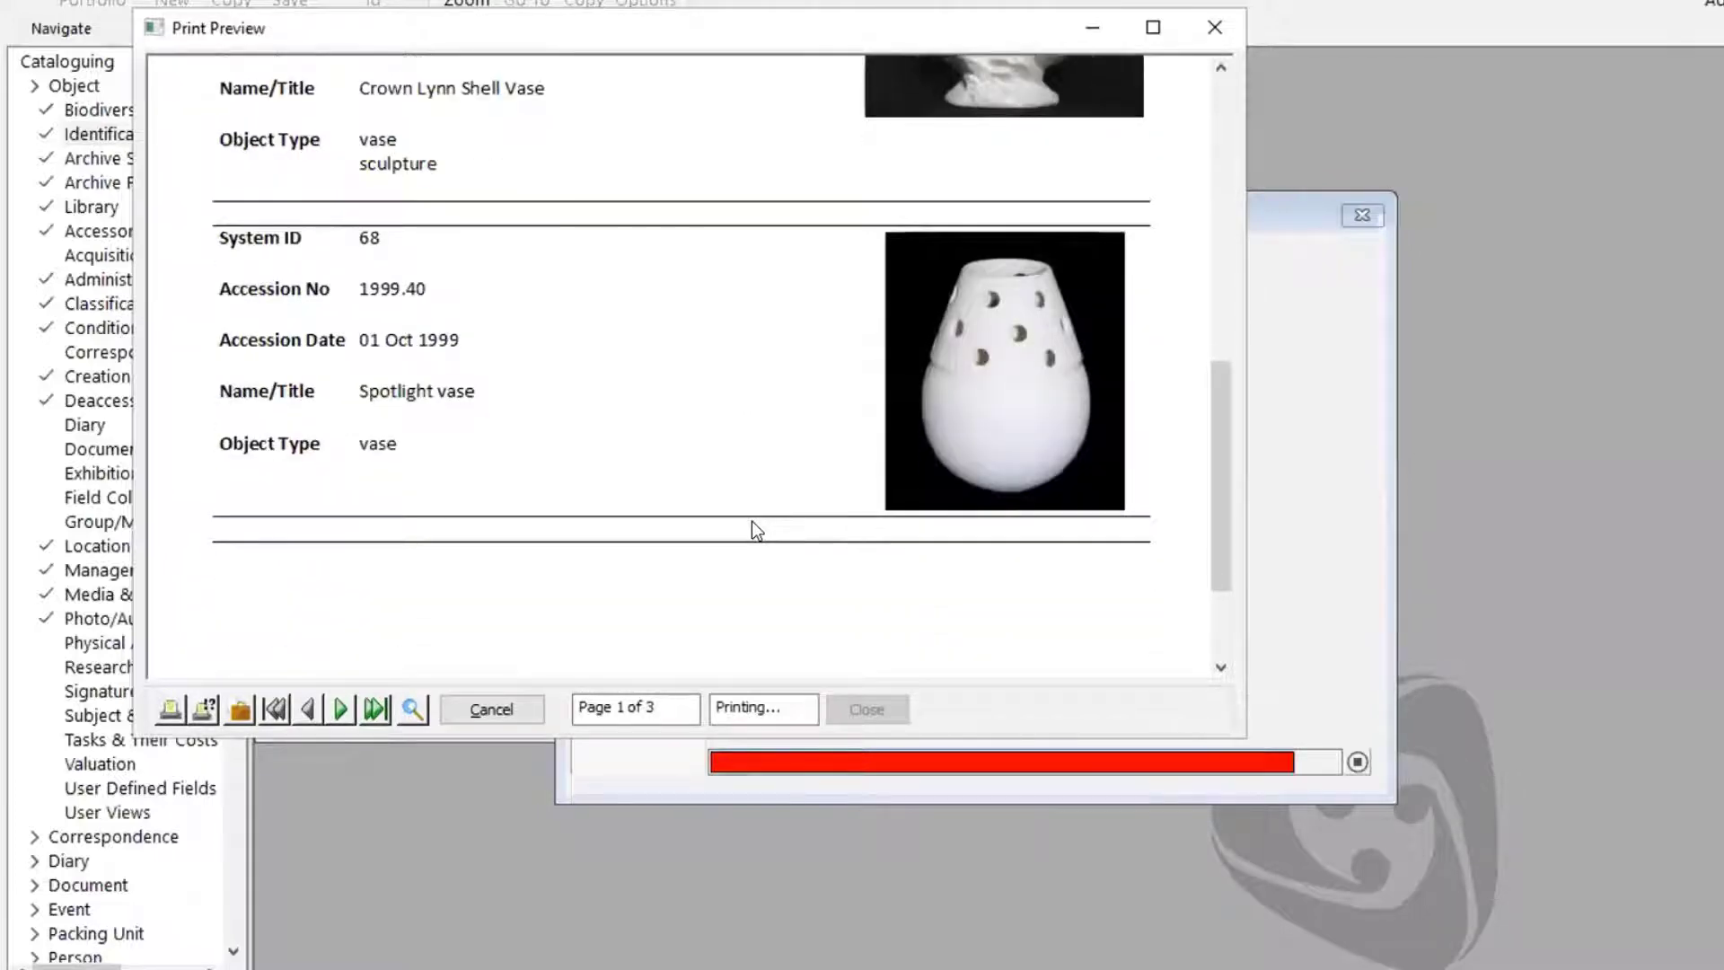
scroll(1232, 396, down, 1)
scroll(1232, 397, down, 4)
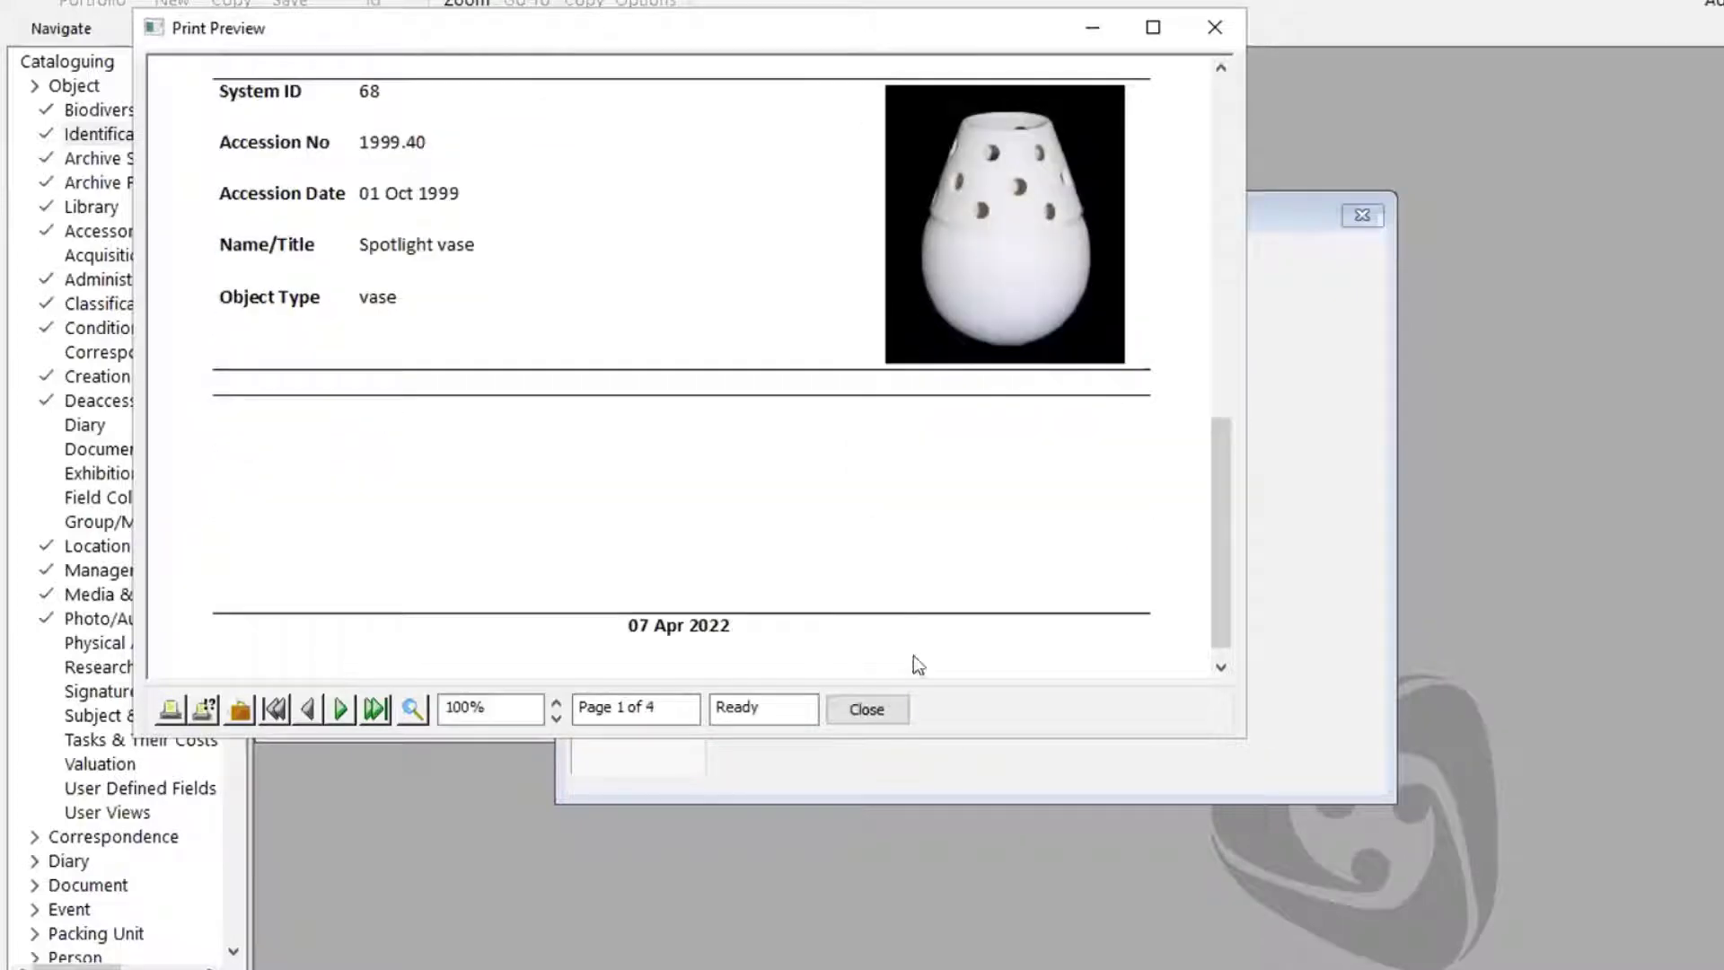
- Close the preview and save the template as 'Listing - Down the Page - Object Review'
click(1214, 28)
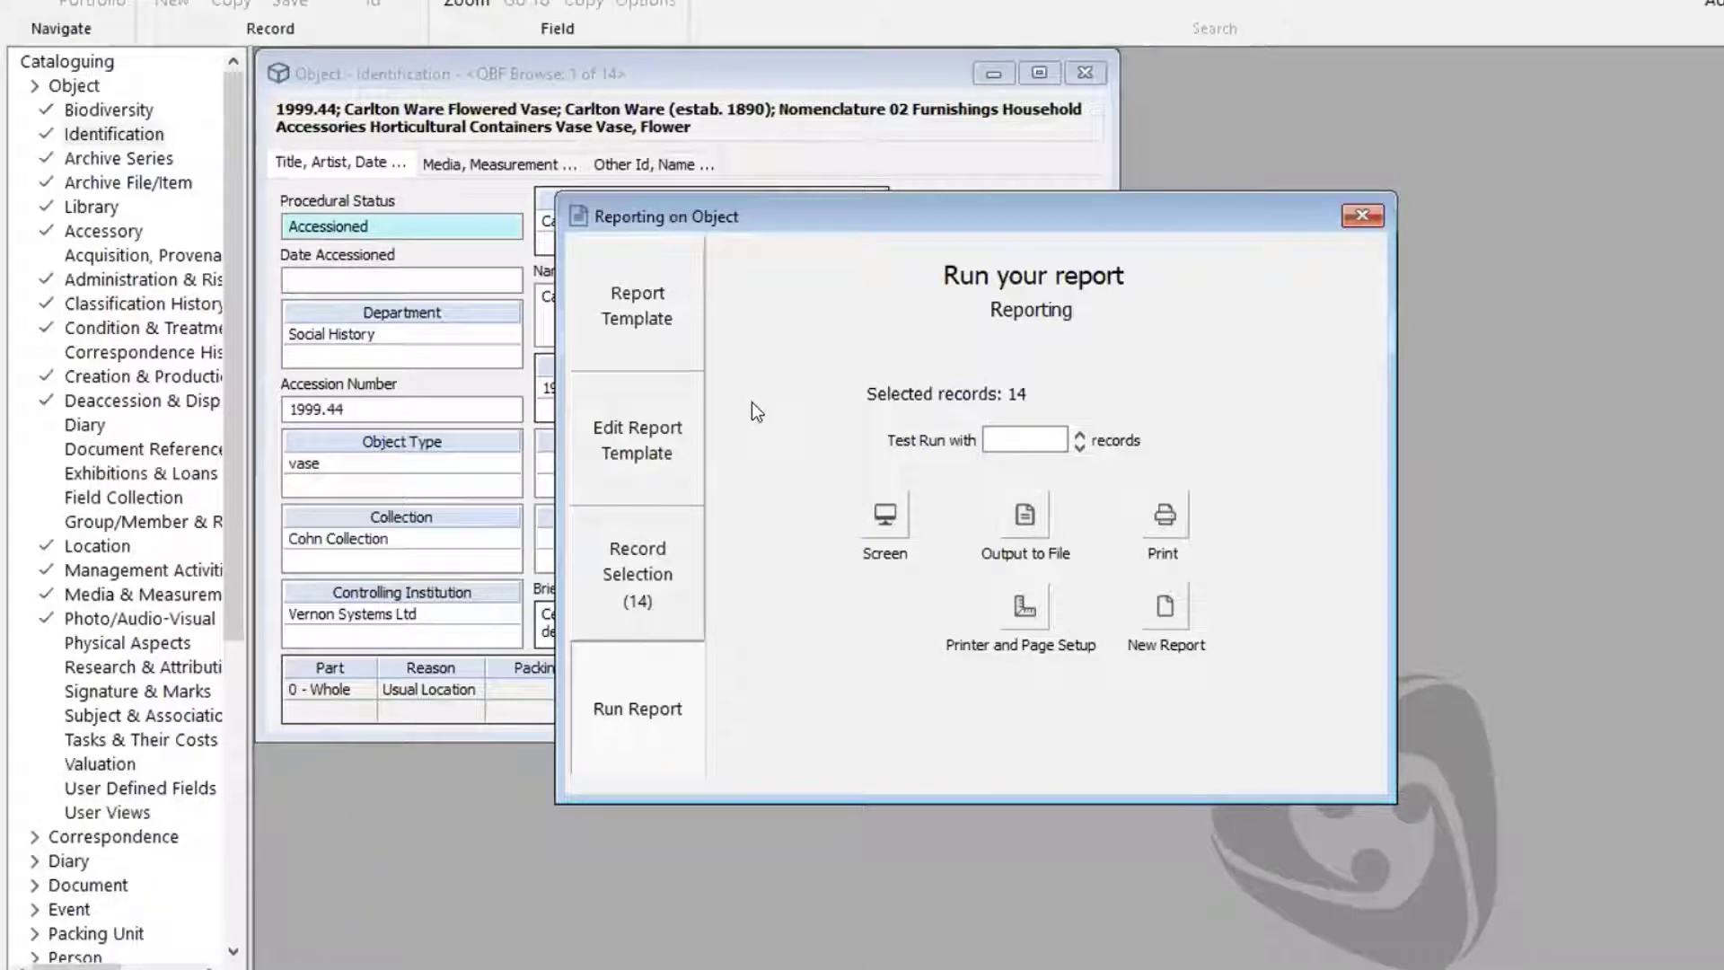
click(649, 428)
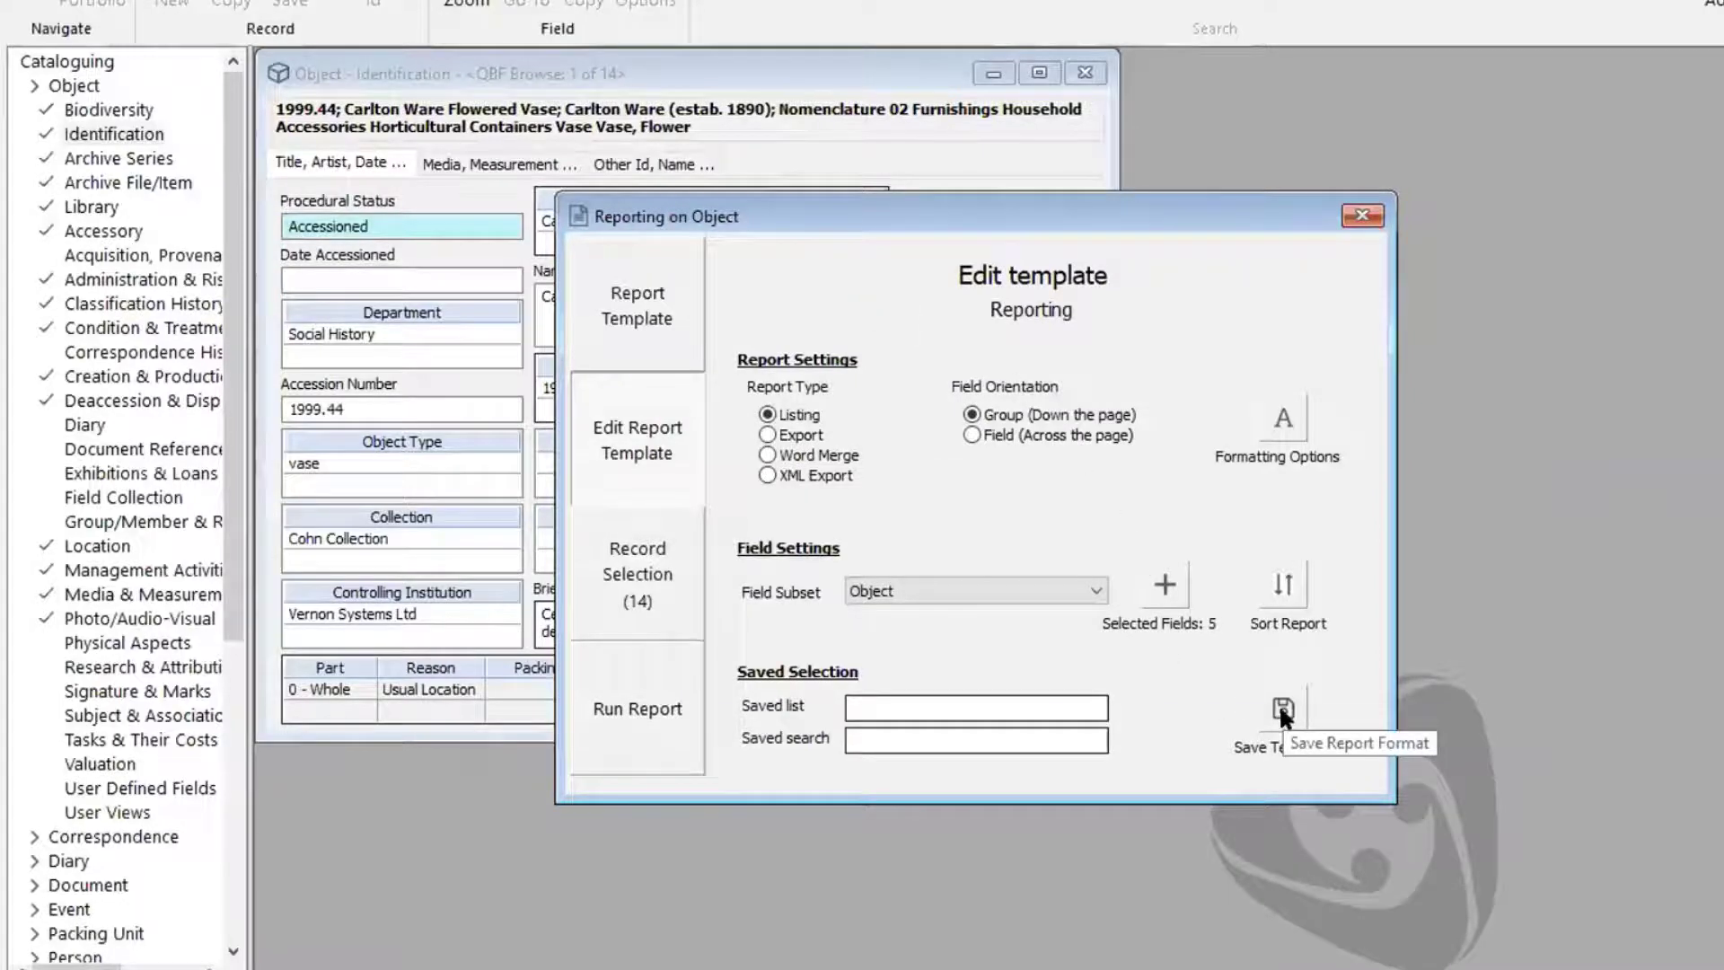
click(1279, 707)
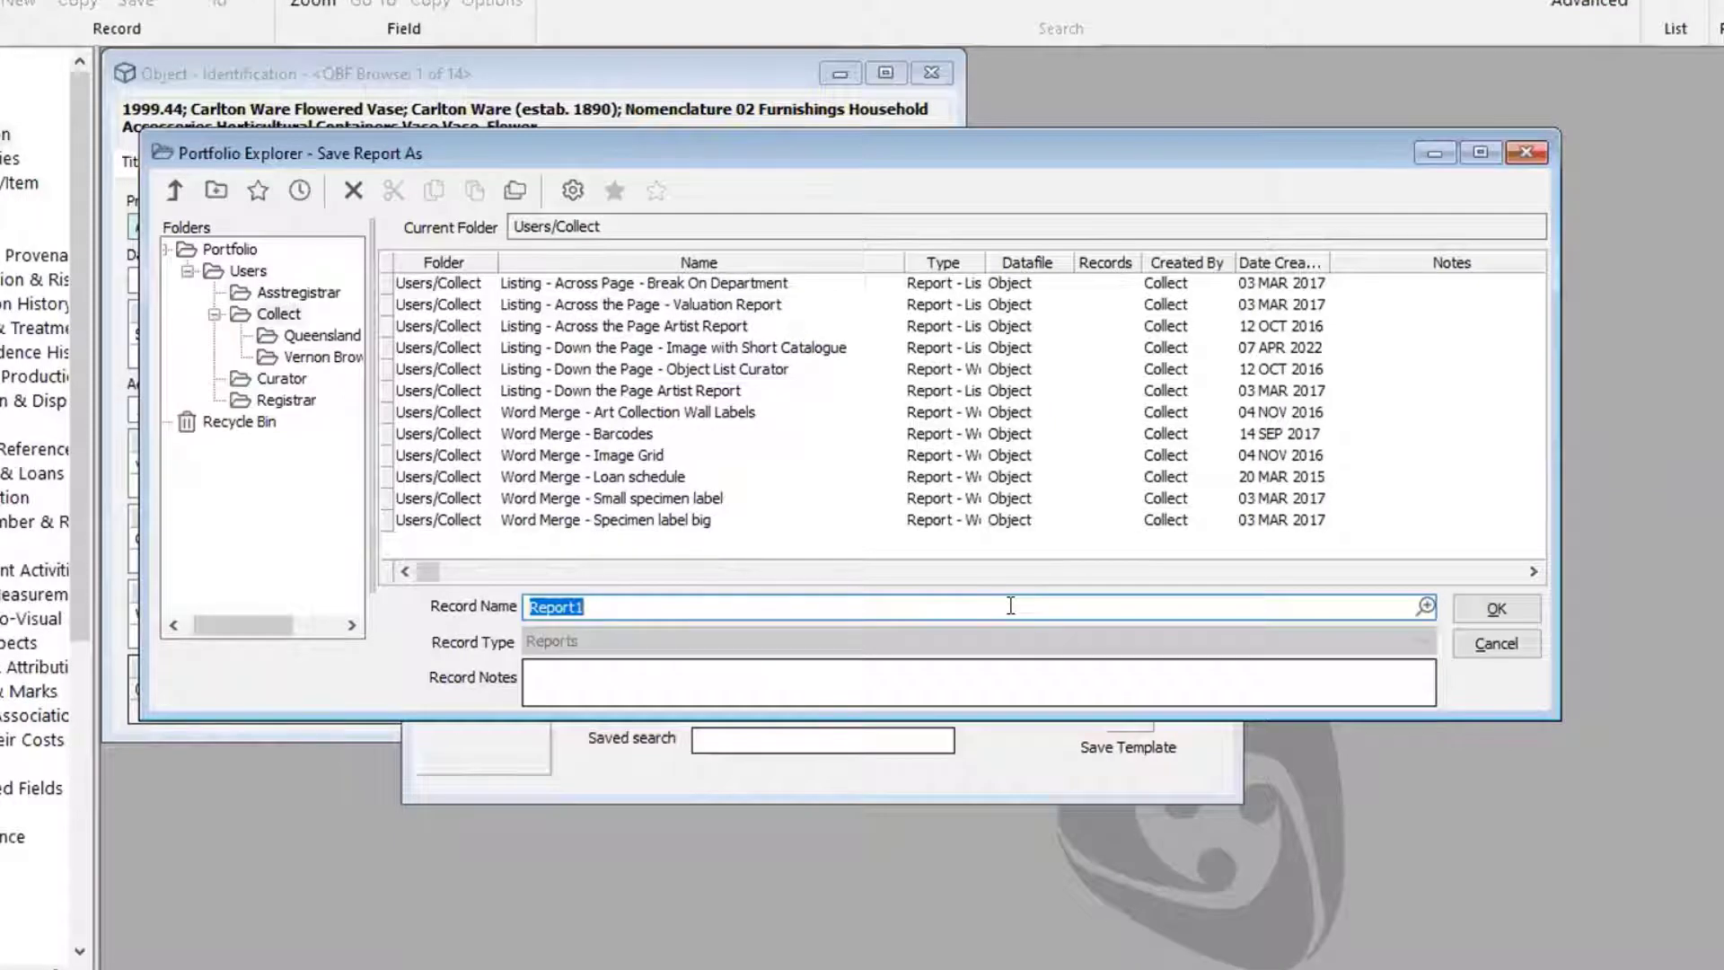
text(Listing - Down)
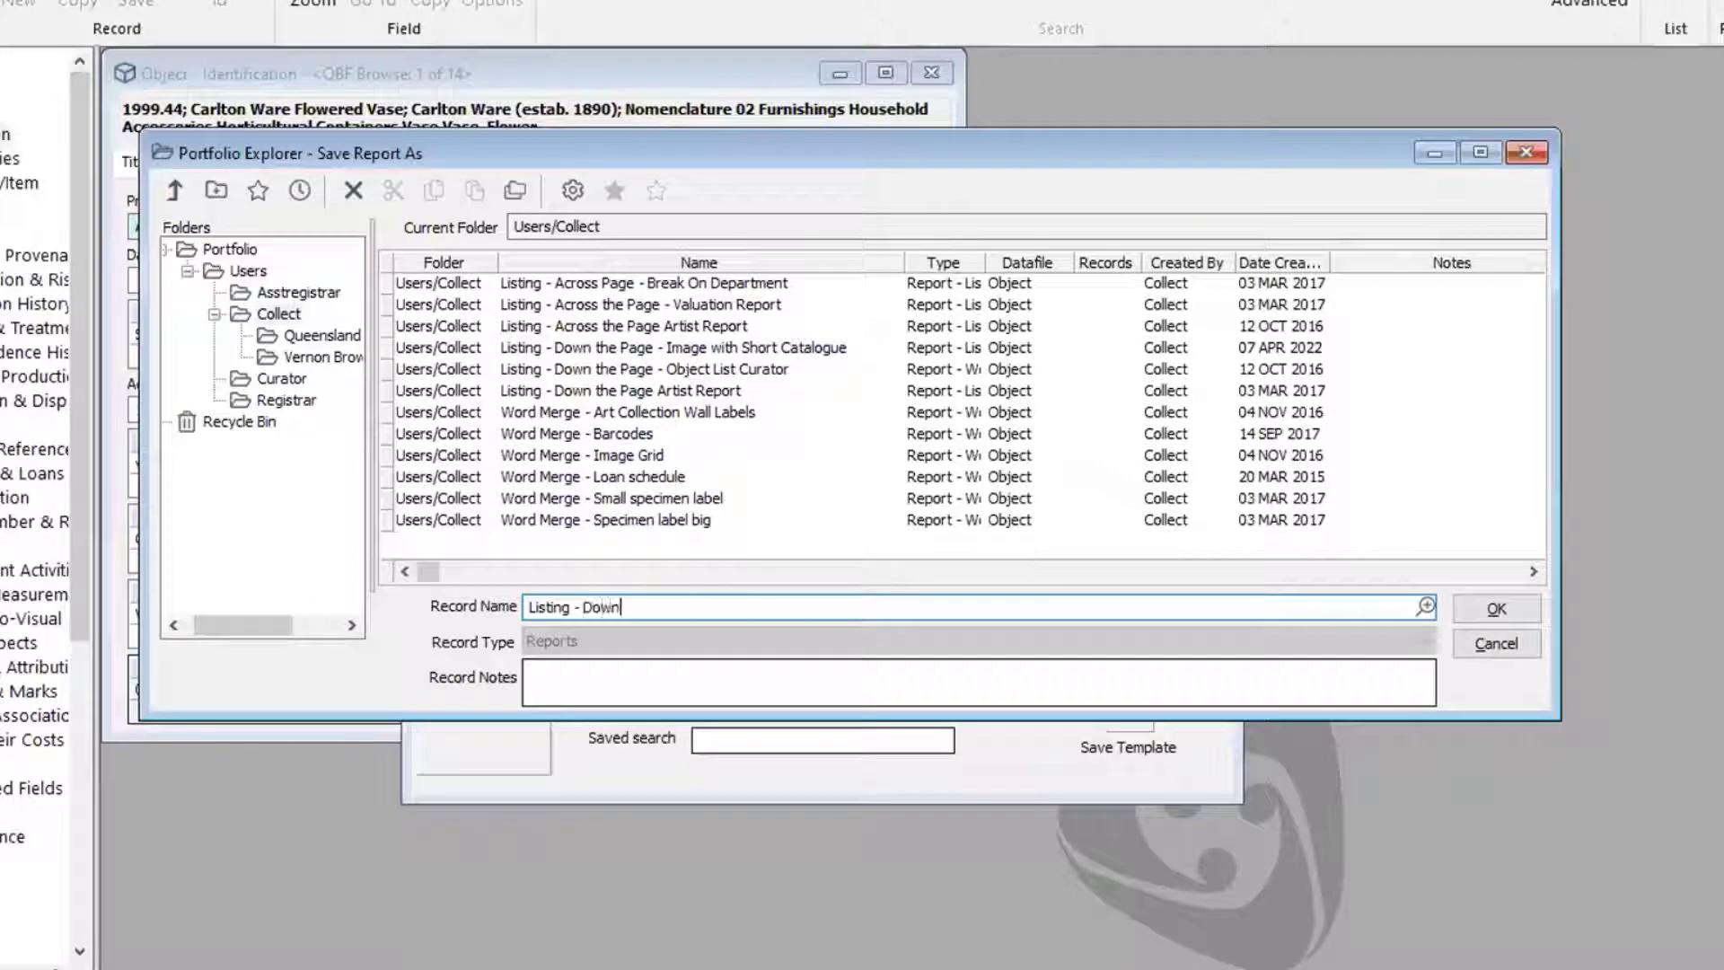
text( the Page- Object Review)
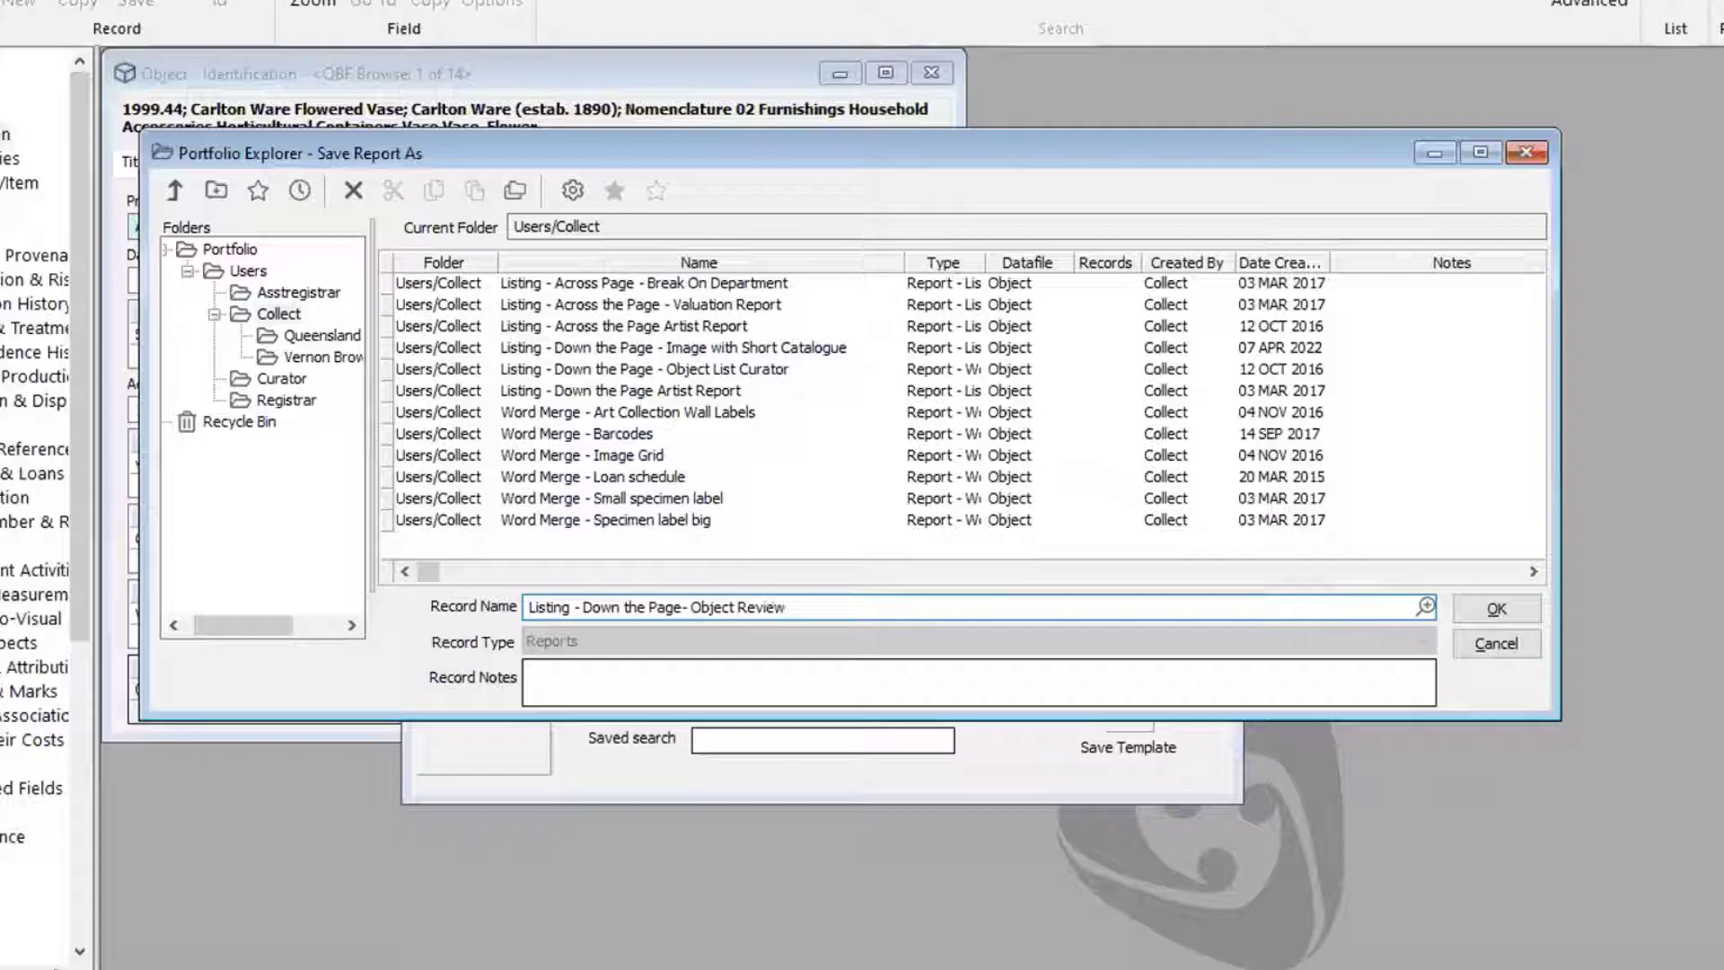
click(680, 607)
click(1481, 594)
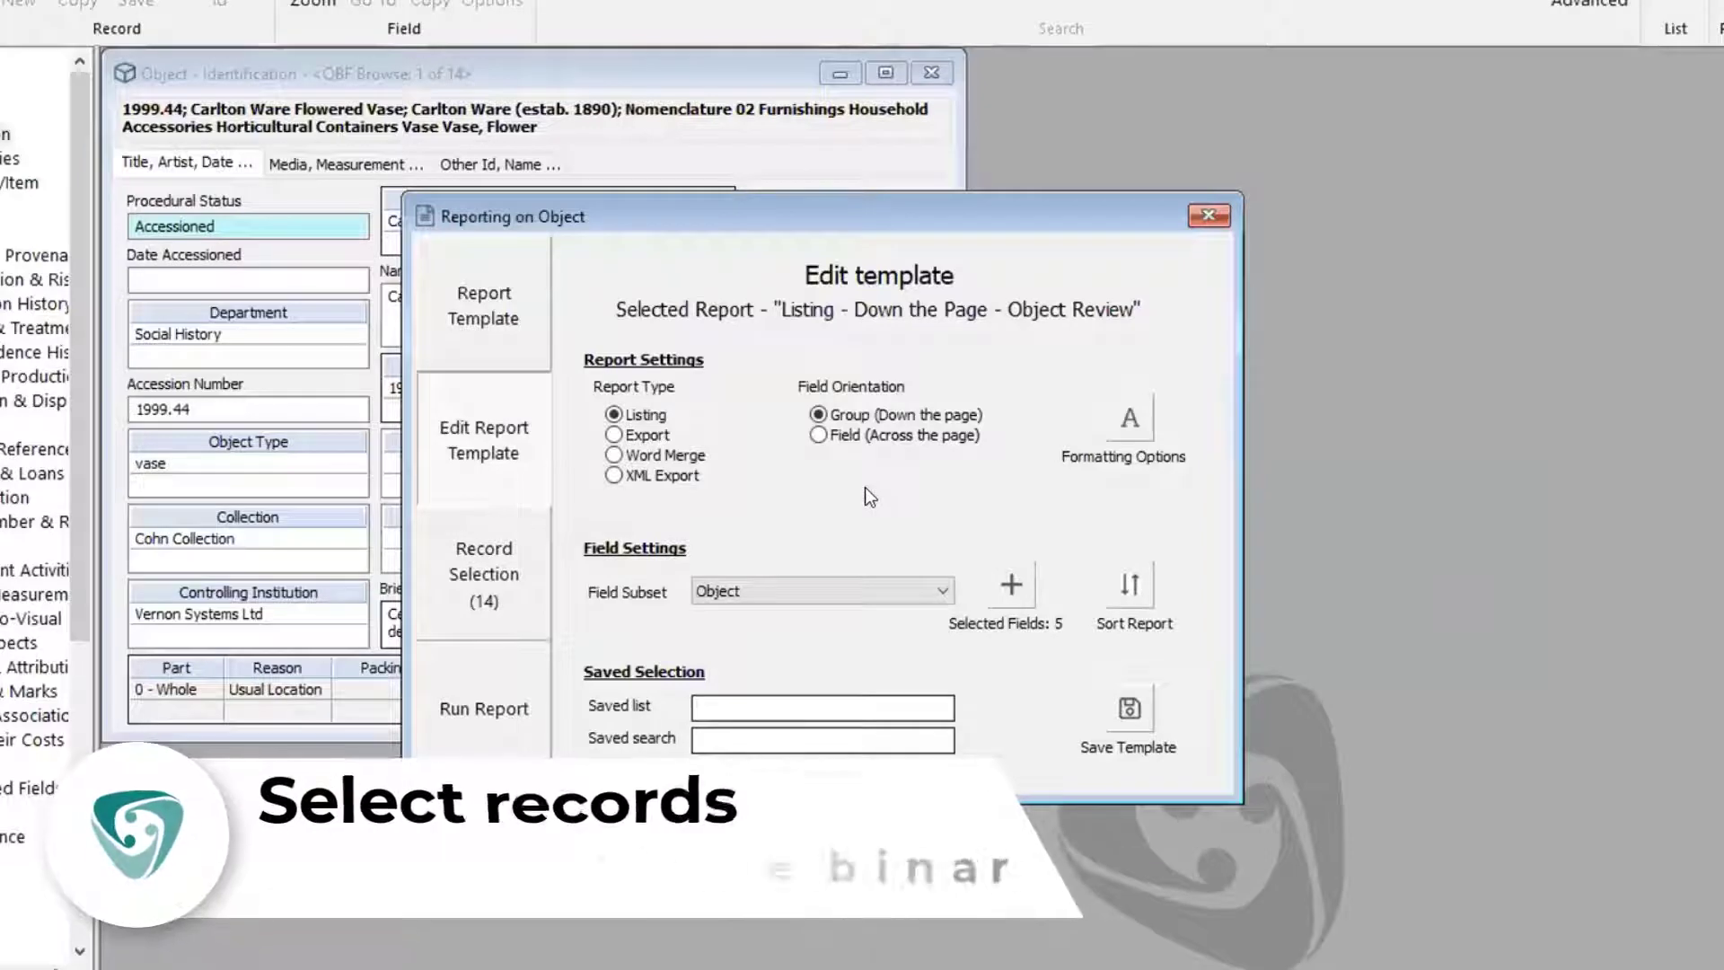
- Clear the 14-record selection so the report covers the Whole File
click(527, 574)
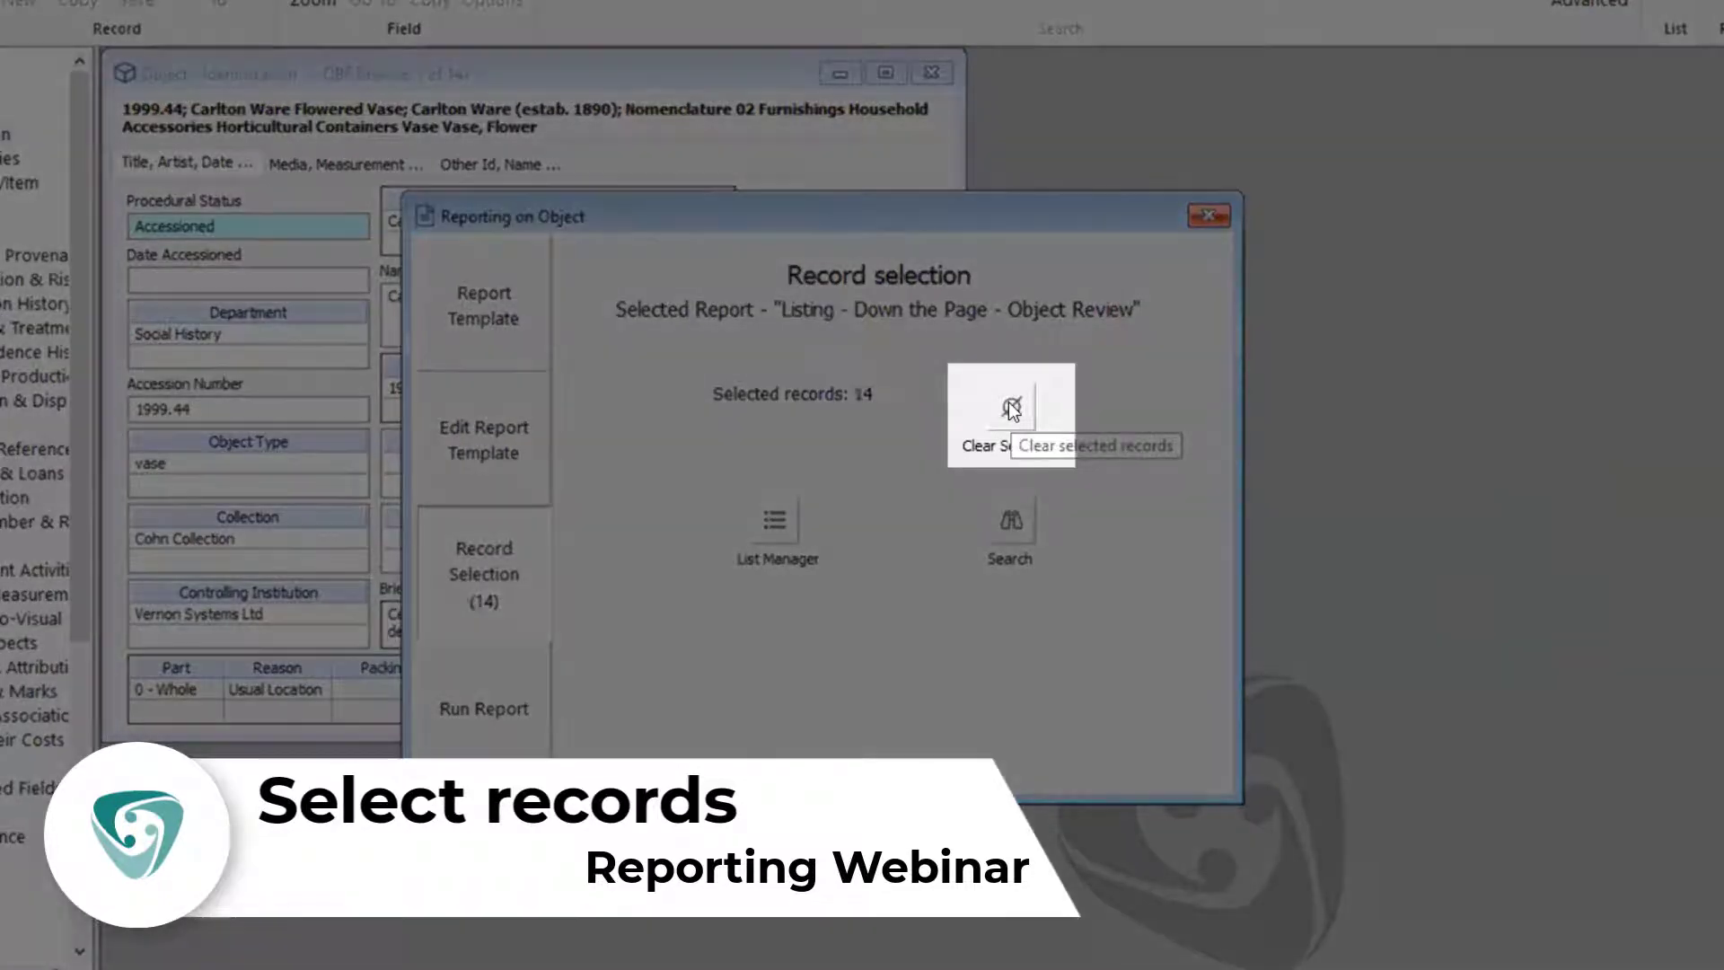
click(1012, 410)
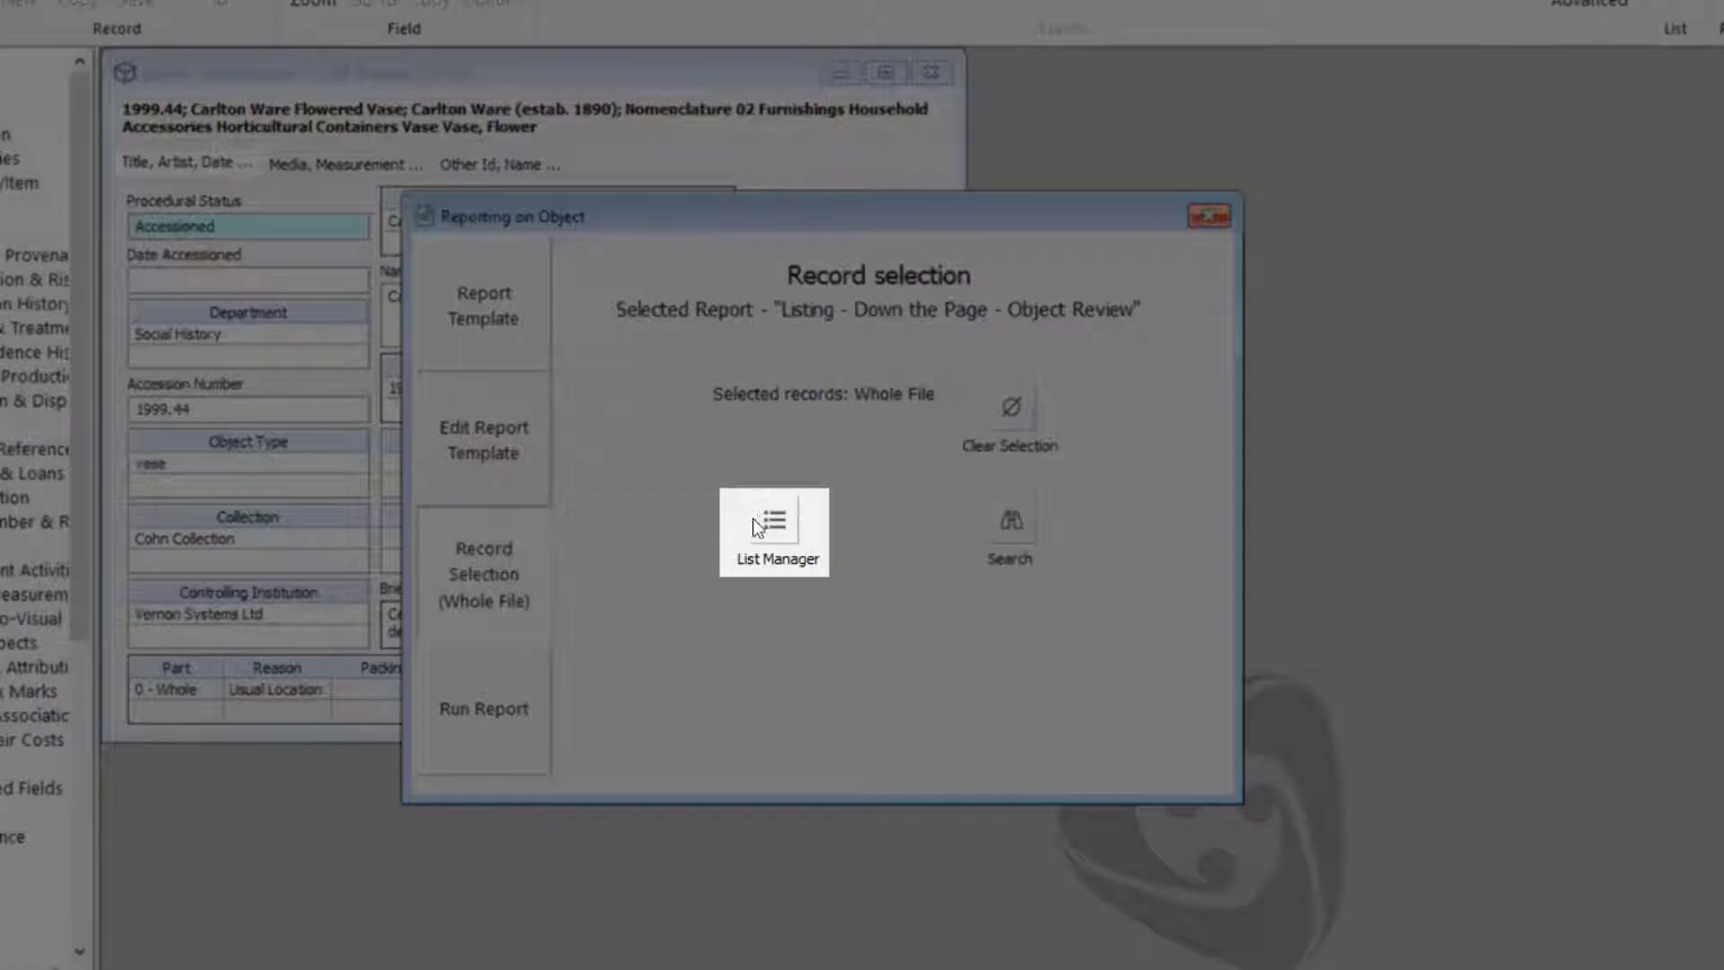
- Load the saved '20th Century Objects' list, selecting its 72 records for the report
click(763, 520)
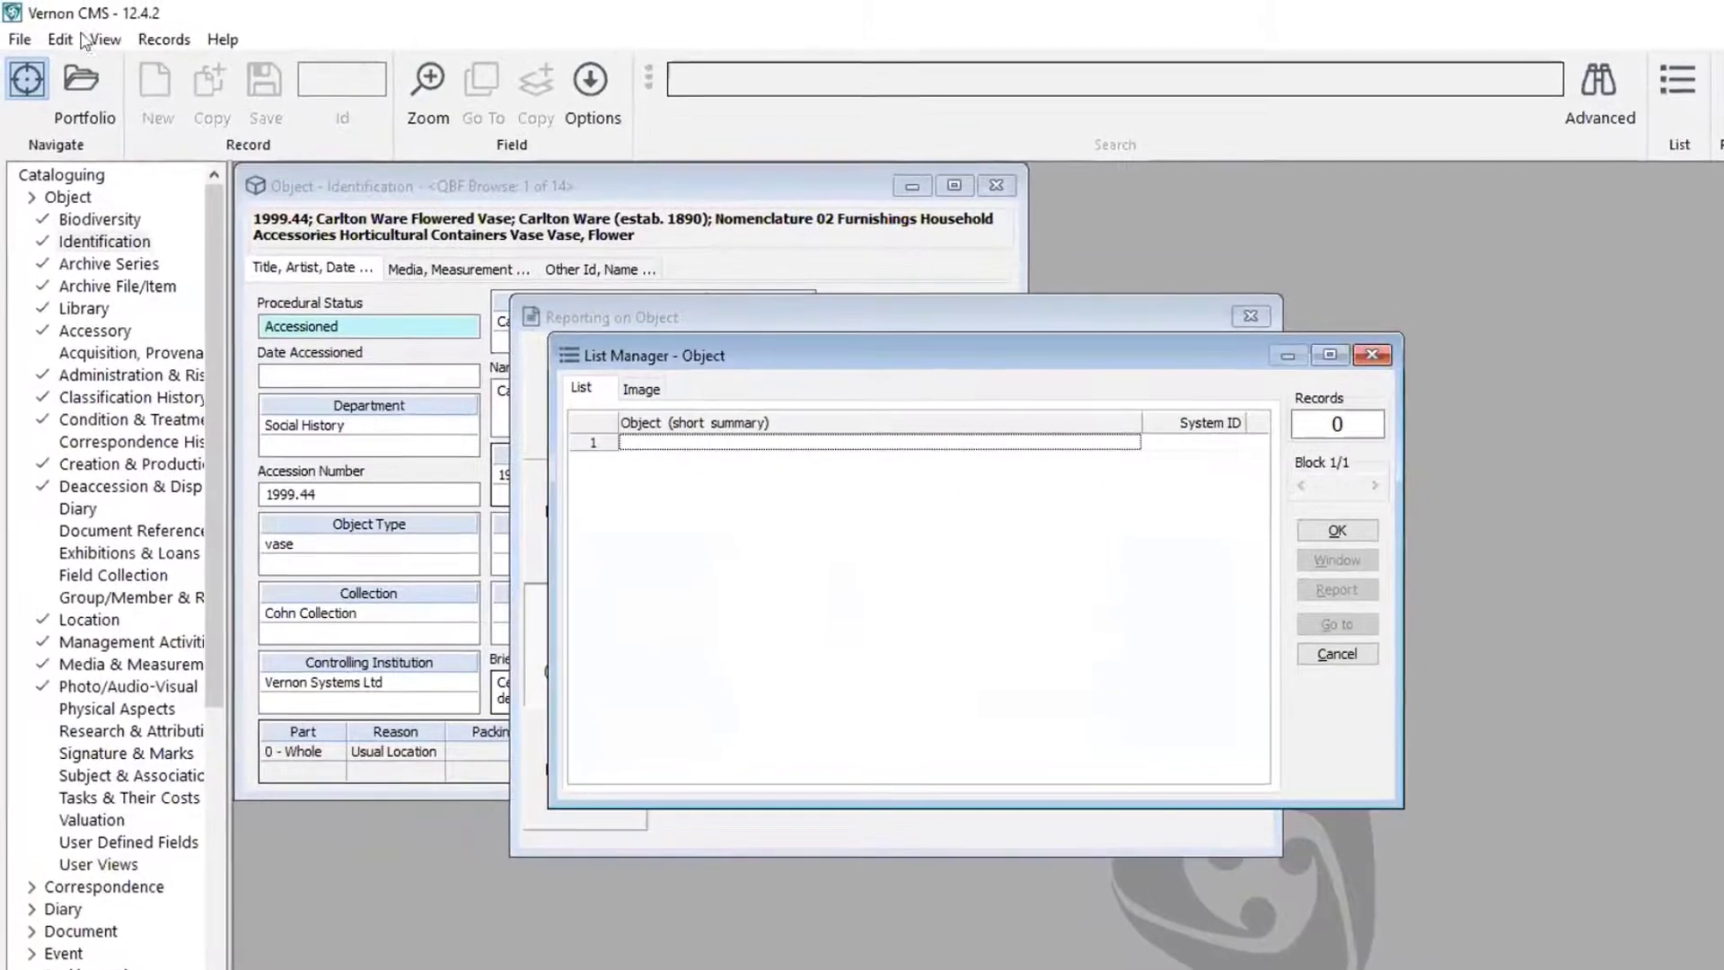
click(34, 44)
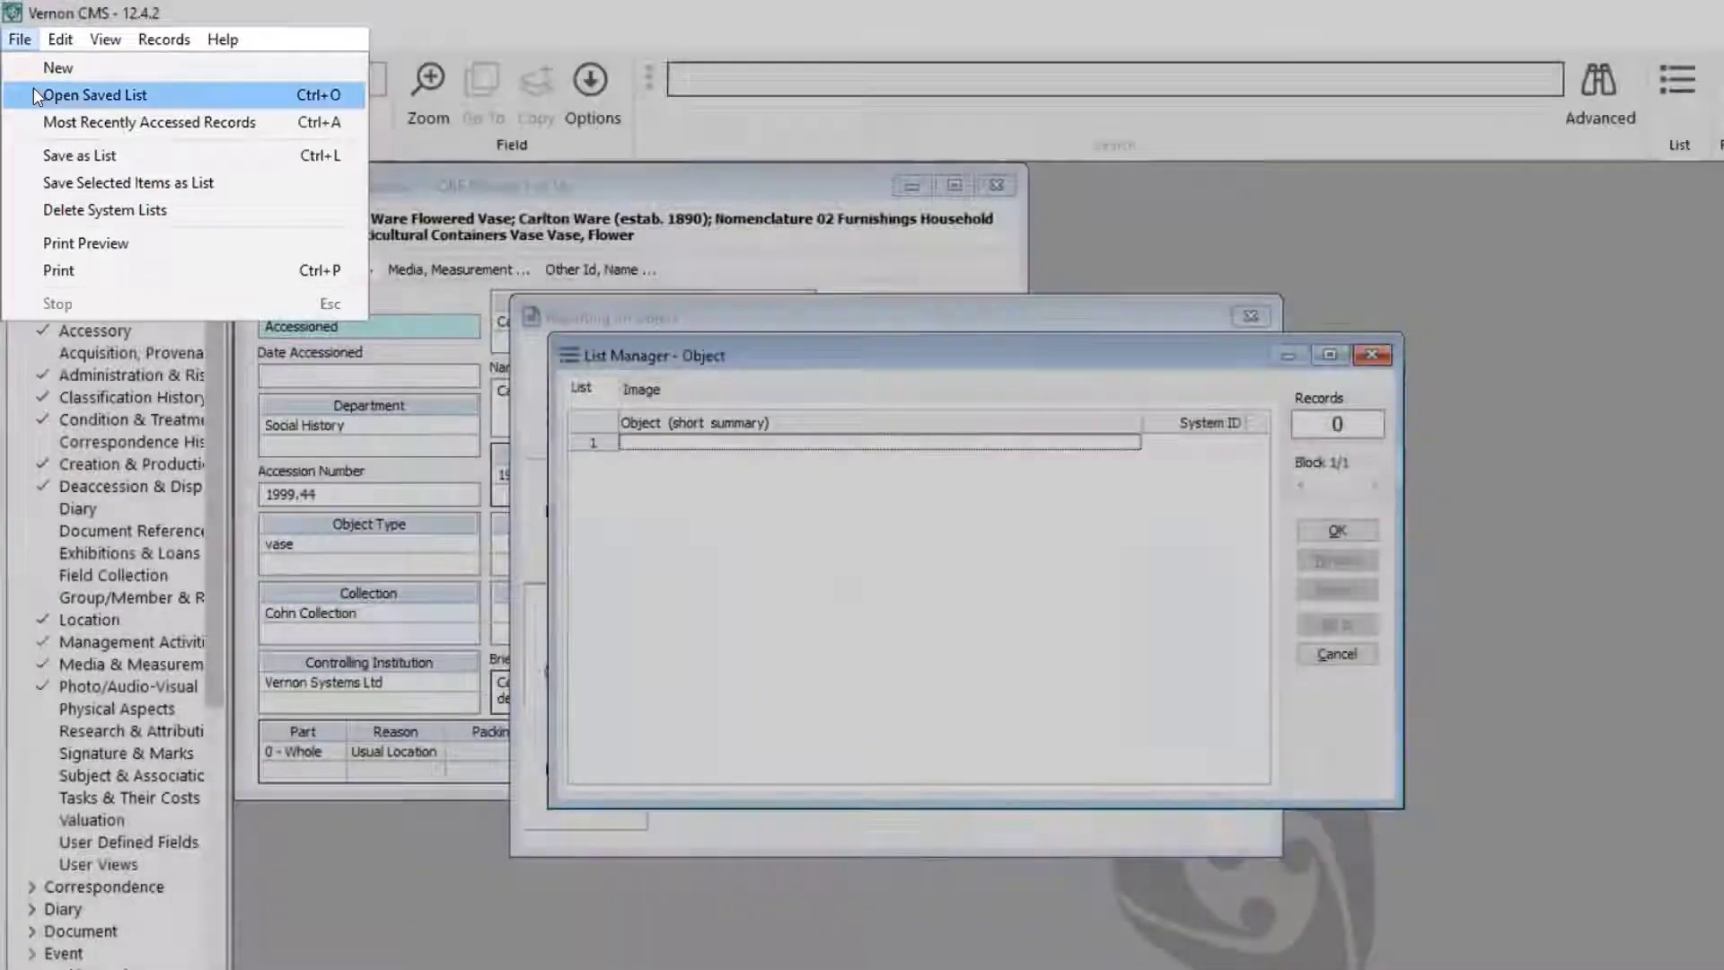
click(34, 90)
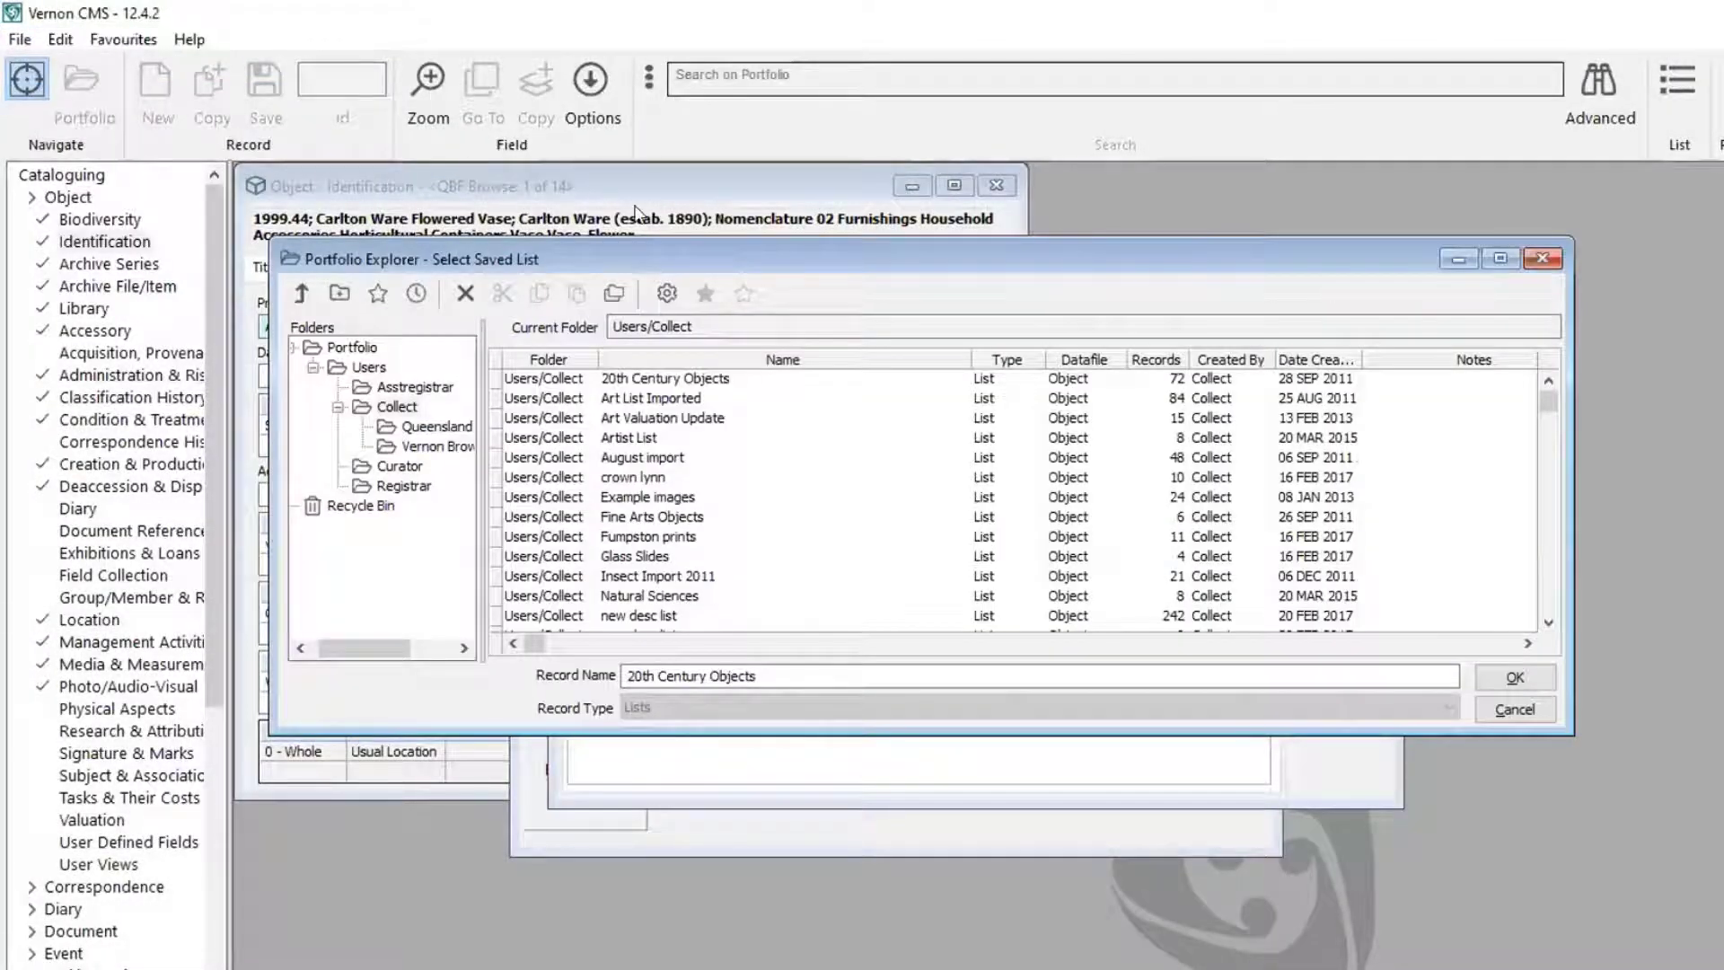
click(663, 376)
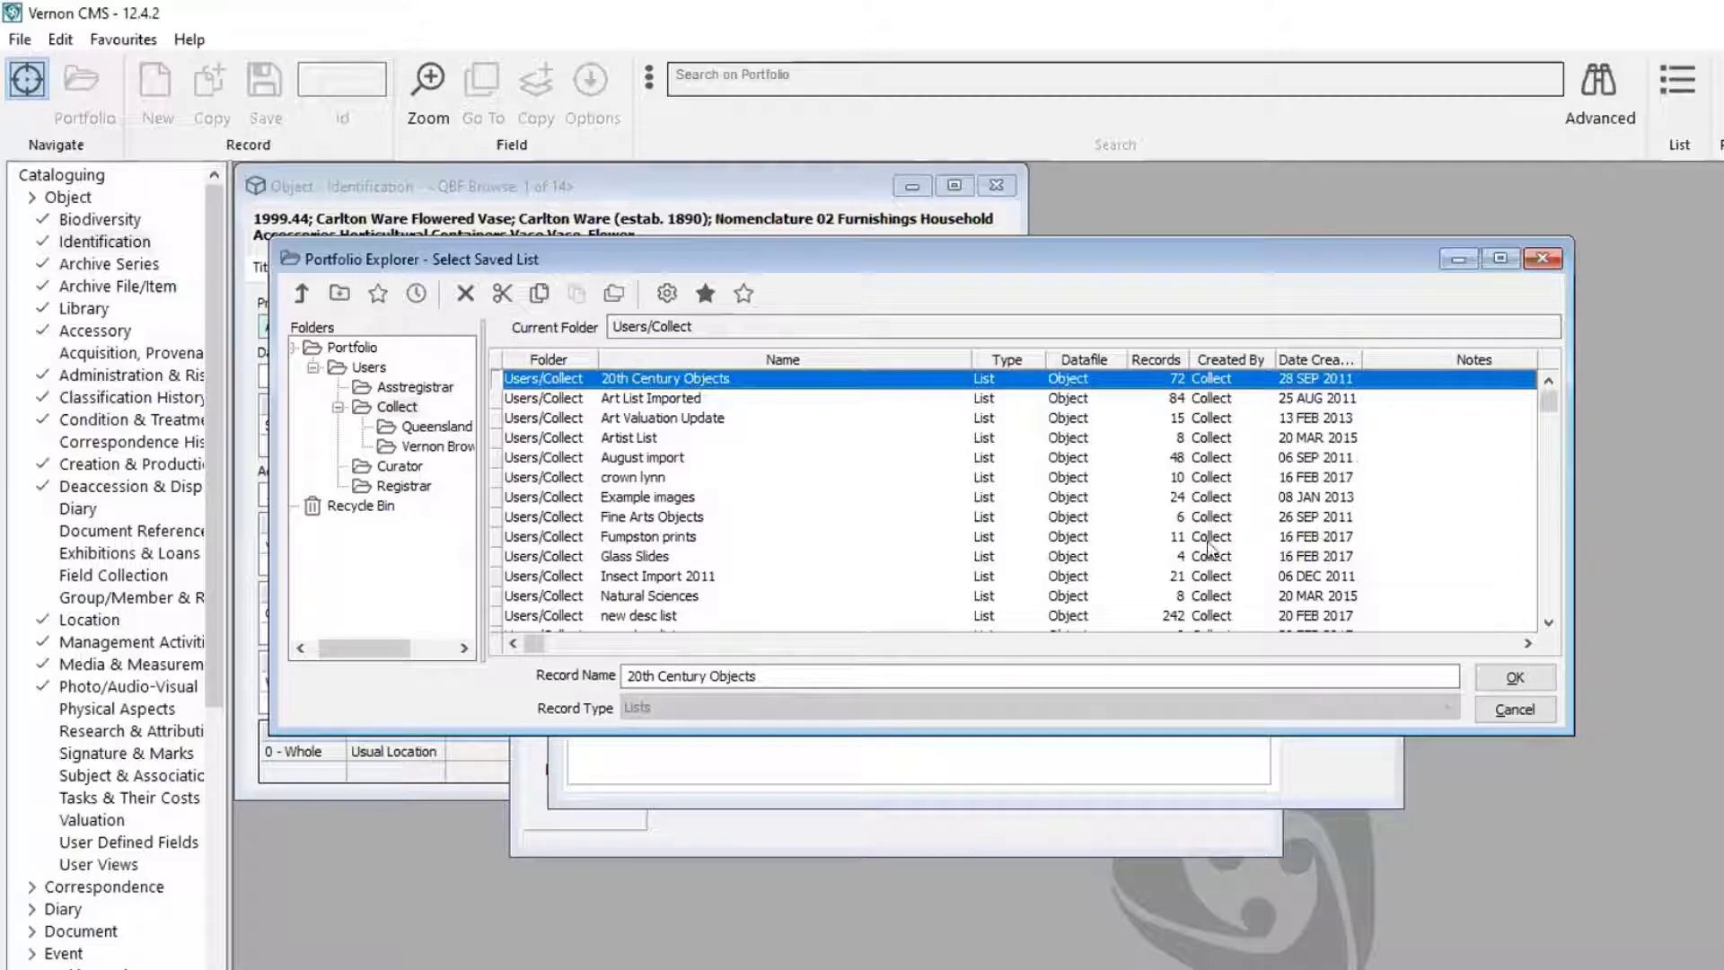
click(1493, 679)
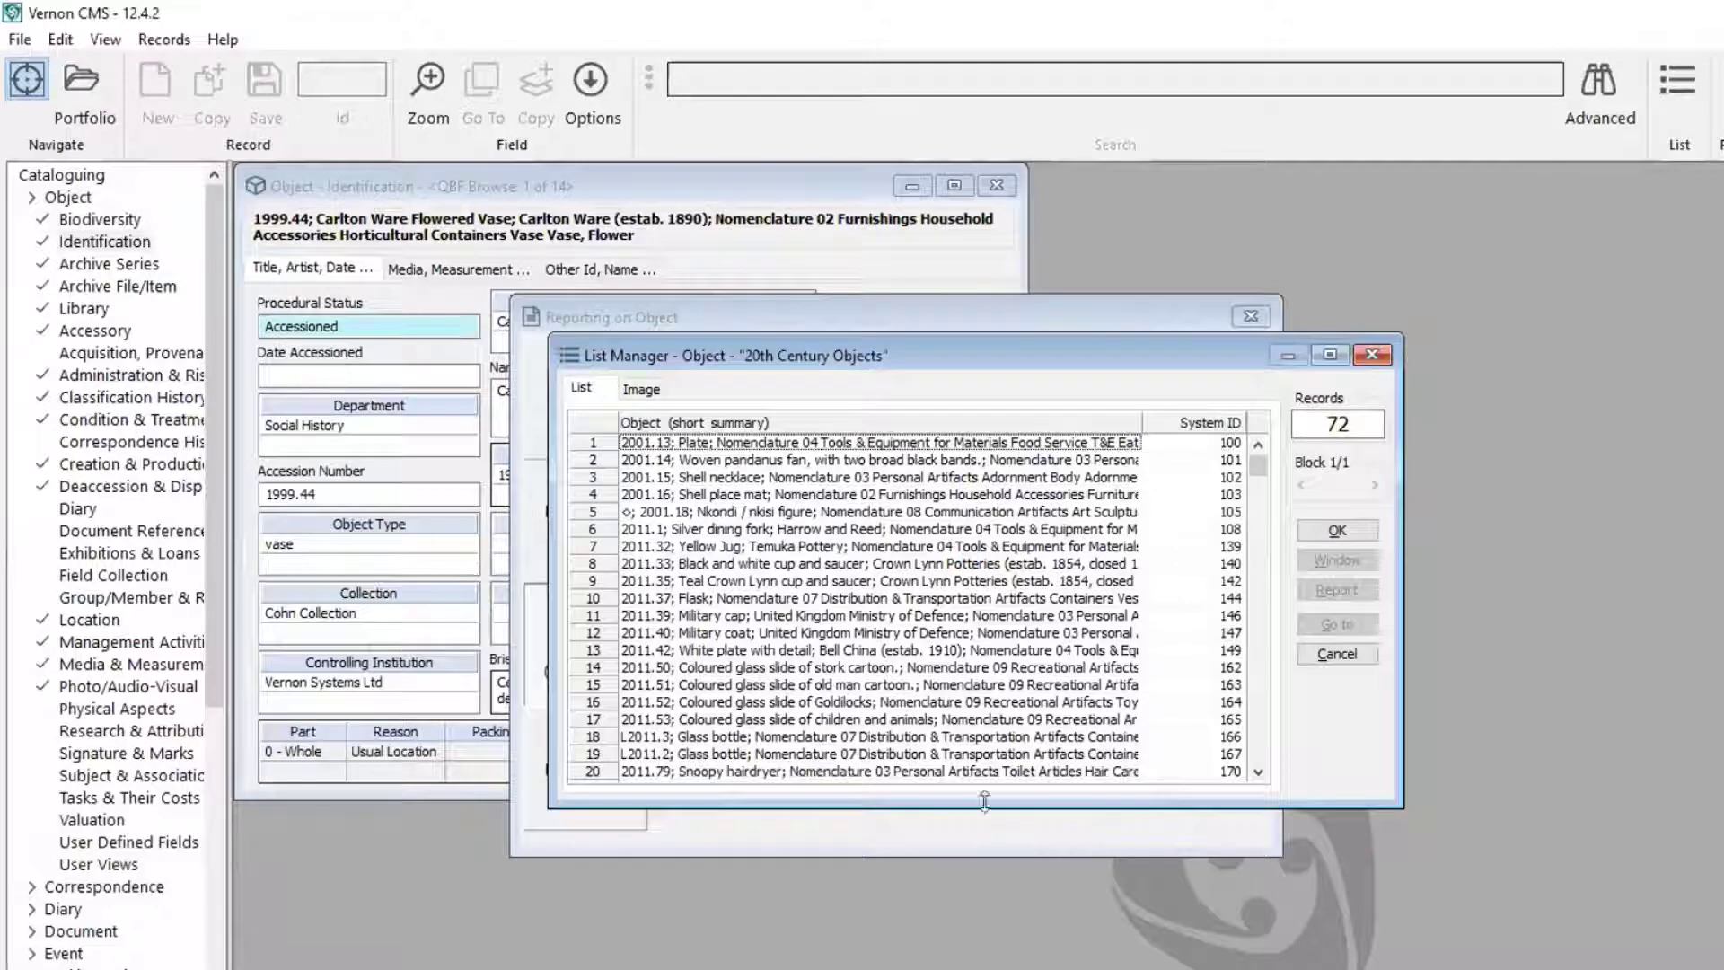
click(1337, 530)
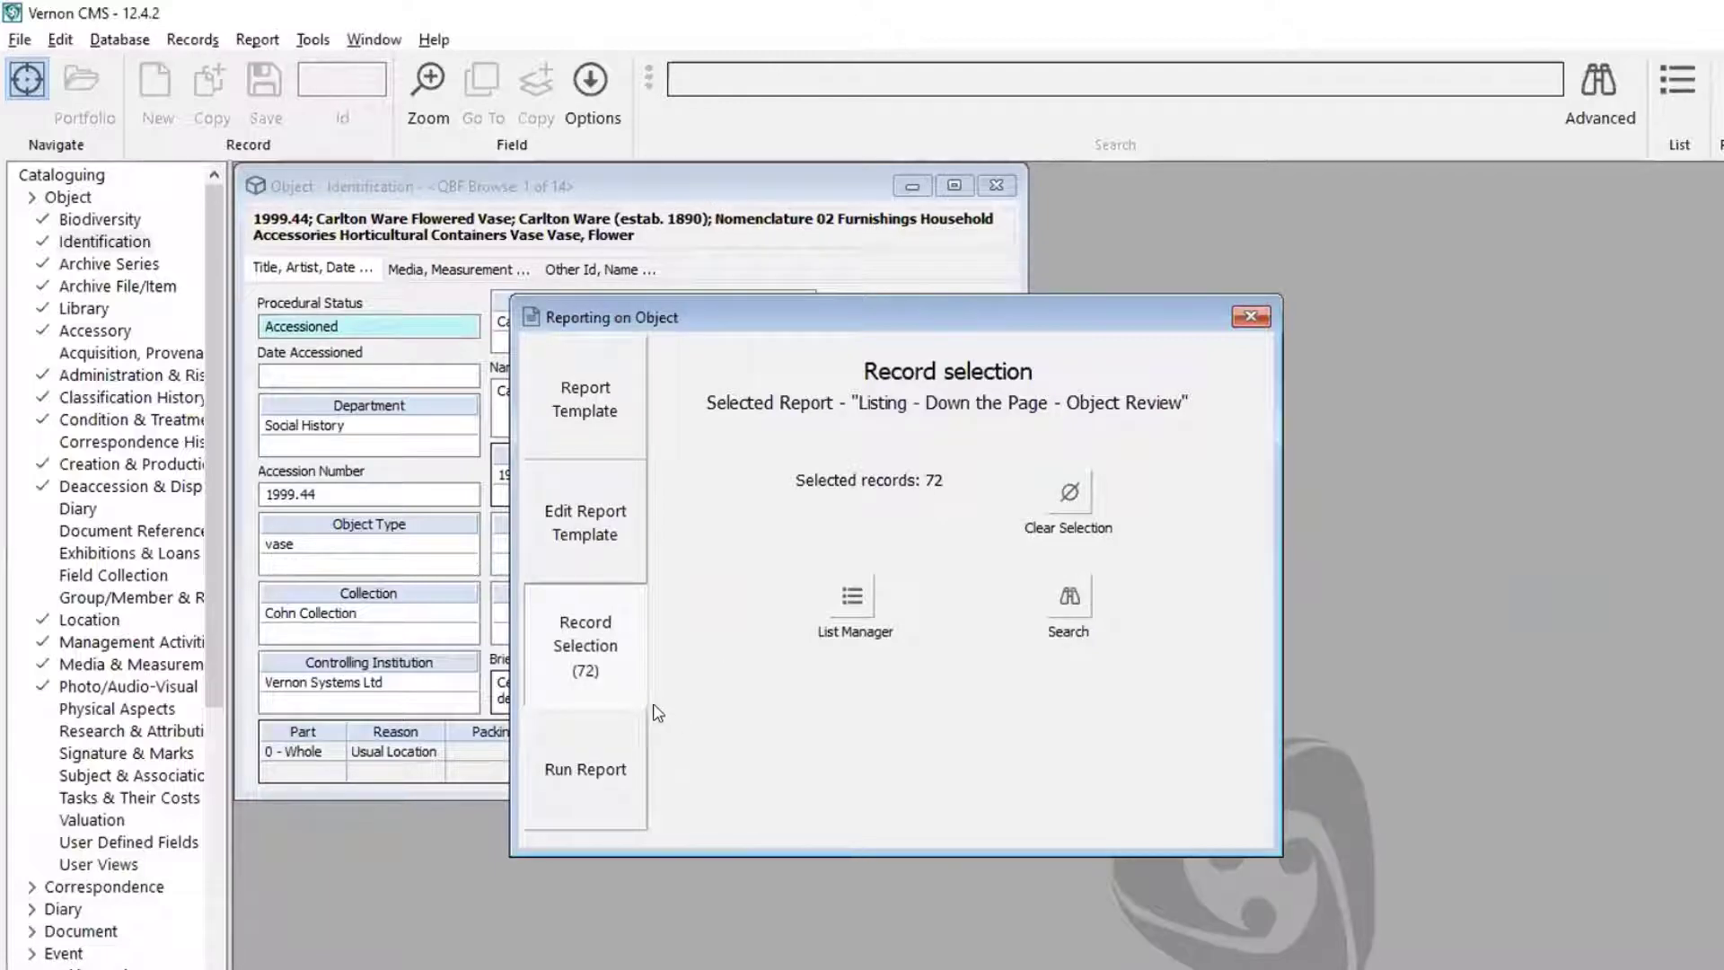
- Preview the Object Review report on screen, scroll through its pages, and close the preview
click(622, 752)
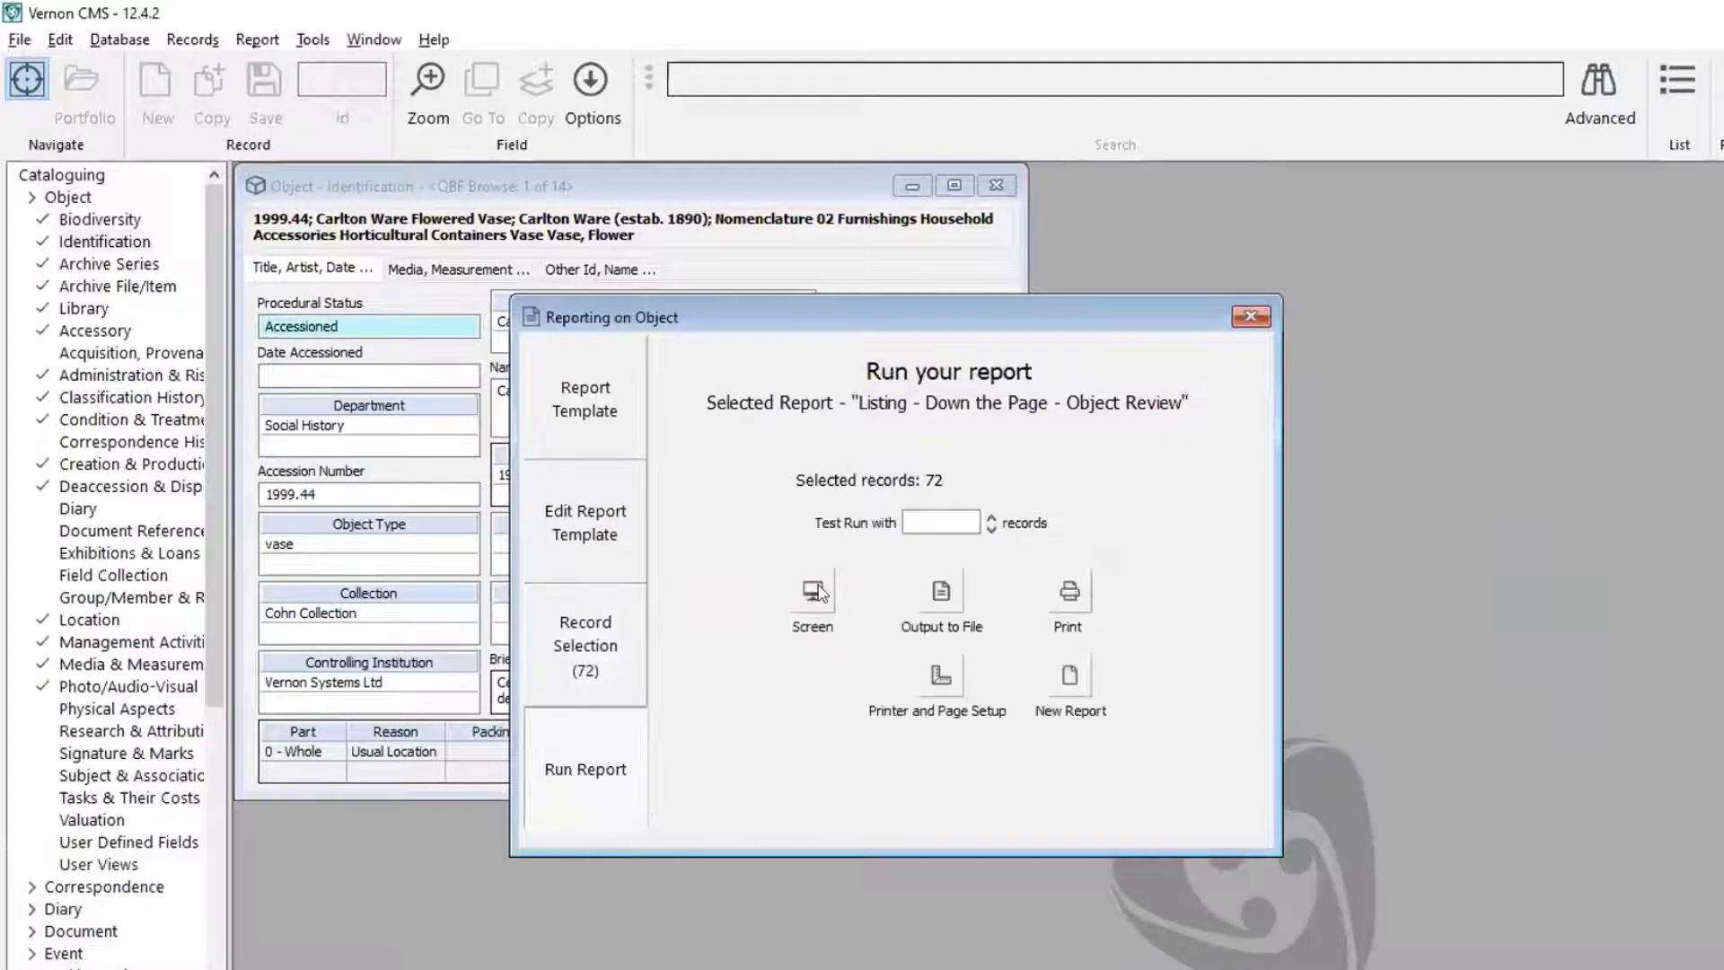
click(806, 617)
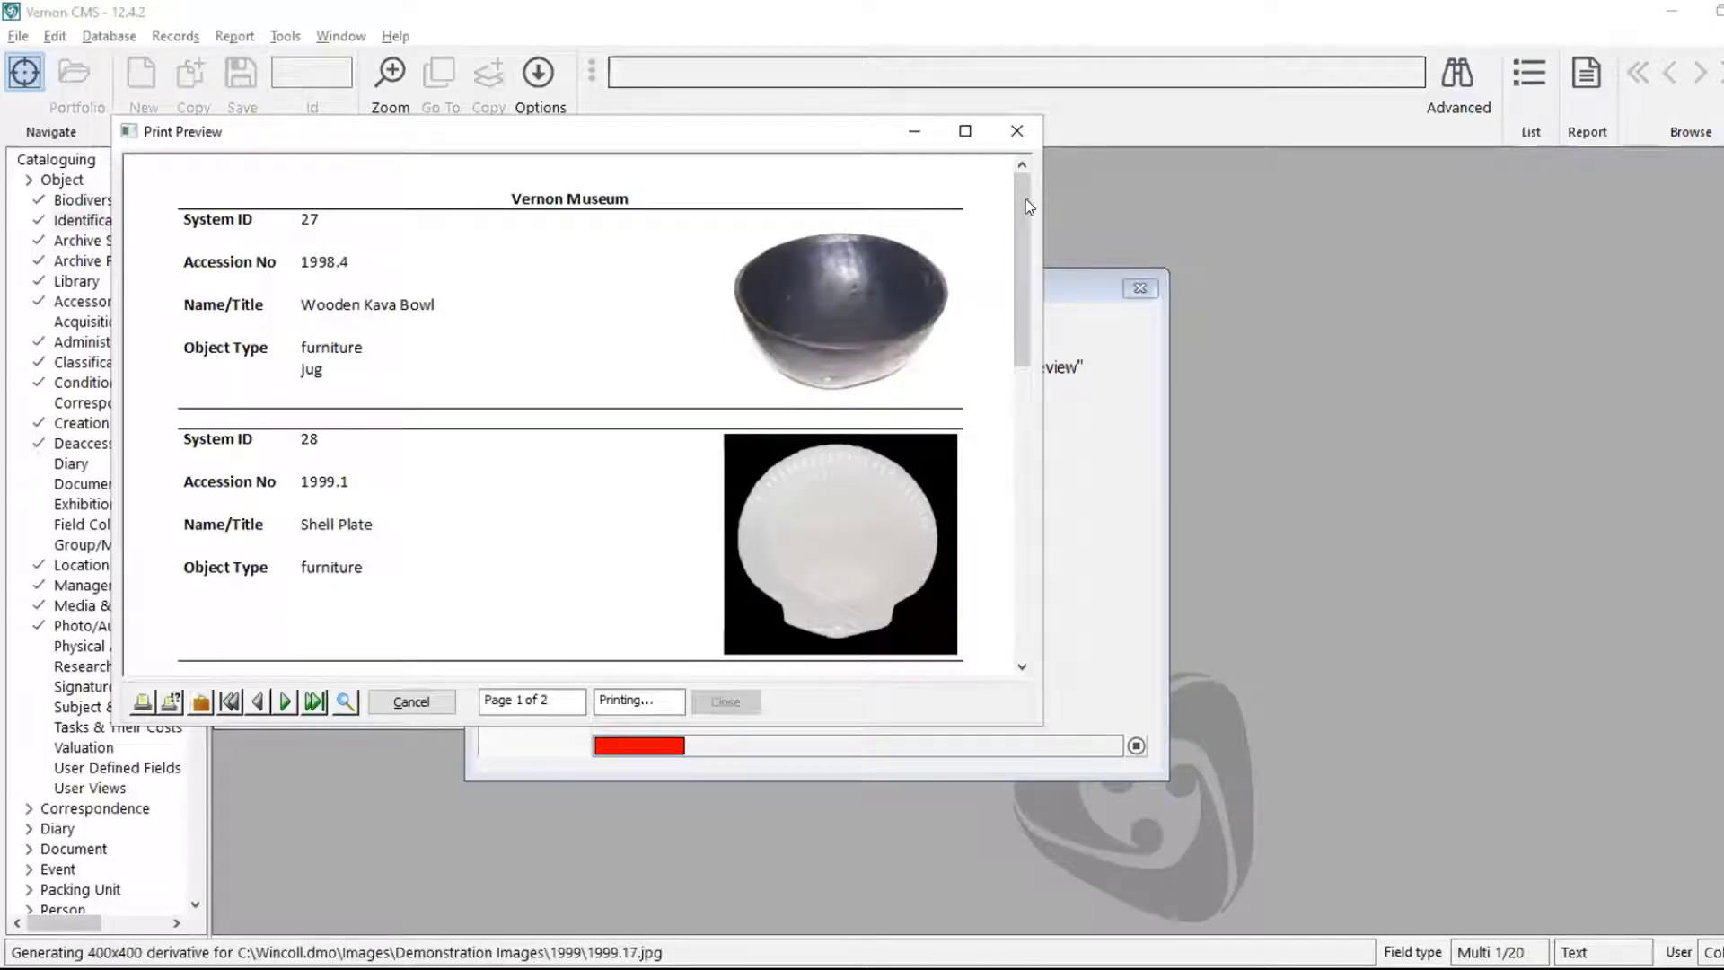
drag(1029, 207, 1028, 260)
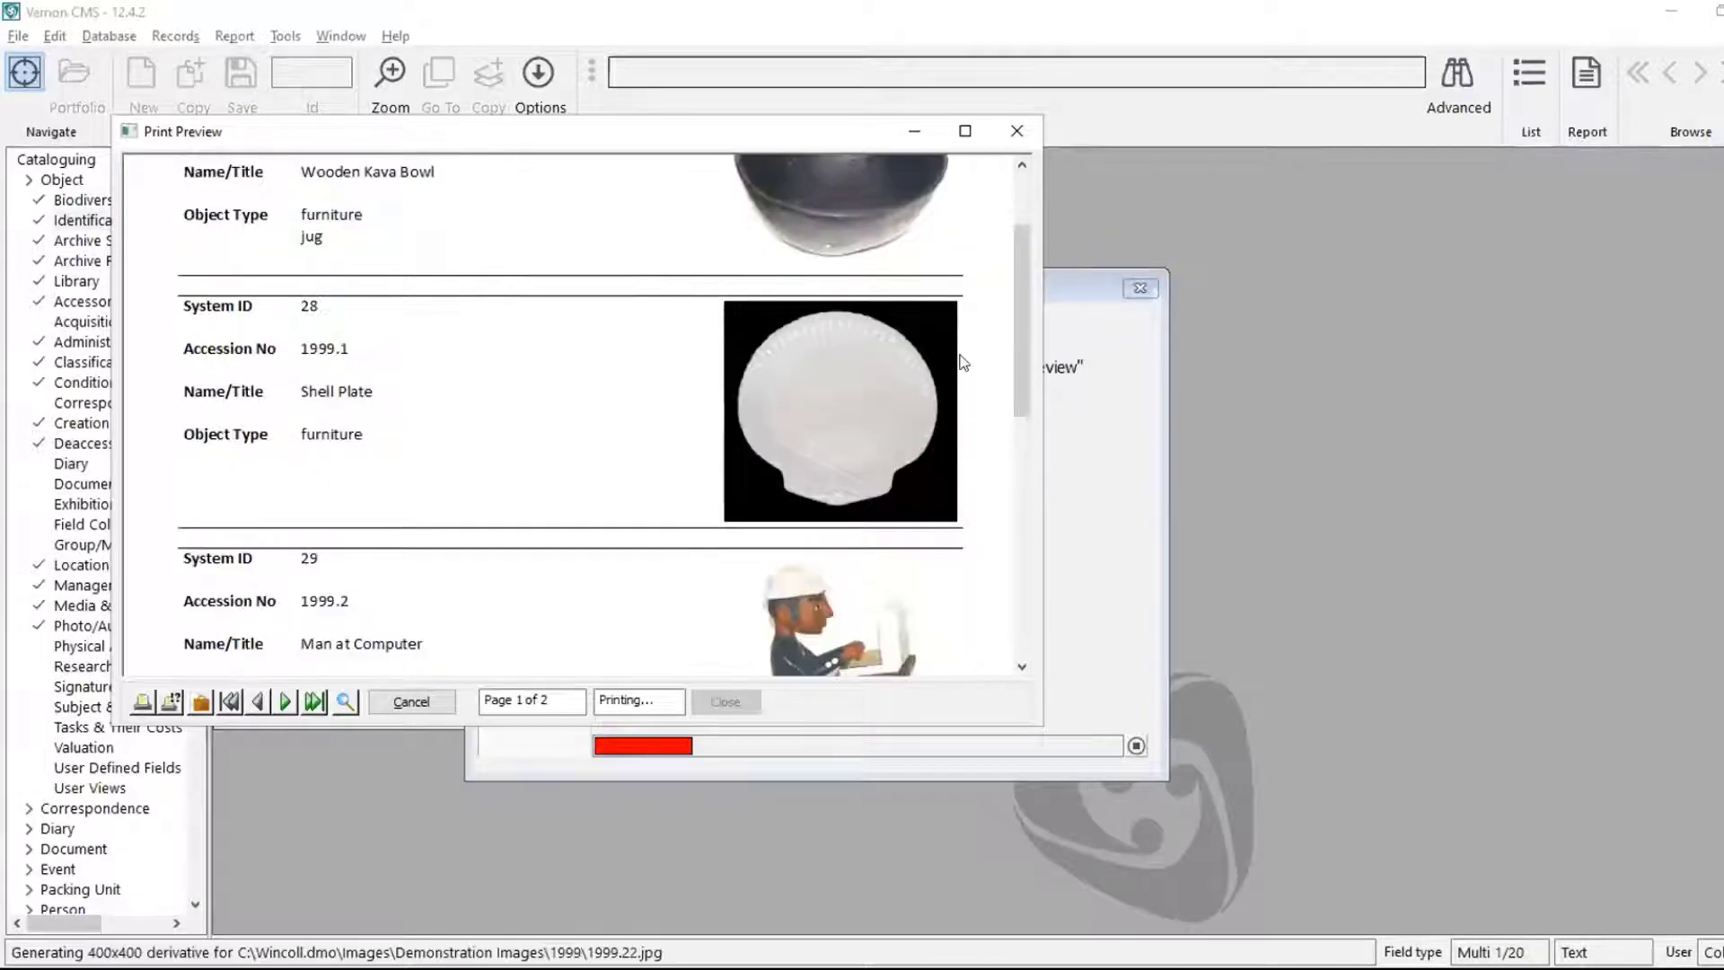
scroll(963, 362, down, 1)
scroll(927, 505, down, 4)
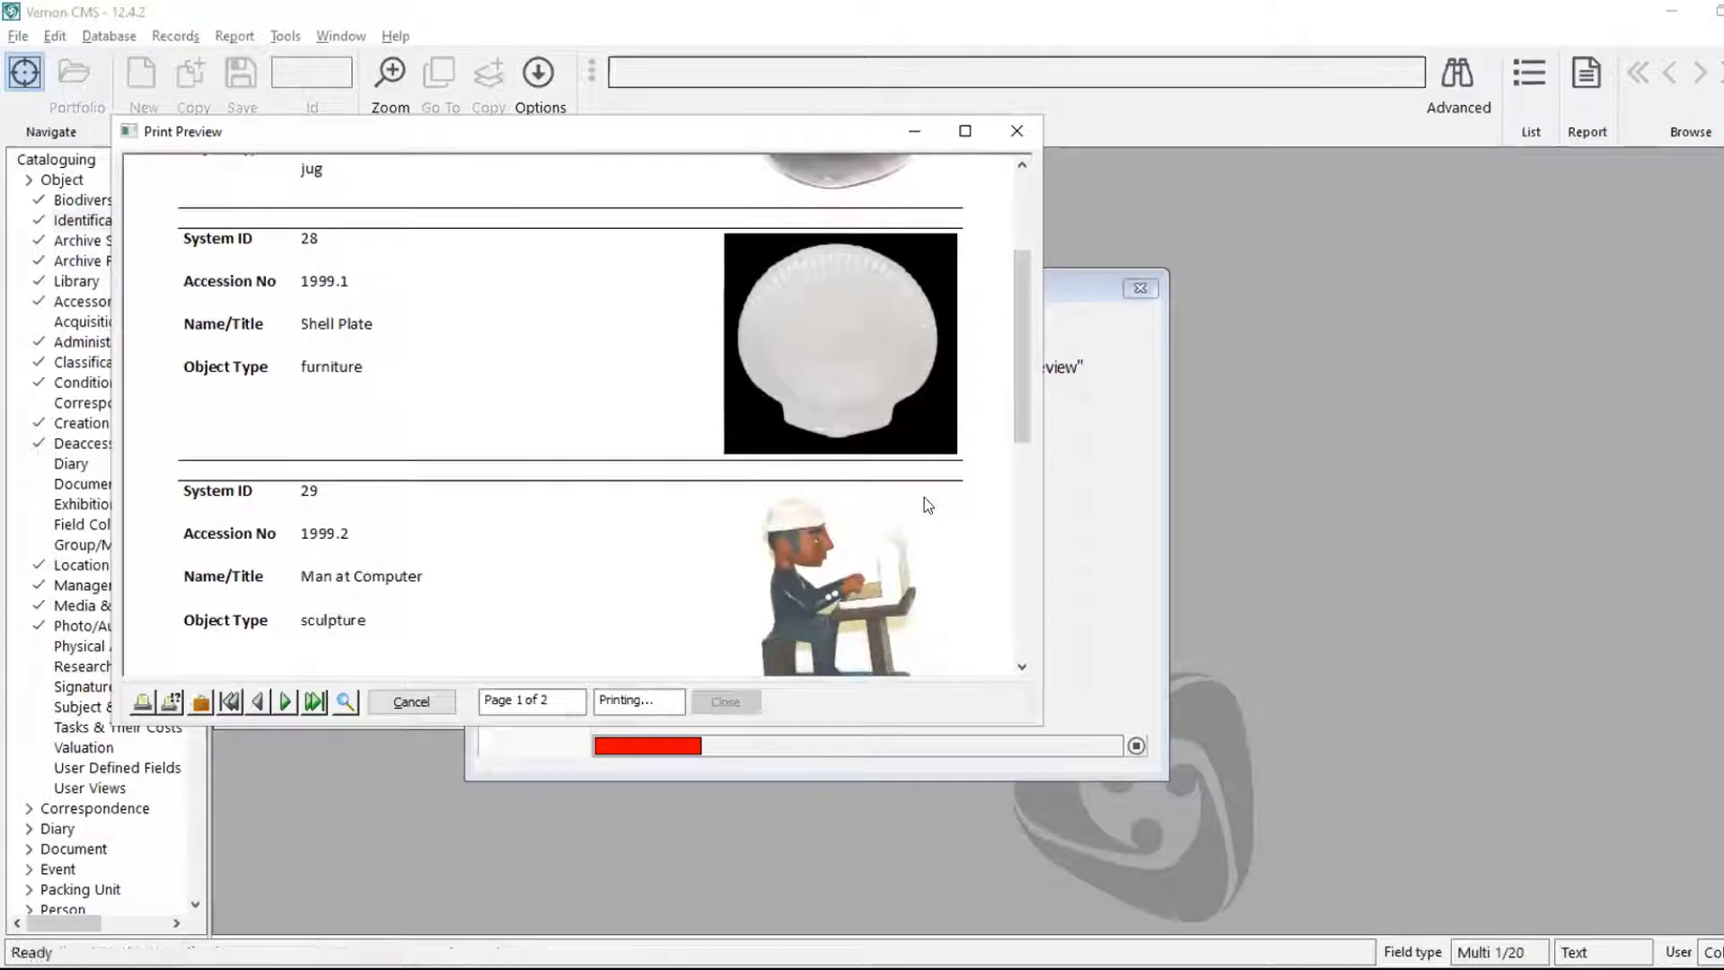
scroll(924, 498, down, 2)
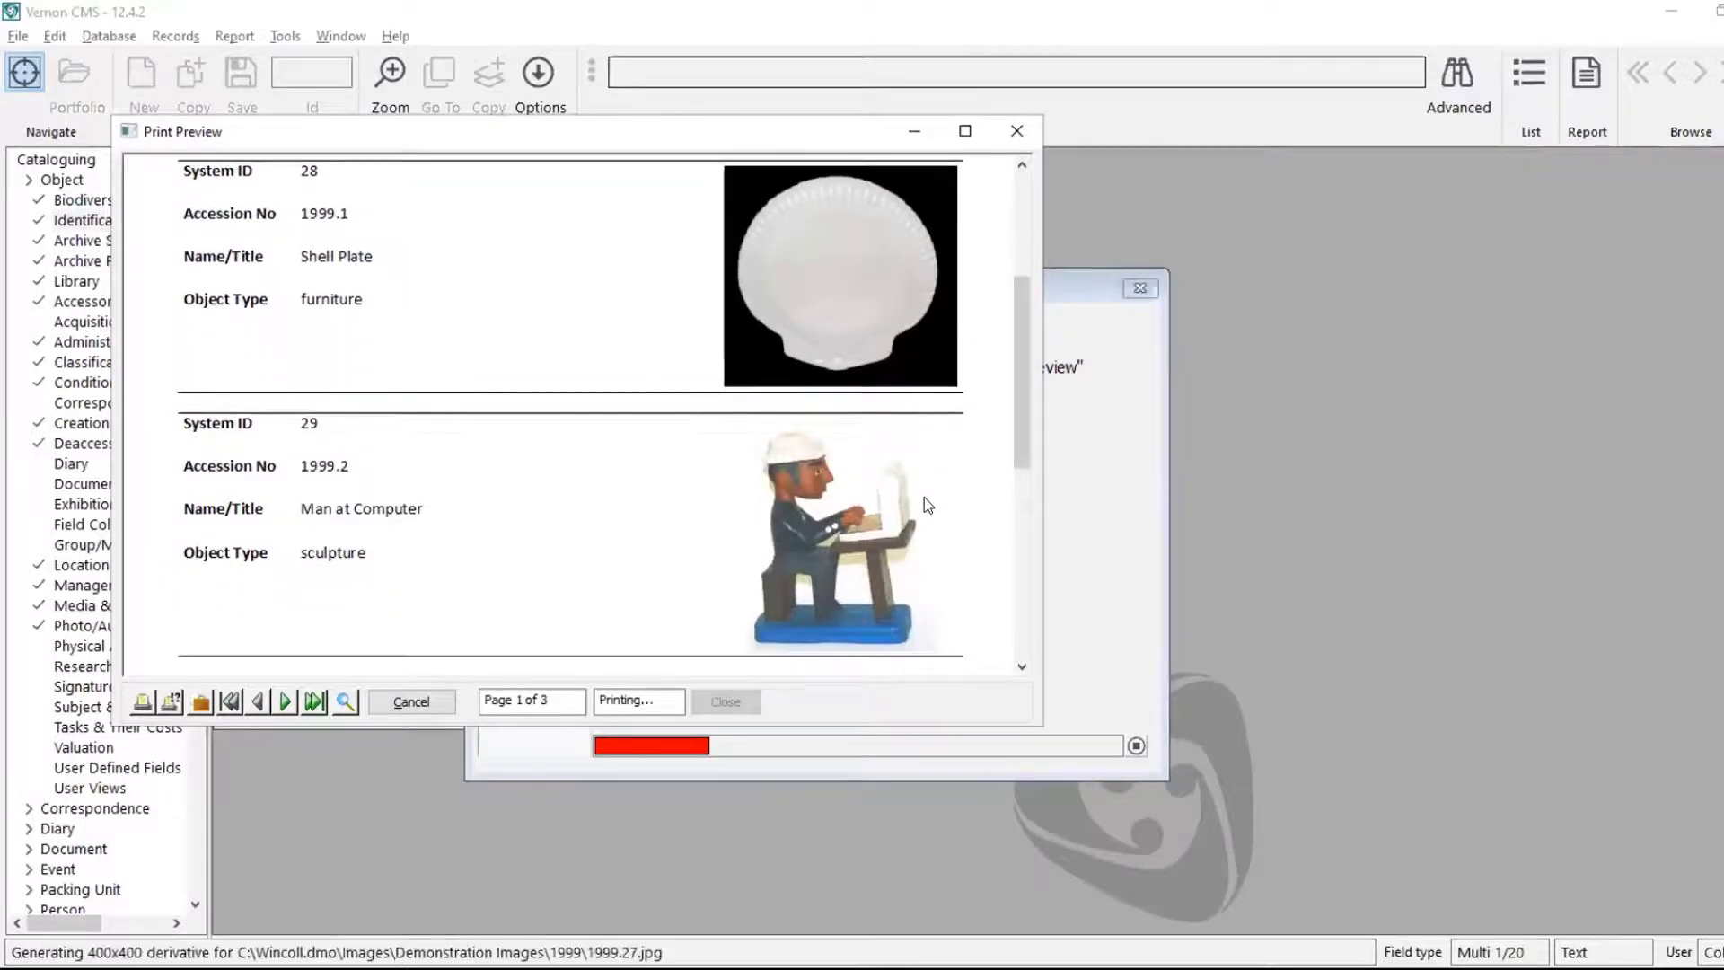
scroll(924, 497, down, 3)
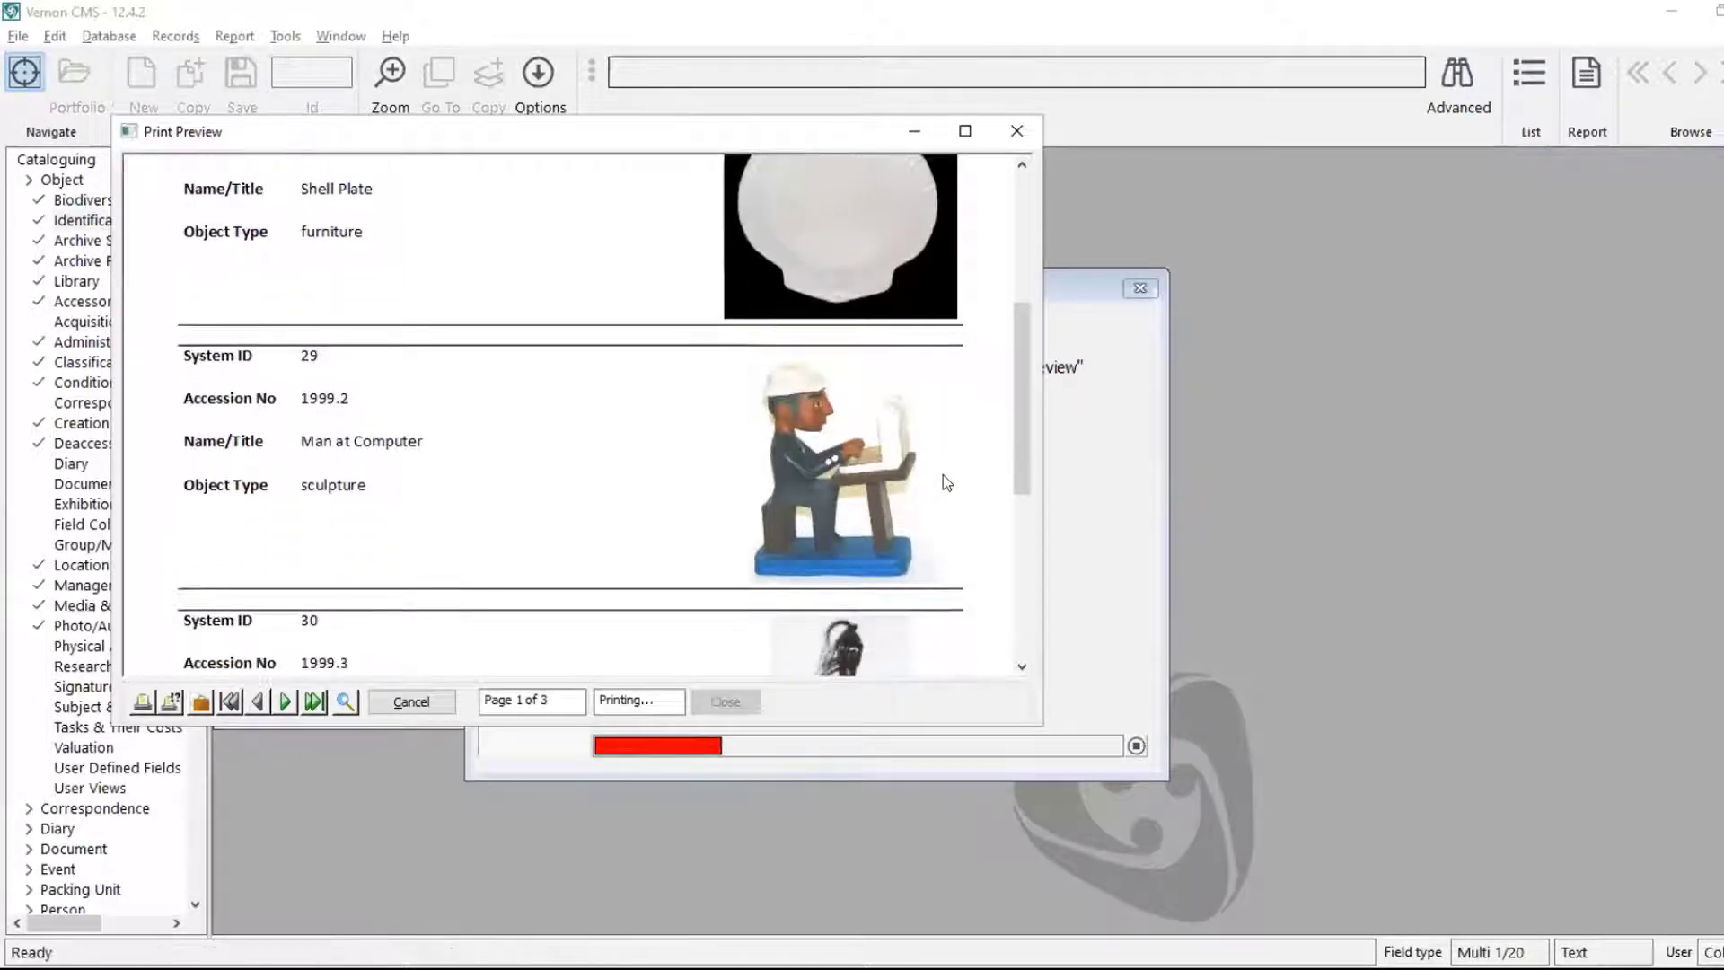
scroll(966, 470, down, 4)
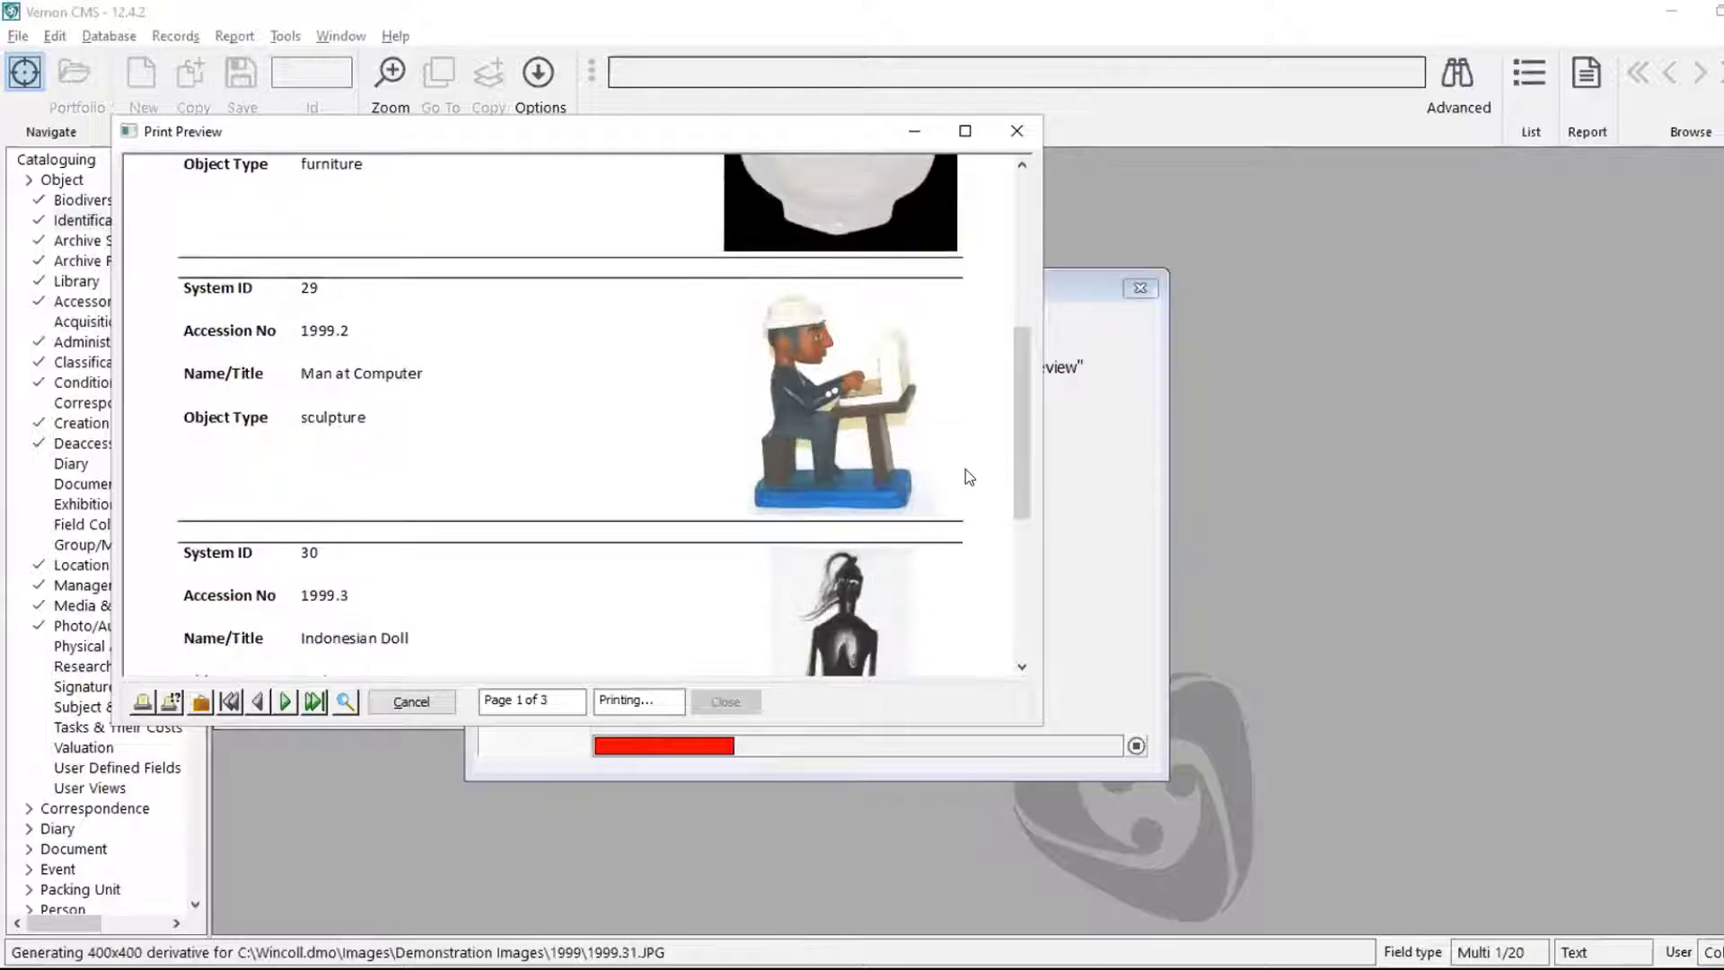
scroll(968, 477, down, 3)
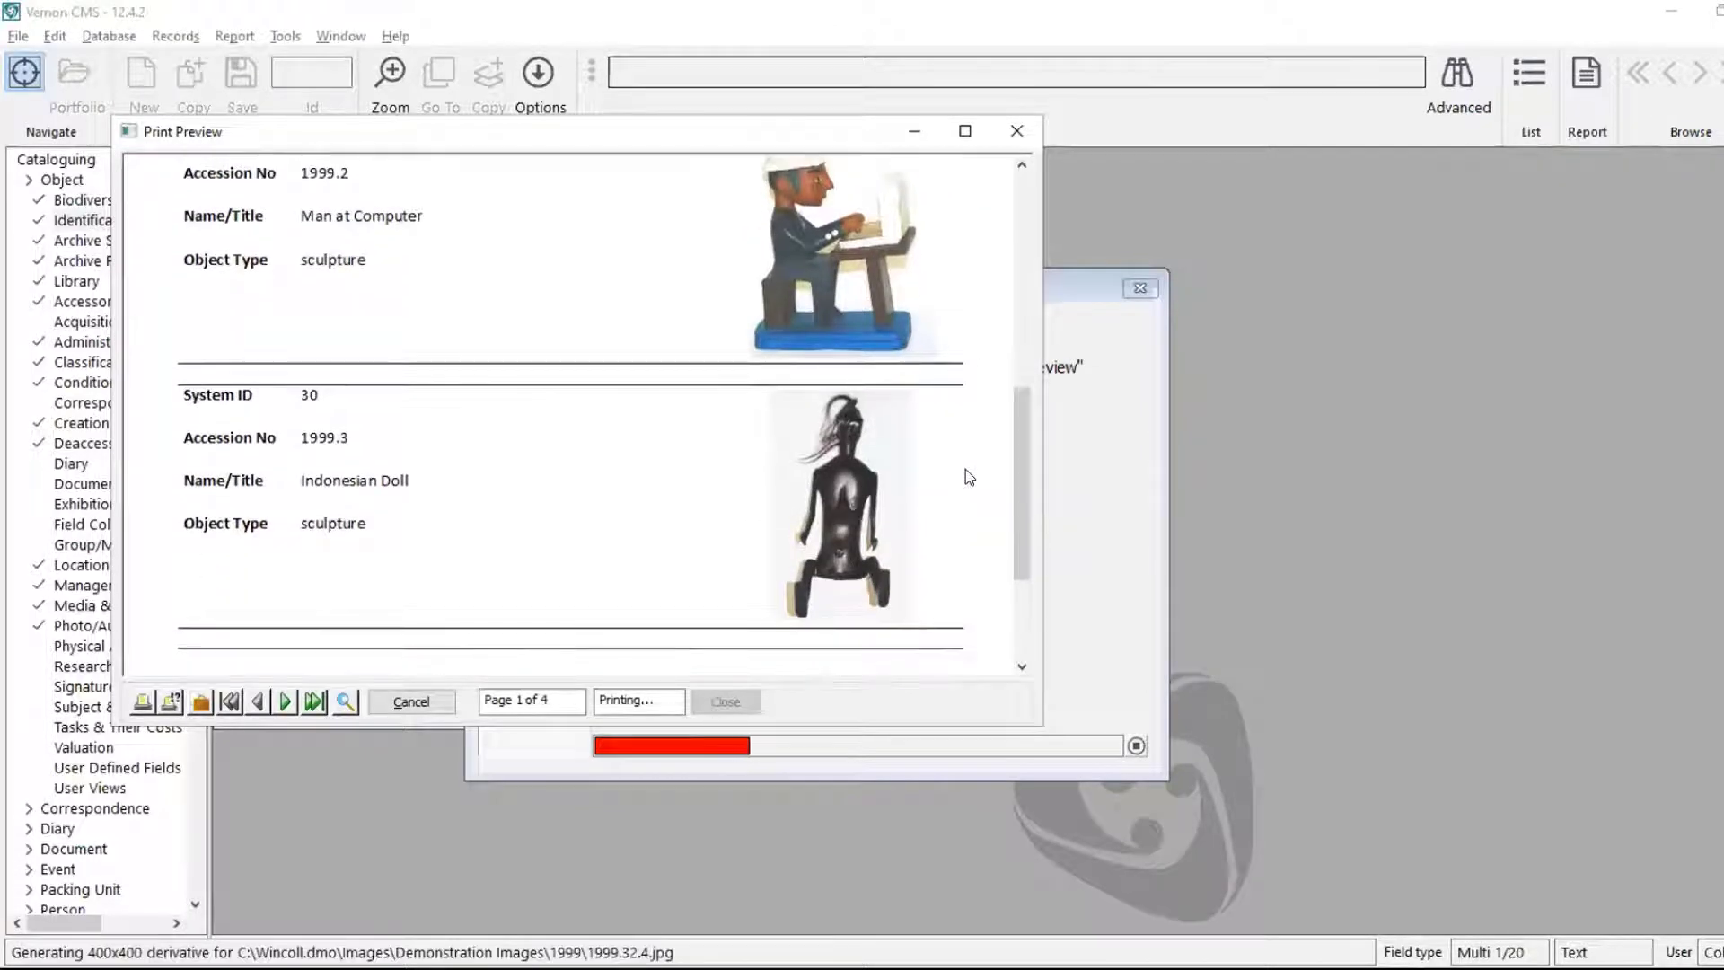
scroll(966, 468, down, 1)
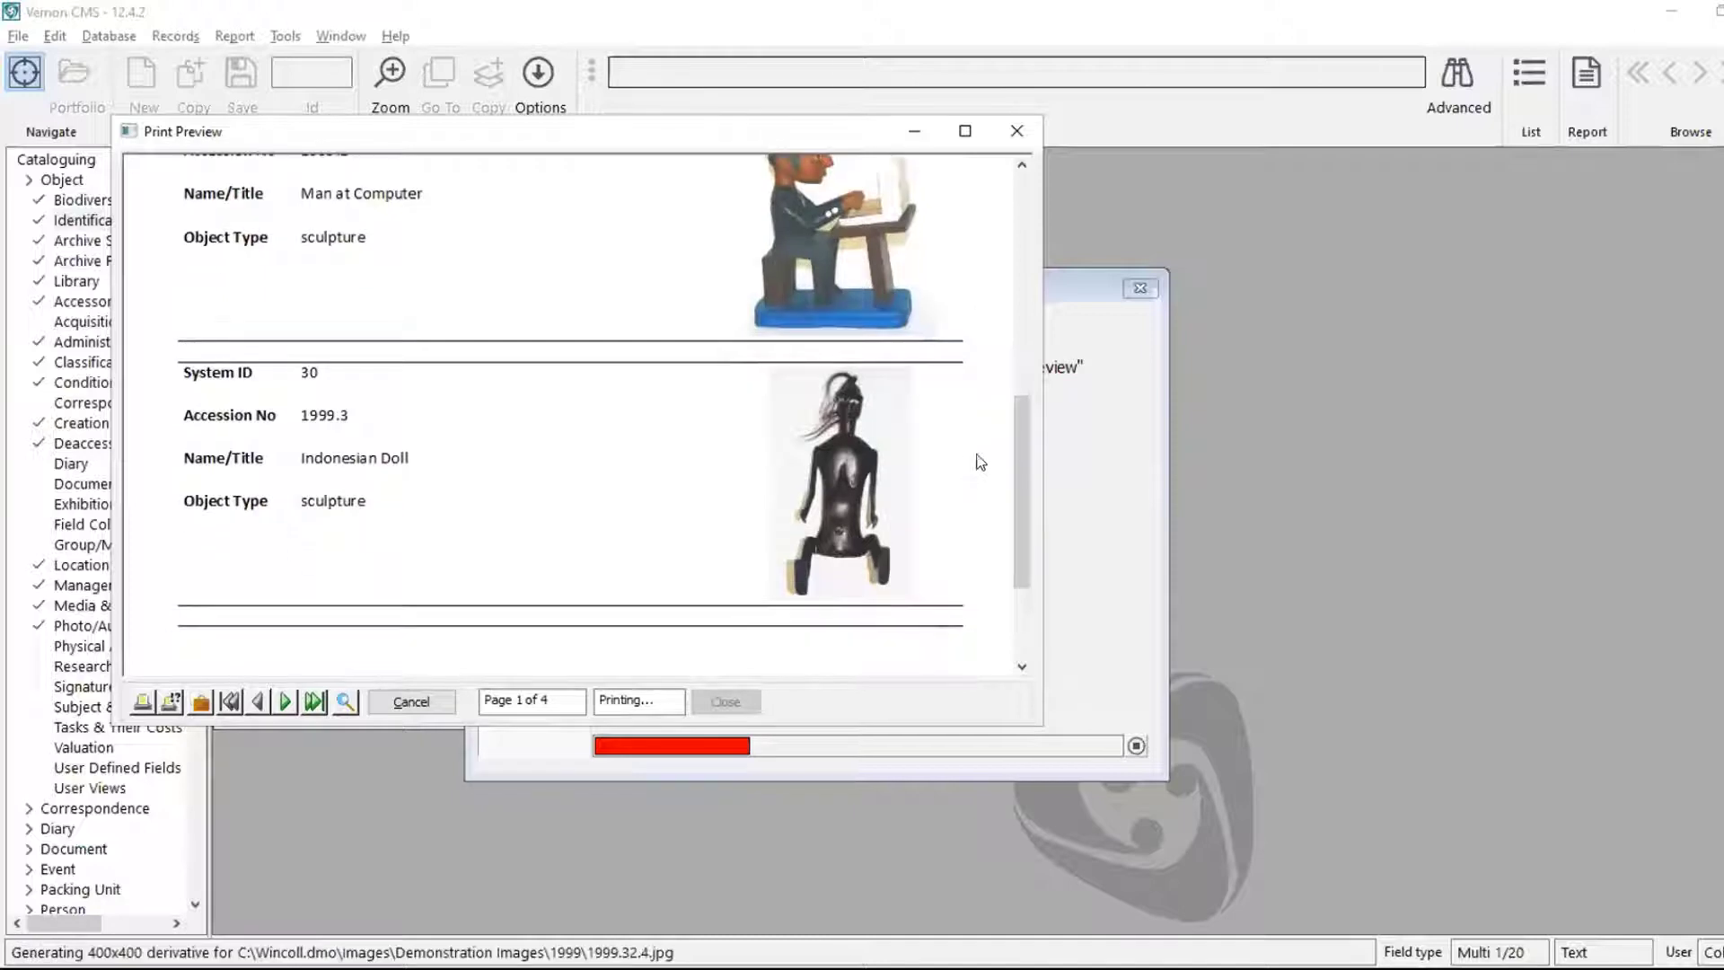
click(1024, 135)
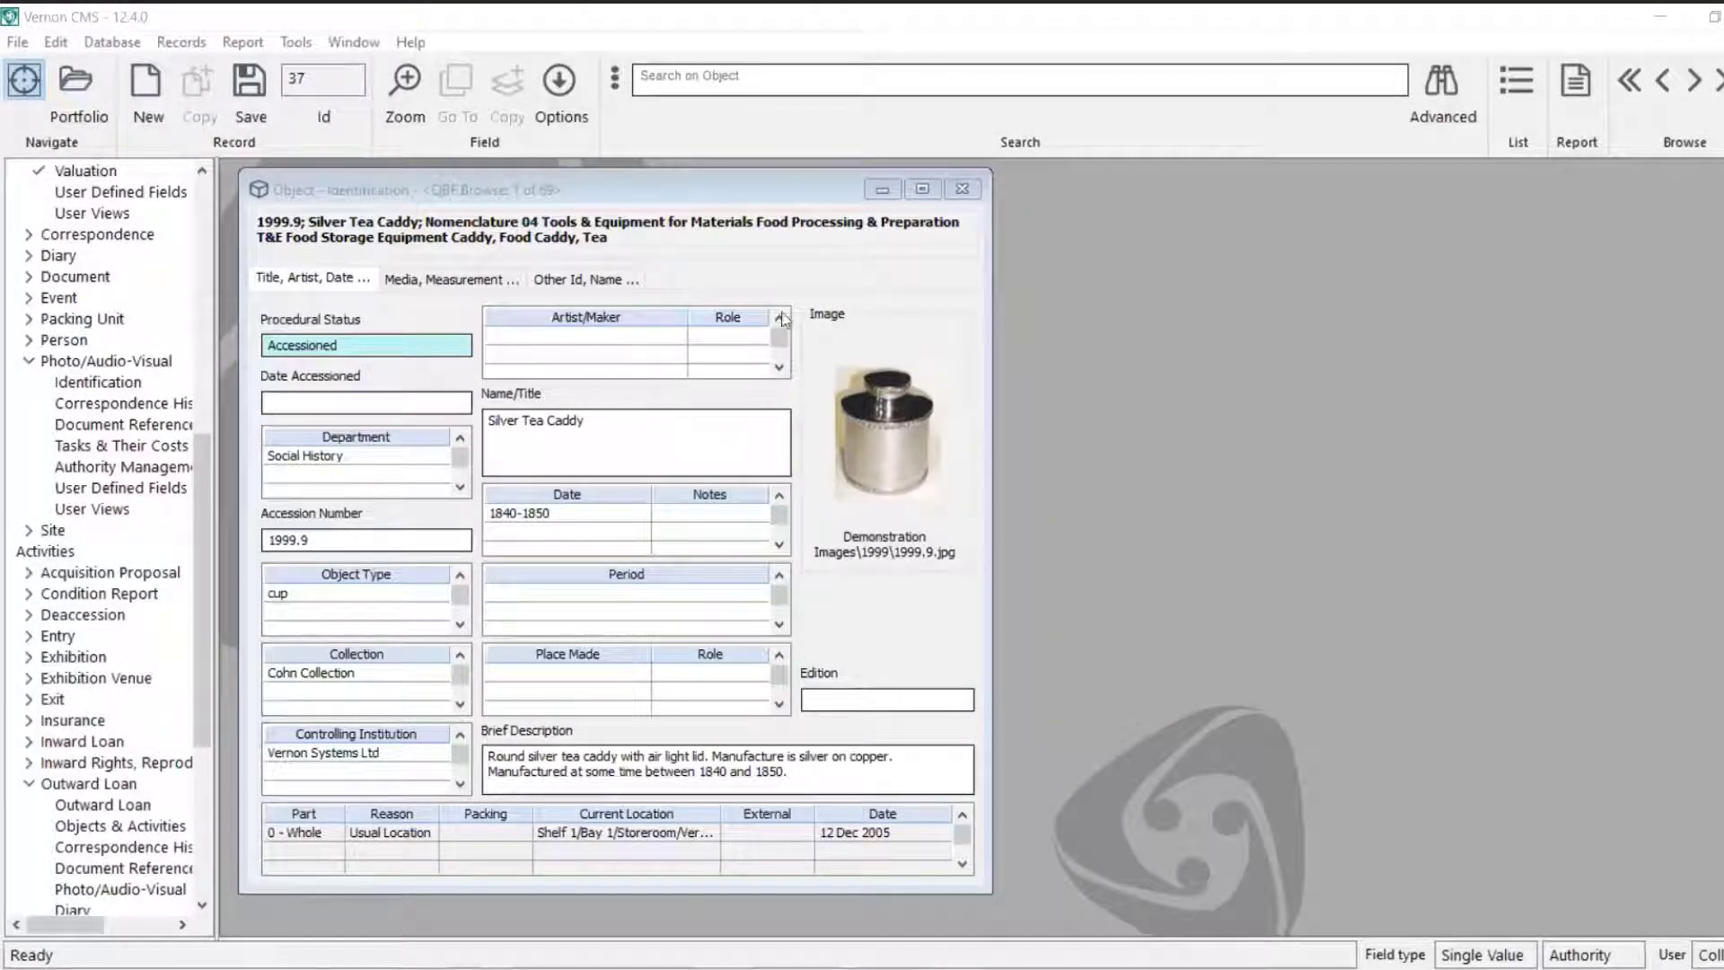
- Make the Object Identification window showing the Silver Tea Caddy active
click(743, 285)
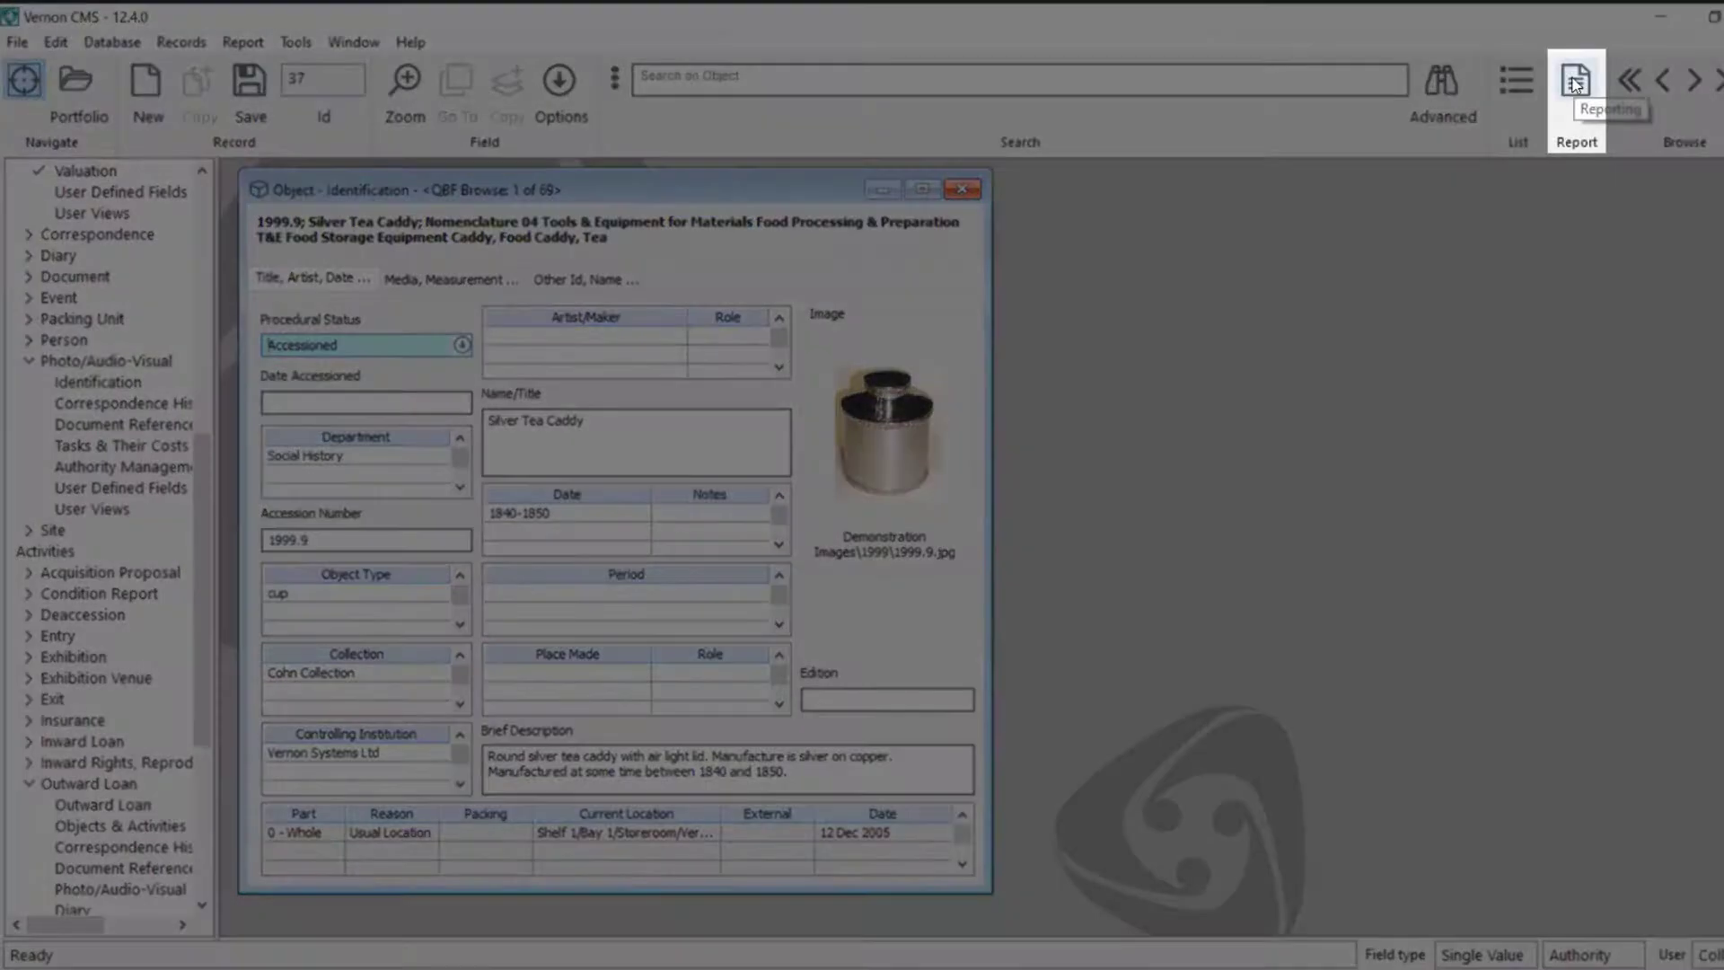
- Start a new report template with Field (Across the page) orientation and open its field chooser
click(1575, 84)
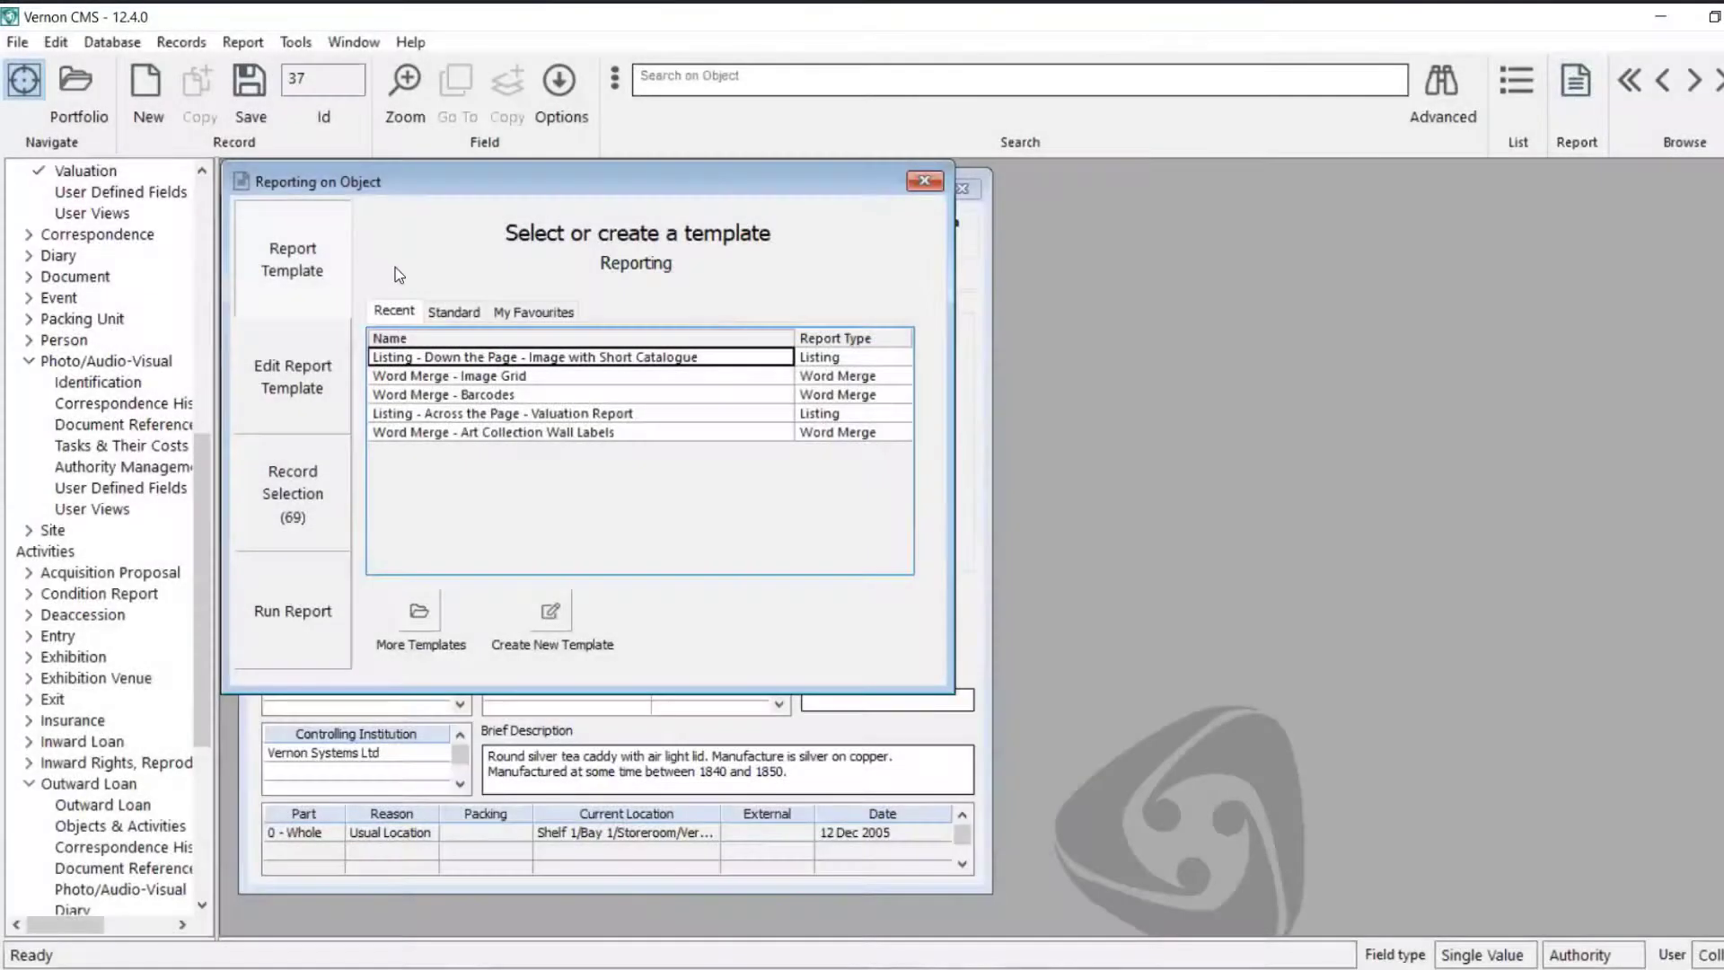
click(551, 612)
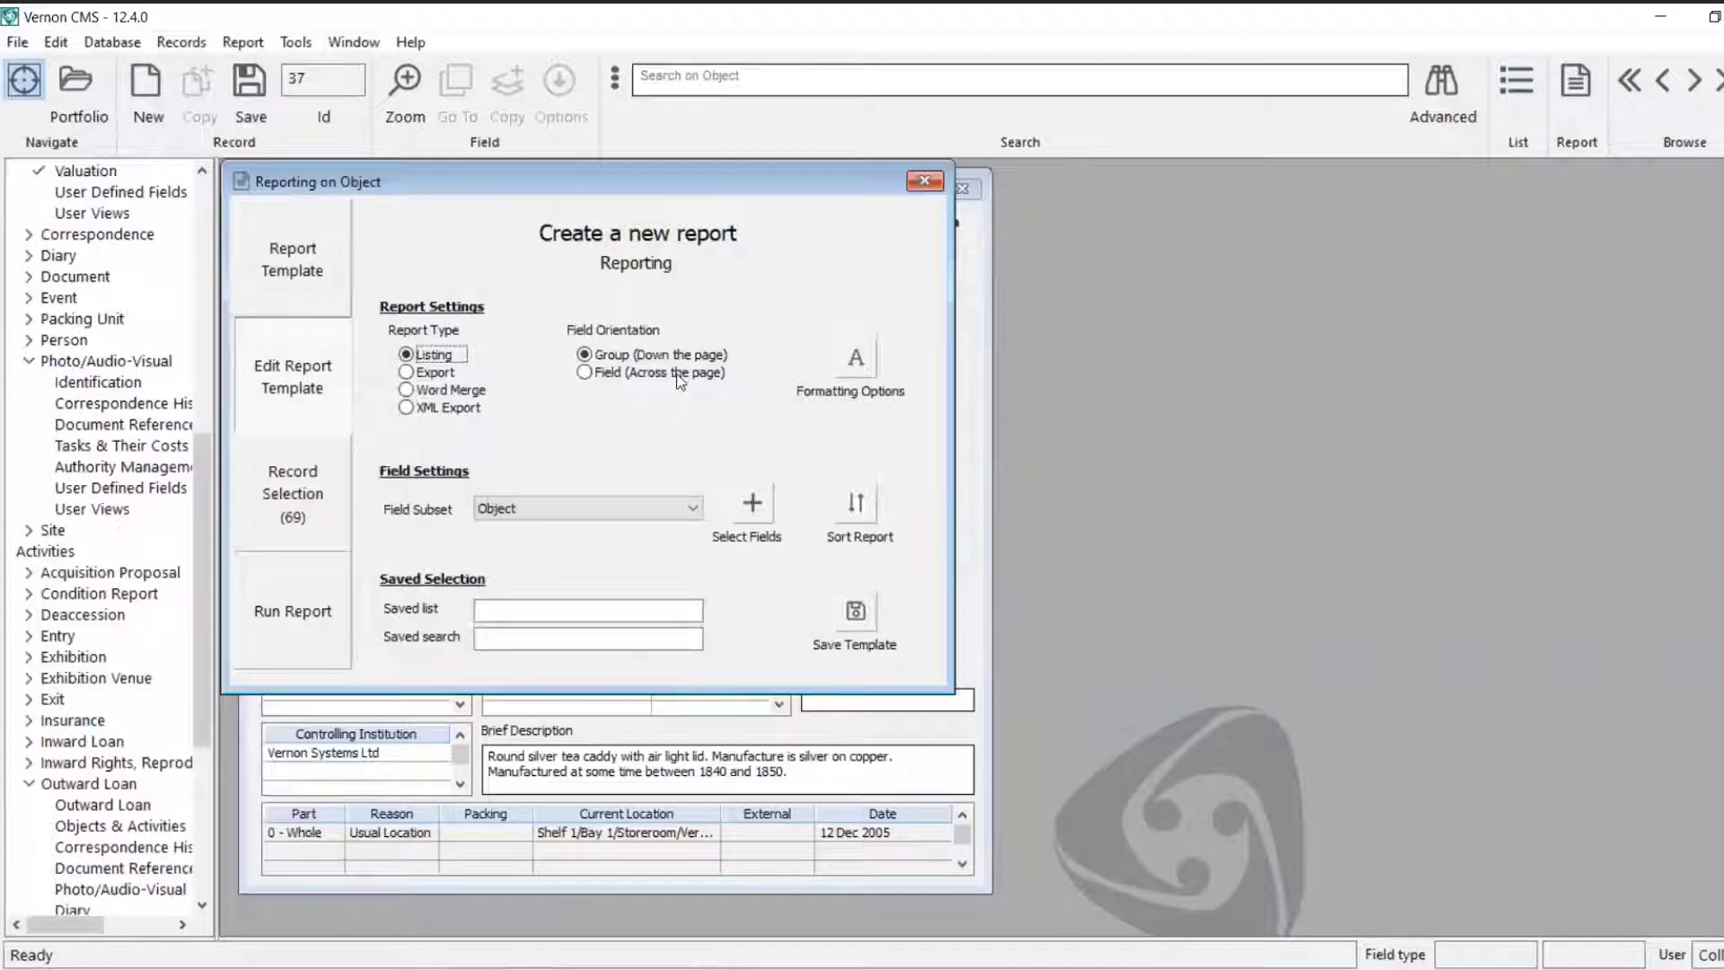
click(637, 375)
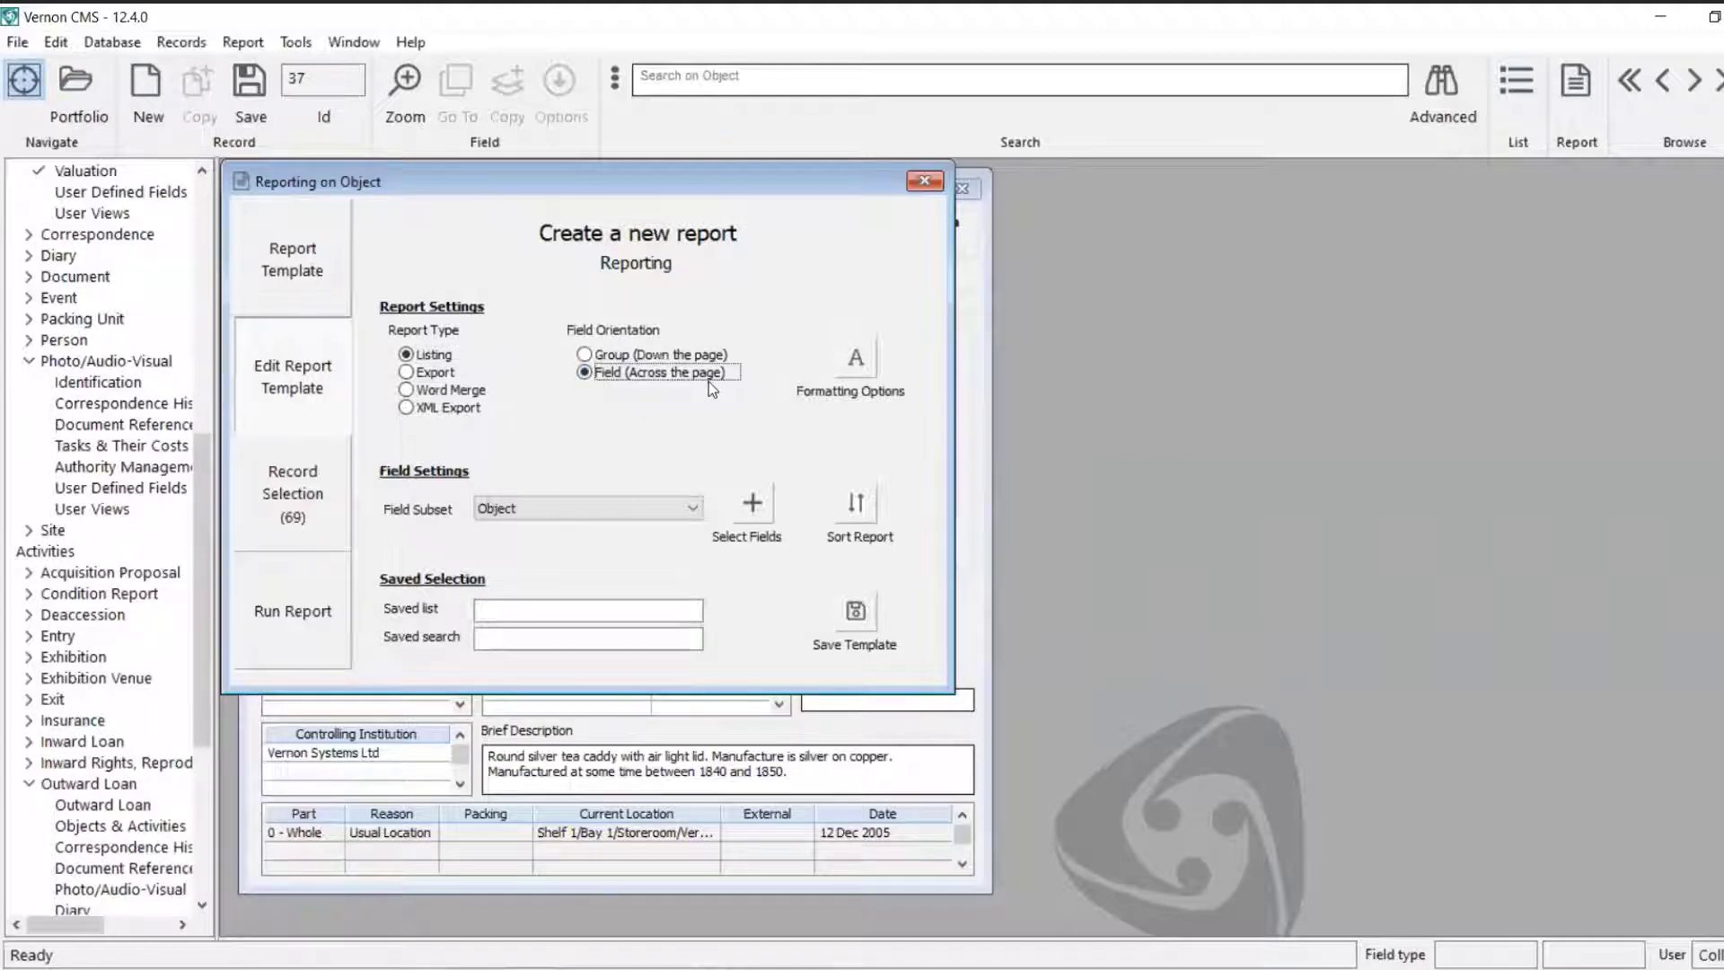
click(755, 506)
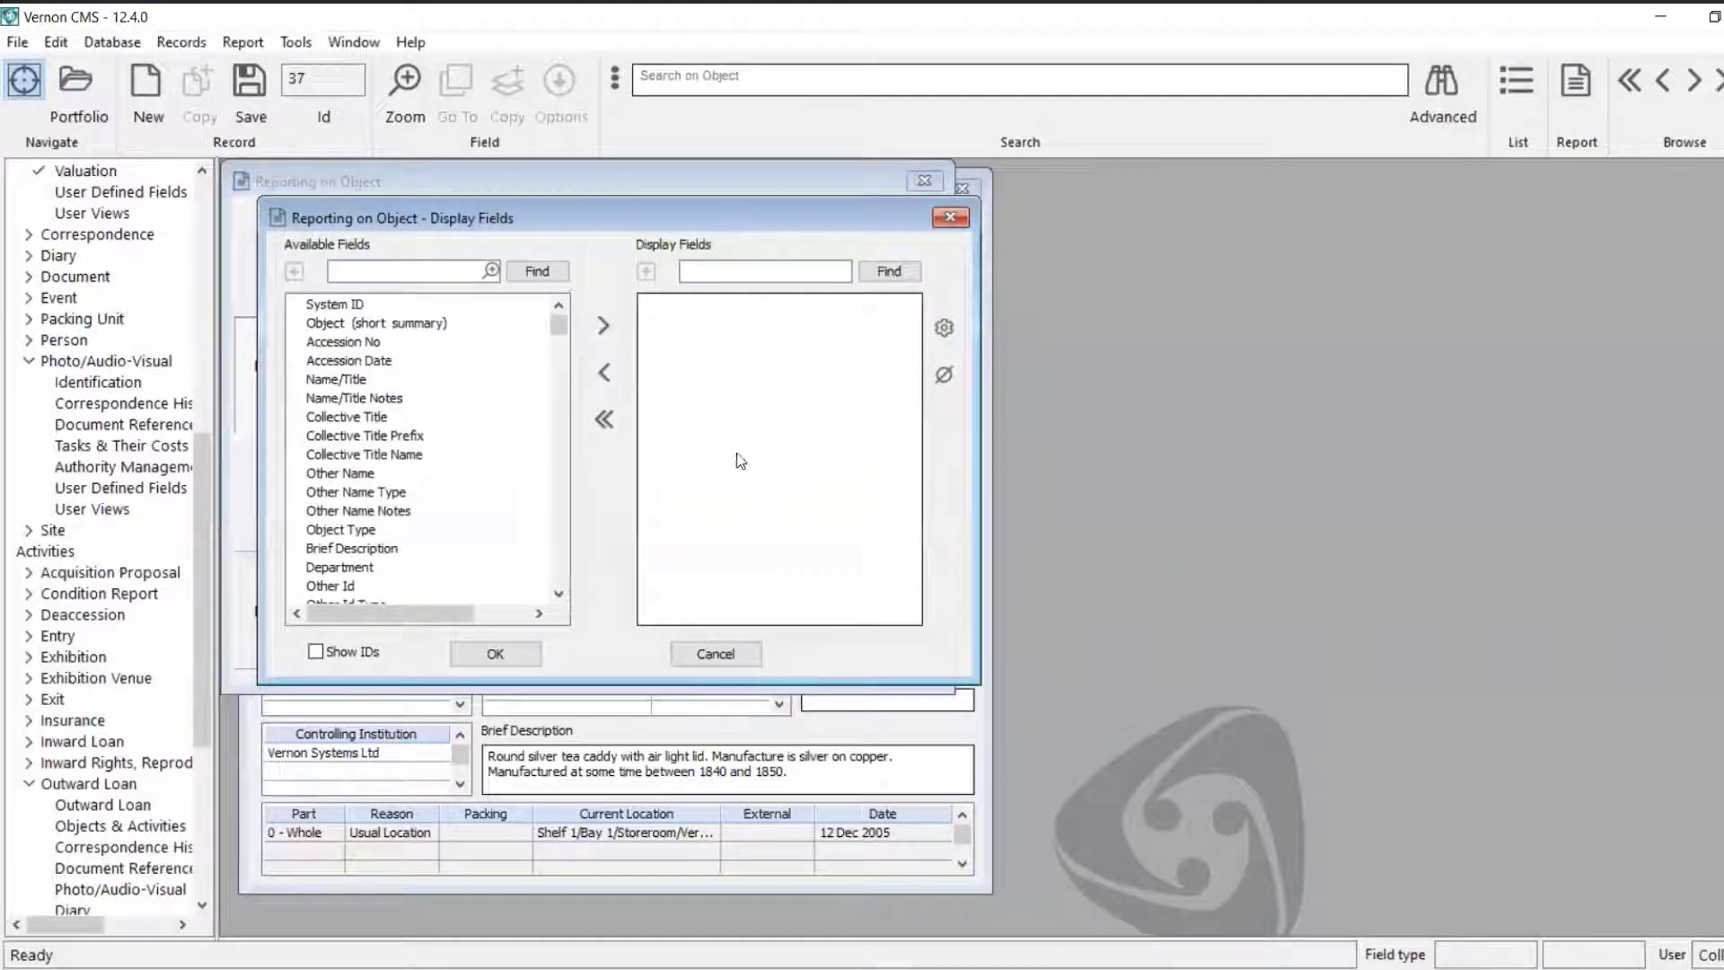
- Add Department, Name/Title and Internal Value (latest), found by searching 'internal', as display fields
double_click(340, 567)
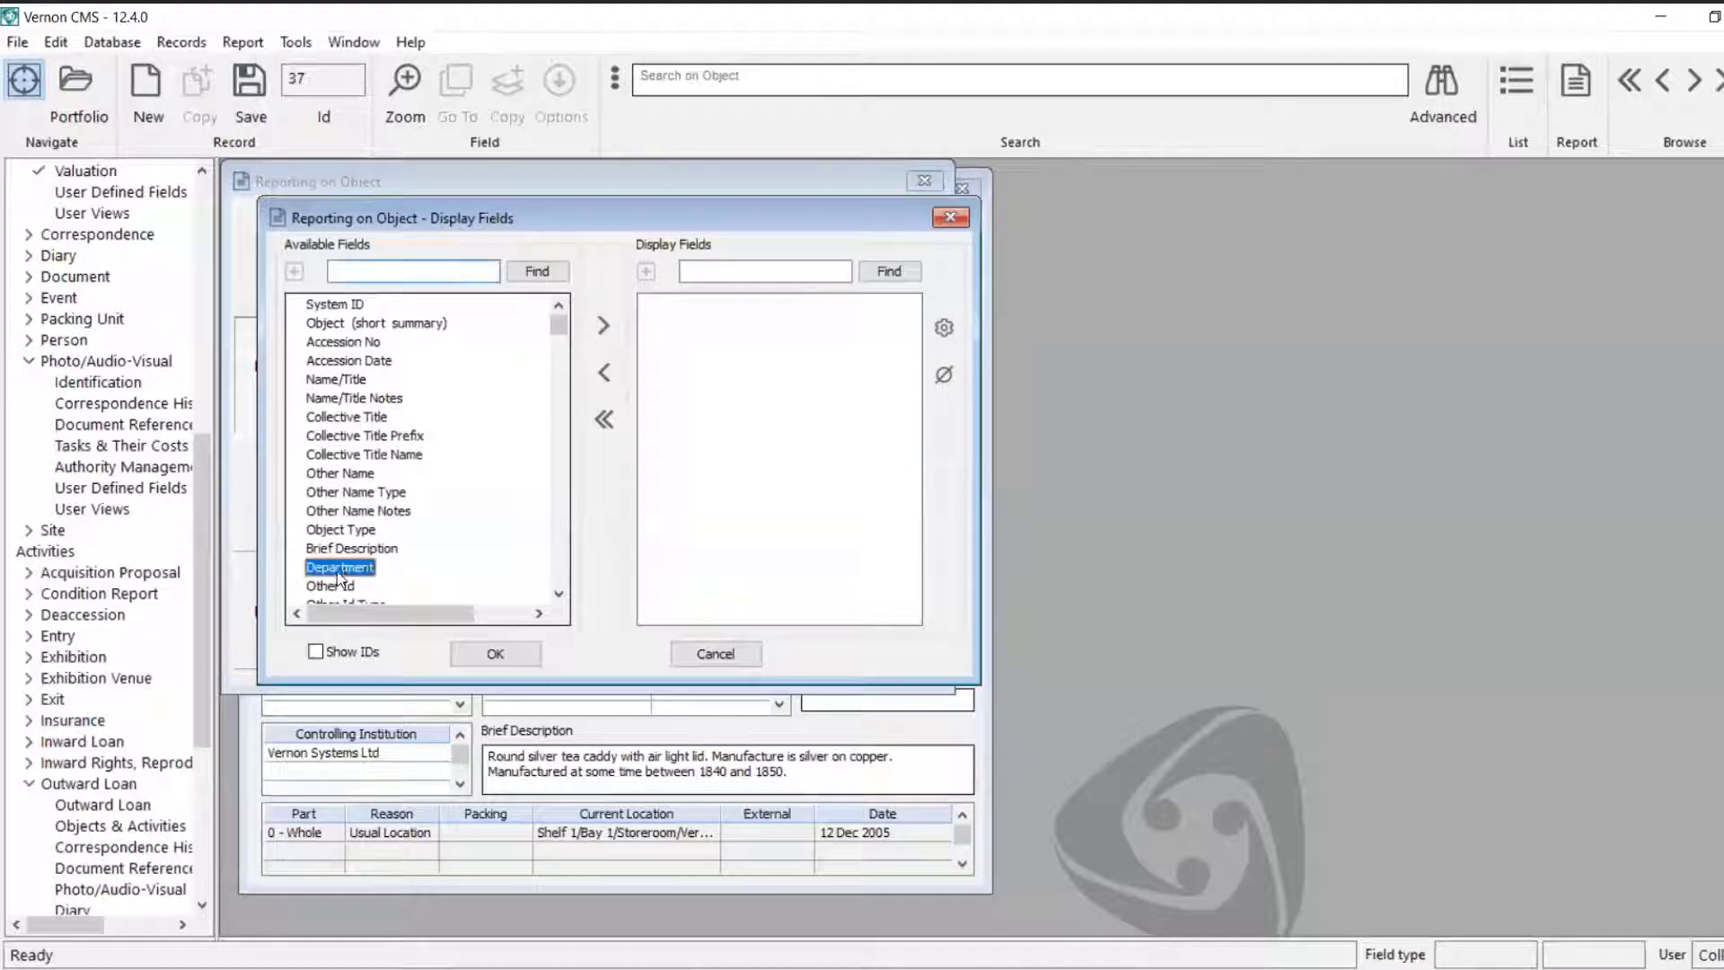
double_click(343, 377)
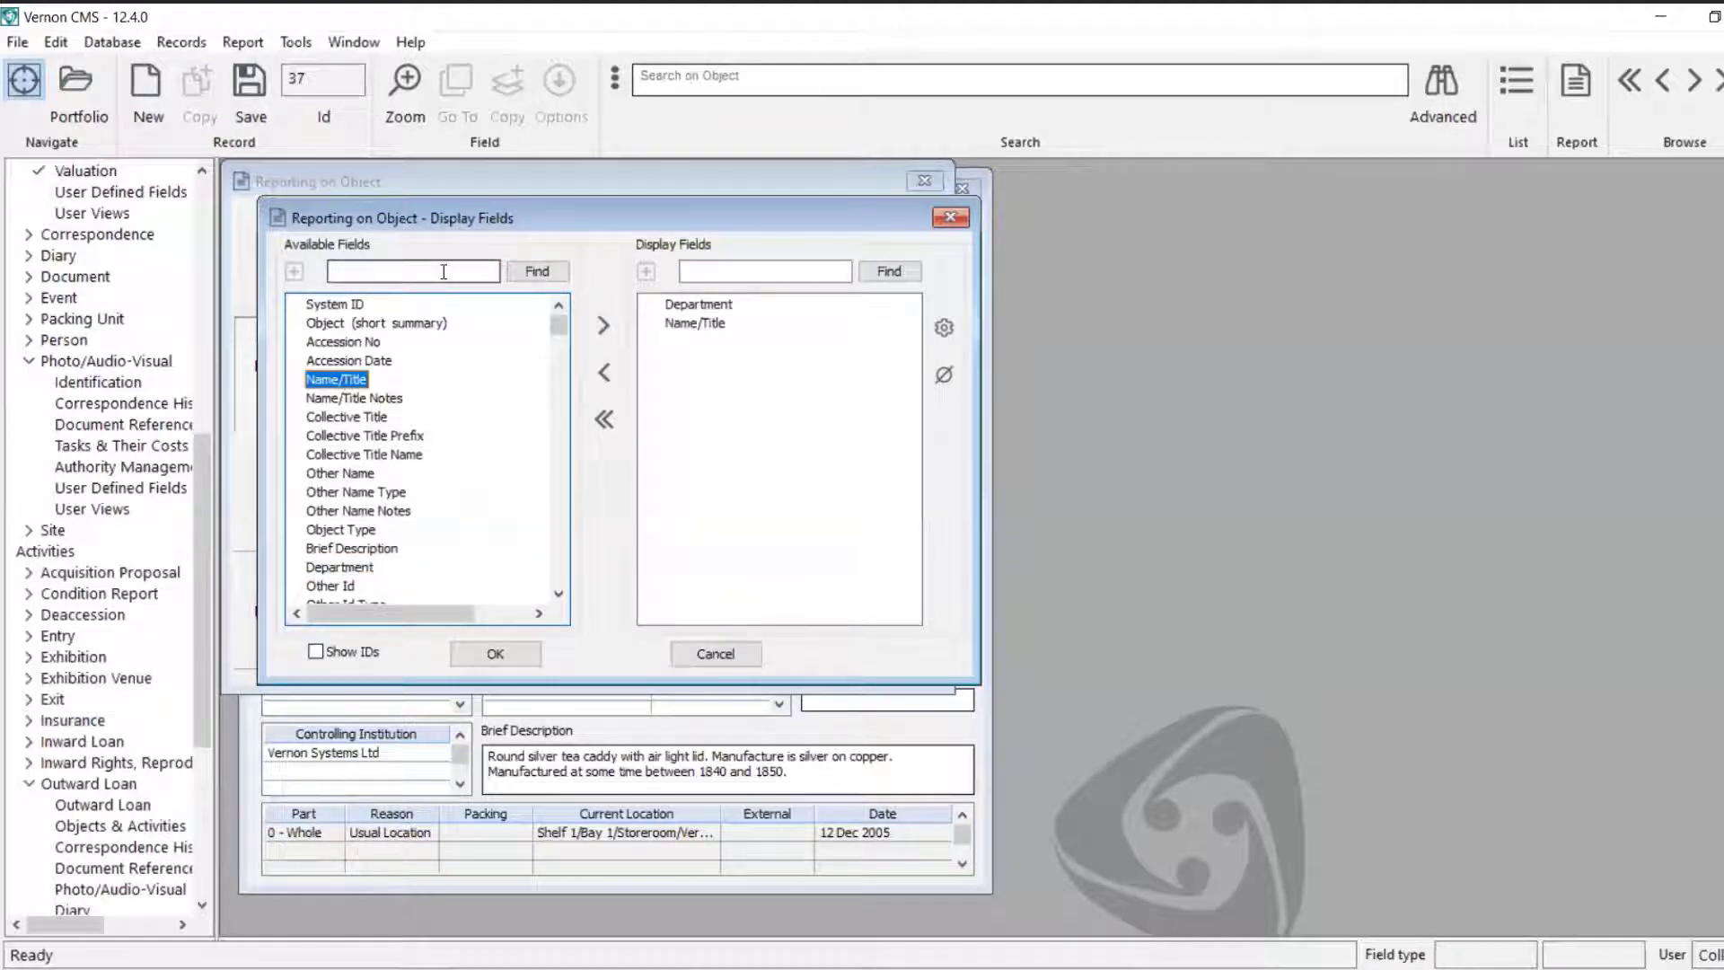
click(789, 462)
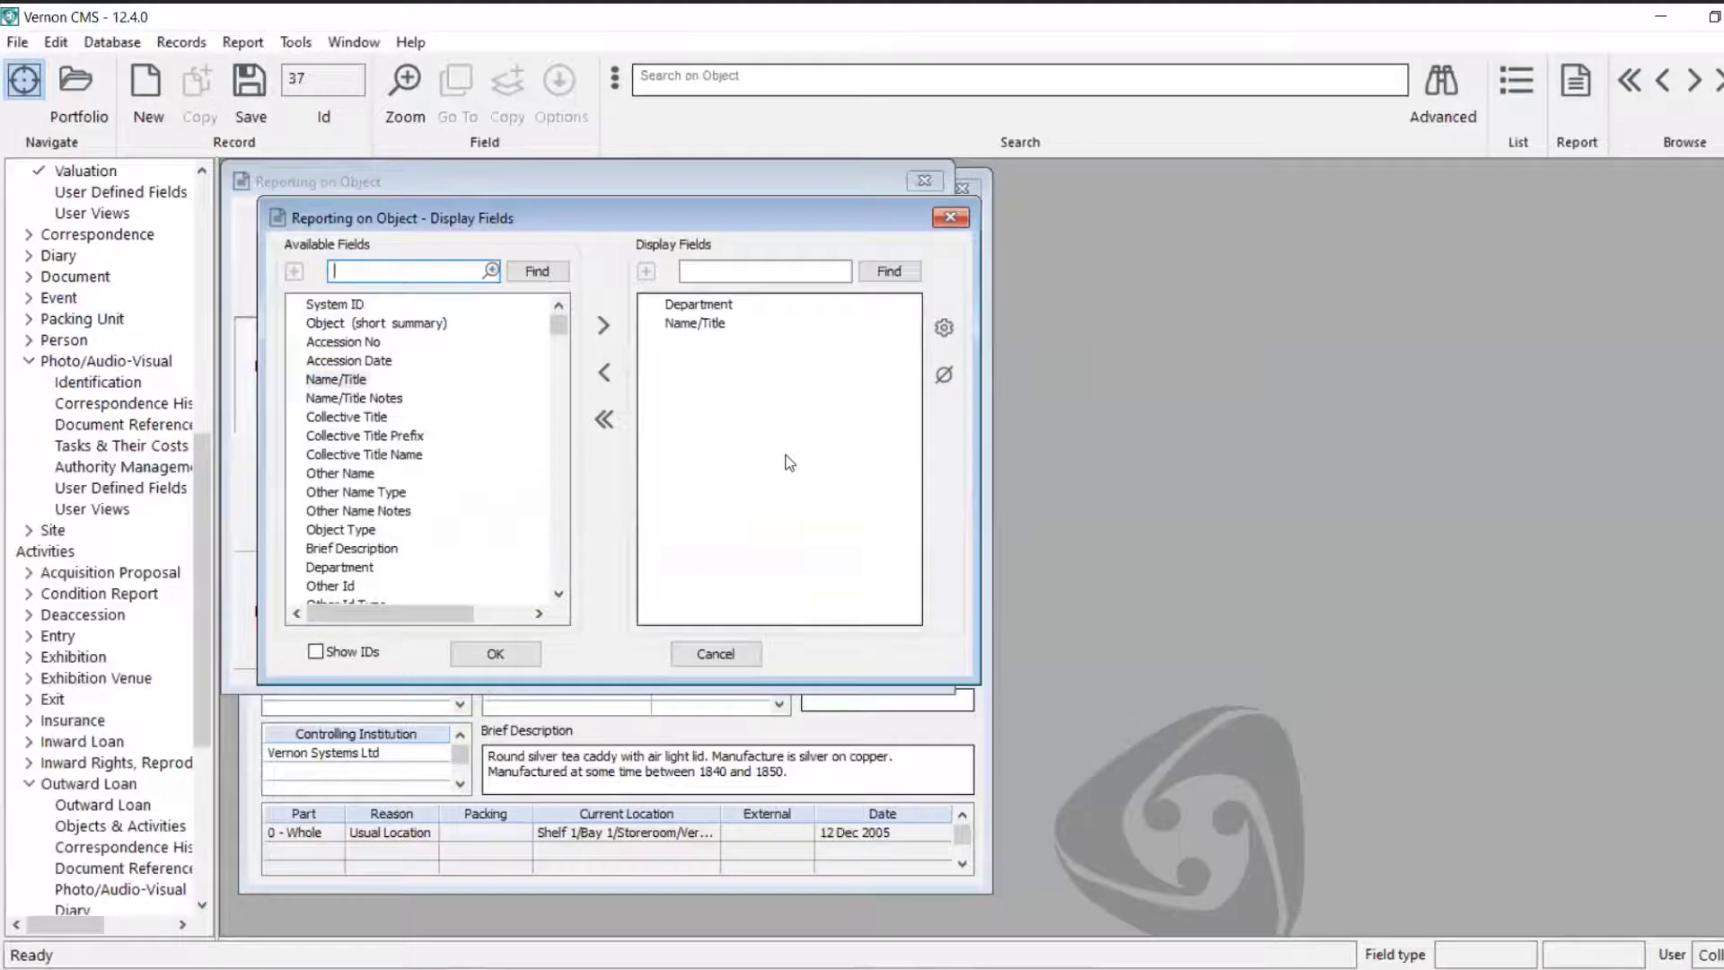
text(internal)
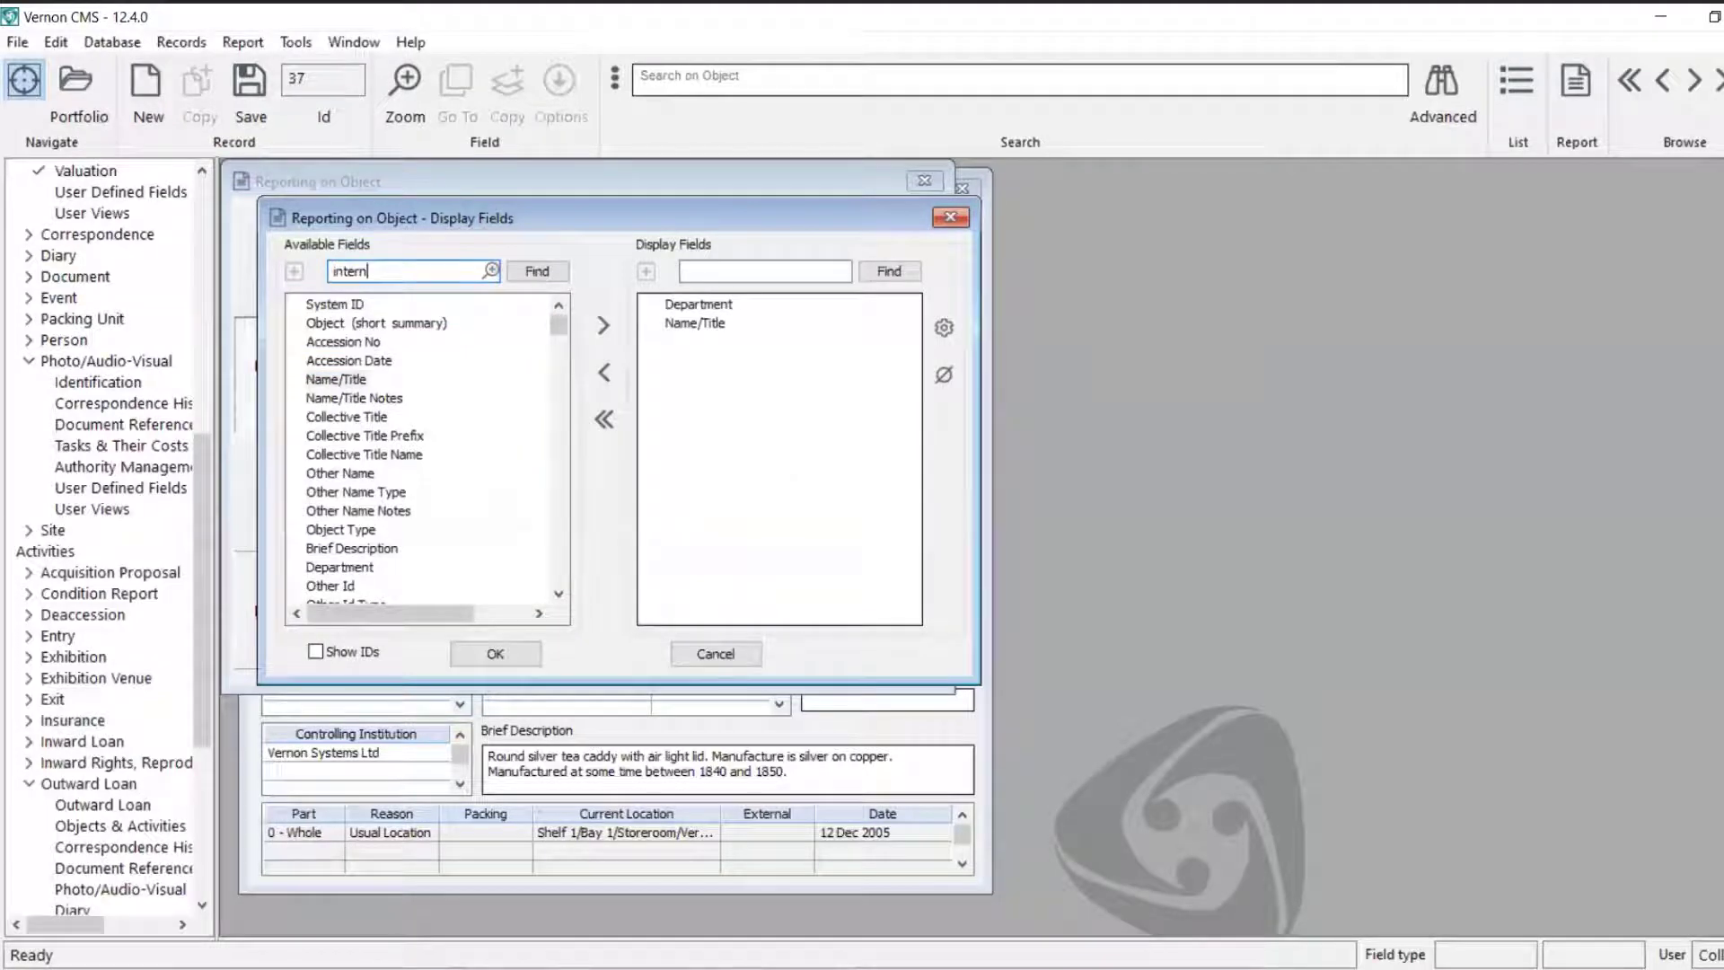
key(Return)
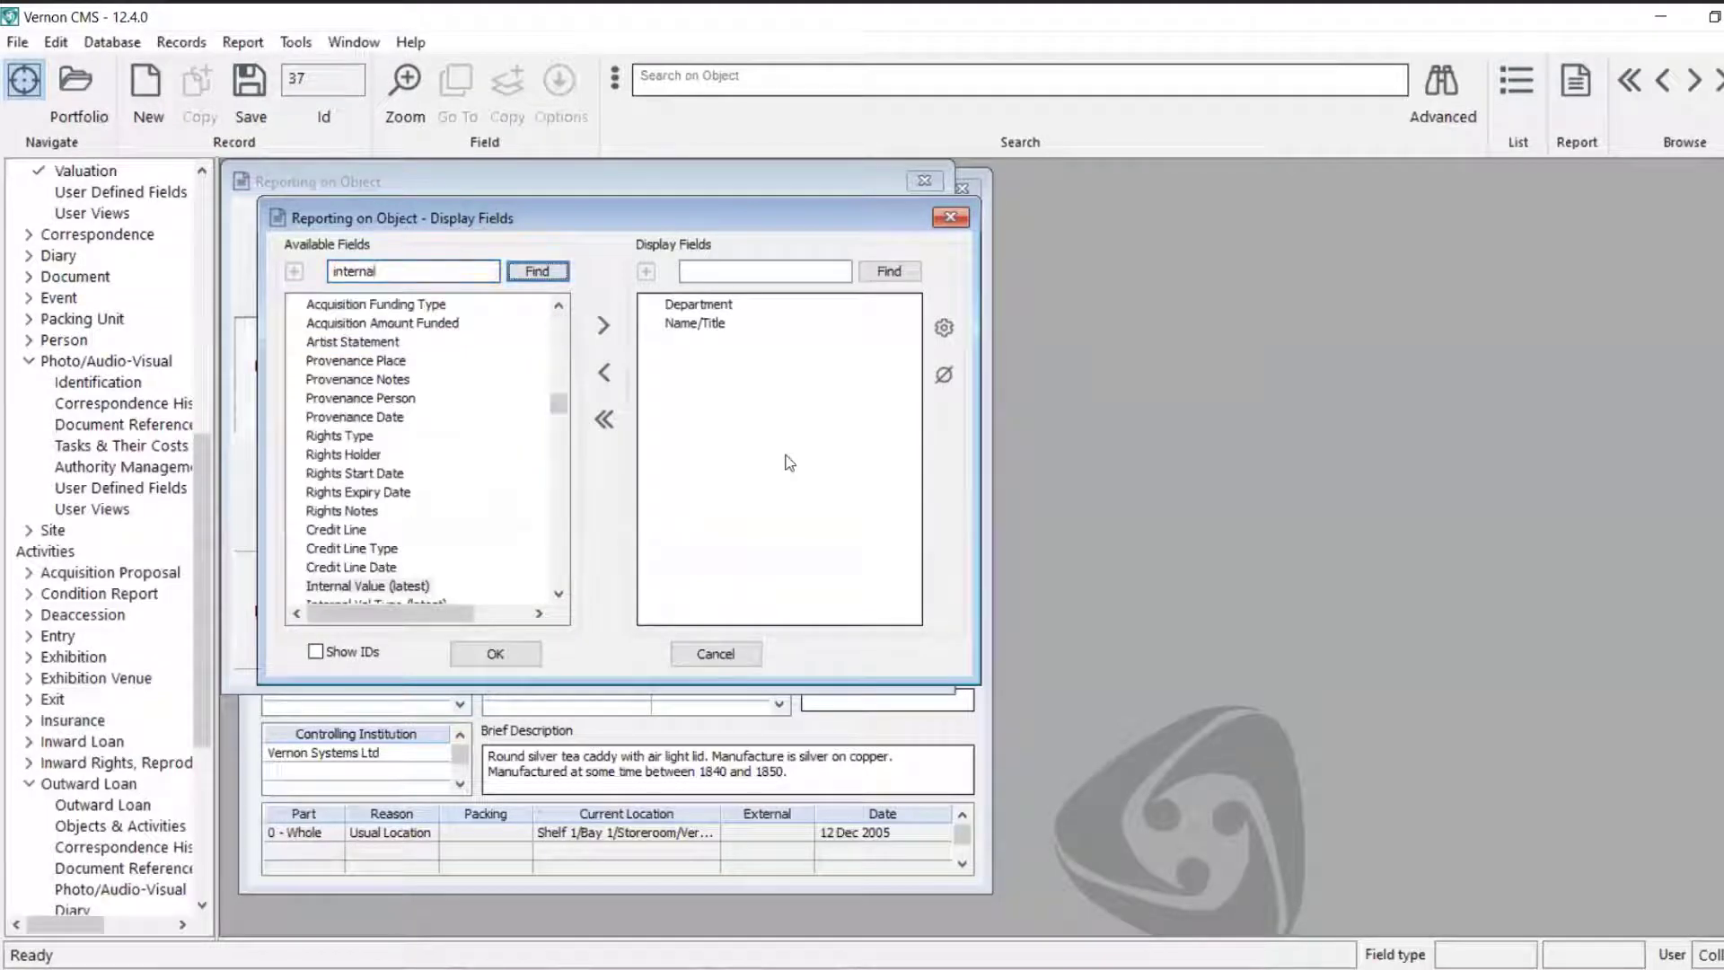
click(386, 589)
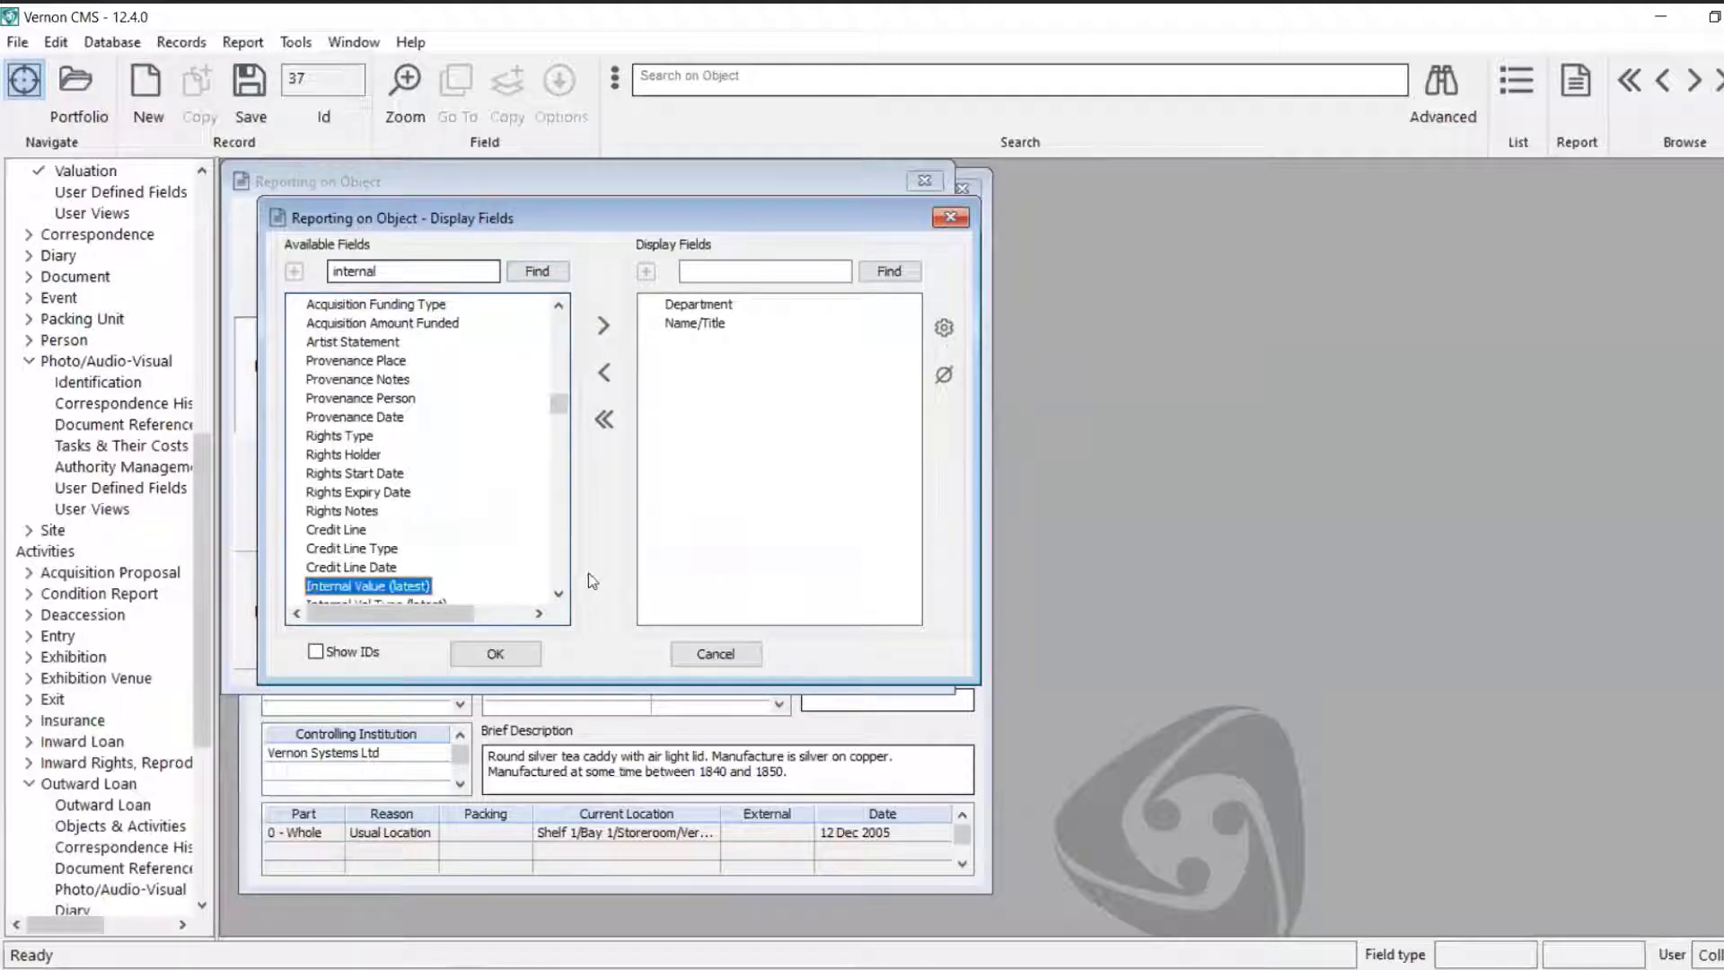
click(604, 325)
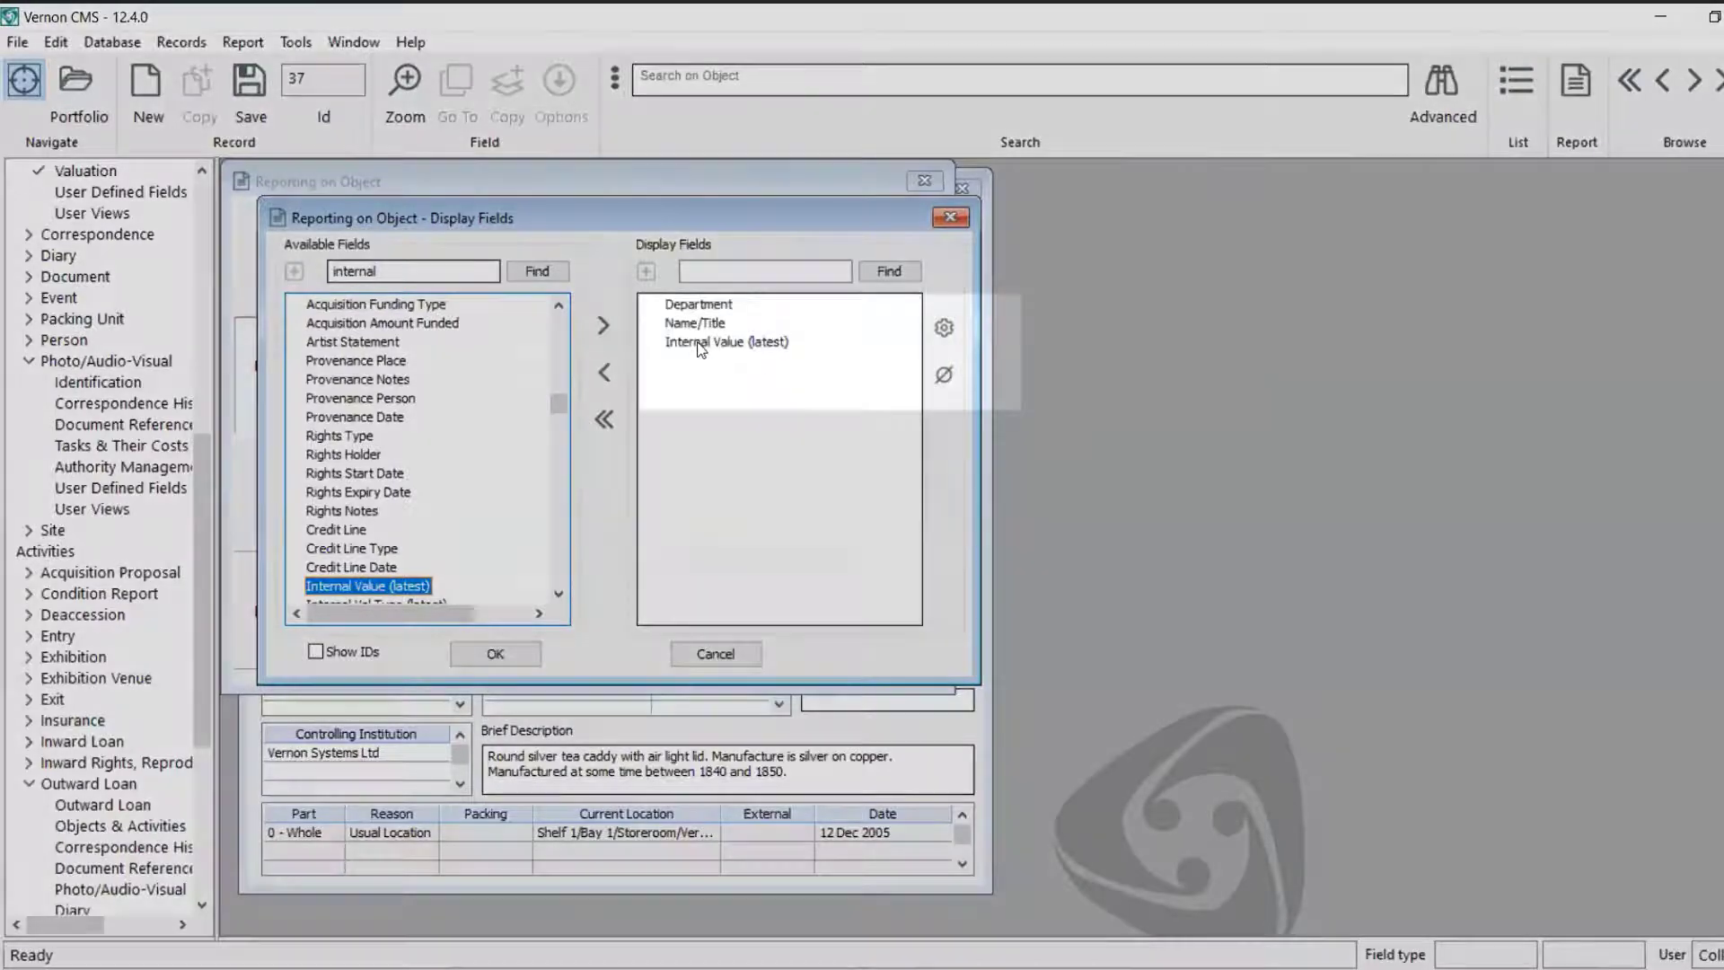
click(700, 342)
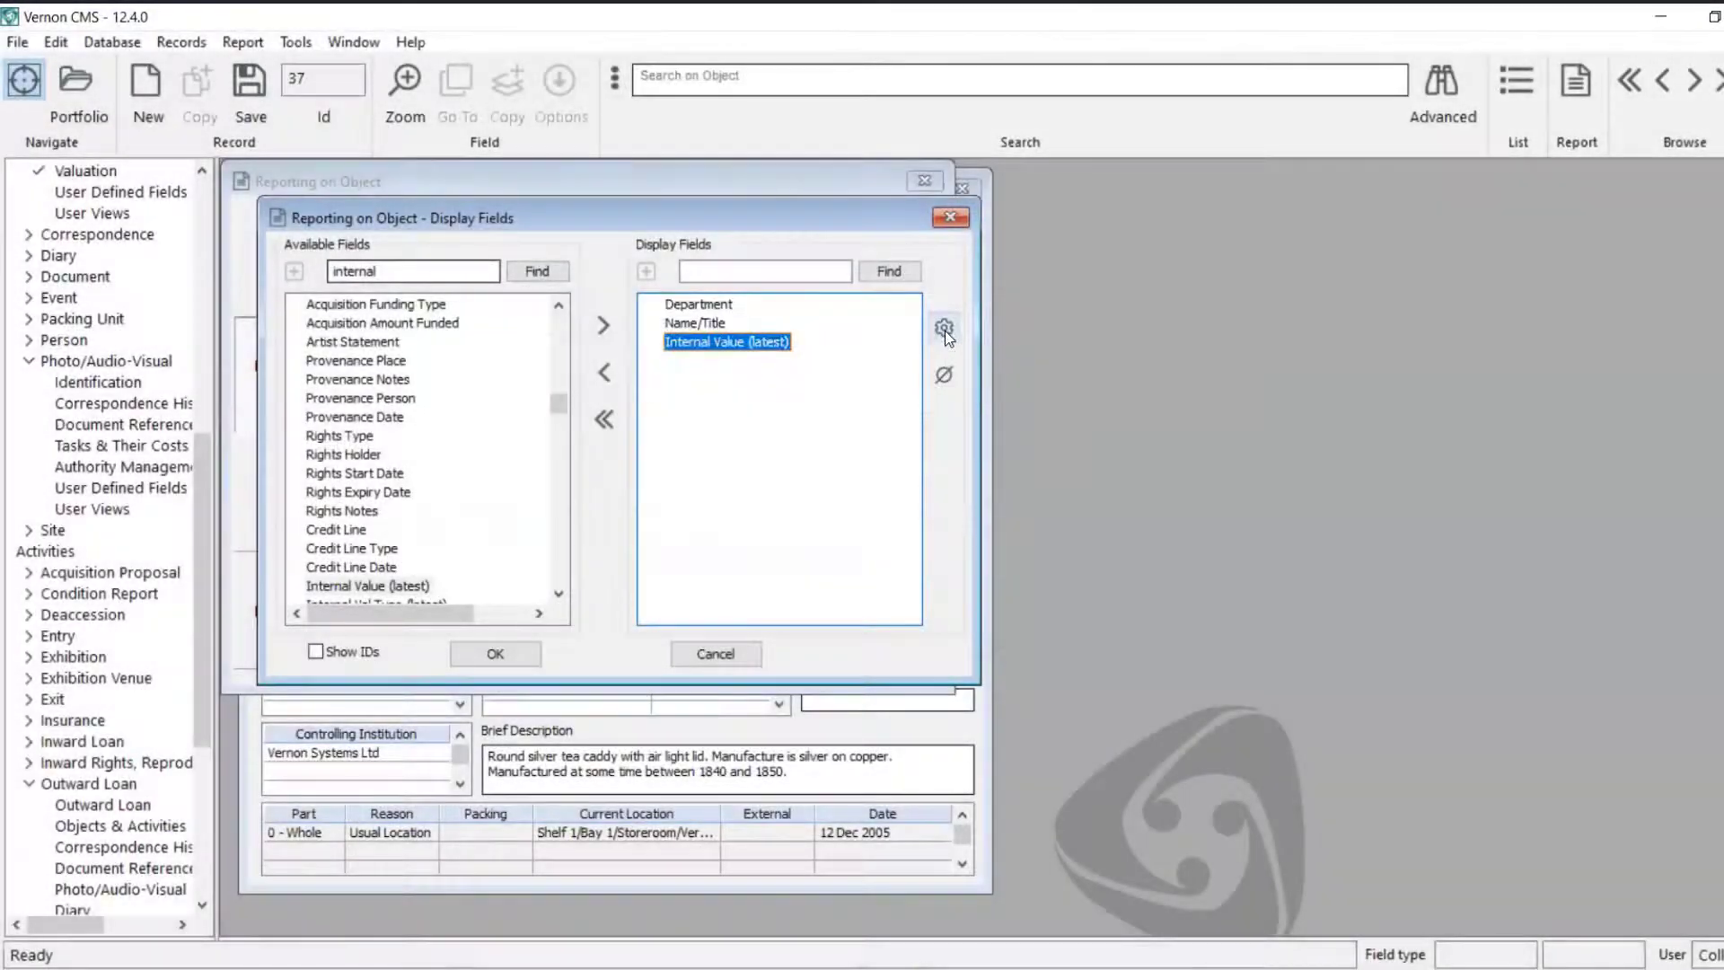
- Make the Internal Value (latest) column produce a total and accept the three display fields
click(944, 330)
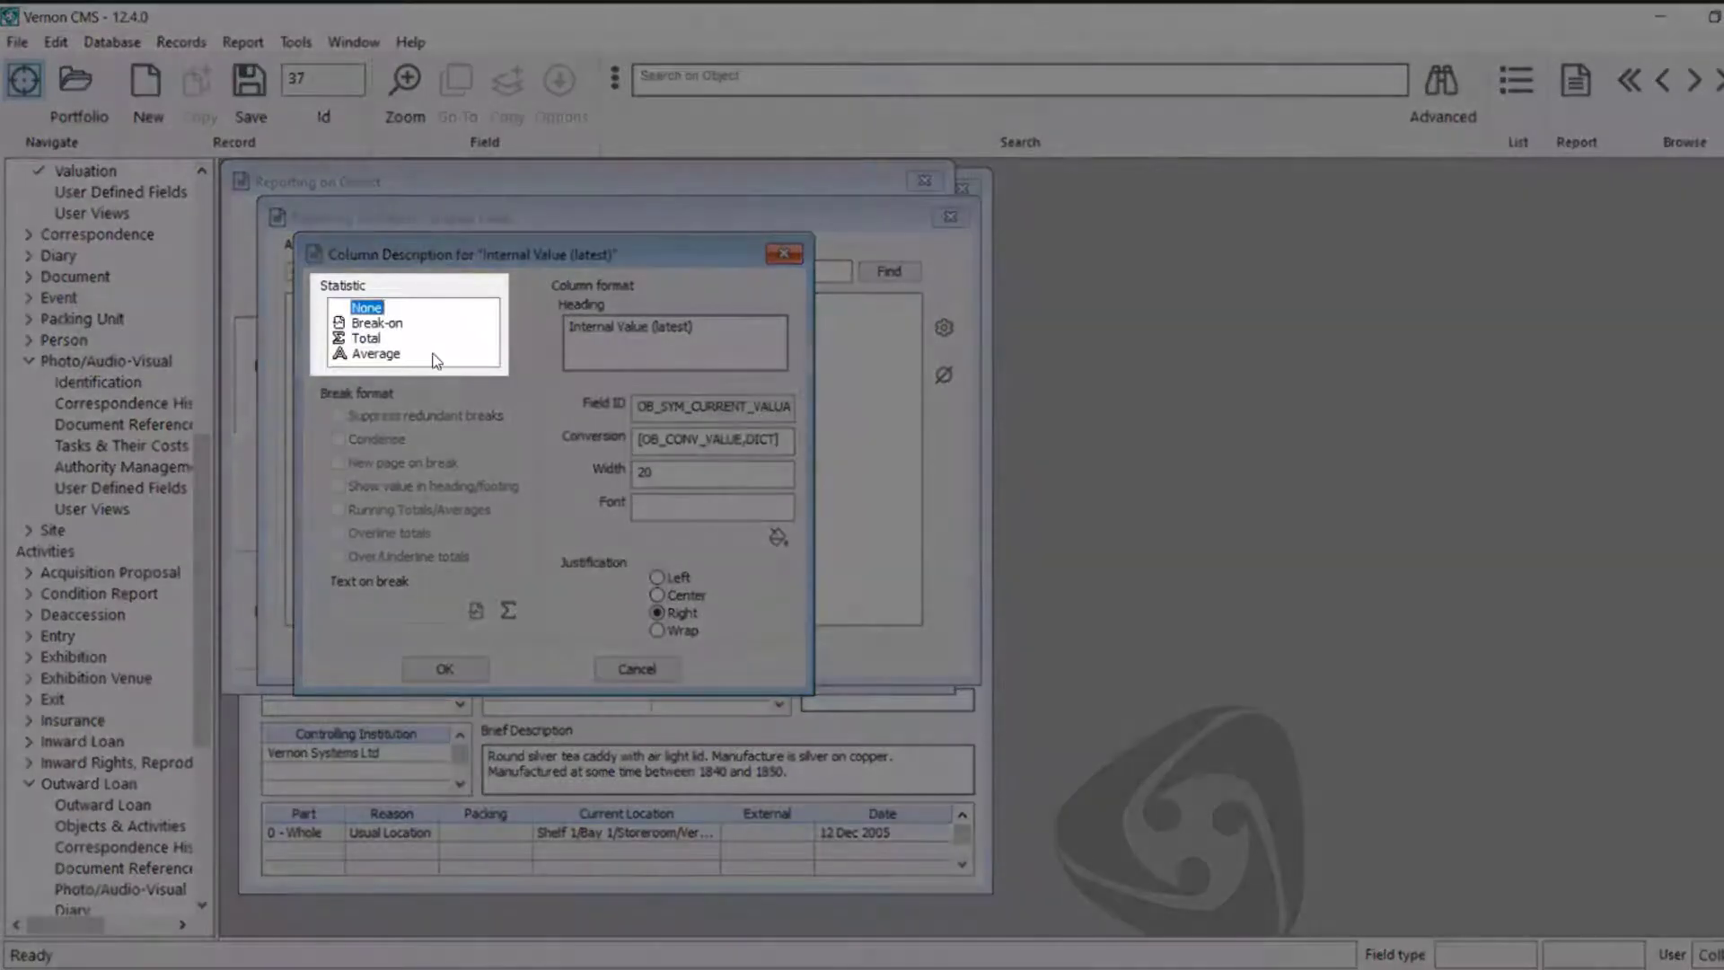
click(367, 338)
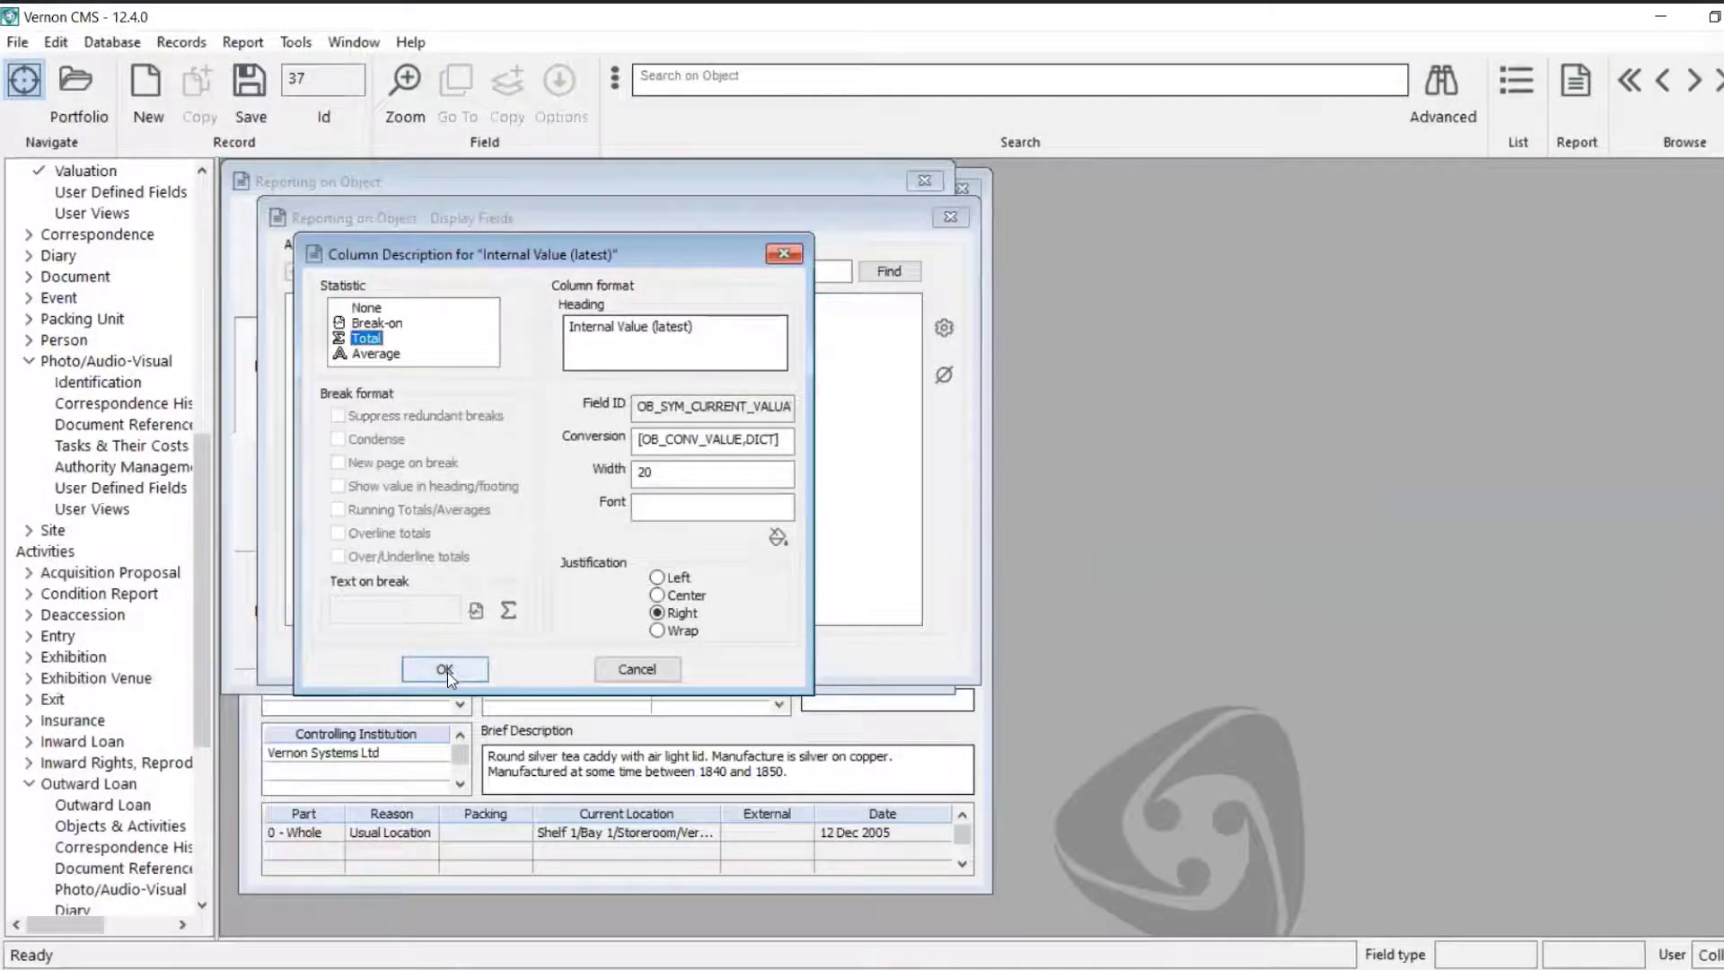
click(446, 669)
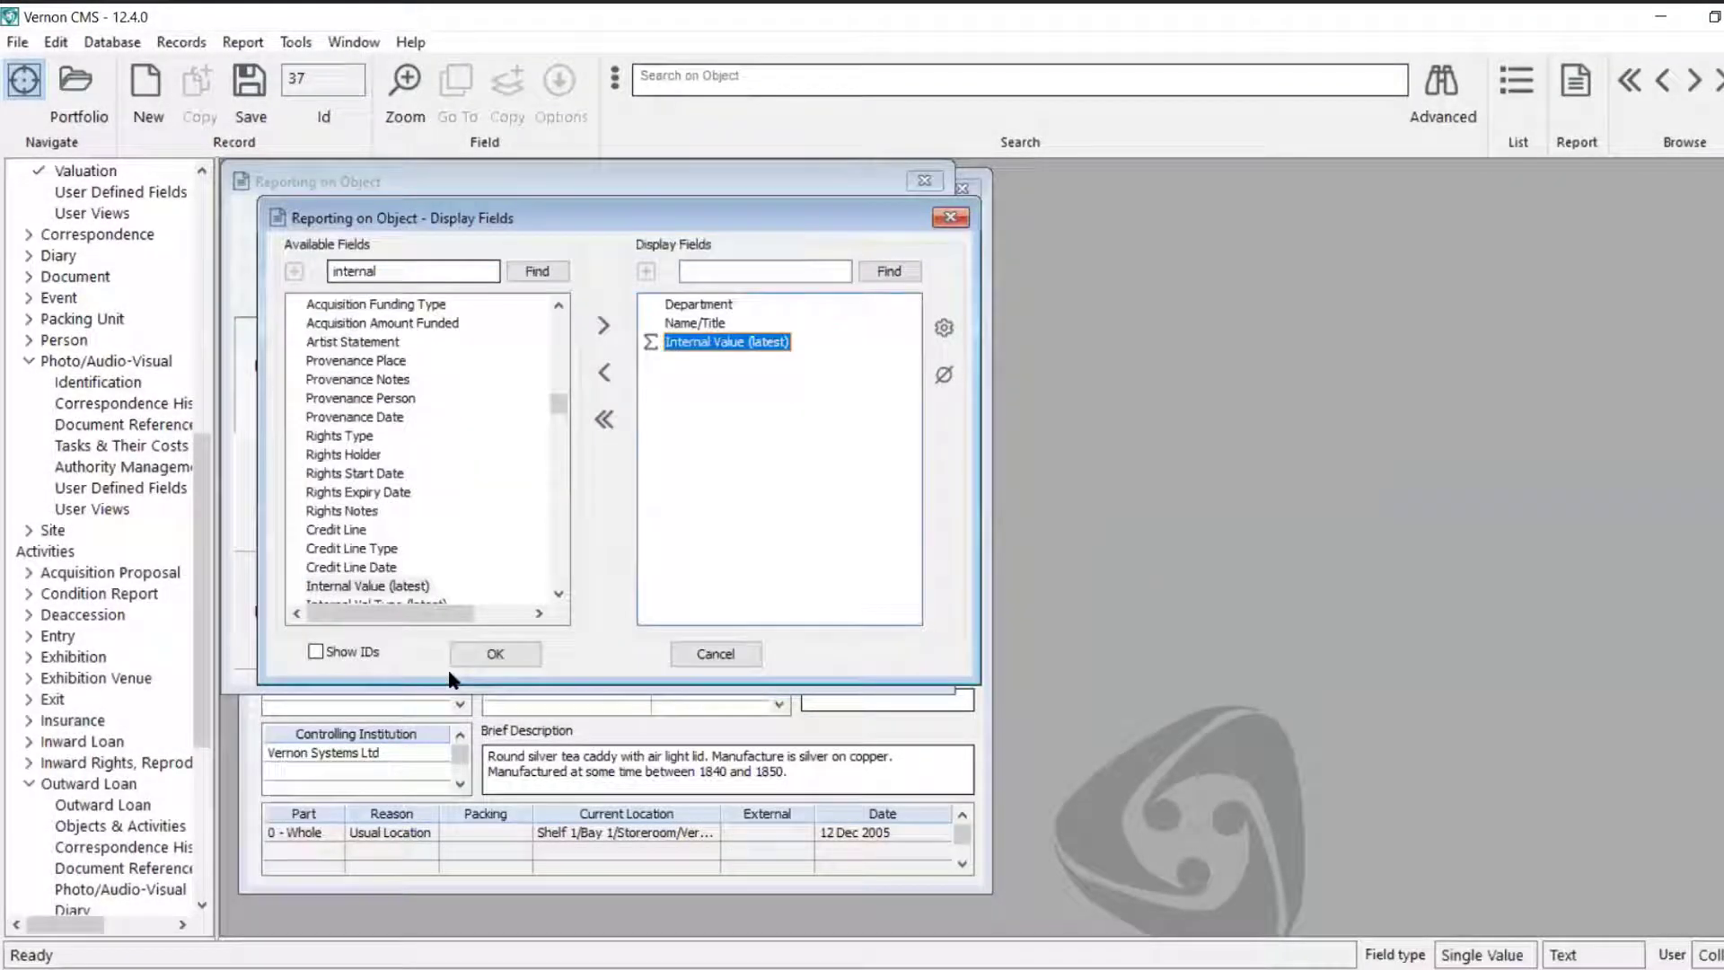
click(512, 660)
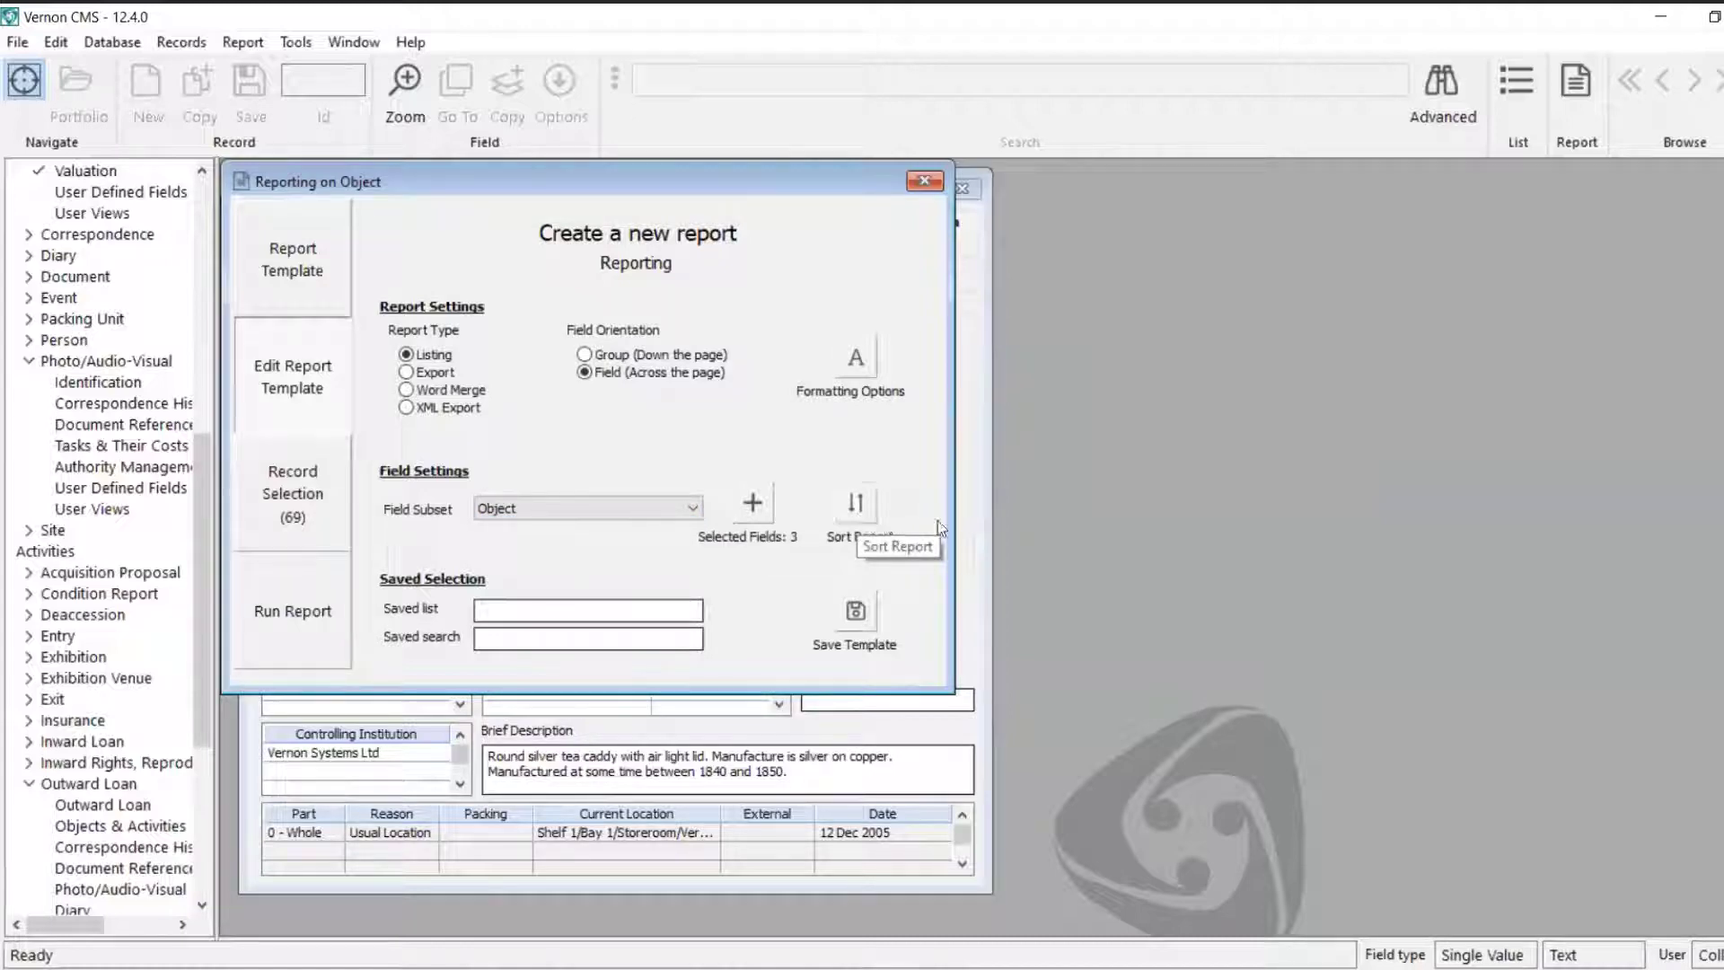
- Set Department as the report's sort field
click(856, 507)
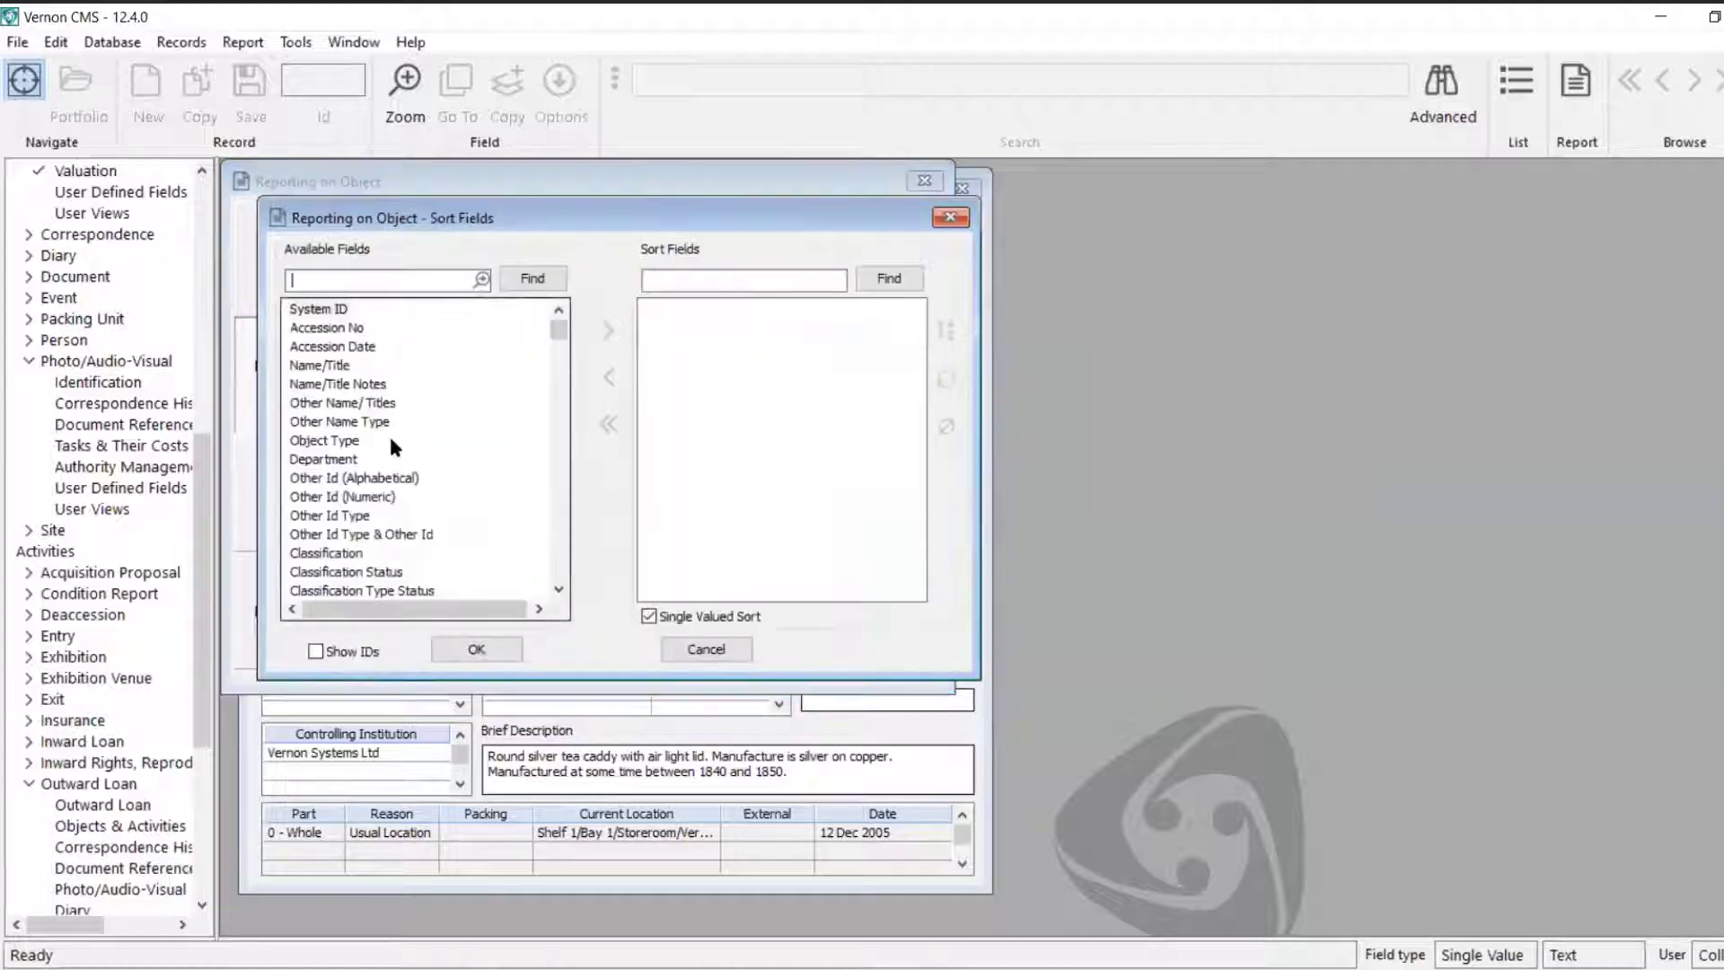
double_click(336, 459)
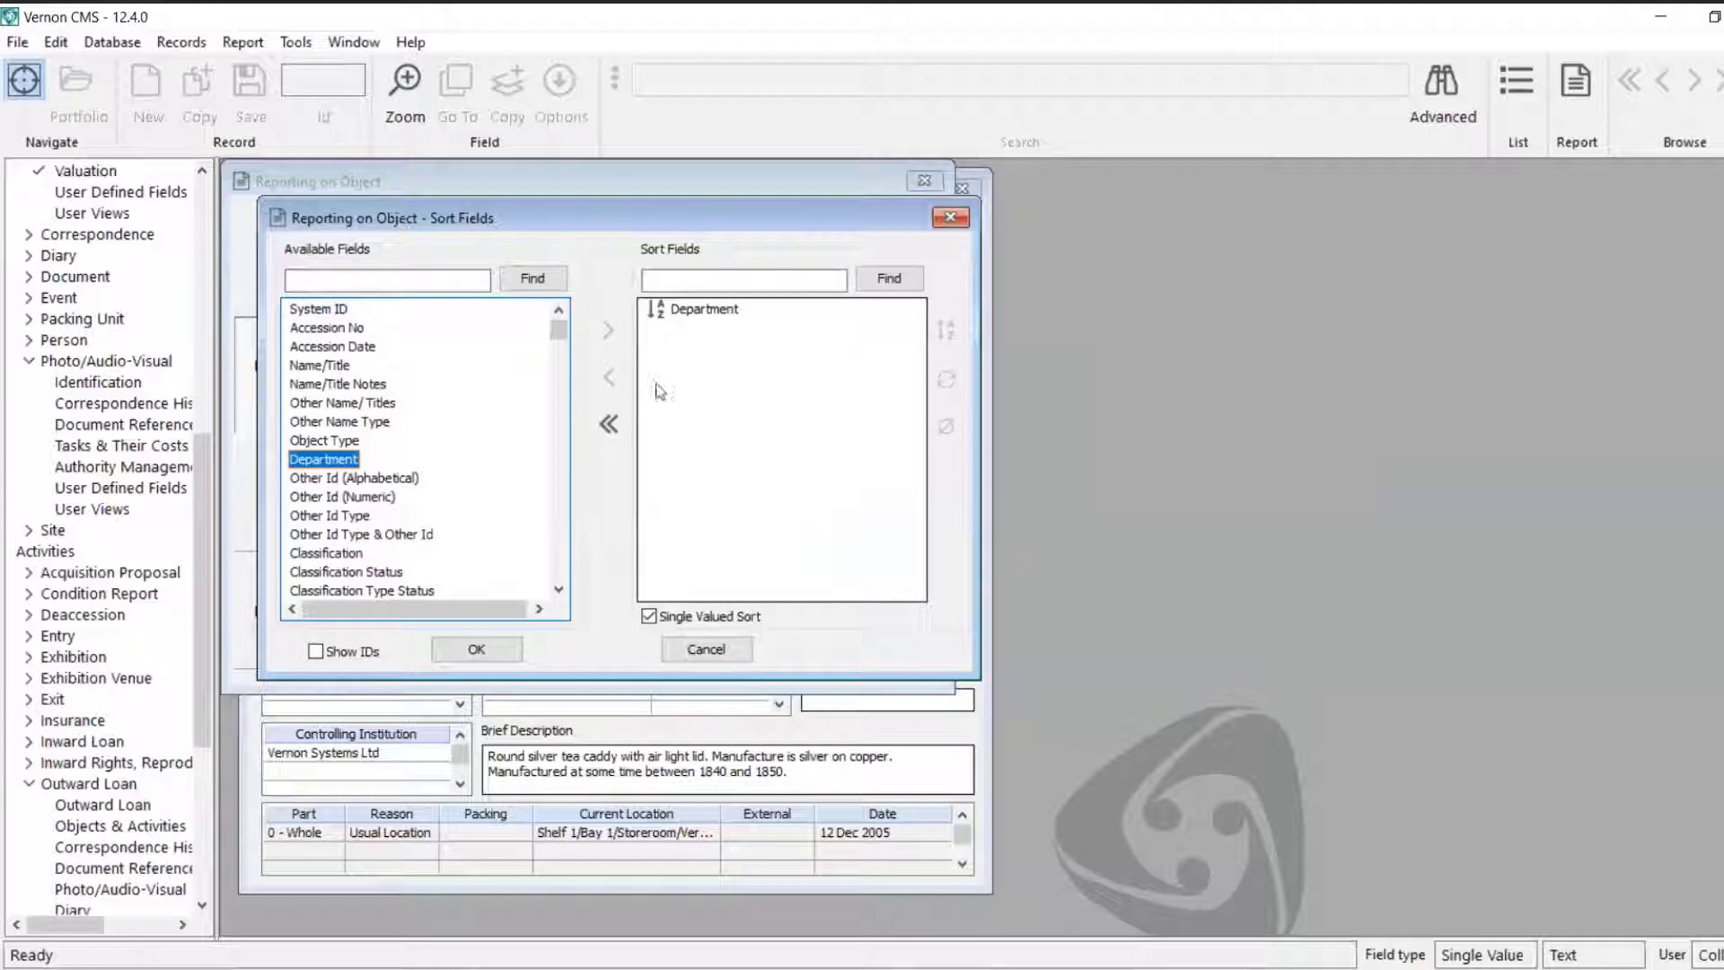
click(480, 646)
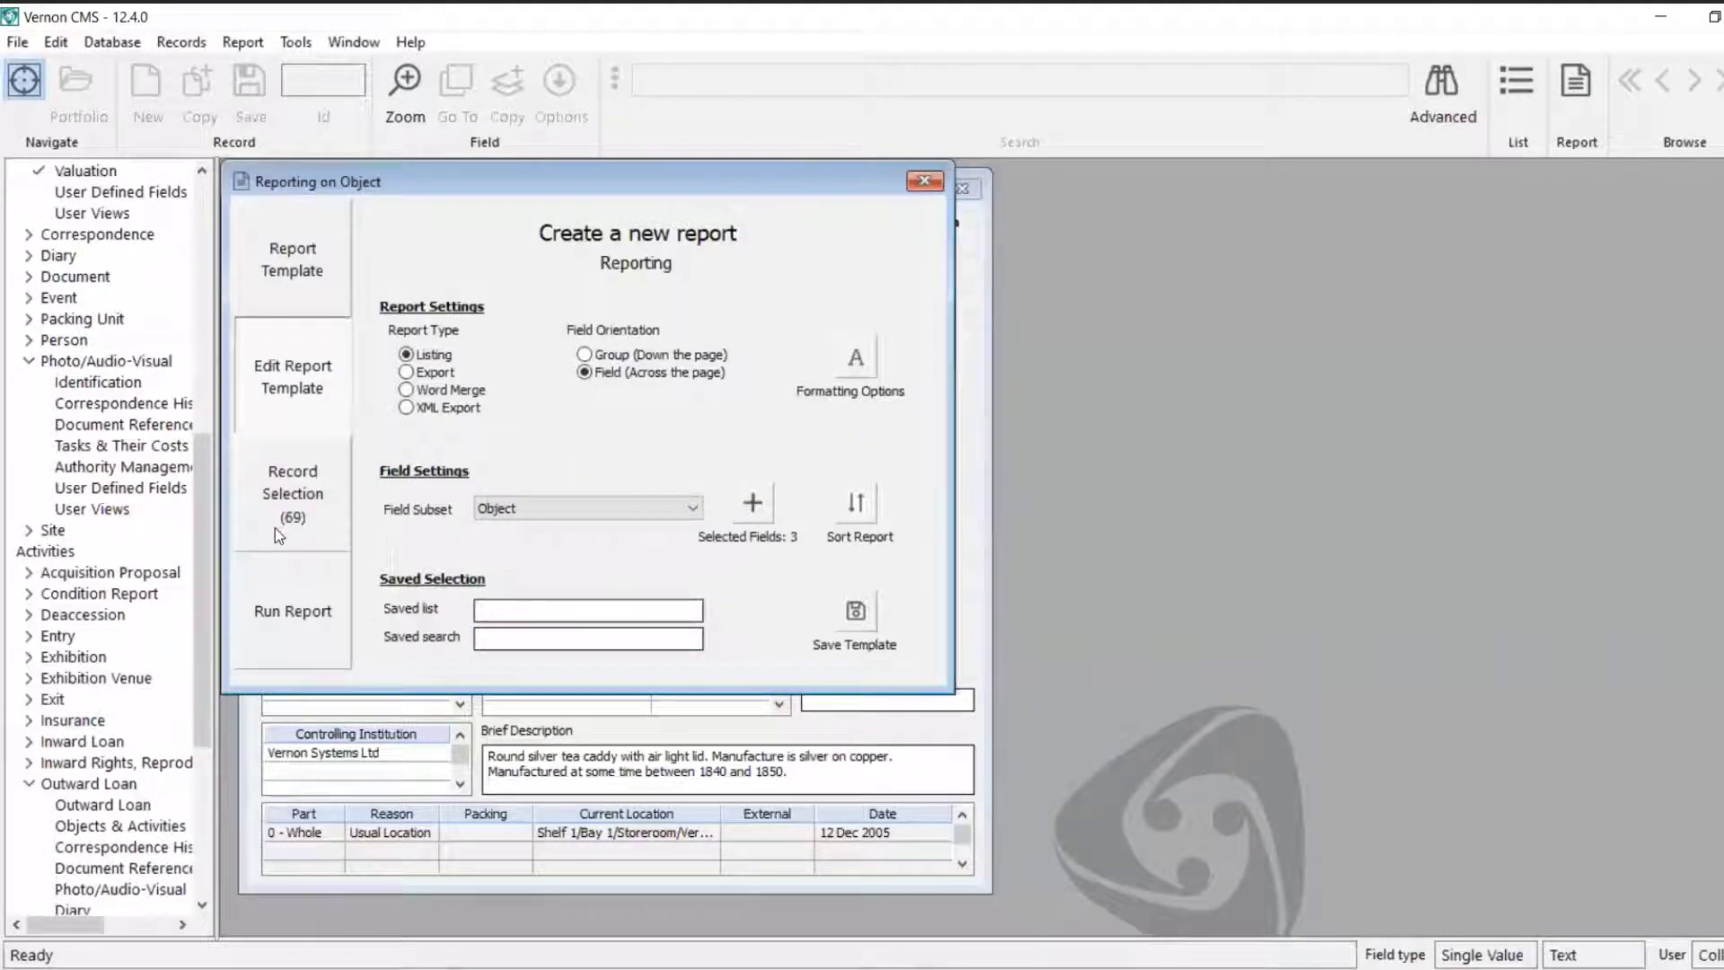
- Preview the 69-record report on screen through page 2, then close the preview
click(314, 584)
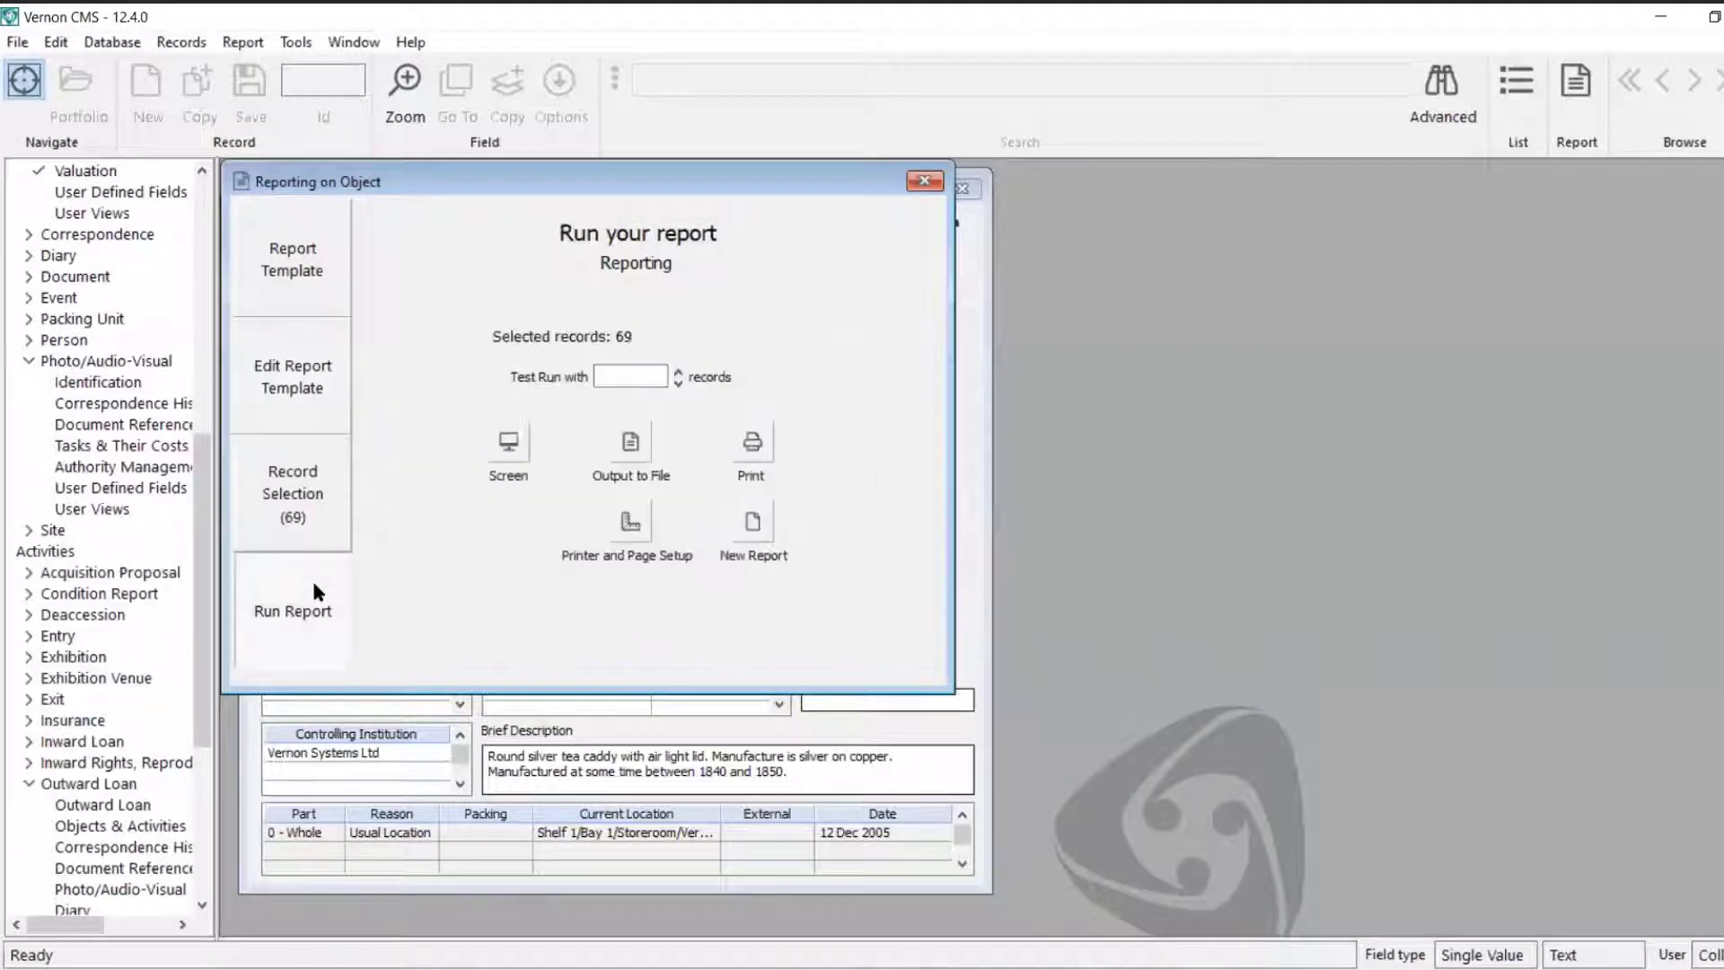
click(508, 457)
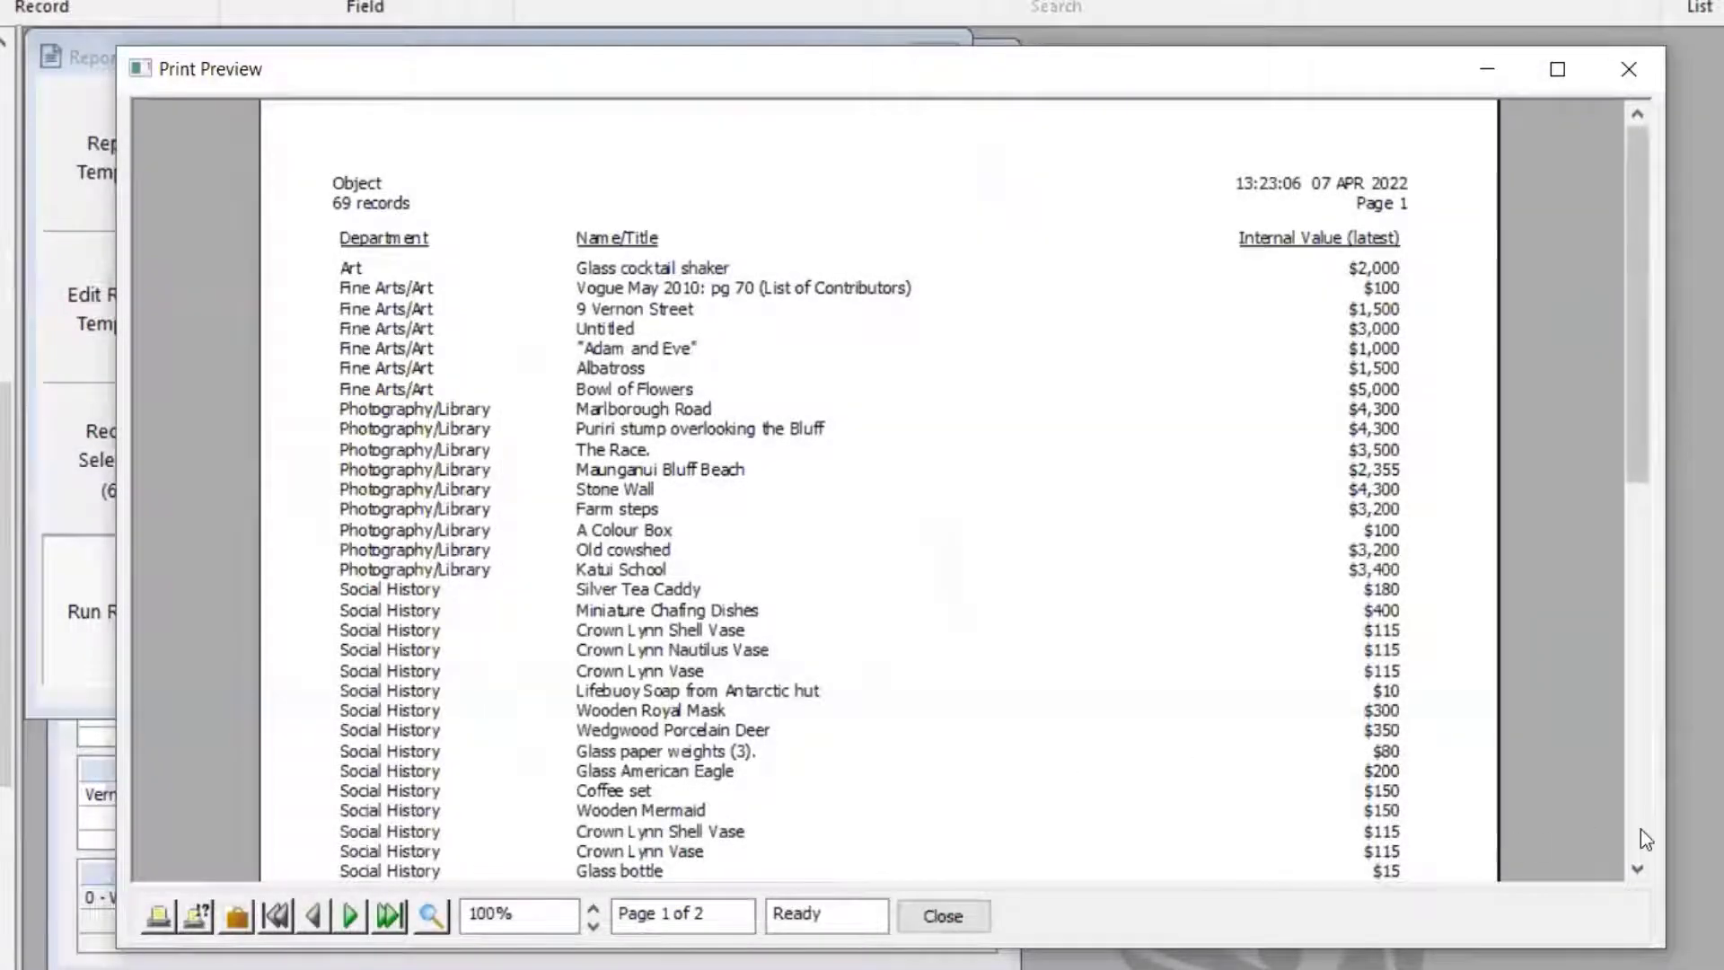
click(351, 916)
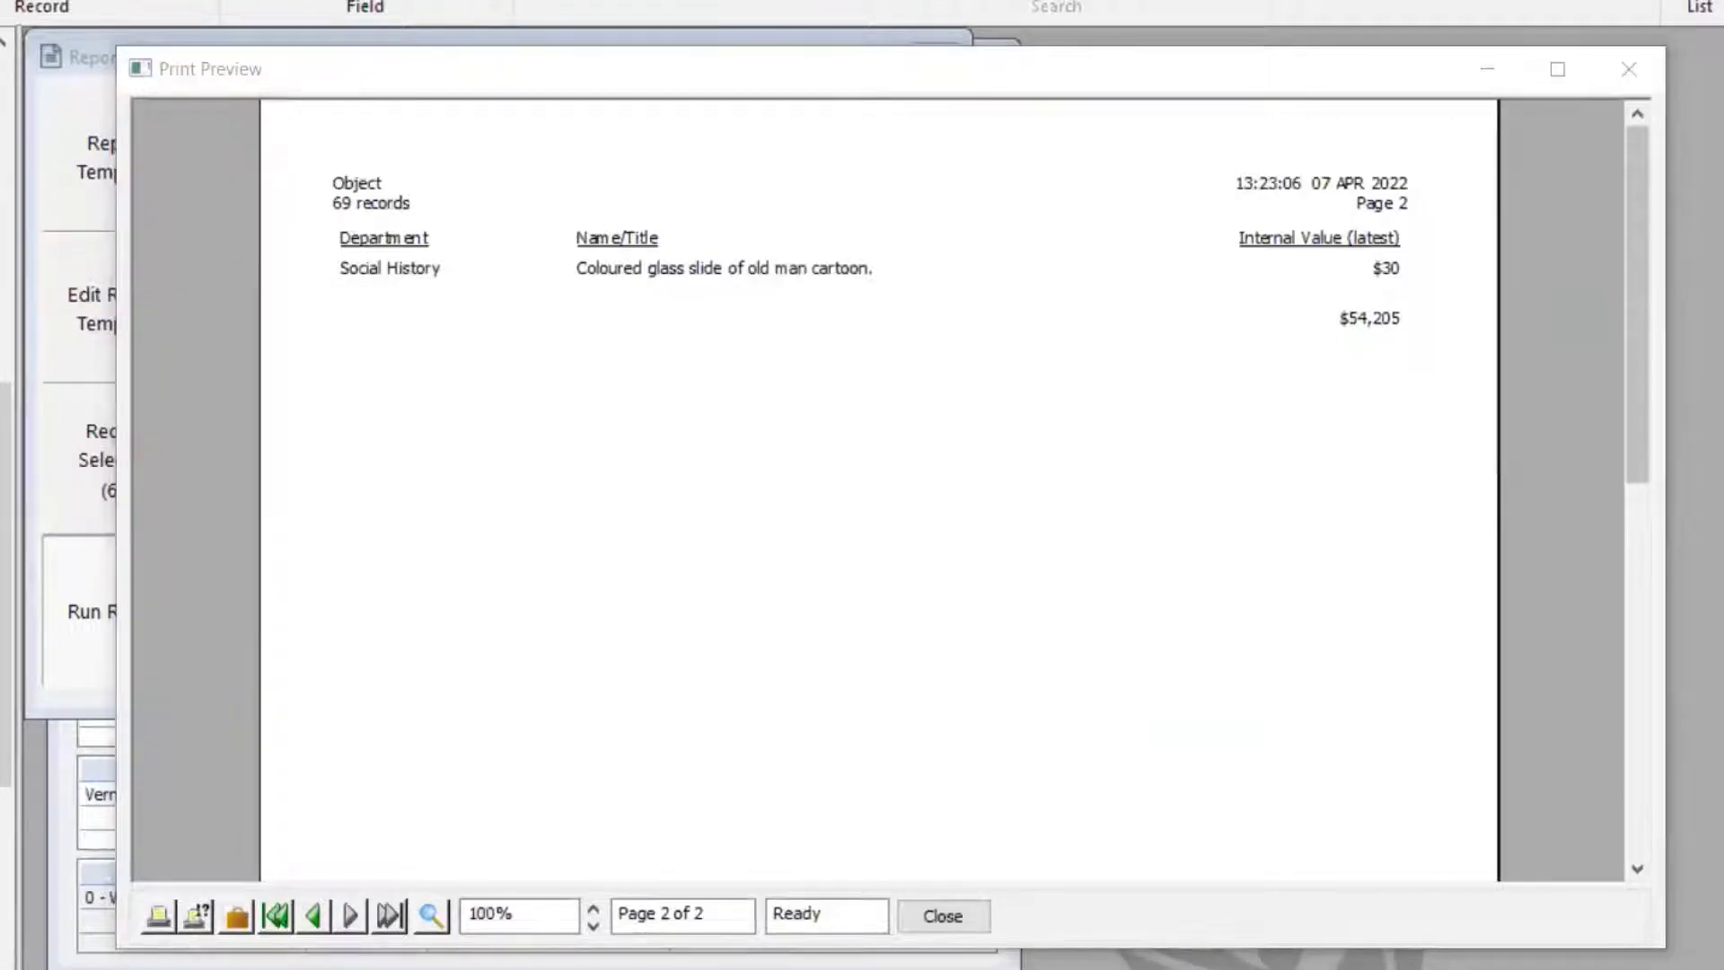
click(1629, 69)
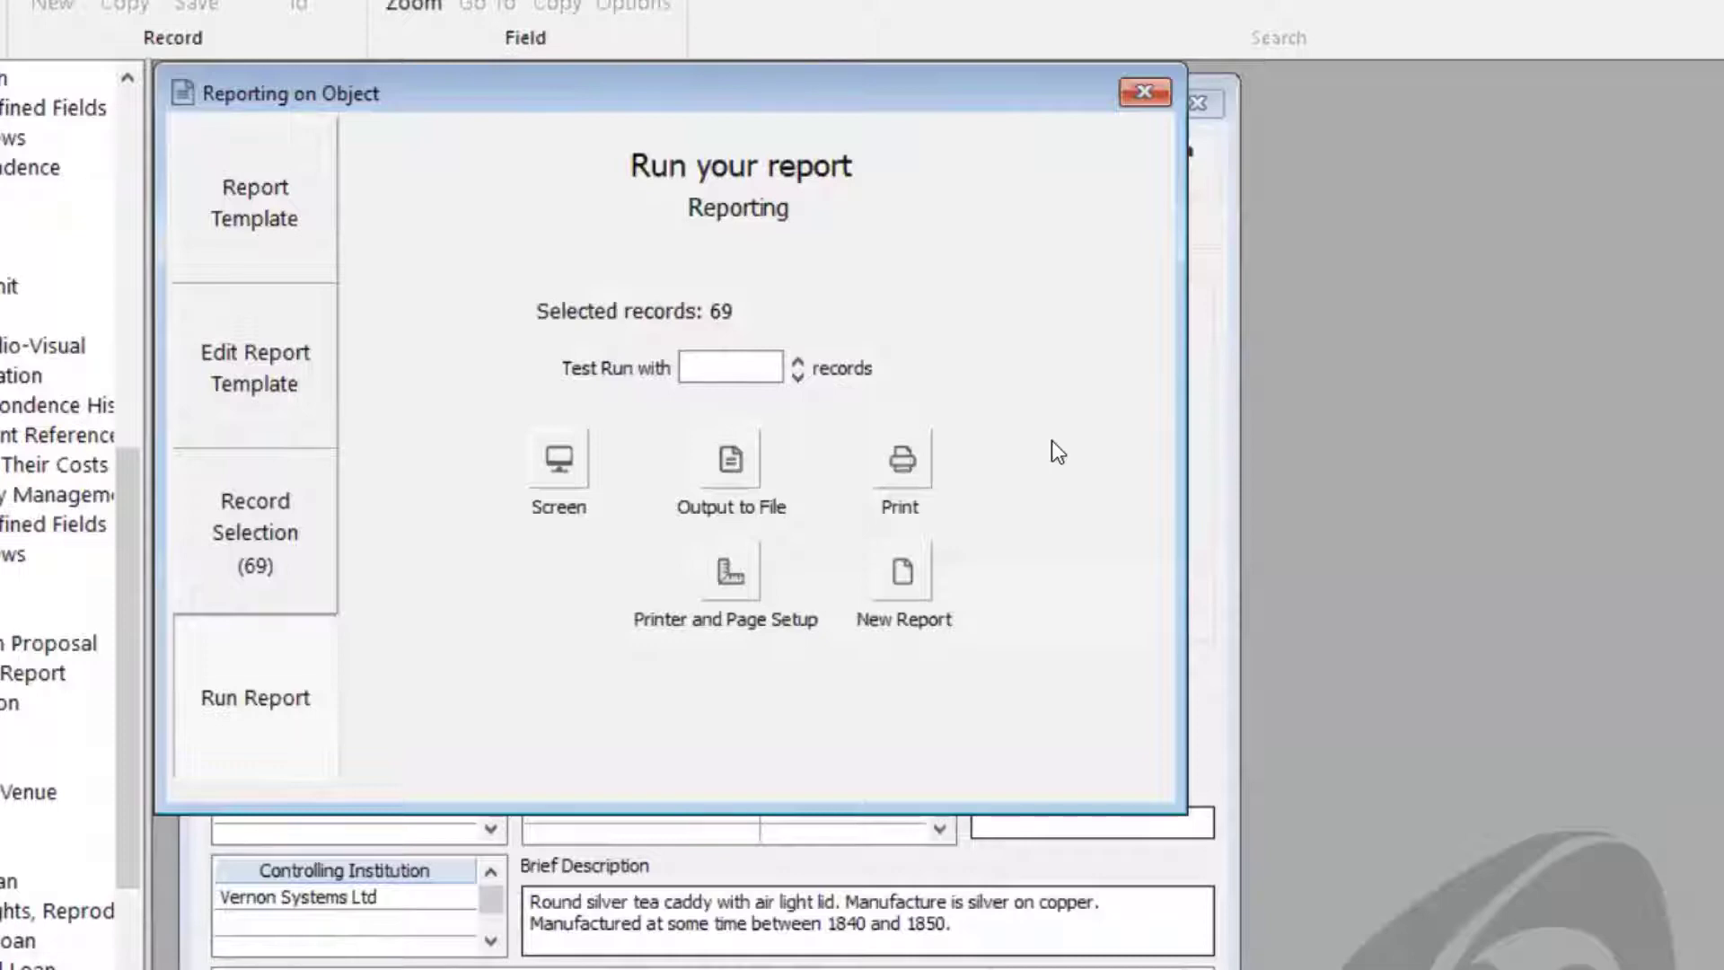
- Reopen the report template's display fields and select the Department column
click(217, 421)
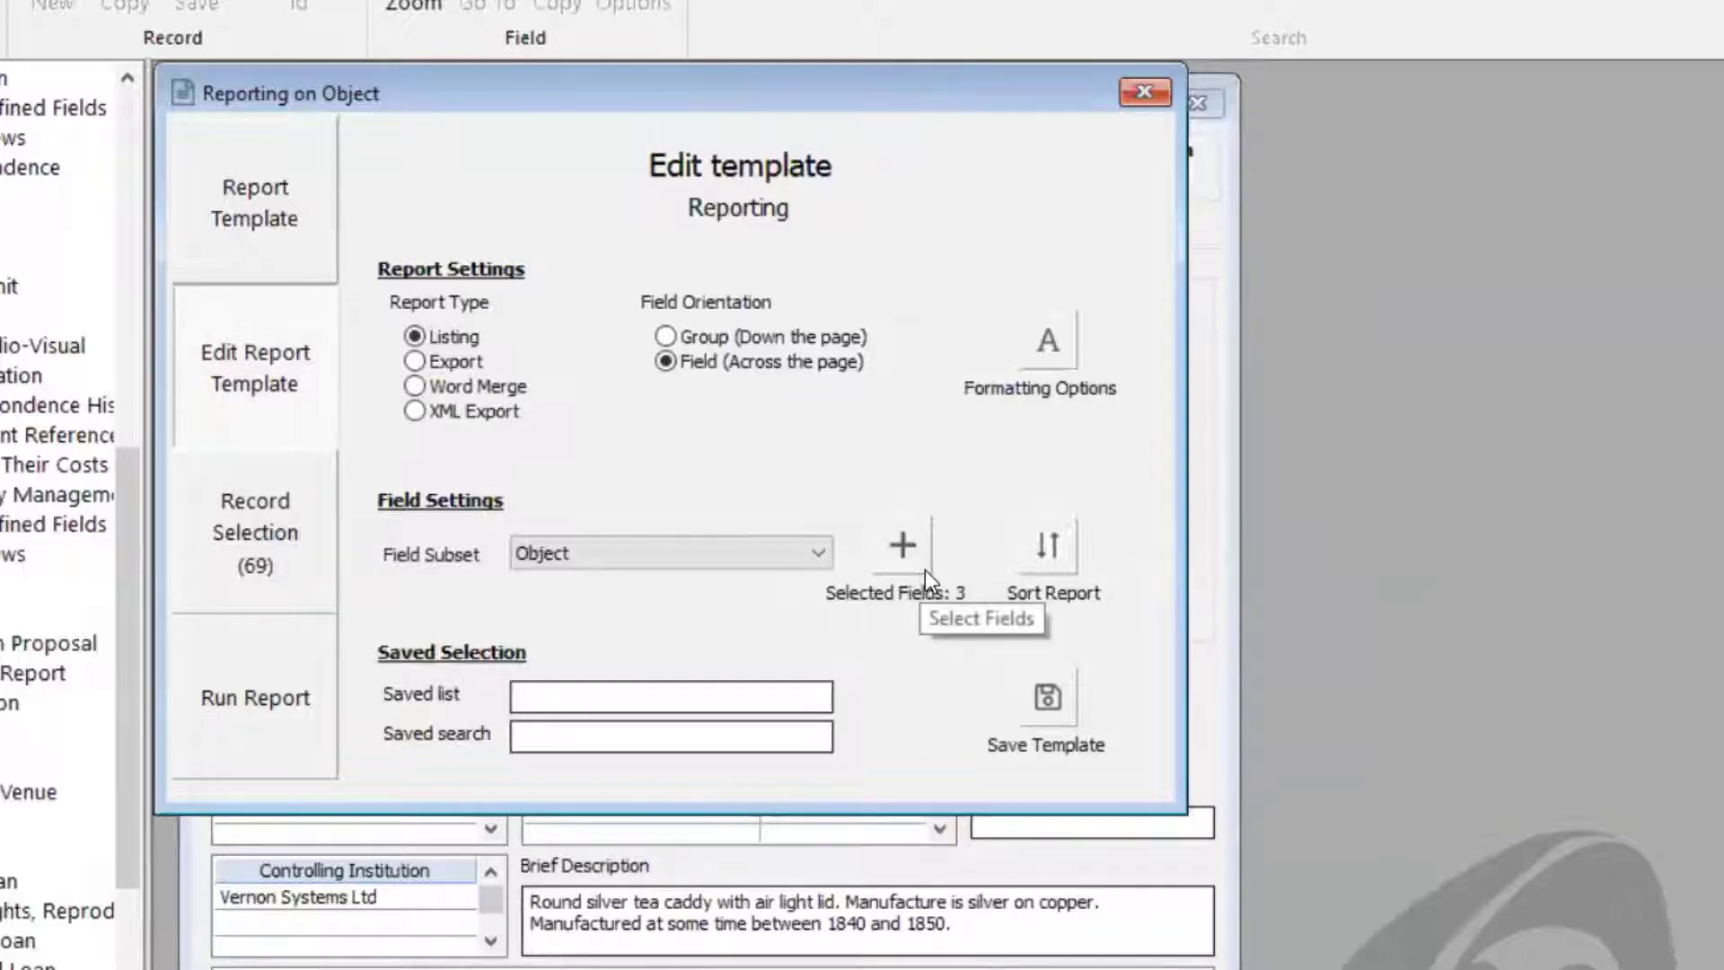
click(902, 546)
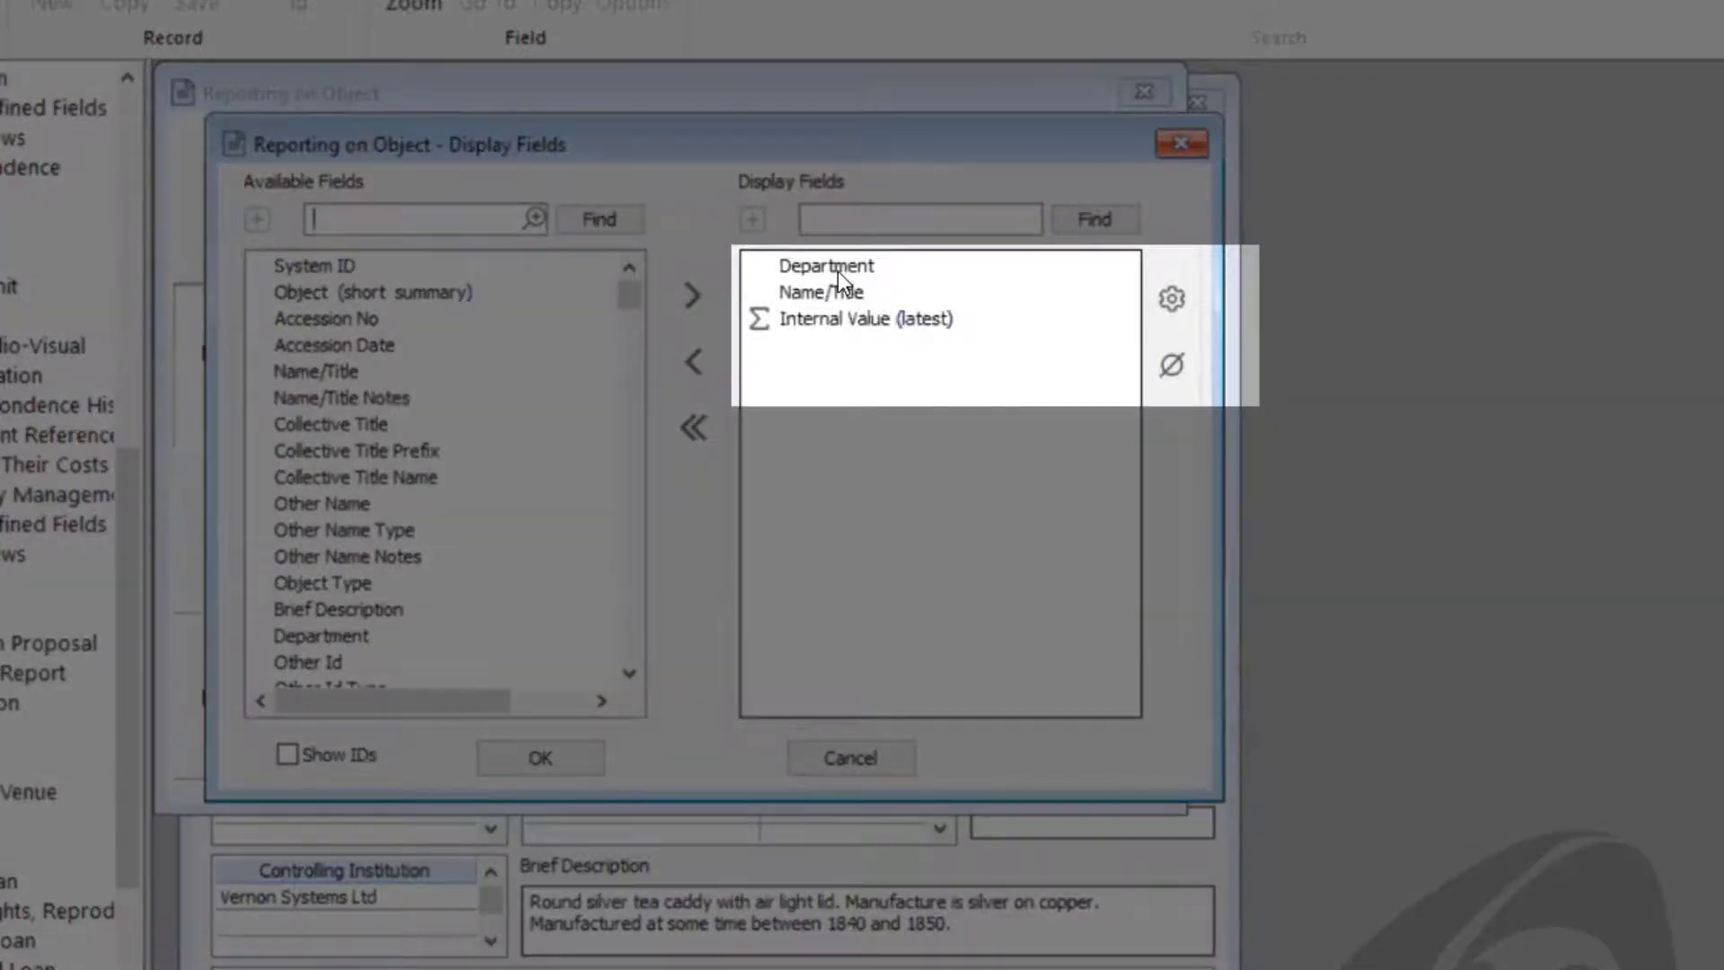
click(838, 268)
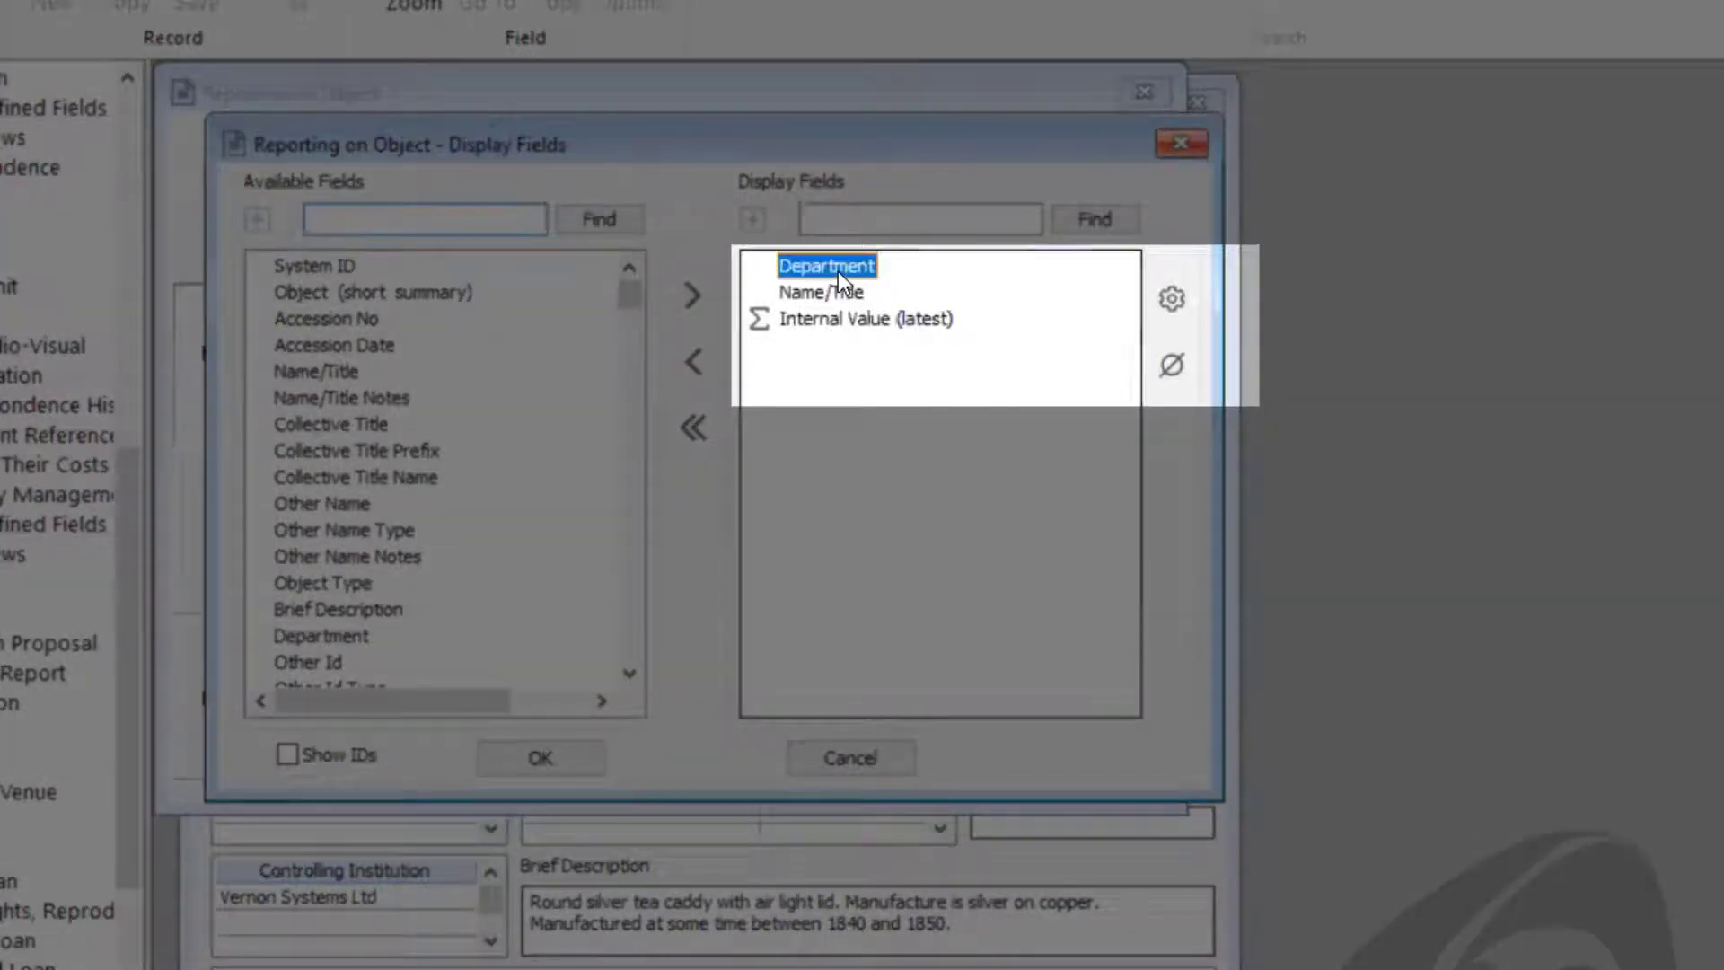
- Make Department a break-on column with over/underlined totals labelled 'Sub-total'
click(1171, 299)
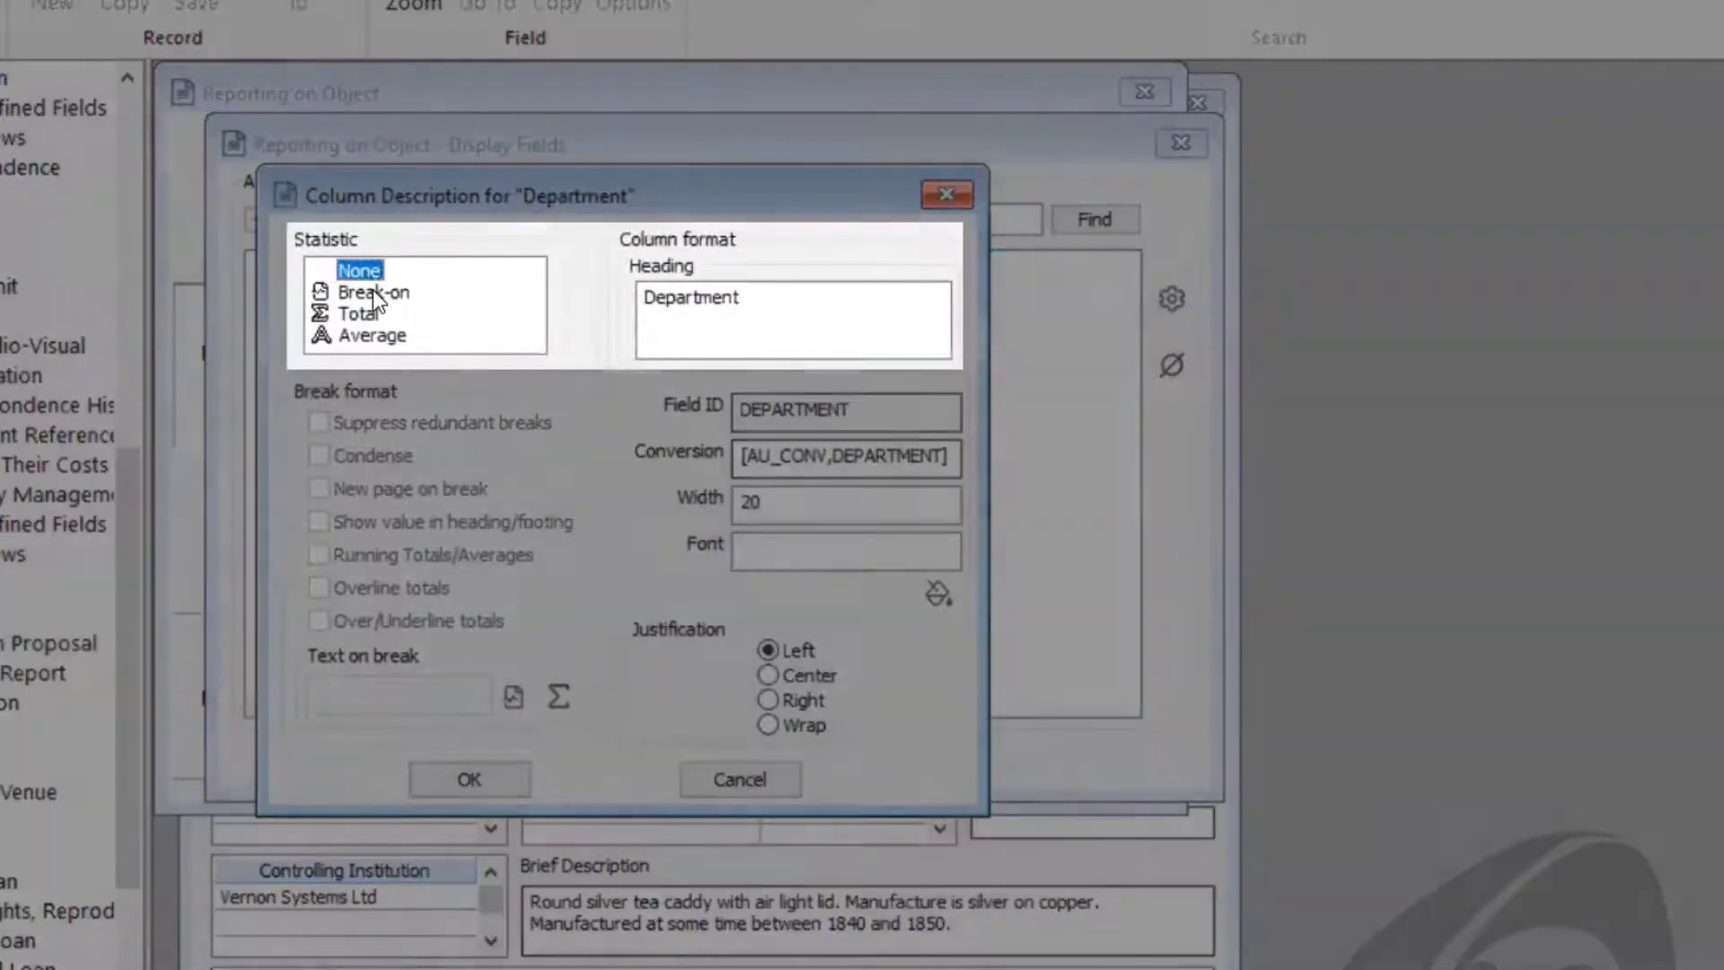
click(375, 292)
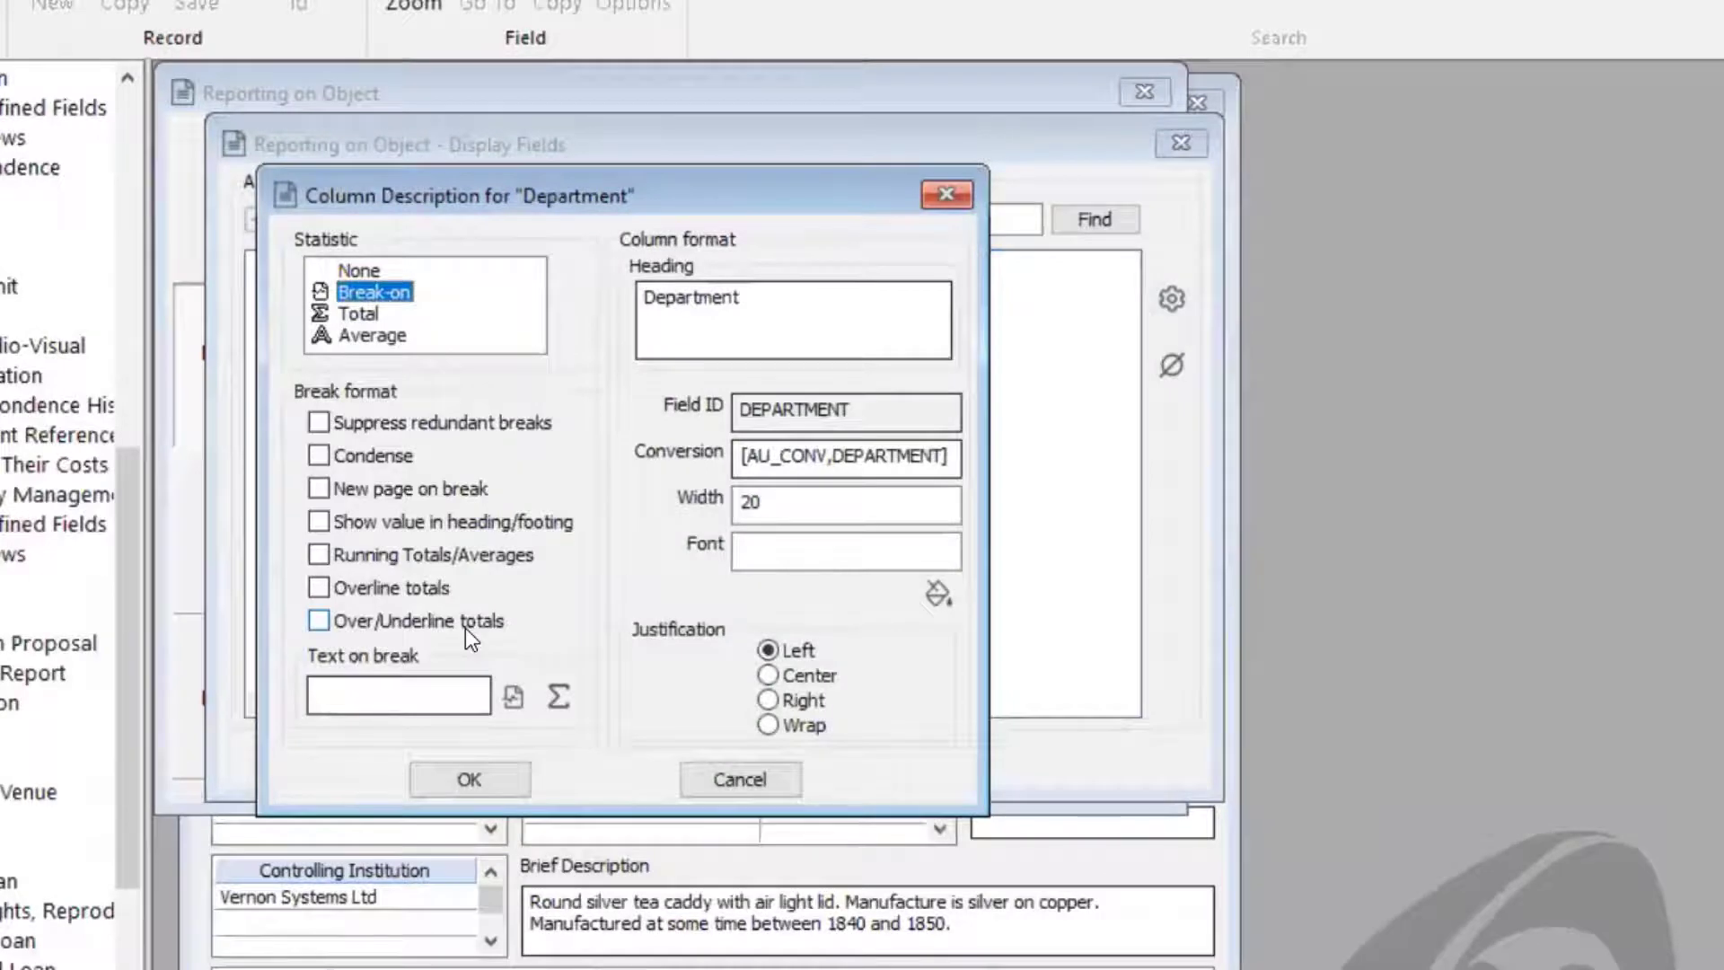
click(316, 619)
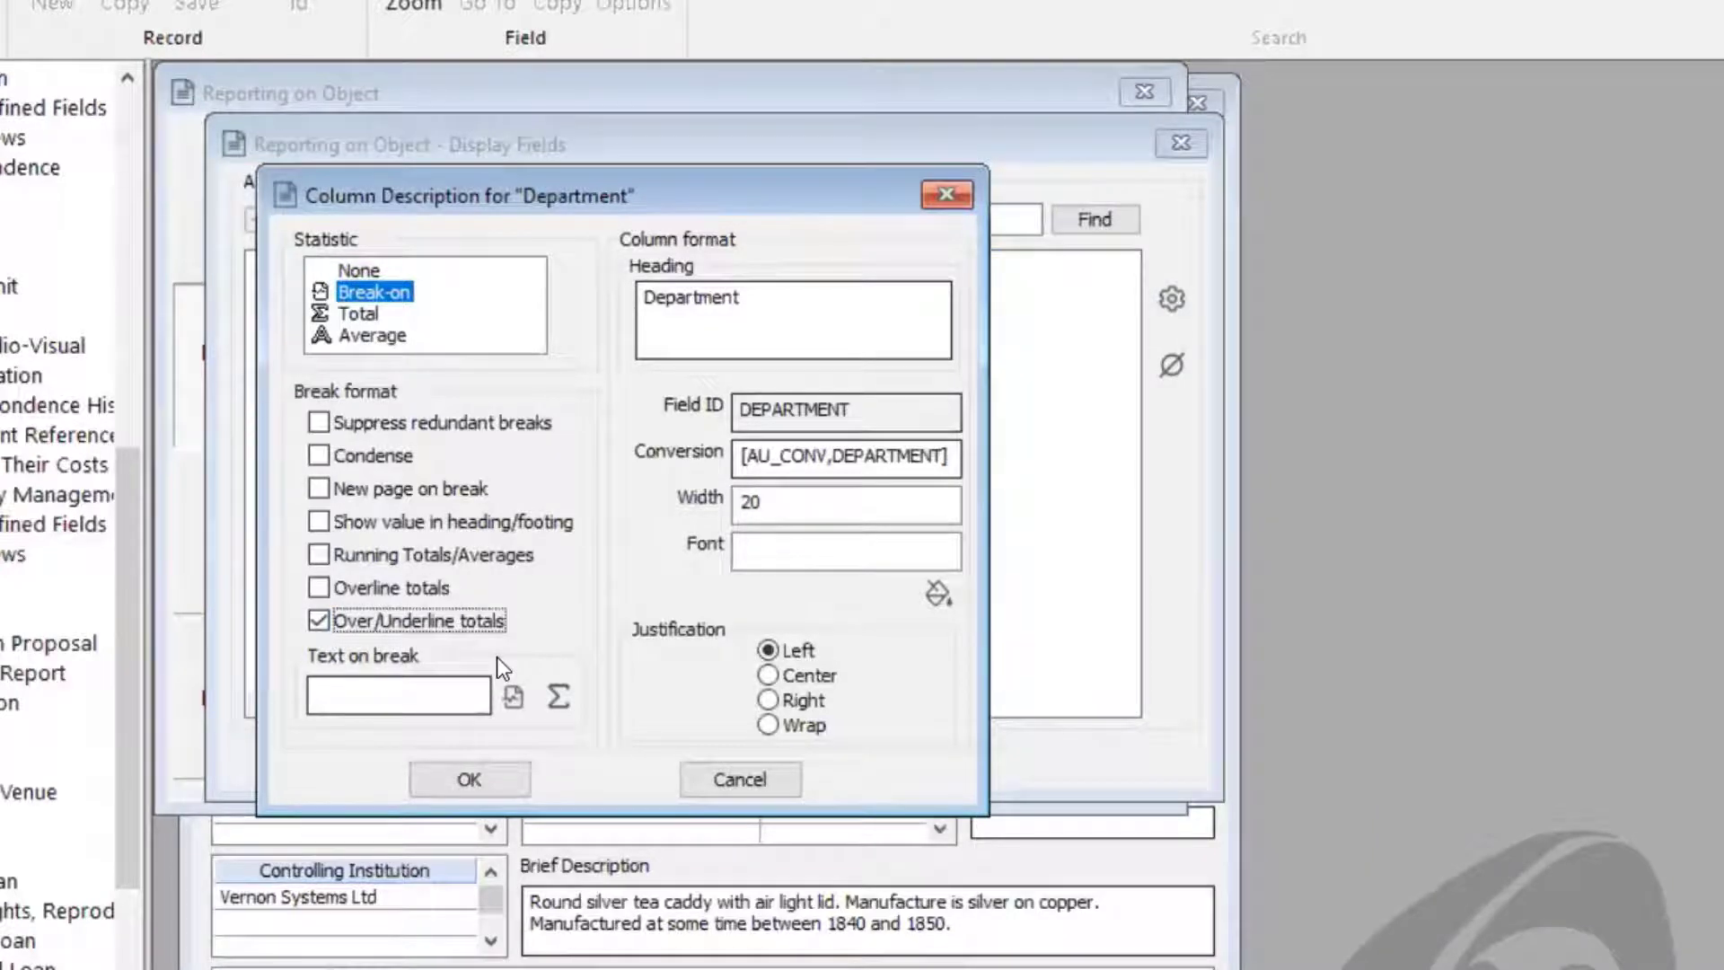
click(425, 697)
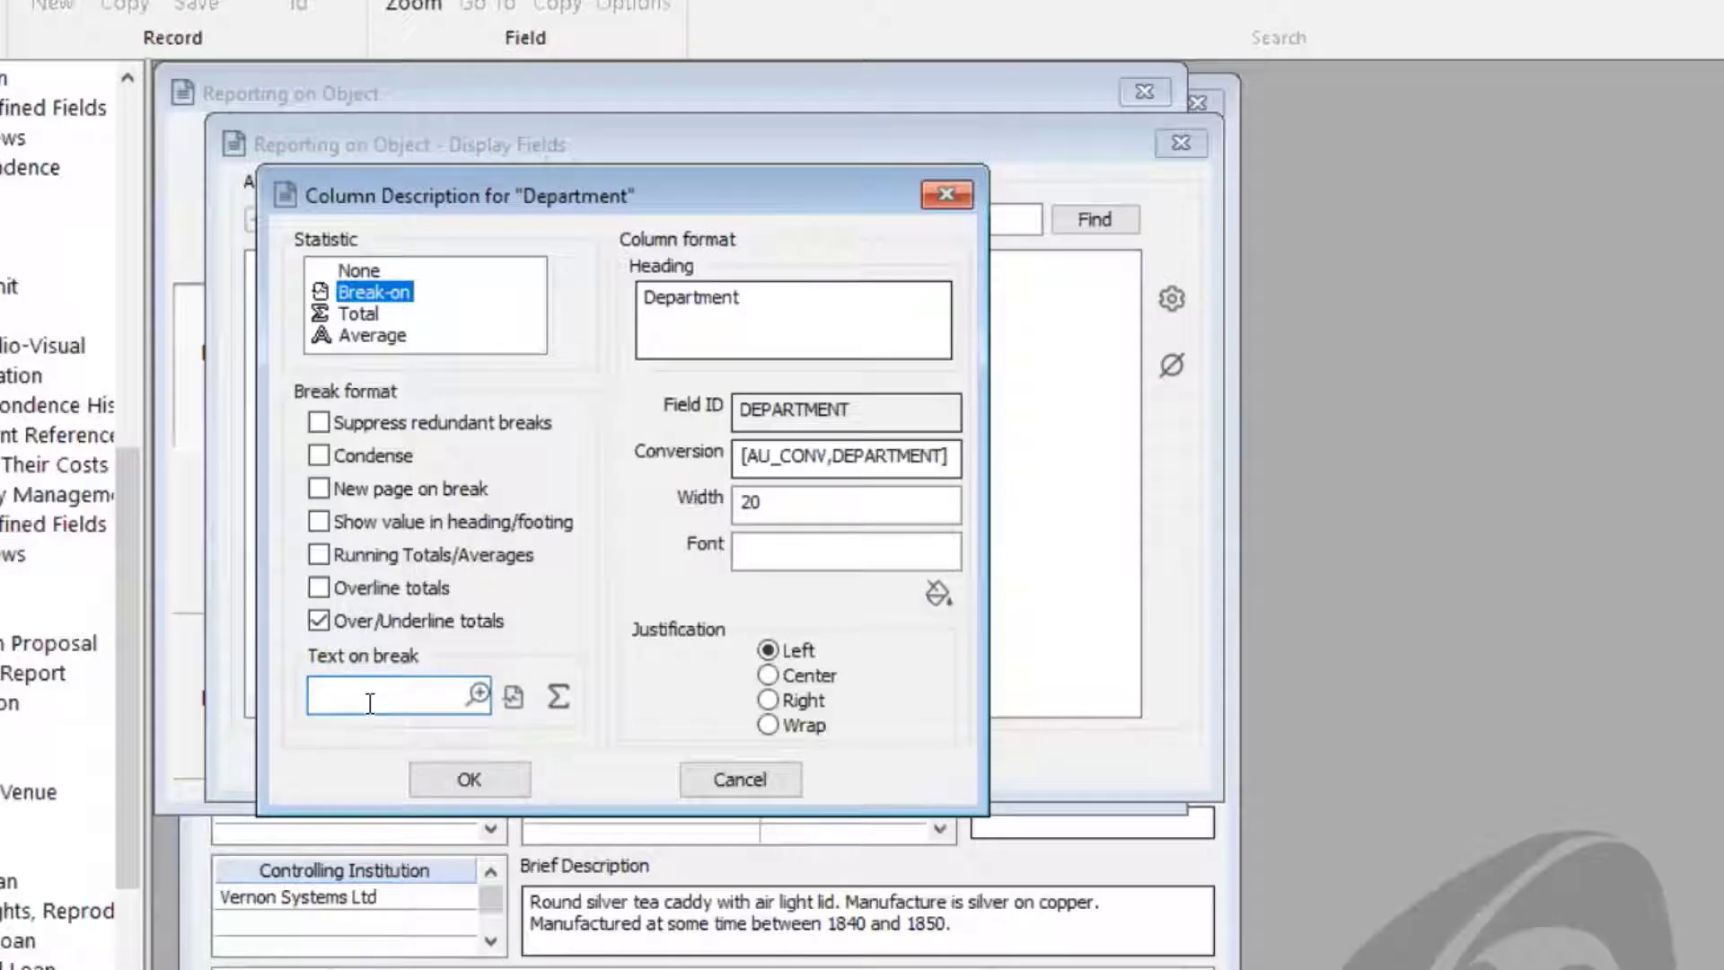
text(Sub-total)
click(458, 778)
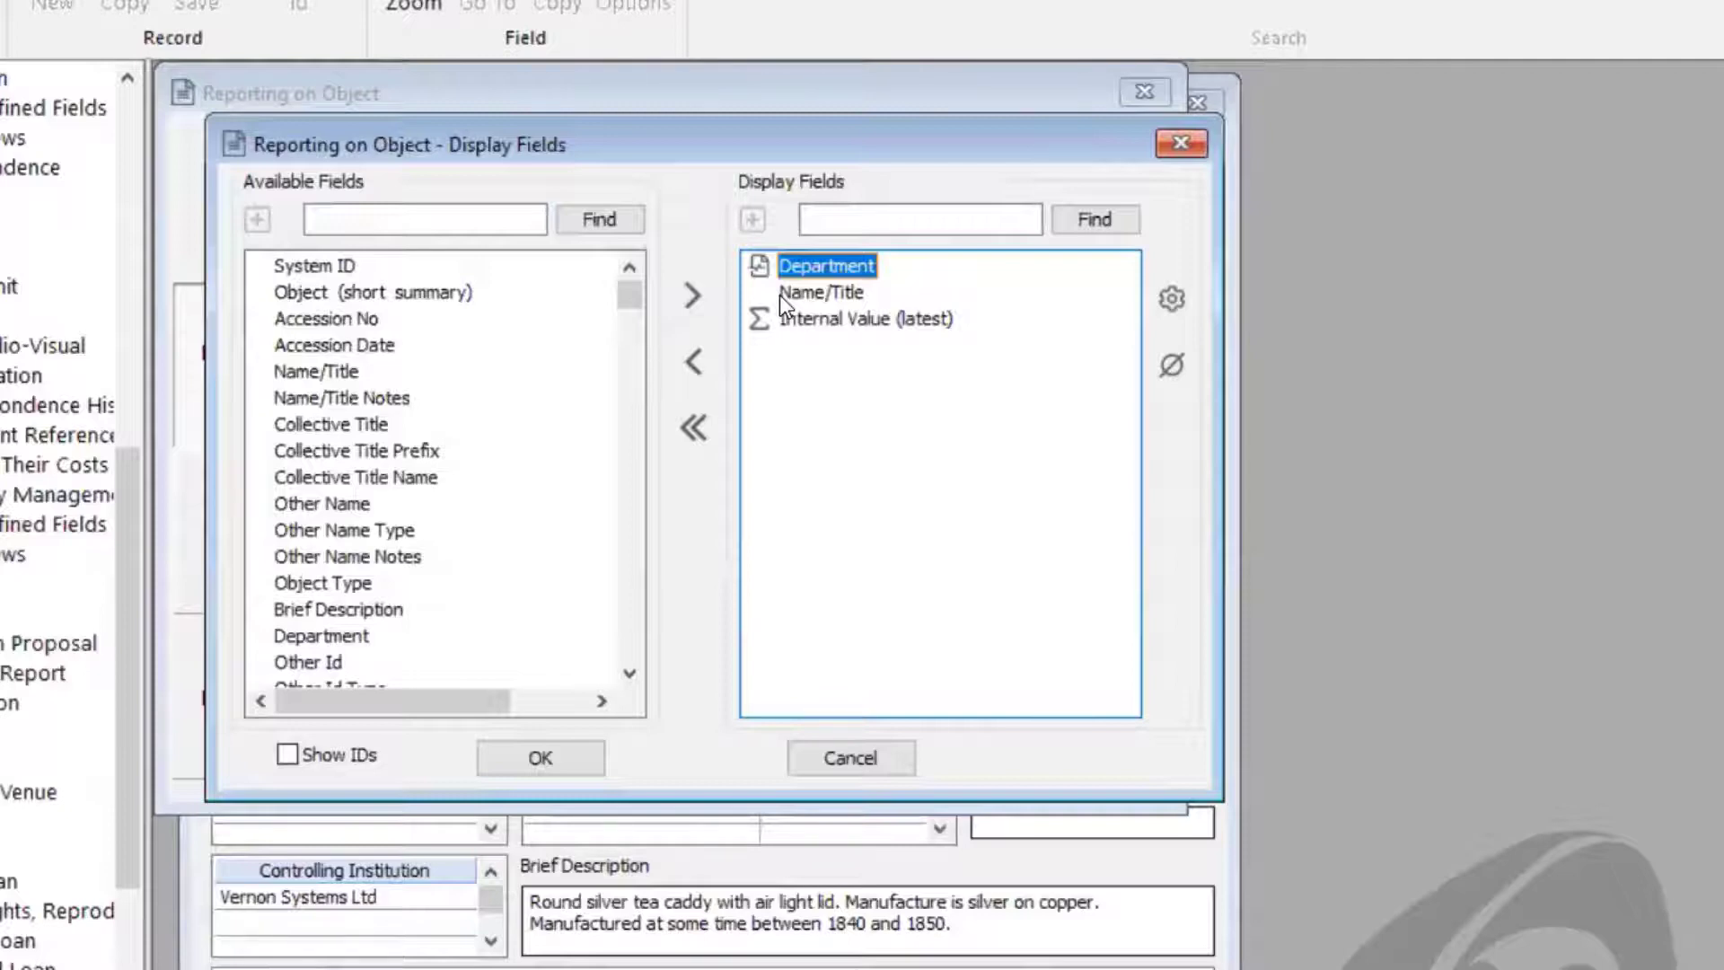
- Rerun the report on screen using the last selection, then close the preview
click(545, 758)
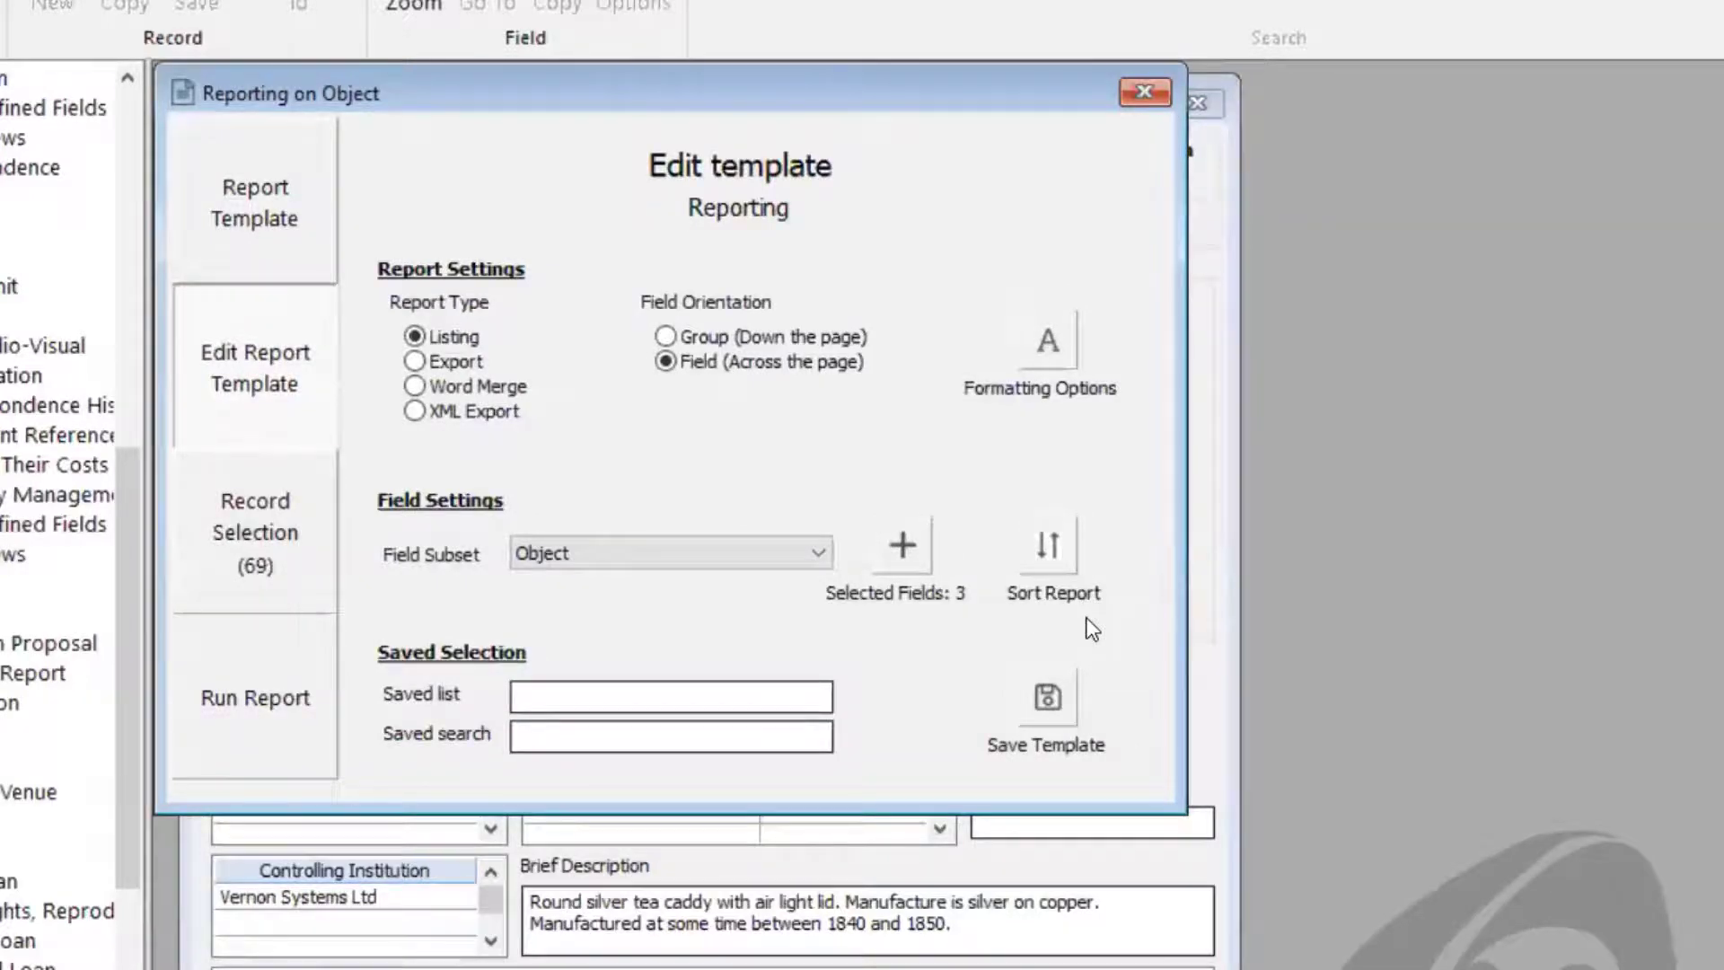
click(260, 705)
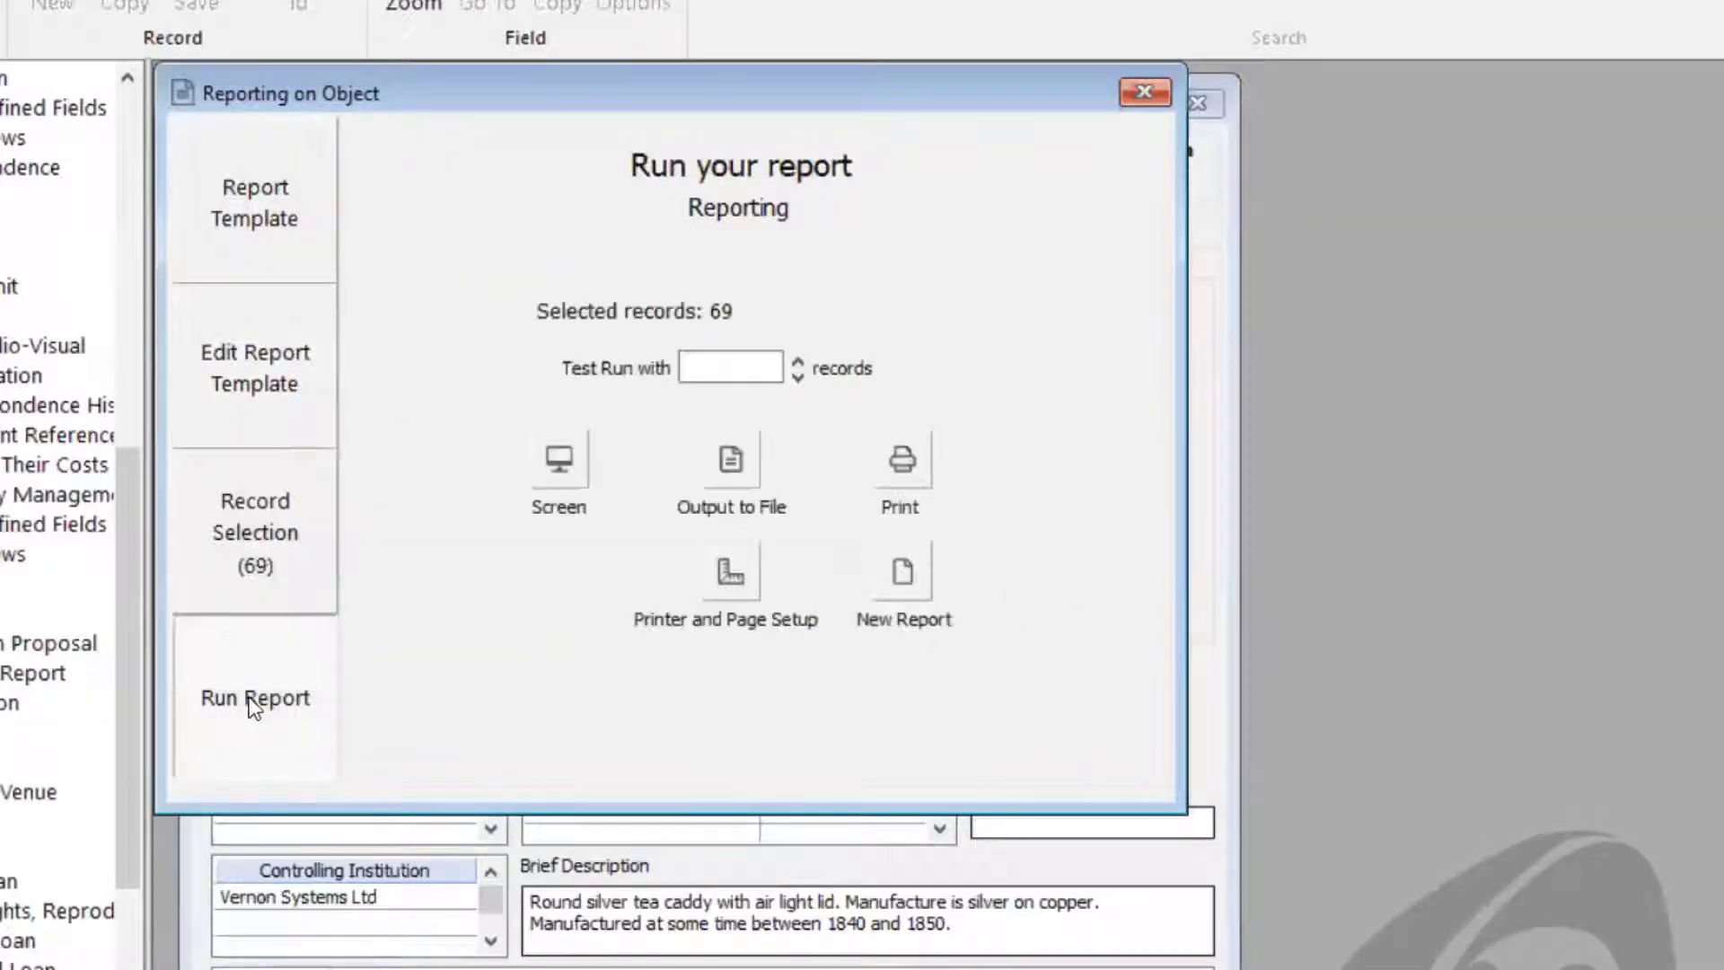
click(571, 478)
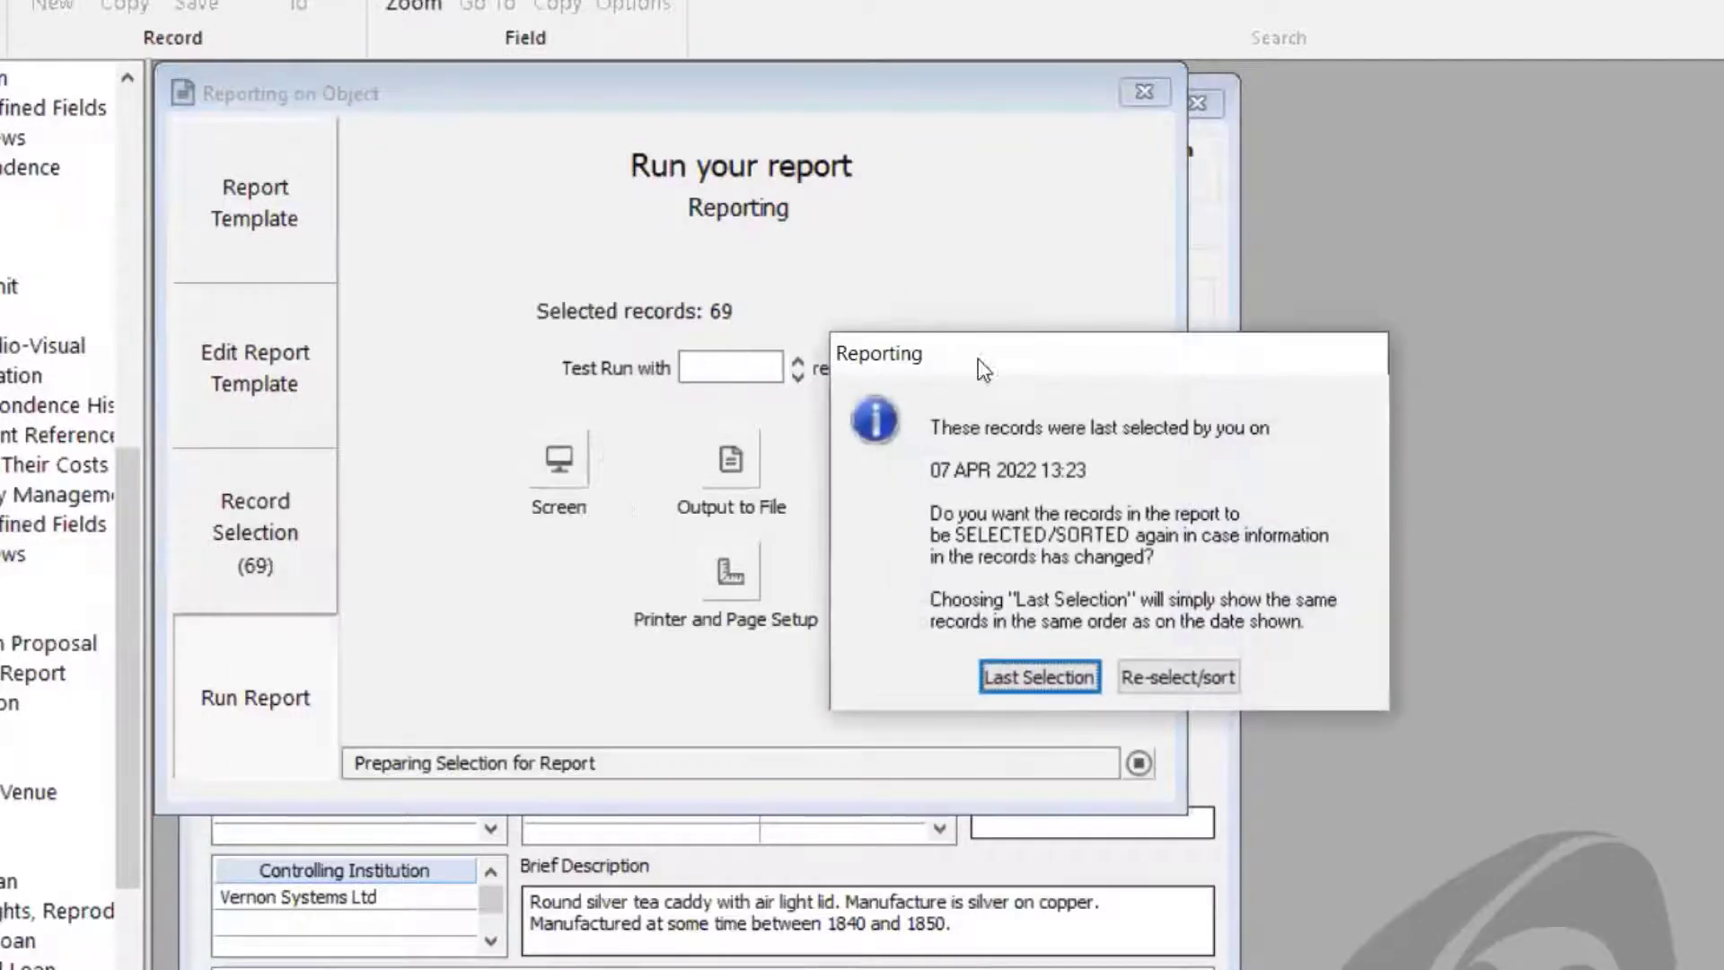
click(1039, 677)
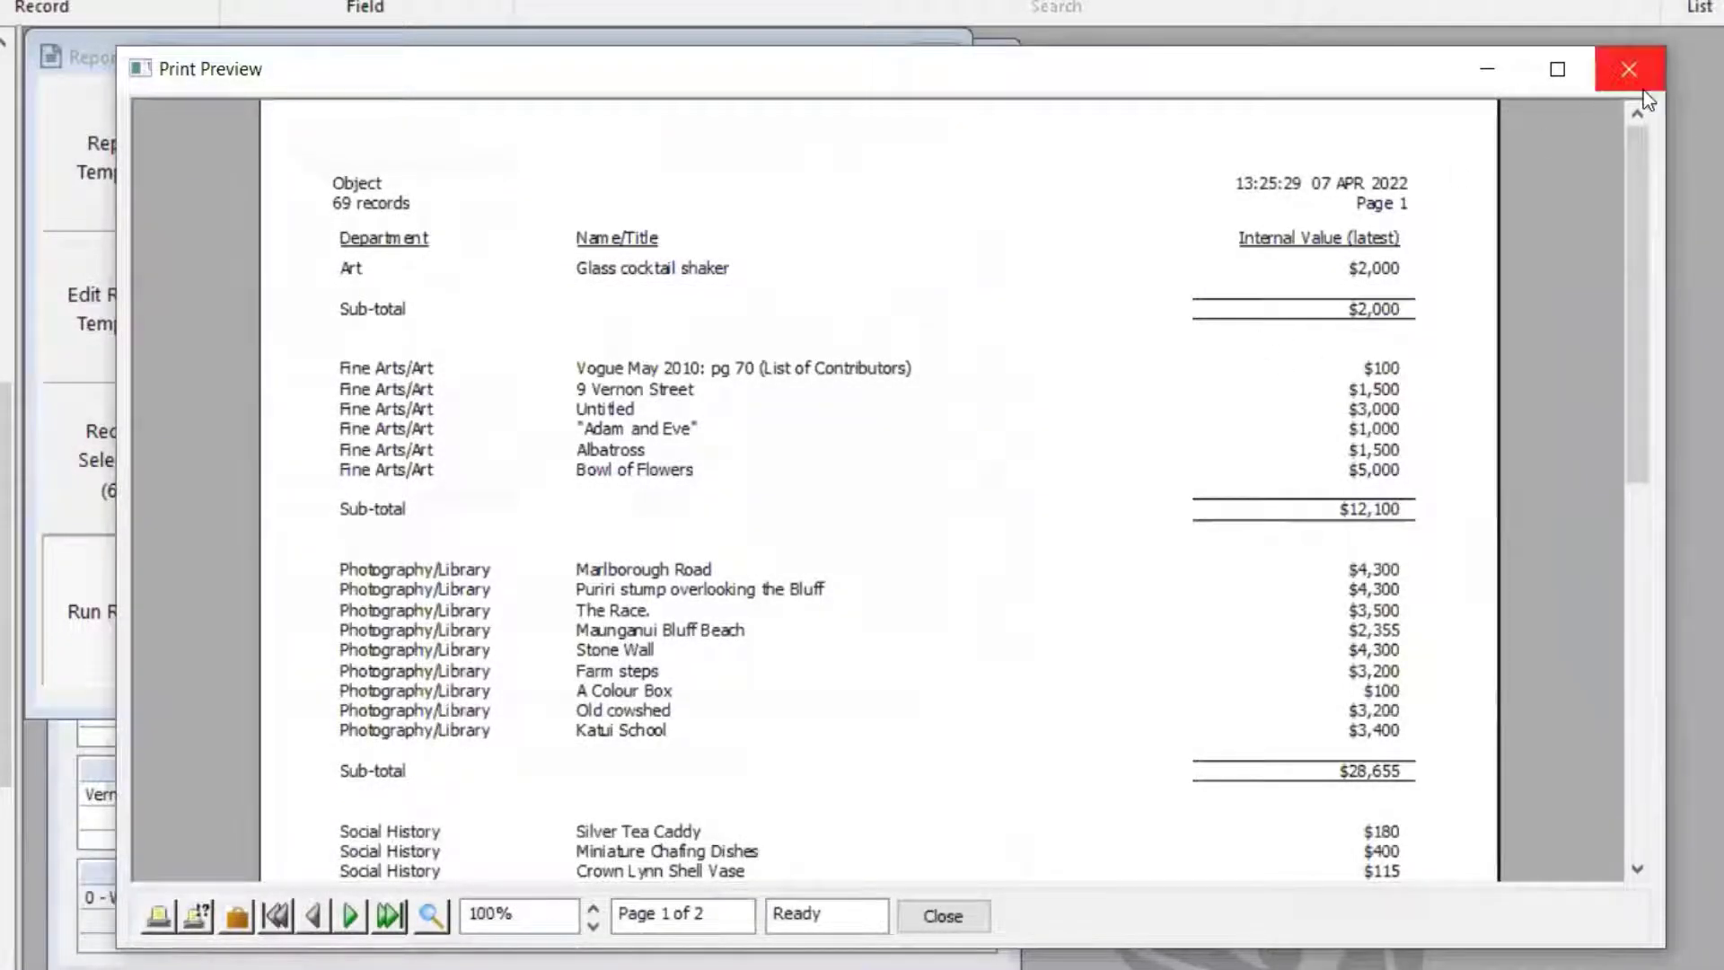
click(1629, 70)
- Close the reporting window without saving the report format
click(117, 309)
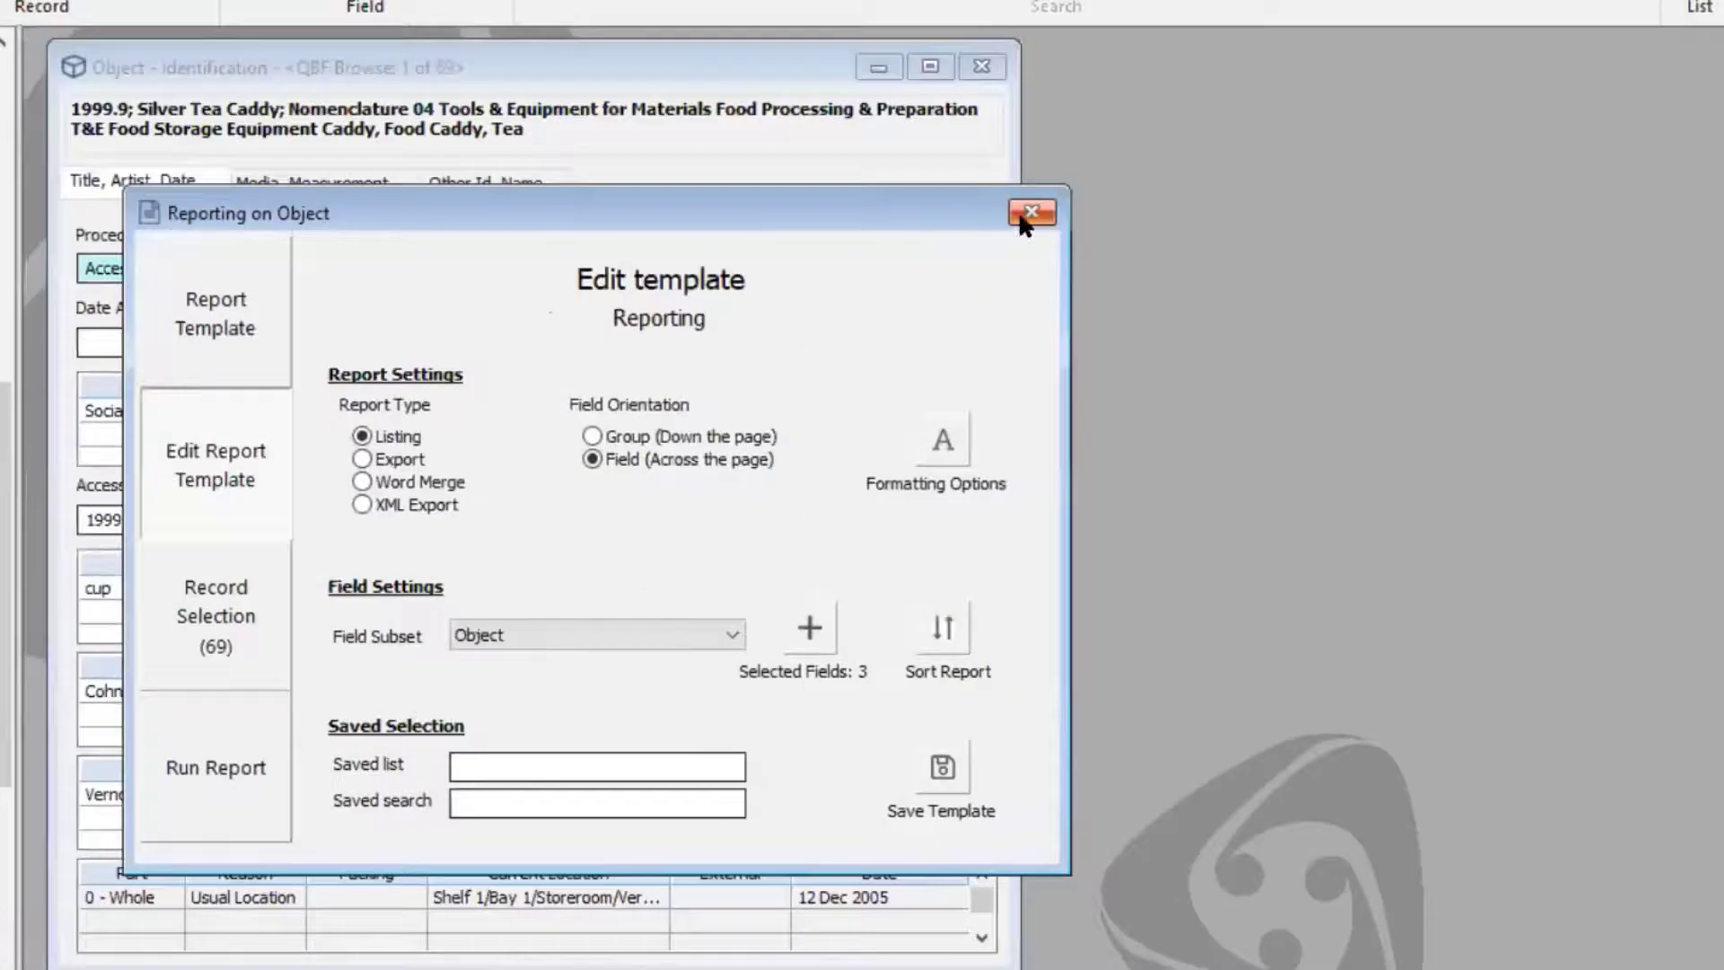
click(1024, 220)
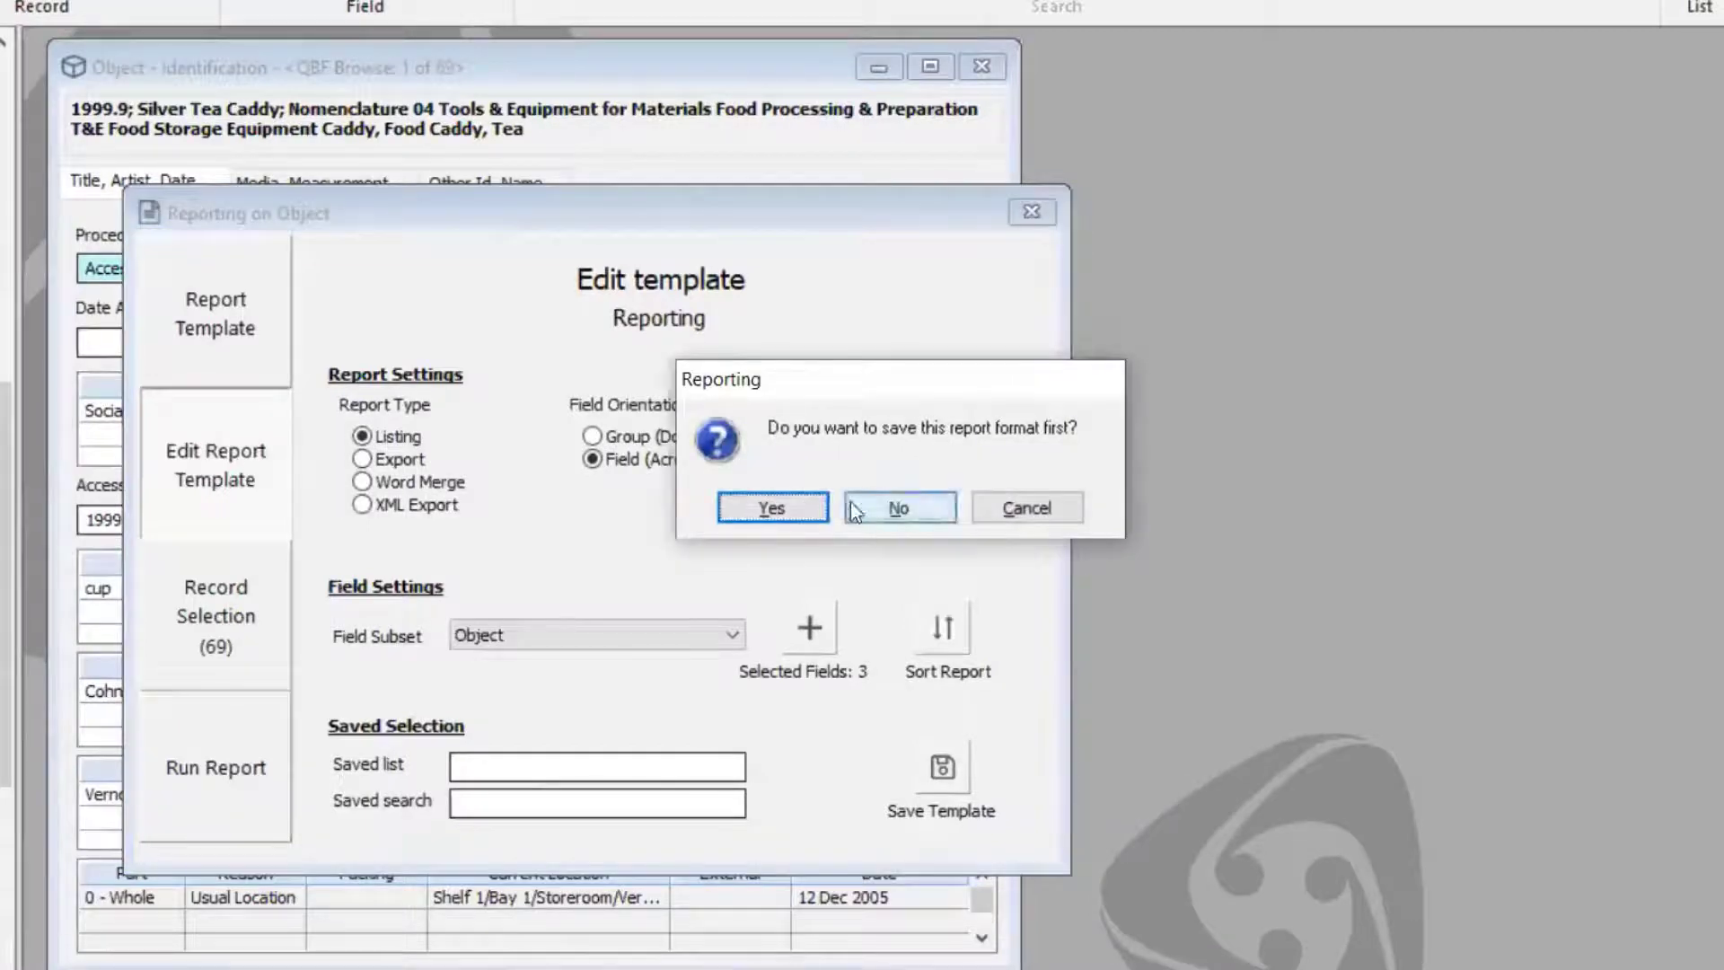
click(851, 508)
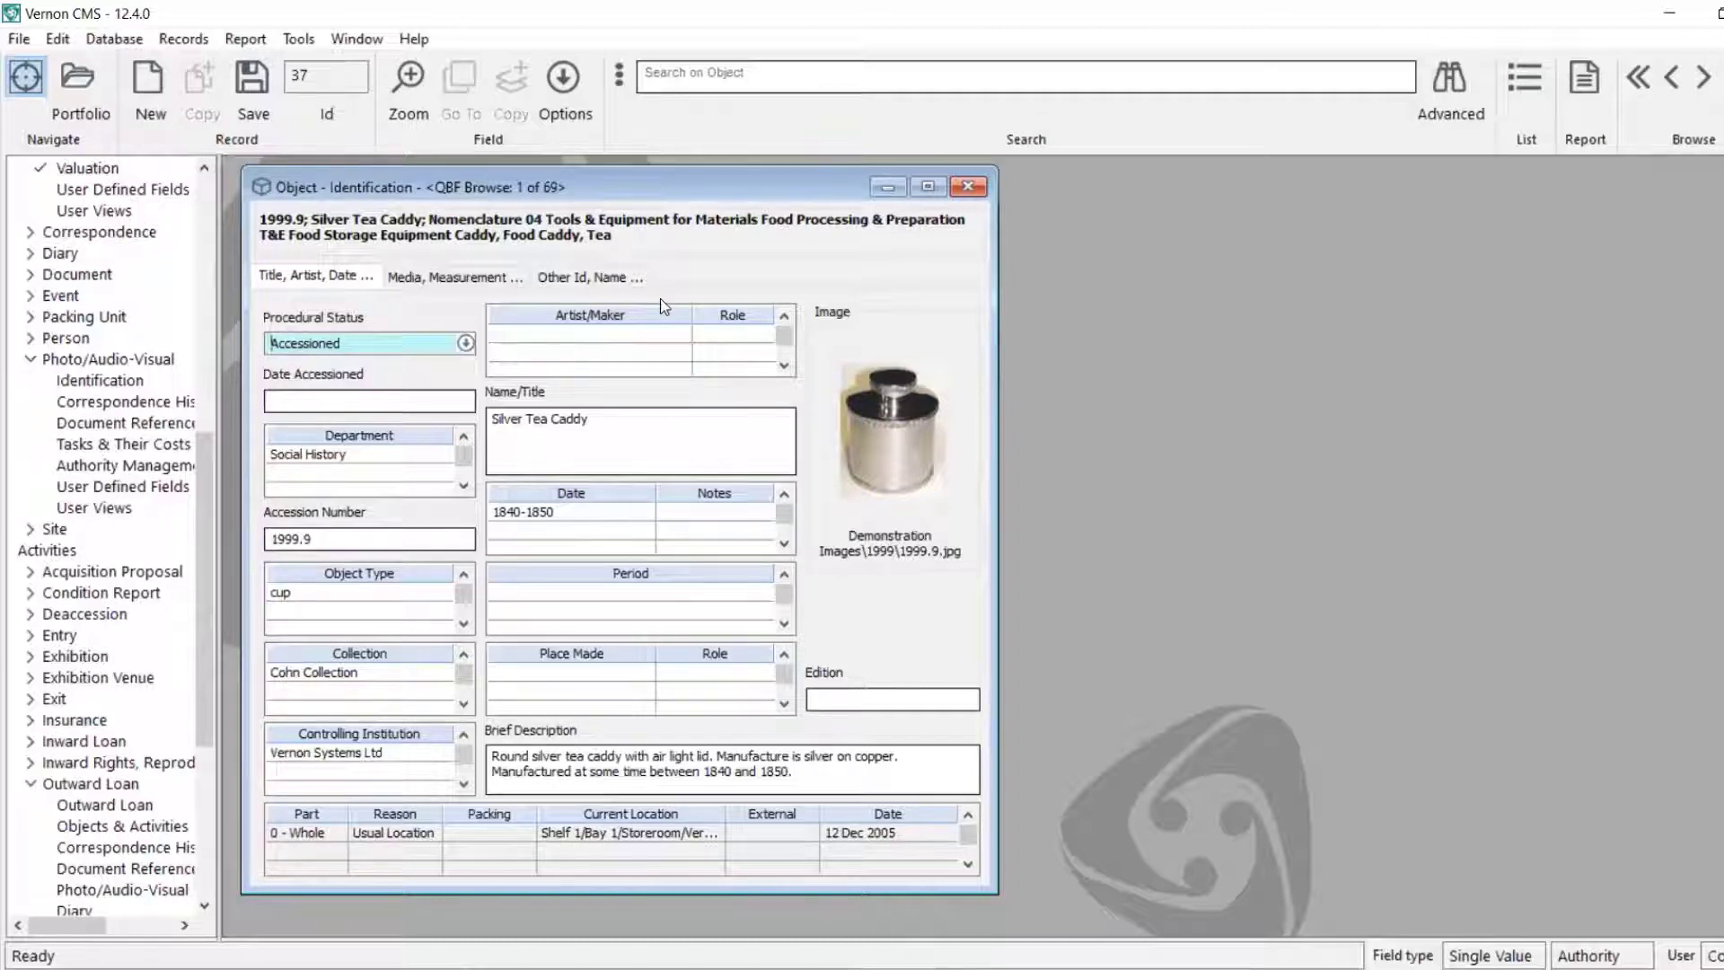
- Run a new quick object search for 'bird'
click(677, 77)
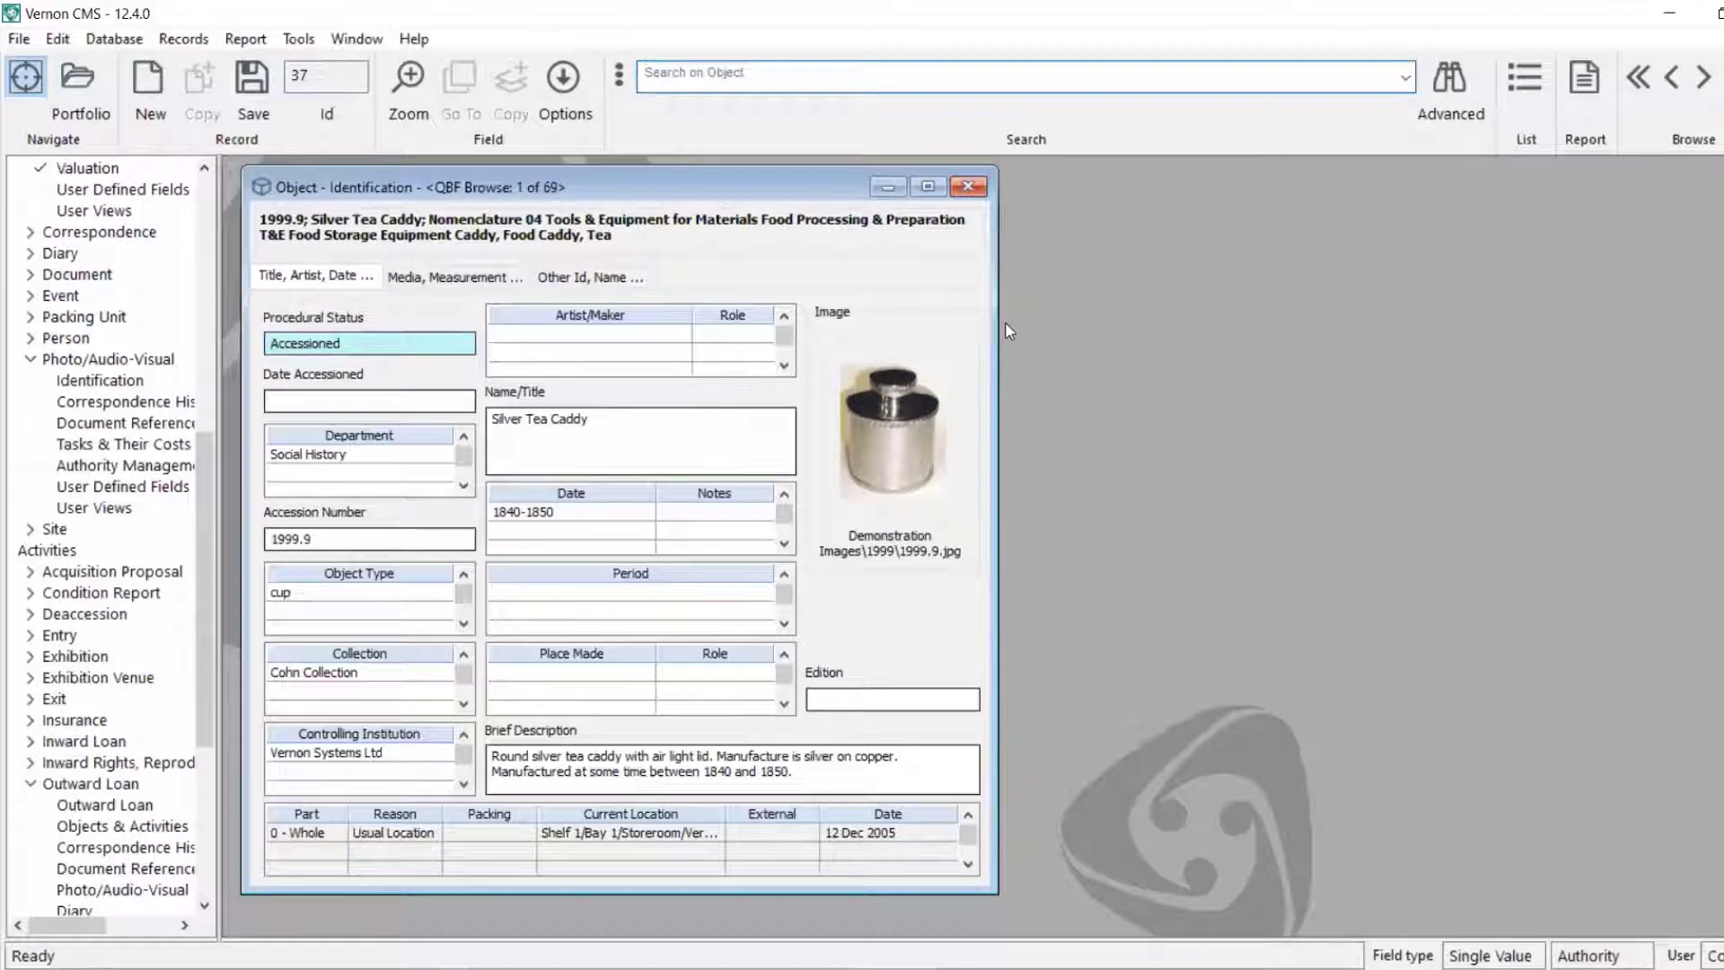
text(bird)
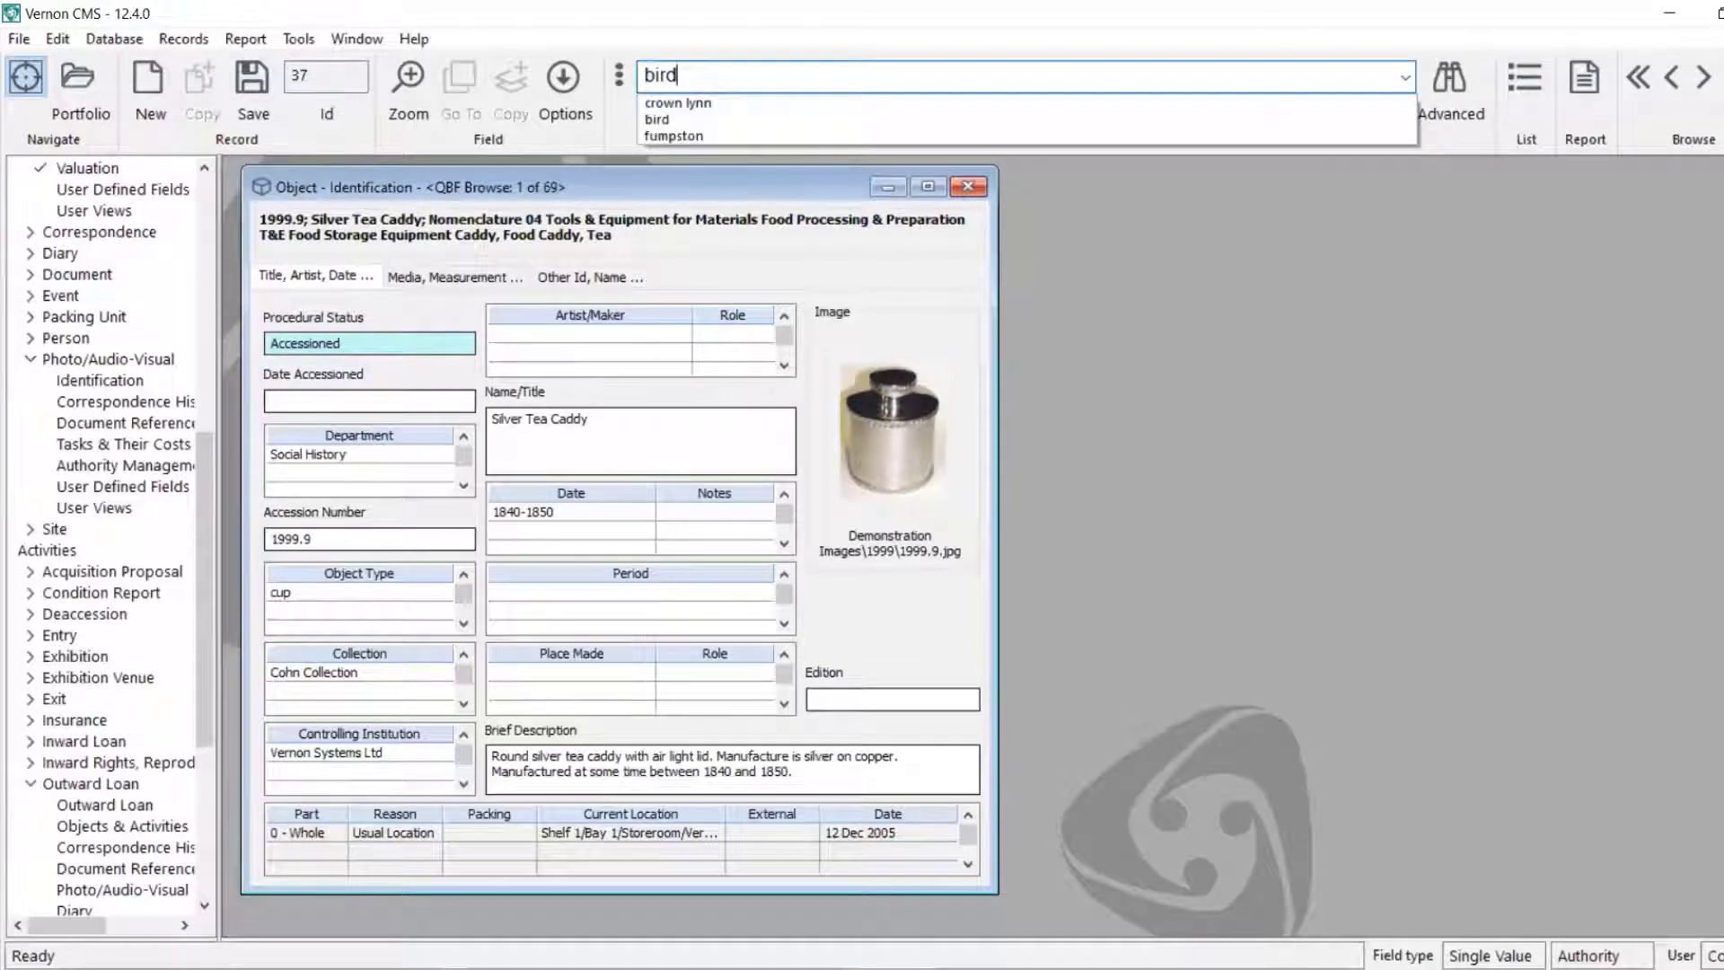
key(Return)
click(868, 530)
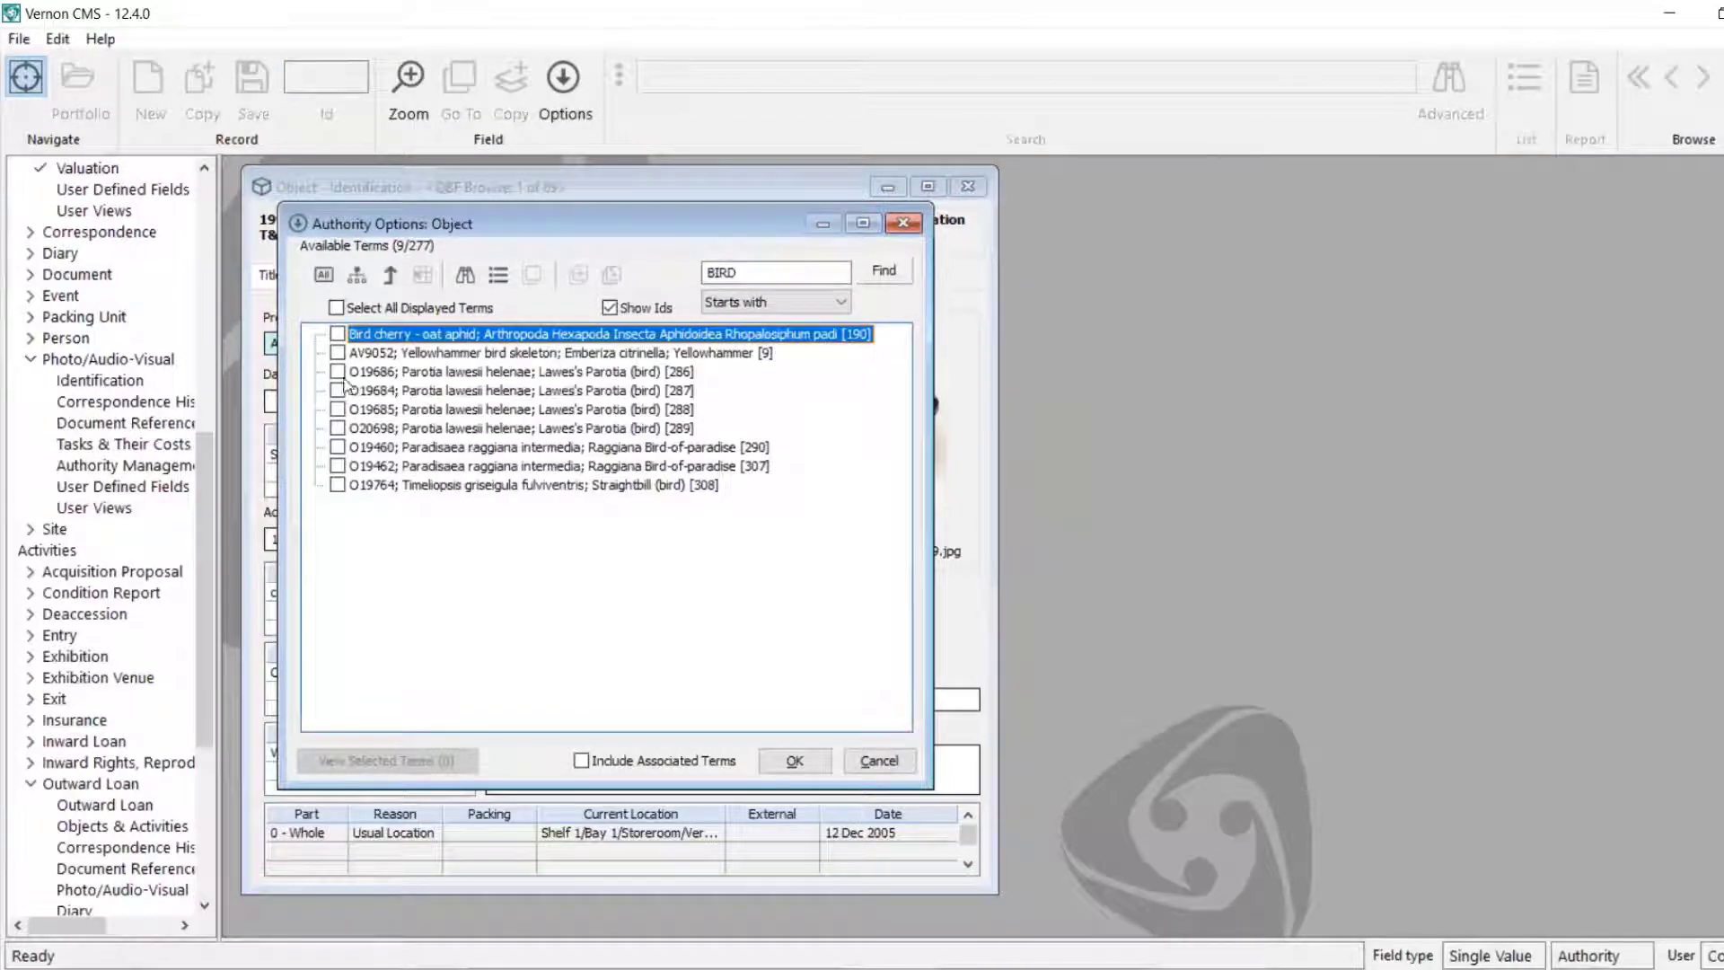
- Load Lawes's Parotia records 286 and 287 and start a report on them
click(338, 371)
click(337, 389)
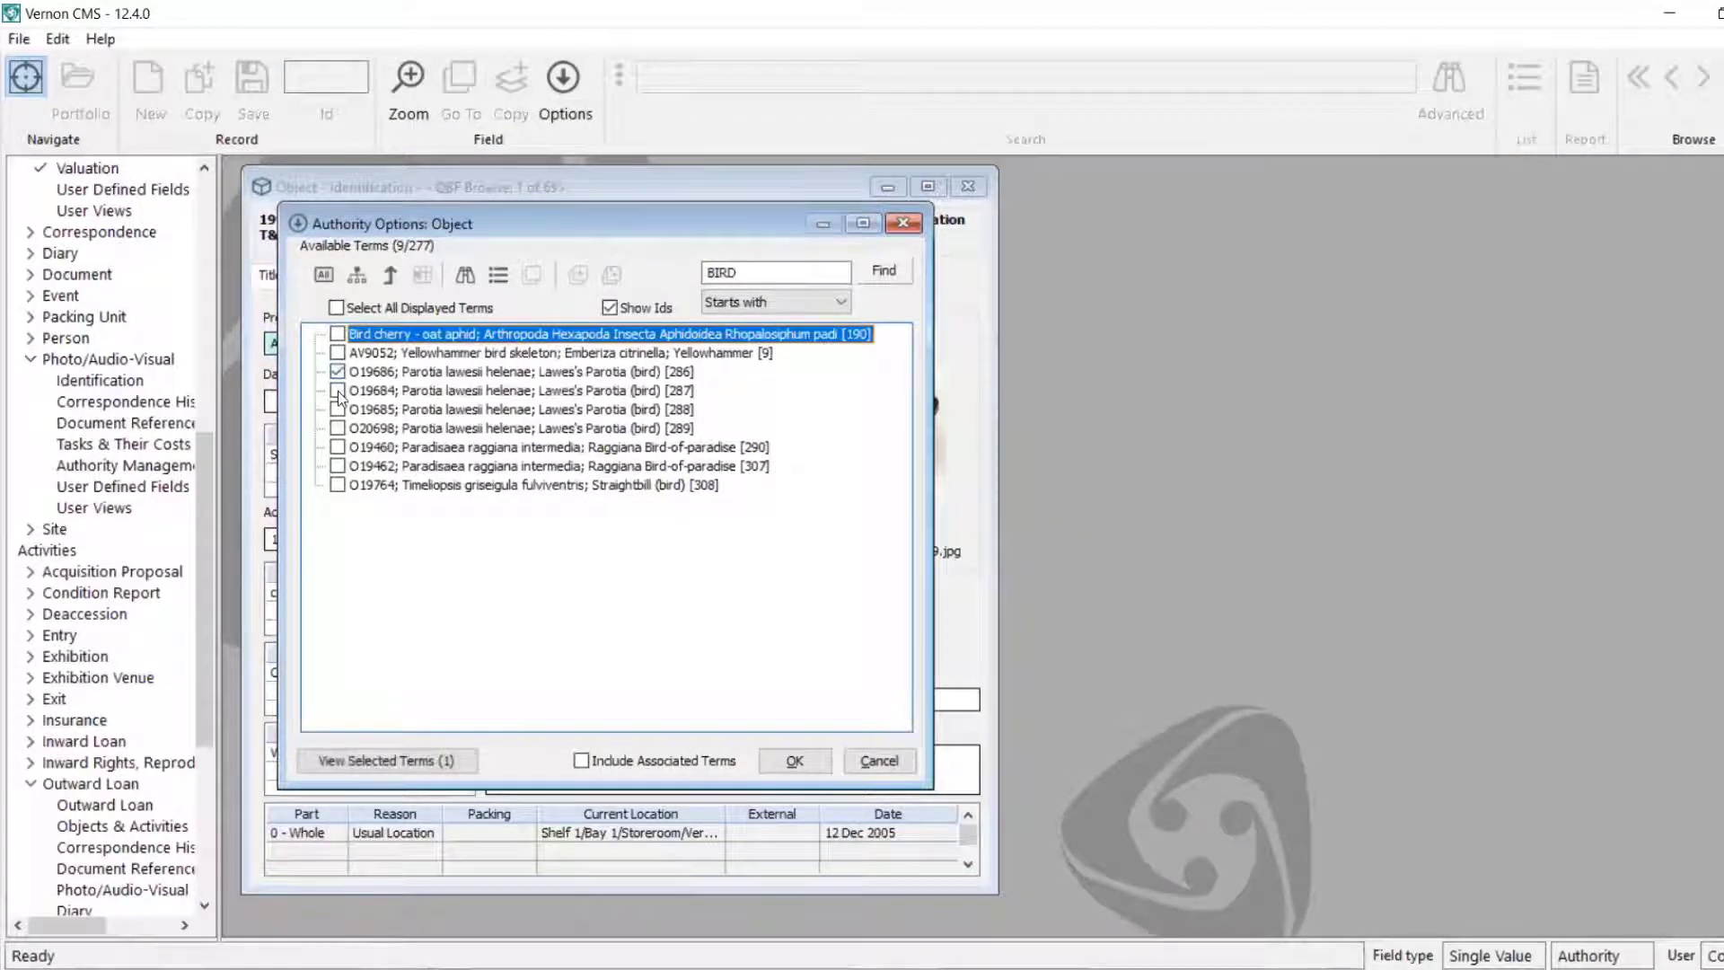
click(796, 761)
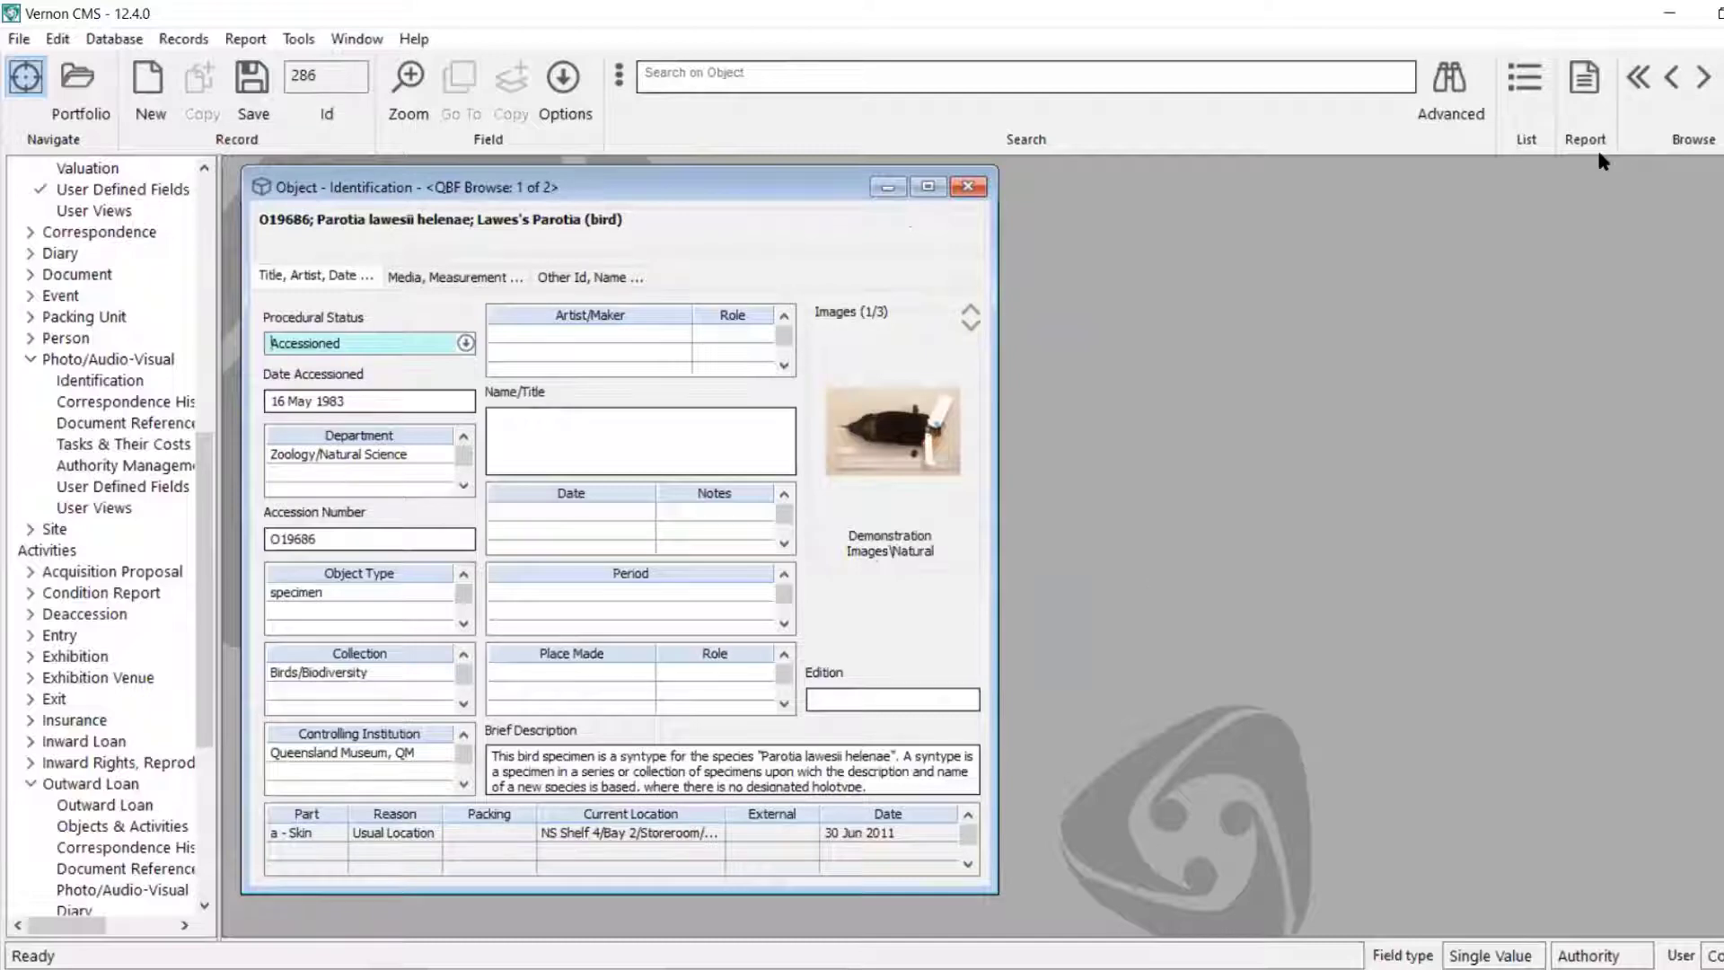
click(1587, 86)
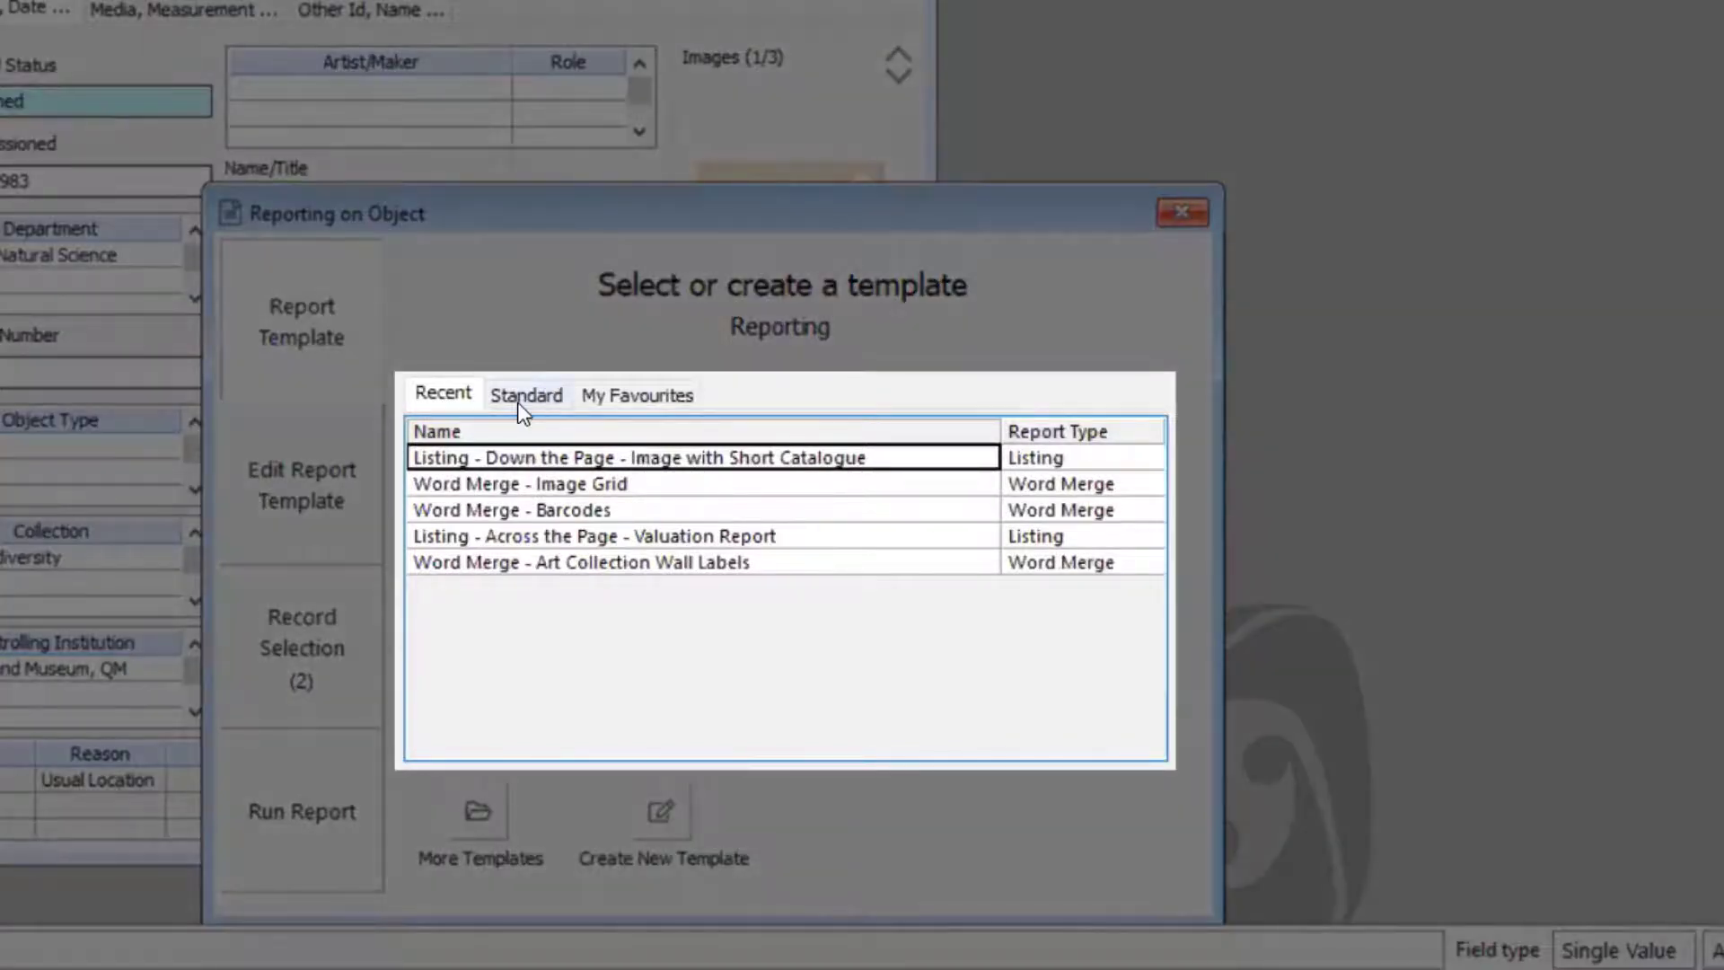
- Preview the standard Image with Short Catalogue listing for the two bird records, then close it
click(524, 397)
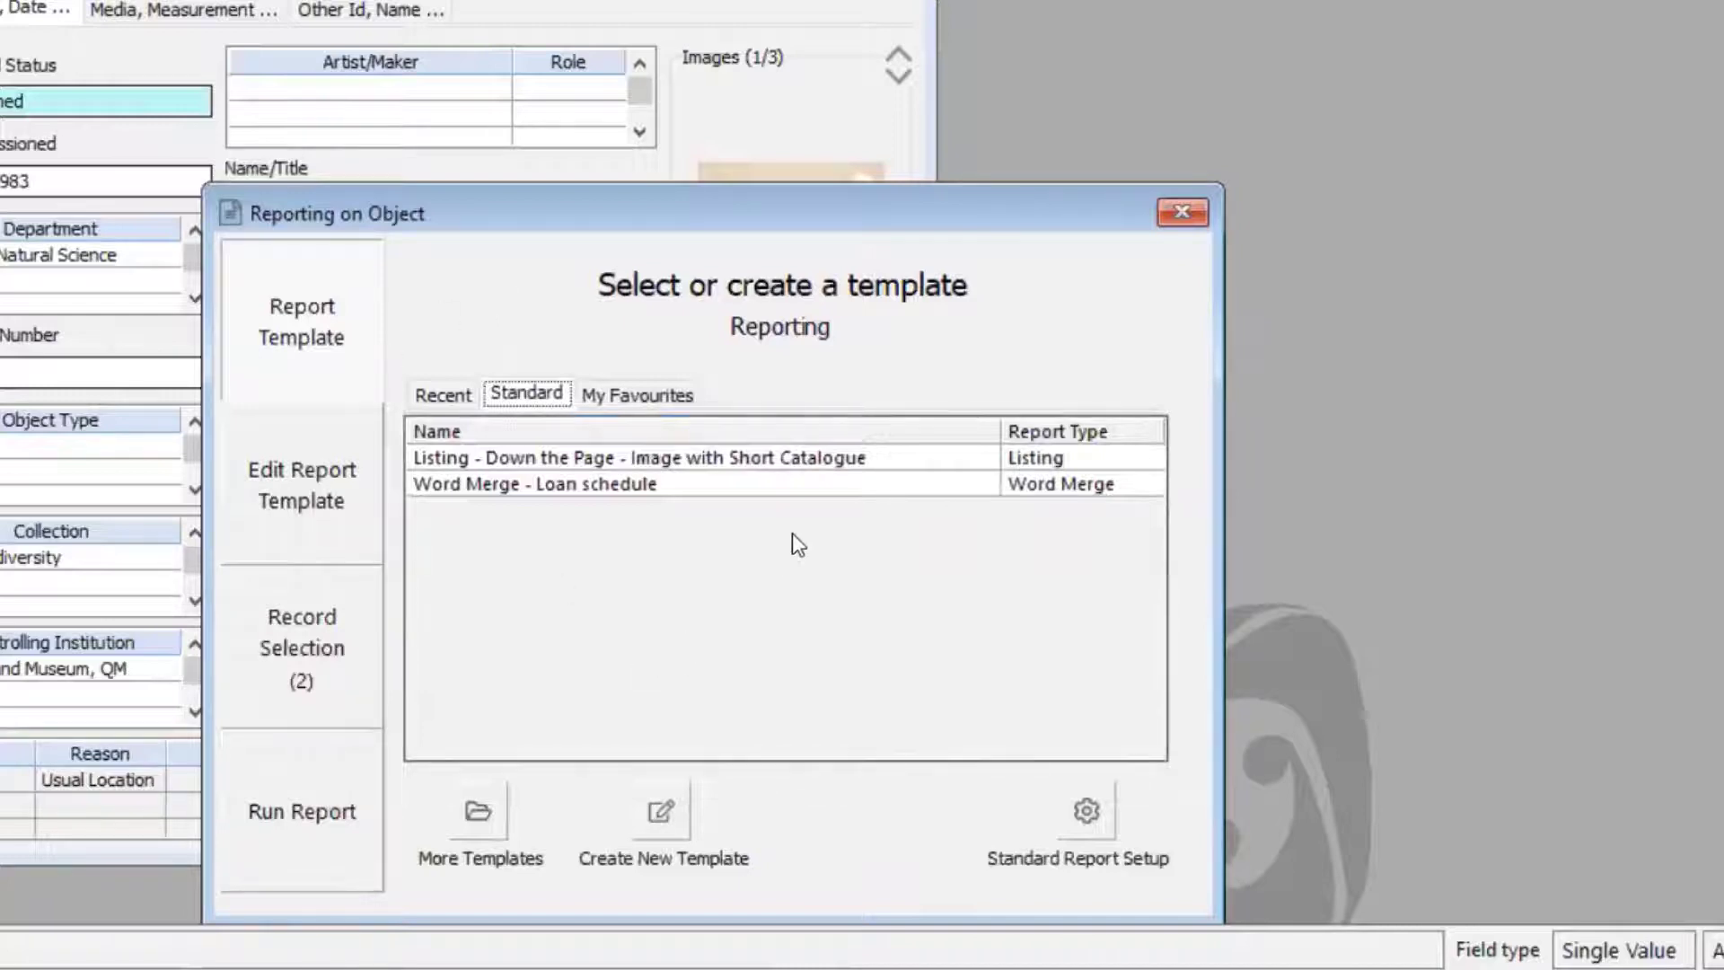
click(850, 467)
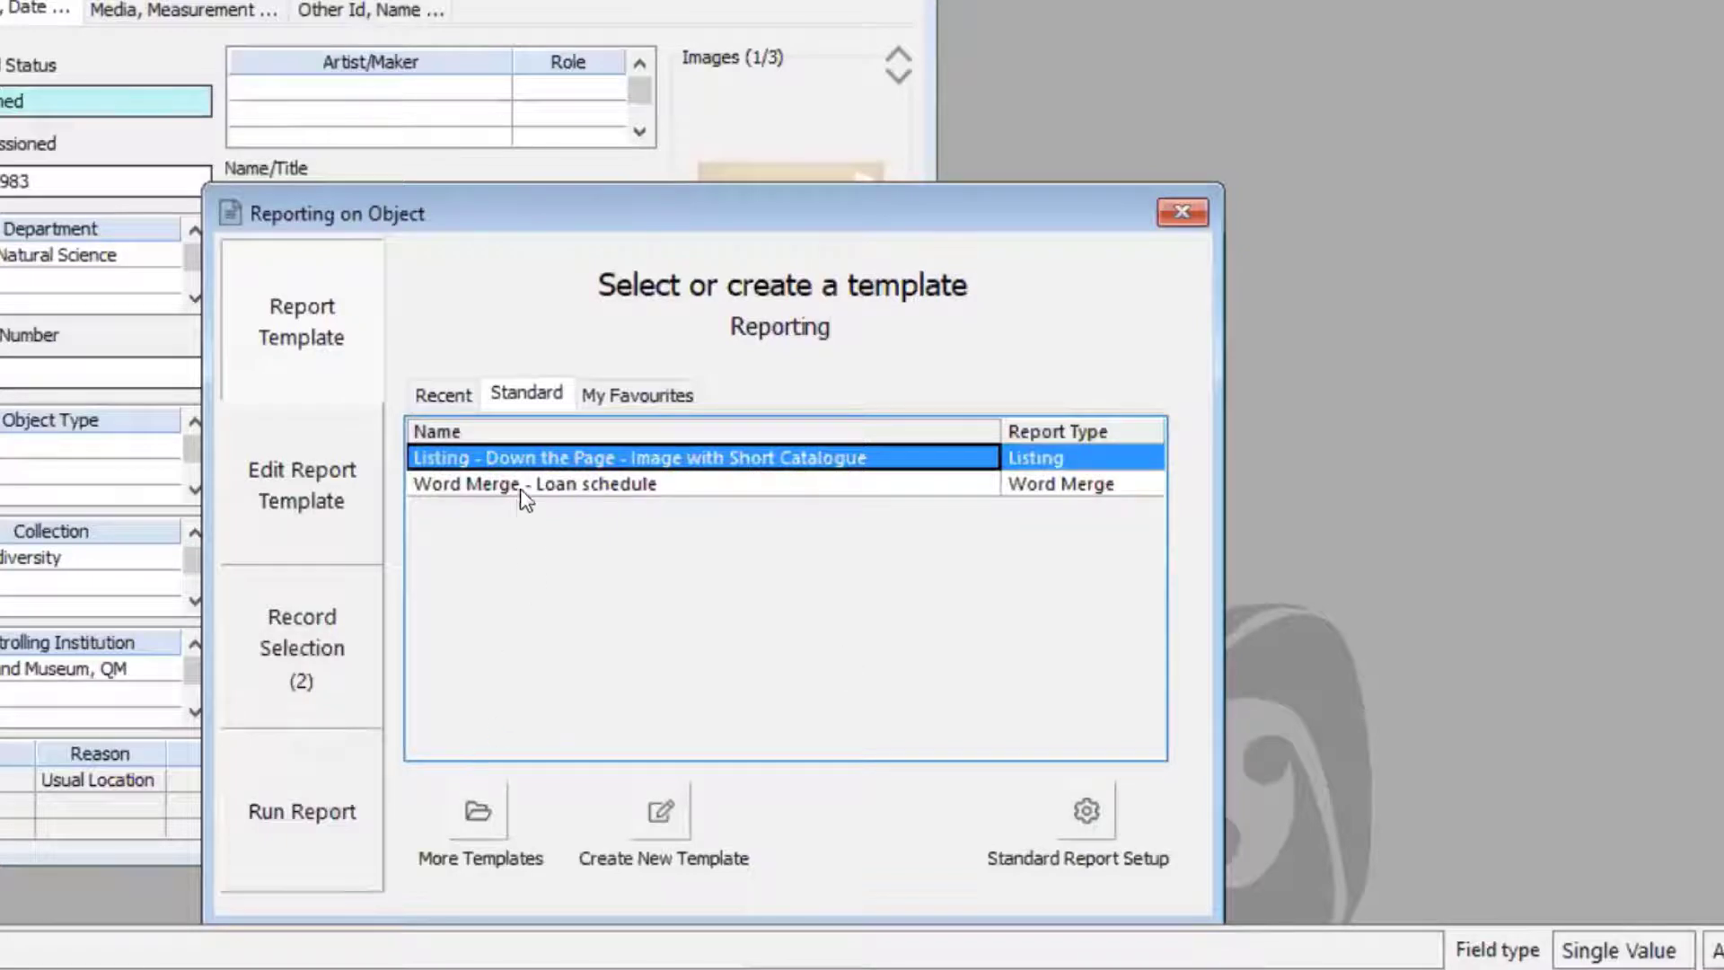
double_click(539, 459)
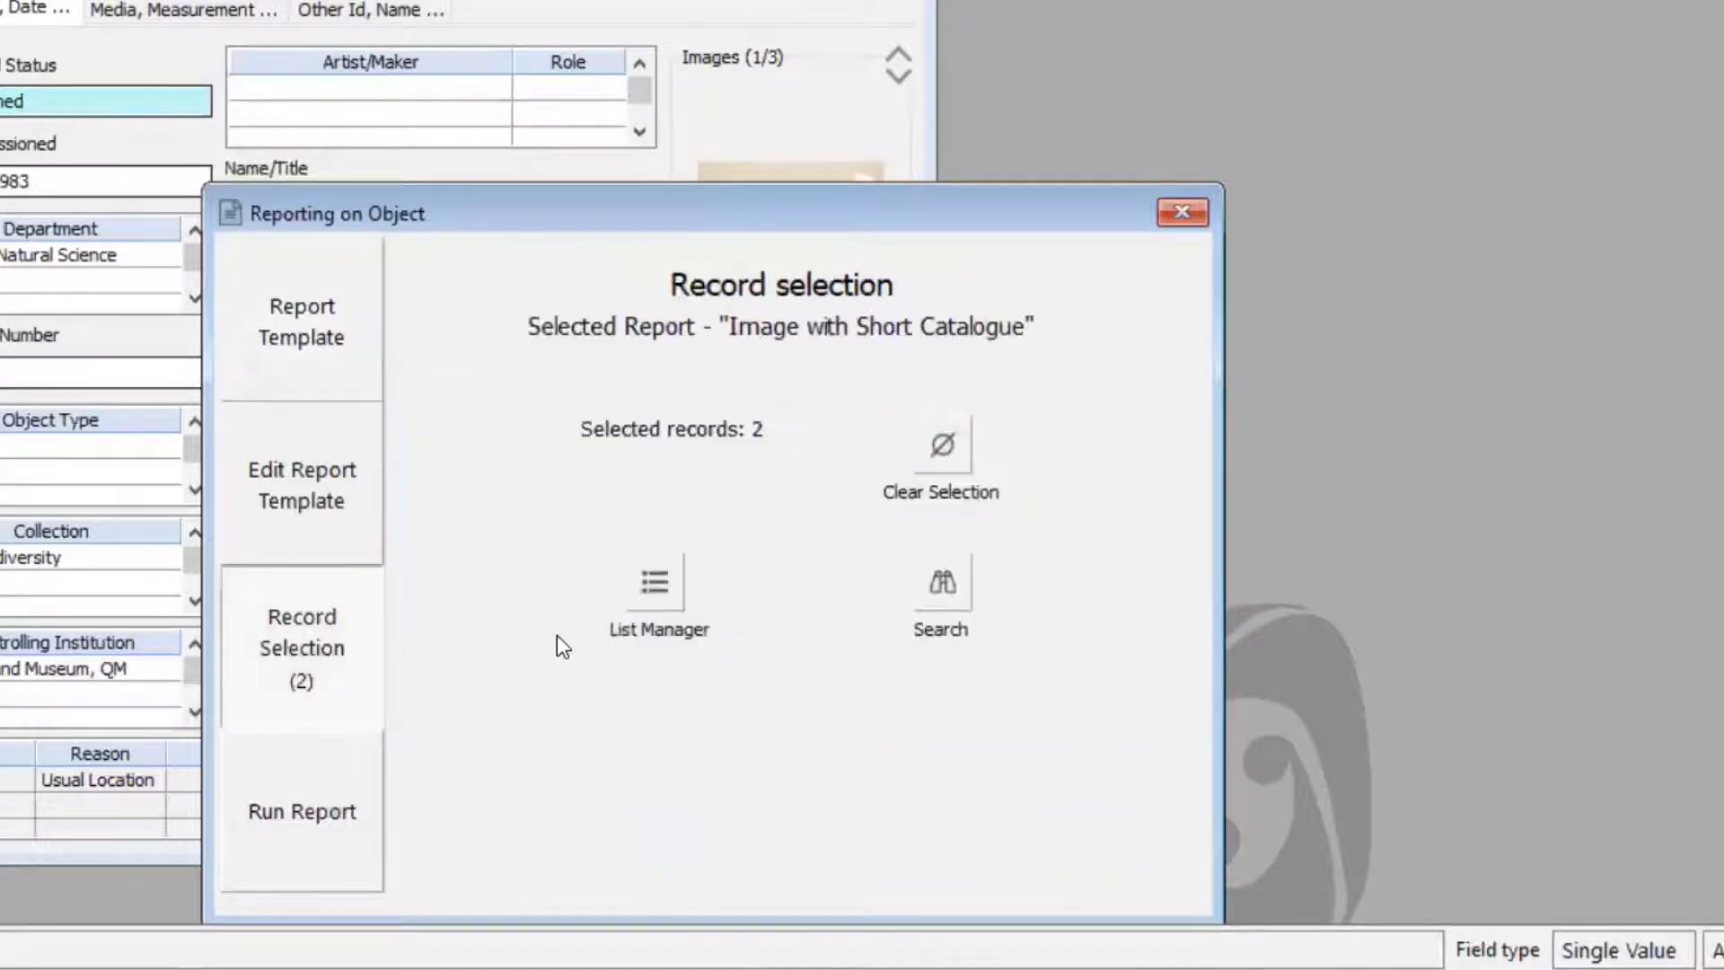
click(255, 833)
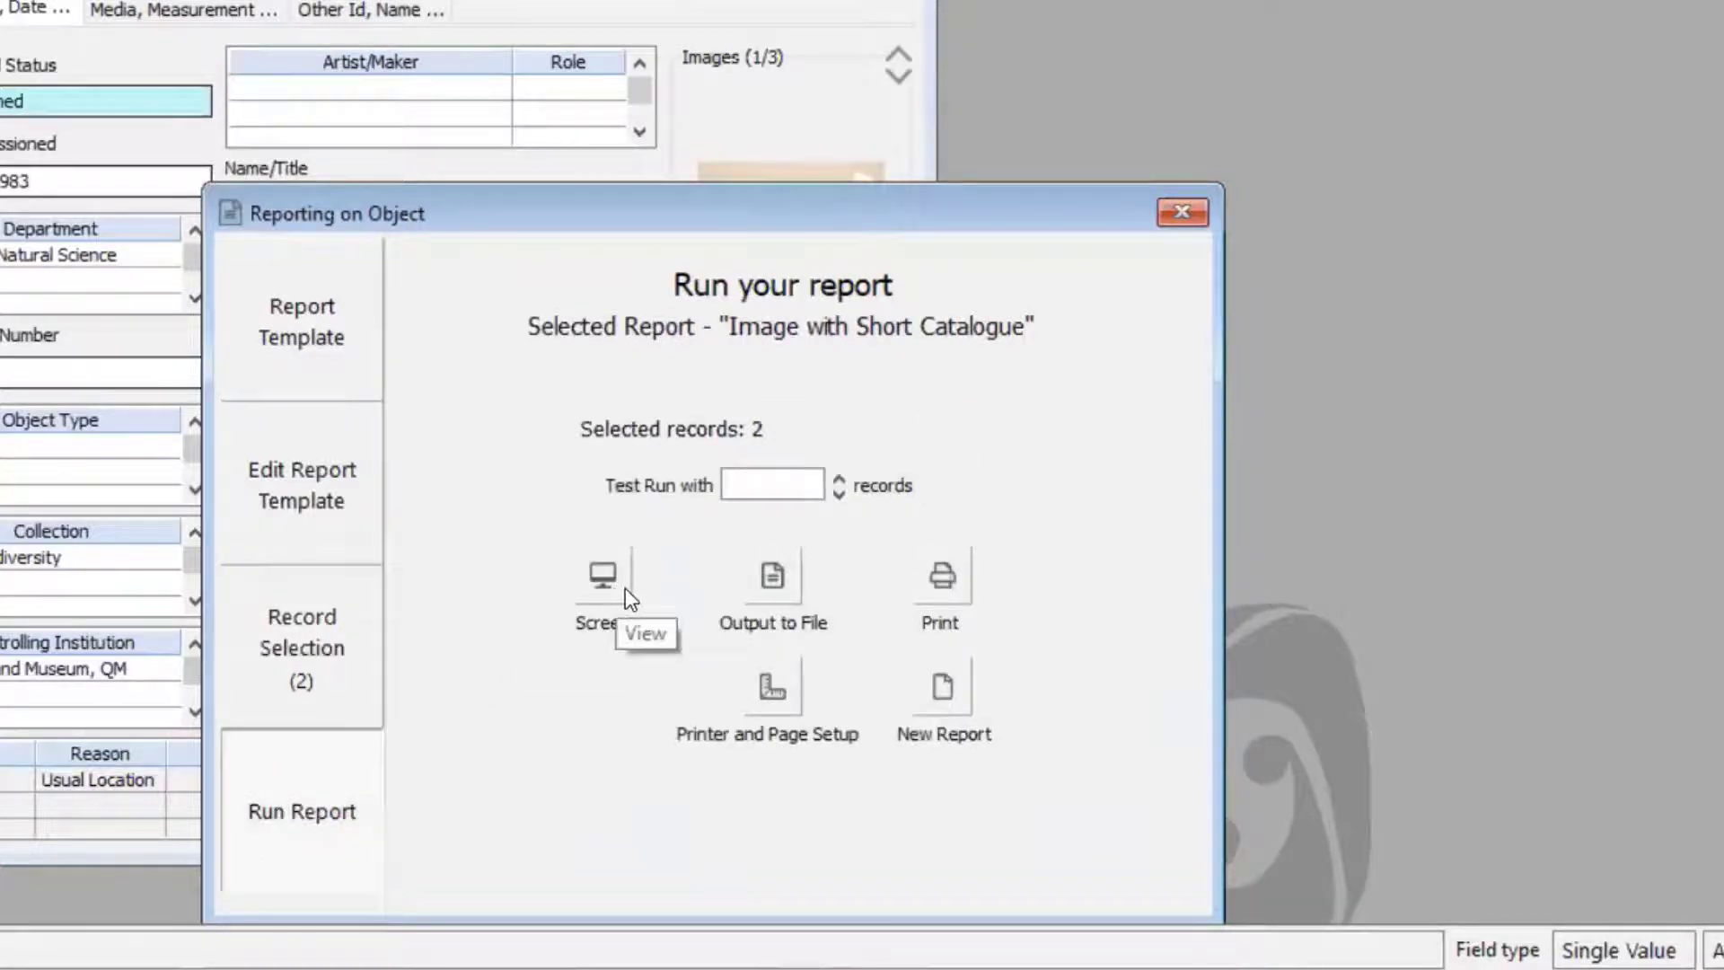
click(629, 599)
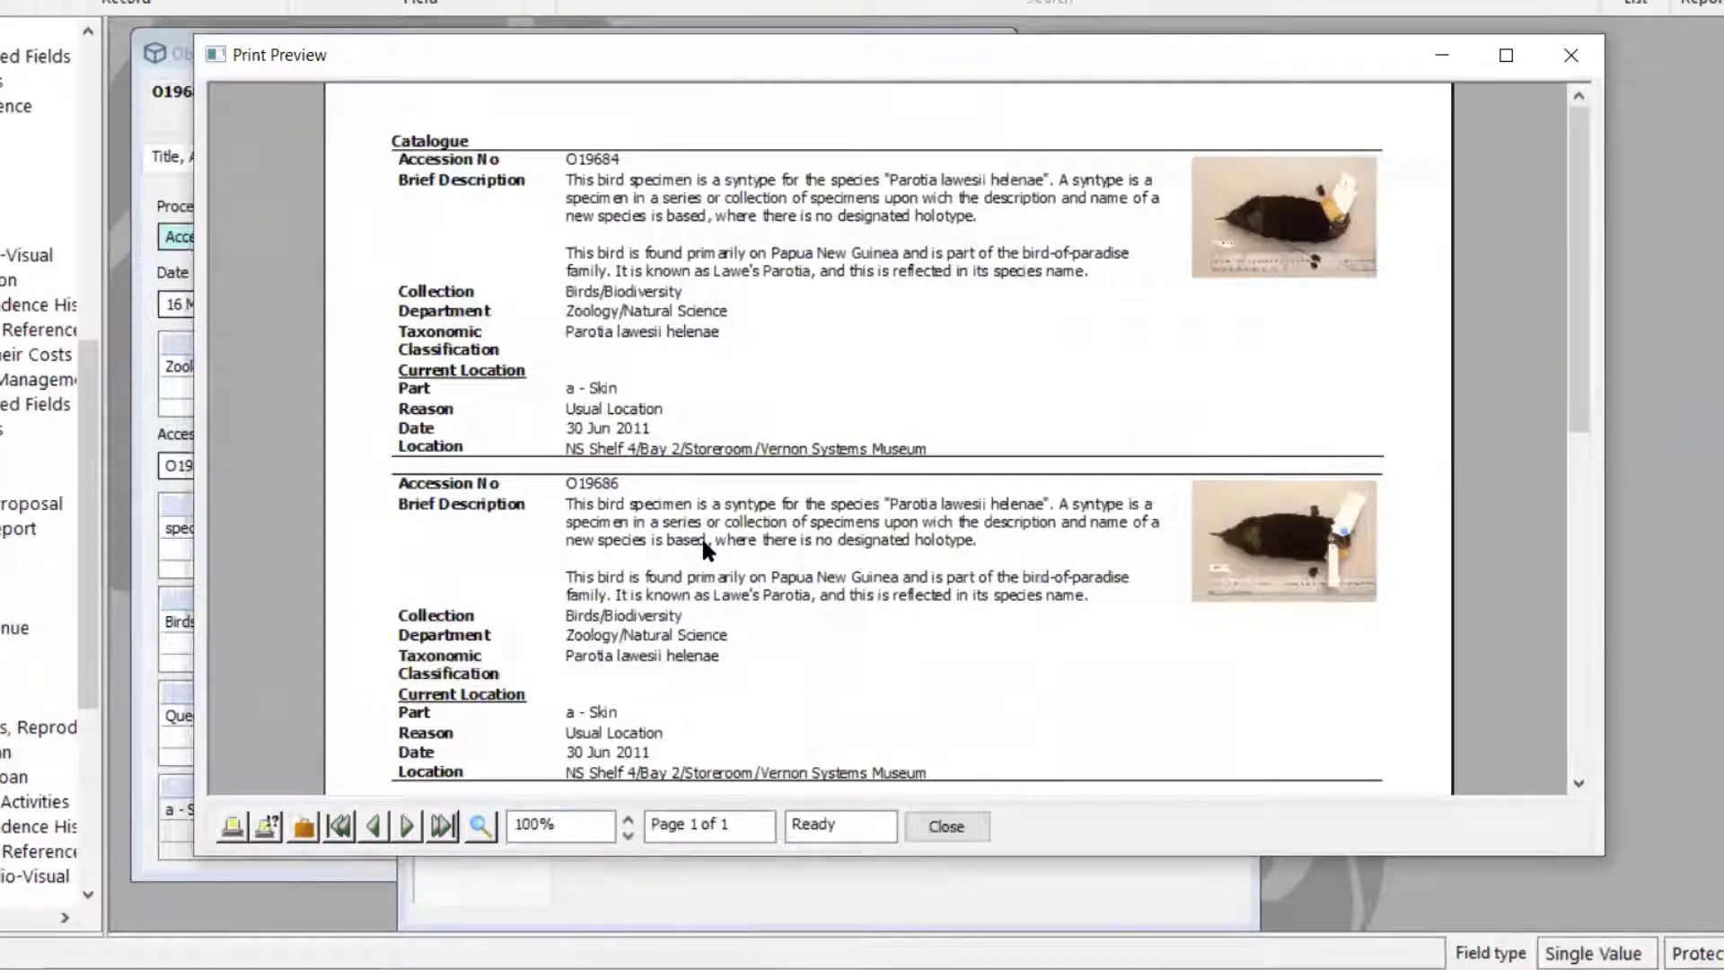
click(1588, 66)
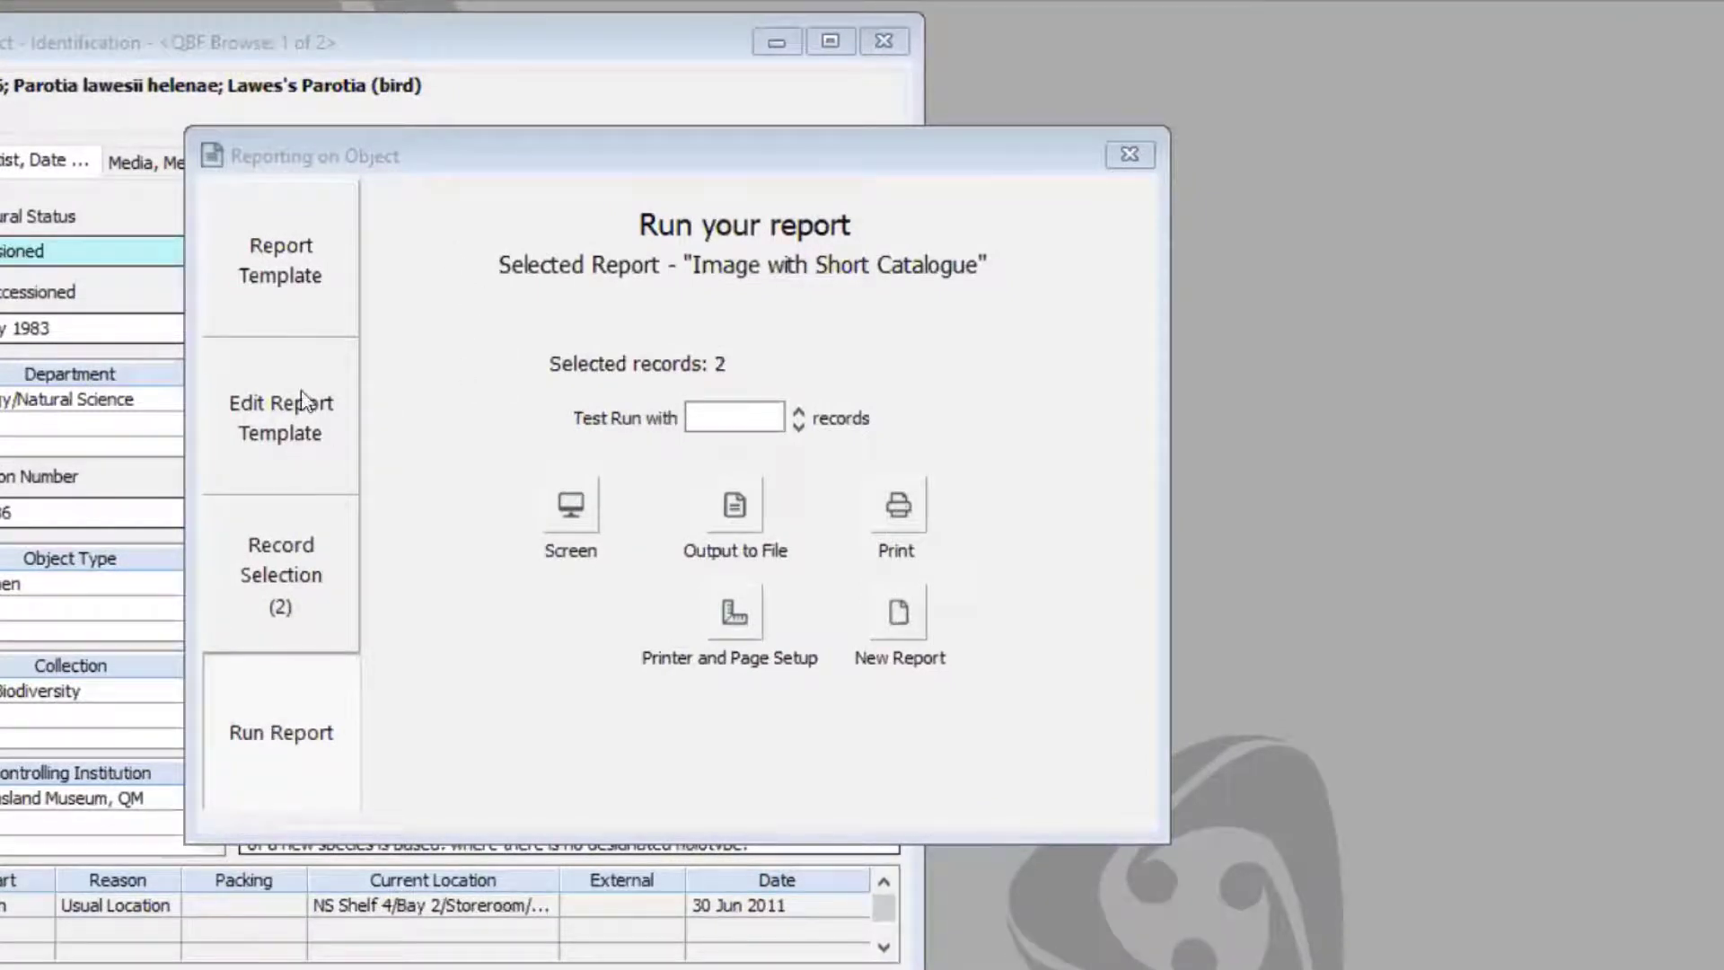
- Add Word Merge - Image Grid as a new standard report row, save, and close Reporting
click(294, 250)
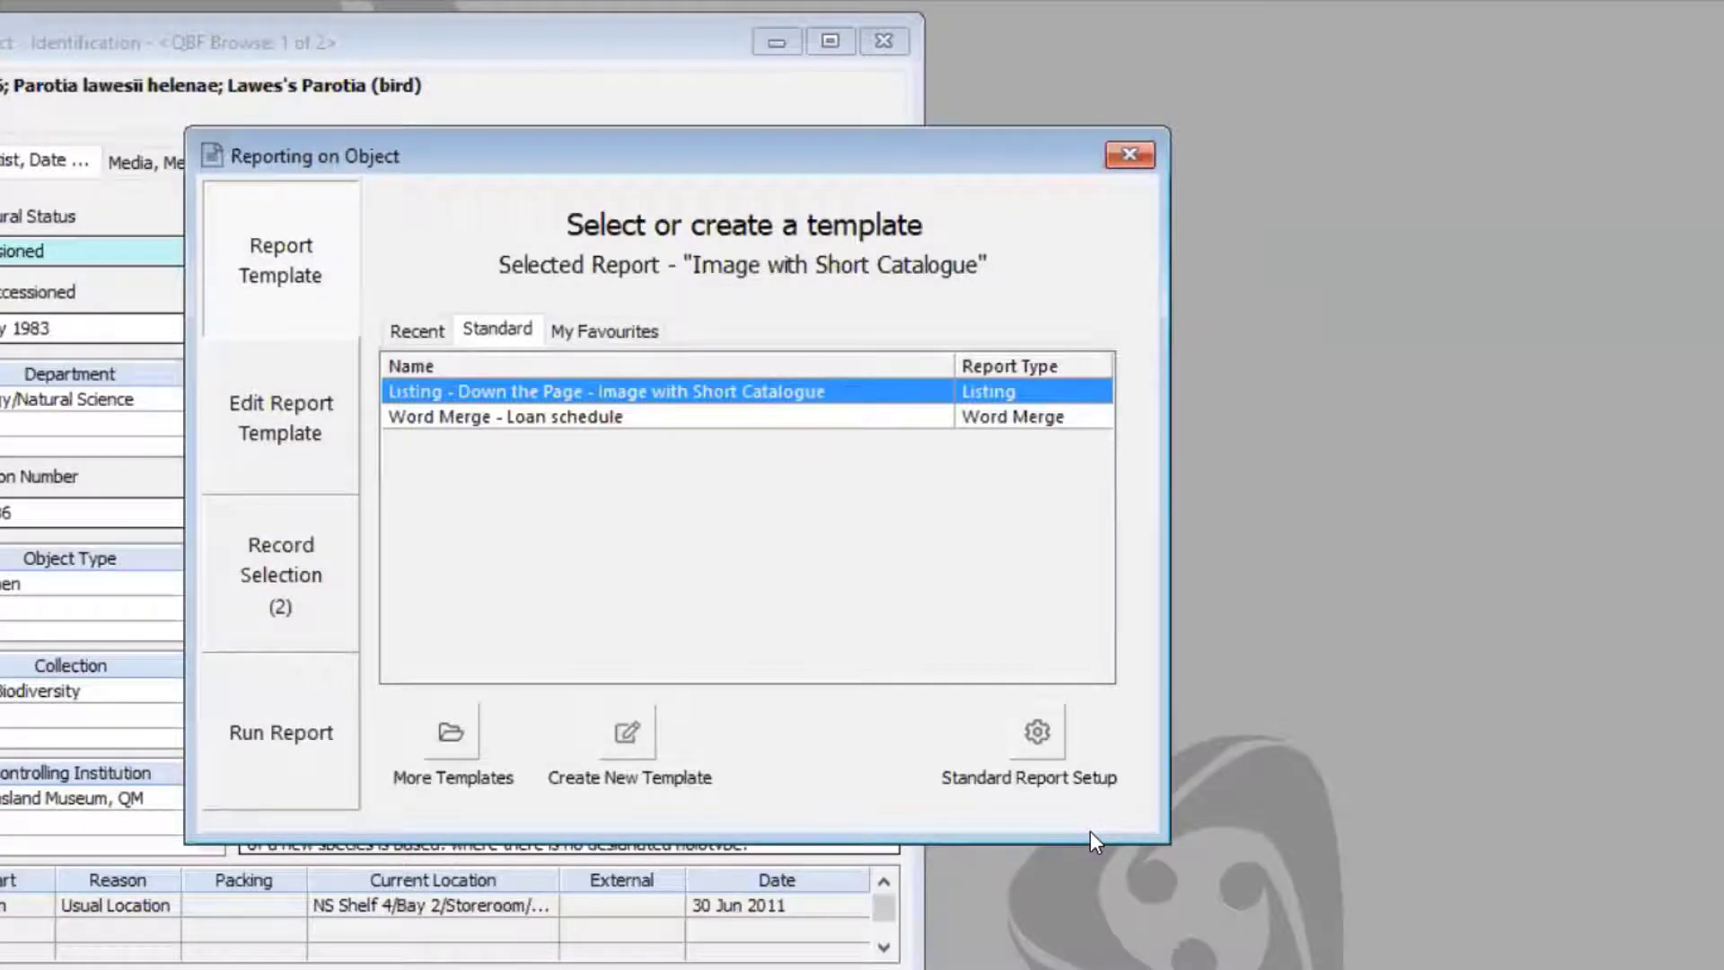
click(1037, 732)
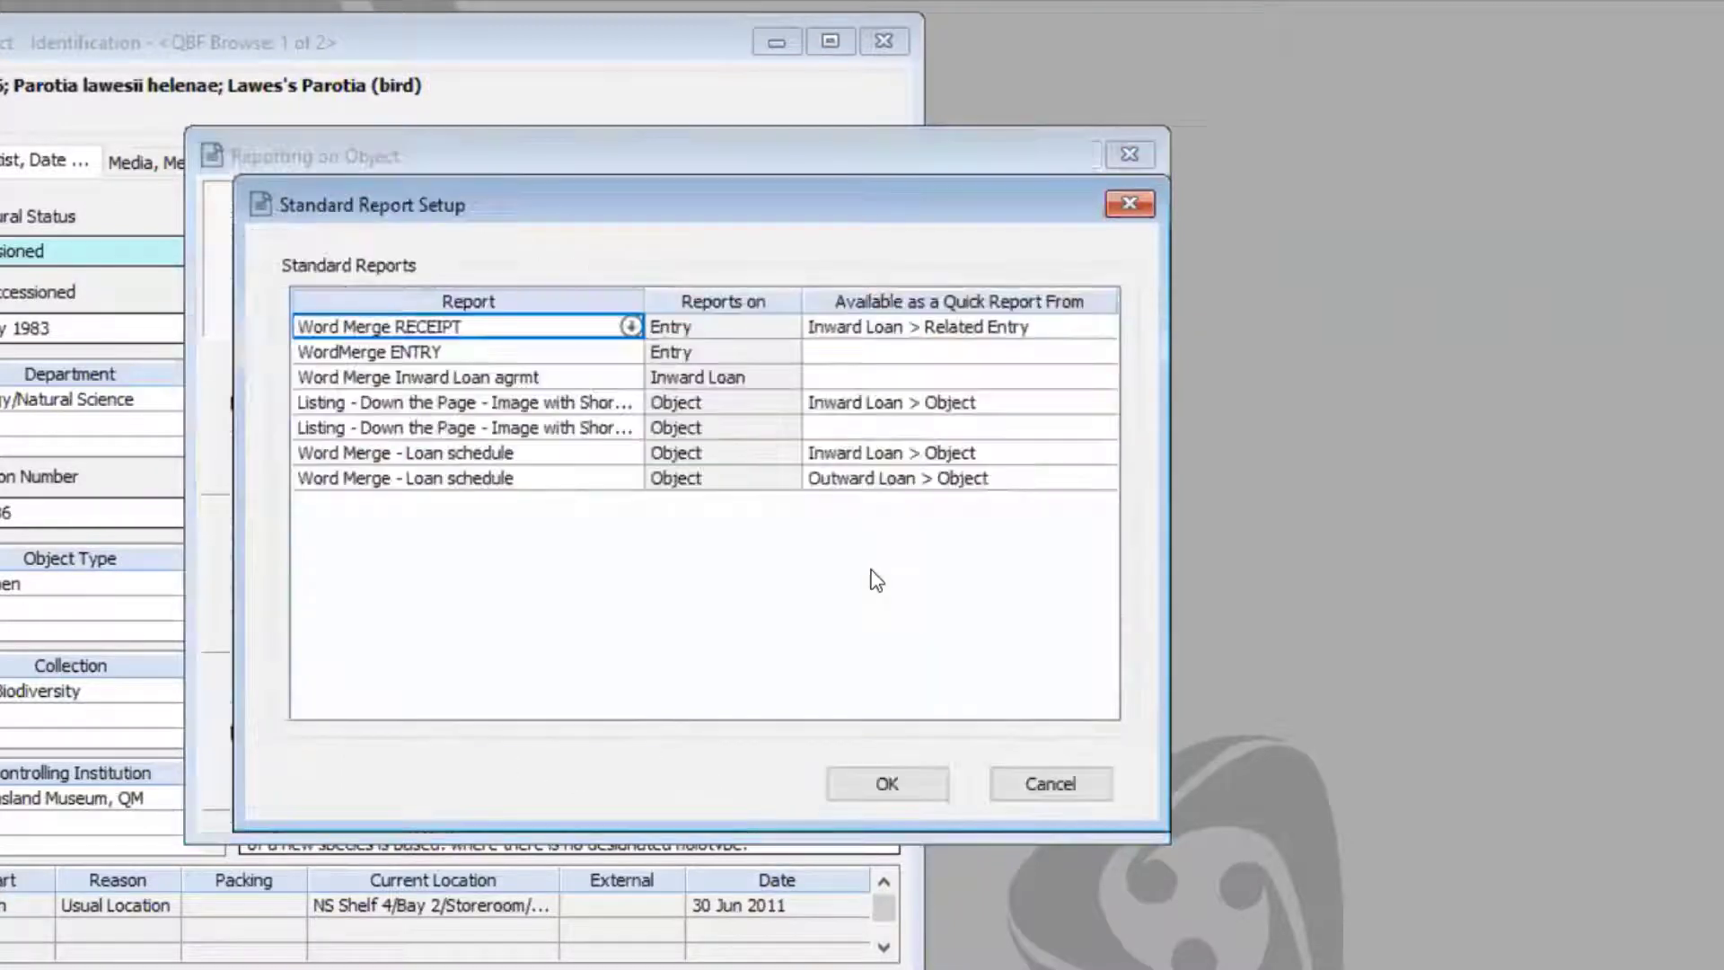
click(616, 477)
key(Down)
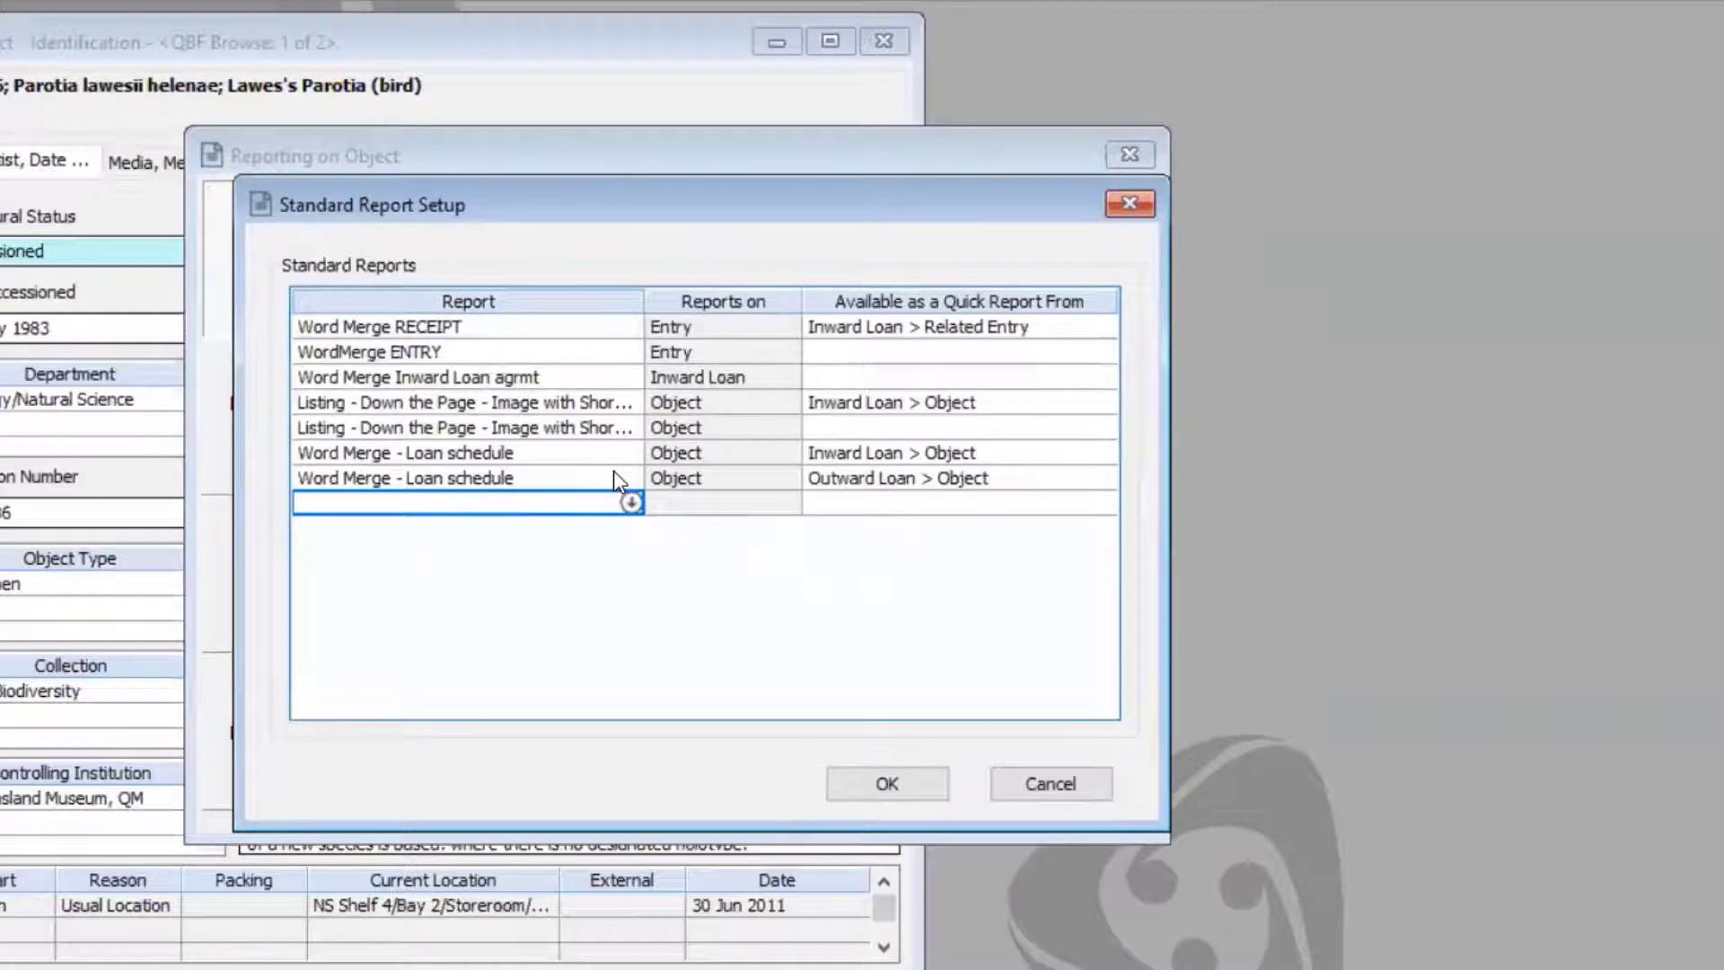
key(F3)
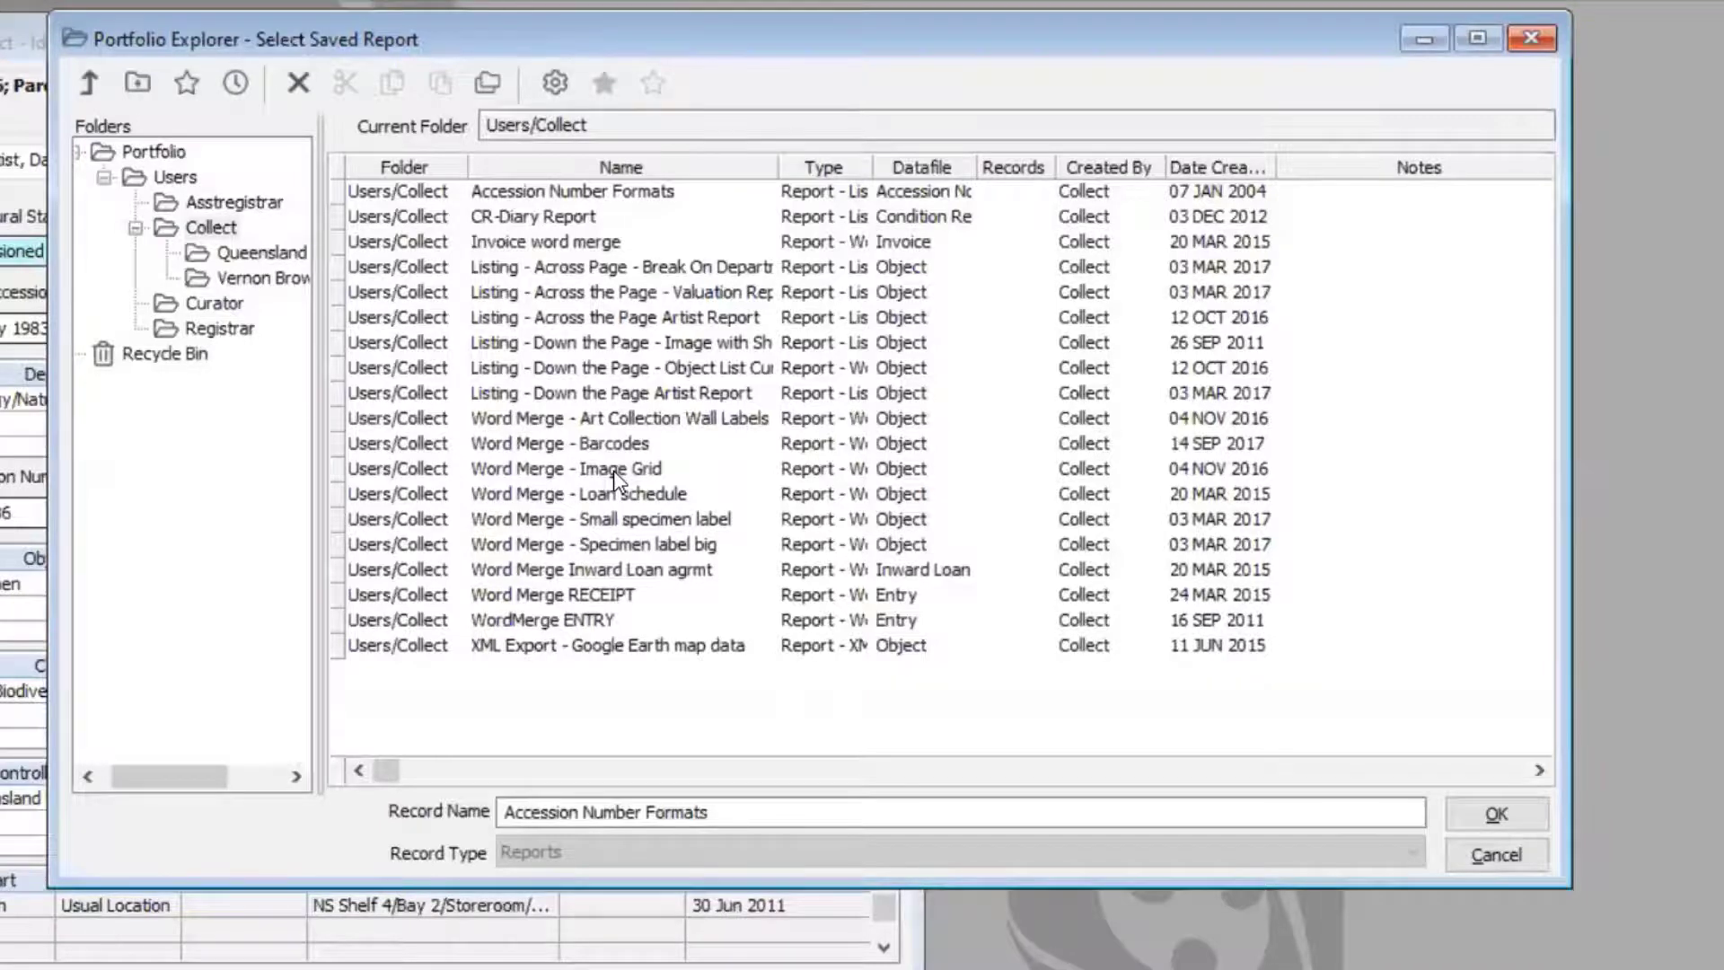
click(612, 470)
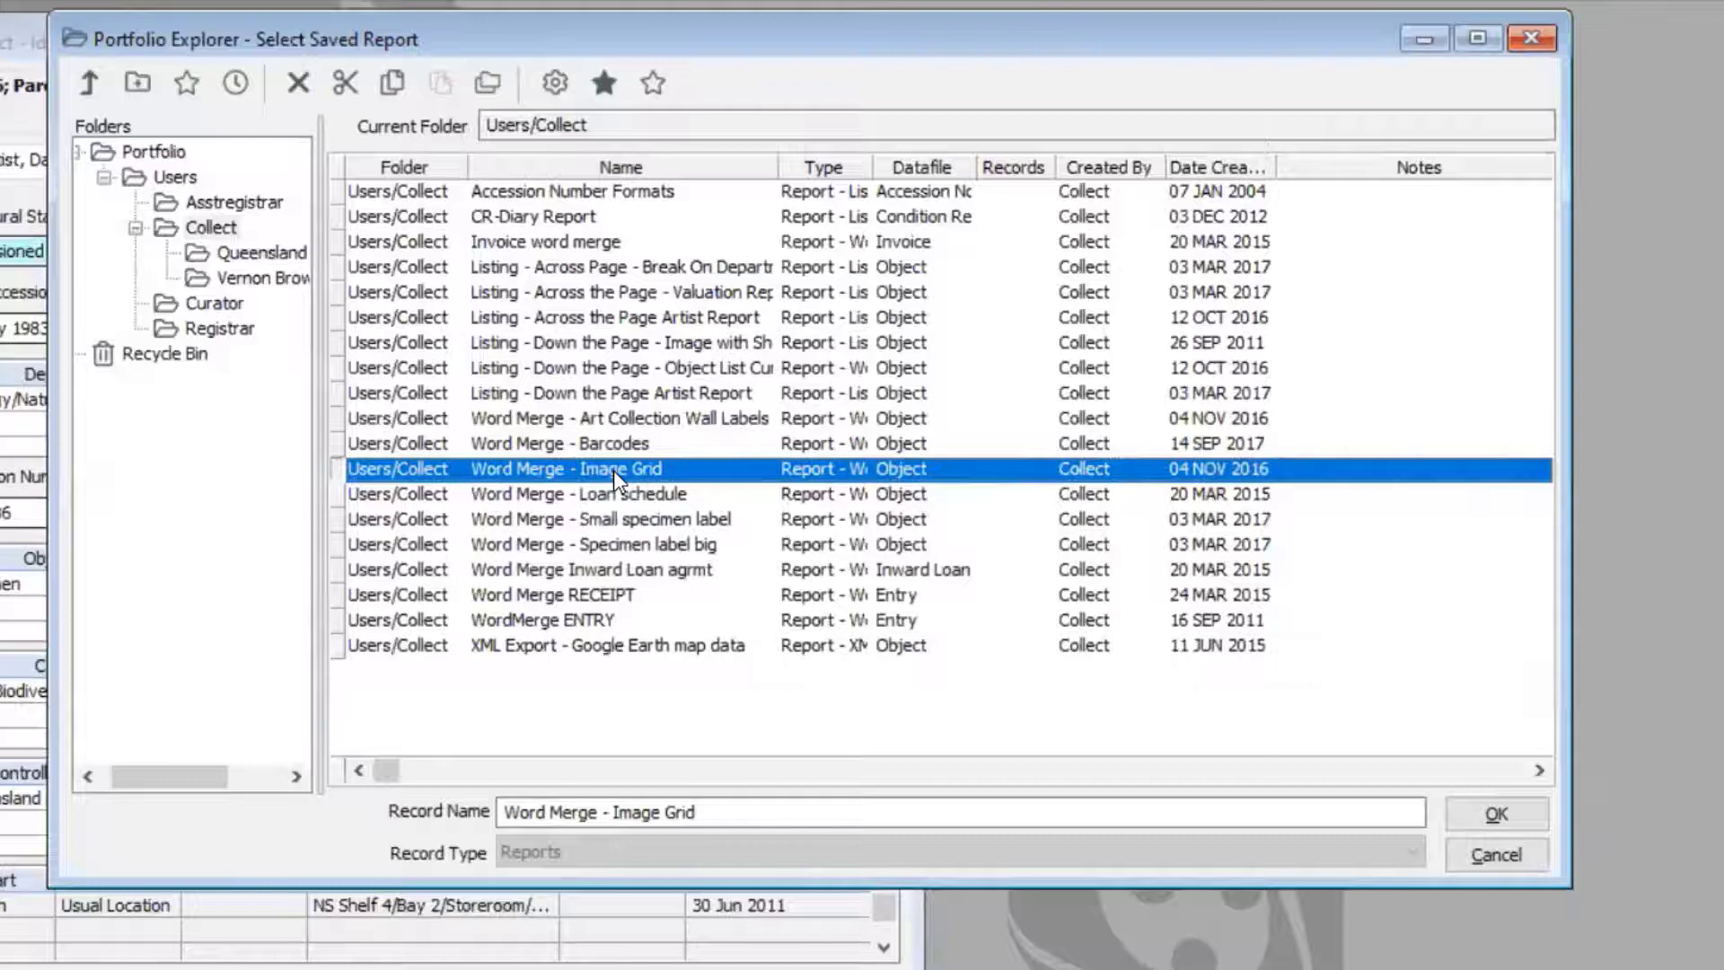
click(1489, 816)
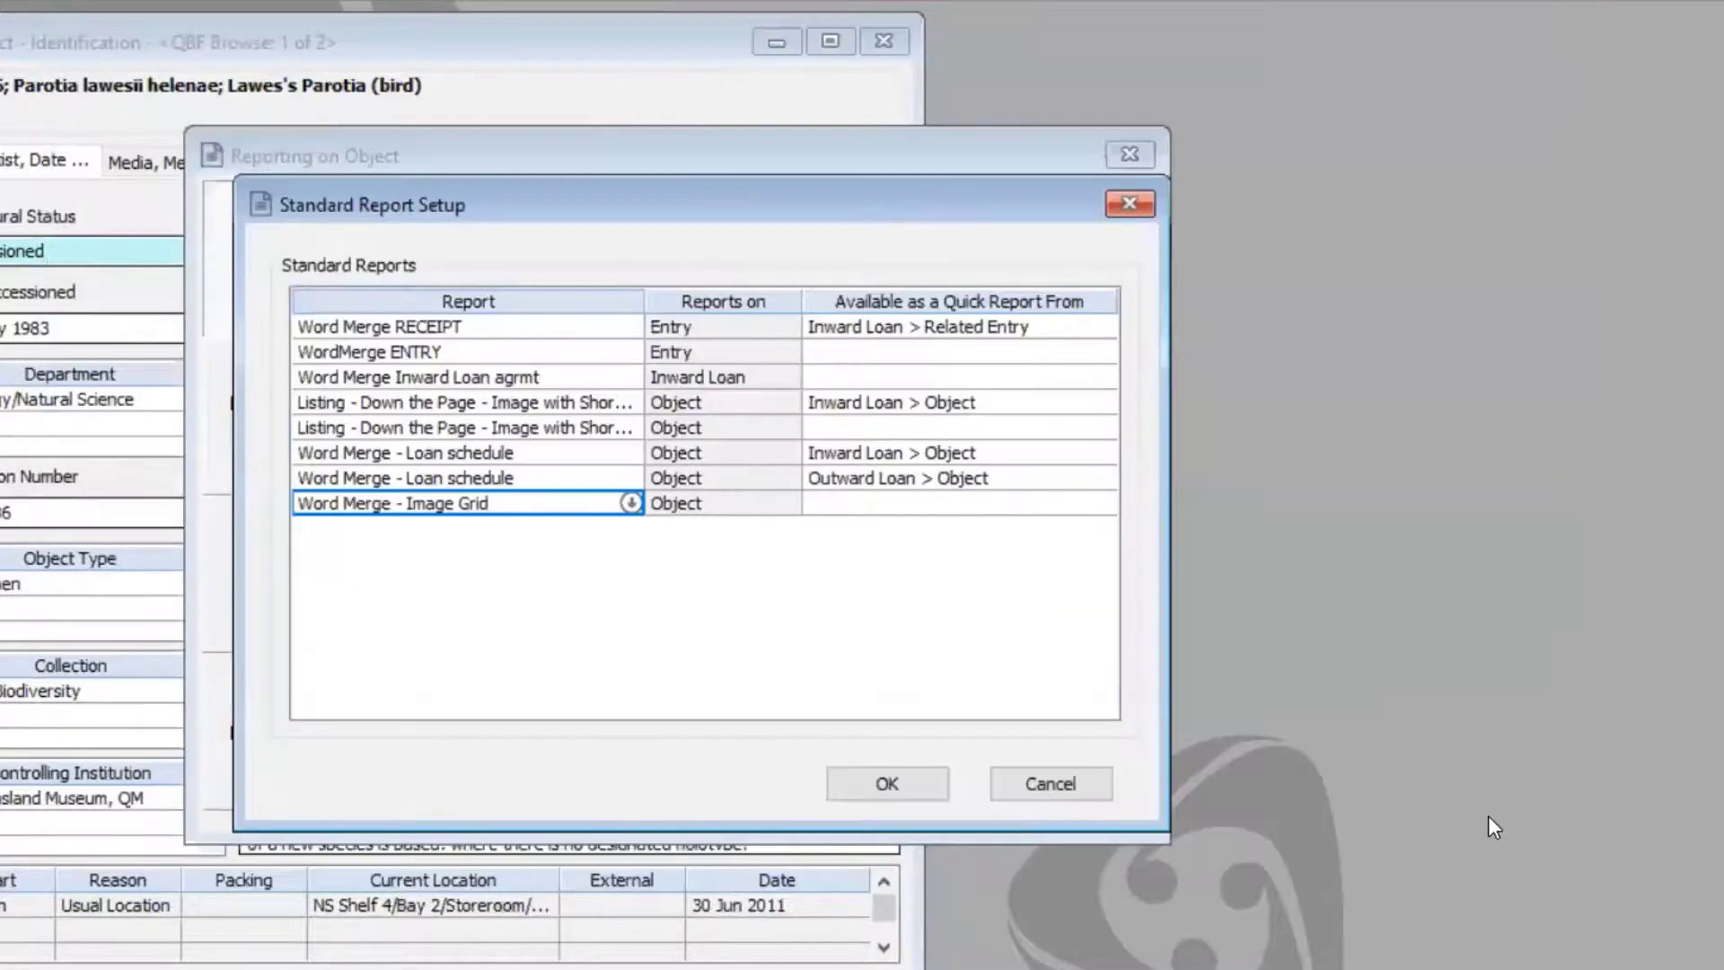
click(916, 790)
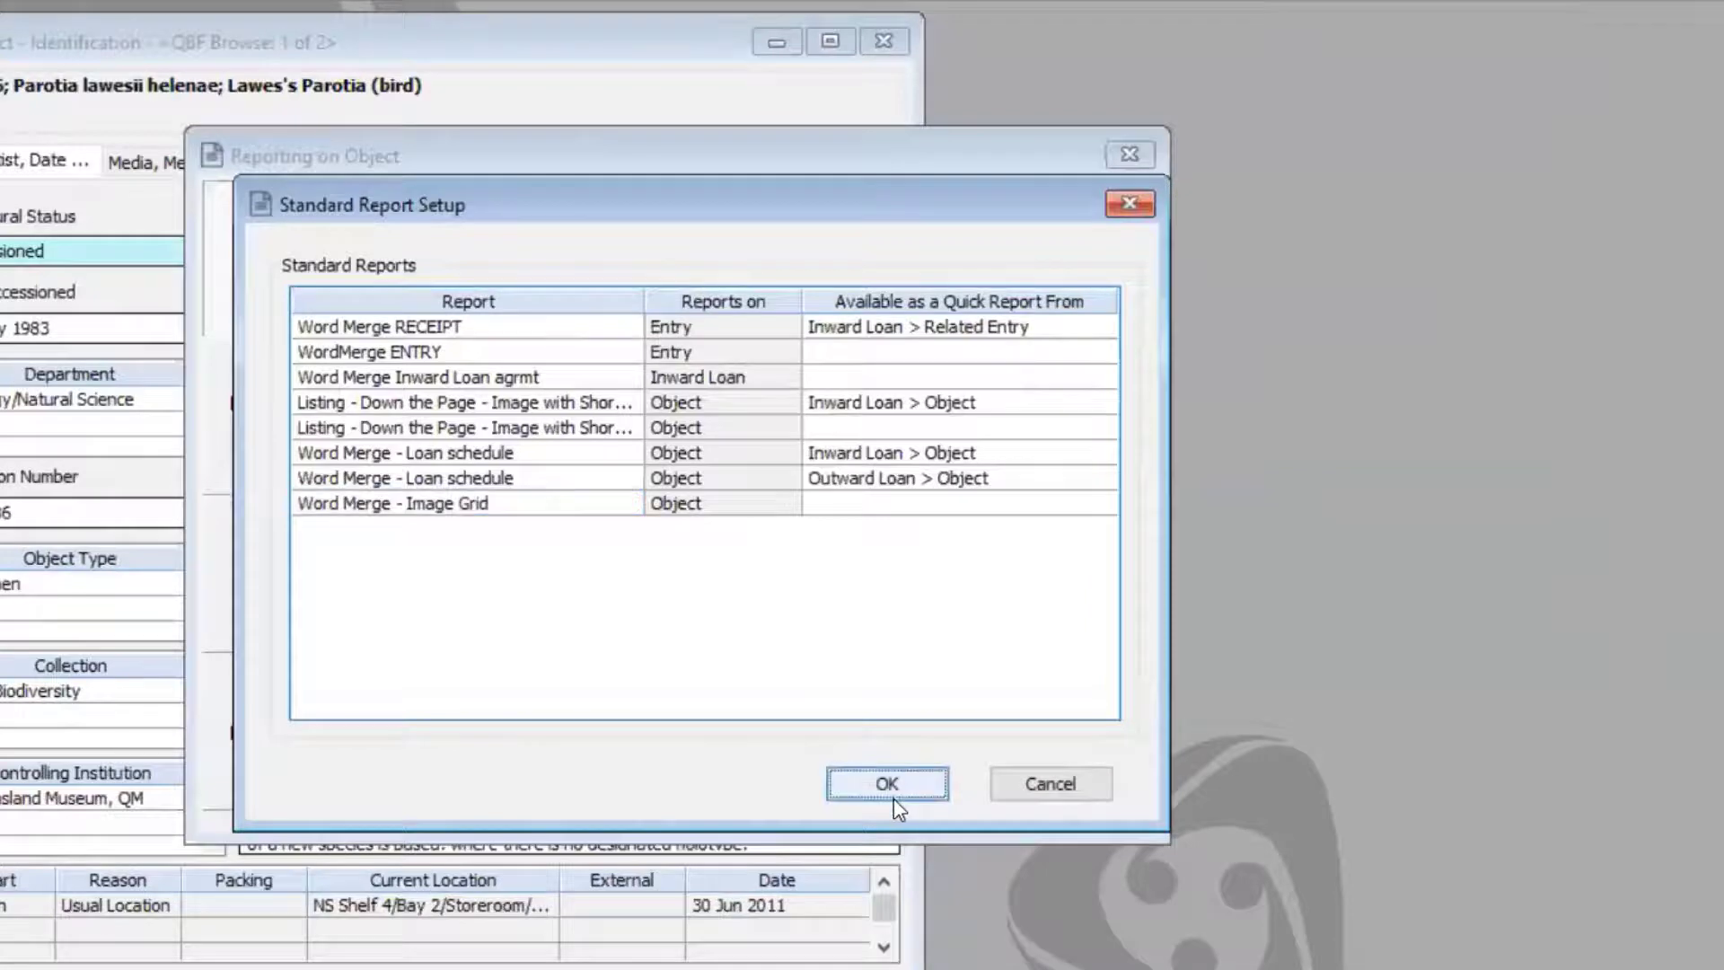
click(1127, 157)
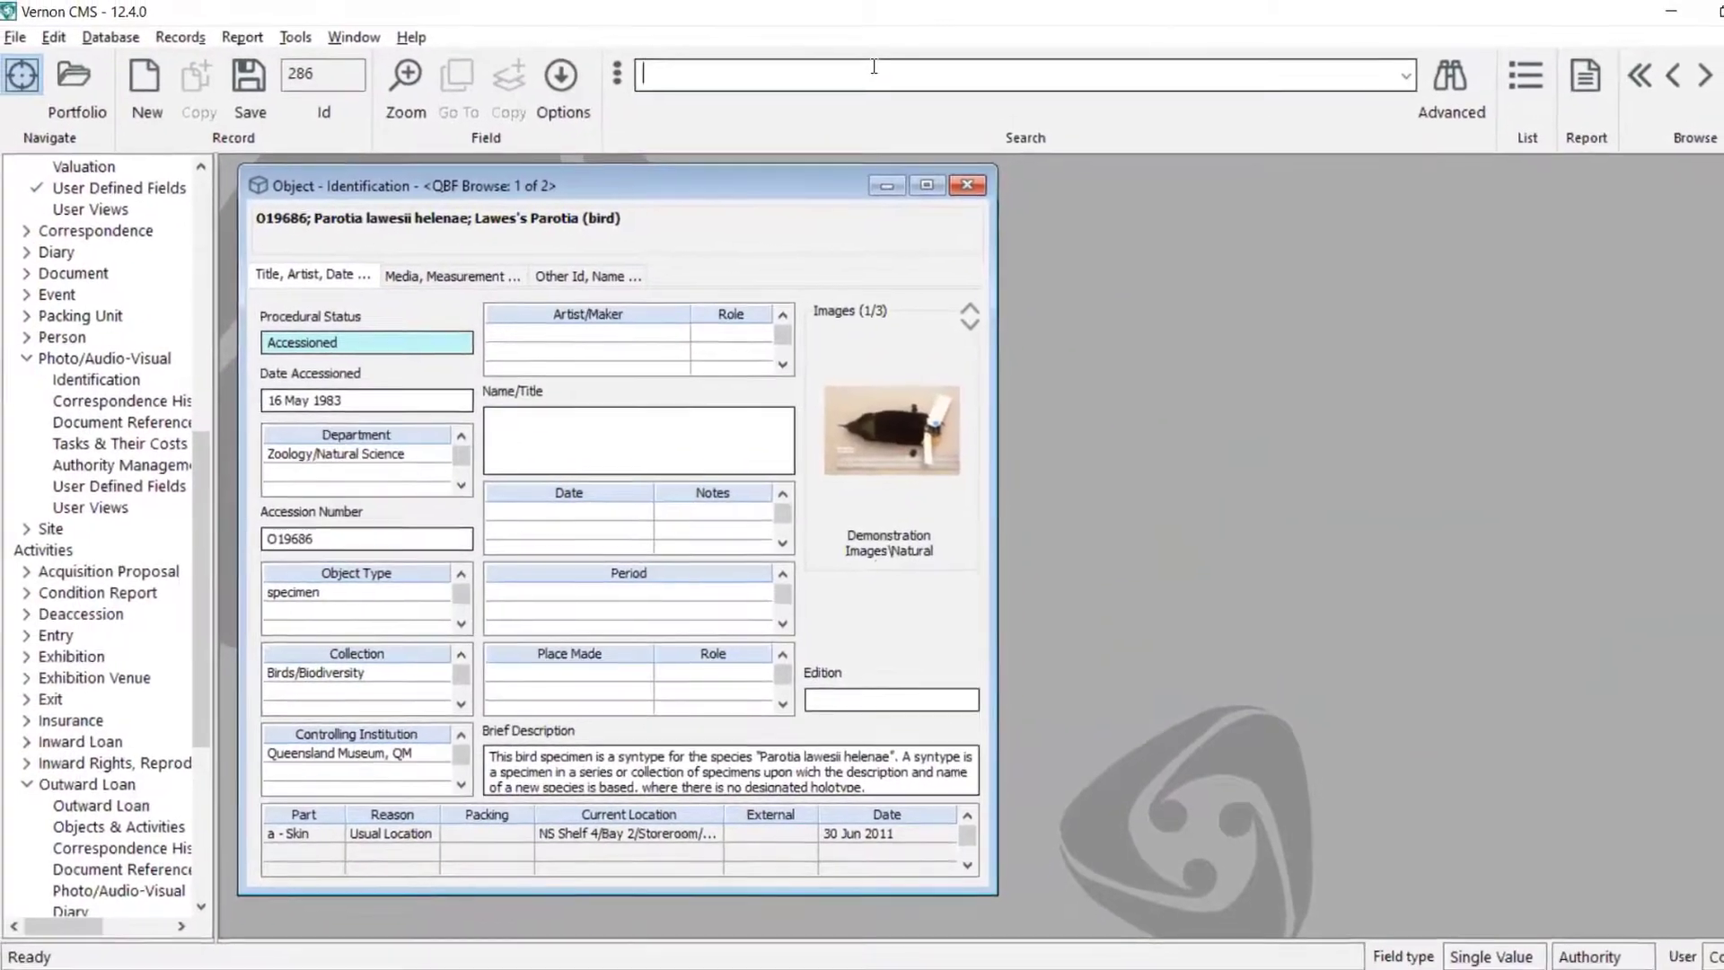
- Start a new search for the prints by the artist's surname
text(fump)
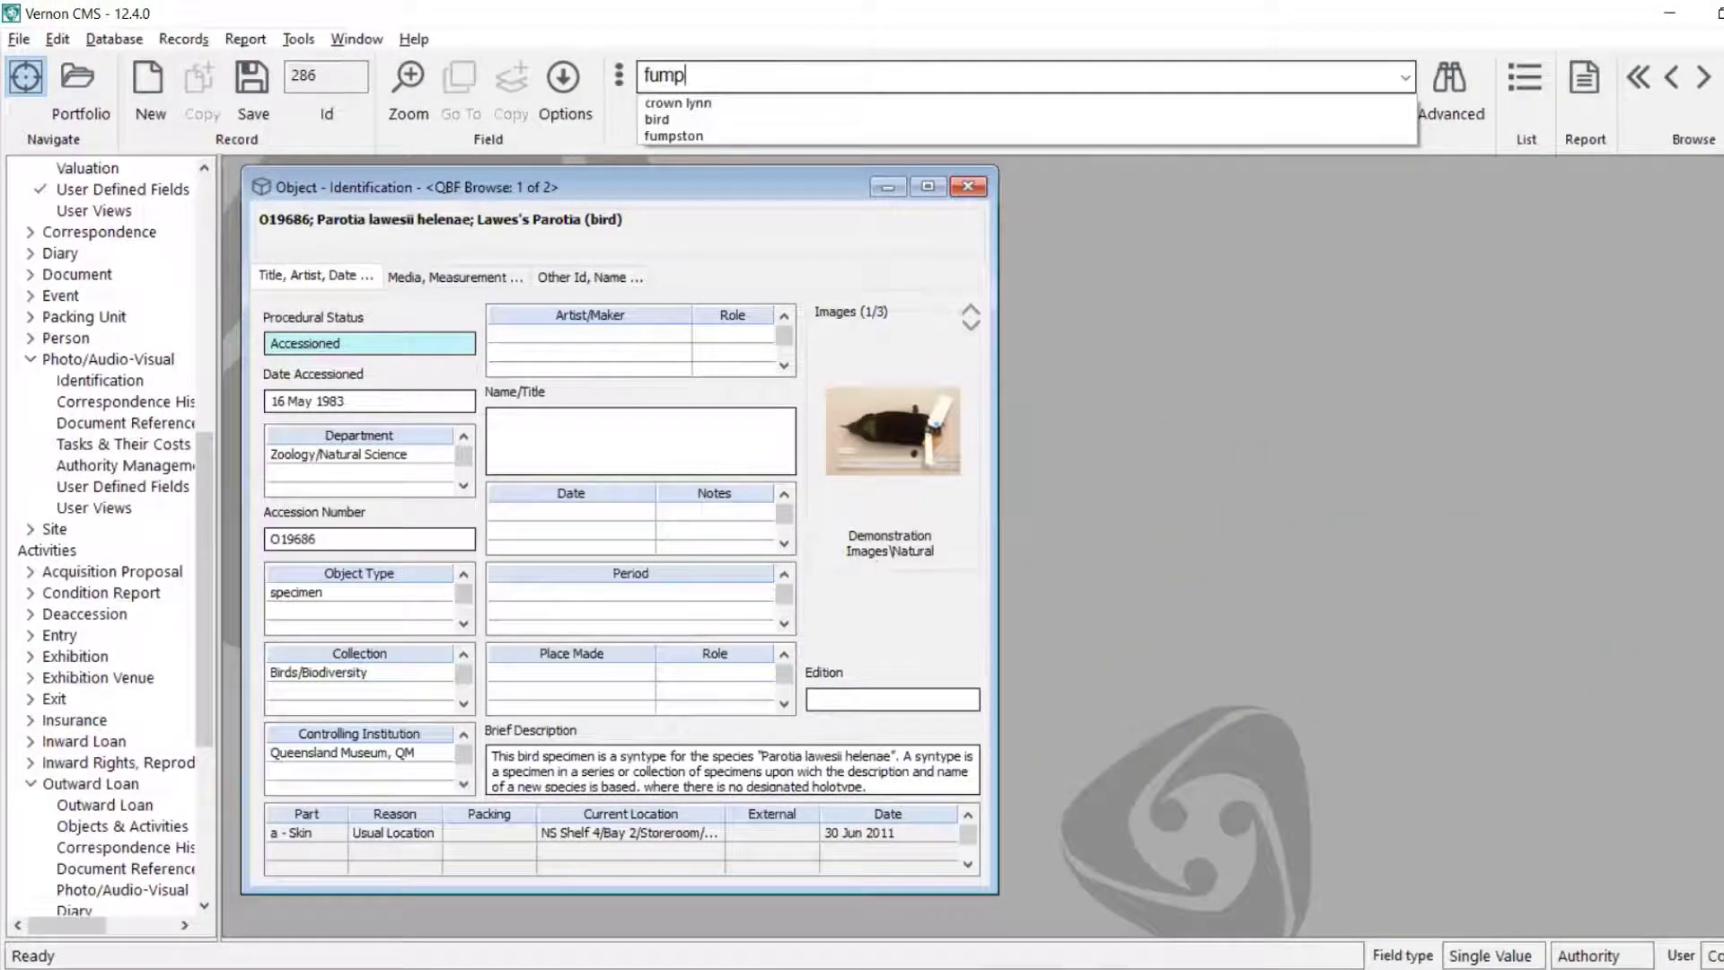
text(ston)
key(Return)
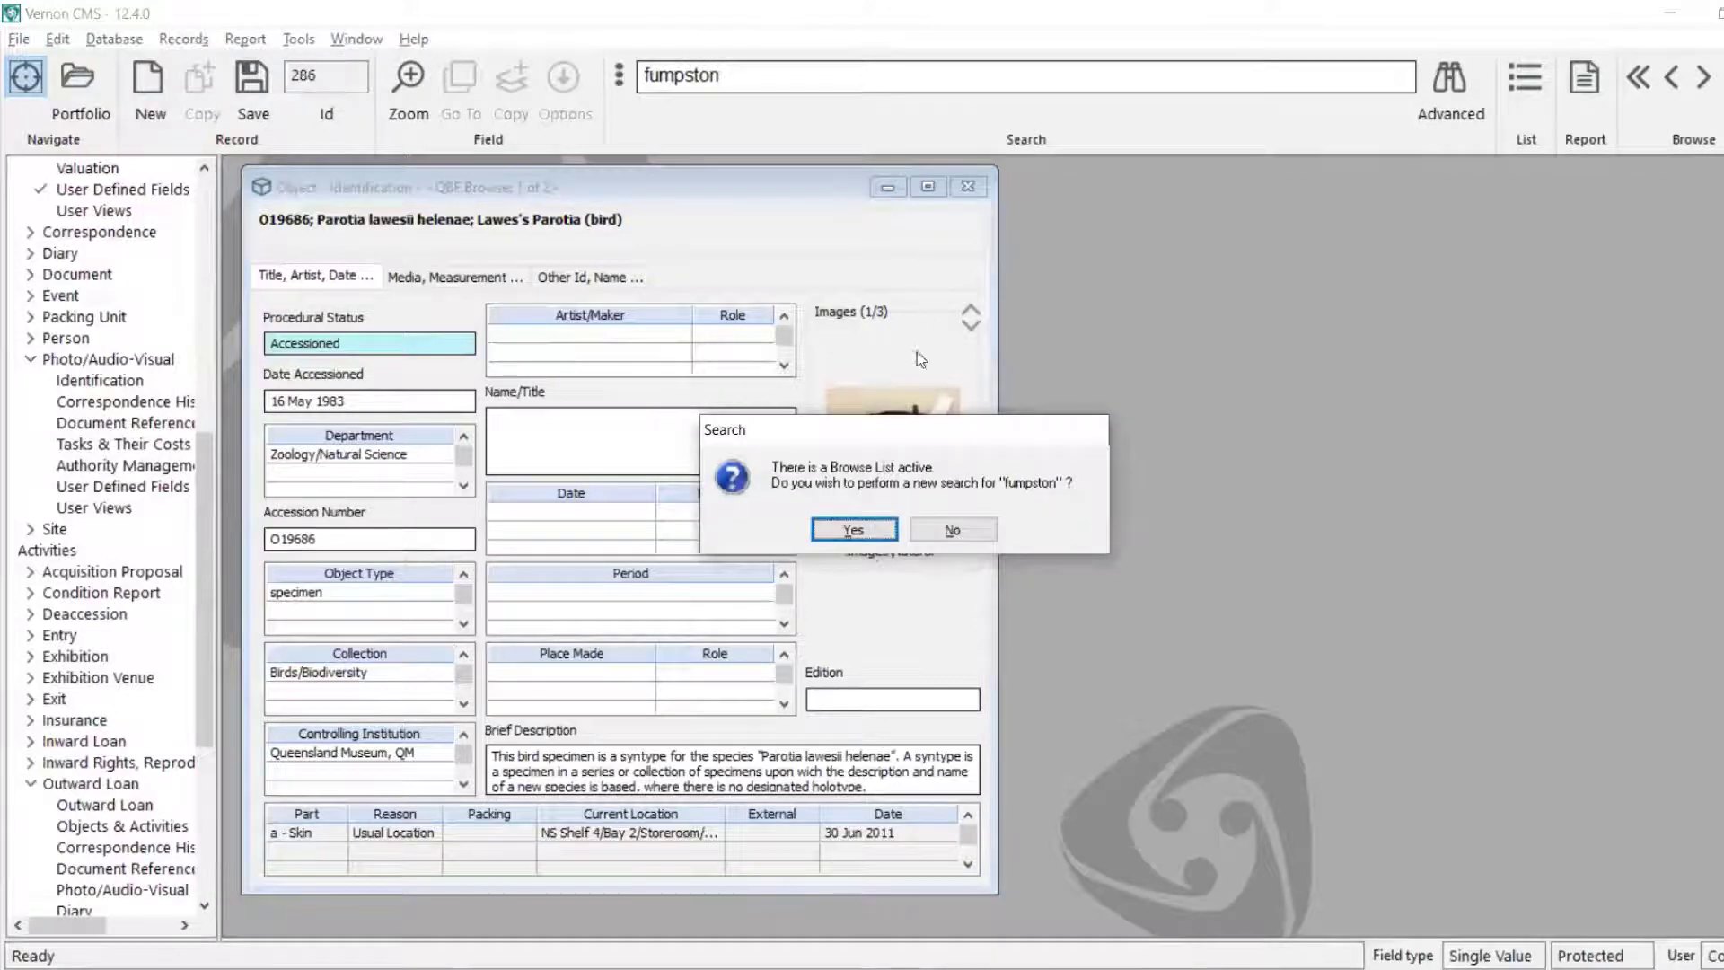
click(867, 531)
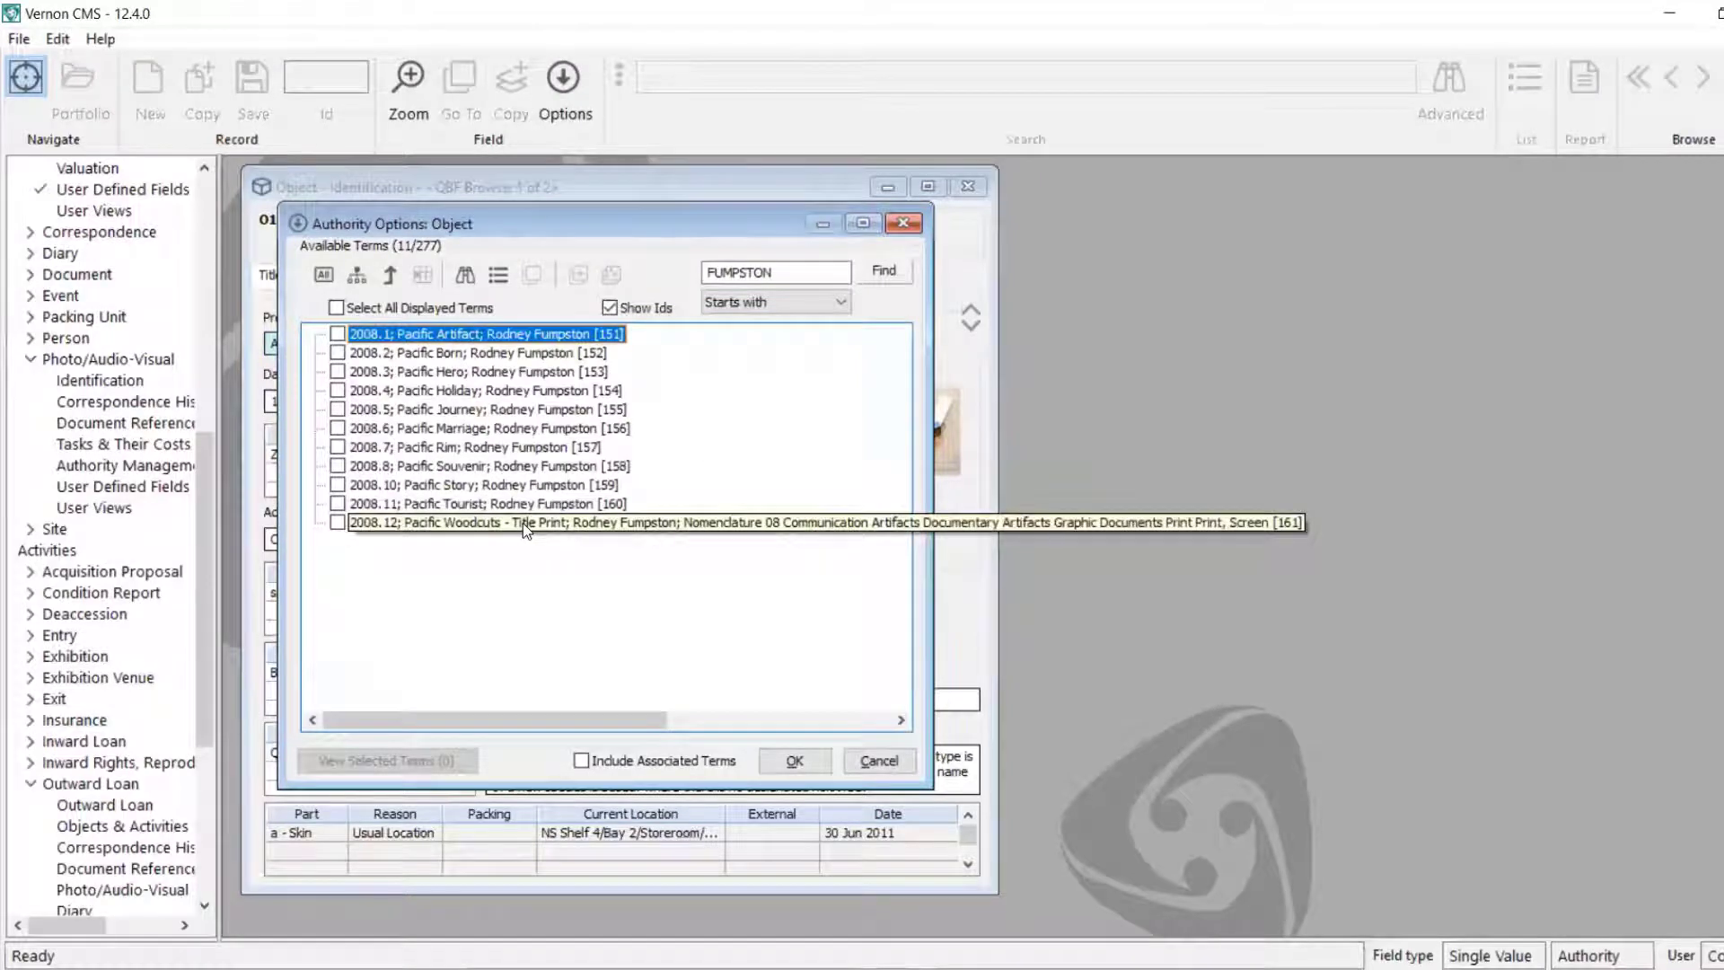
- Select records 2008.1–2008.6, Pacific Artifact through Pacific Marriage, and load them as a browse list
click(337, 333)
click(337, 352)
click(337, 371)
click(337, 390)
click(336, 409)
click(337, 427)
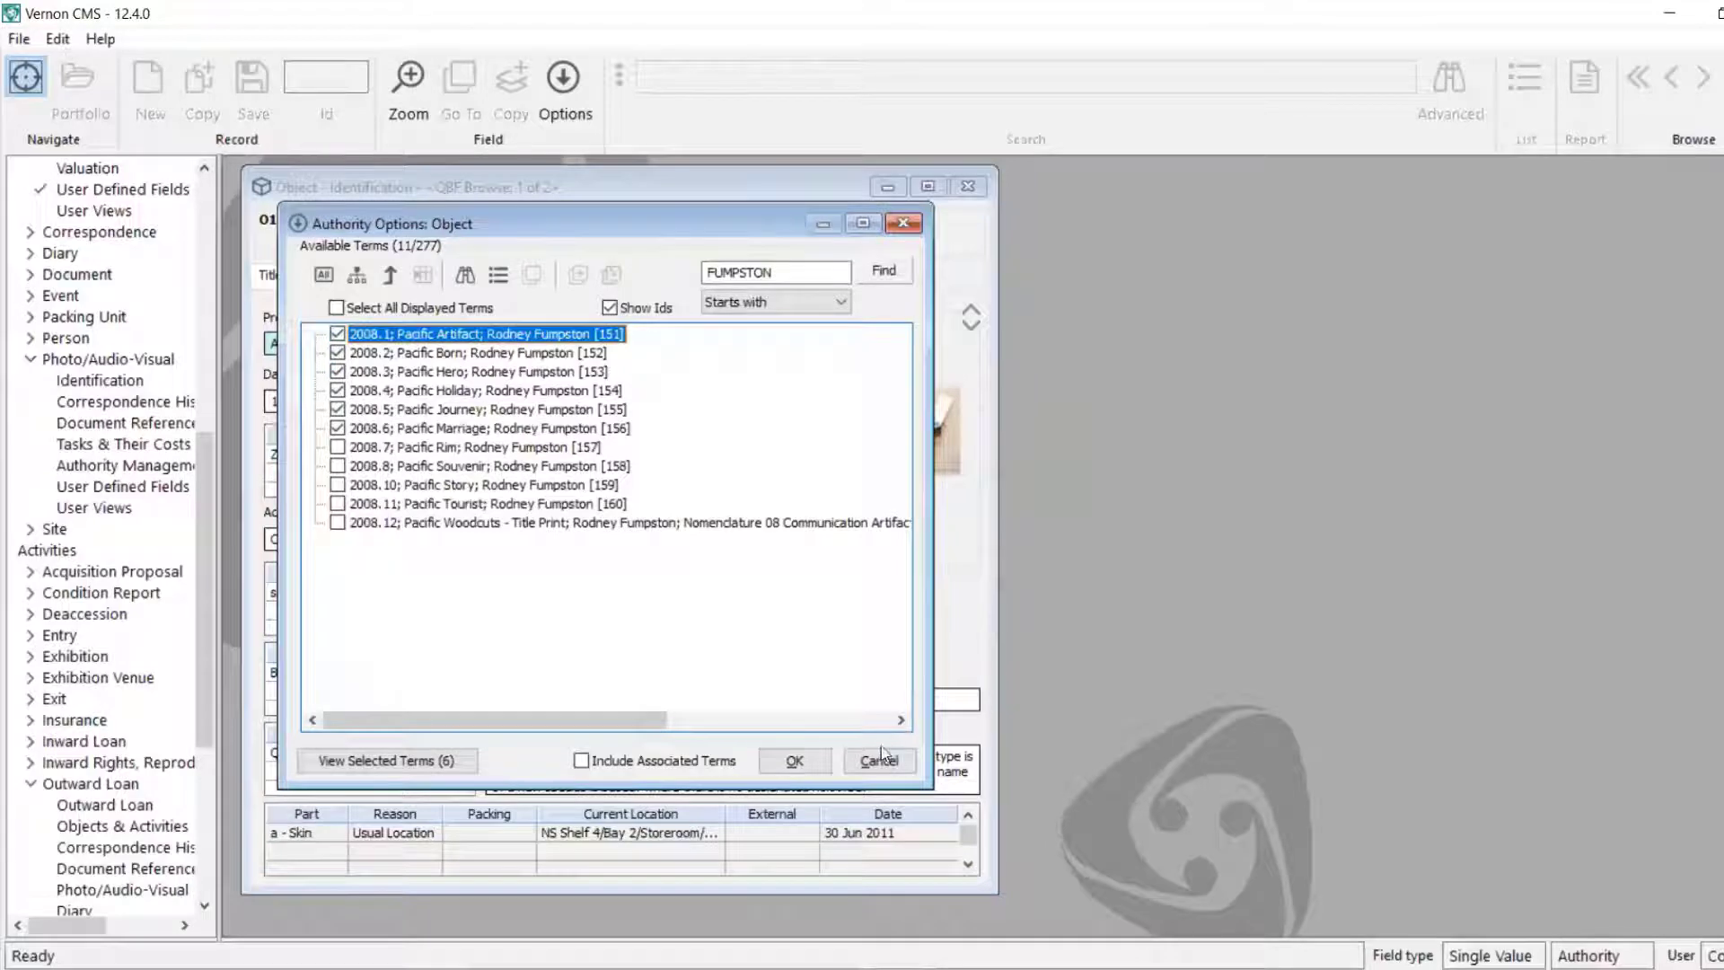
click(796, 763)
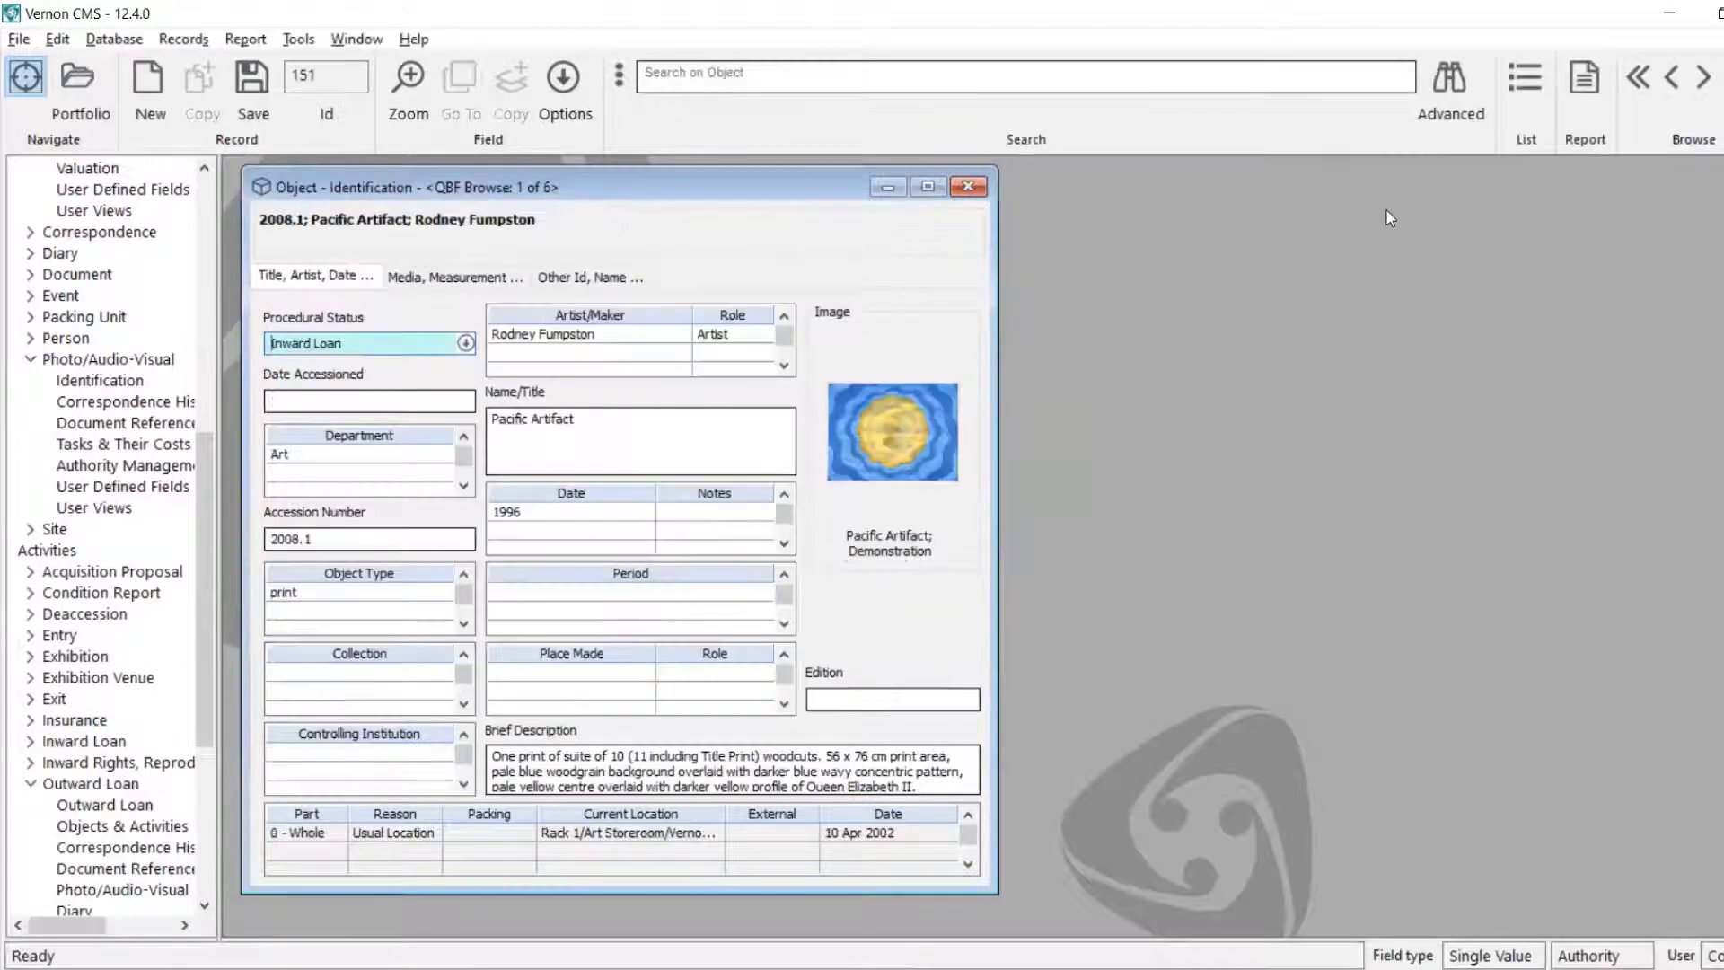
- Run the standard Word Merge - Image Grid report to Screen for the six Pacific prints
click(1587, 82)
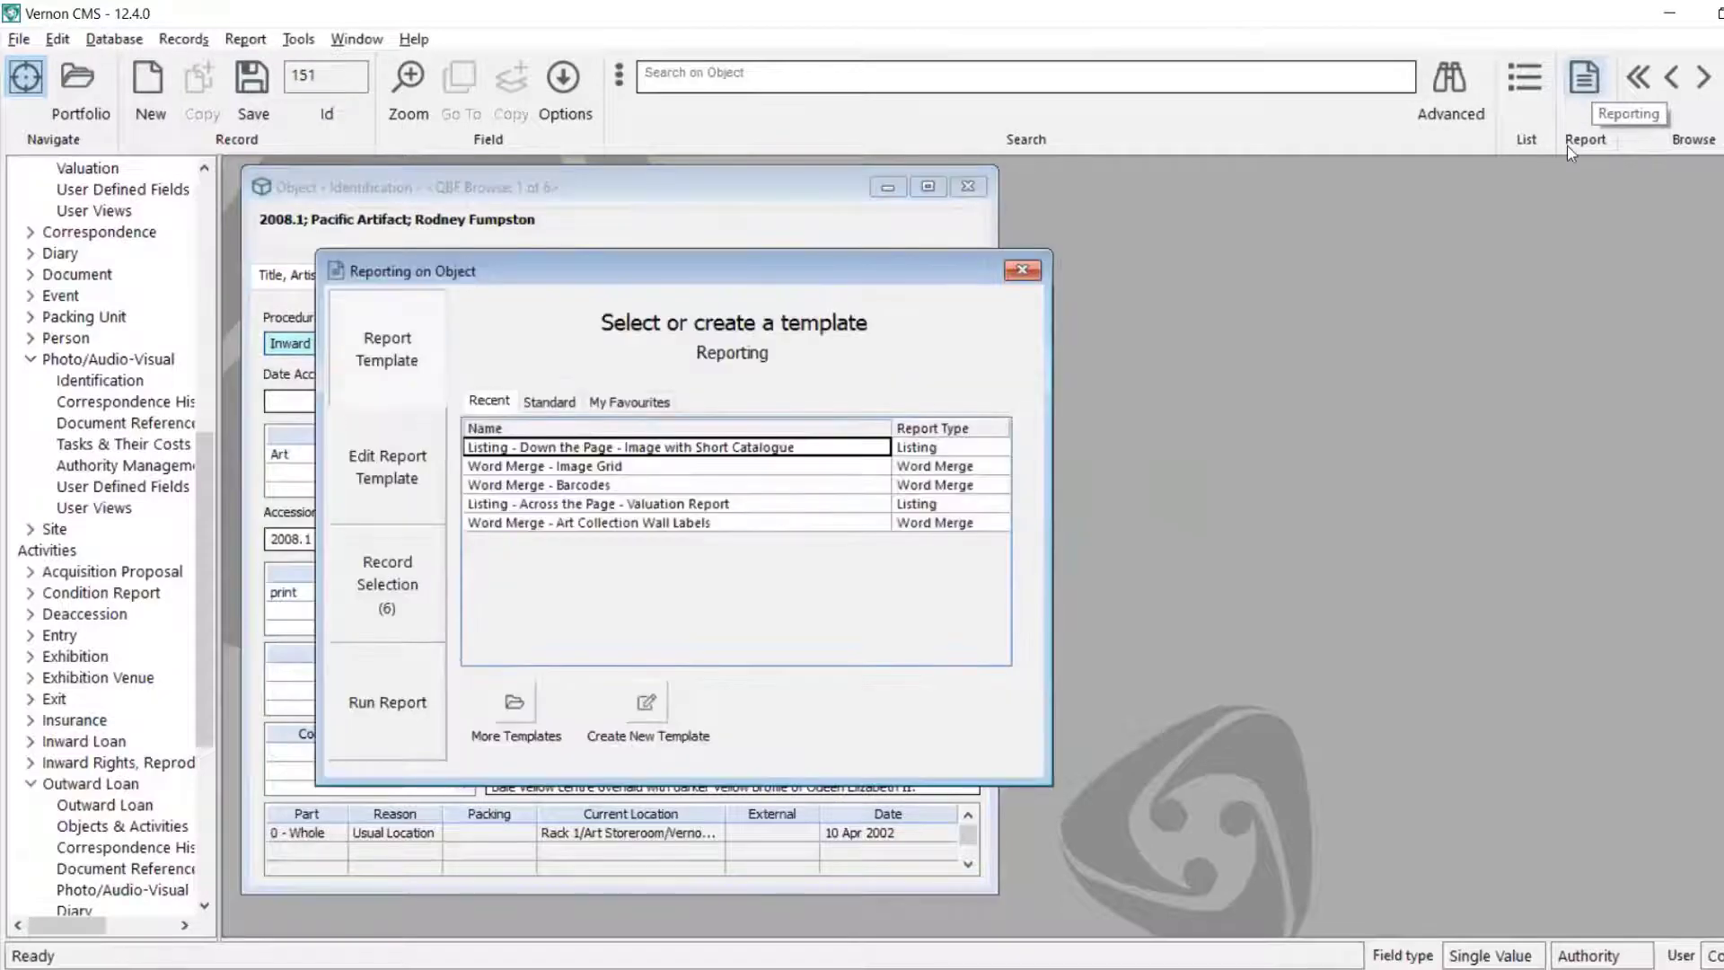
click(553, 403)
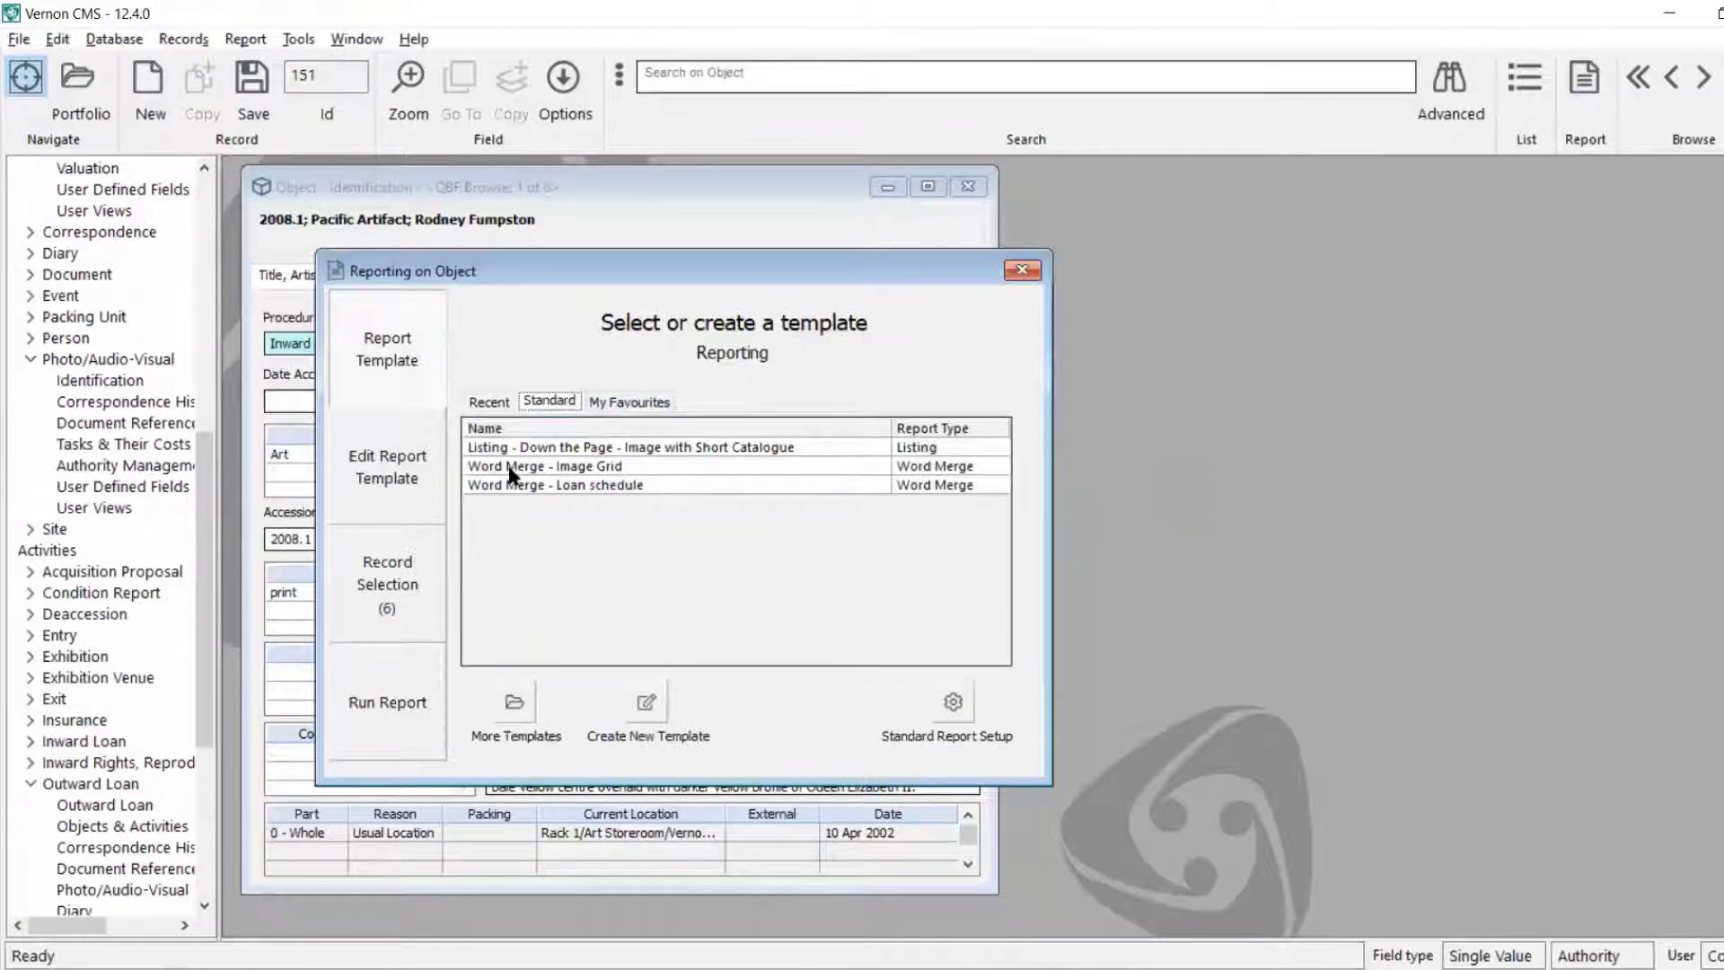
click(535, 468)
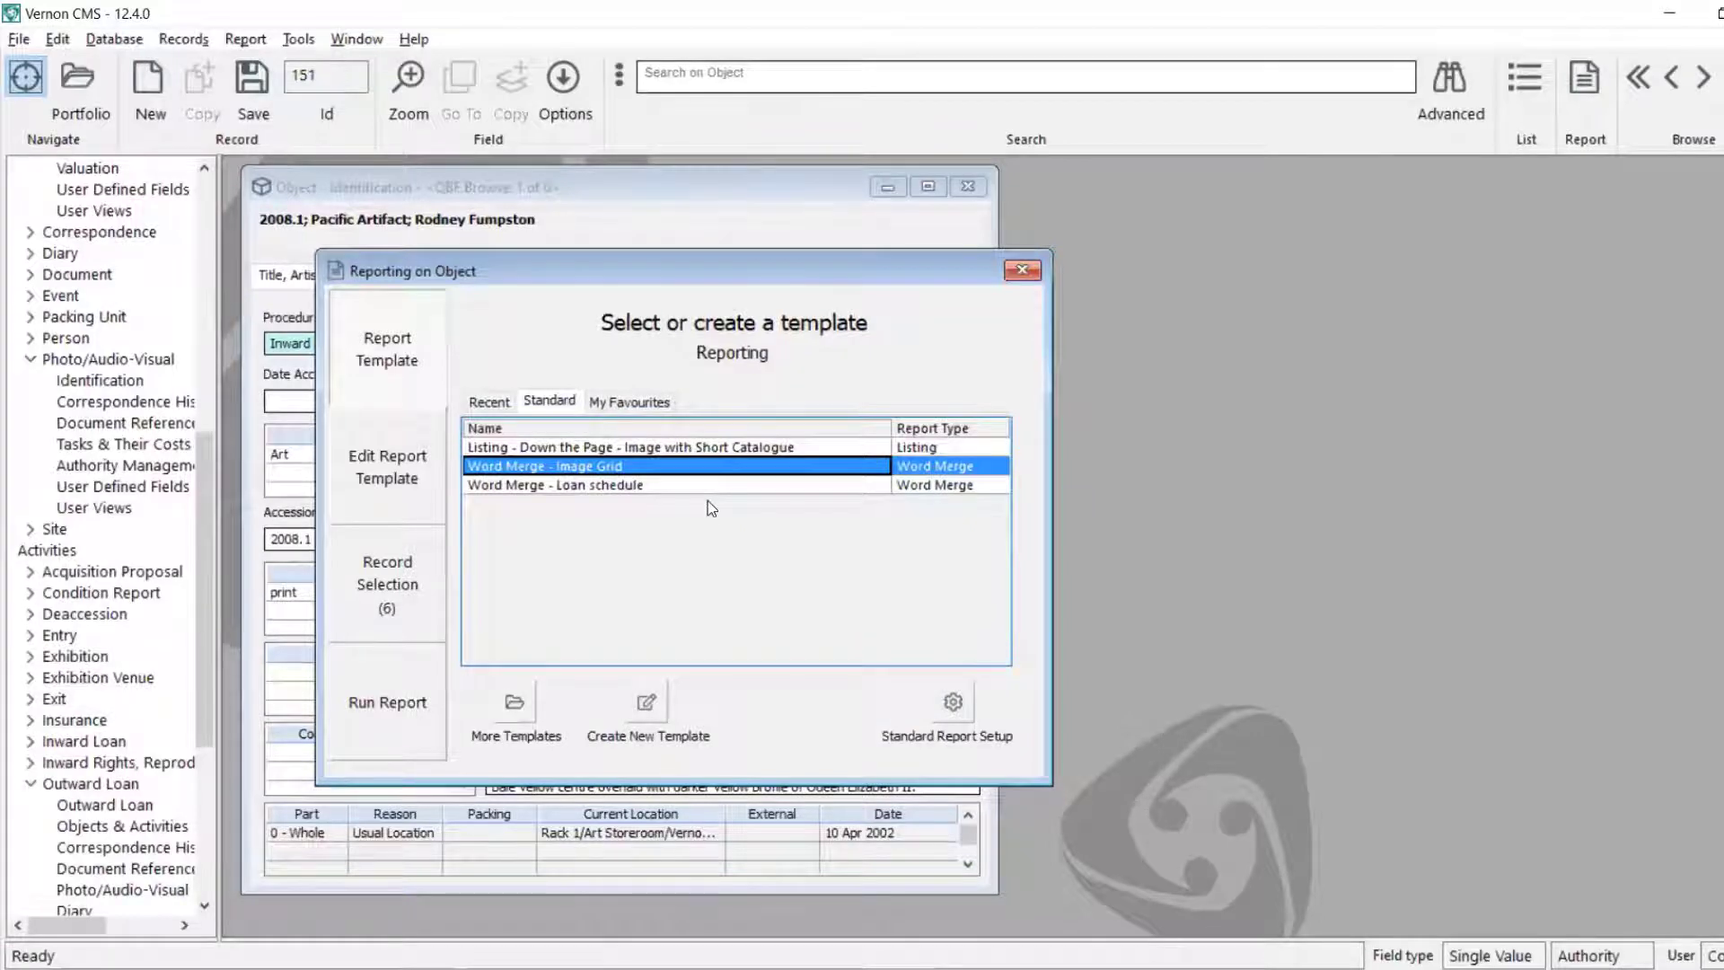
double_click(562, 465)
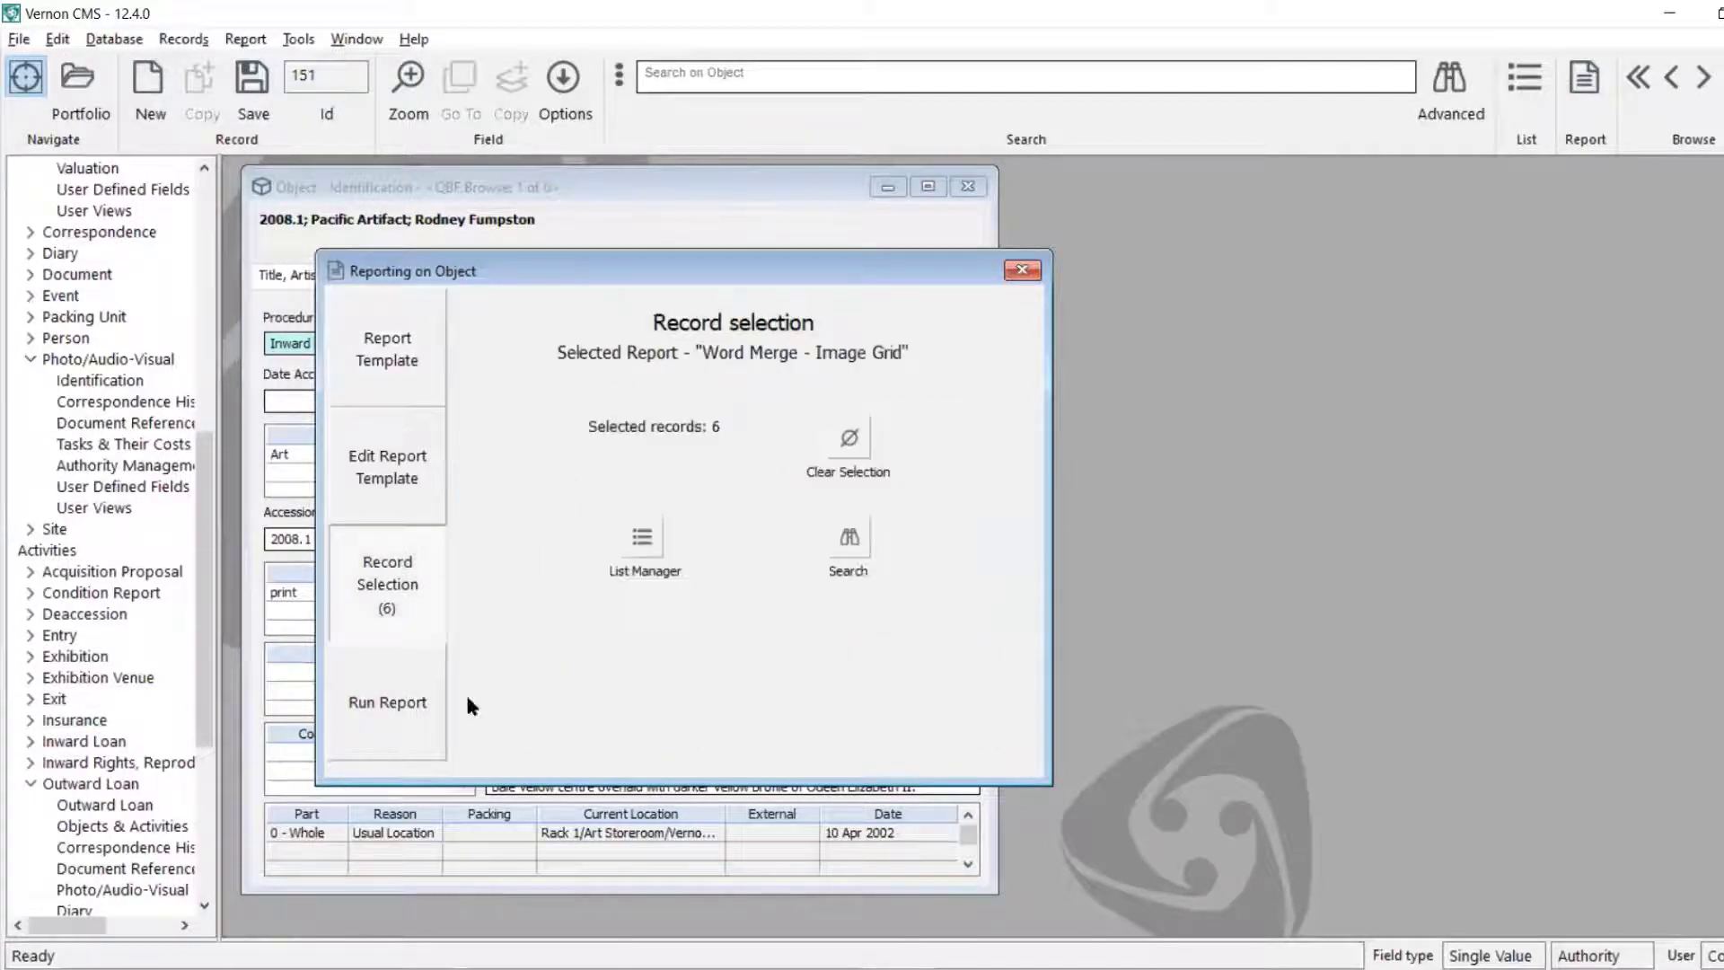
click(391, 734)
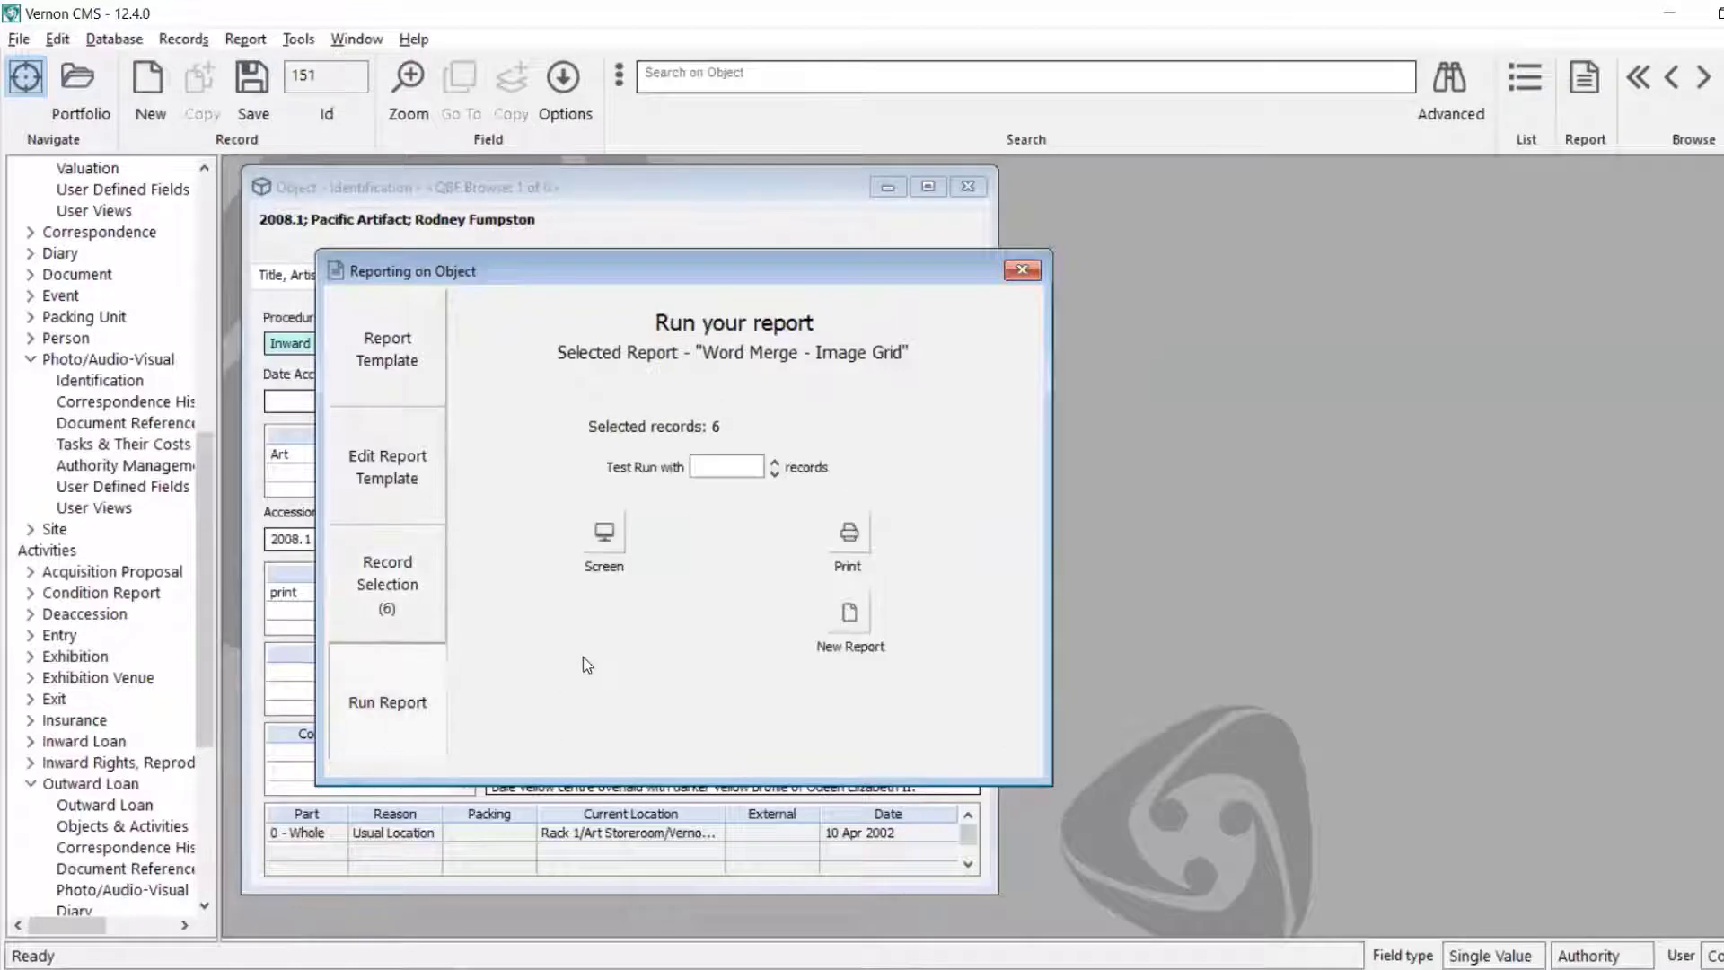
click(605, 538)
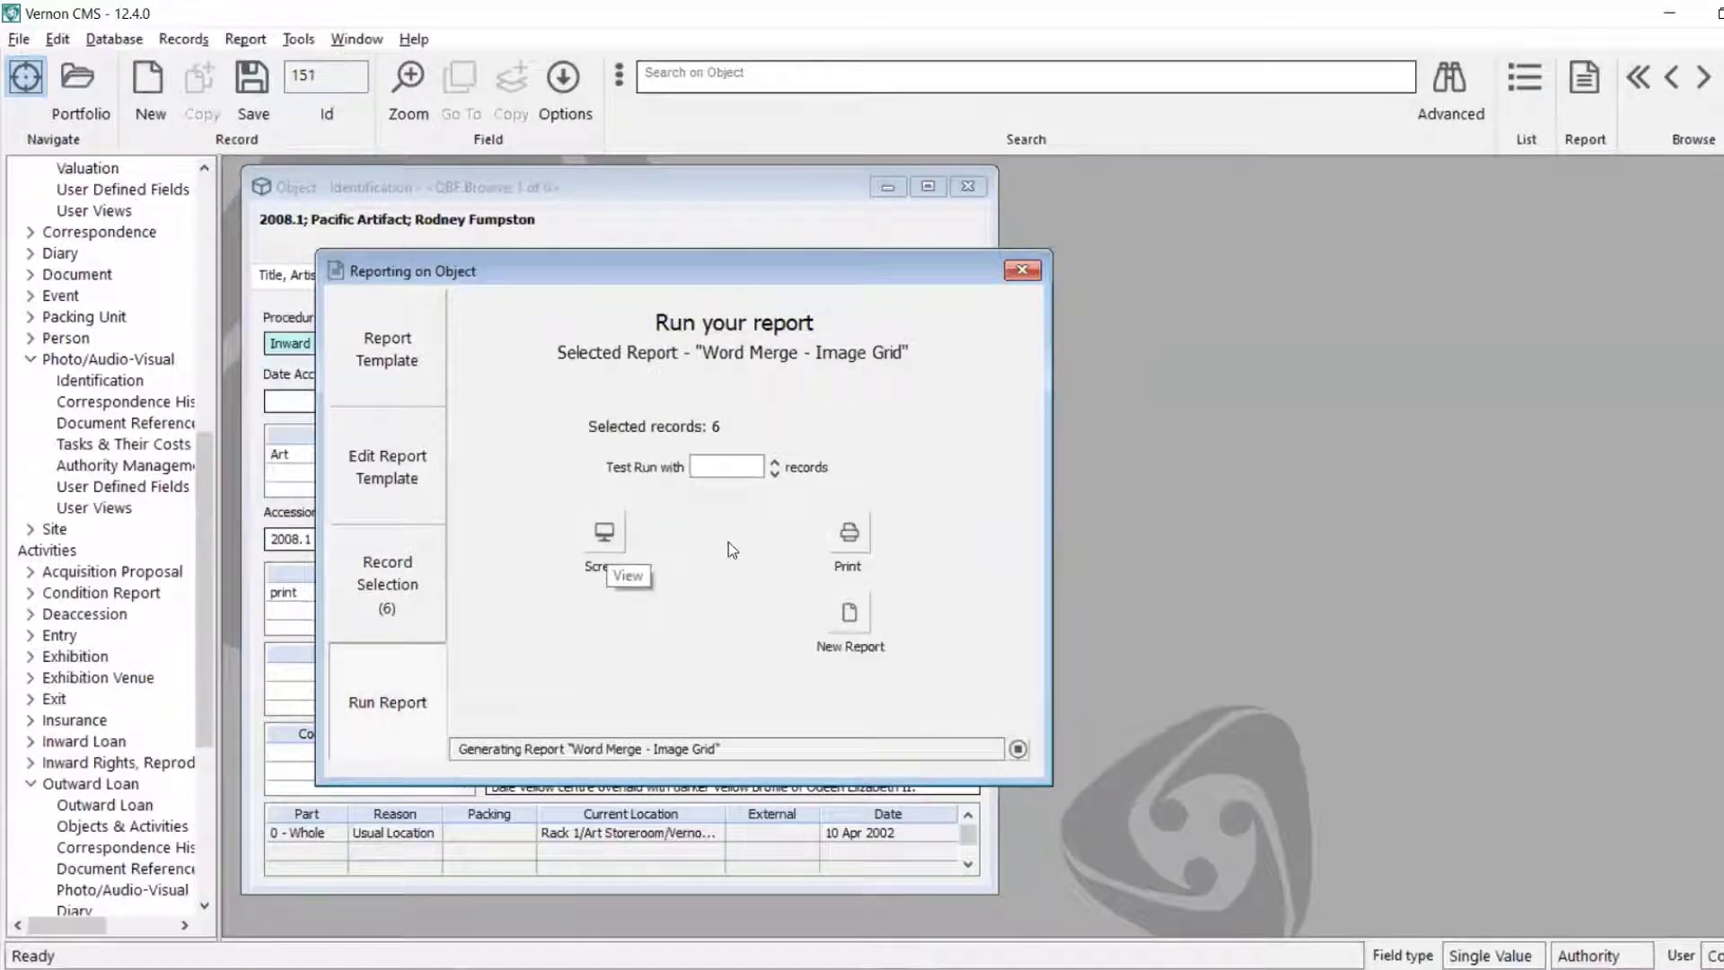
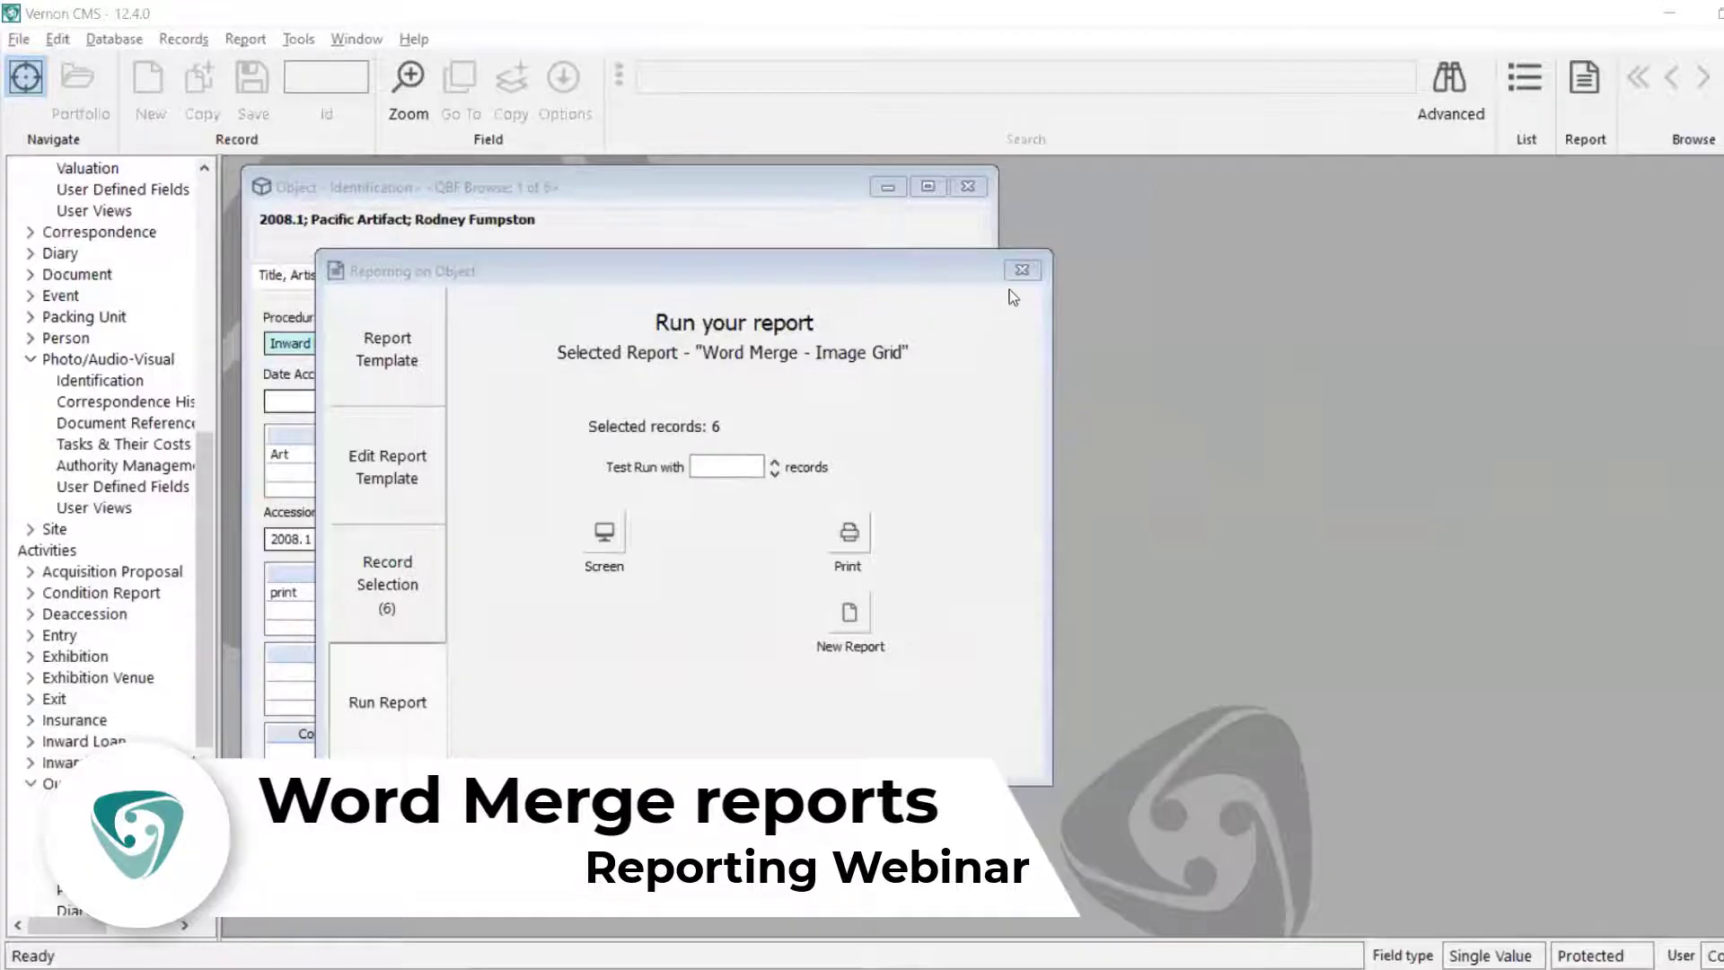
- Close the Reporting on Object dialog, leaving record 2008.1 Pacific Artifact, and focus the object search box
click(1022, 269)
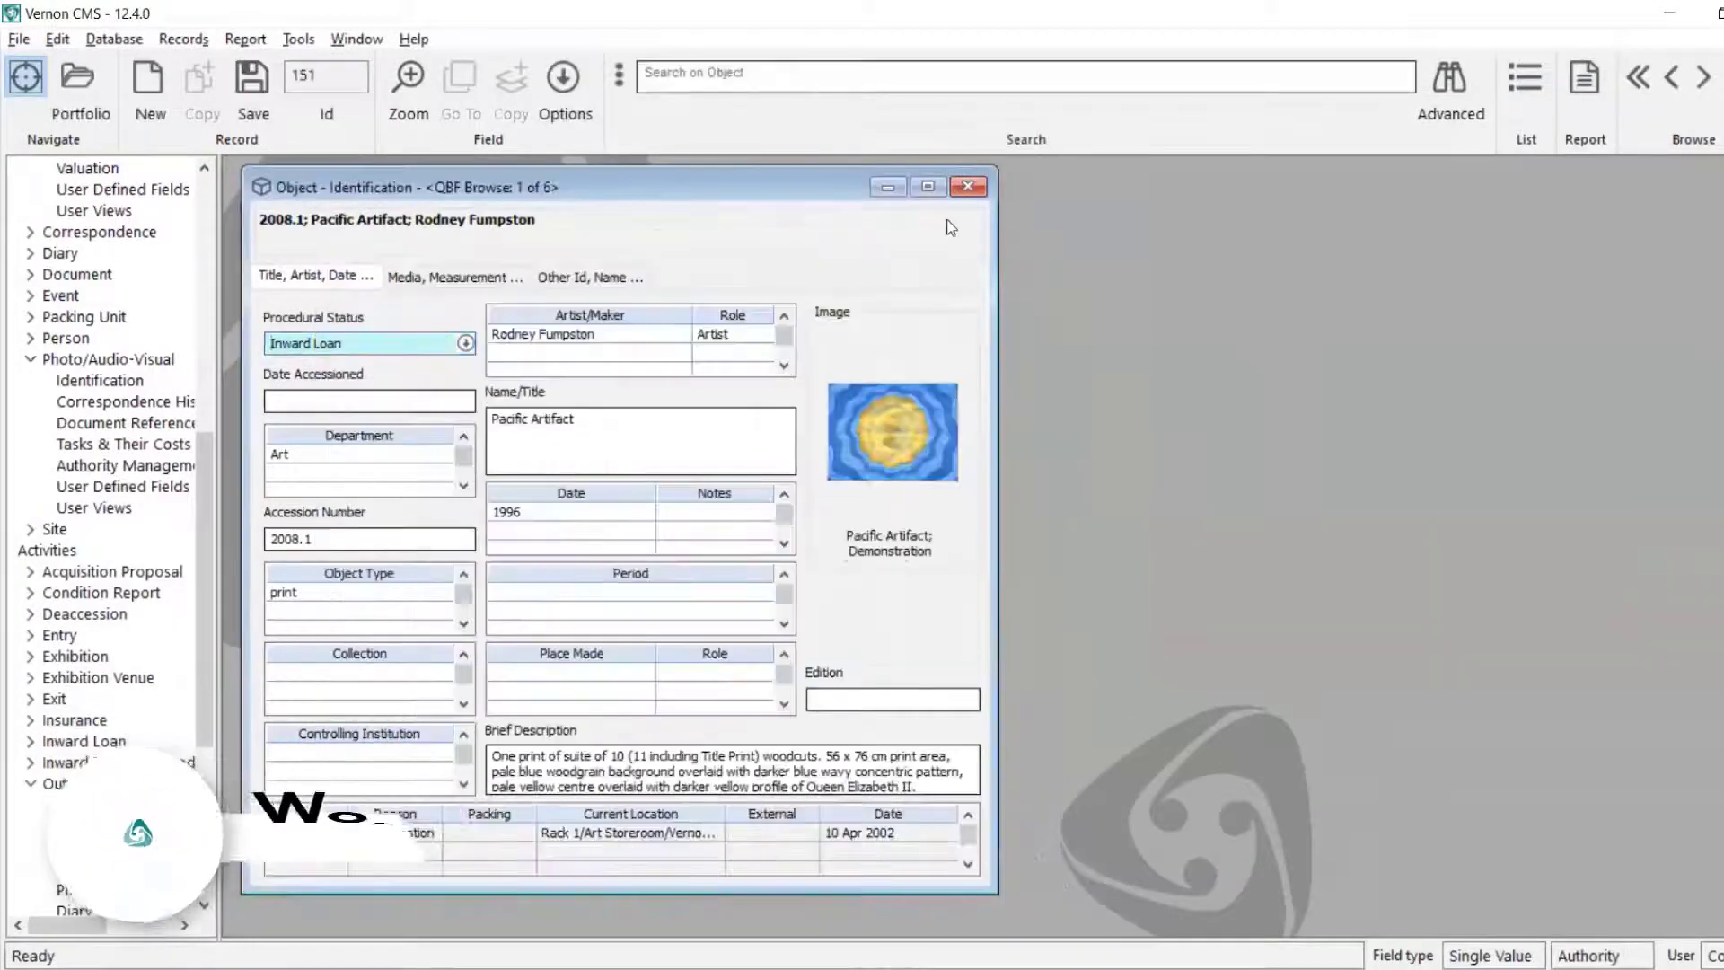
click(869, 81)
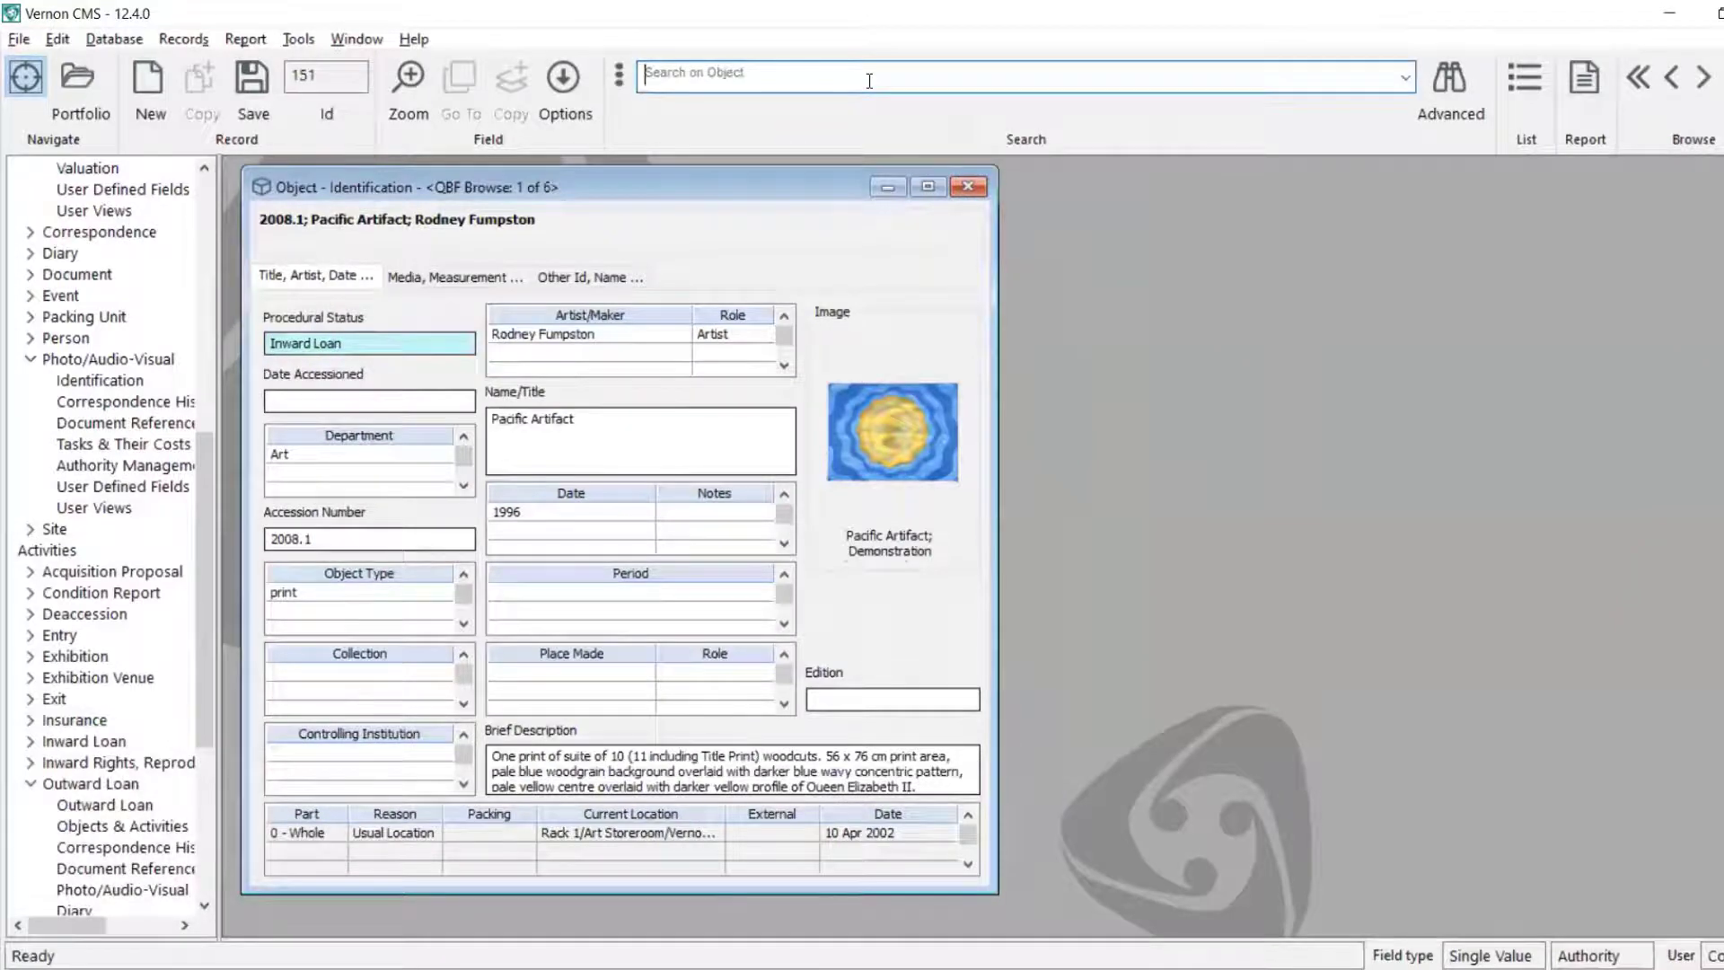
- Search 'crown lynn' as a new search and report on objects 2011.43–2011.48 as the browse list
text(crown lynn)
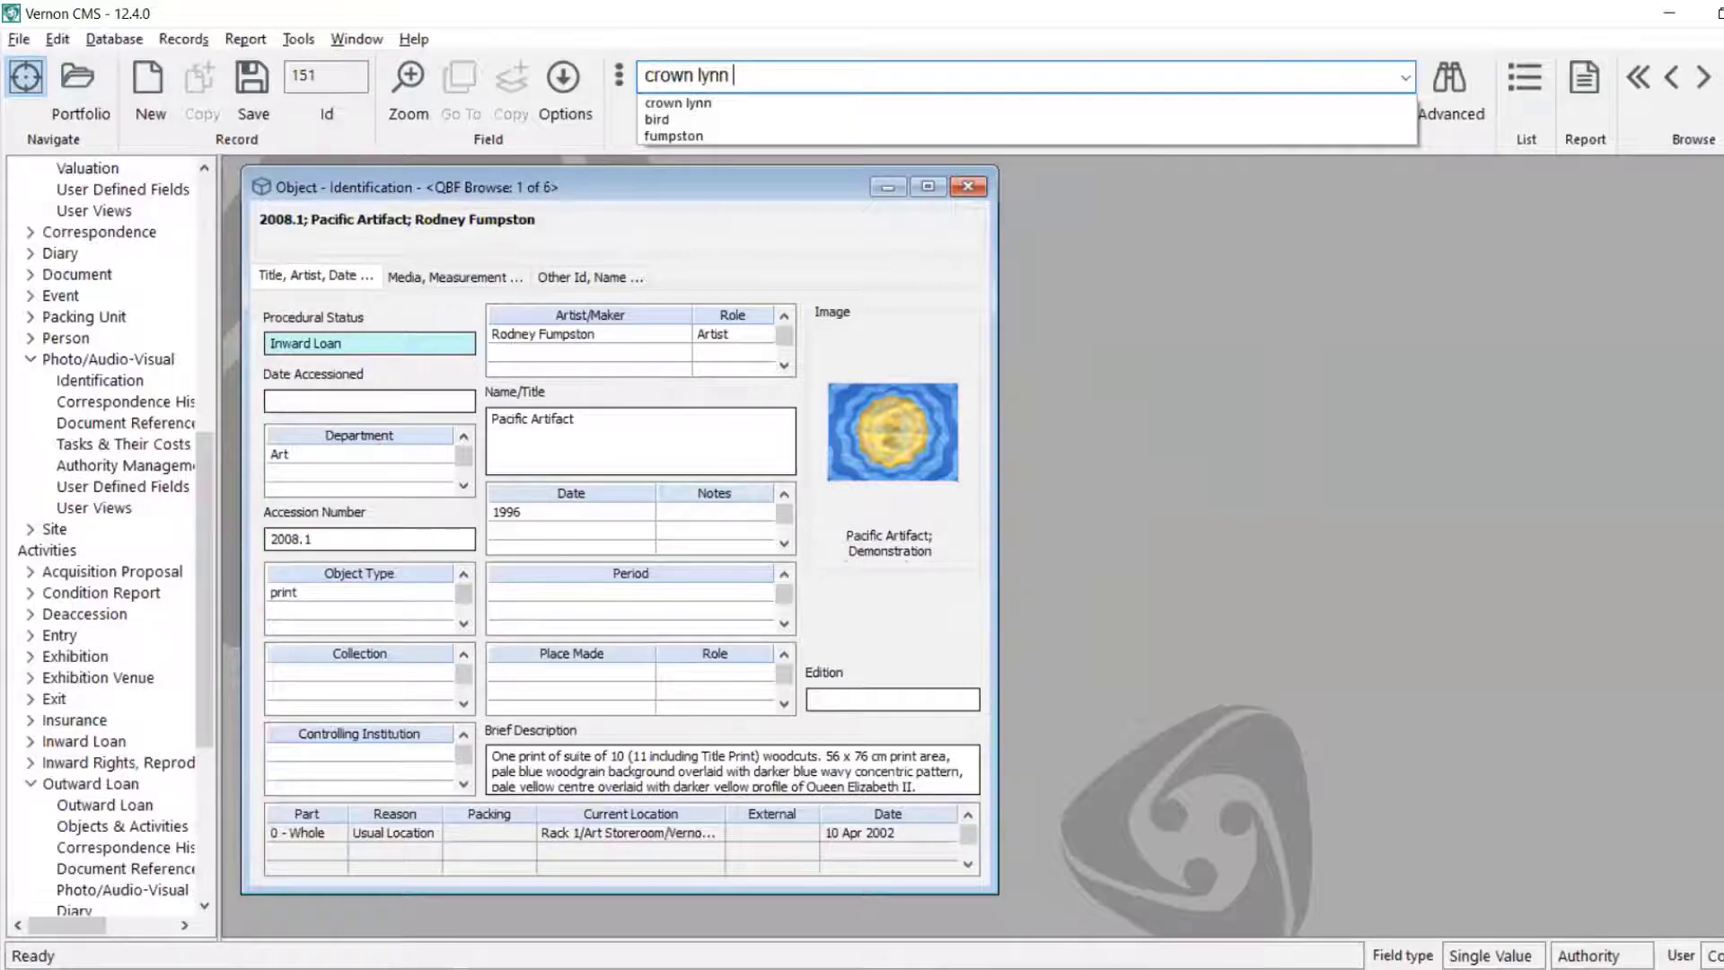
key(Return)
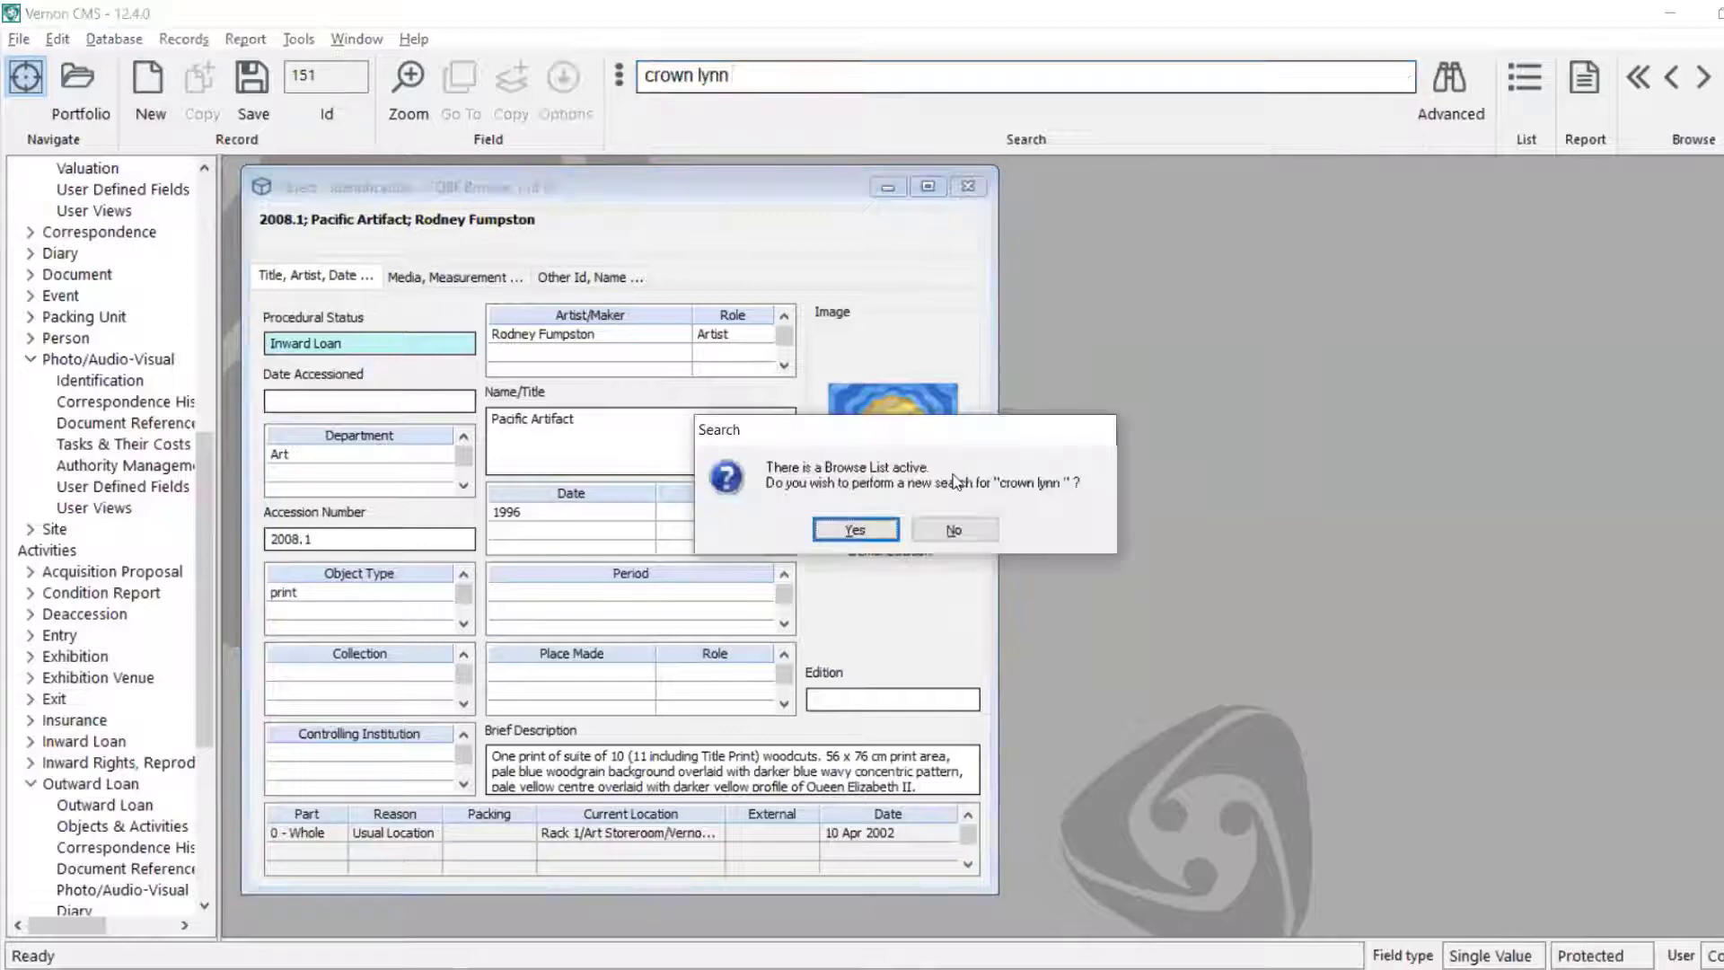
click(854, 527)
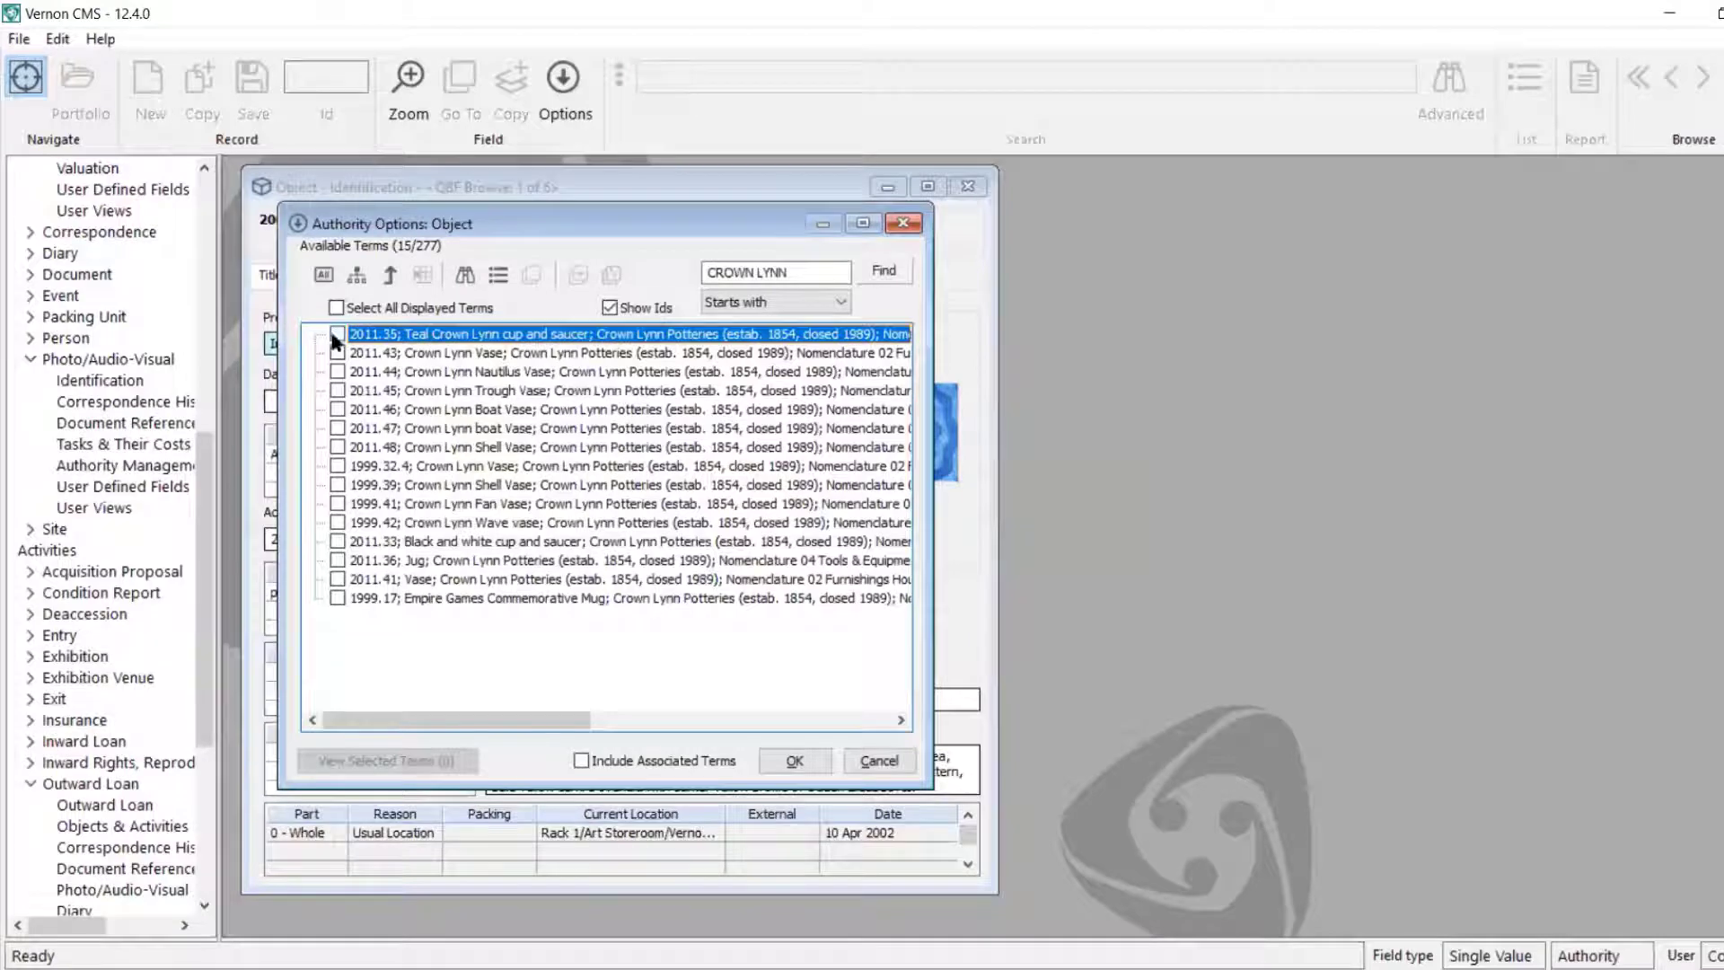
drag(336, 352, 344, 450)
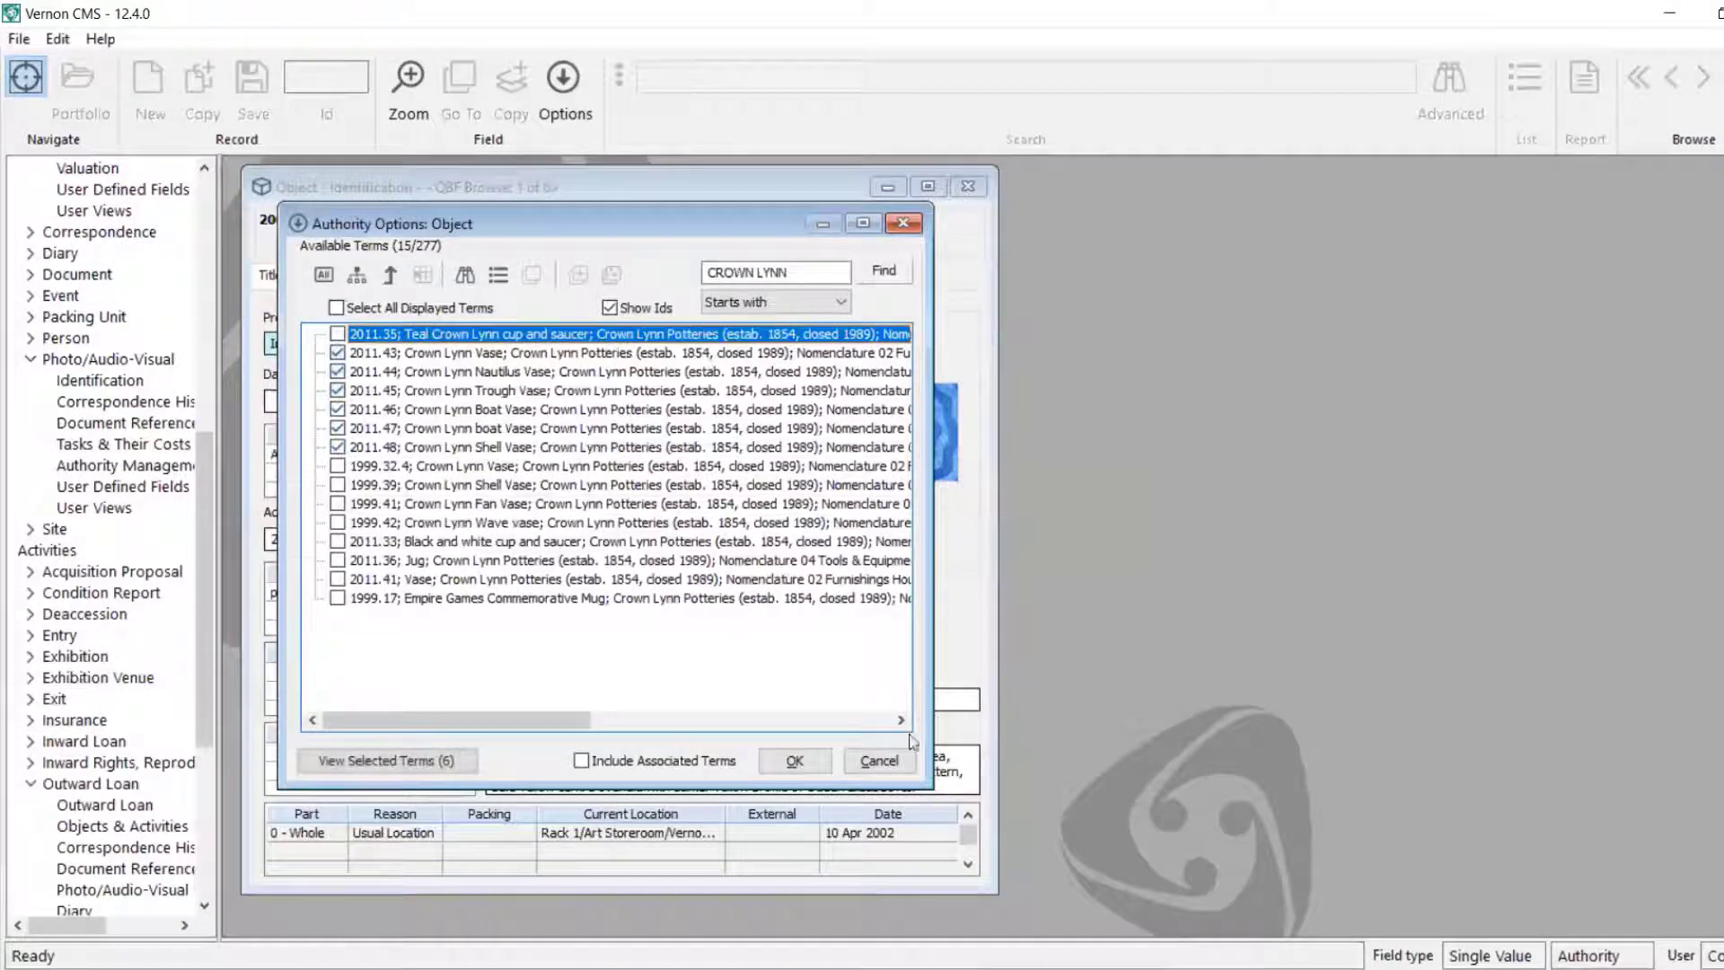
click(795, 760)
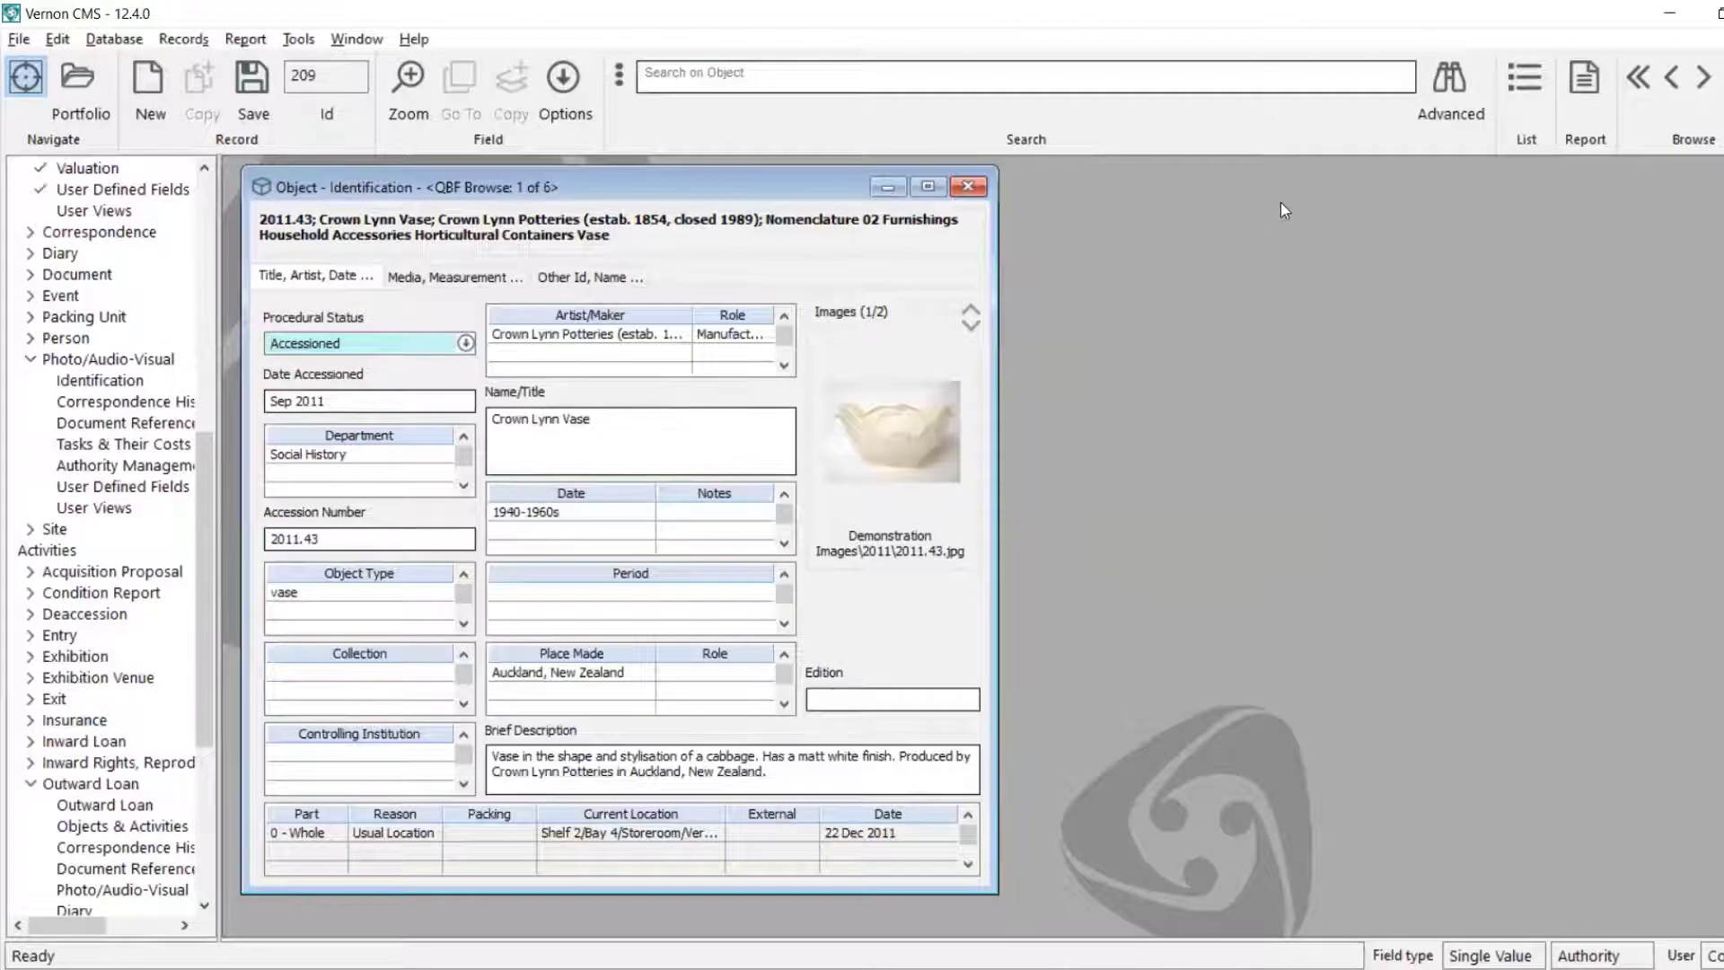
click(1580, 84)
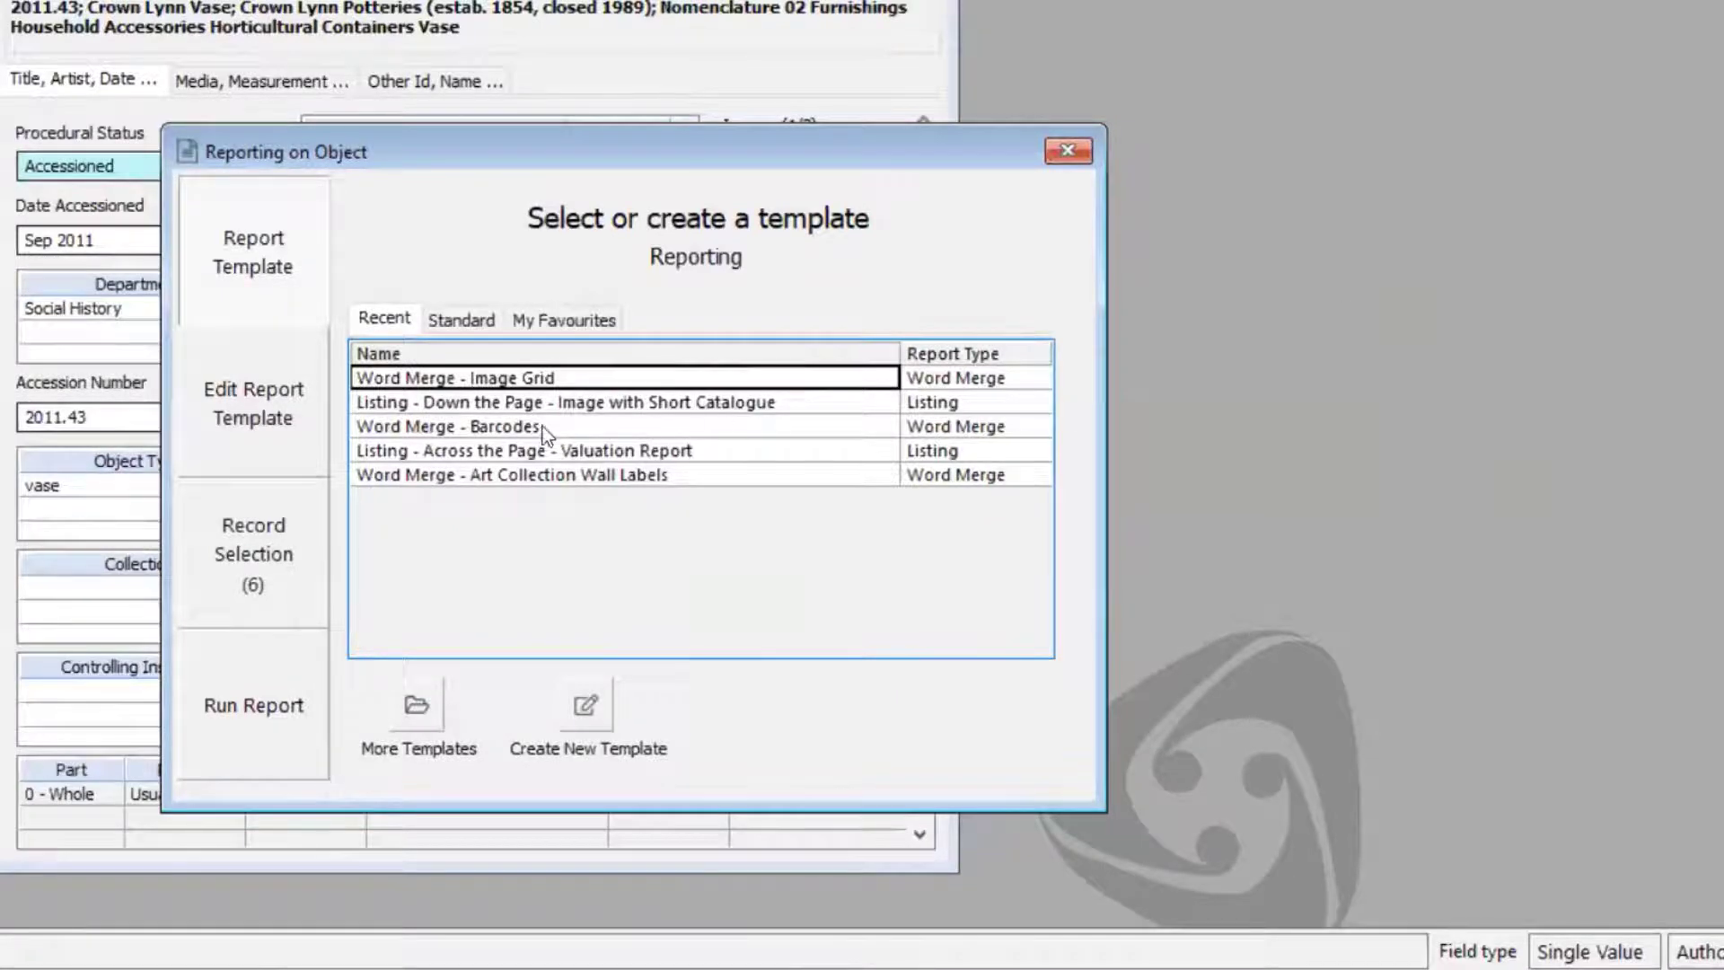
- Create a new Word Merge report template and bring up its Display Fields chooser
click(593, 724)
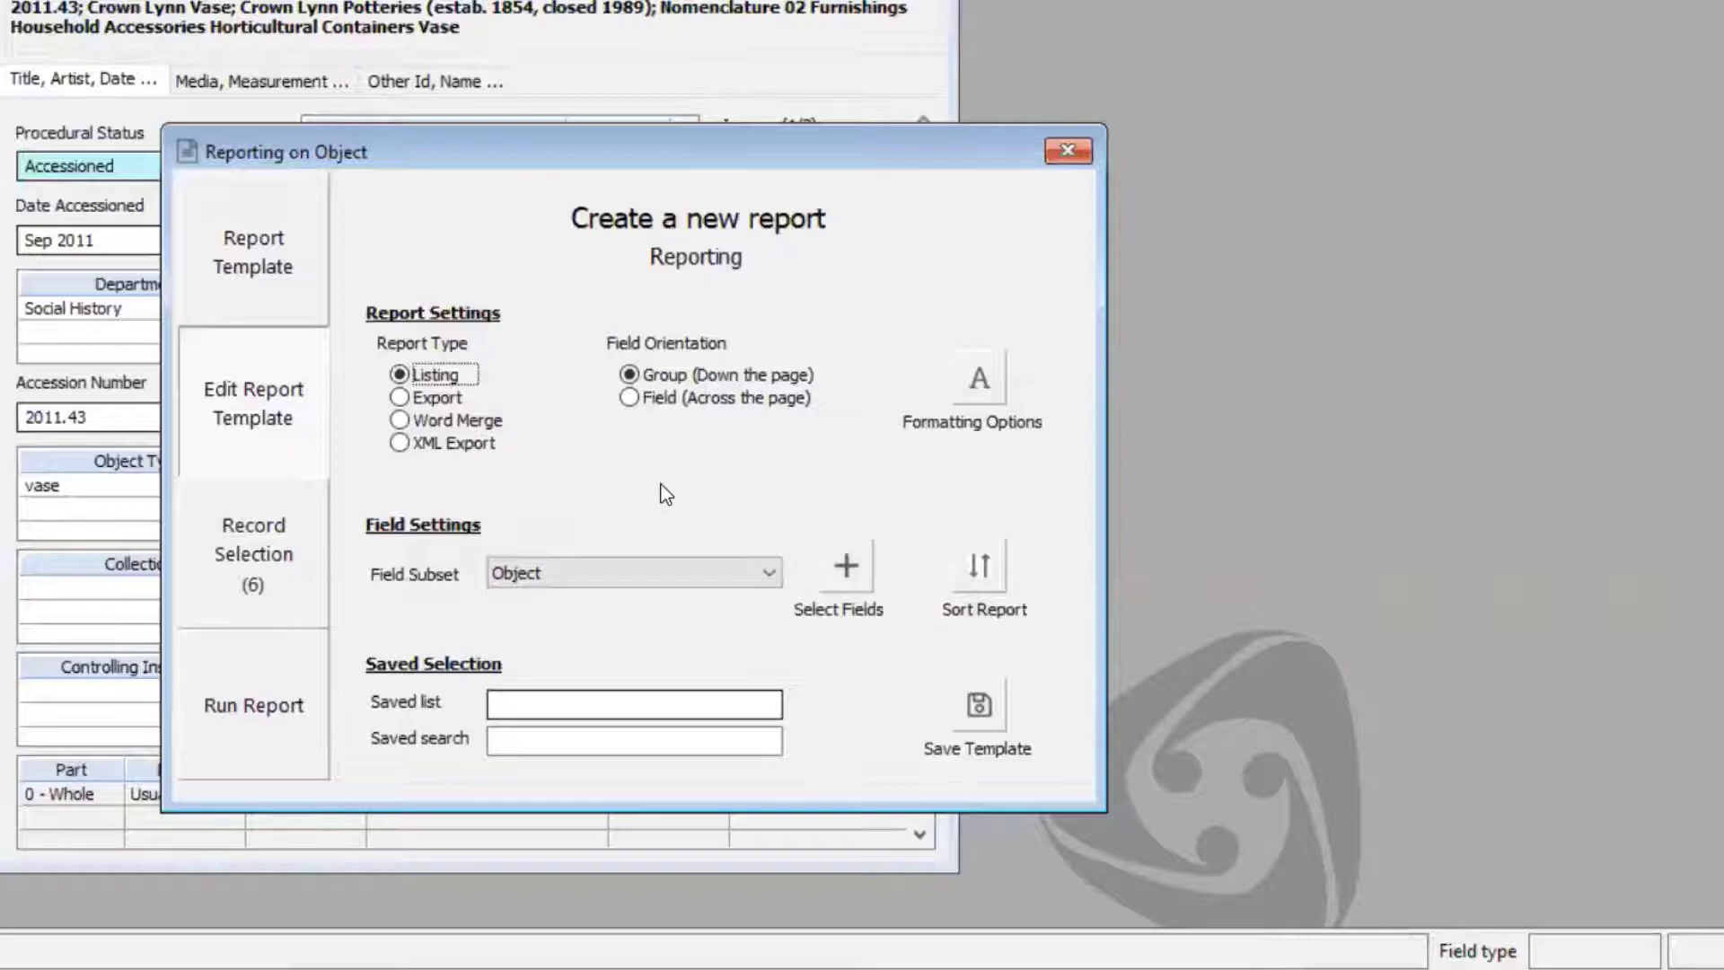
click(399, 421)
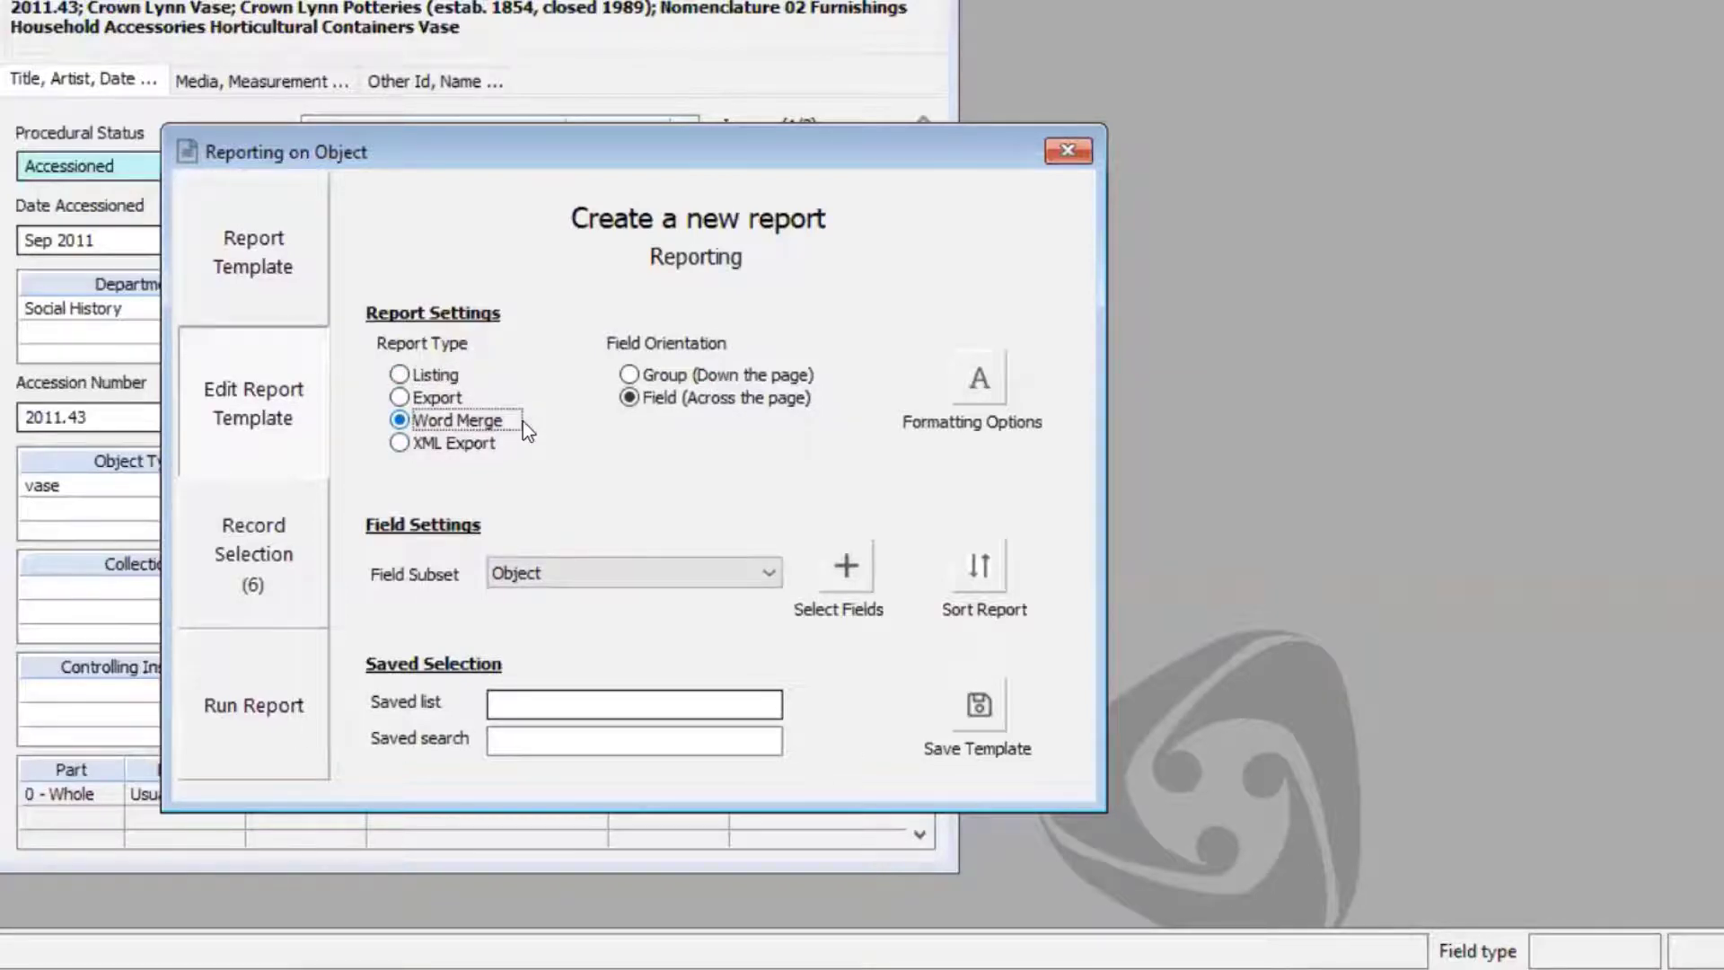
click(838, 576)
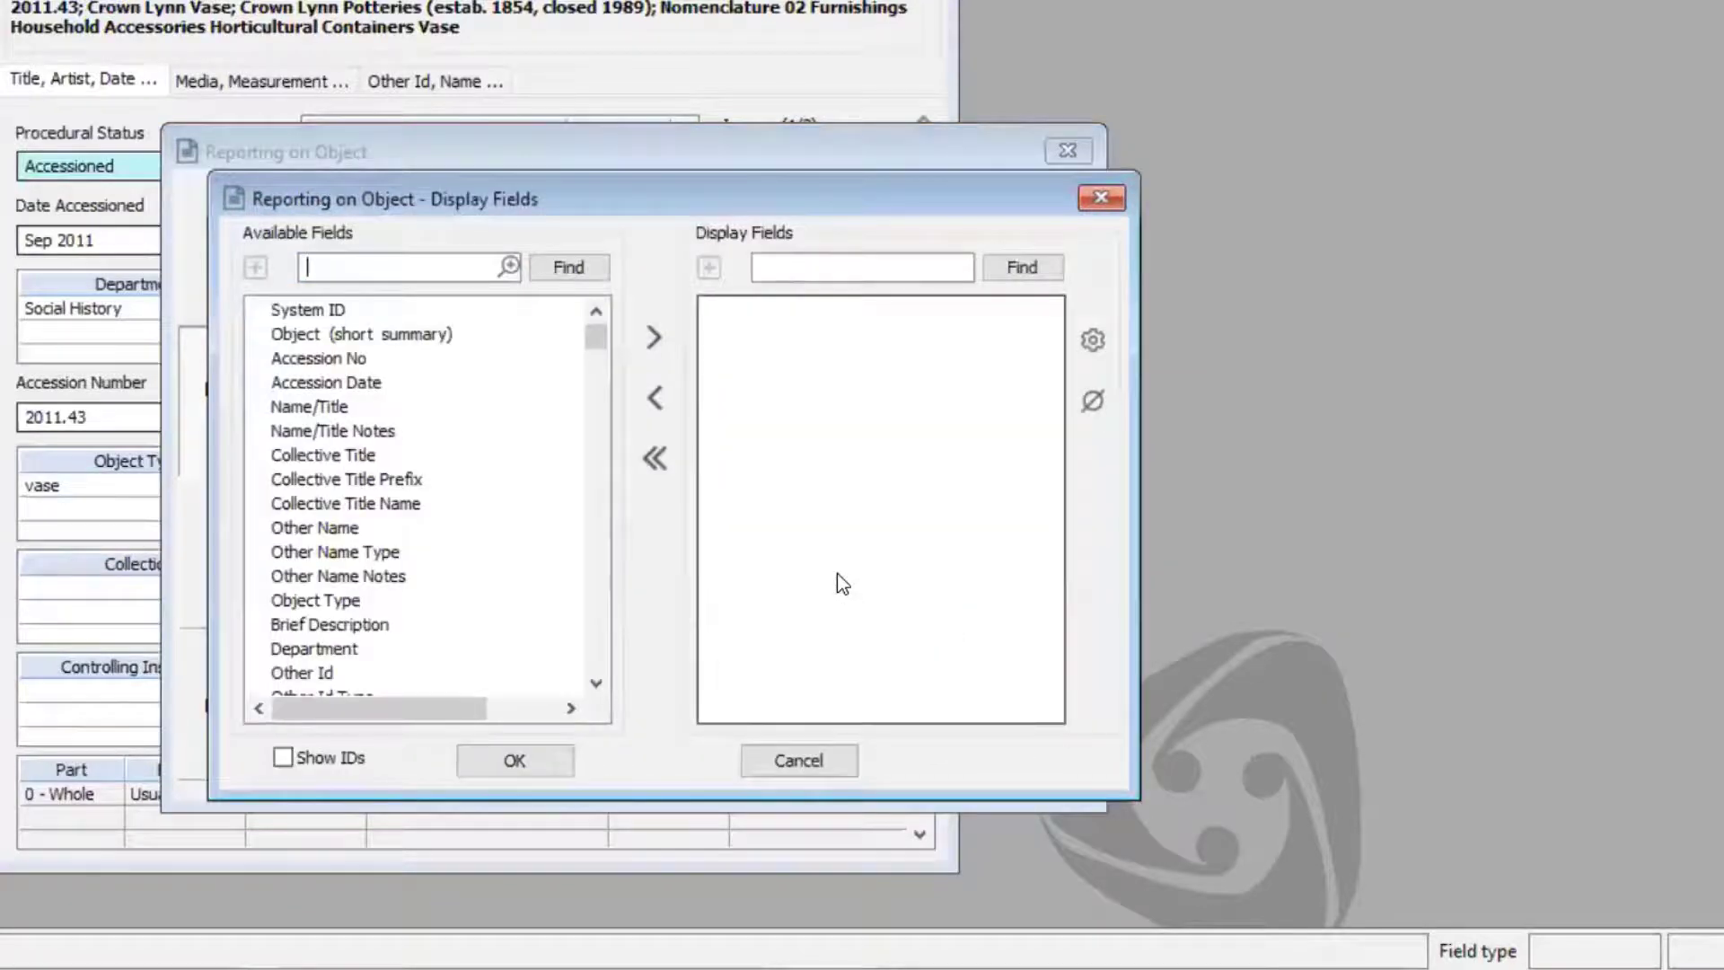
- Add Name/Title, Primary Maker (name only), Primary Prod Date and Accession No as report fields
click(307, 407)
double_click(307, 411)
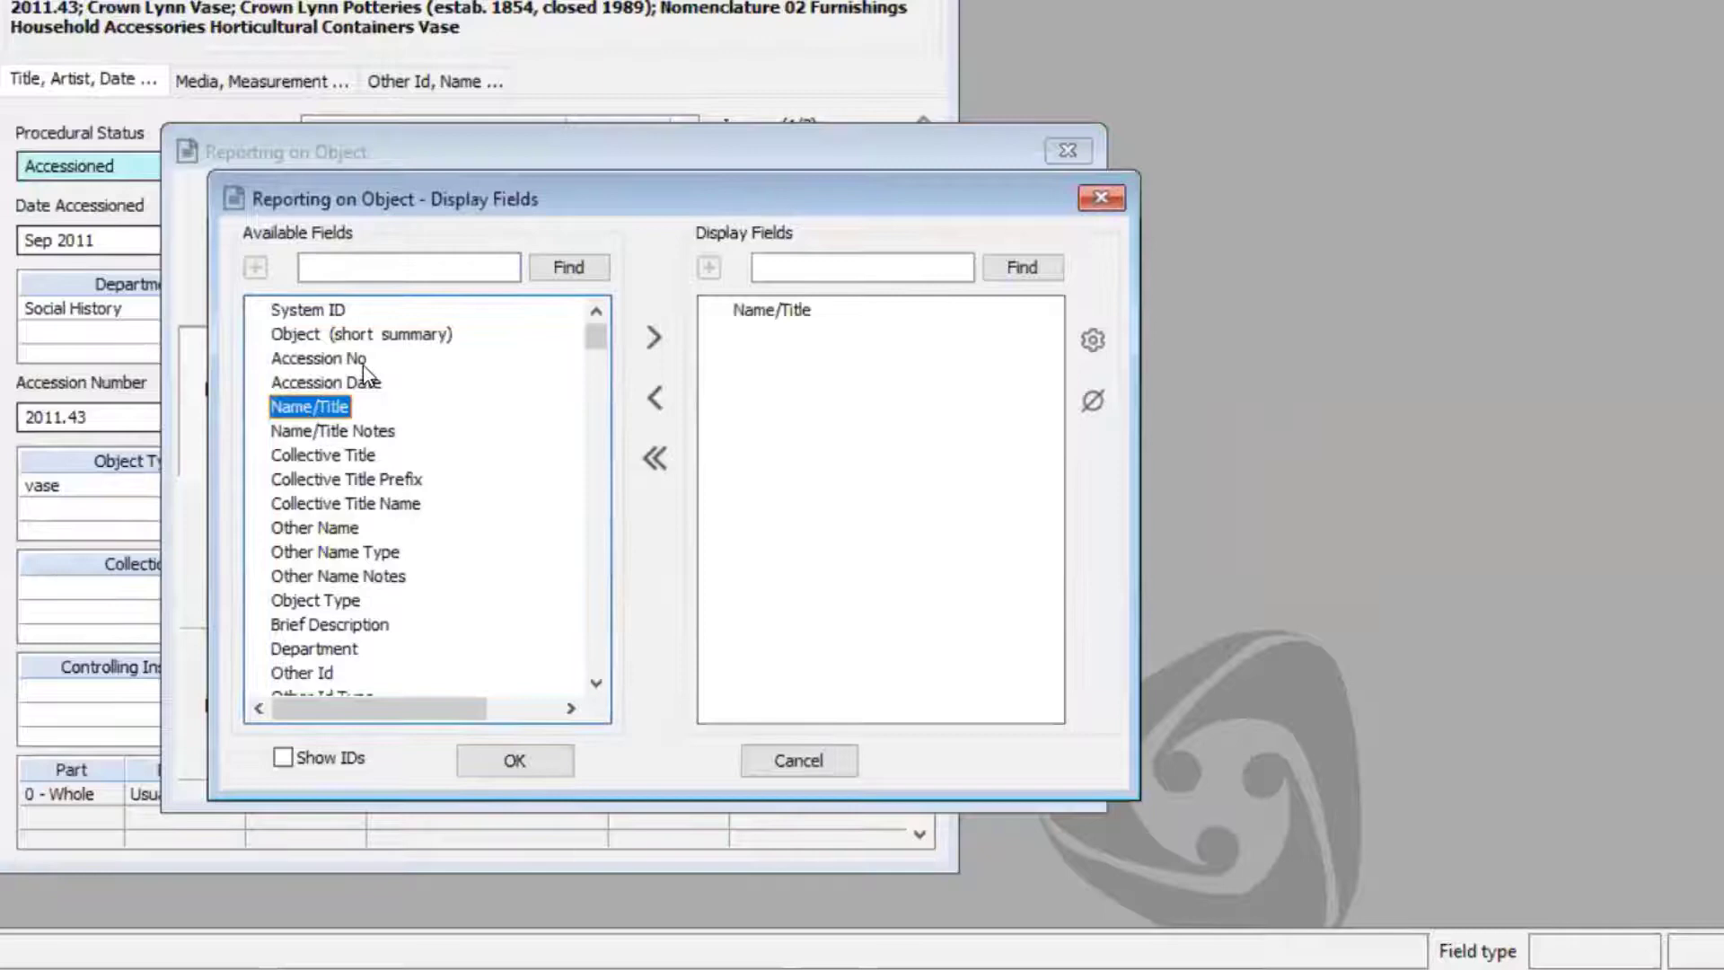
click(442, 271)
text(primary )
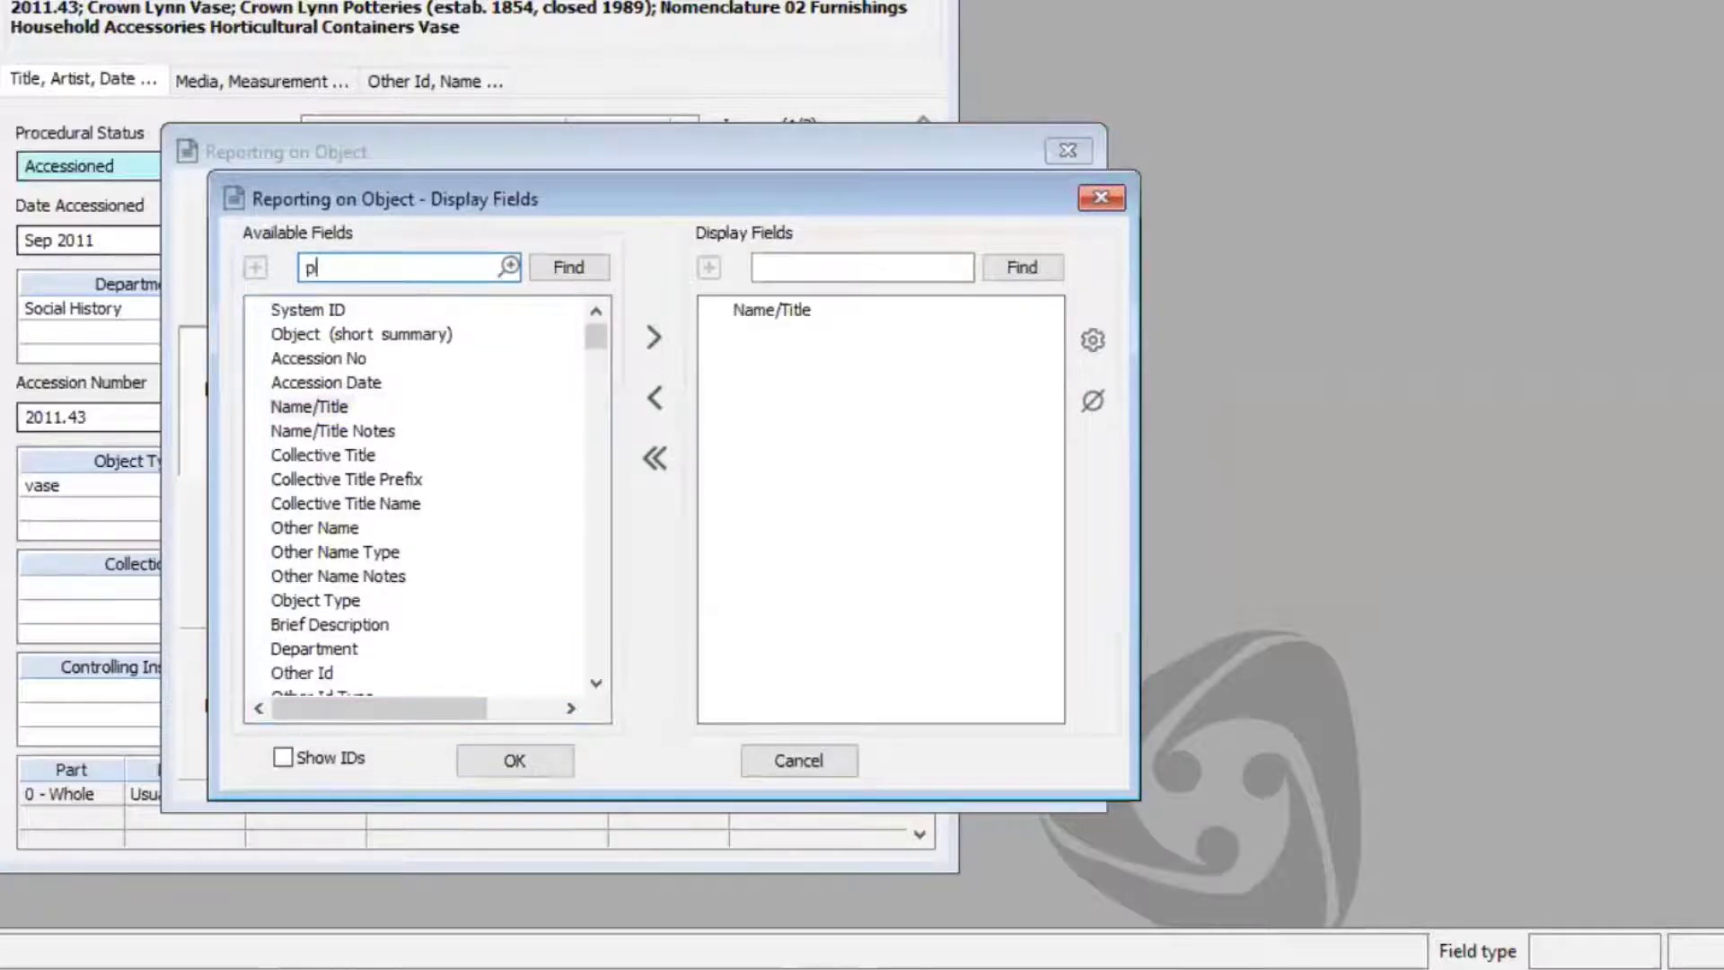
text(maker)
click(568, 267)
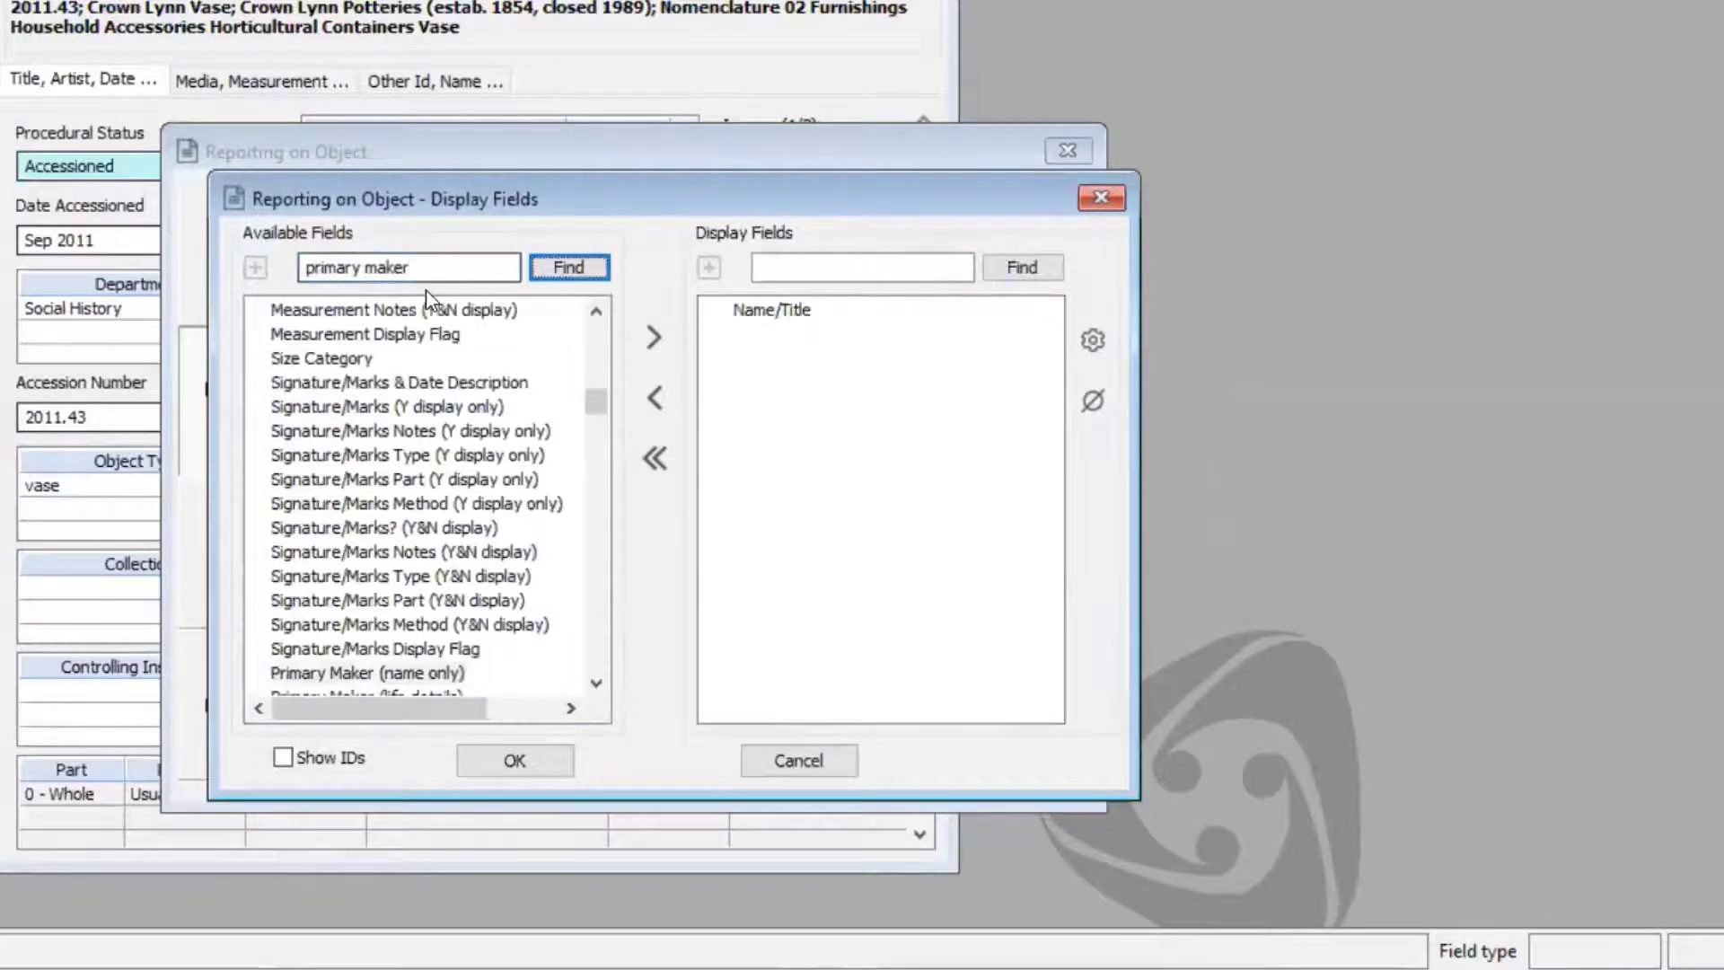
double_click(444, 678)
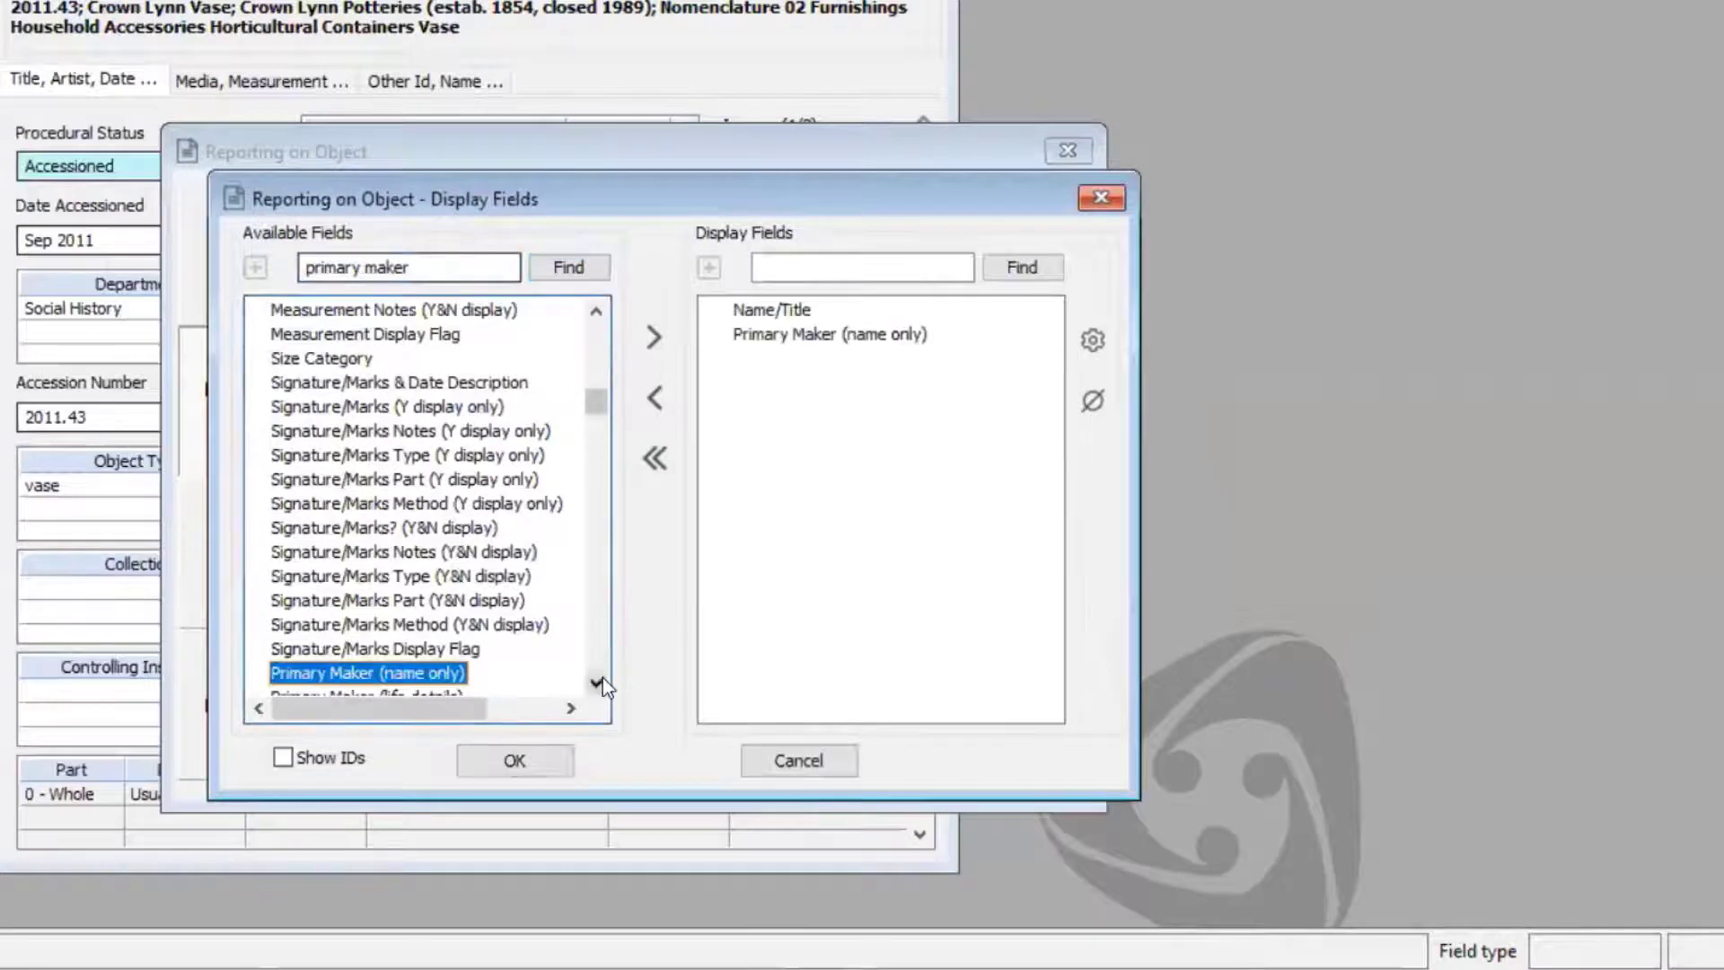
drag(601, 677, 602, 681)
double_click(378, 627)
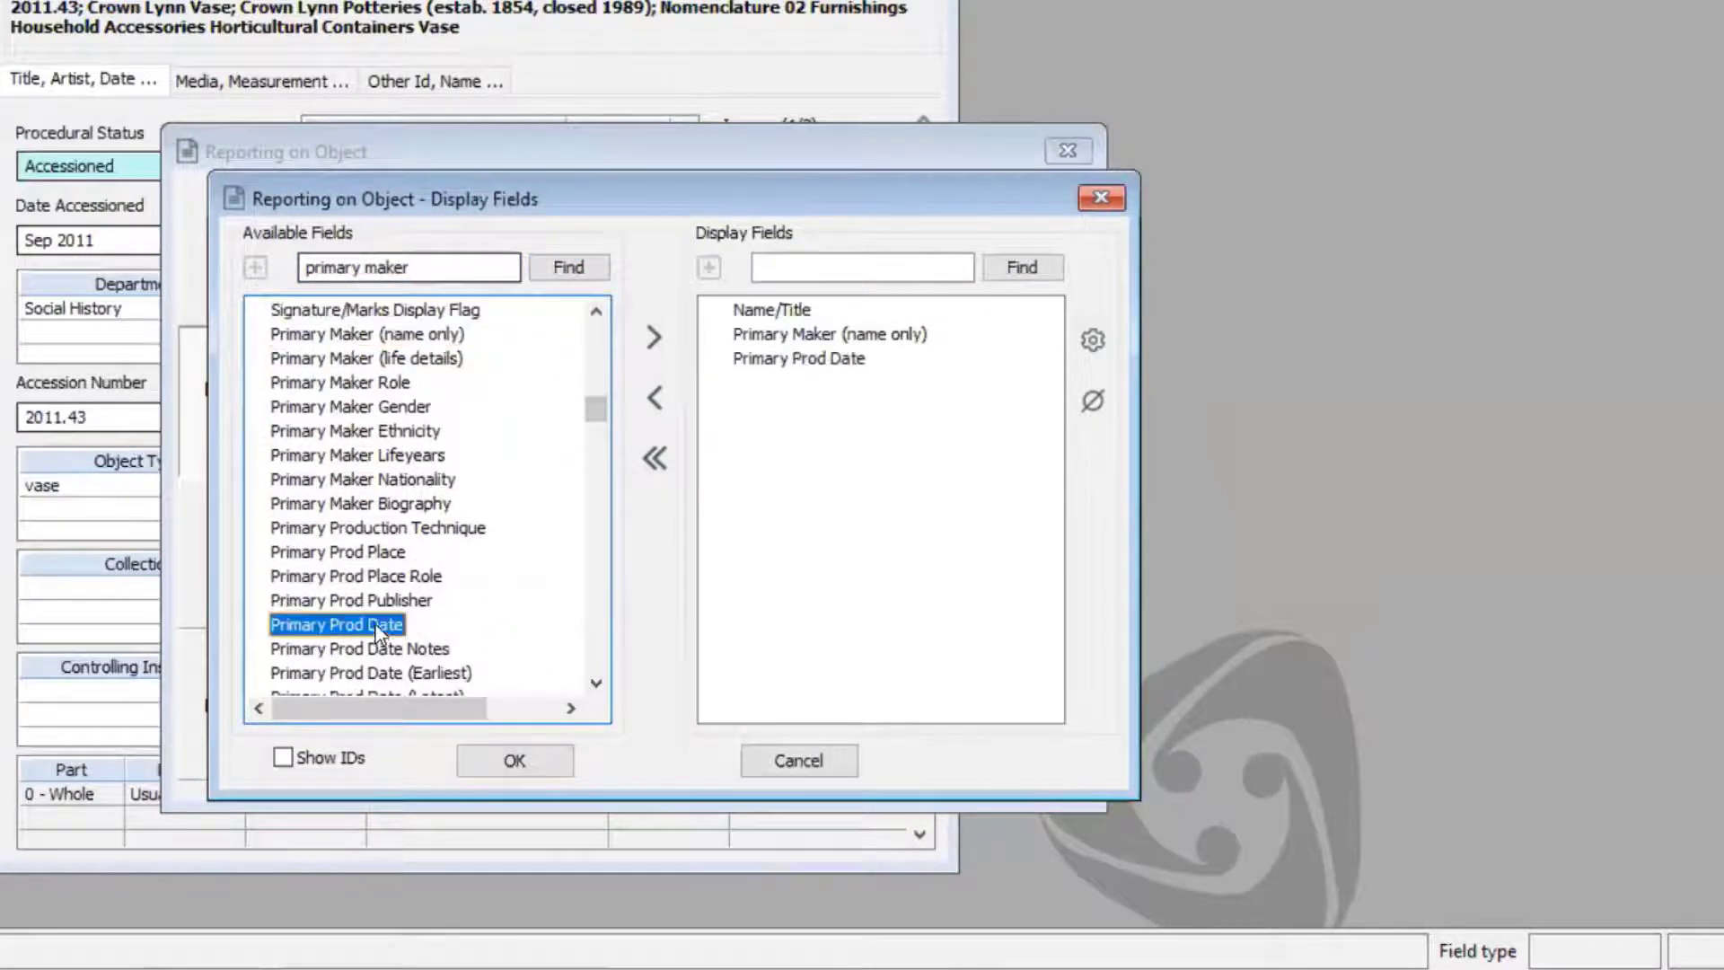
drag(592, 413, 592, 307)
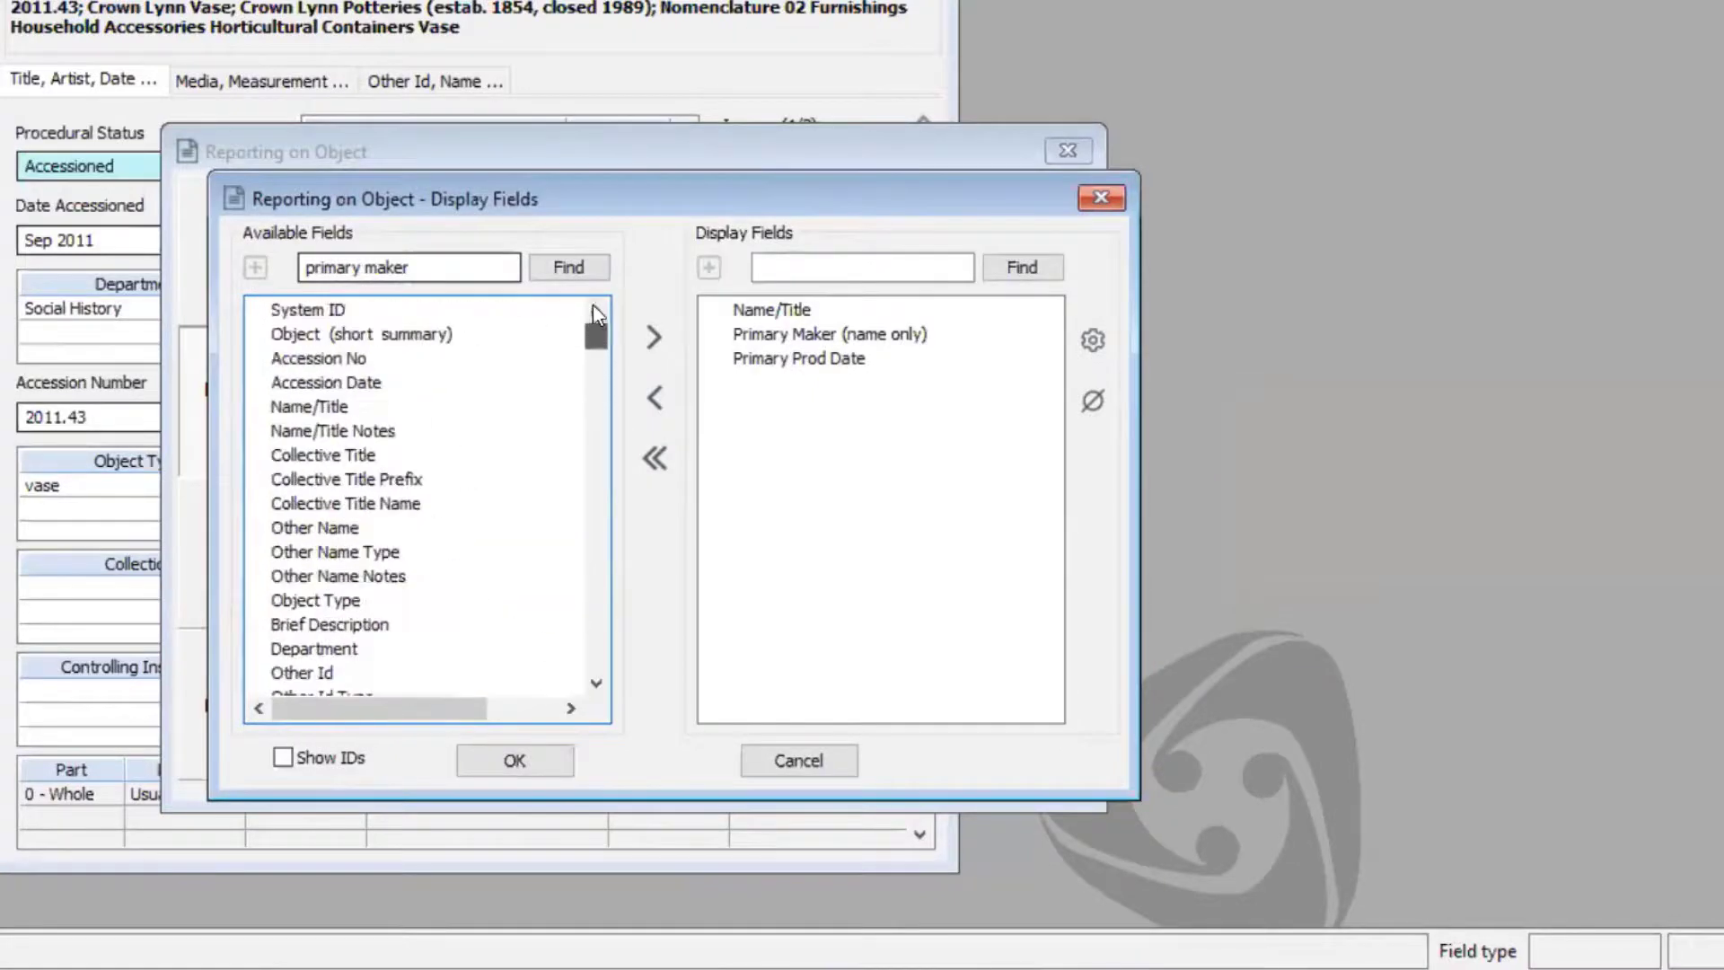
double_click(325, 358)
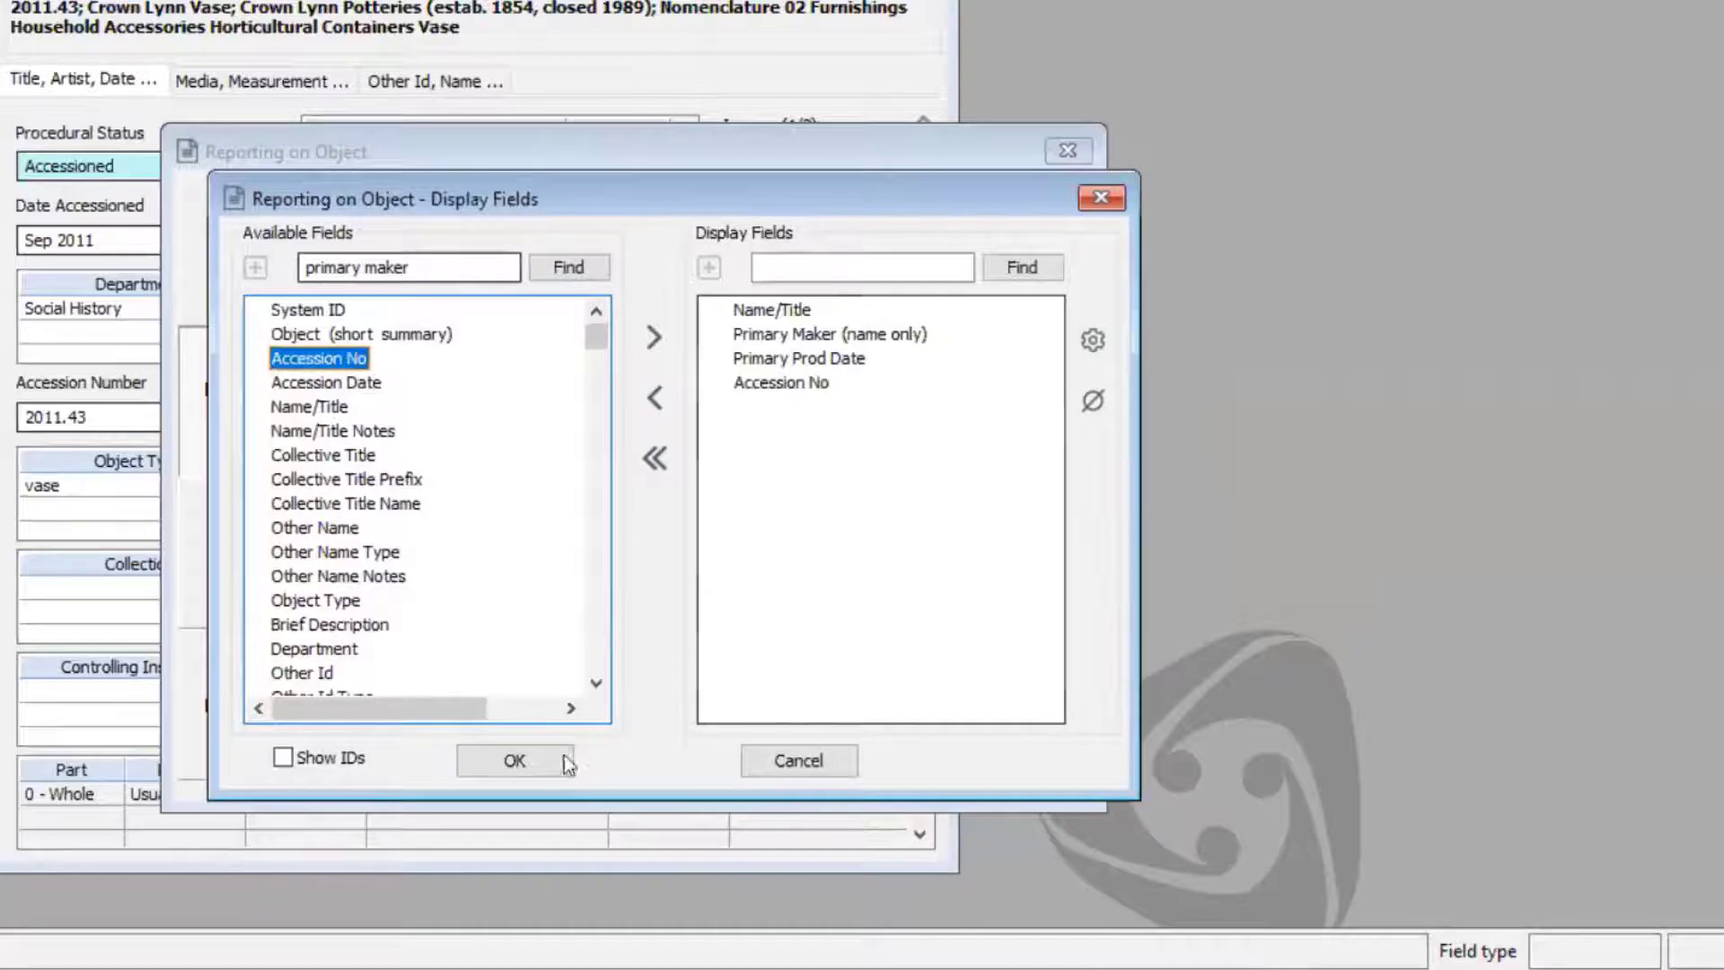
click(514, 760)
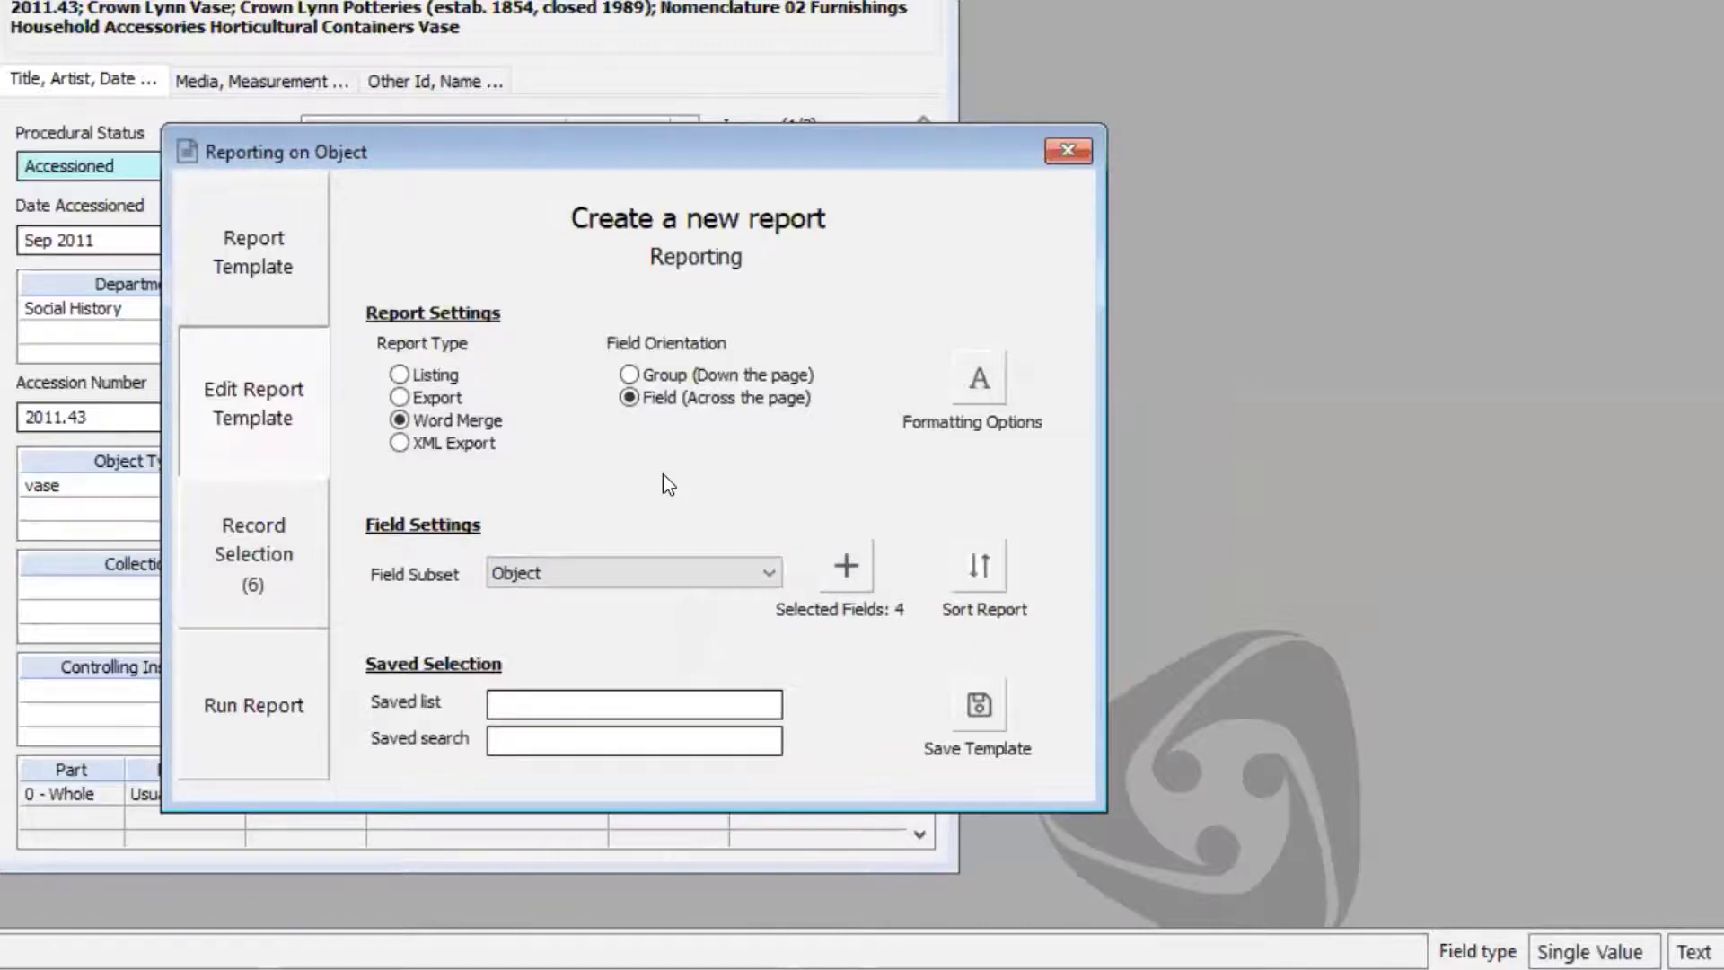
- Run the Word Merge report to Screen to generate the Word merge template
click(257, 709)
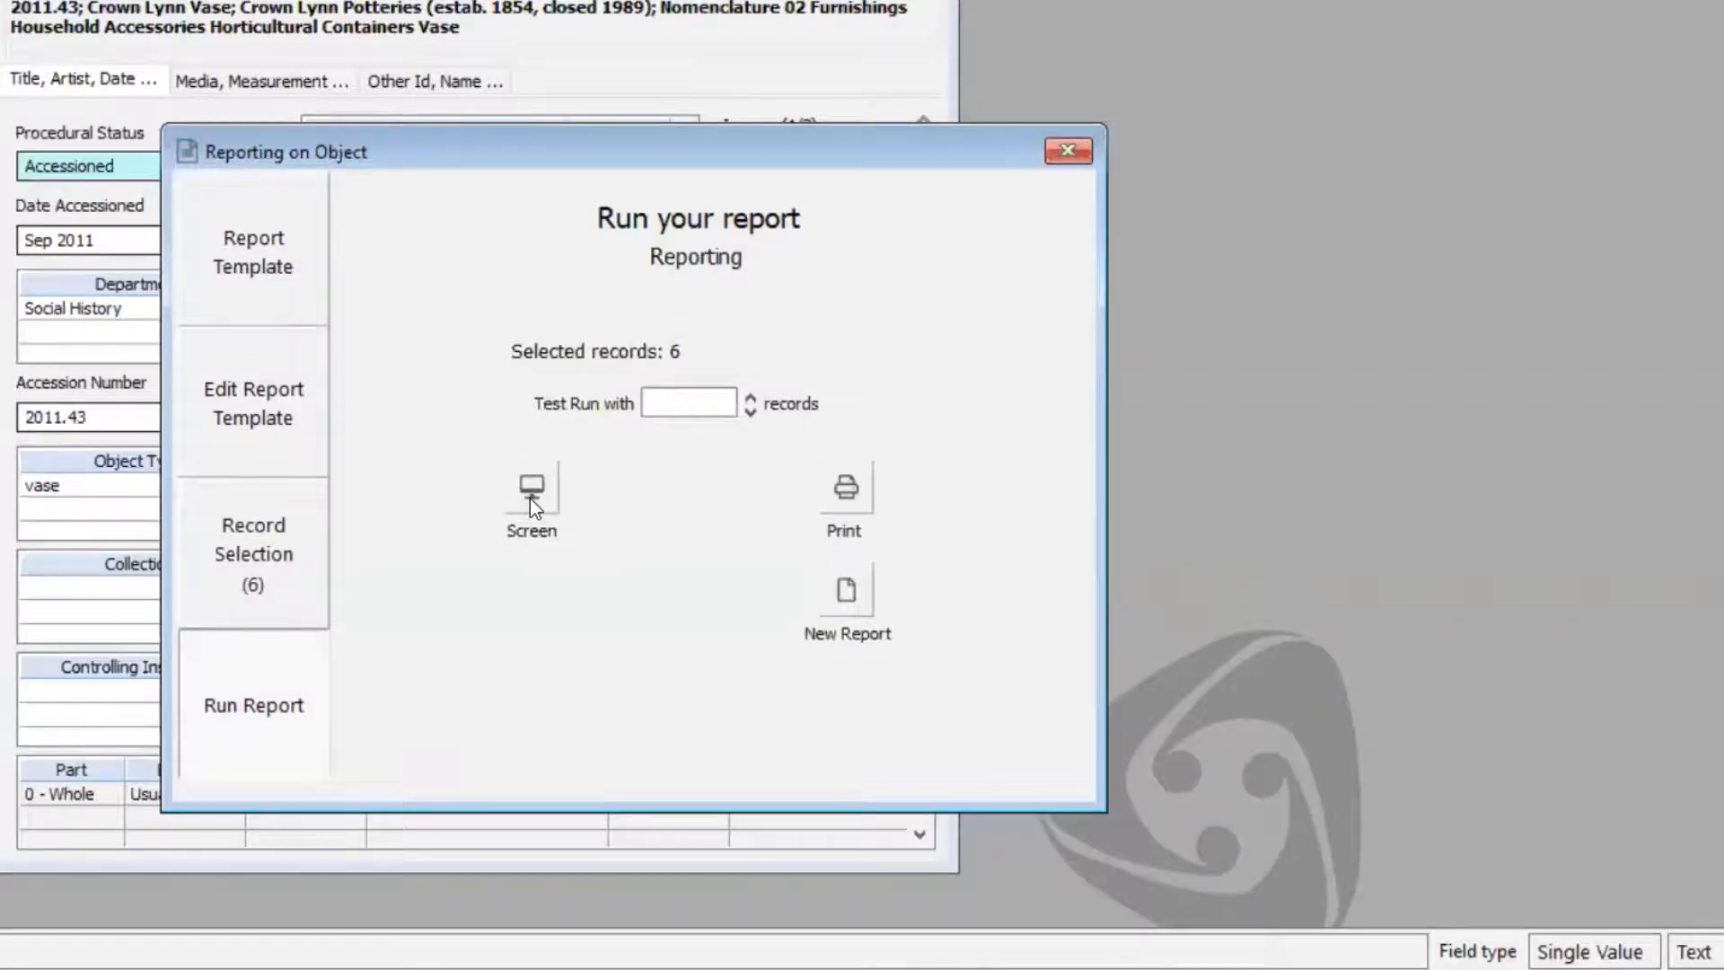
click(530, 498)
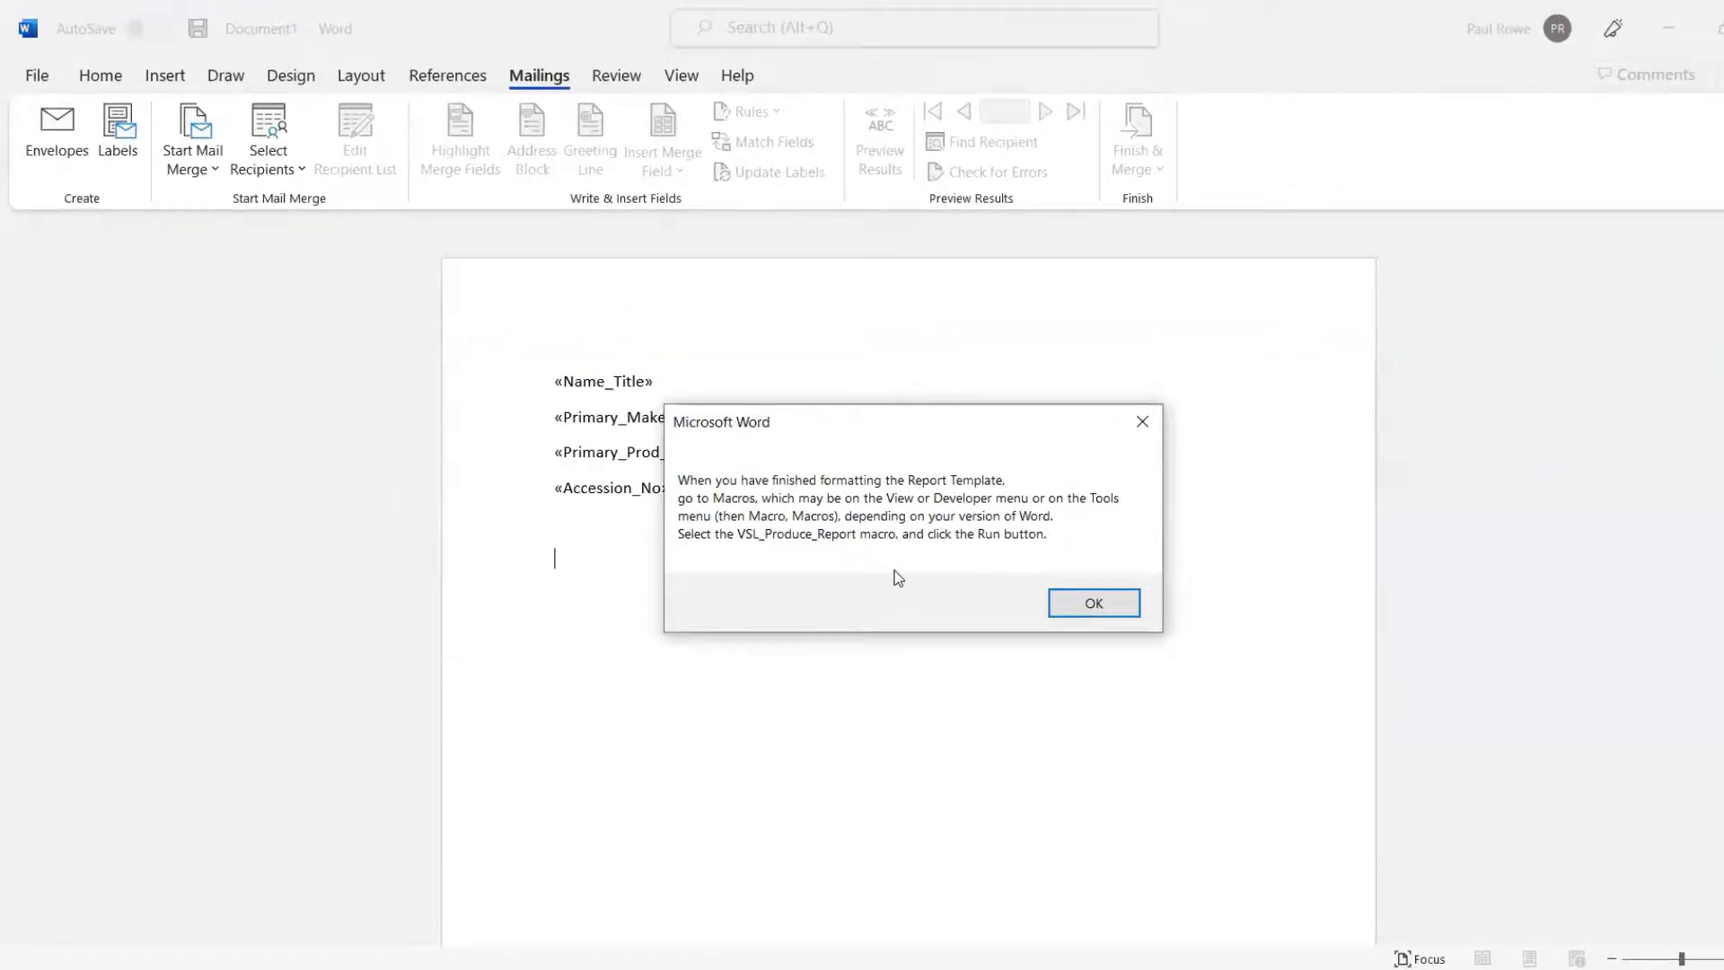
- Dismiss the macro note and join «Primary_Prod_Date» onto the maker line after a comma
click(1114, 599)
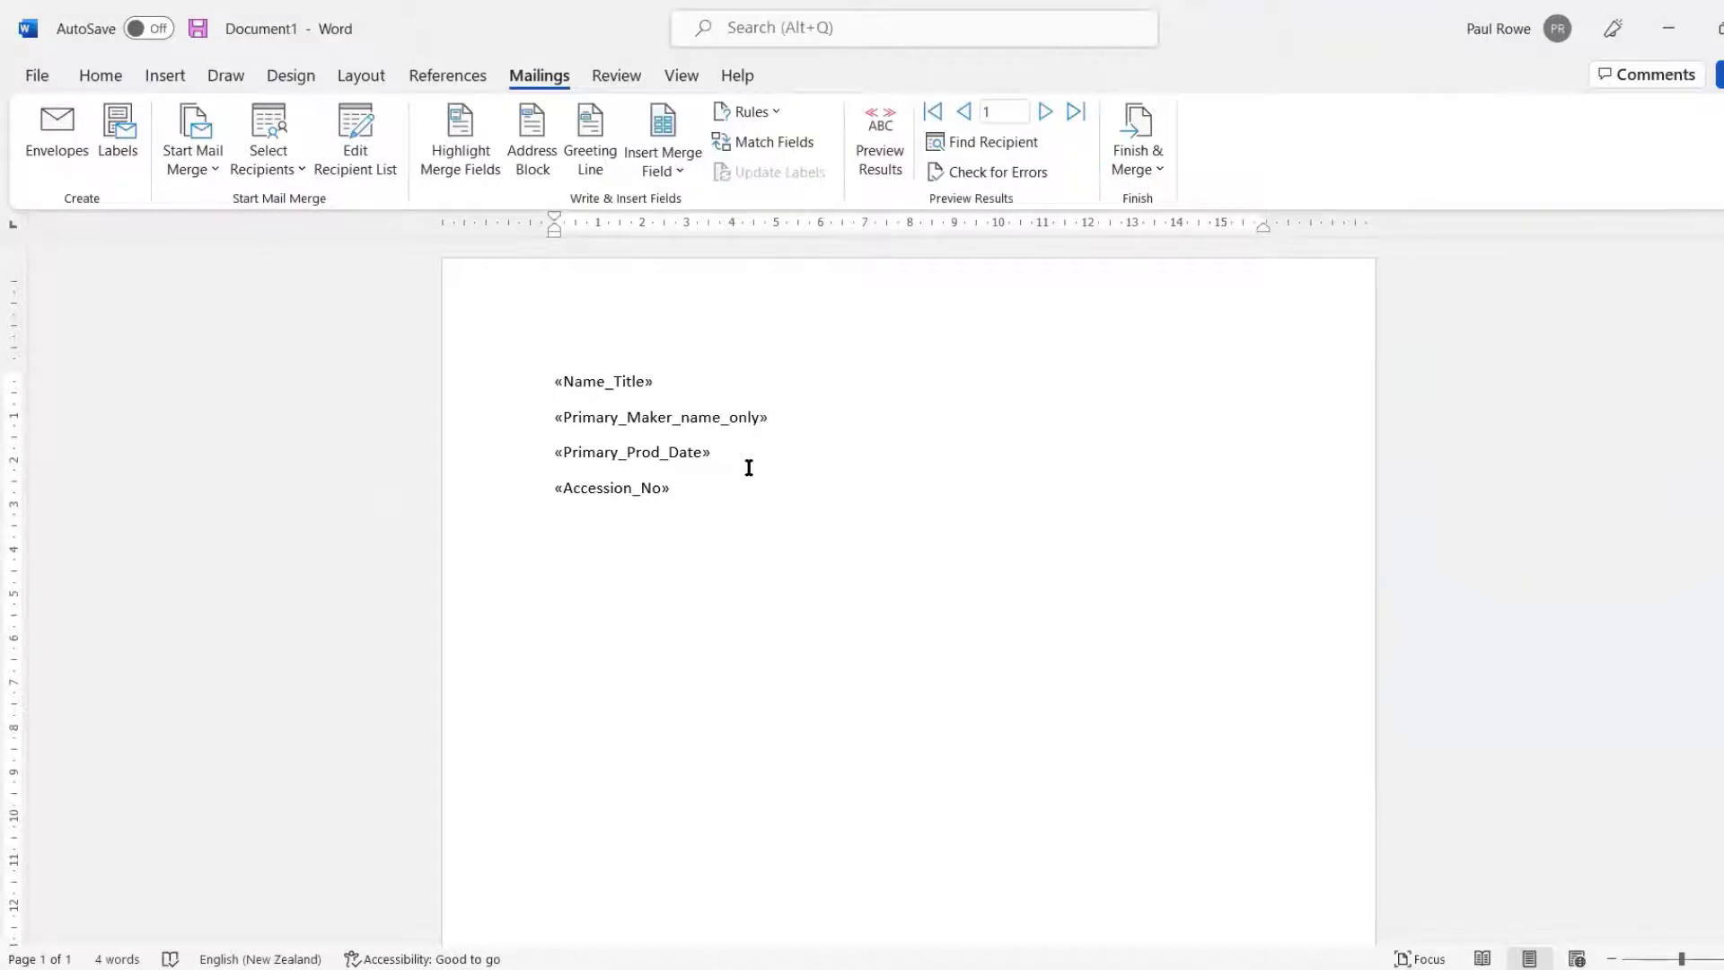
click(802, 413)
text(,)
key(Delete)
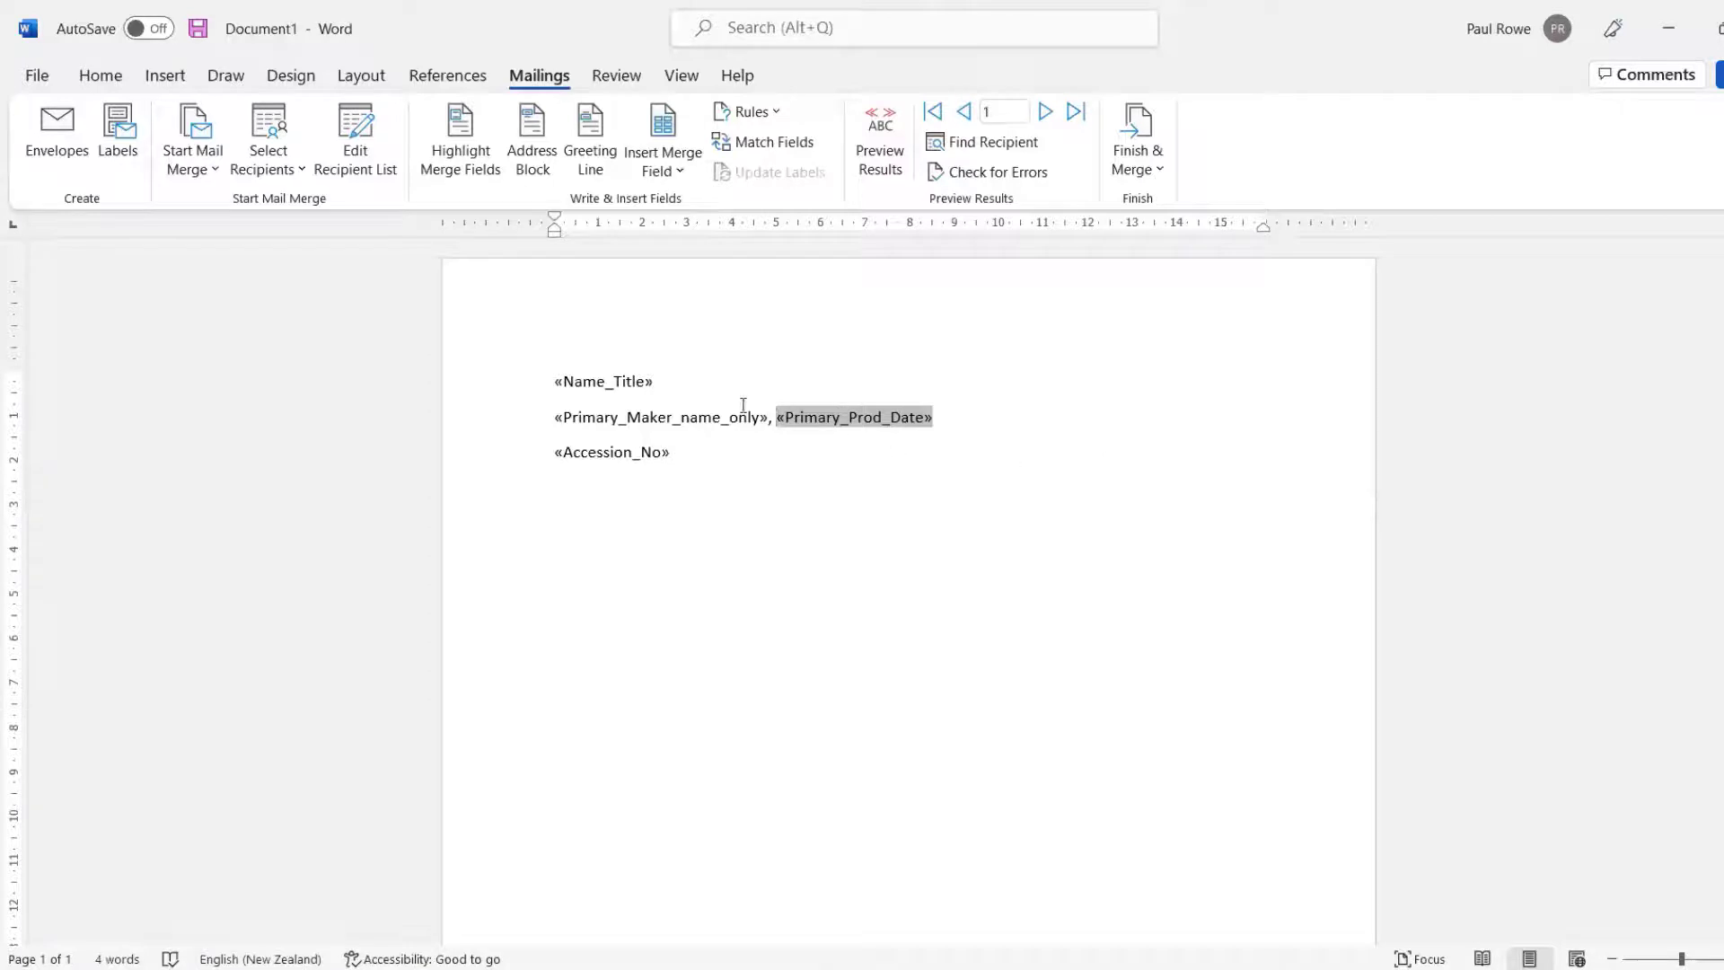
- Italicize «Name_Title» and add a horizontal rule beneath «Accession_No»
click(512, 382)
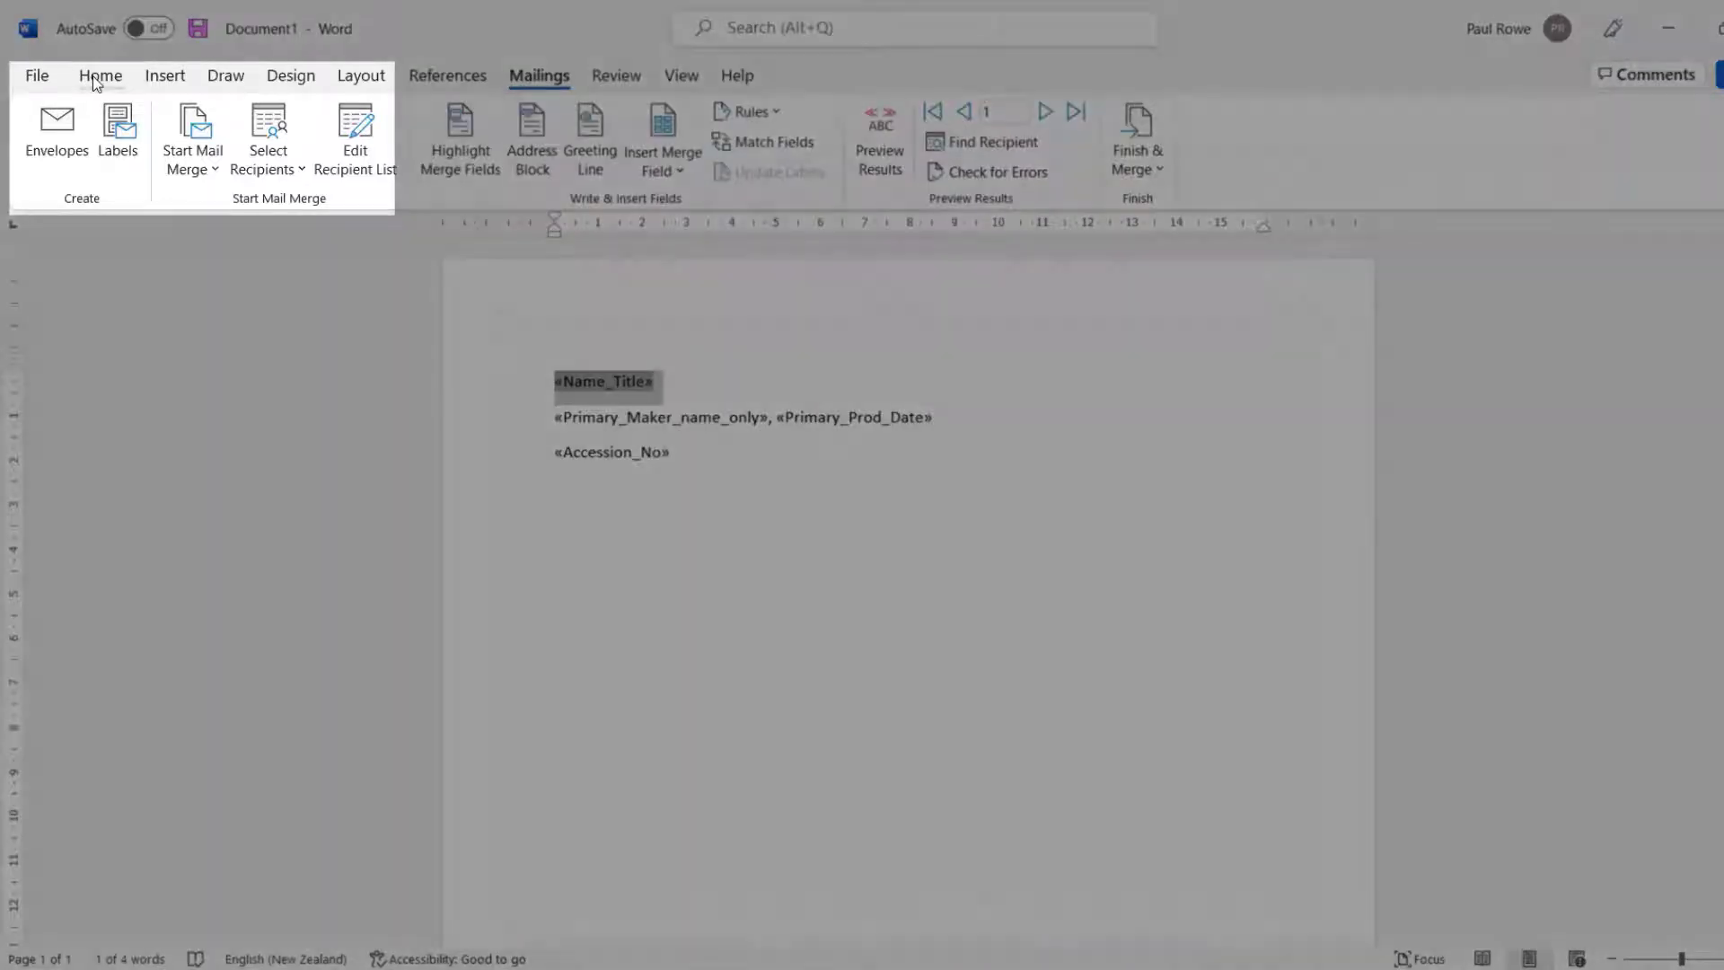
click(95, 75)
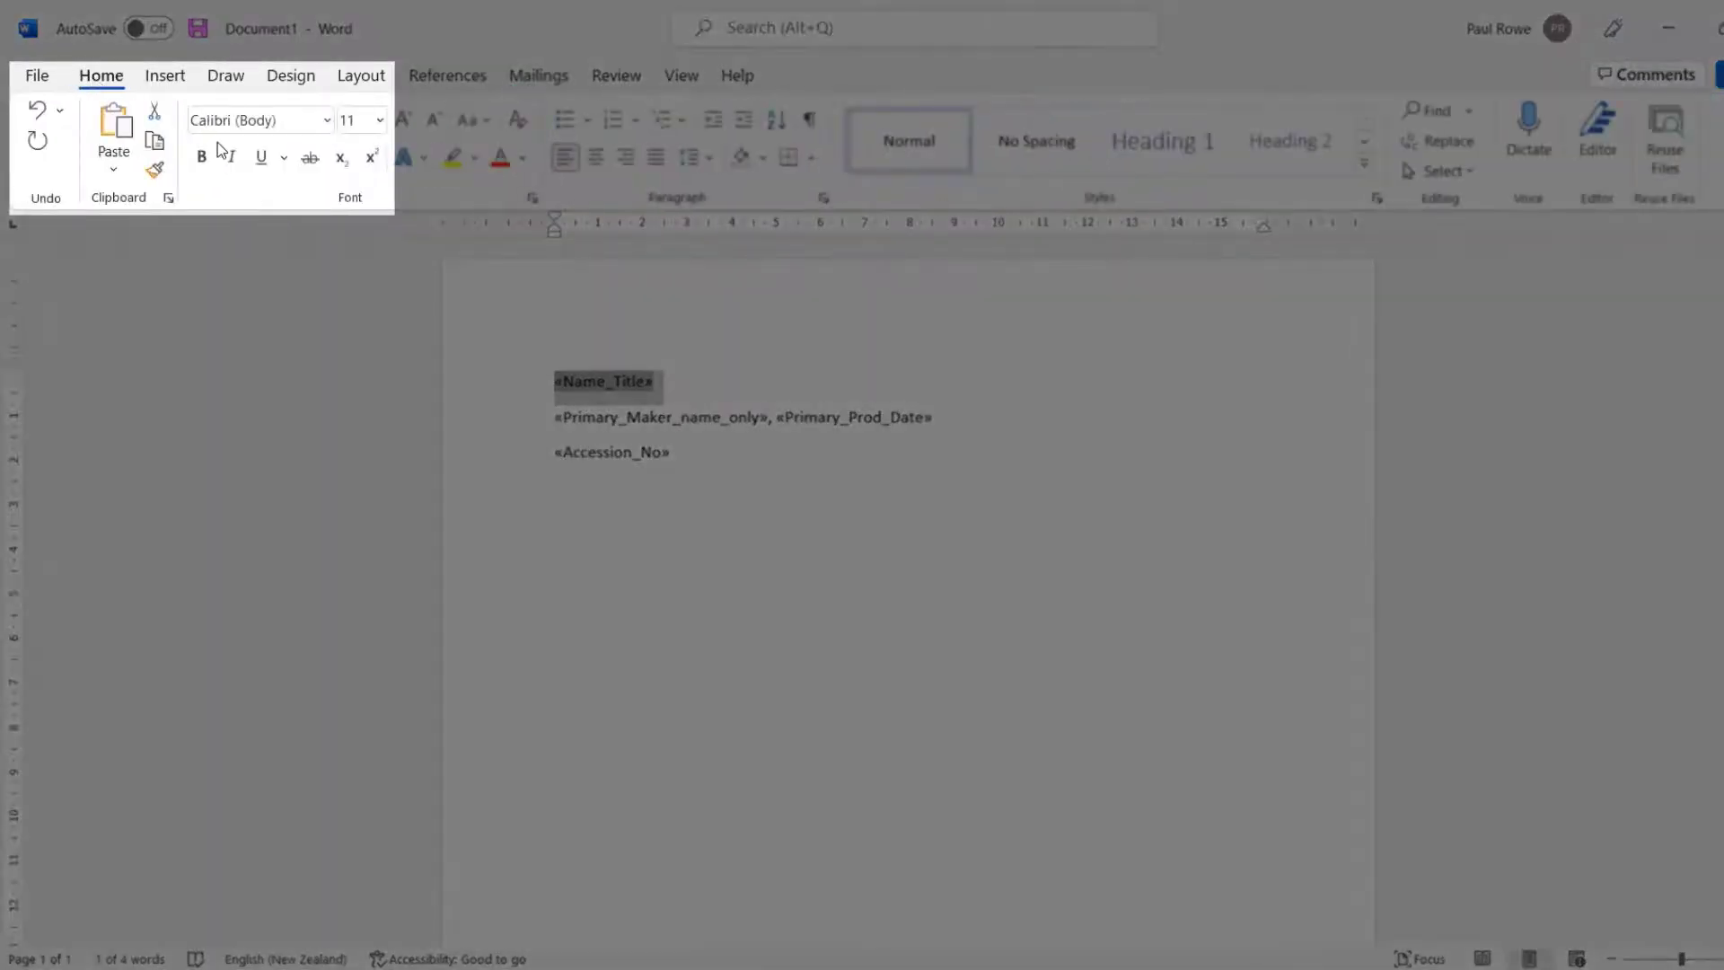
click(939, 489)
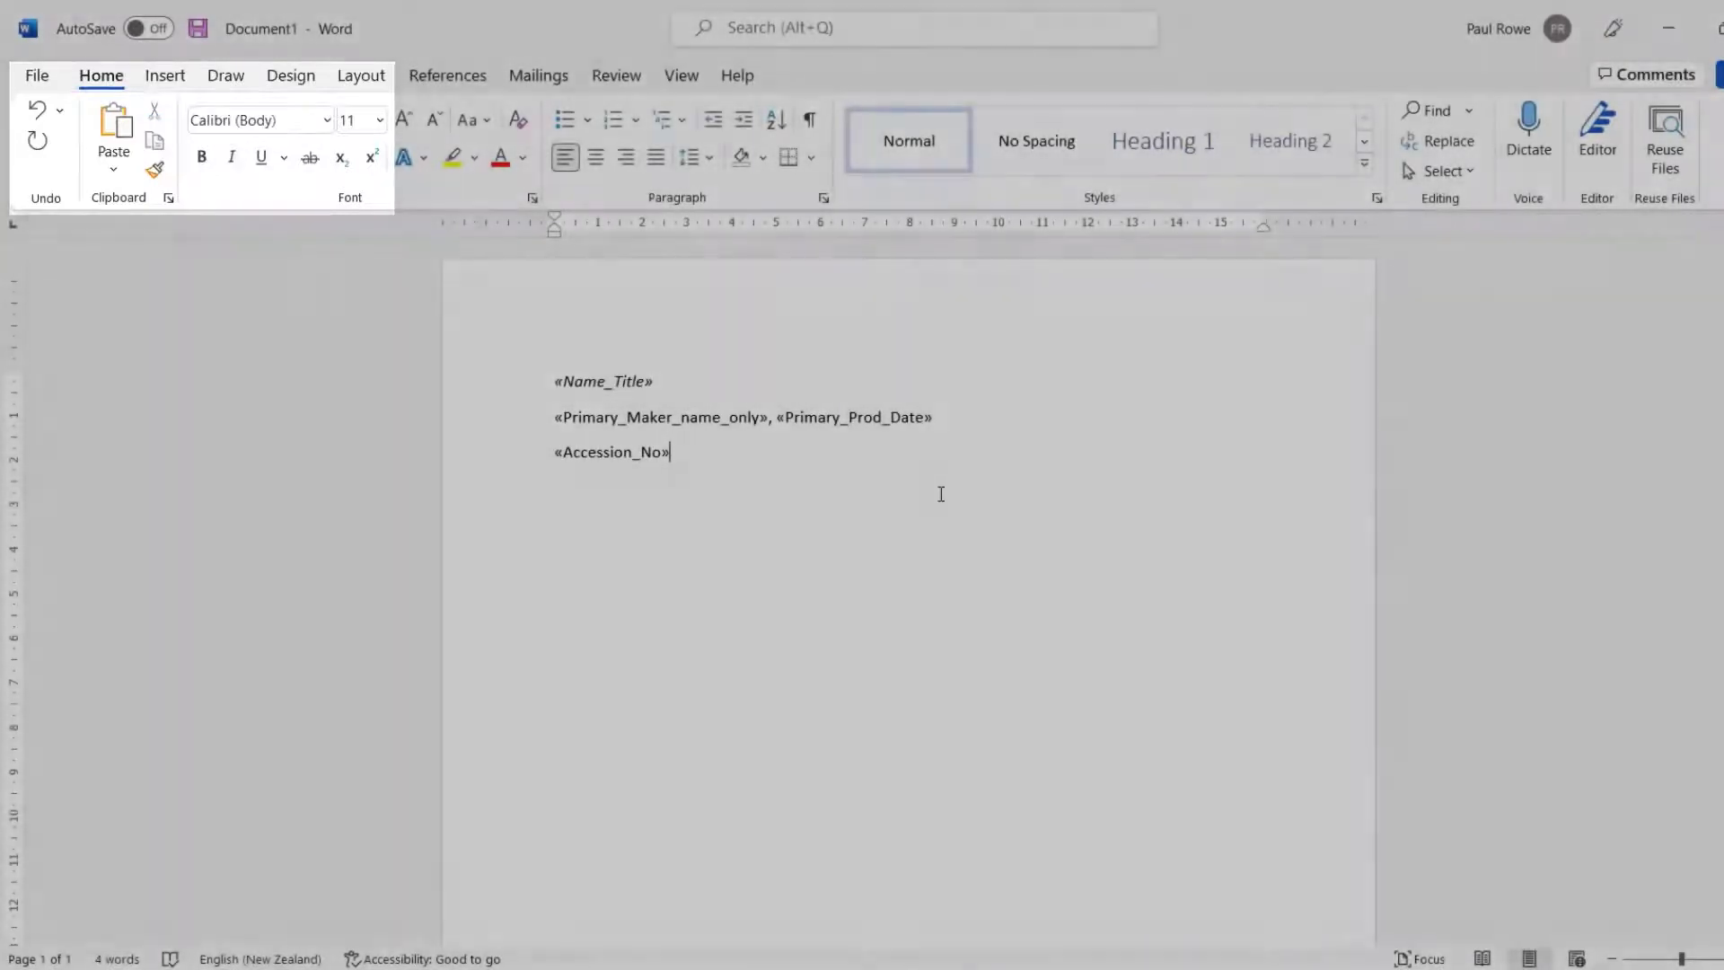
key(Return)
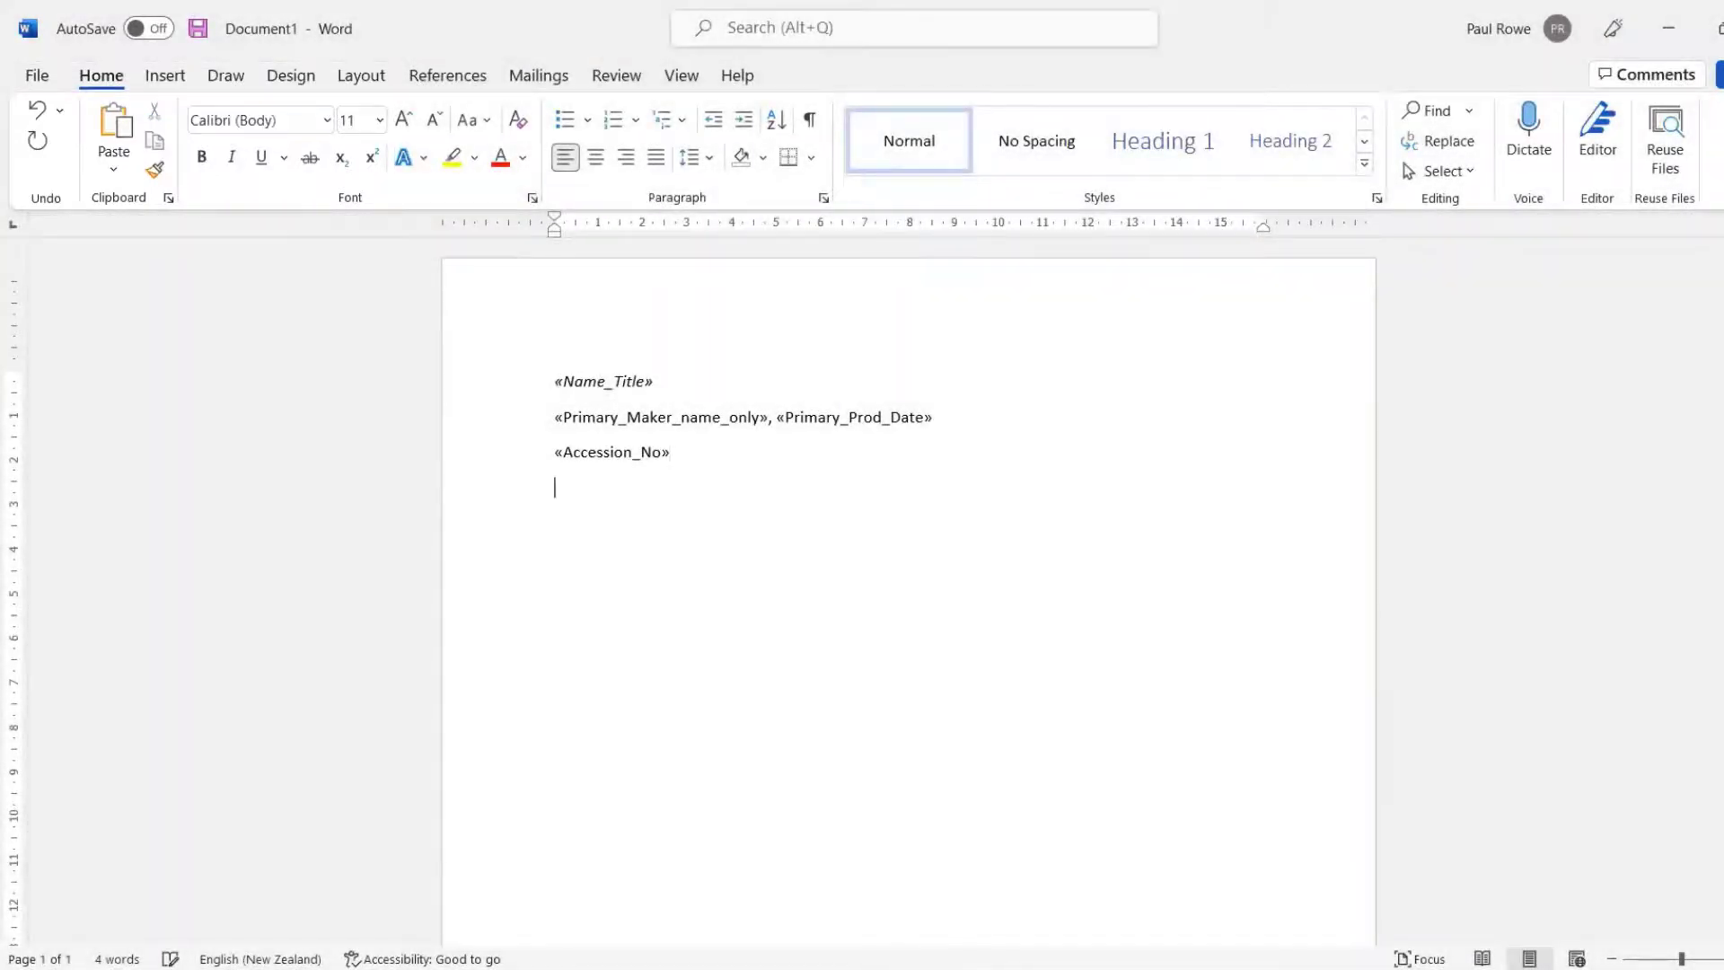
text(---)
key(Return)
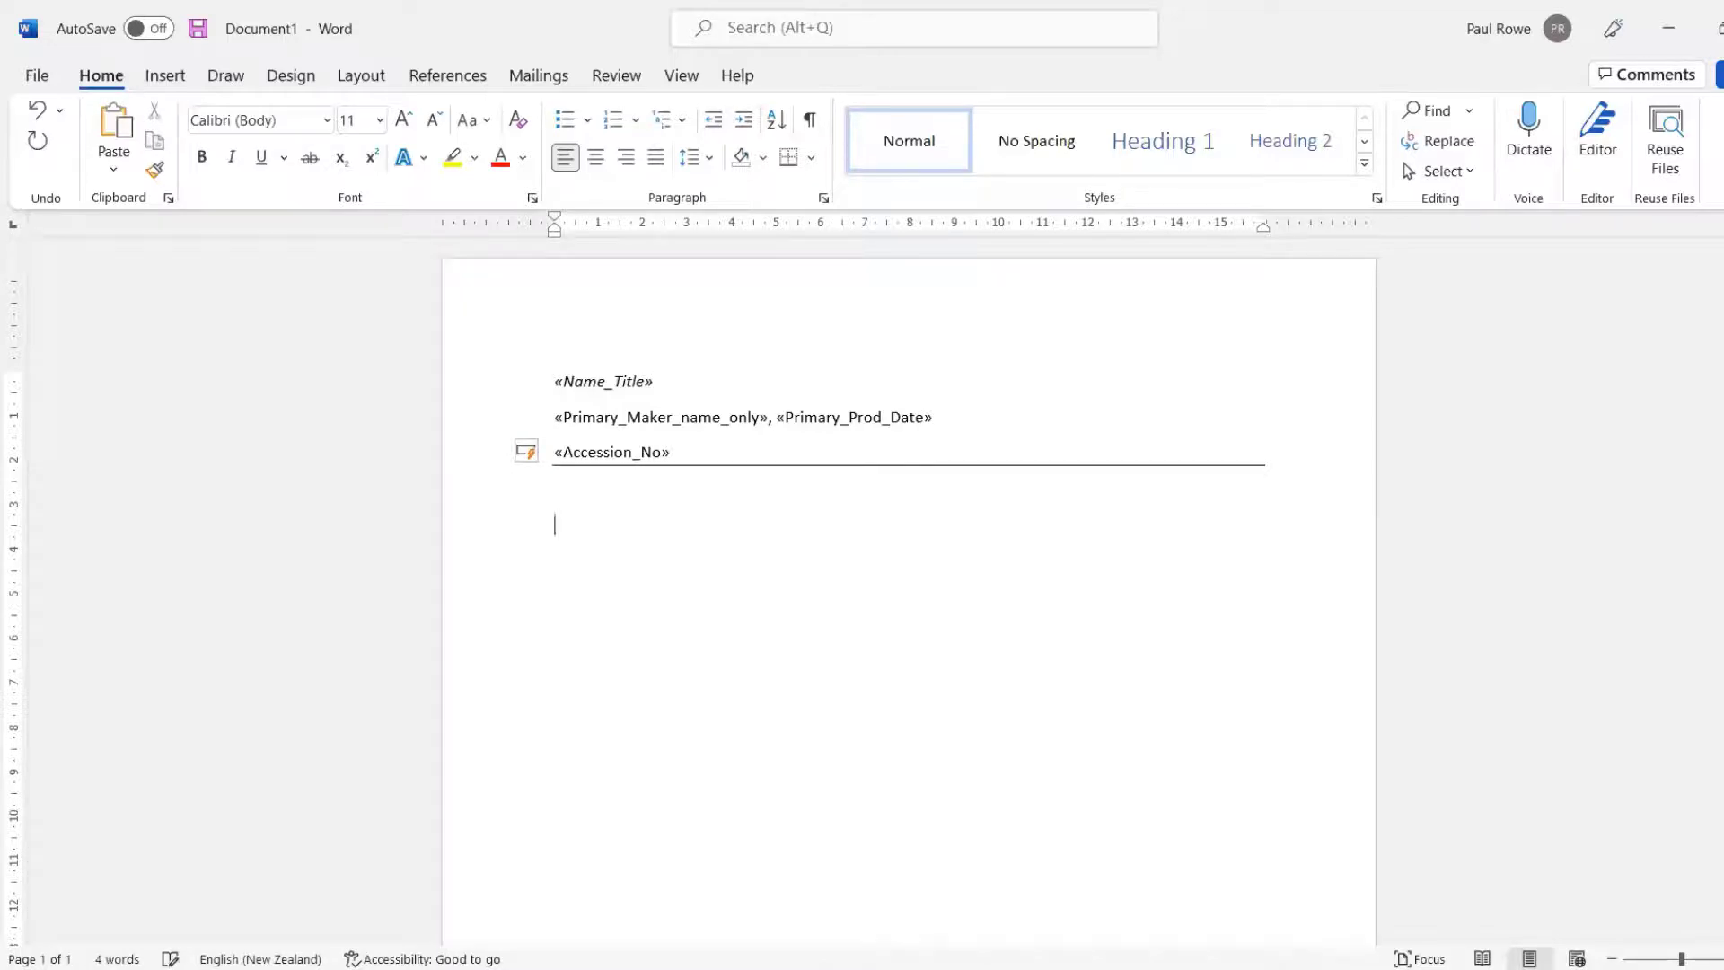
- Enter '(c) My Museum' in the page footer so it autocorrects to '© My Museum'
scroll(746, 643, down, 10)
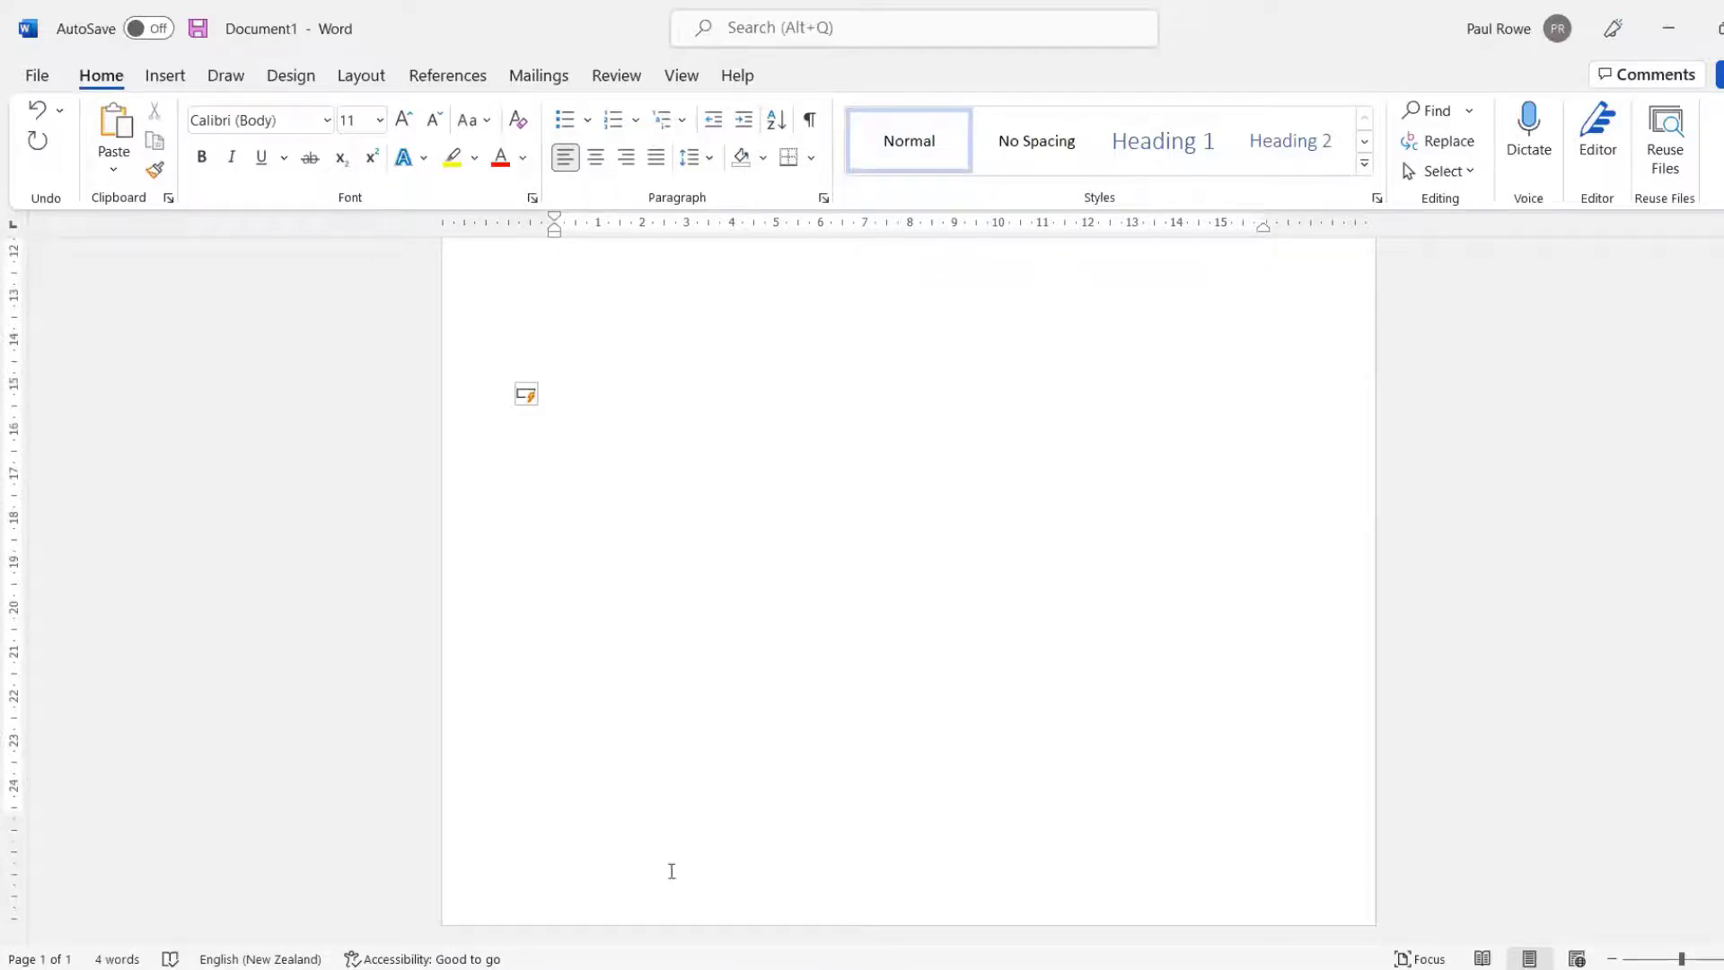
double_click(673, 884)
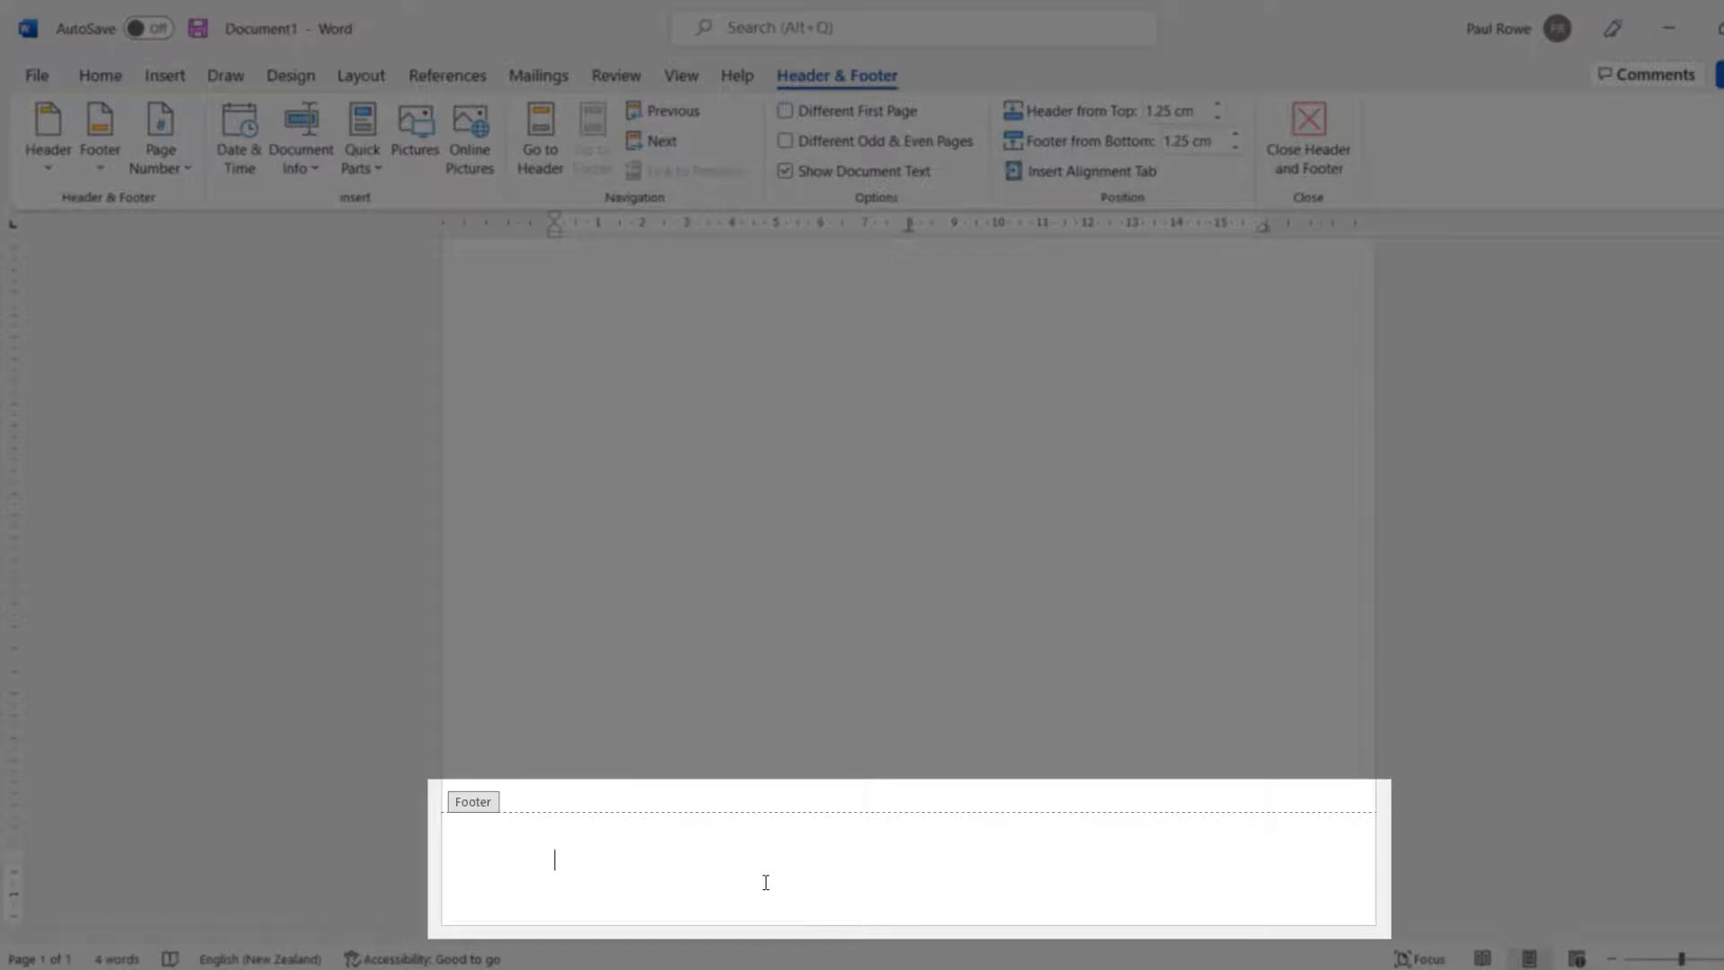
text((c)
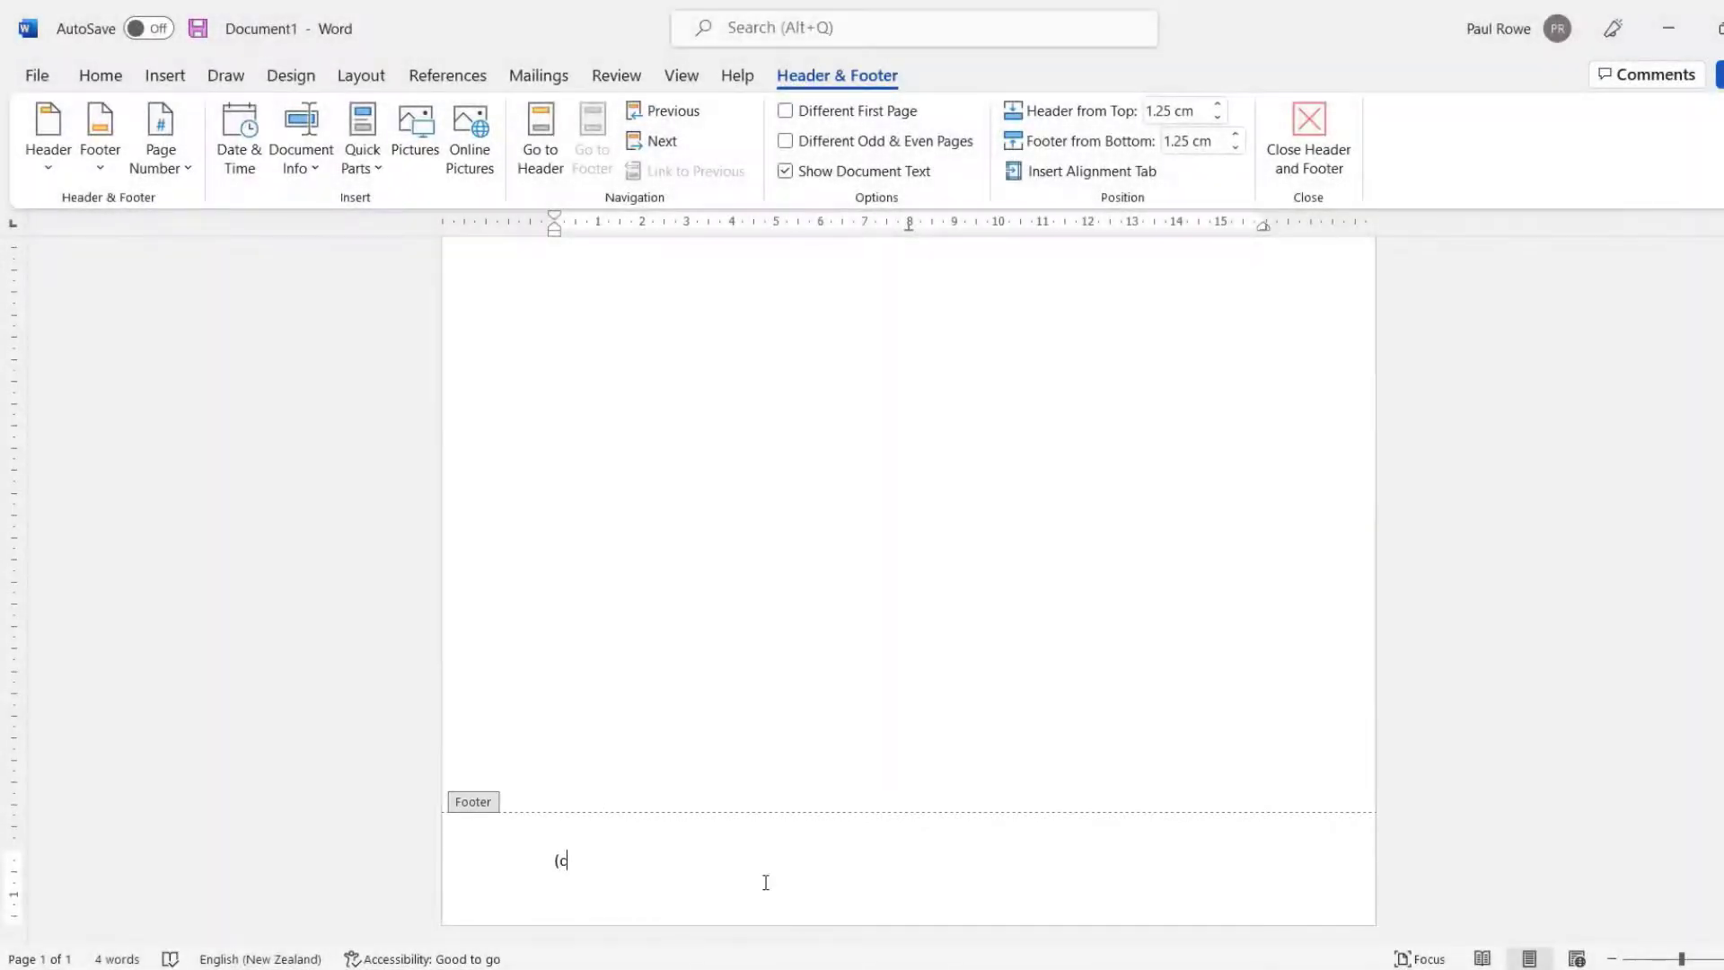
text())
text( My Museu)
text(m)
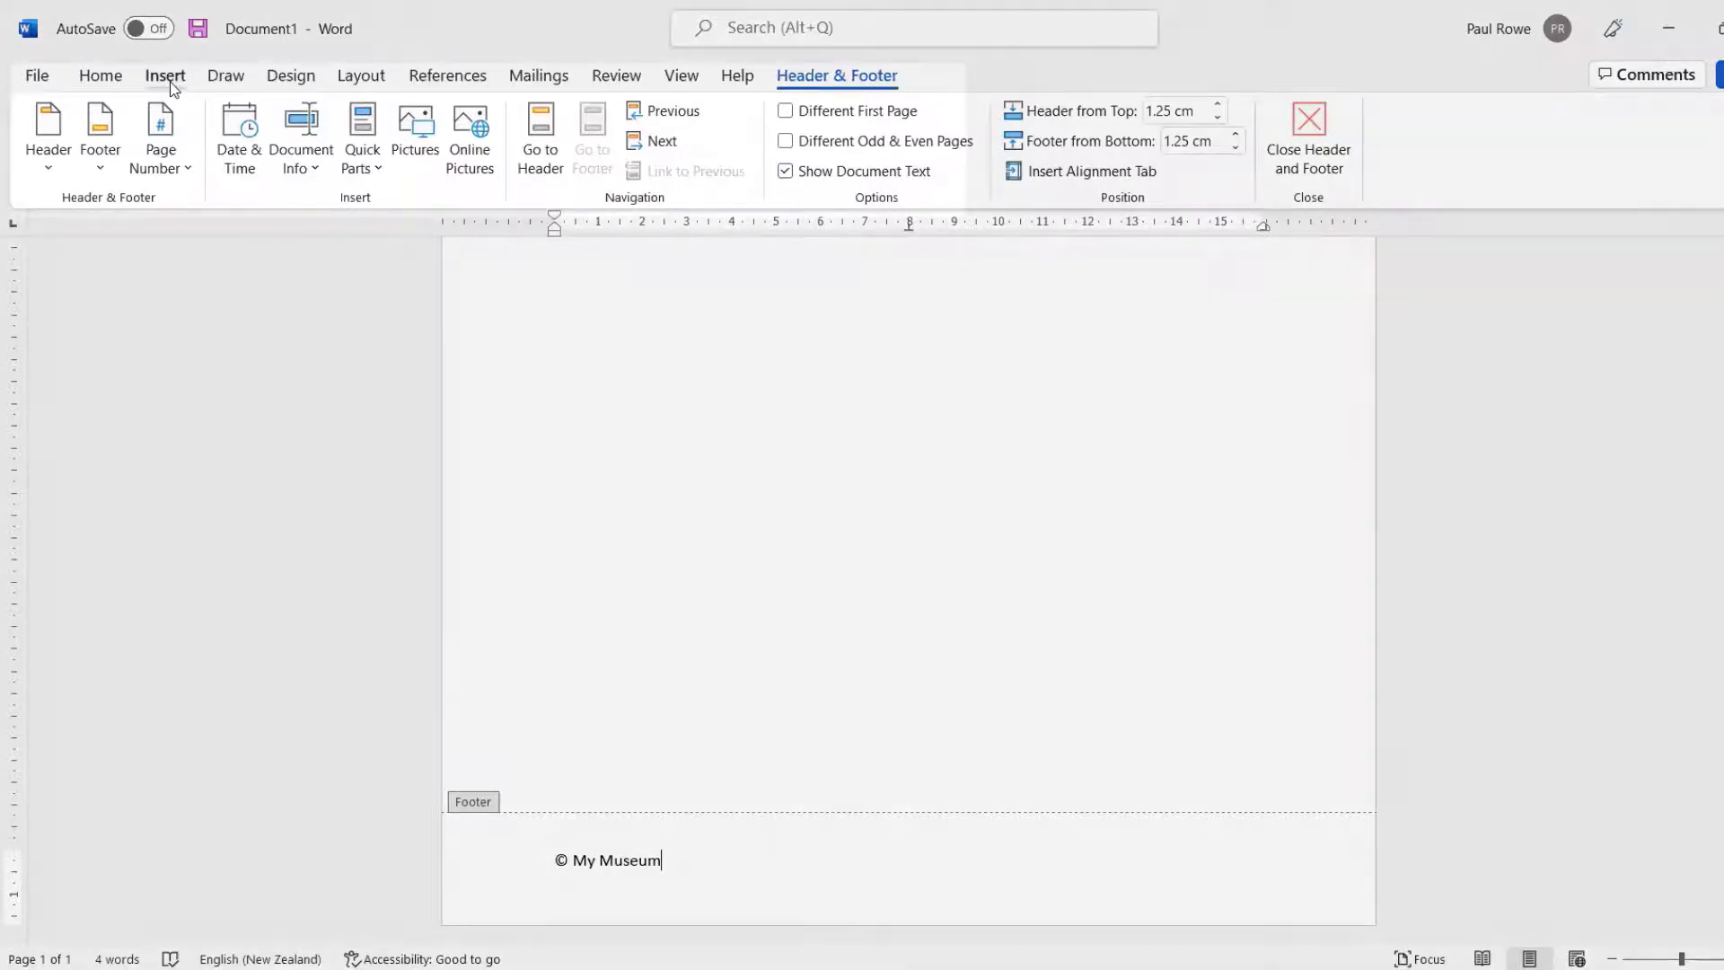
click(169, 79)
- Insert the badge.png picture from this device into the footer
click(270, 151)
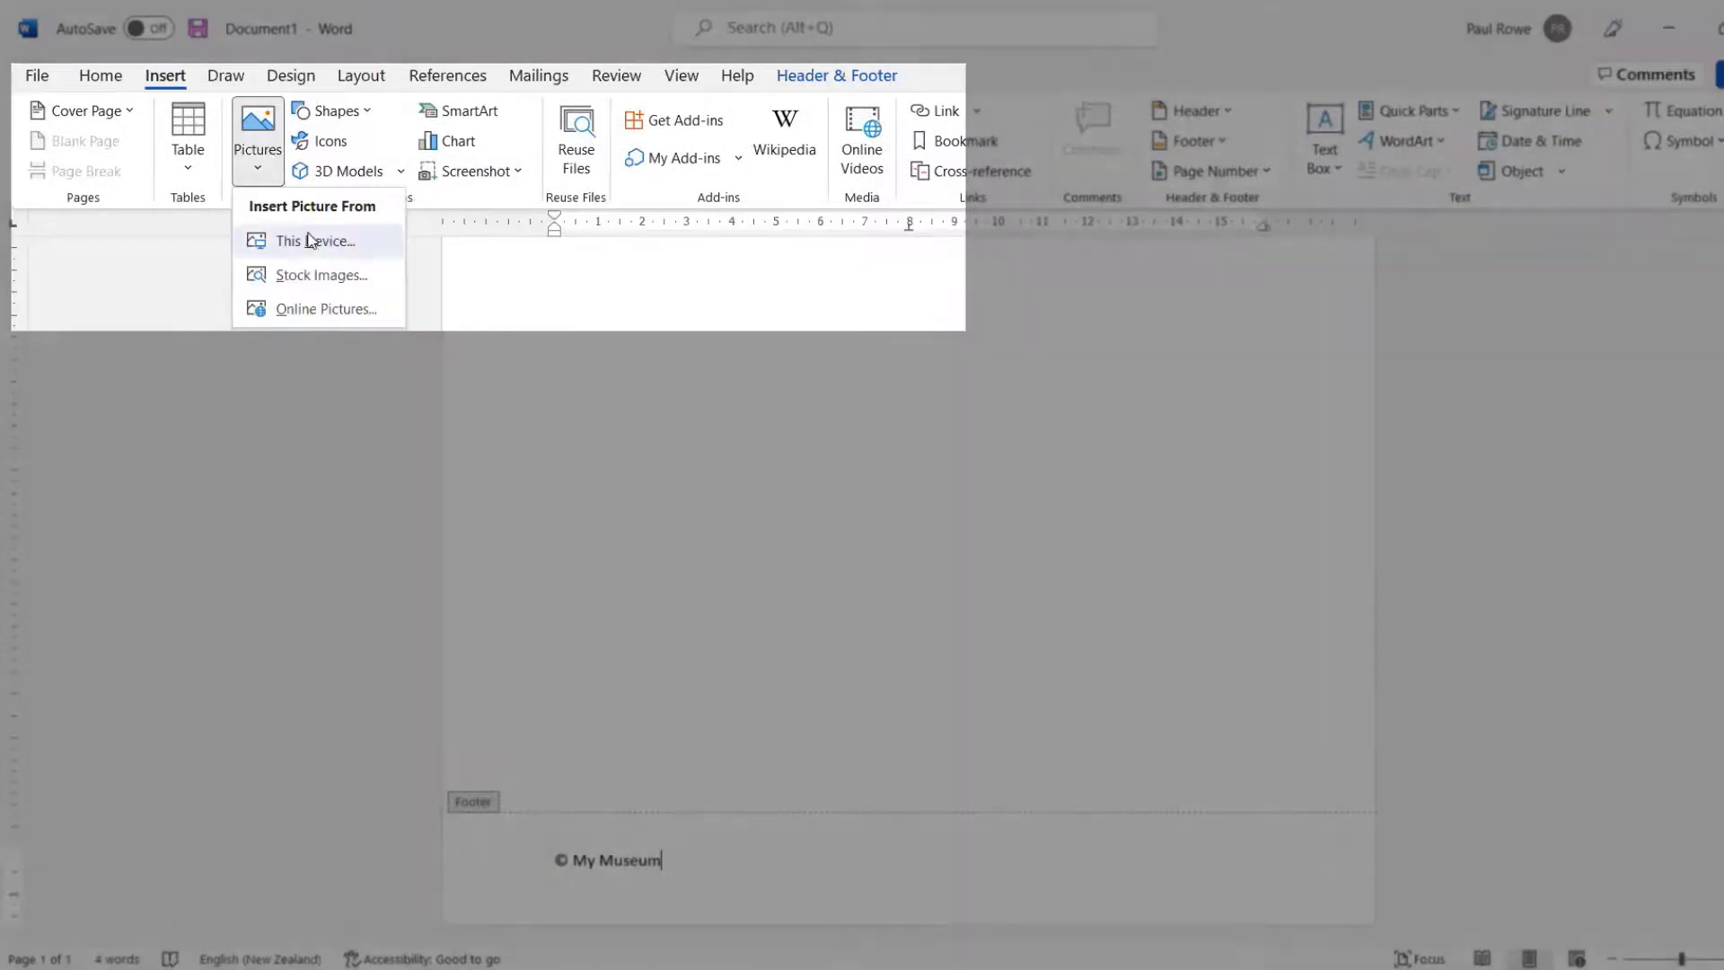
click(308, 234)
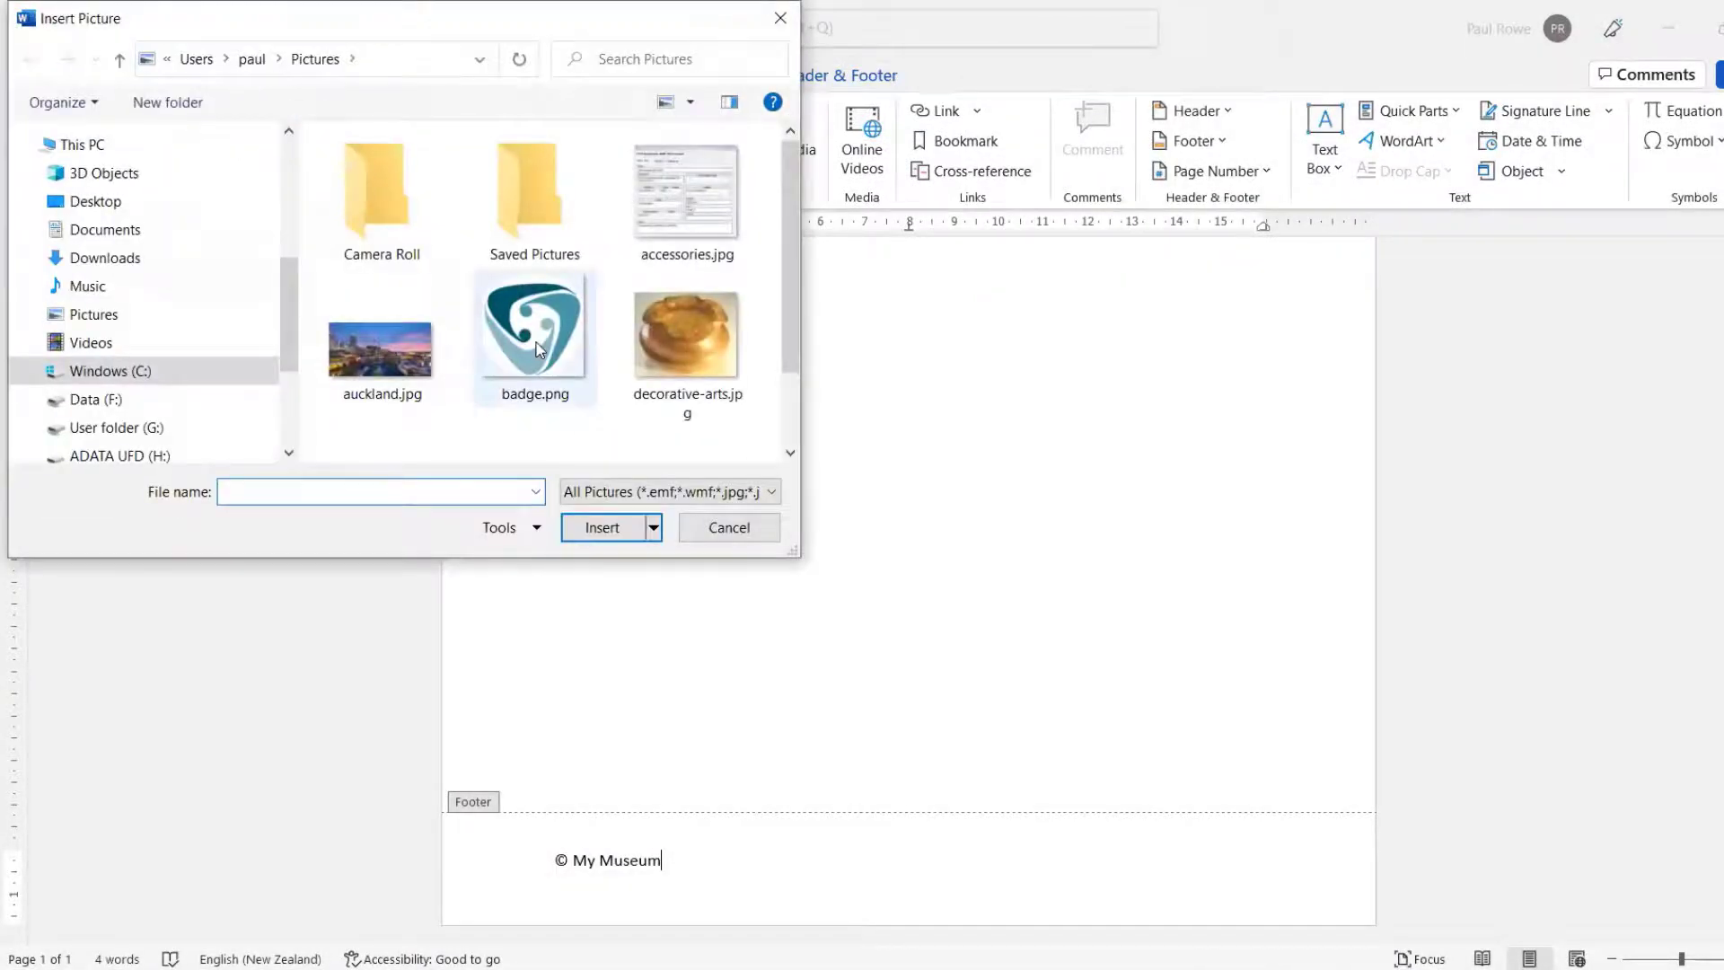
click(538, 348)
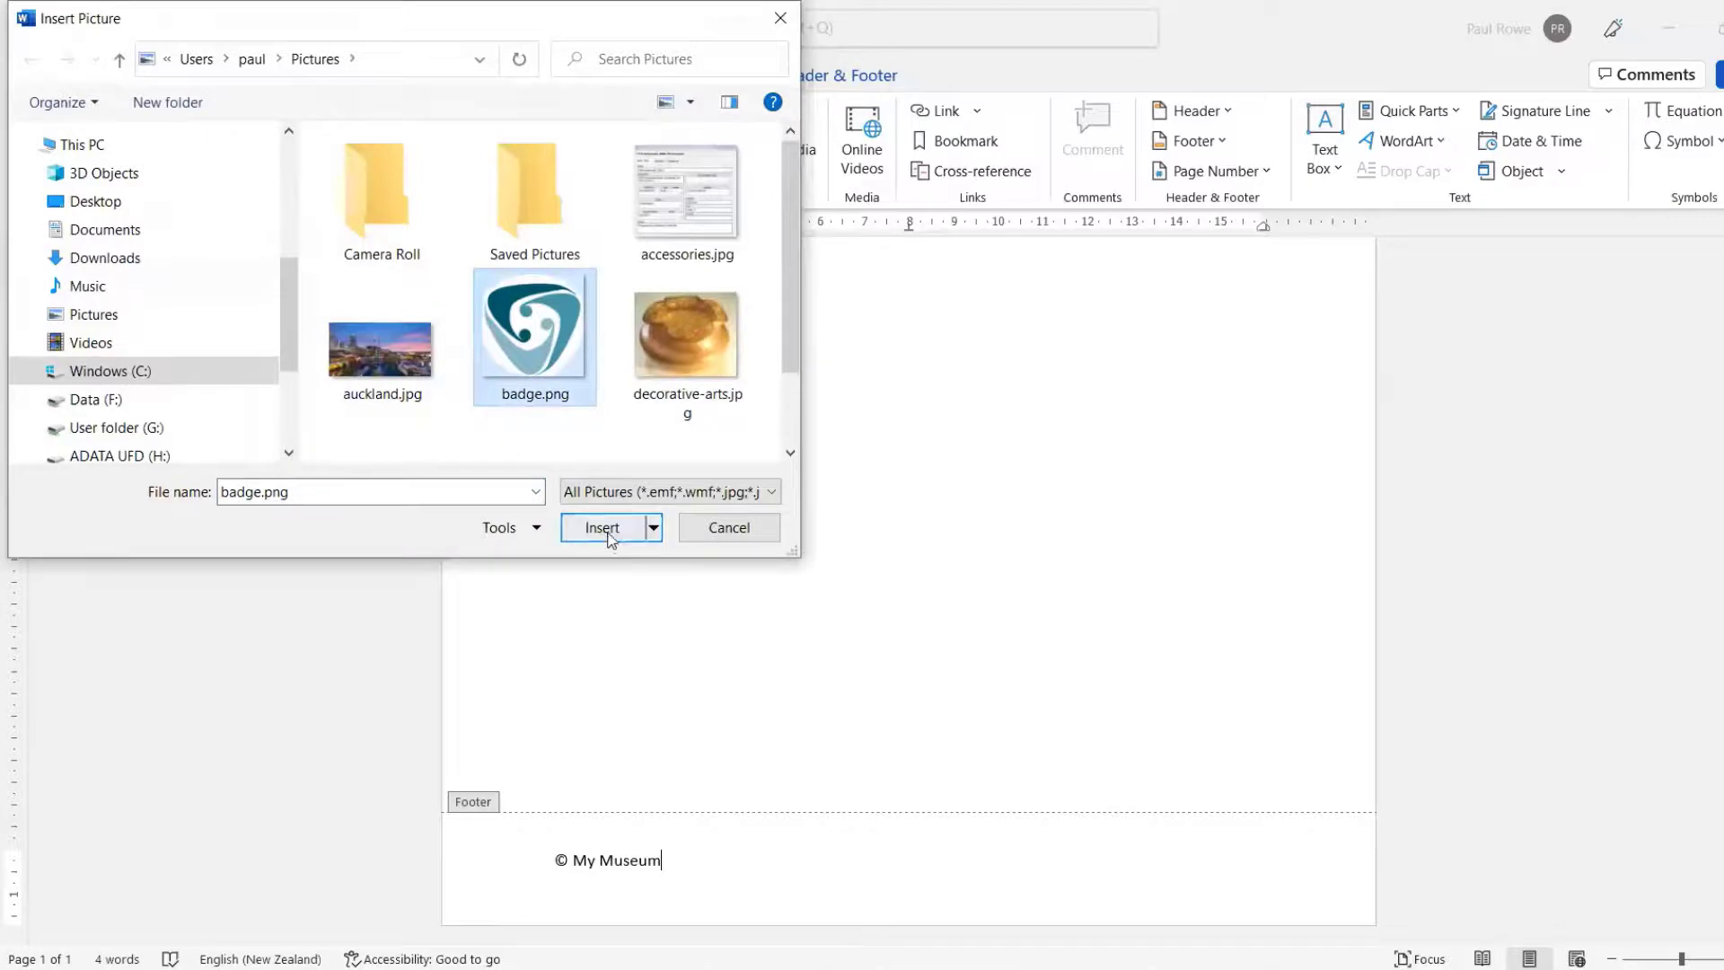
click(609, 536)
- Set the badge to Behind text wrapping, shrink it to a small footer logo, and return to the body
right_click(792, 804)
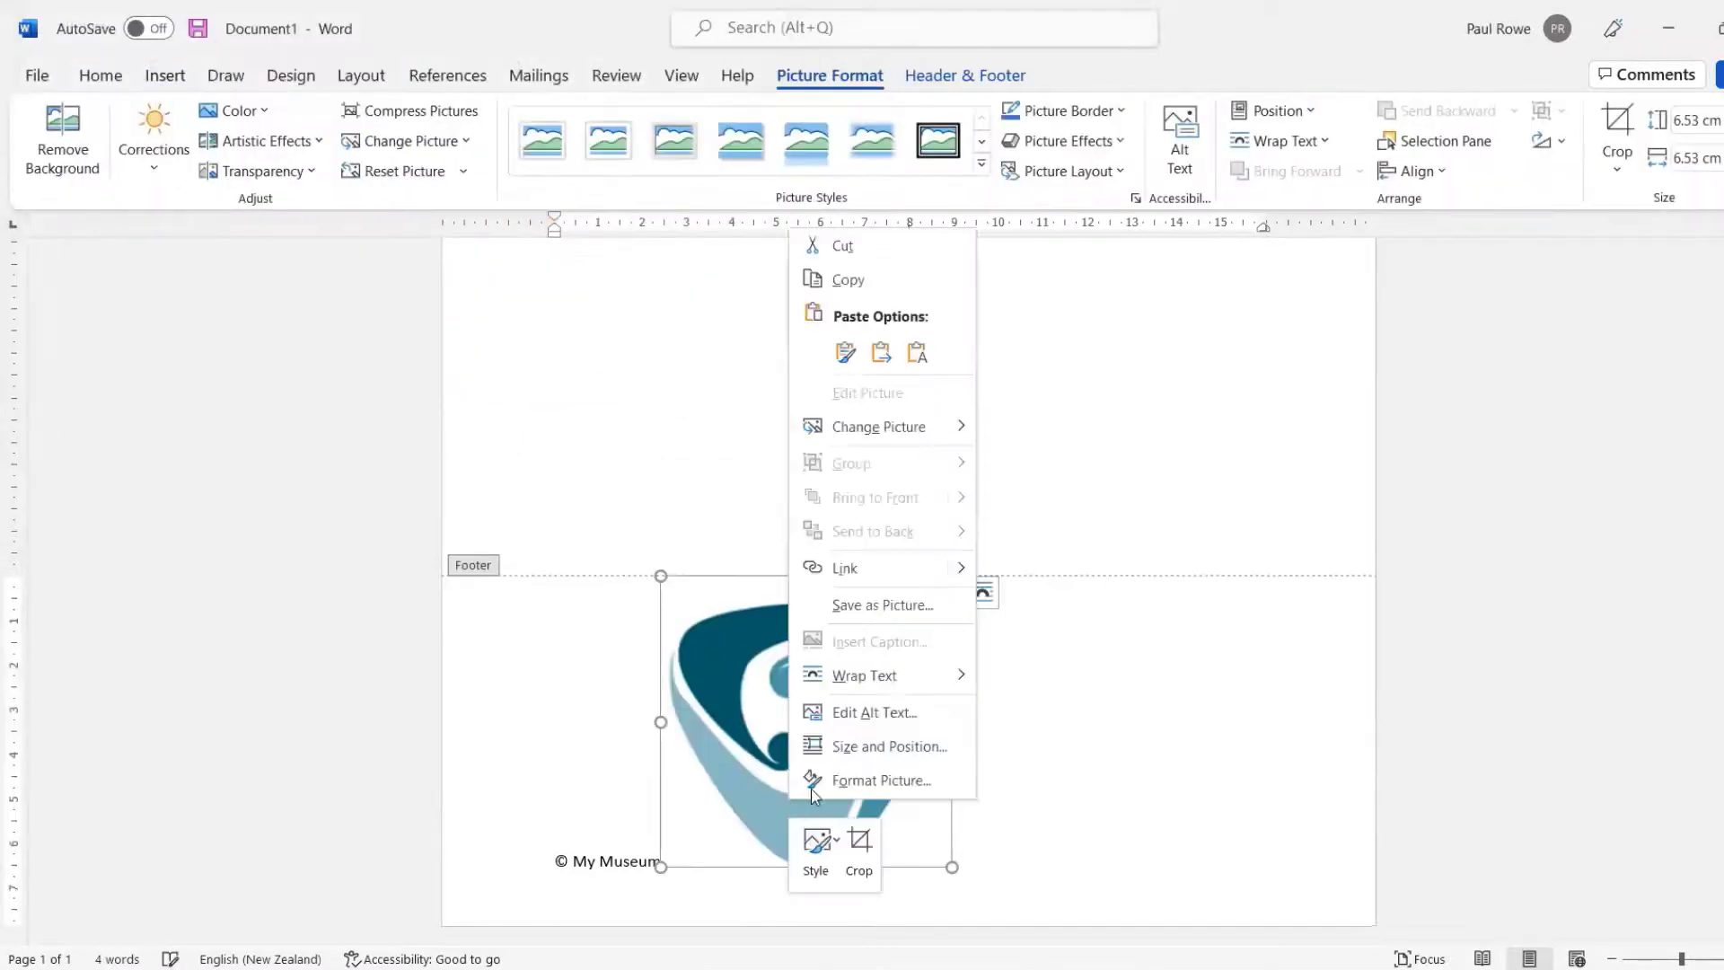
click(862, 747)
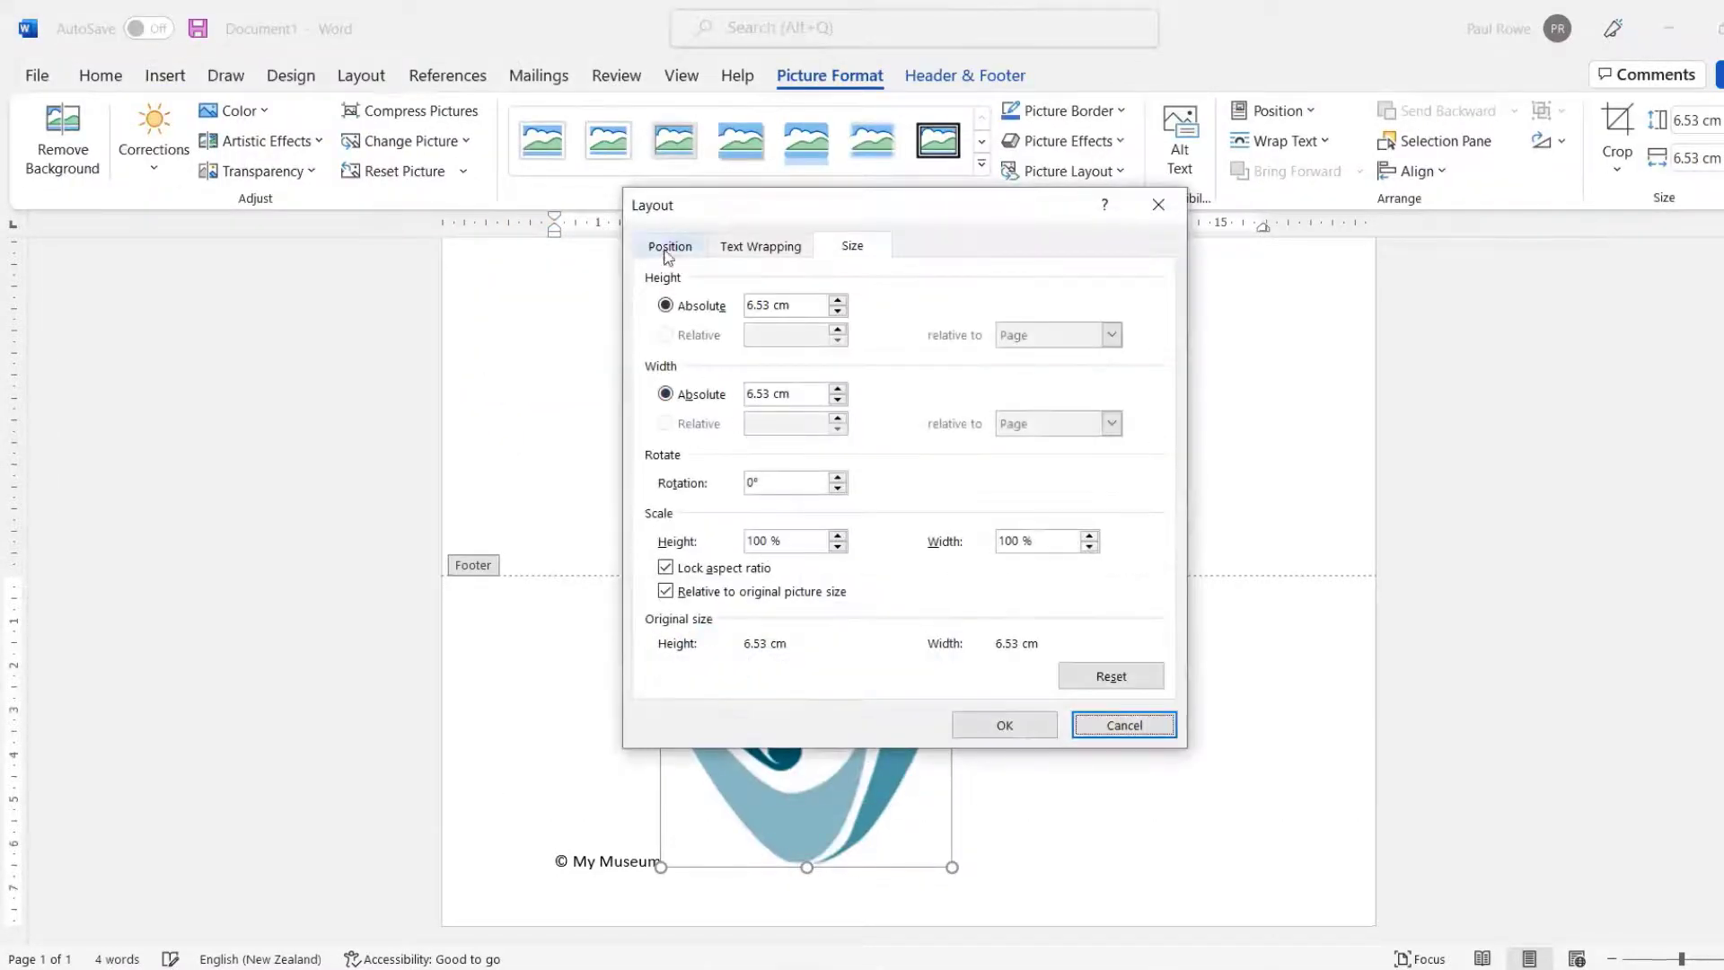
click(751, 251)
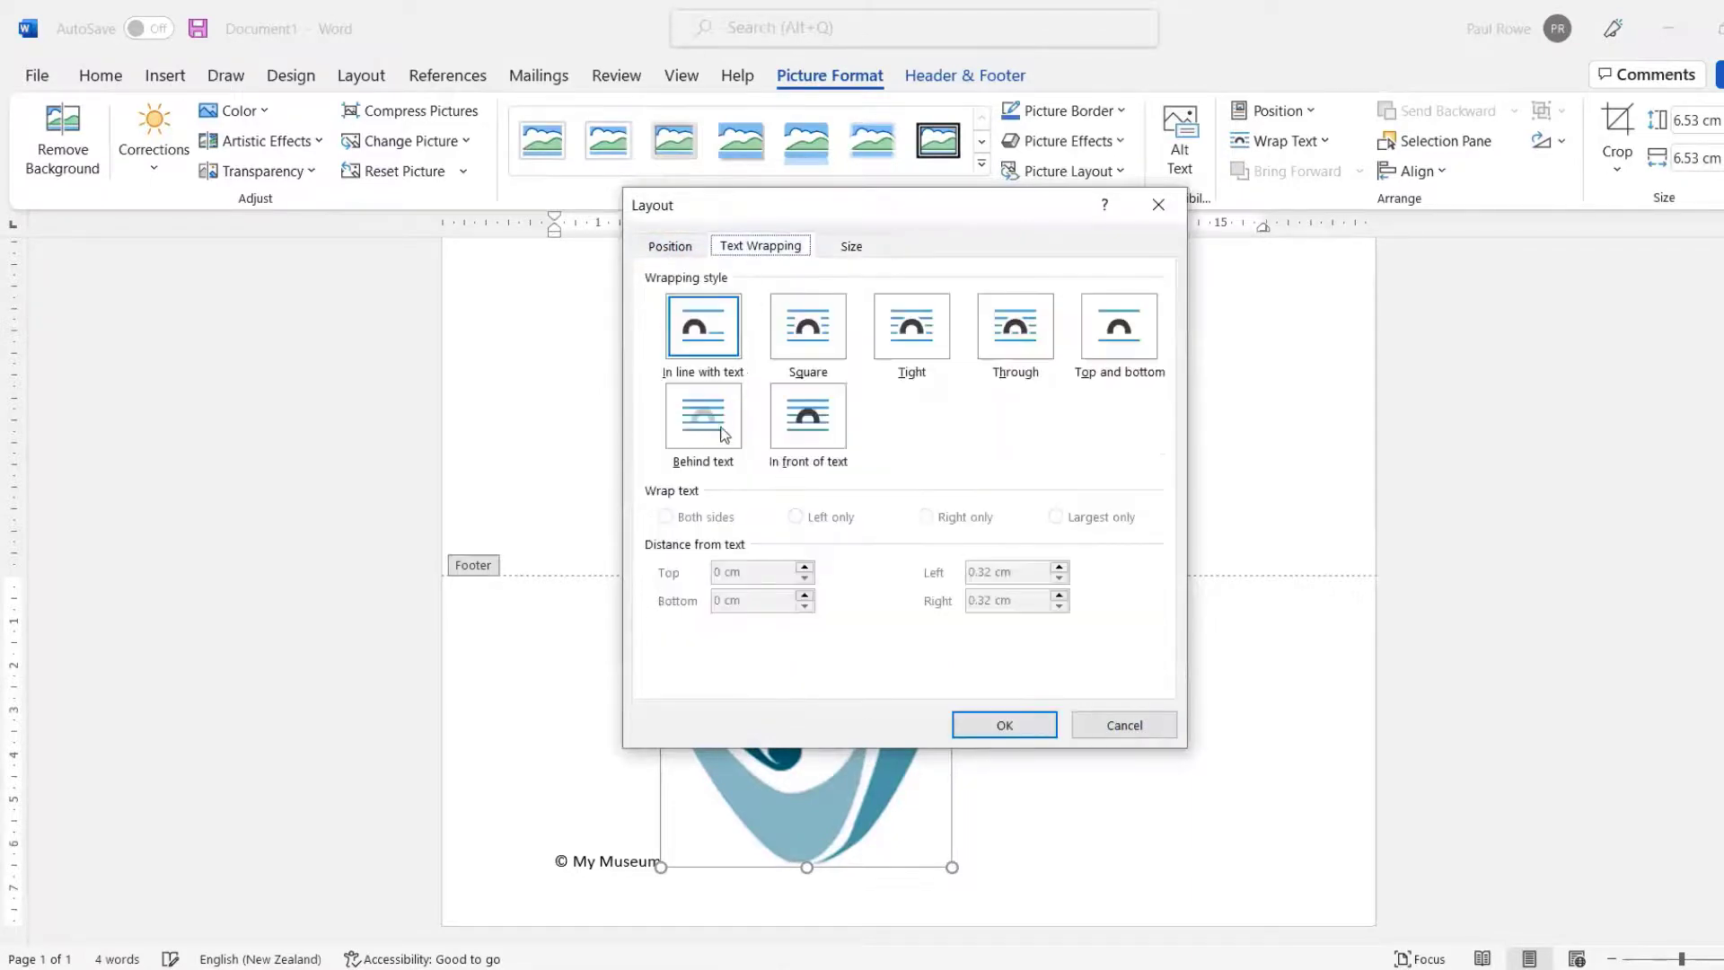
click(723, 429)
click(957, 729)
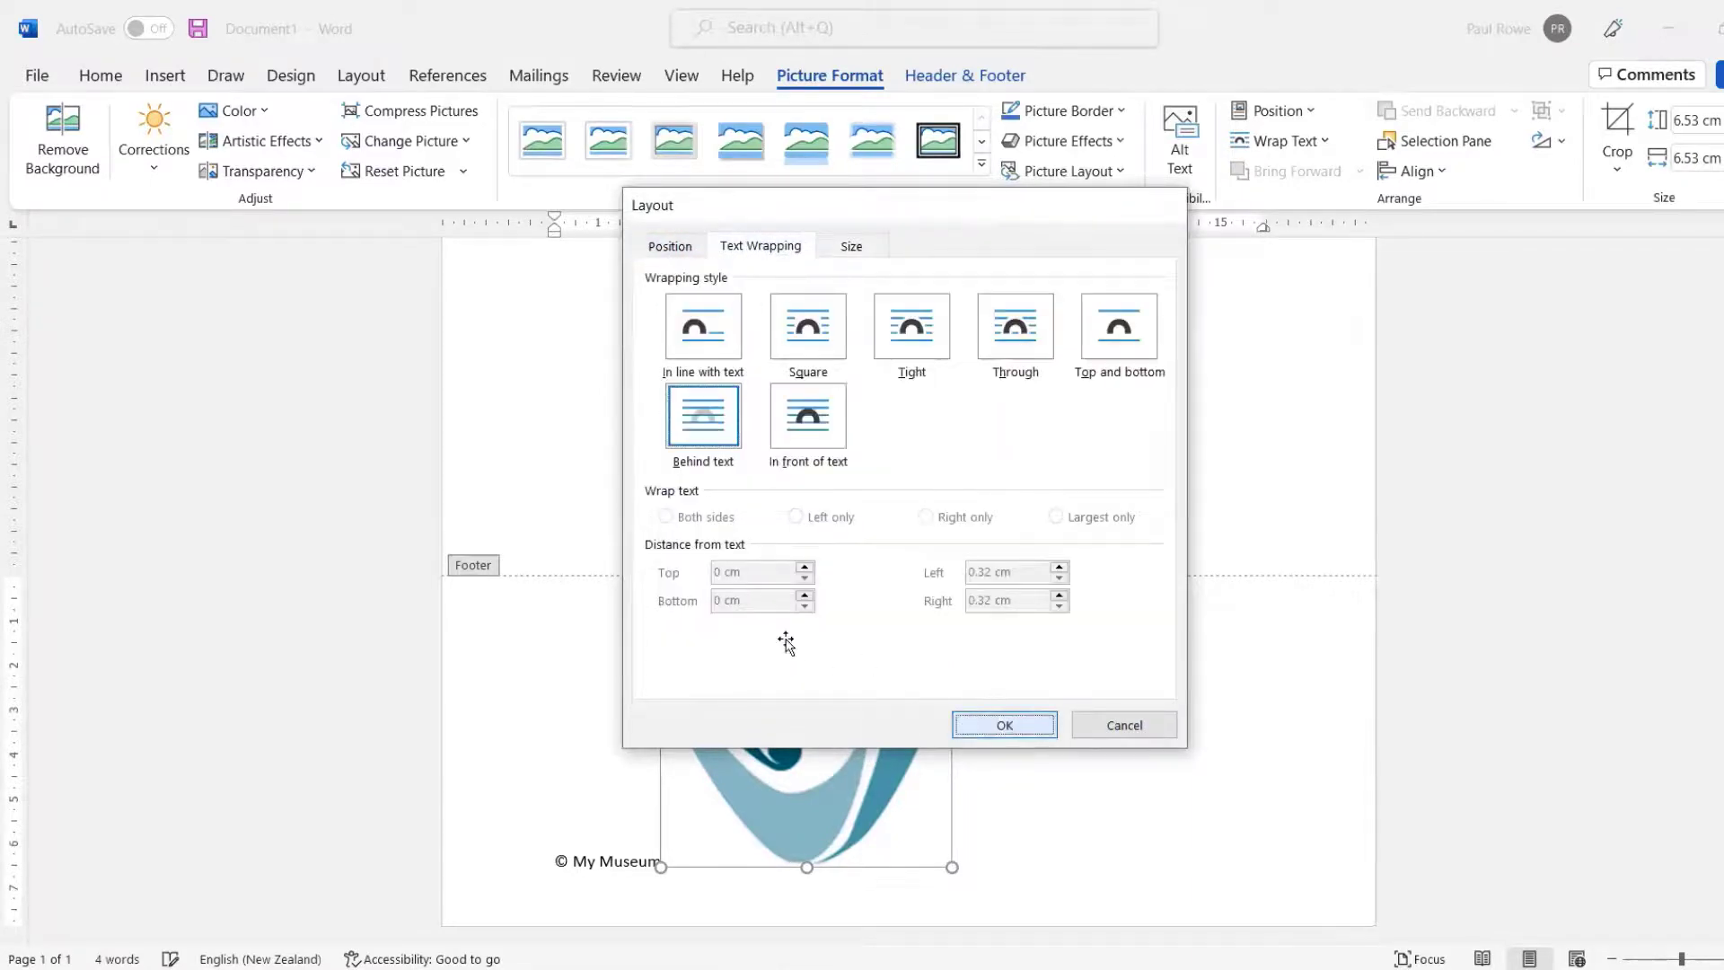
drag(662, 578, 1303, 884)
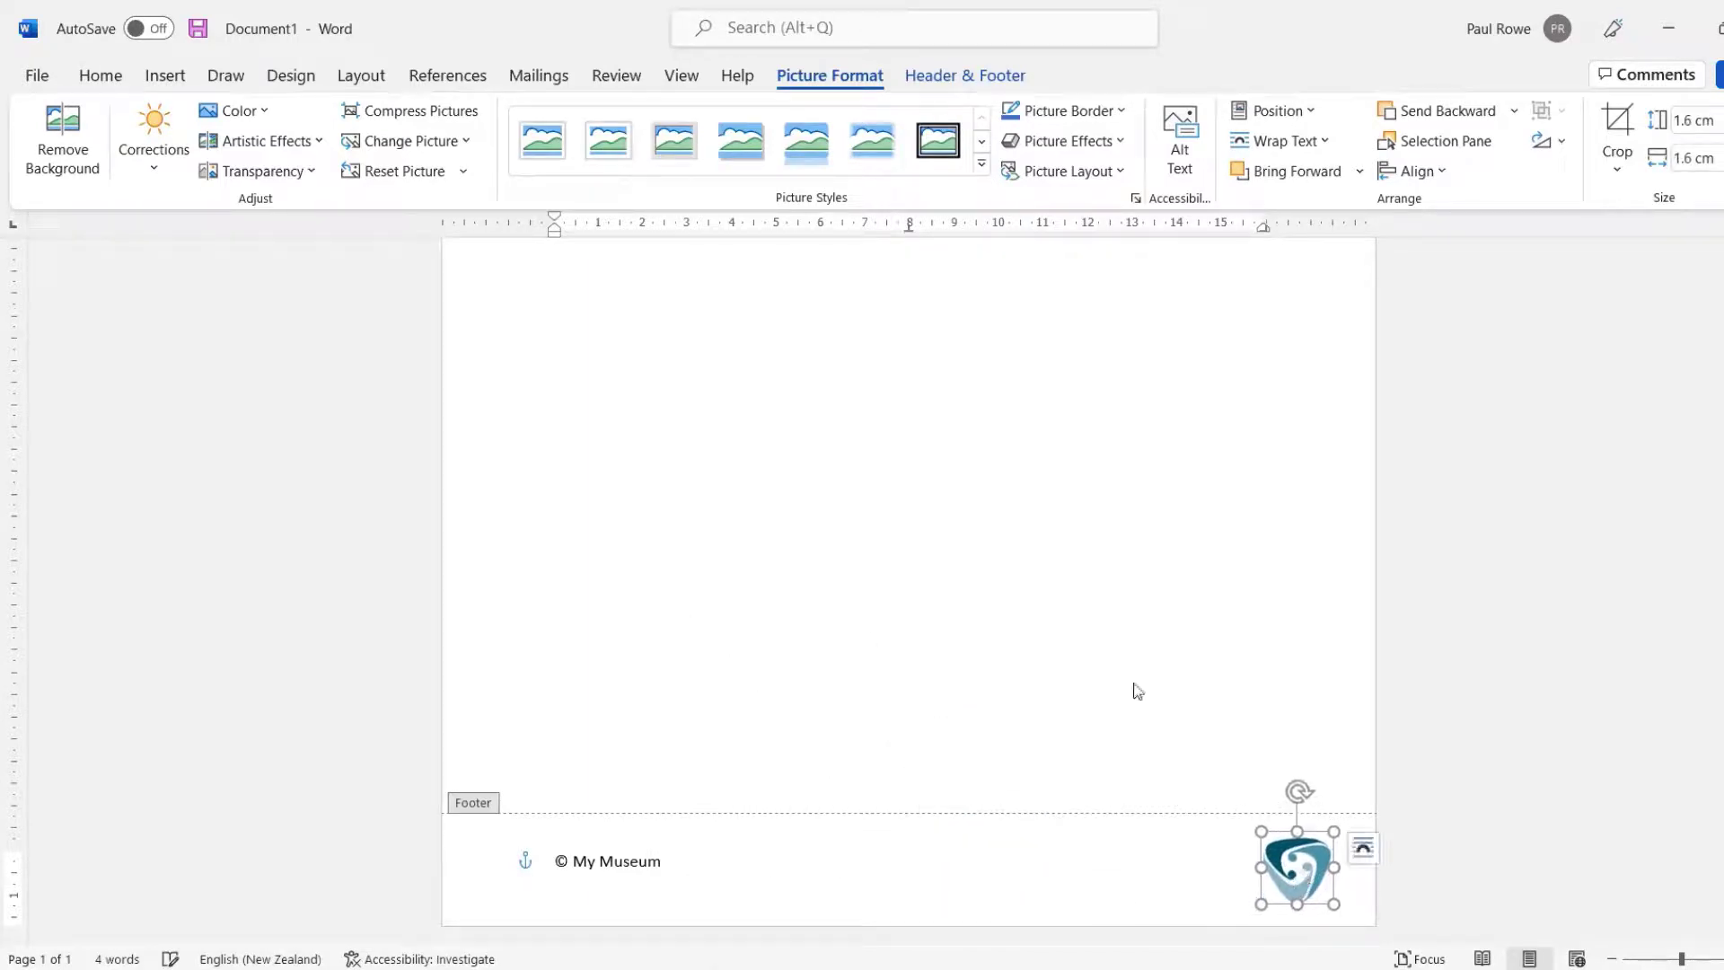
double_click(1088, 645)
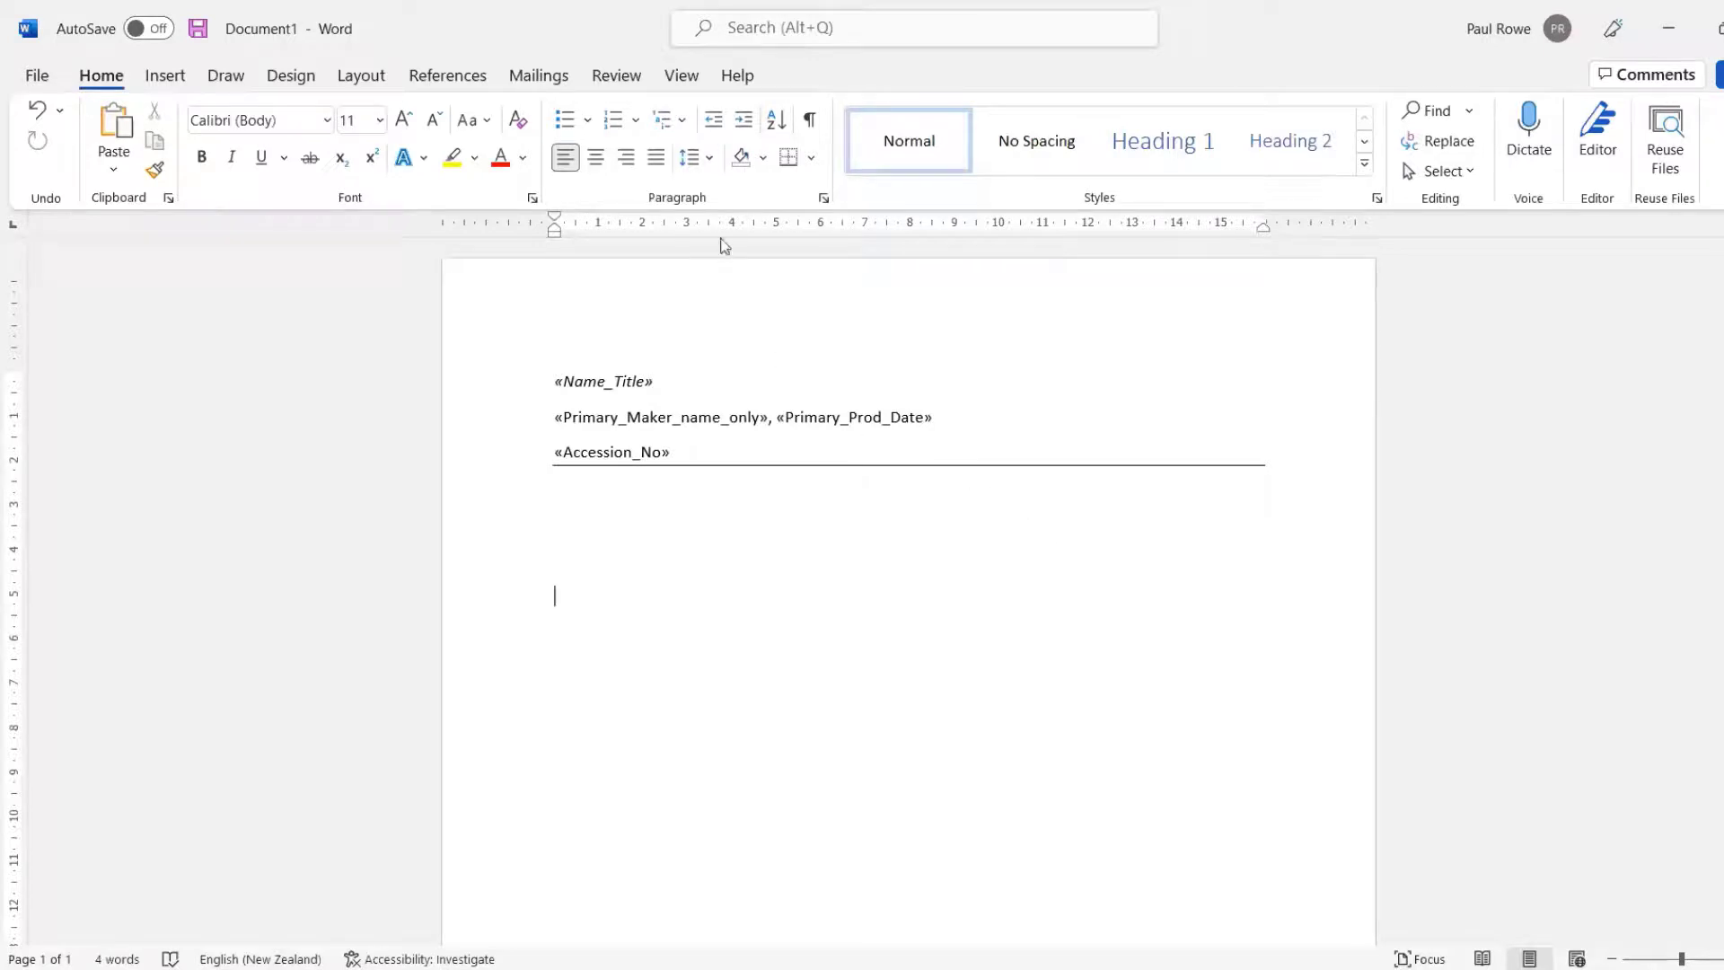
- Run the VSL_Produce_report macro to build the Catalog1 labels for the Crown Lynn records
click(681, 75)
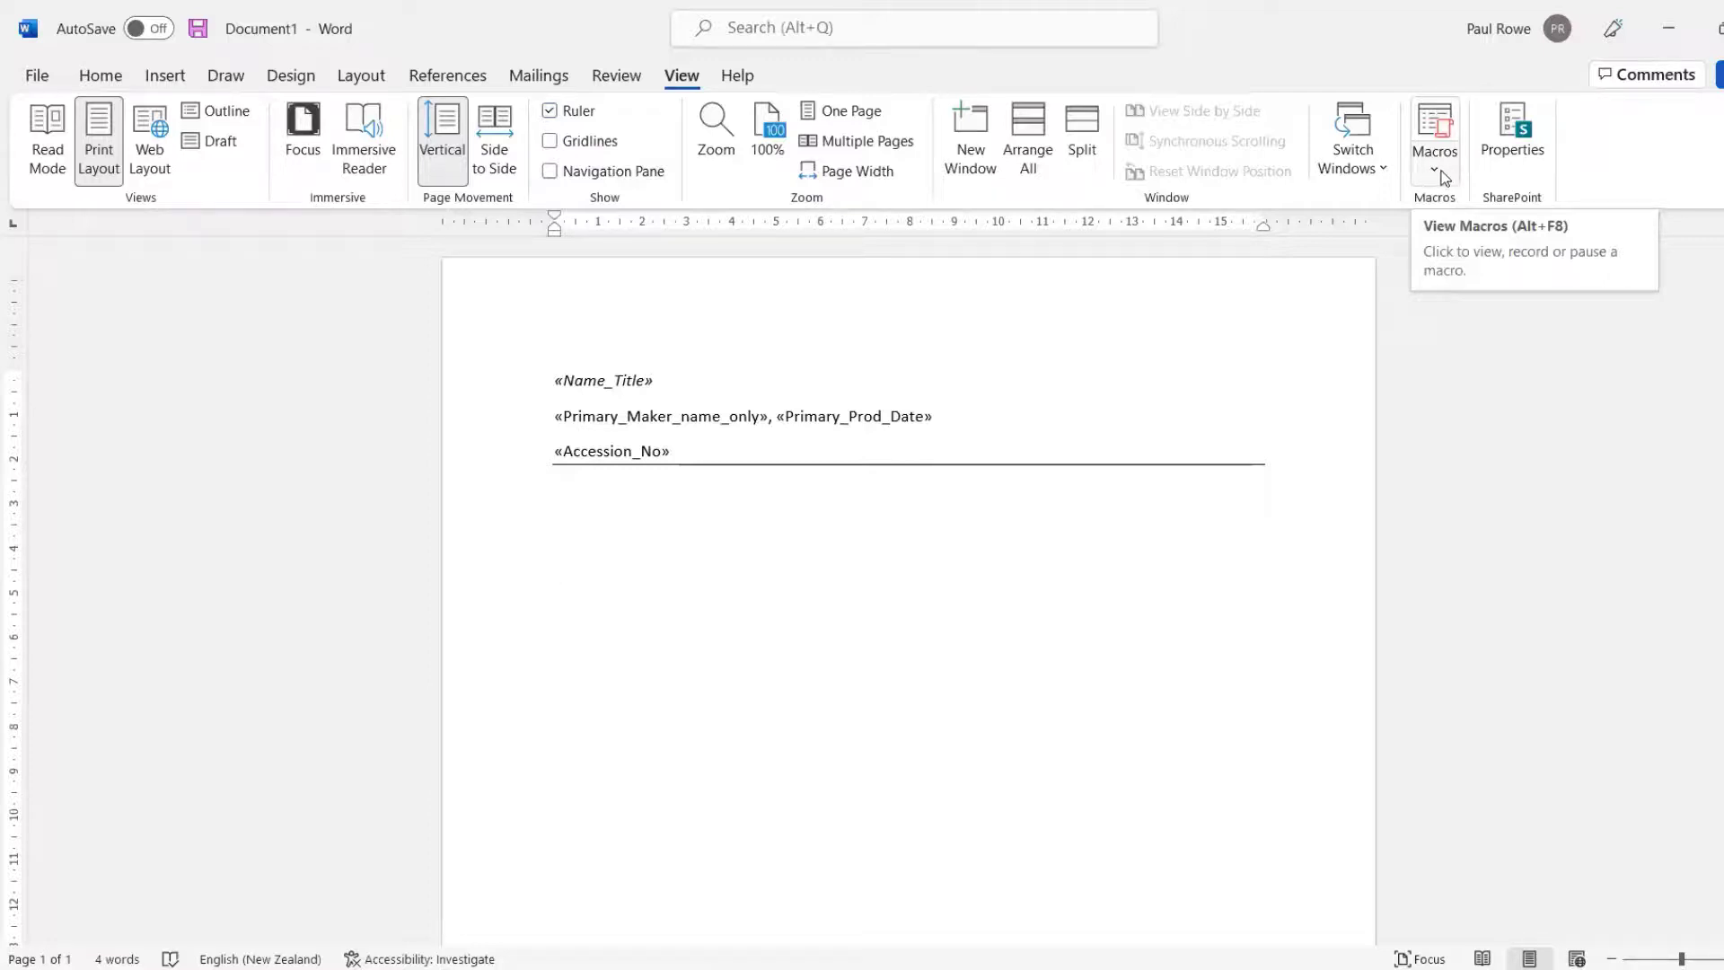
click(1442, 177)
click(1467, 200)
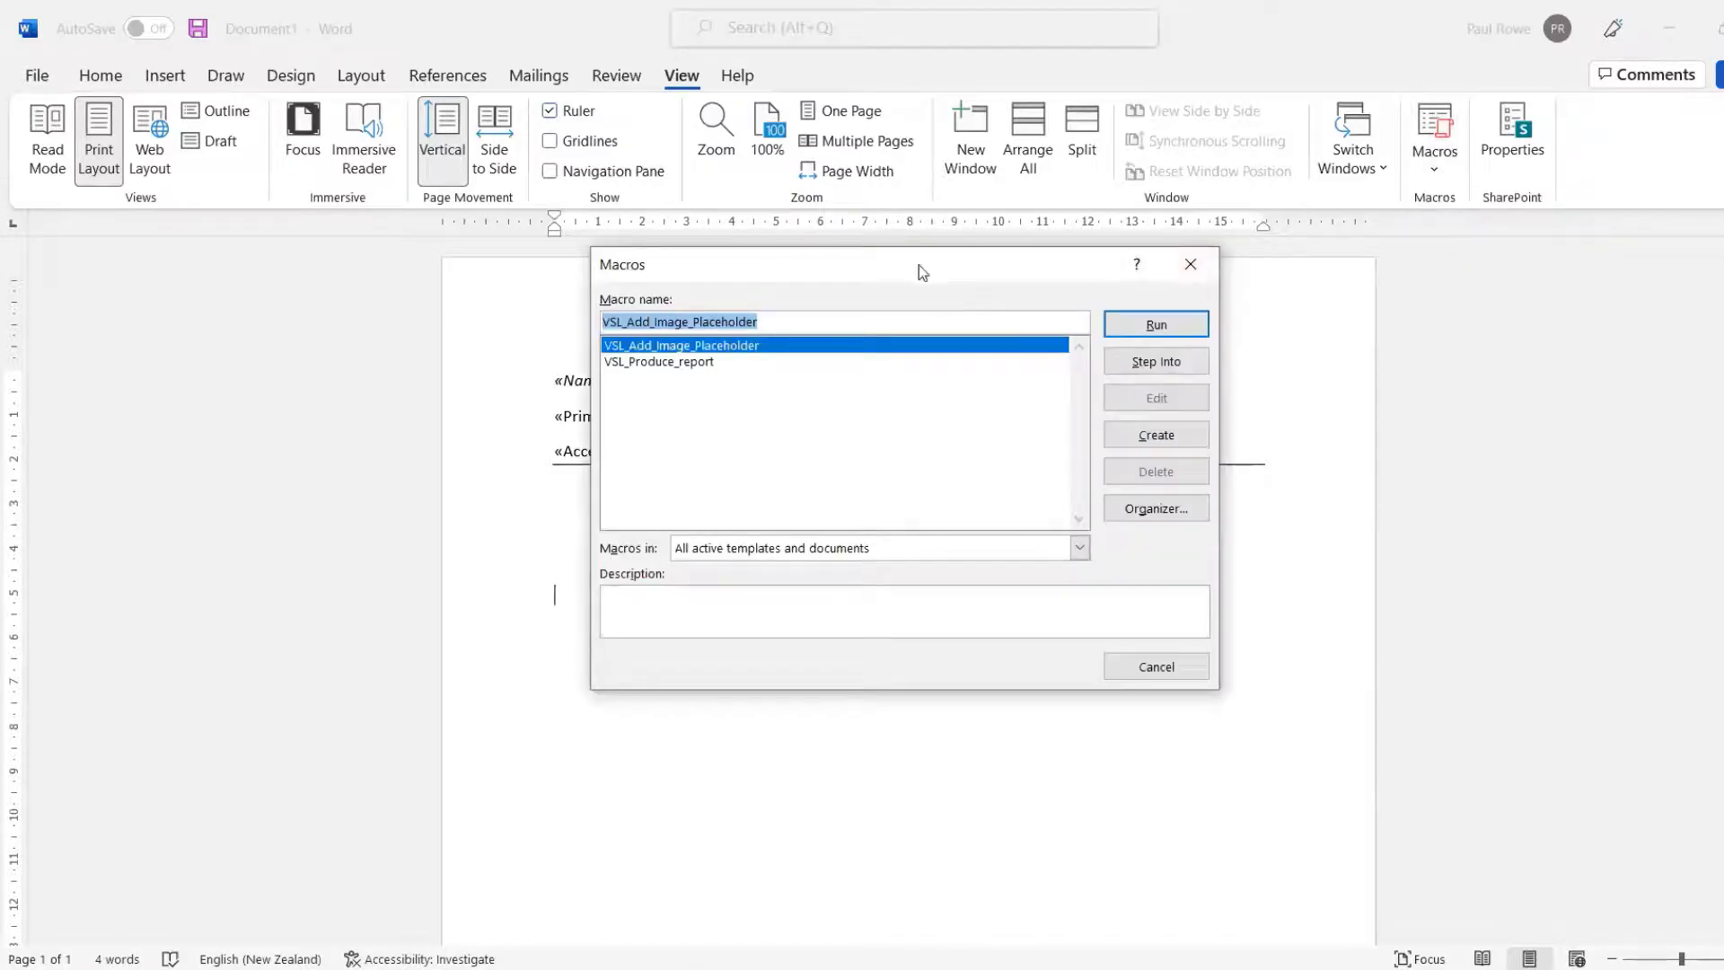
drag(923, 259, 962, 218)
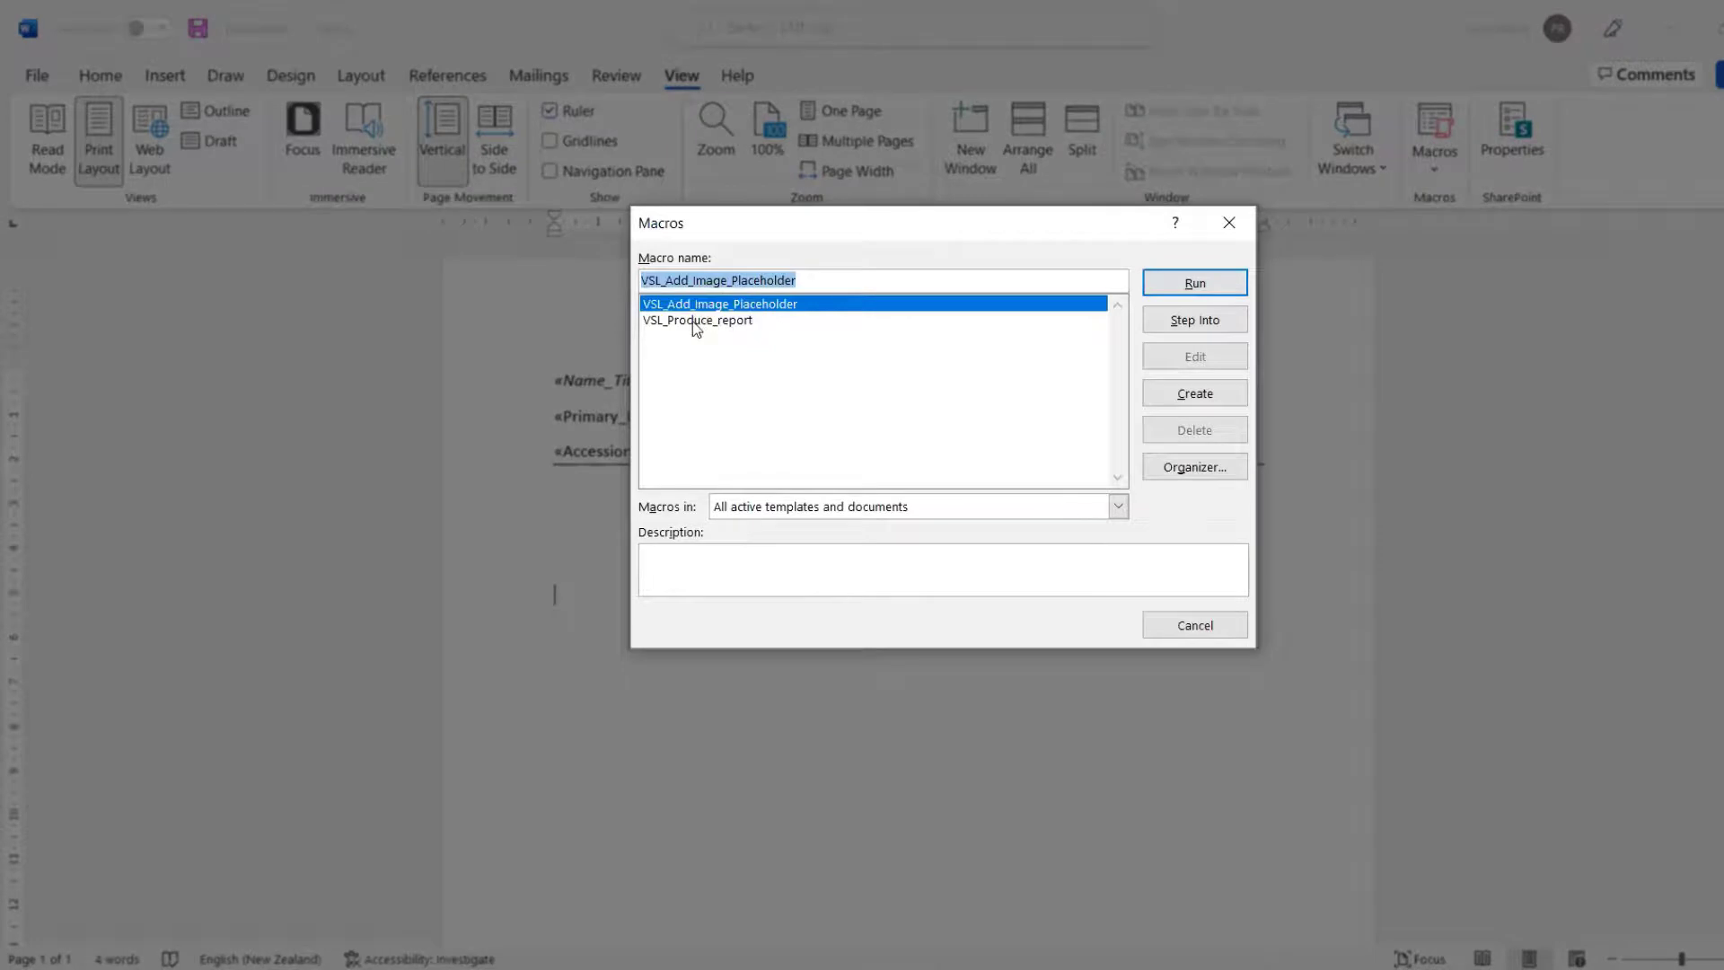
click(659, 323)
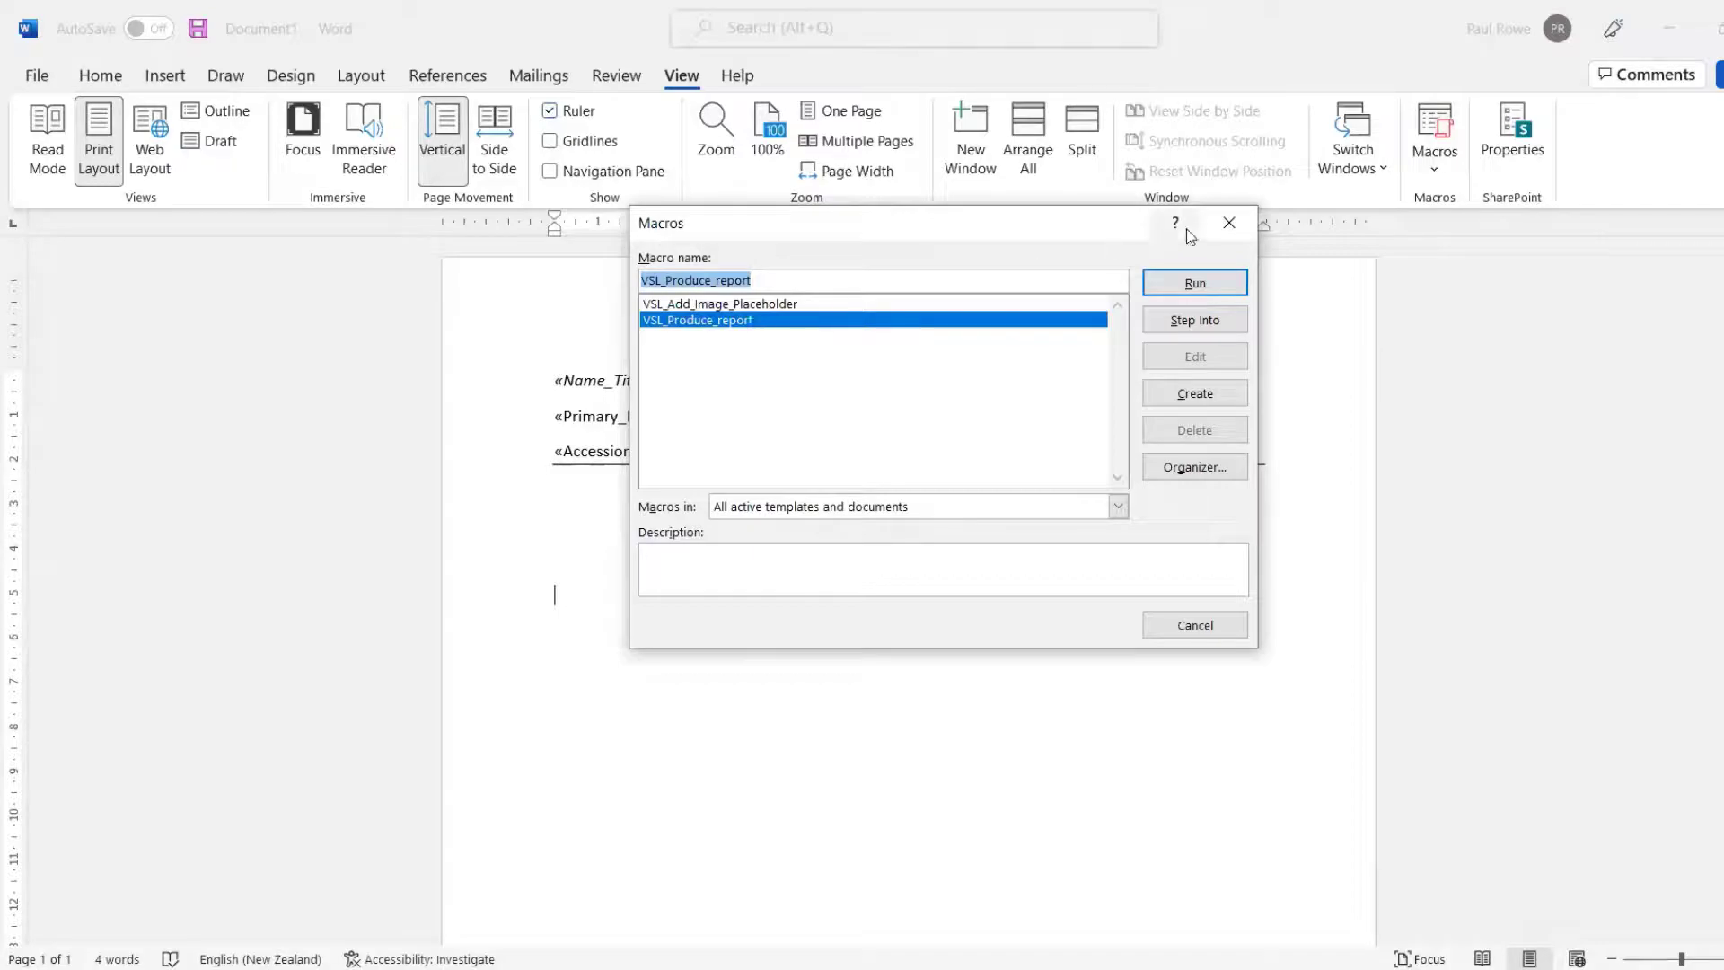
click(1195, 283)
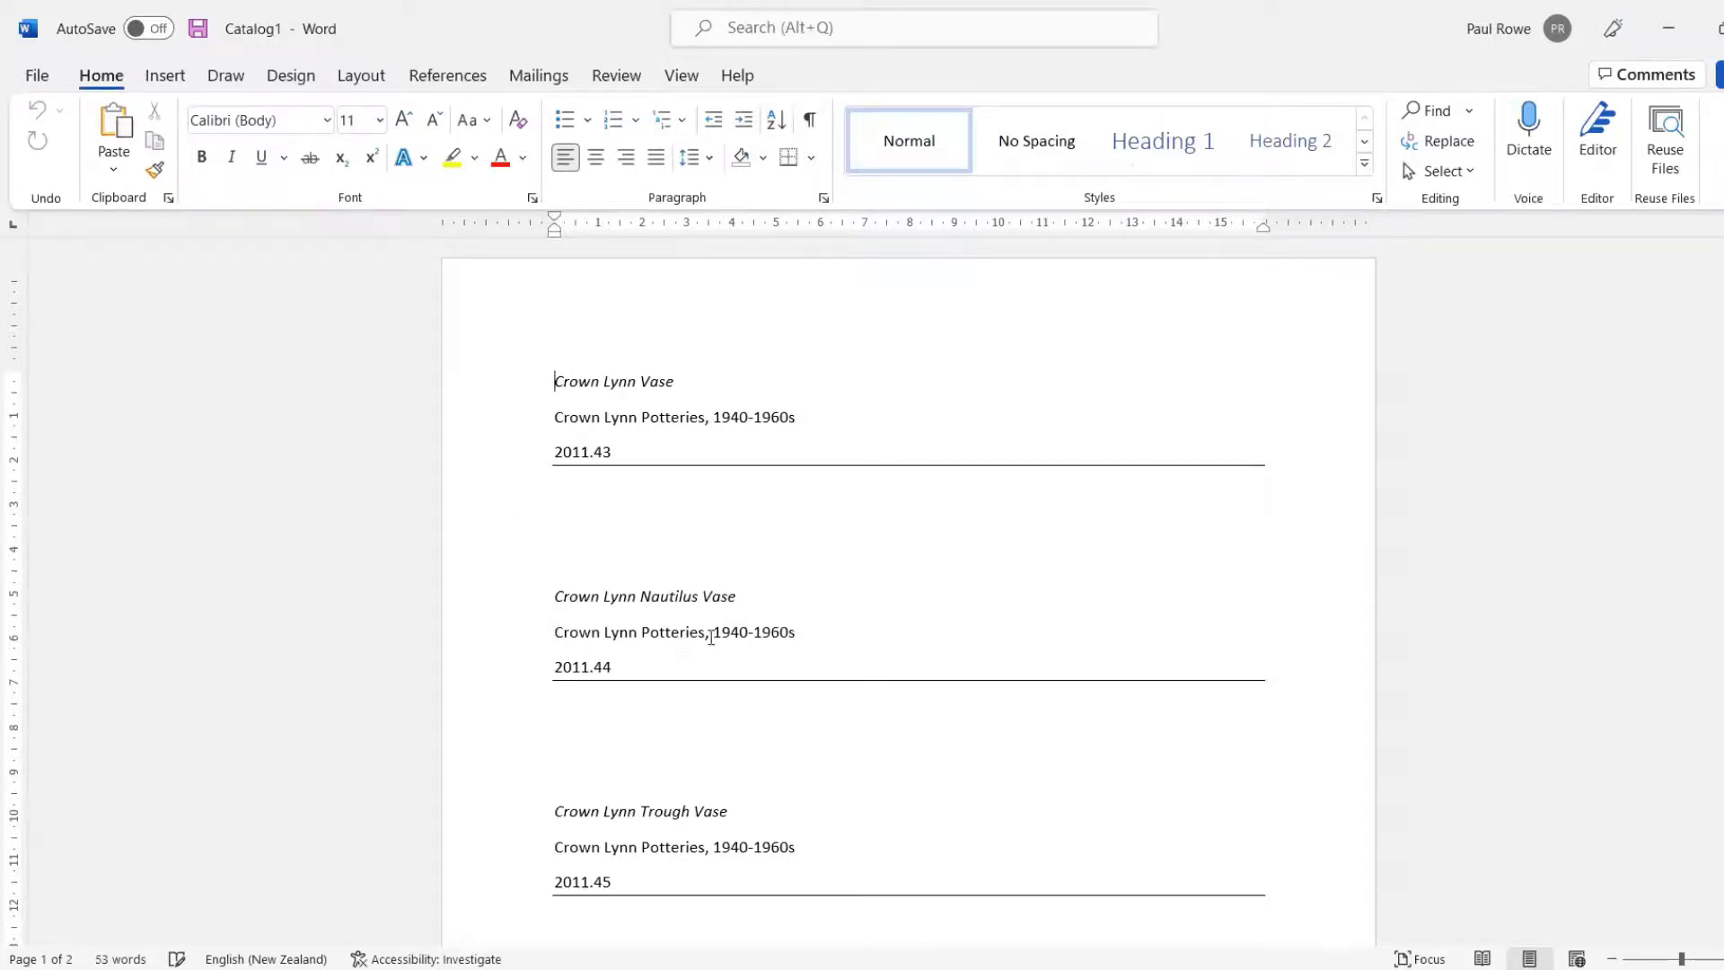
- Scroll through Catalog1 to check its footers, then close it to return to the template
scroll(788, 699, down, 8)
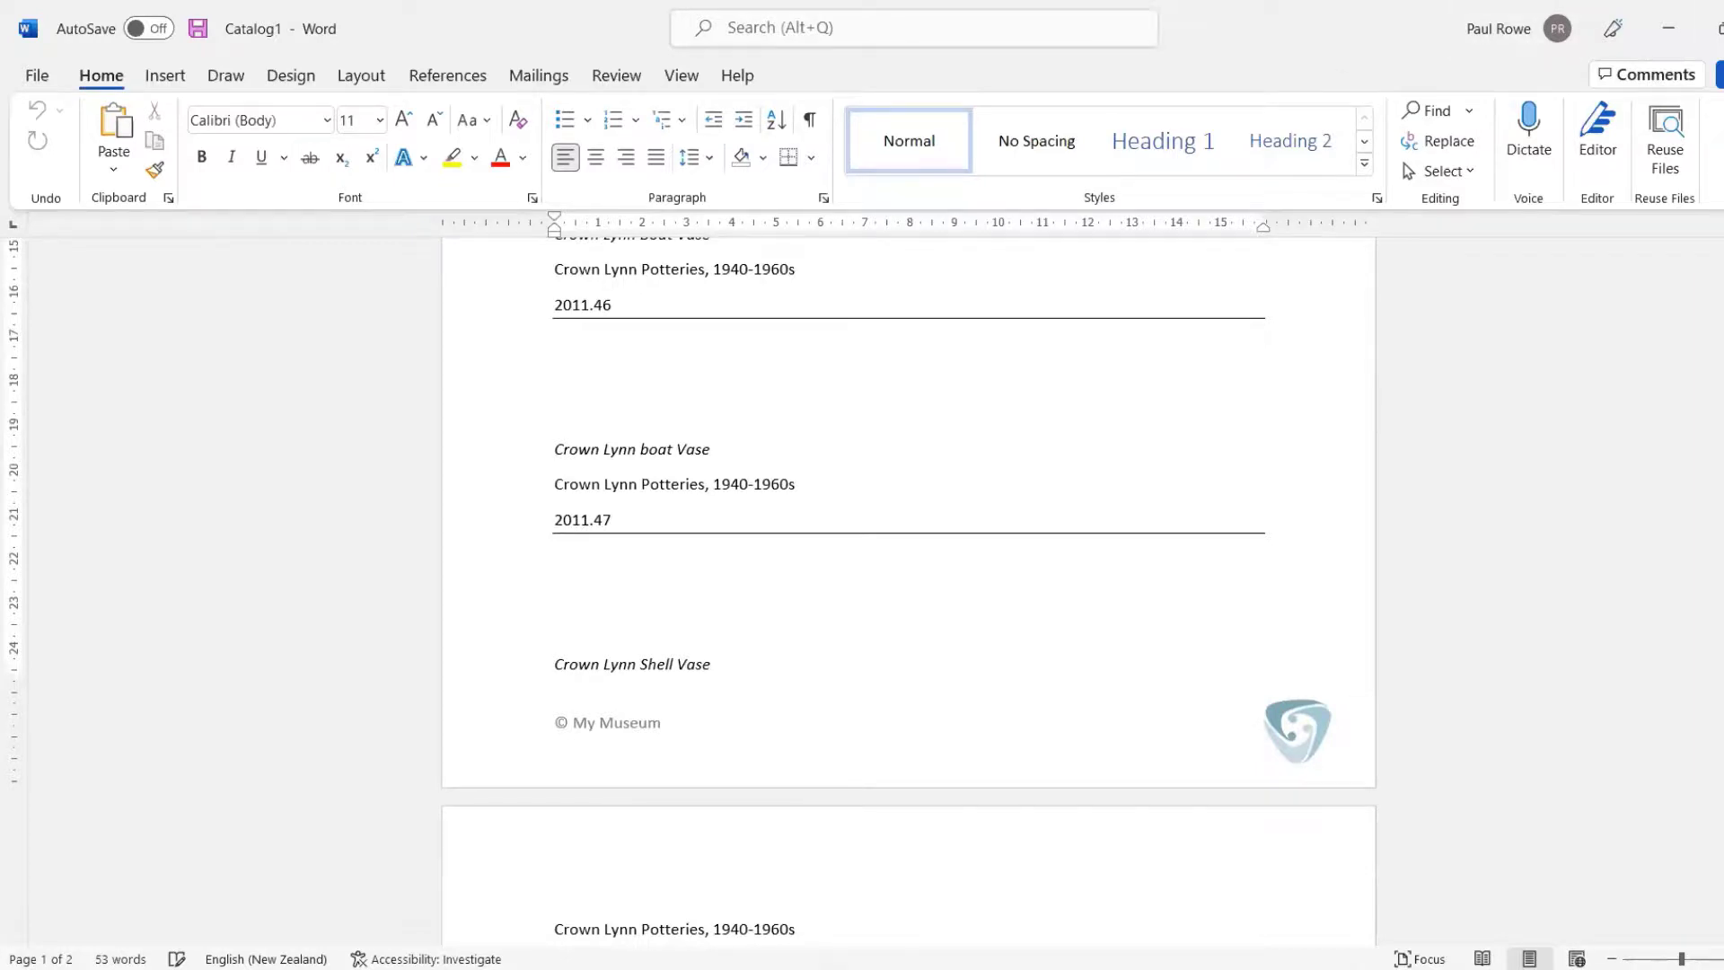
key(ctrl+w)
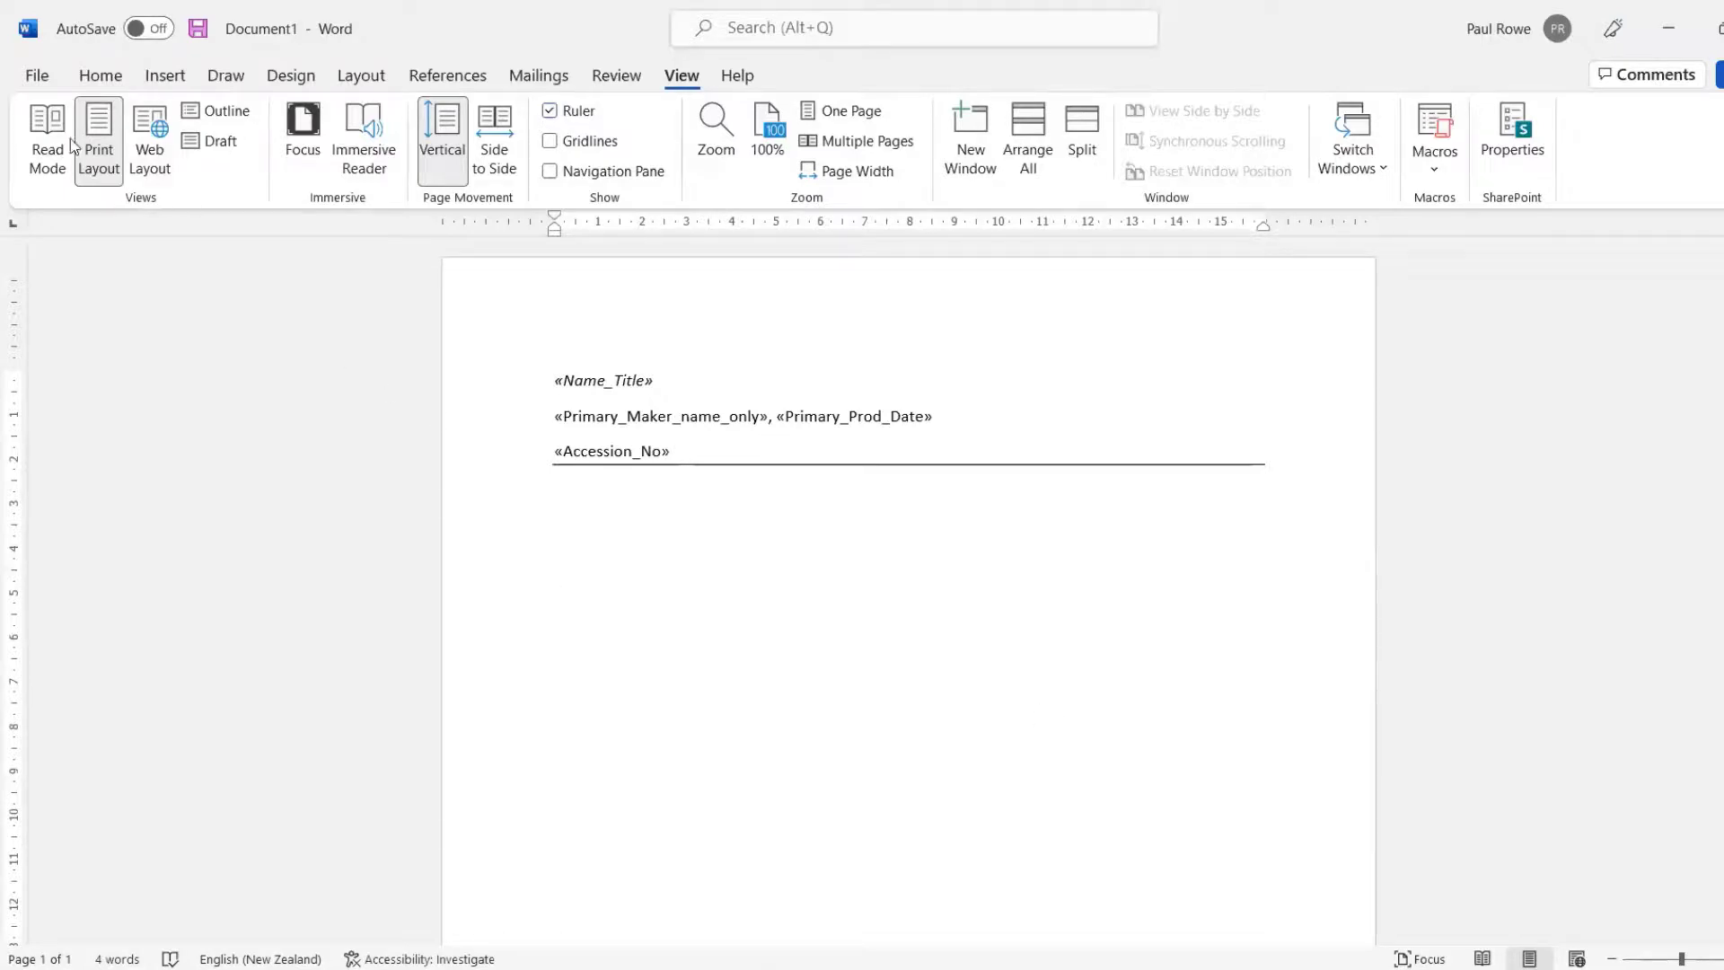
- Save the label layout as a Word Macro-Enabled Template (*.dotm) in the Documents folder
click(25, 83)
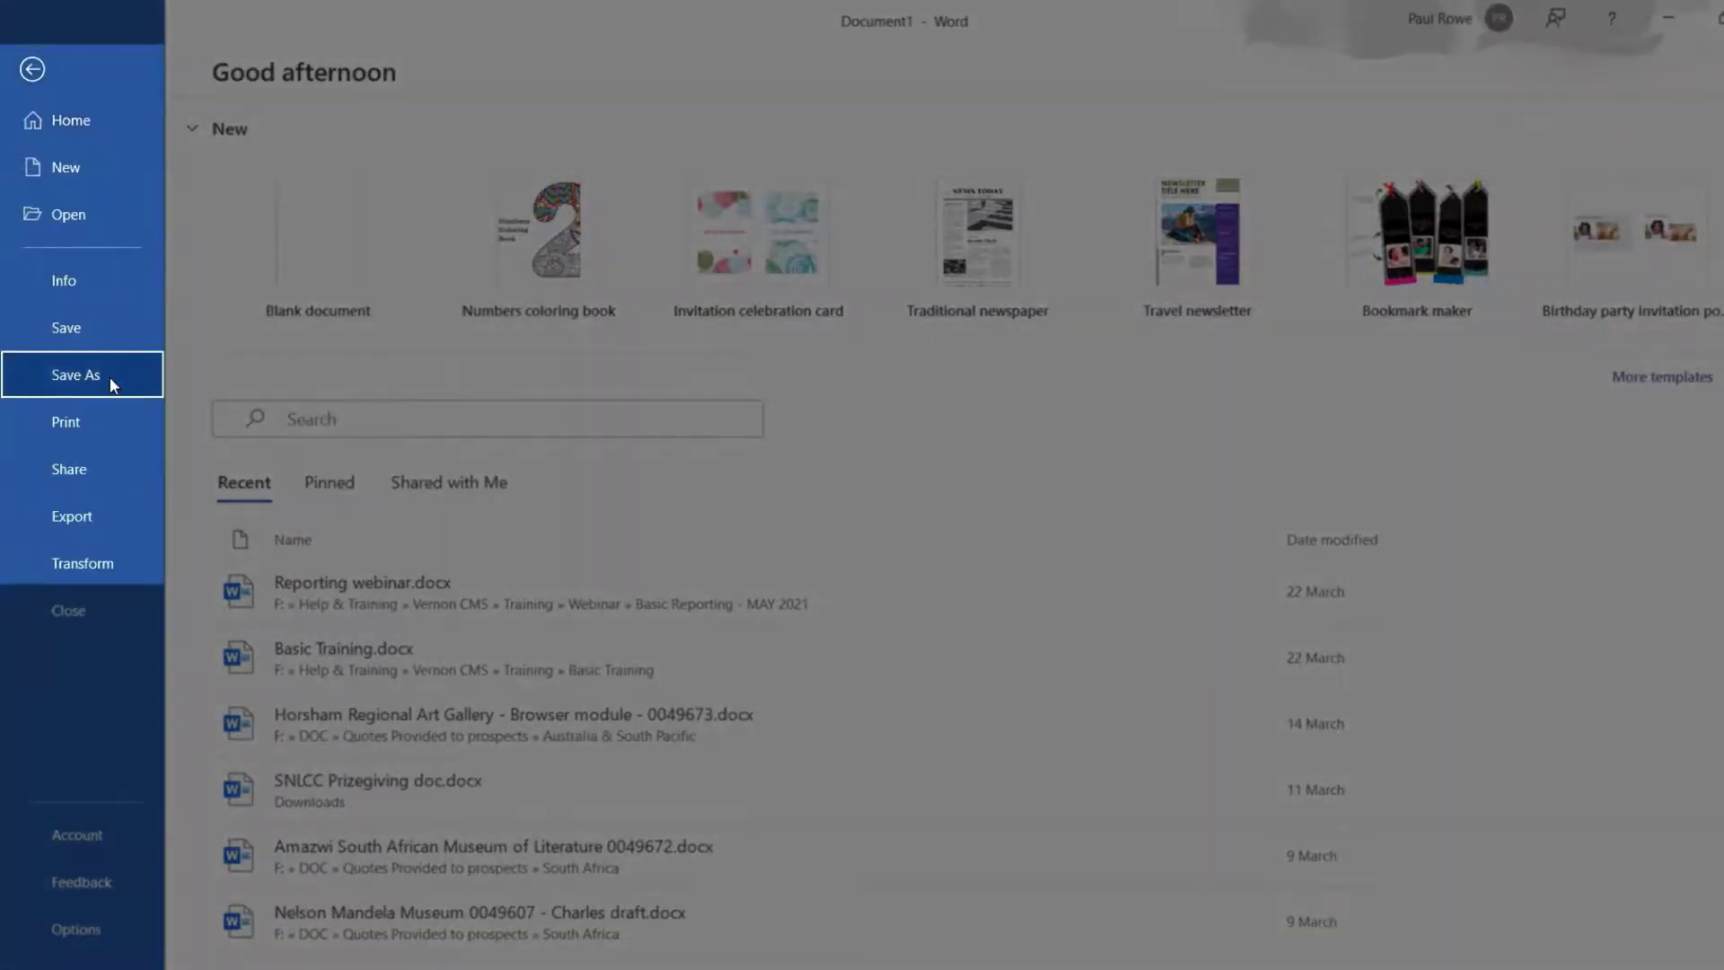
click(112, 385)
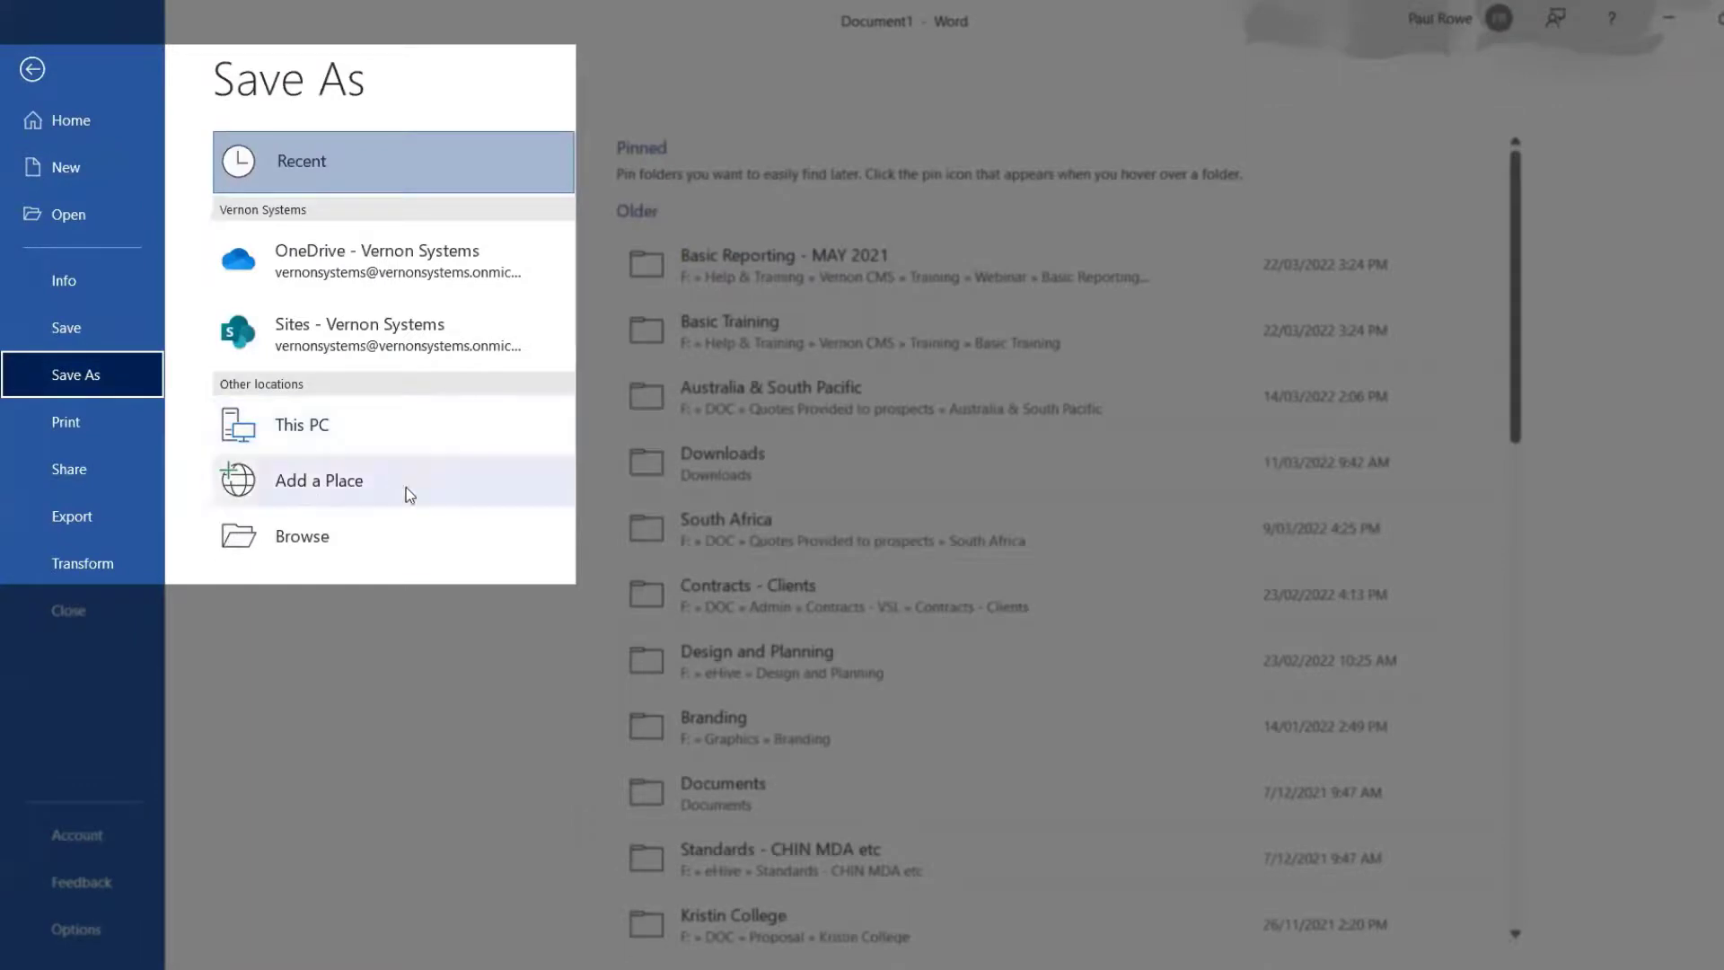
click(306, 539)
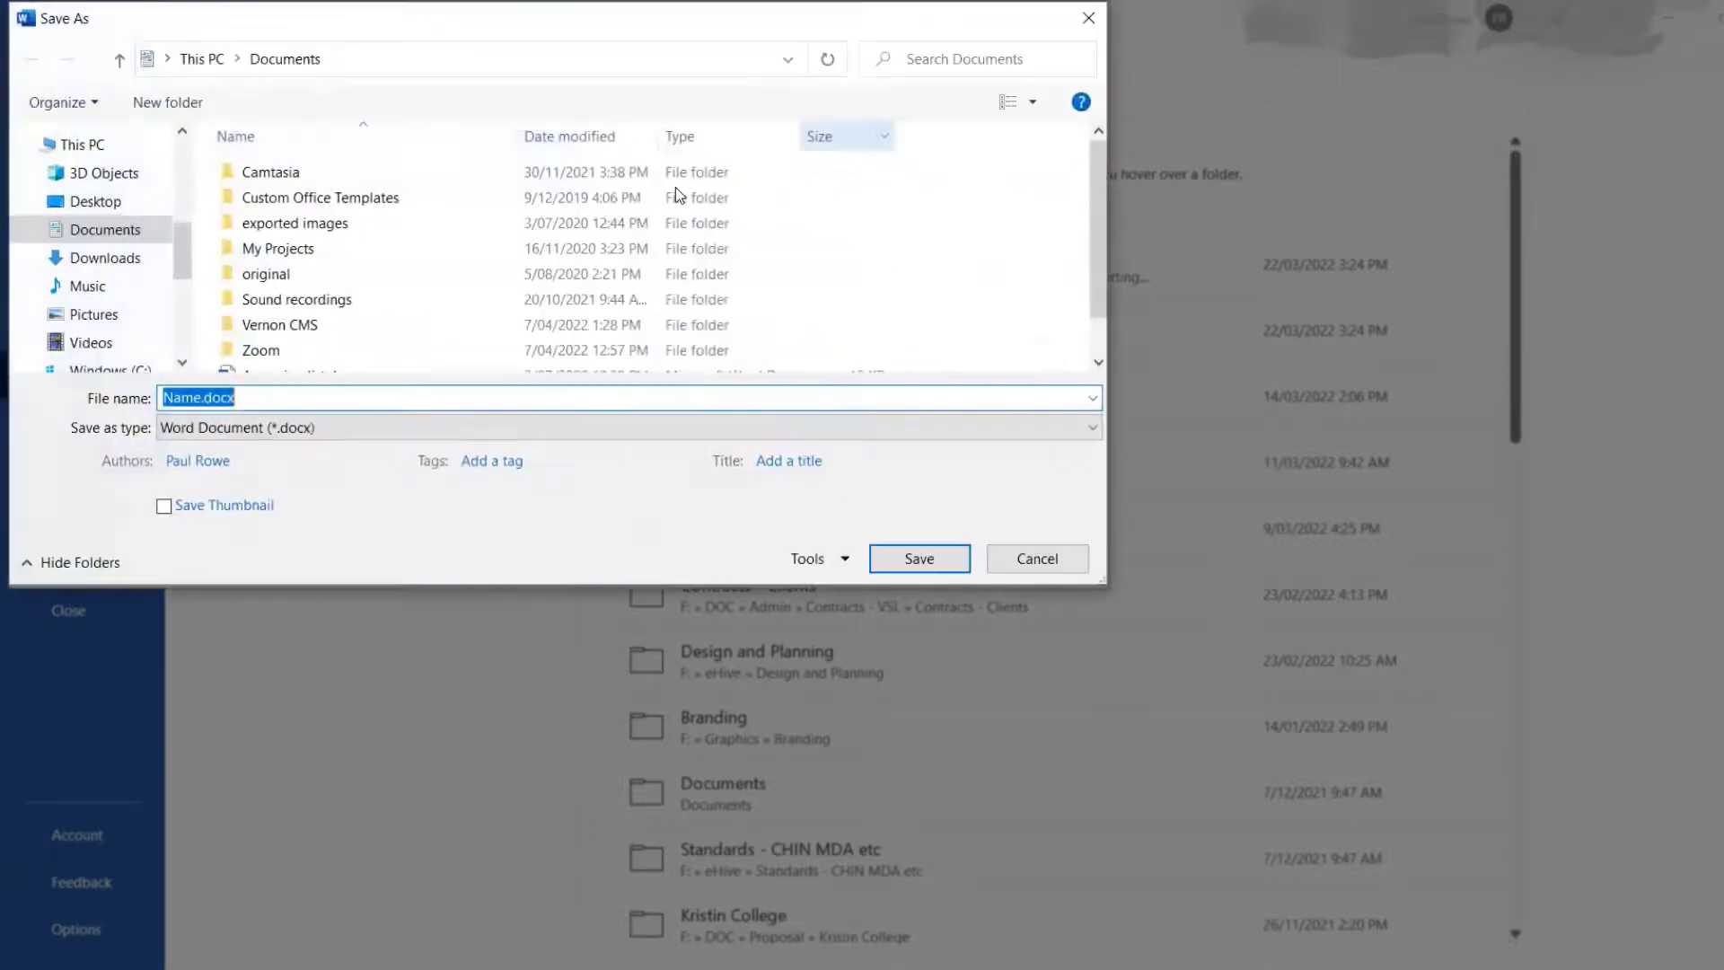
click(444, 428)
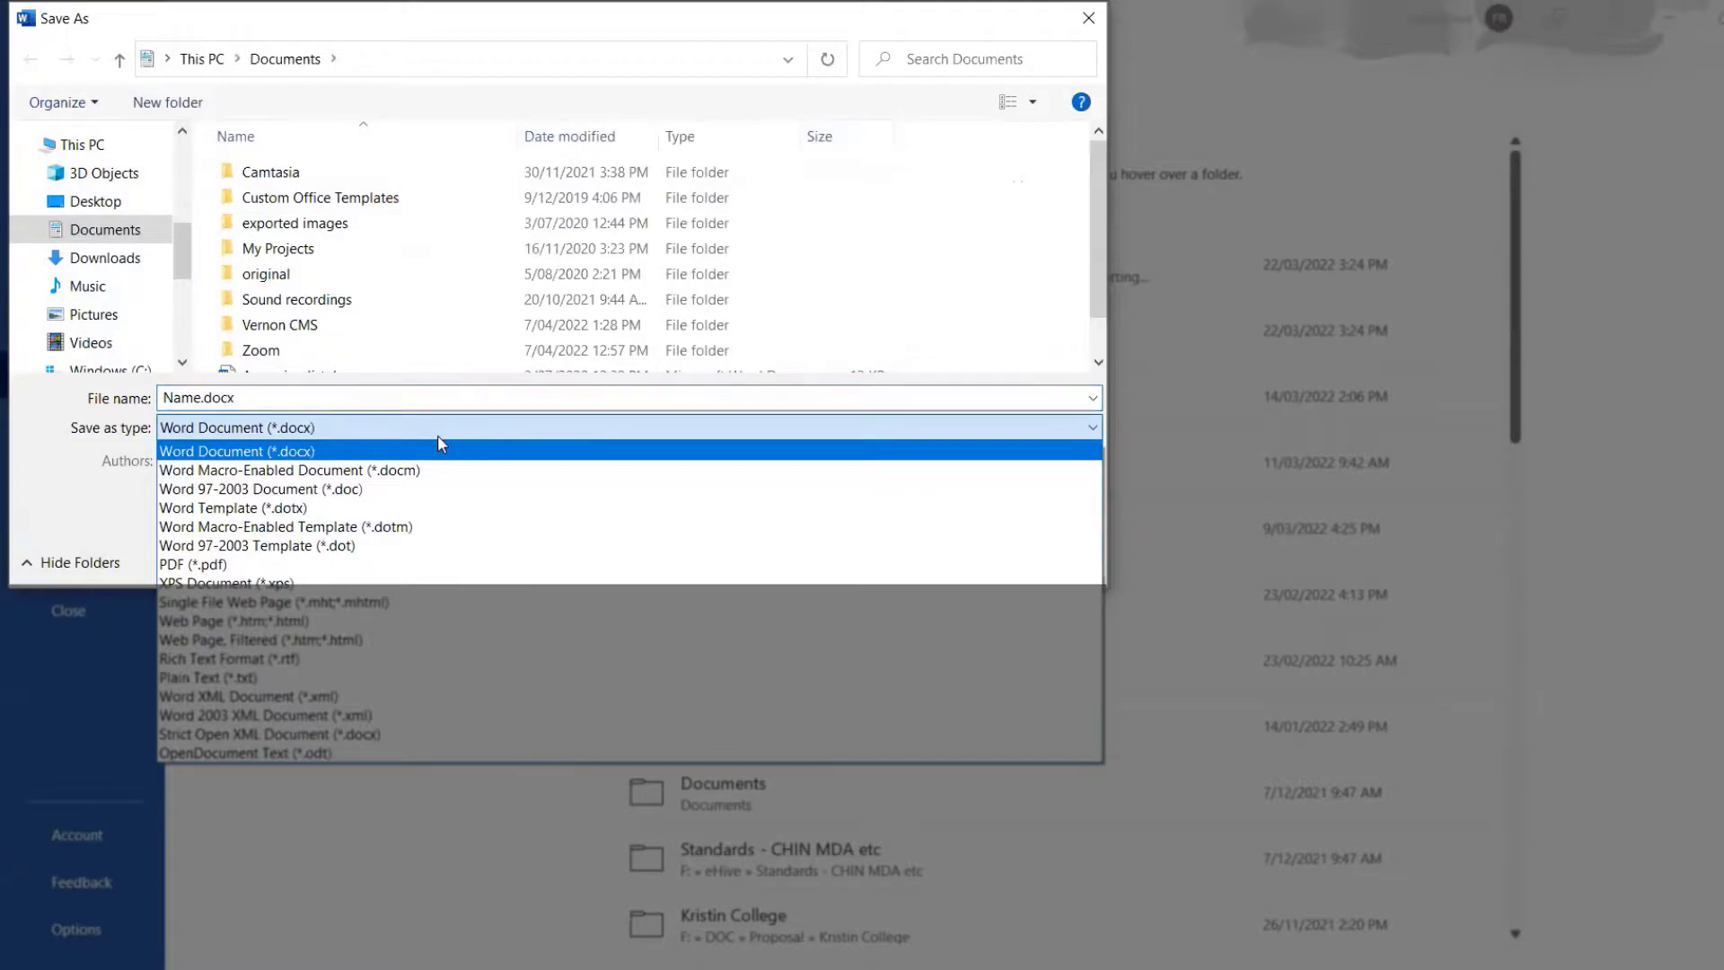
click(429, 533)
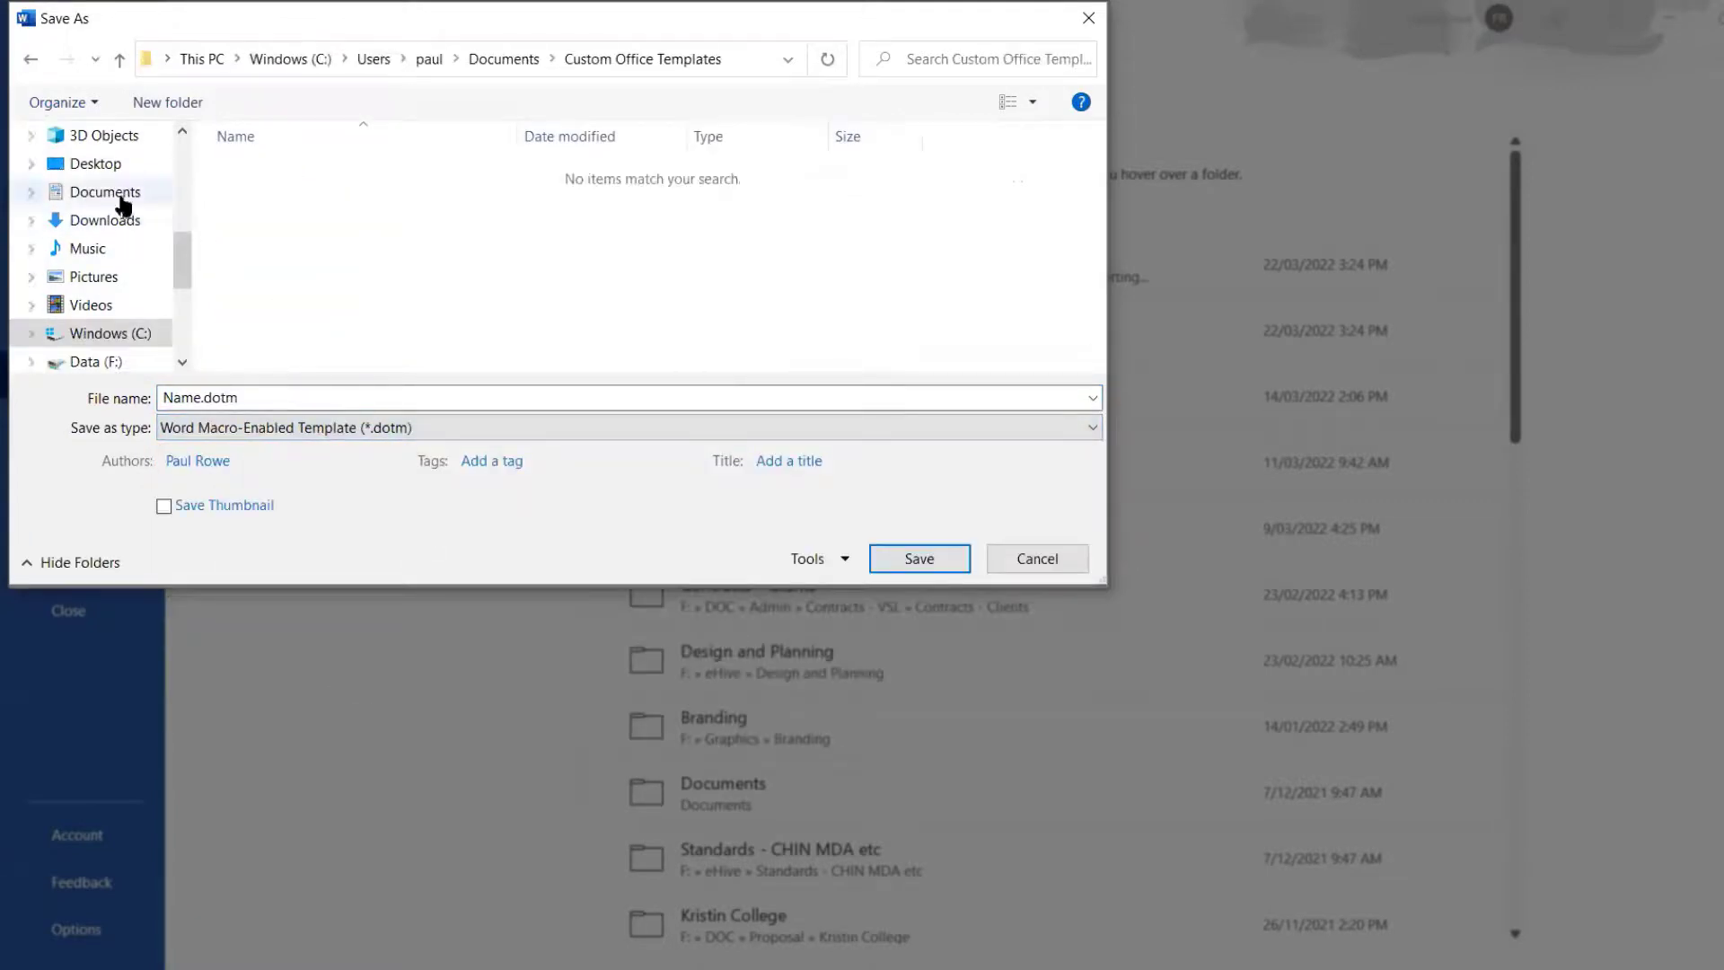
click(122, 198)
- Change the file name from 'Name' to 'Label' and save it as Label.dotm
click(197, 397)
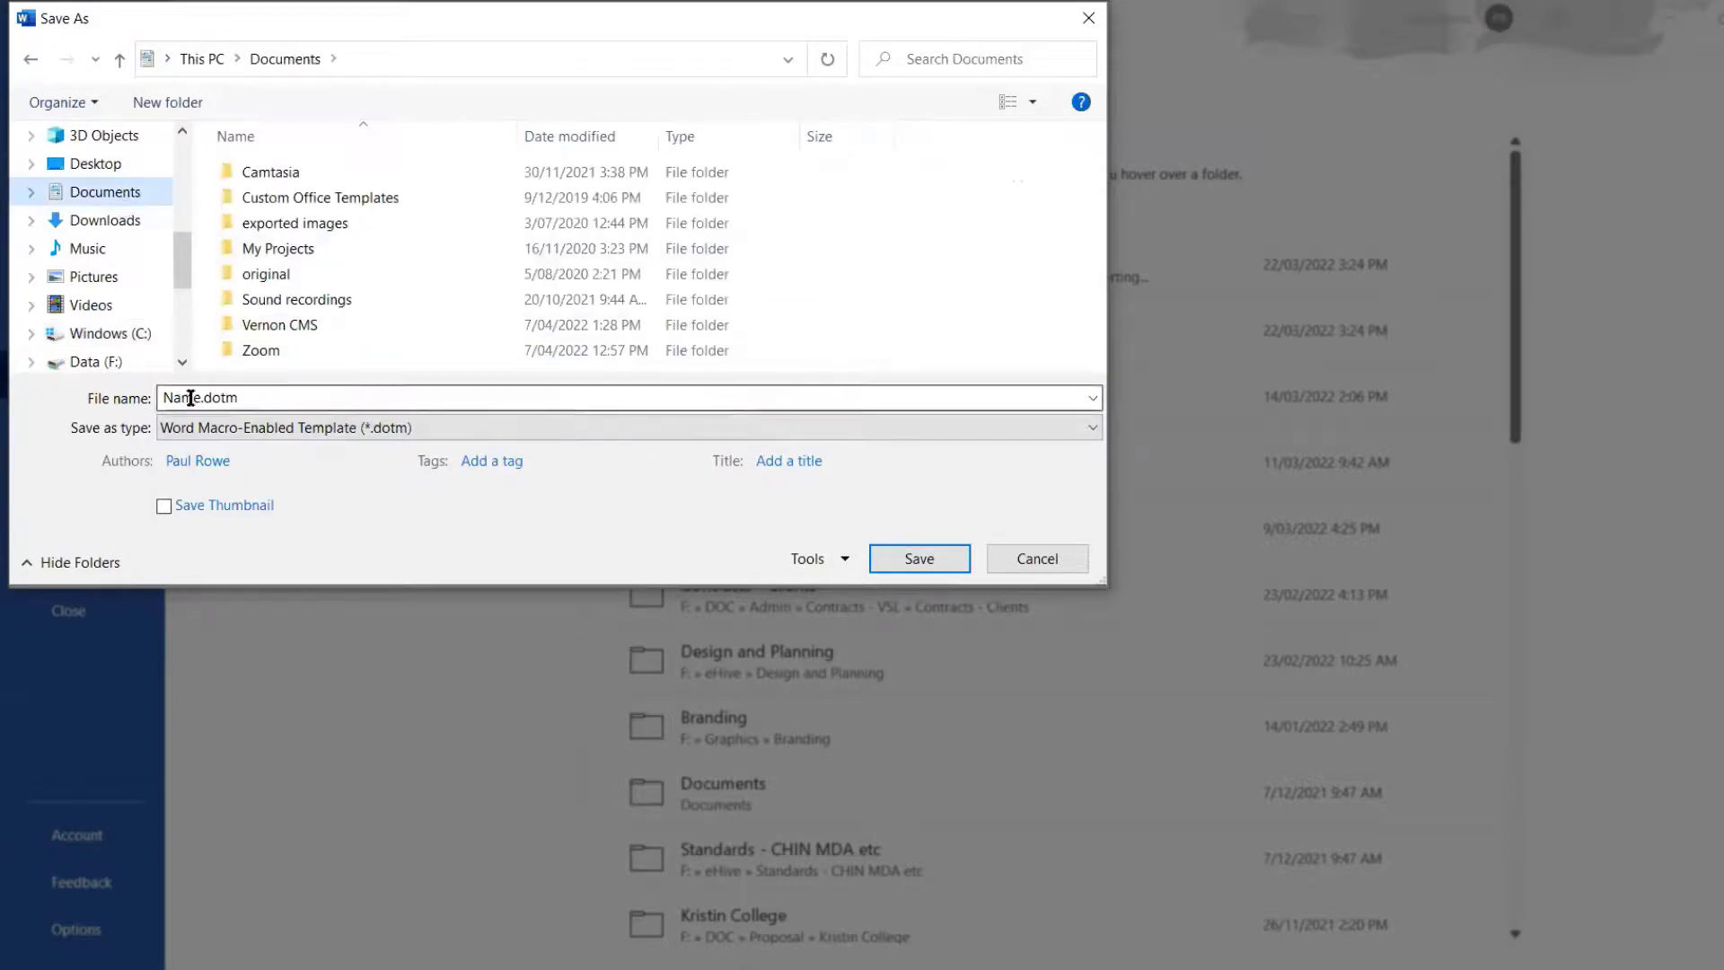
double_click(198, 398)
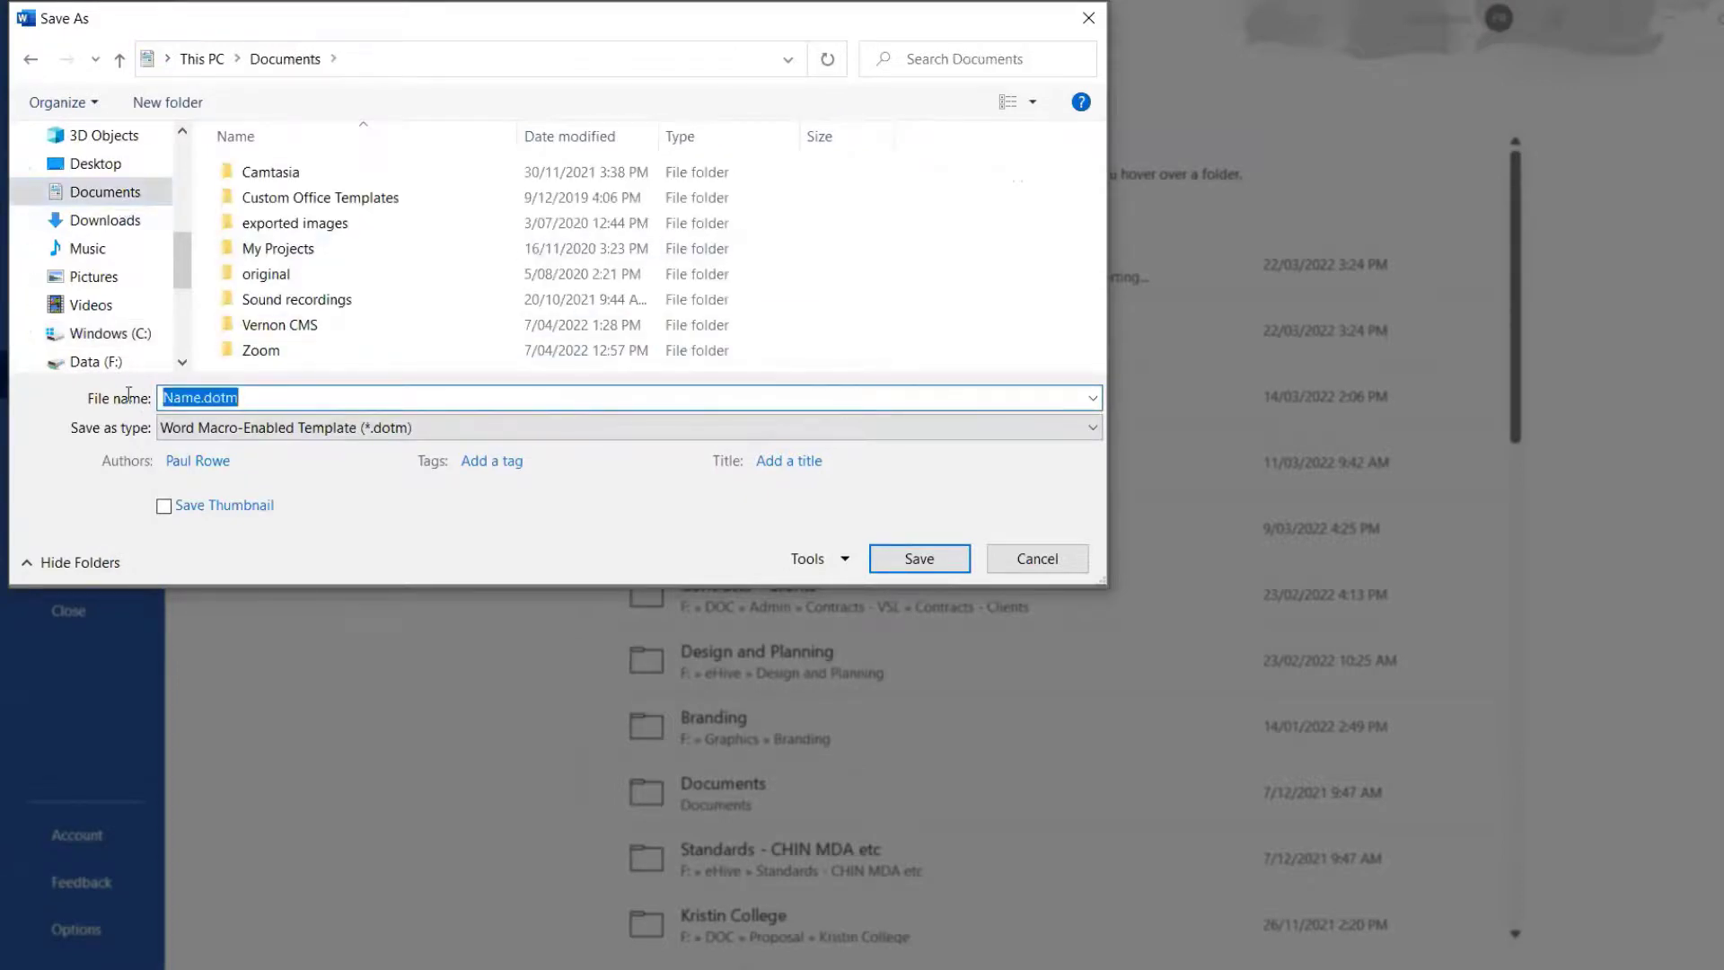
key(Home)
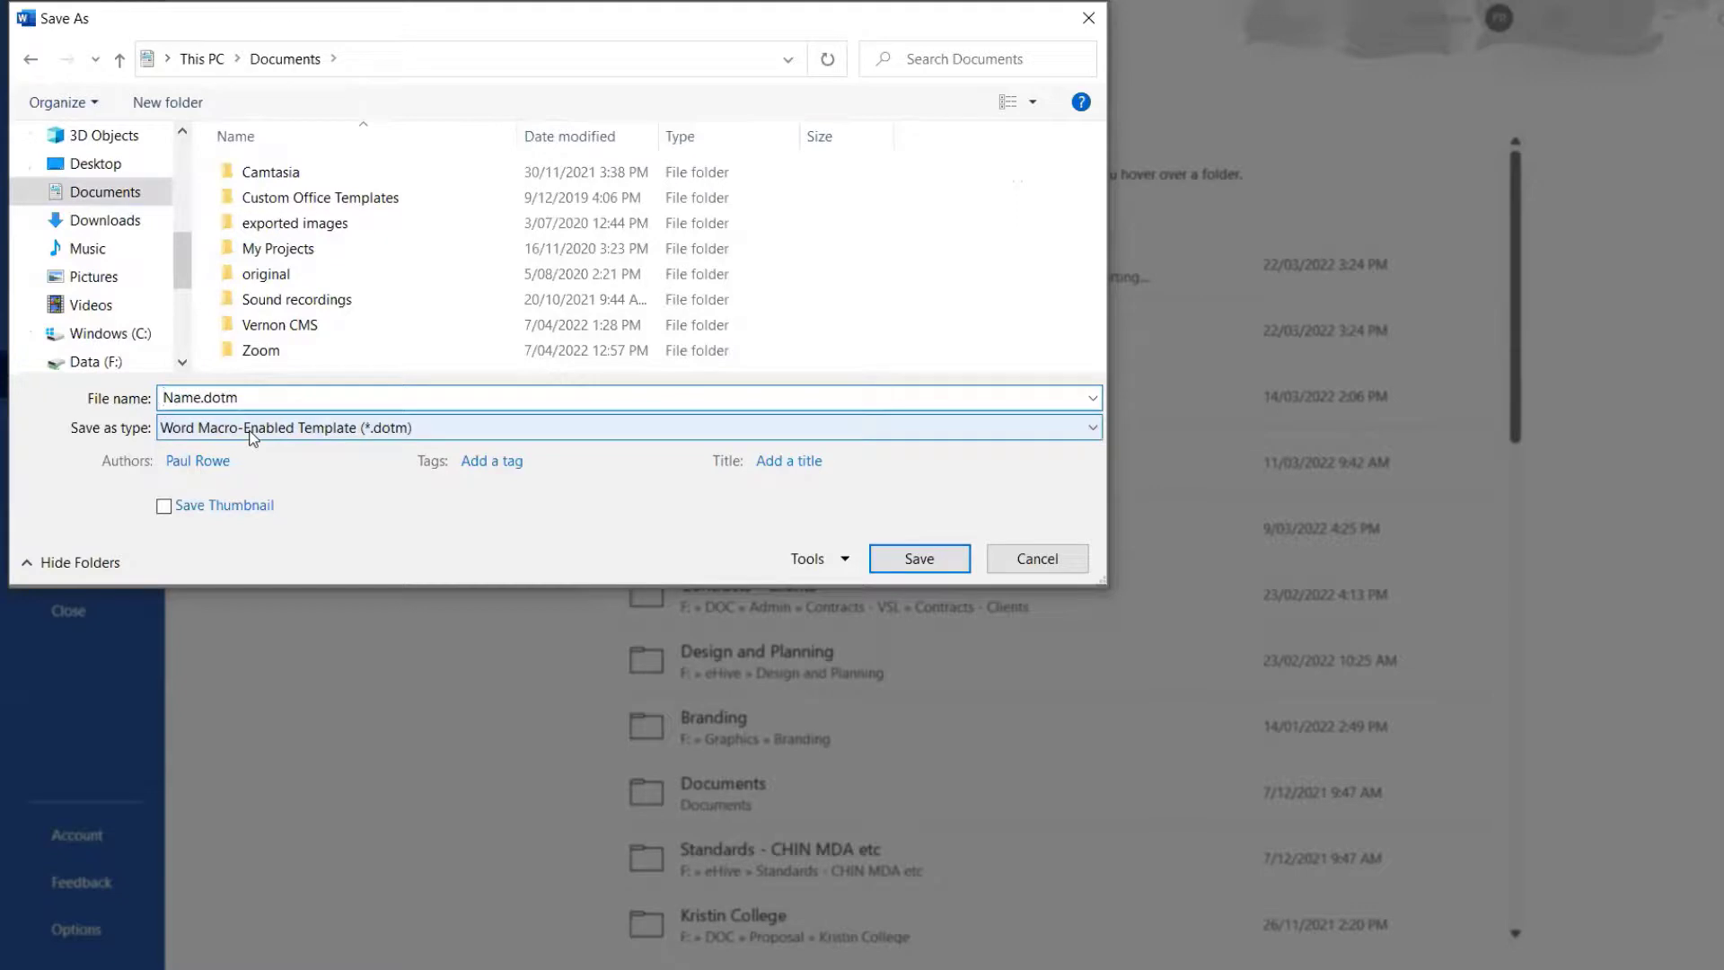
key(Delete)
key(Delete)
key(Delete)
key(Delete)
text(Label)
key(Return)
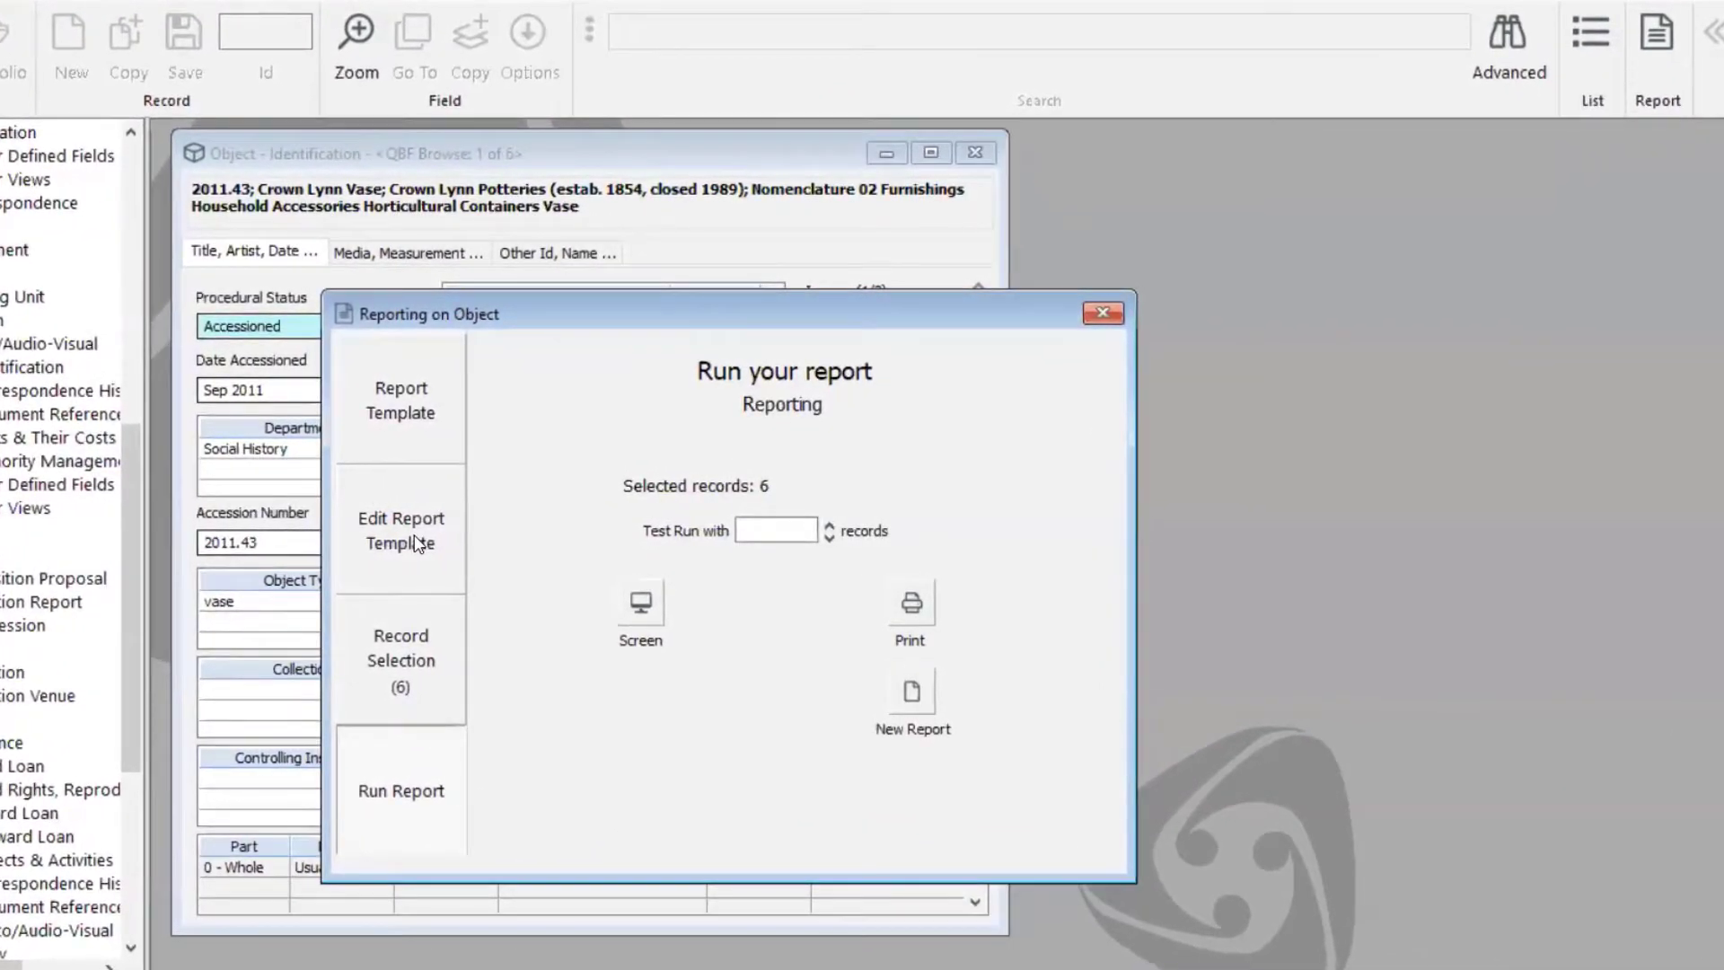
- Set the report template's Word merge formatting to Use Existing Merge Layout Document
click(415, 543)
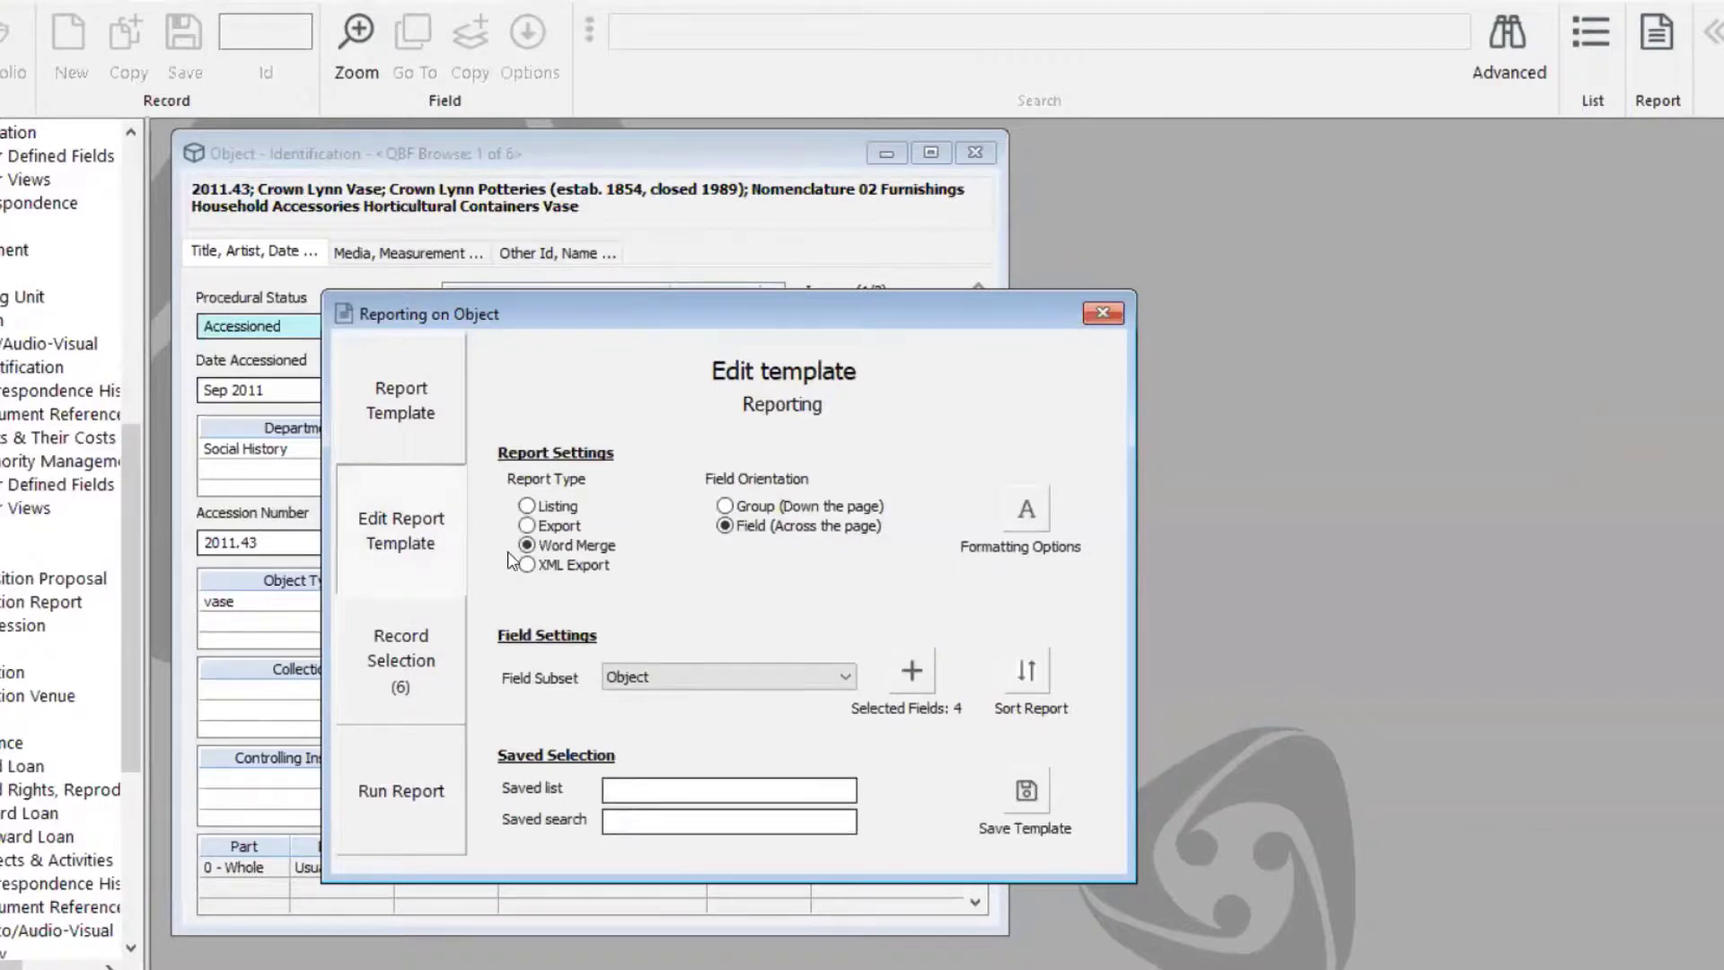
click(1028, 512)
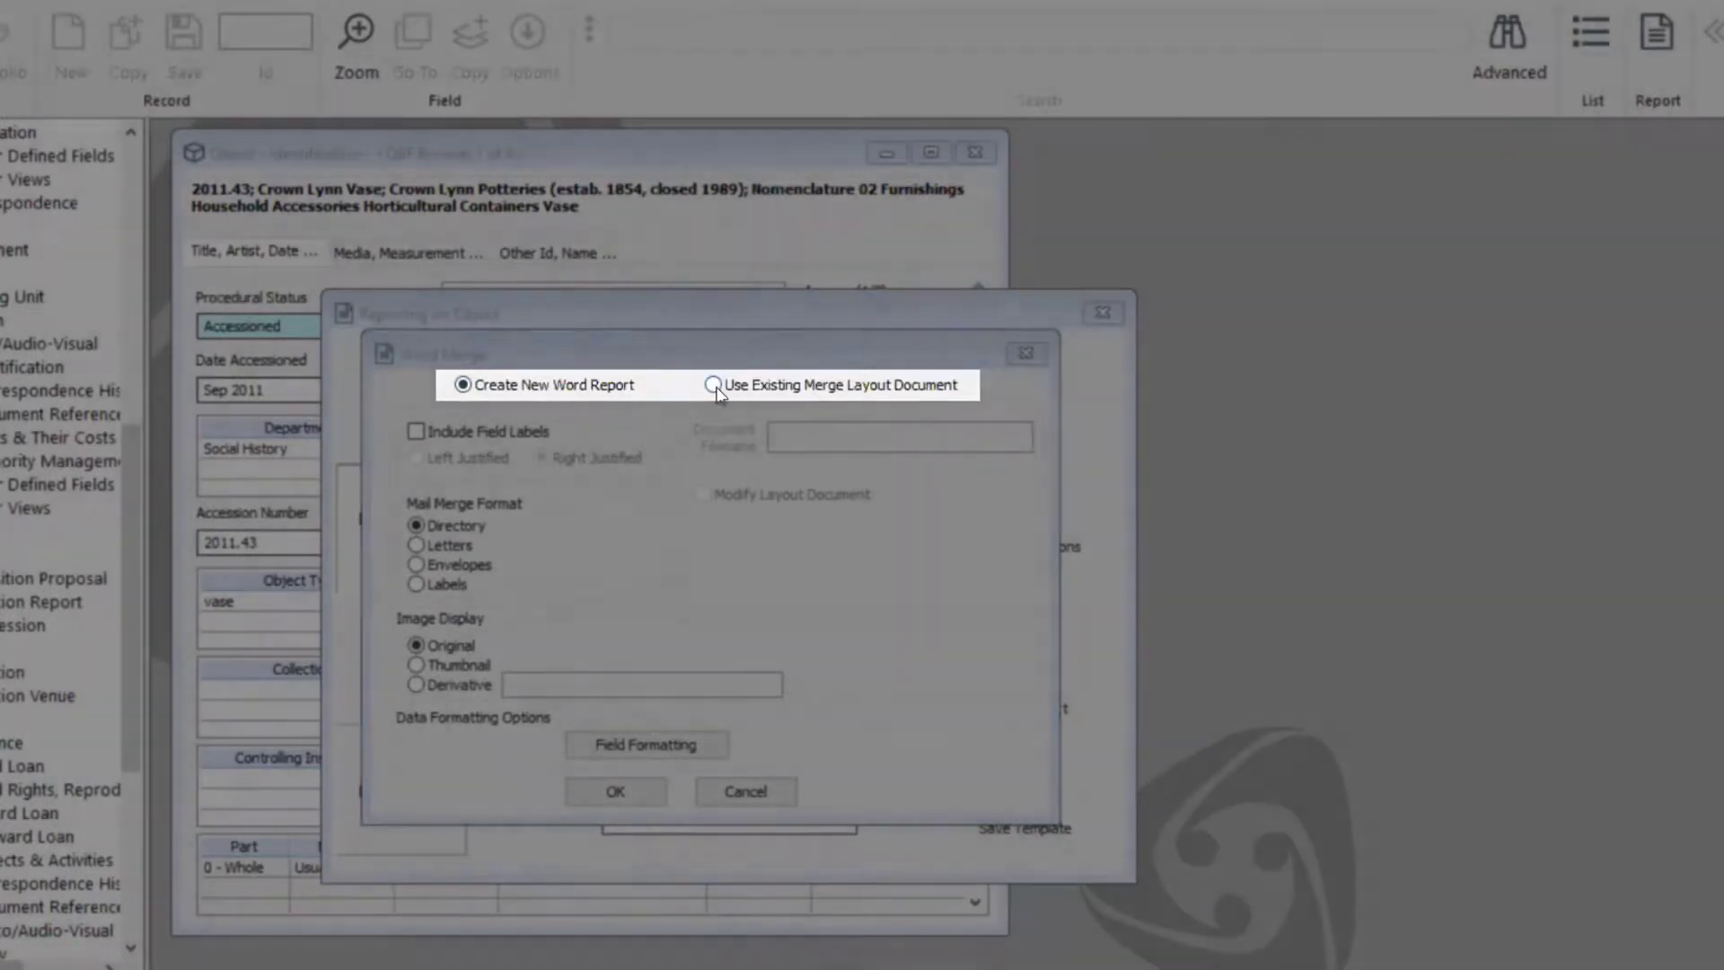
click(715, 386)
click(769, 434)
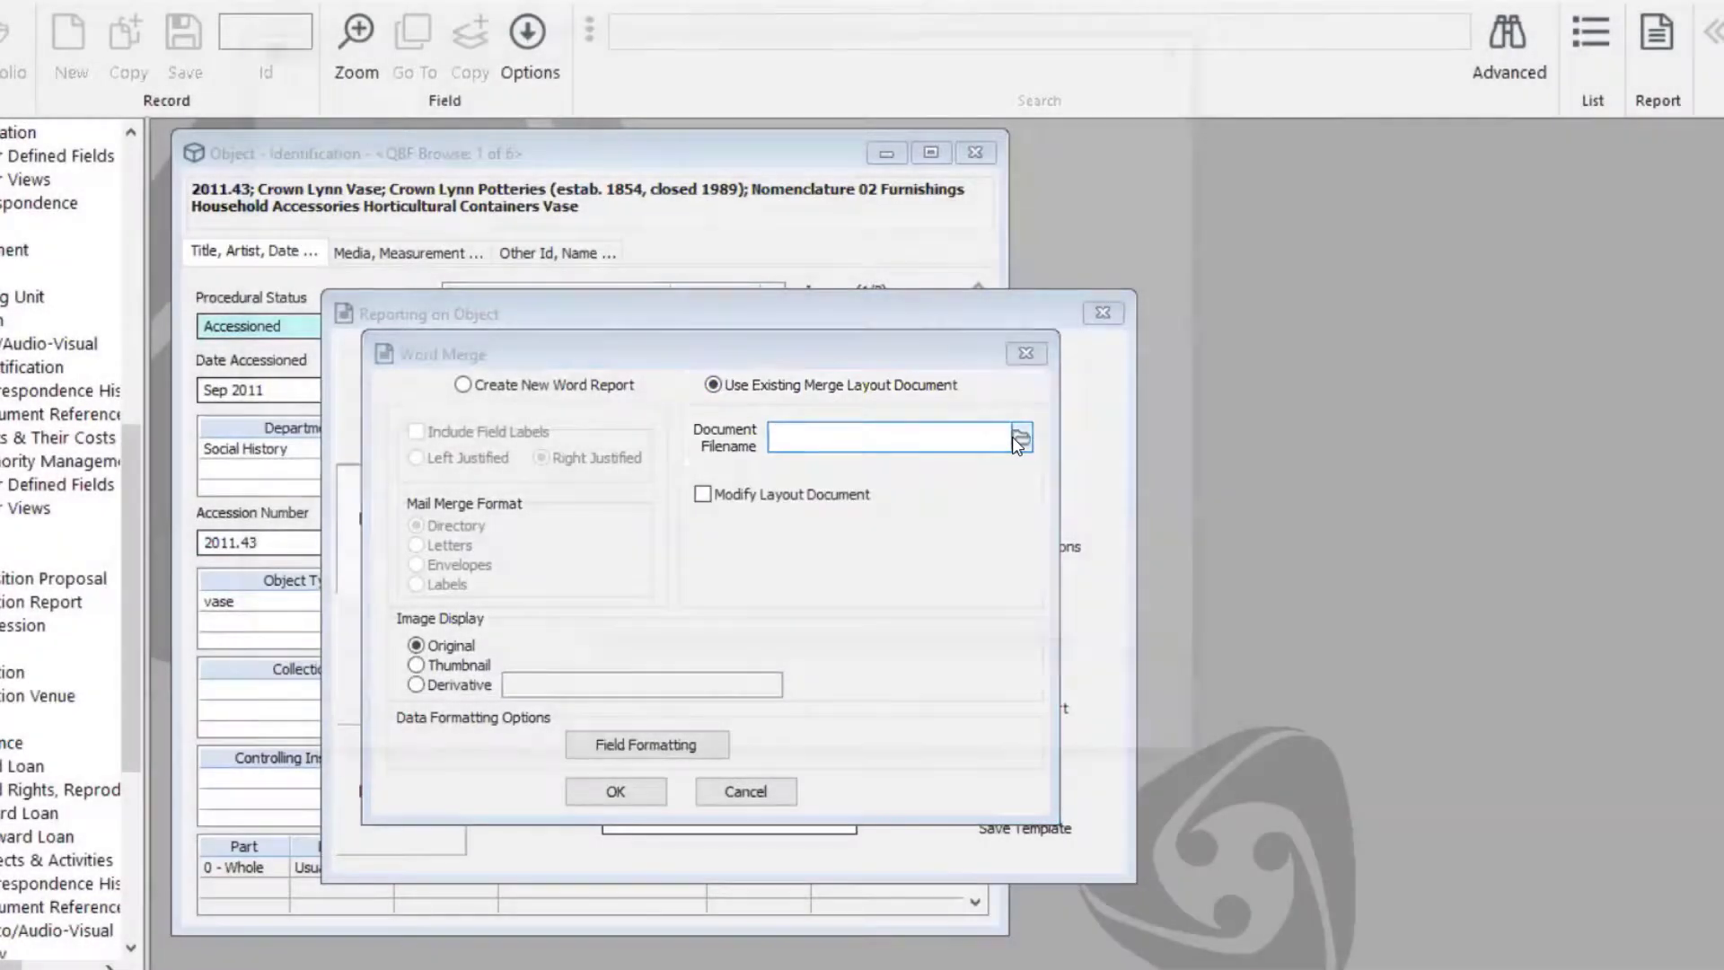
- Pick Documents\Label.dotm as the layout document and apply the Word merge settings
click(1019, 437)
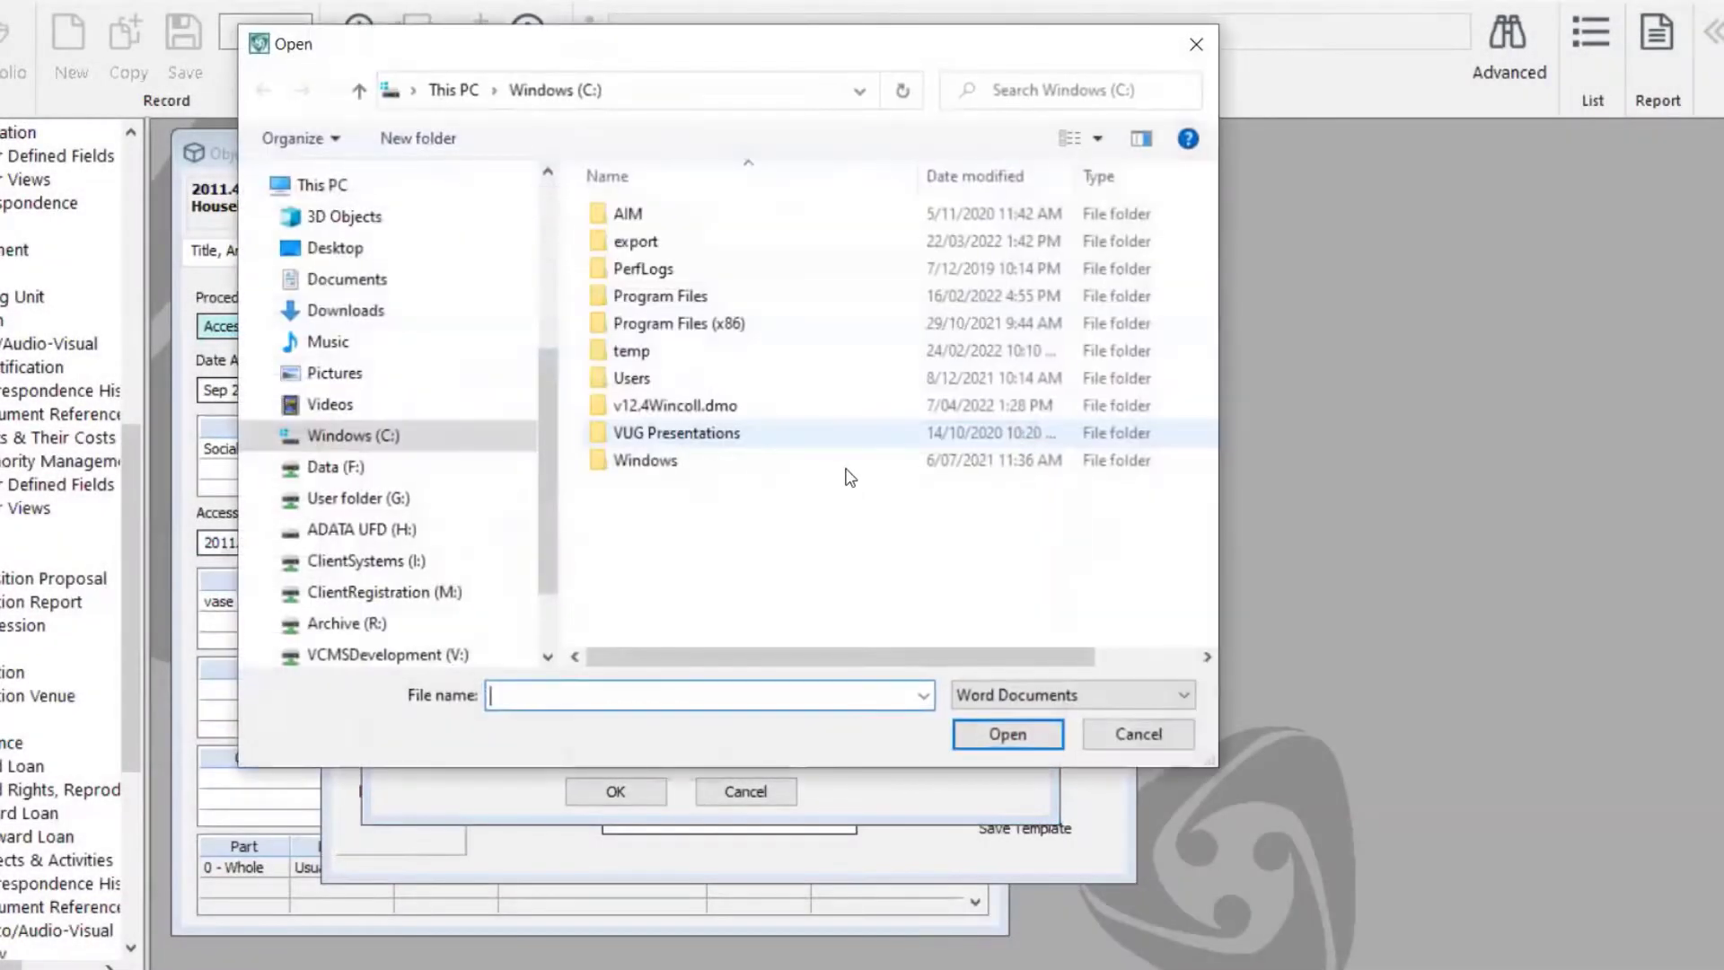
click(347, 279)
click(654, 434)
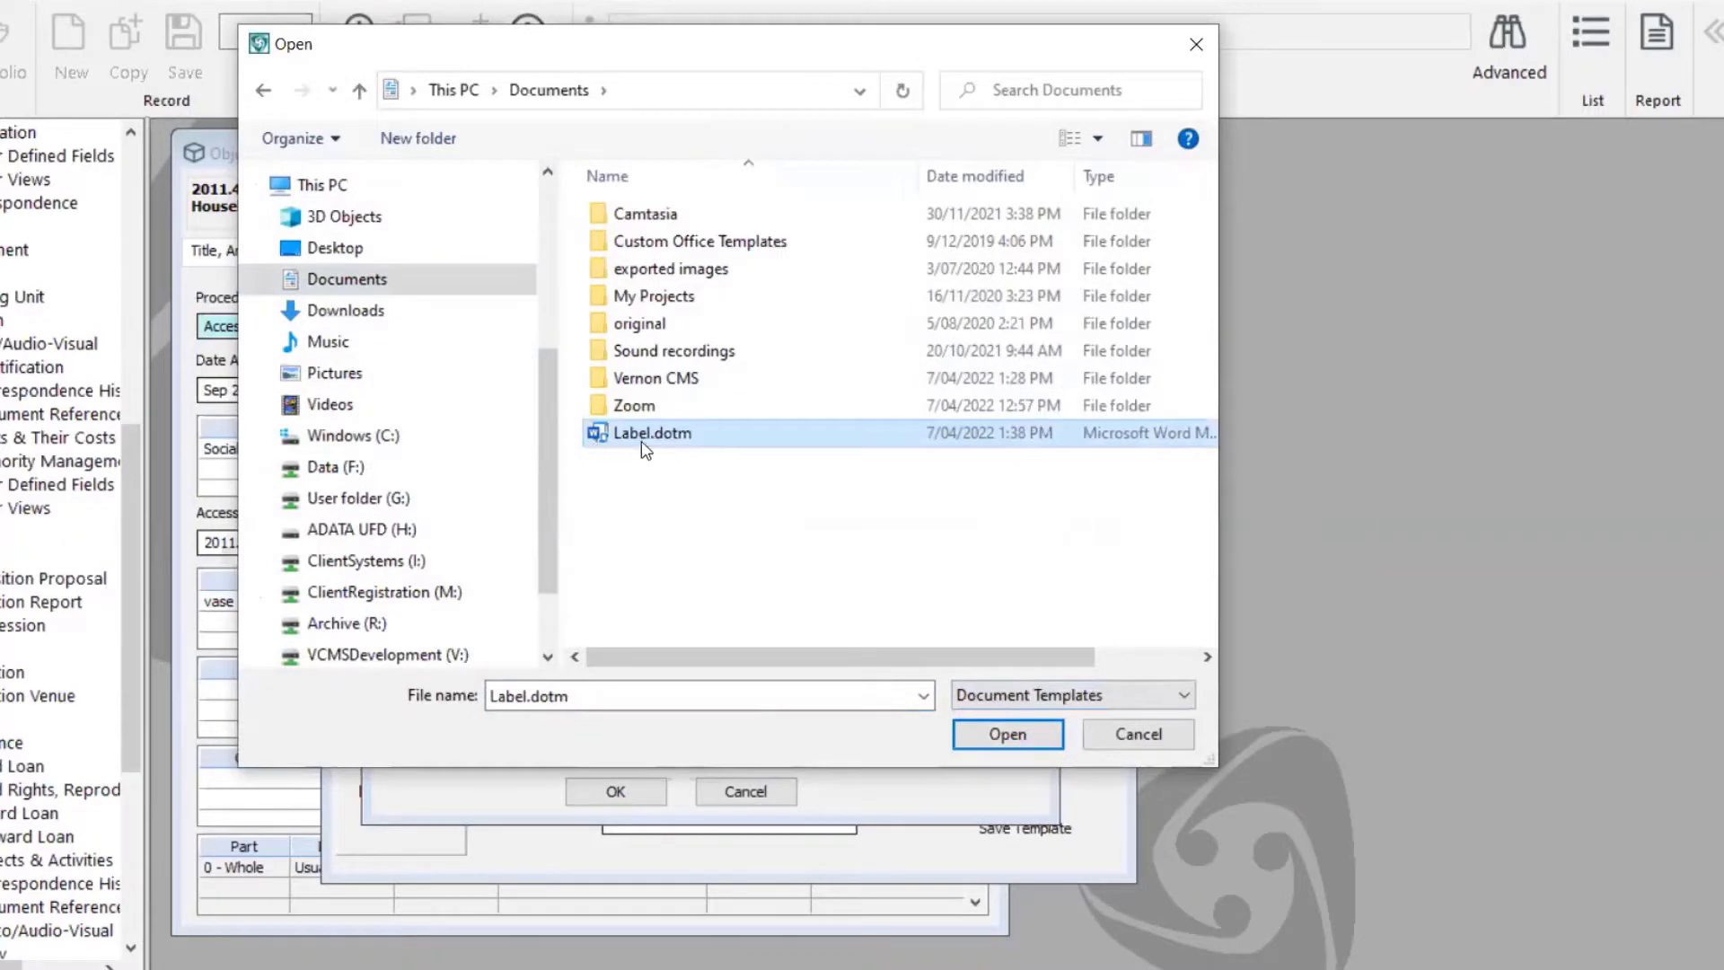
click(1007, 733)
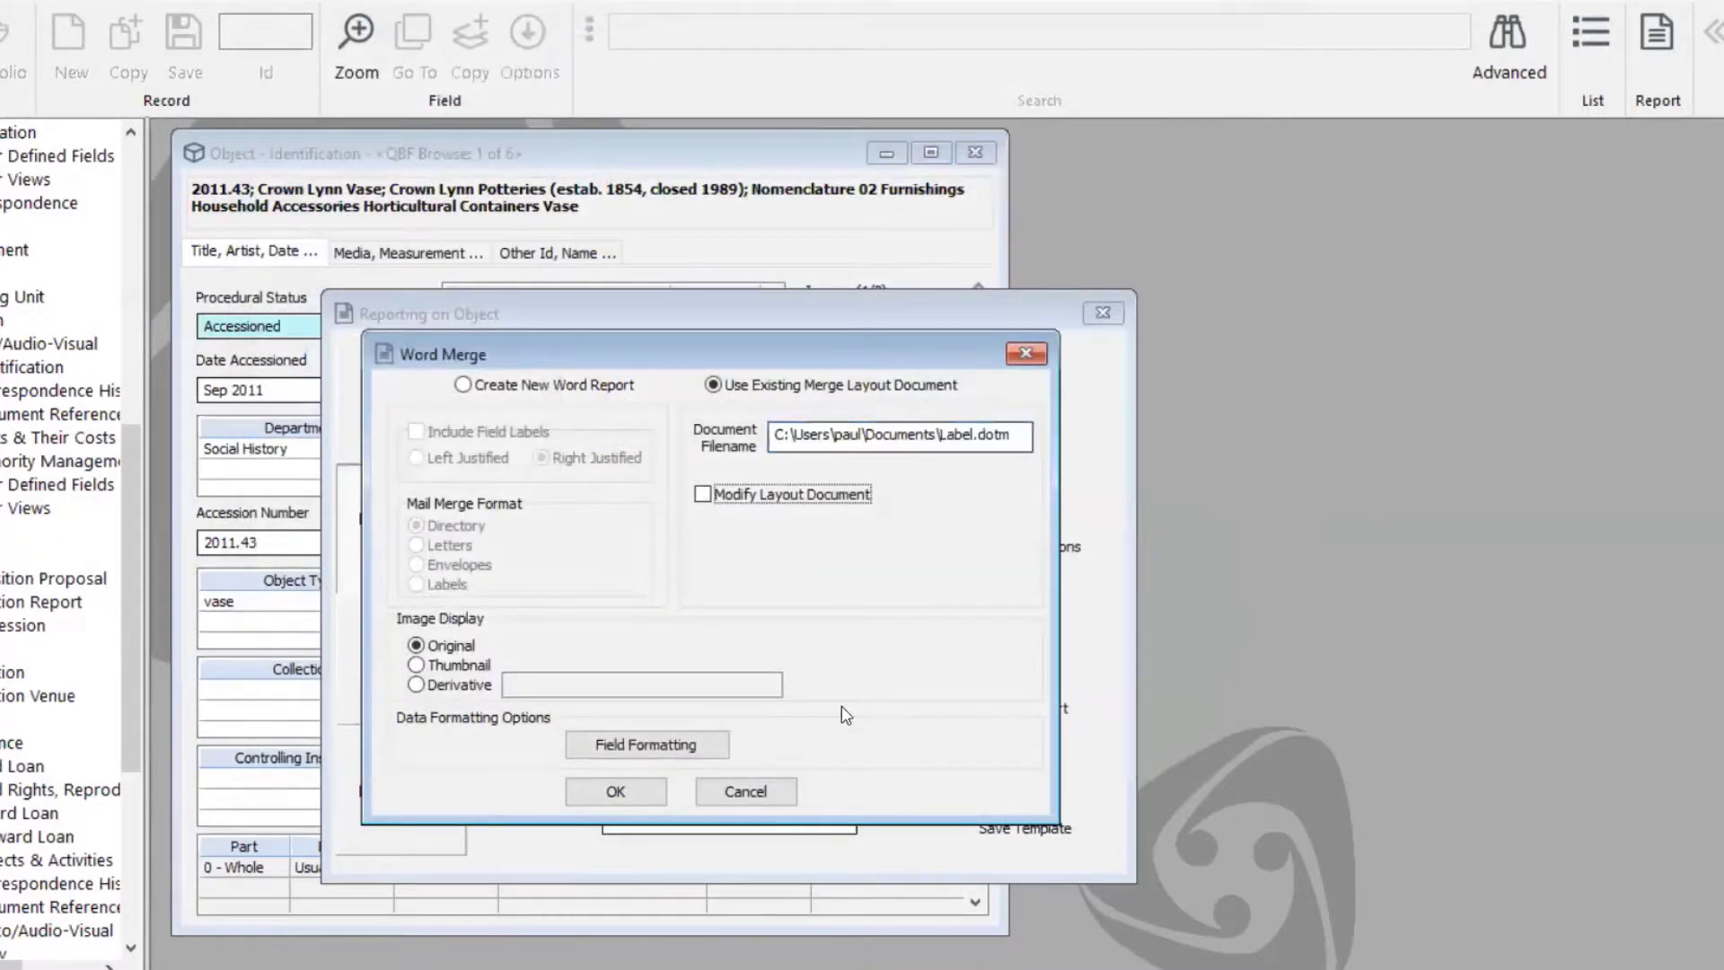
click(616, 794)
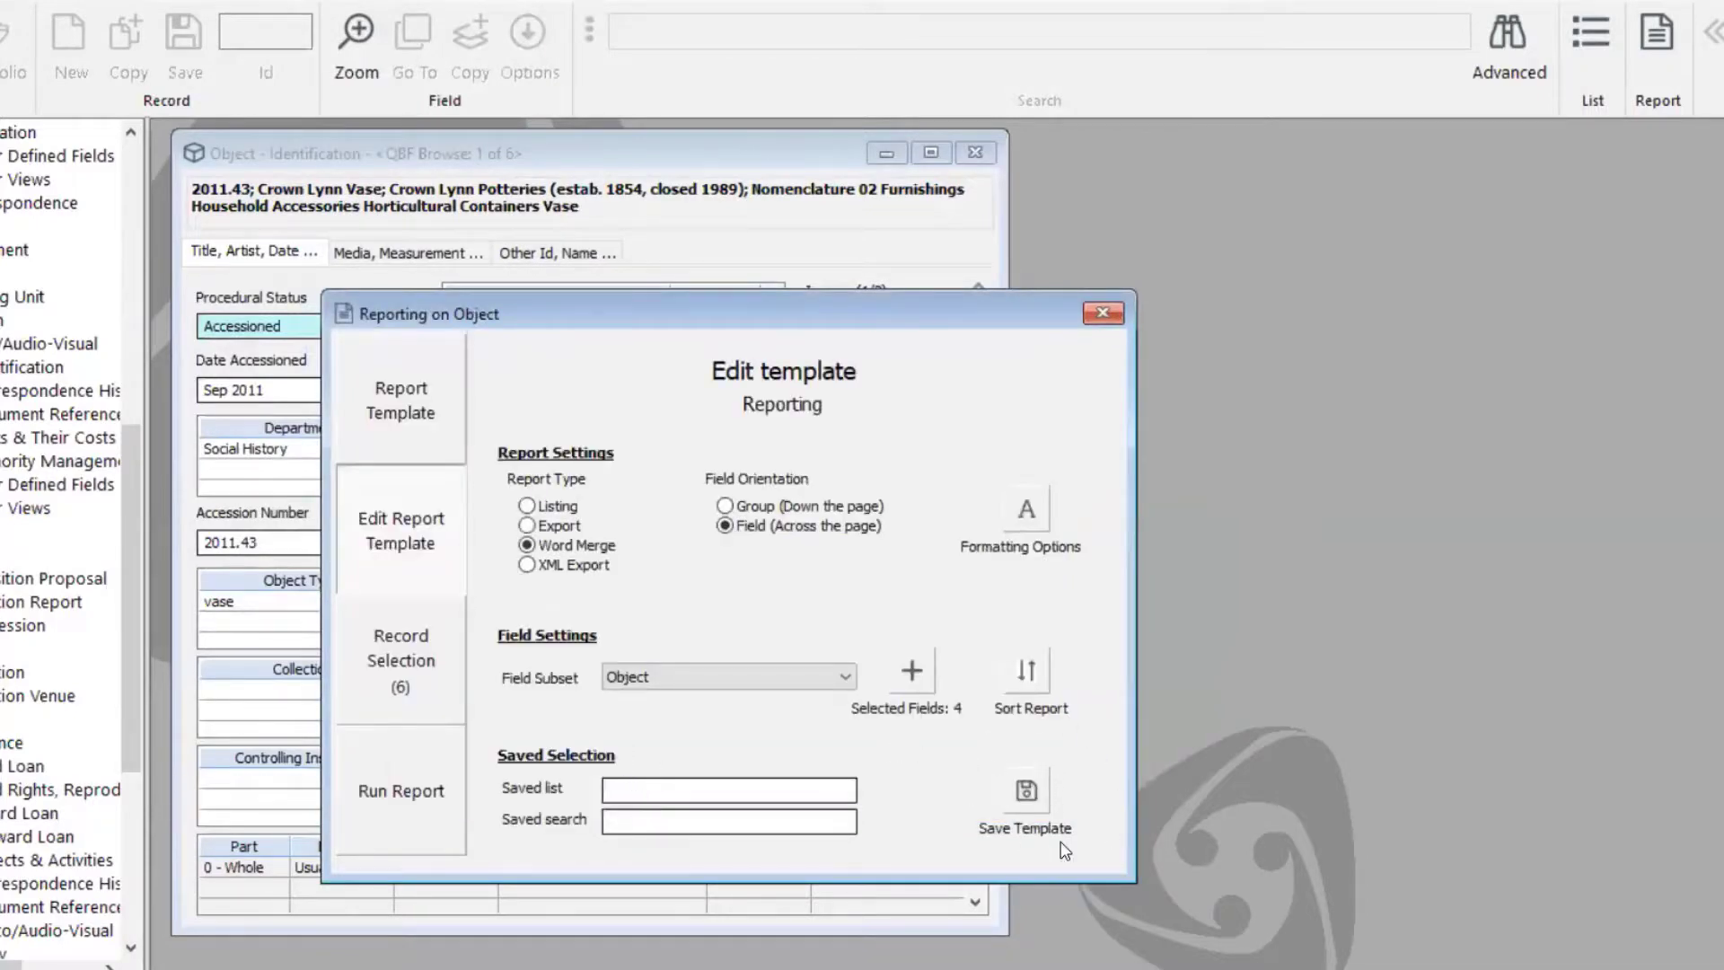
- Save the report template with the Record Name 'Word Merge - Basic label'
click(1021, 795)
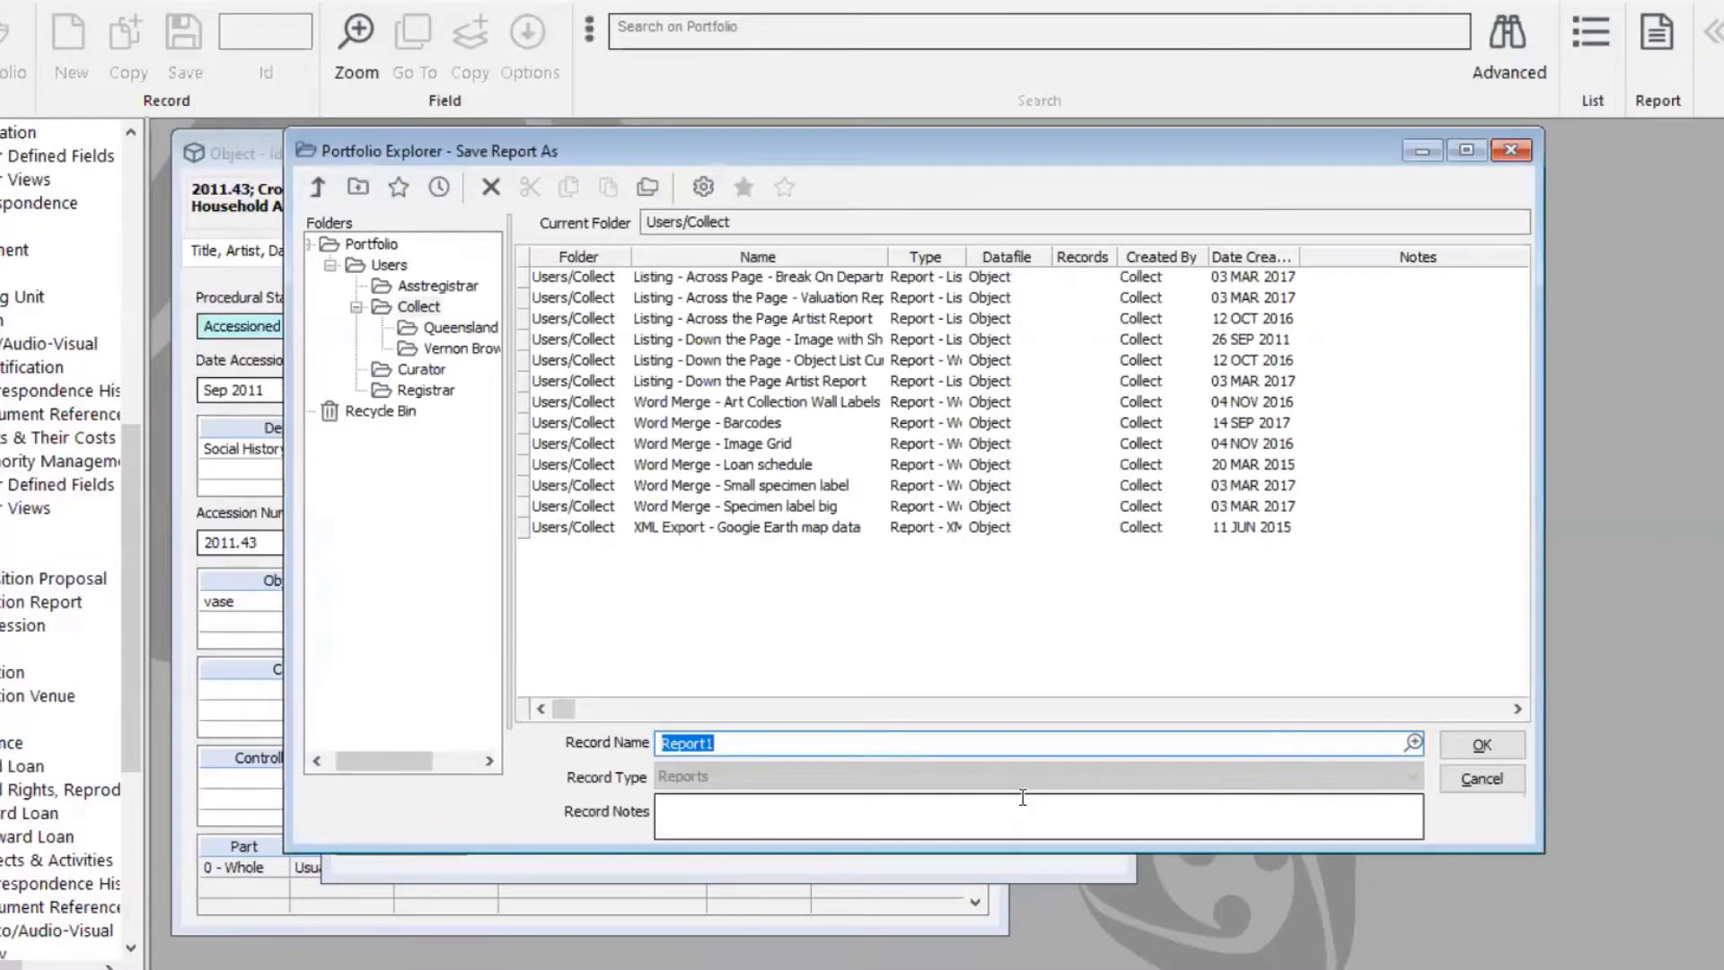
text(Word Merge - Basic label)
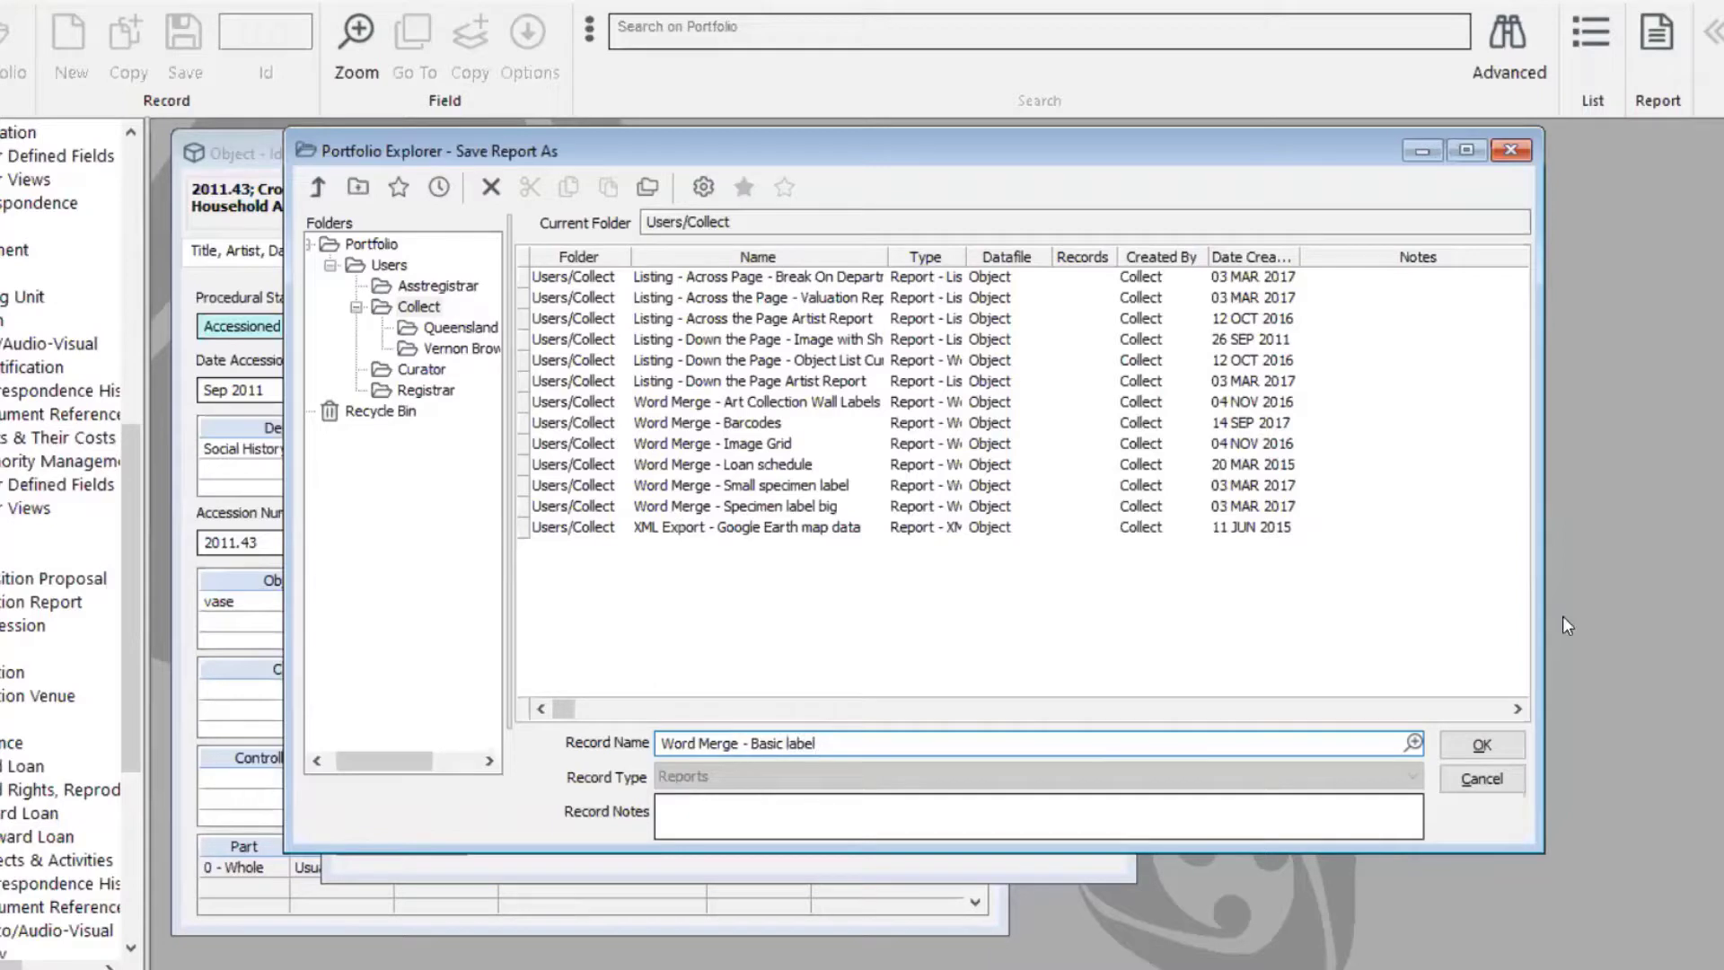
key(Return)
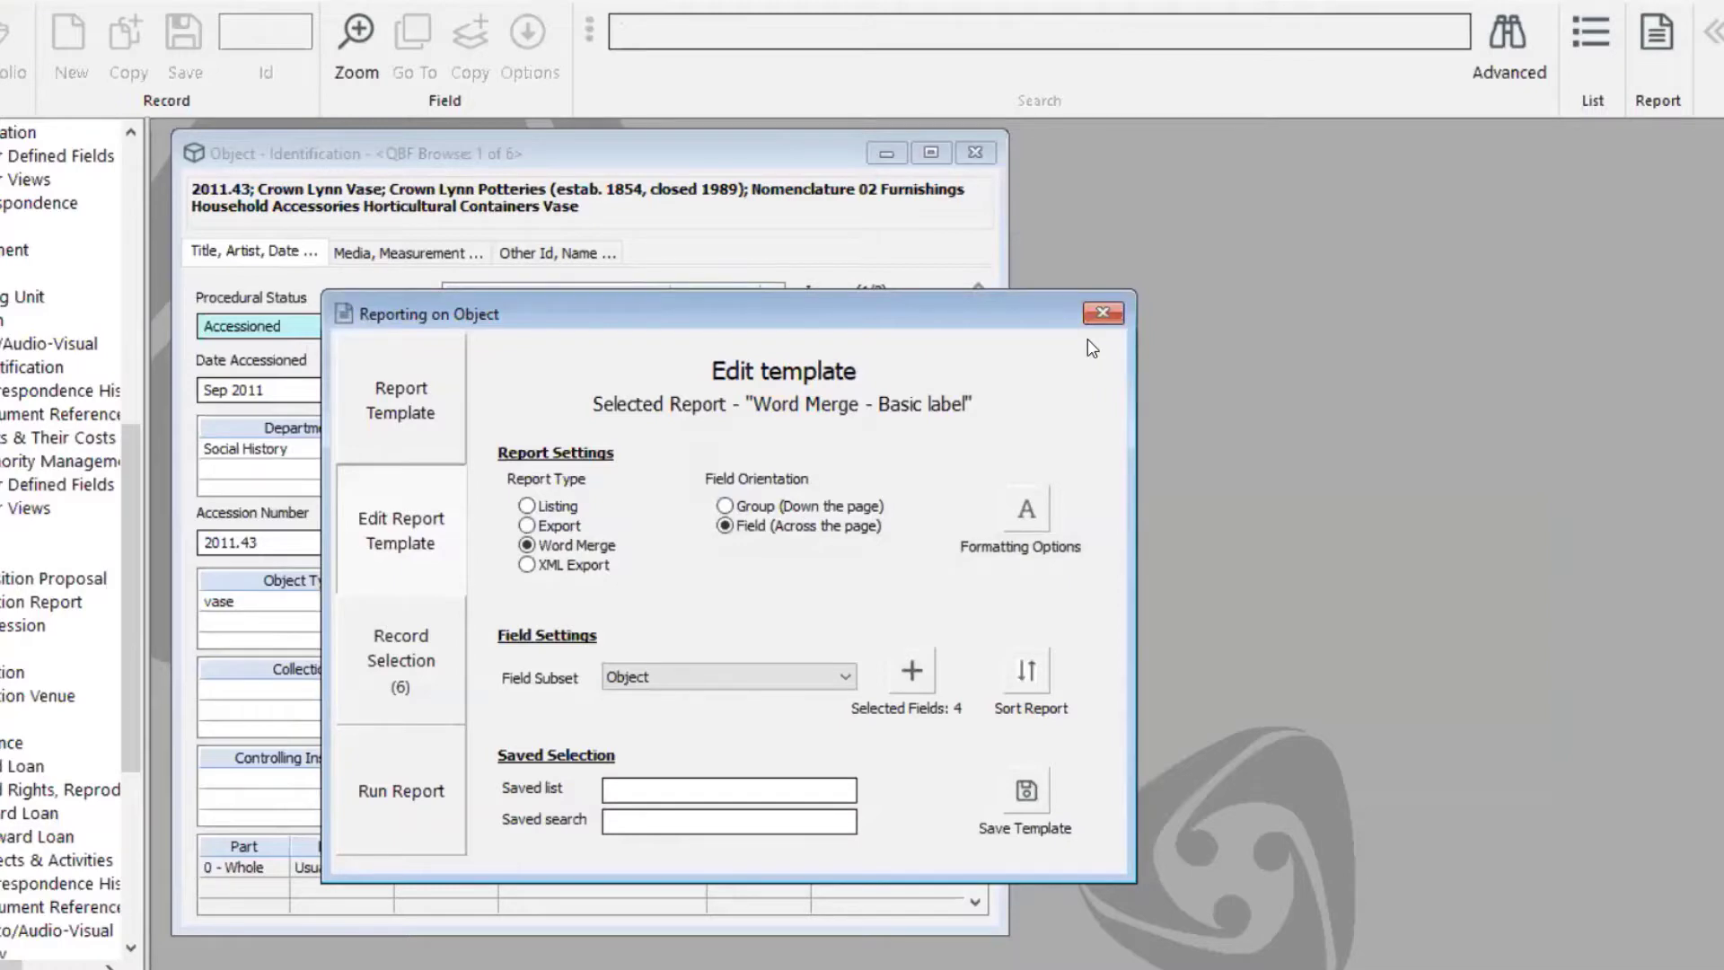
- Close the reporting window and search Objects for the artist's full name
click(1102, 312)
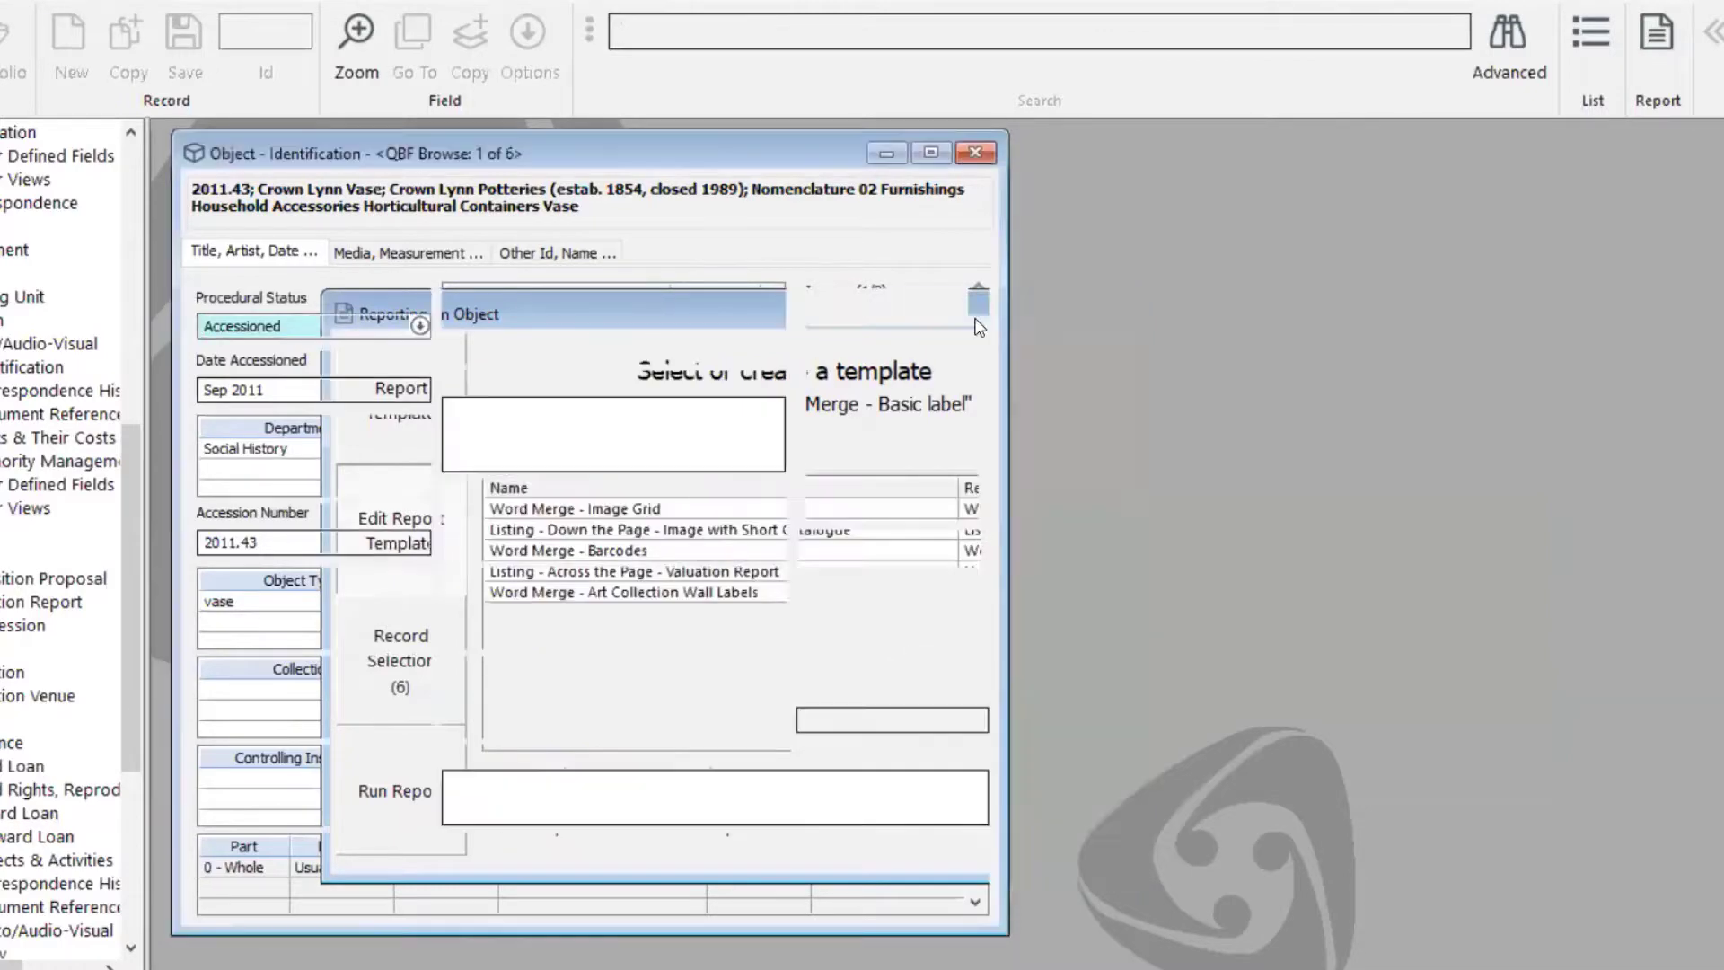
click(831, 44)
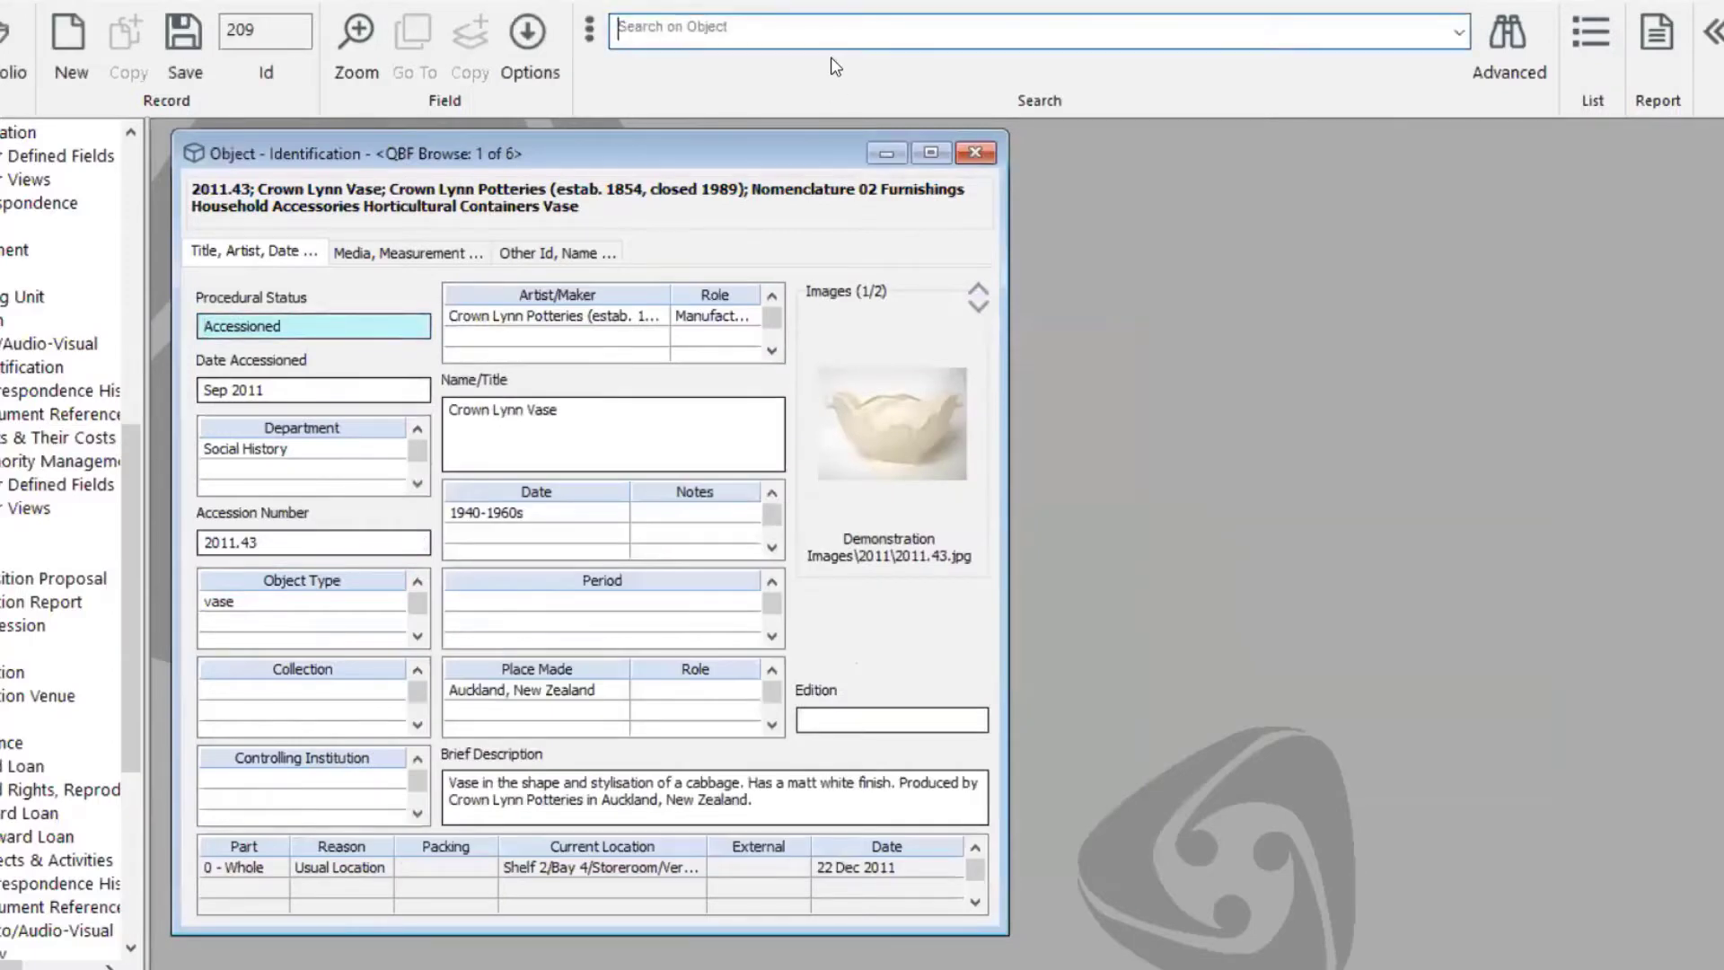
text(paul)
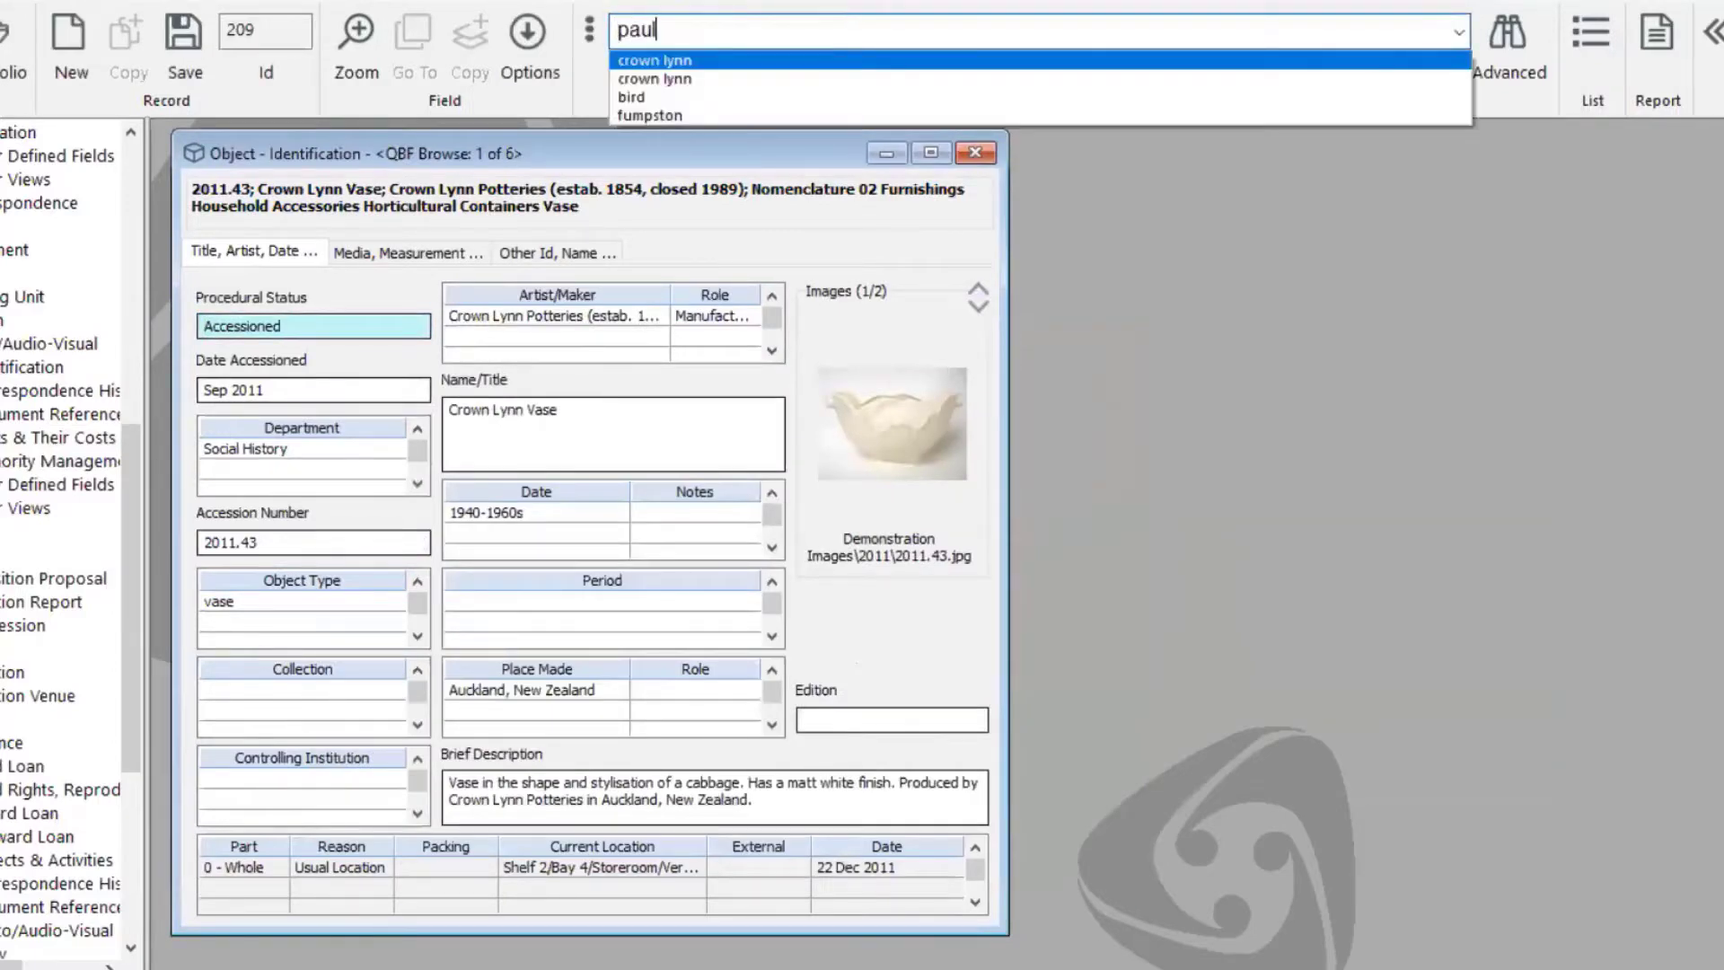
text(ine thompson)
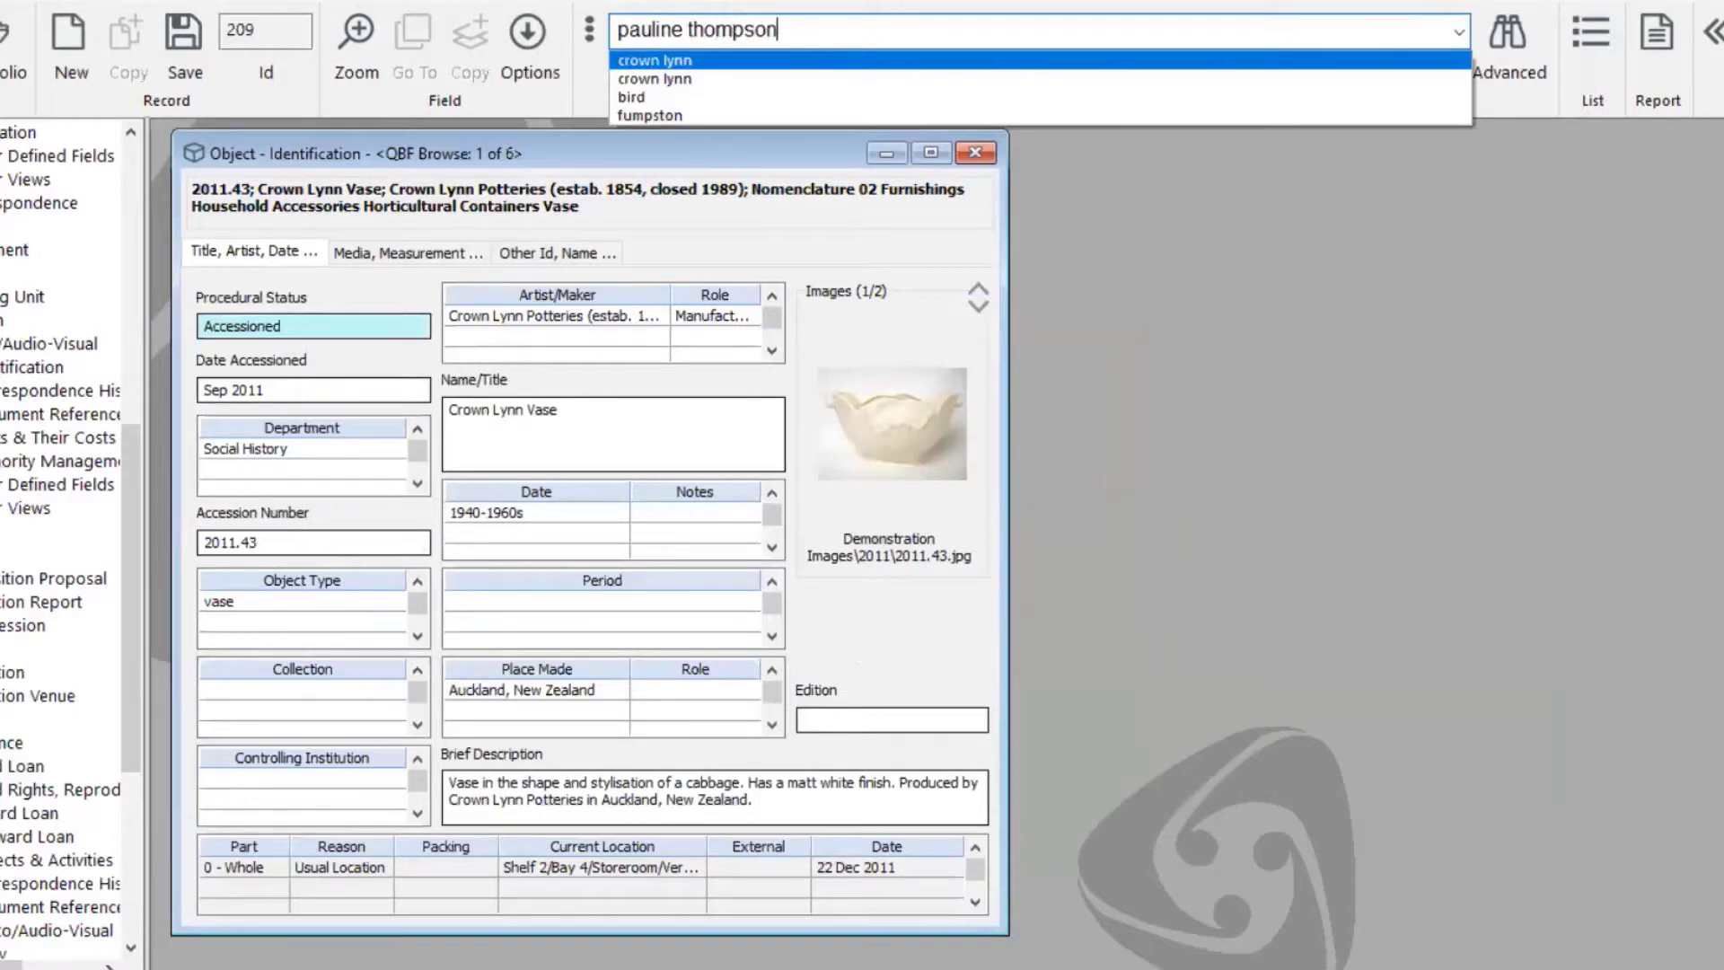
key(Return)
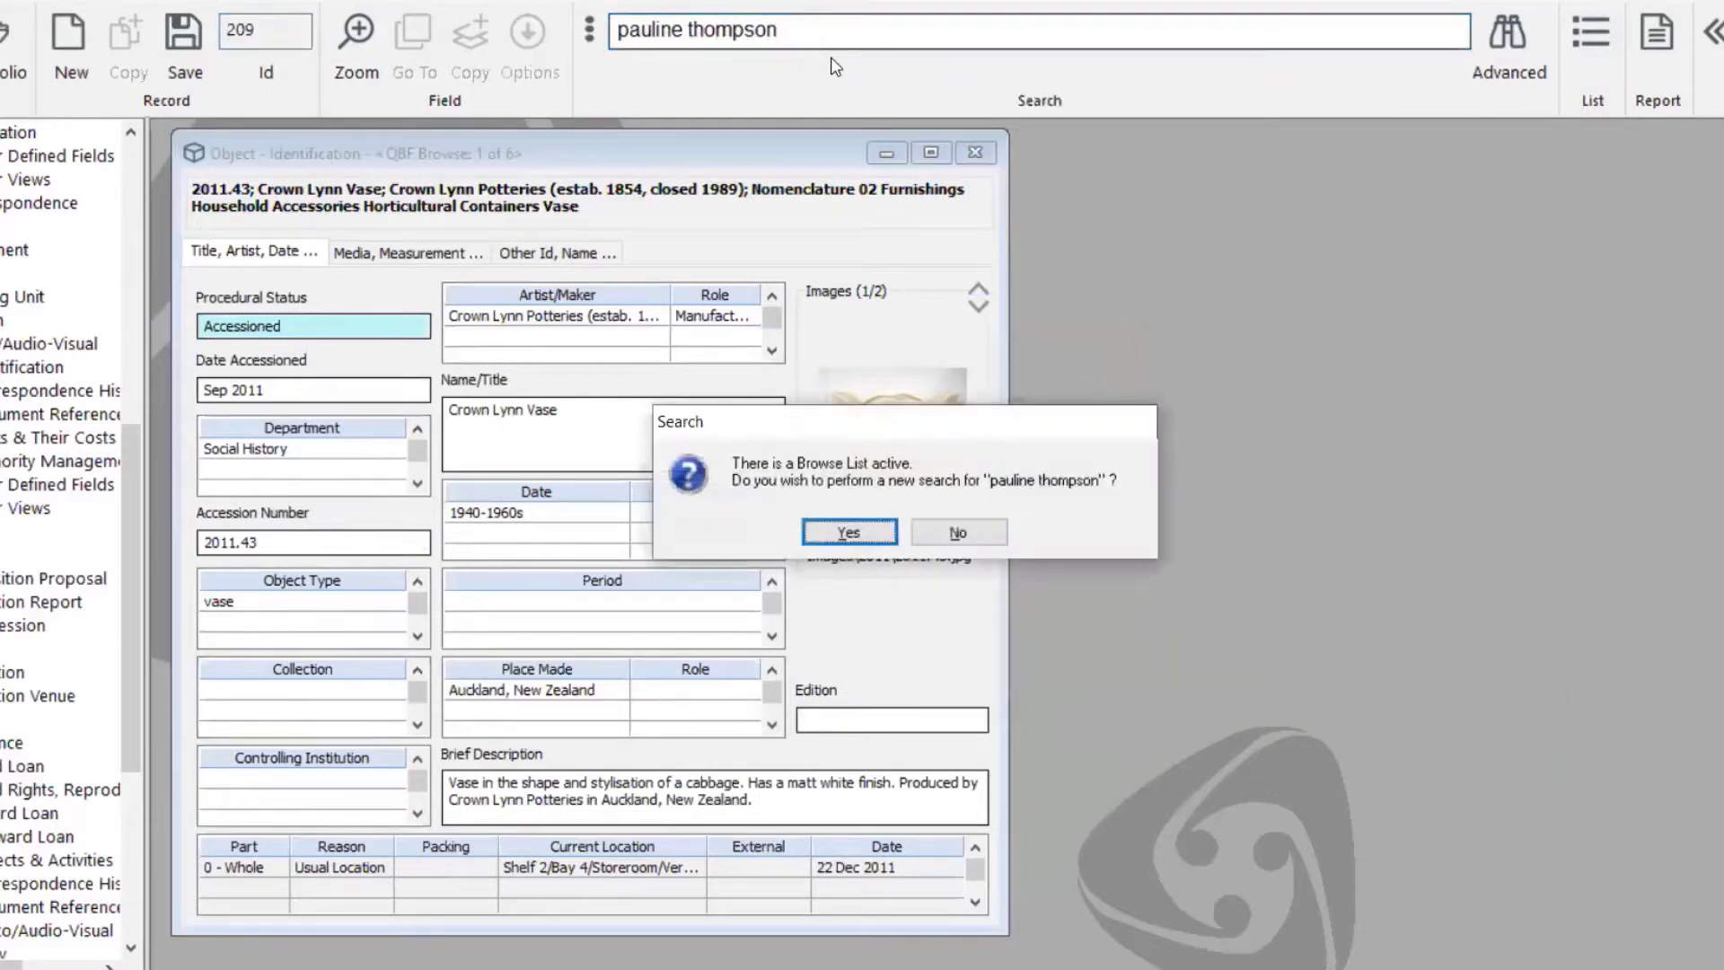
- Replace the browse list with all three matching paintings, starting with Albatross 1998.1
click(857, 531)
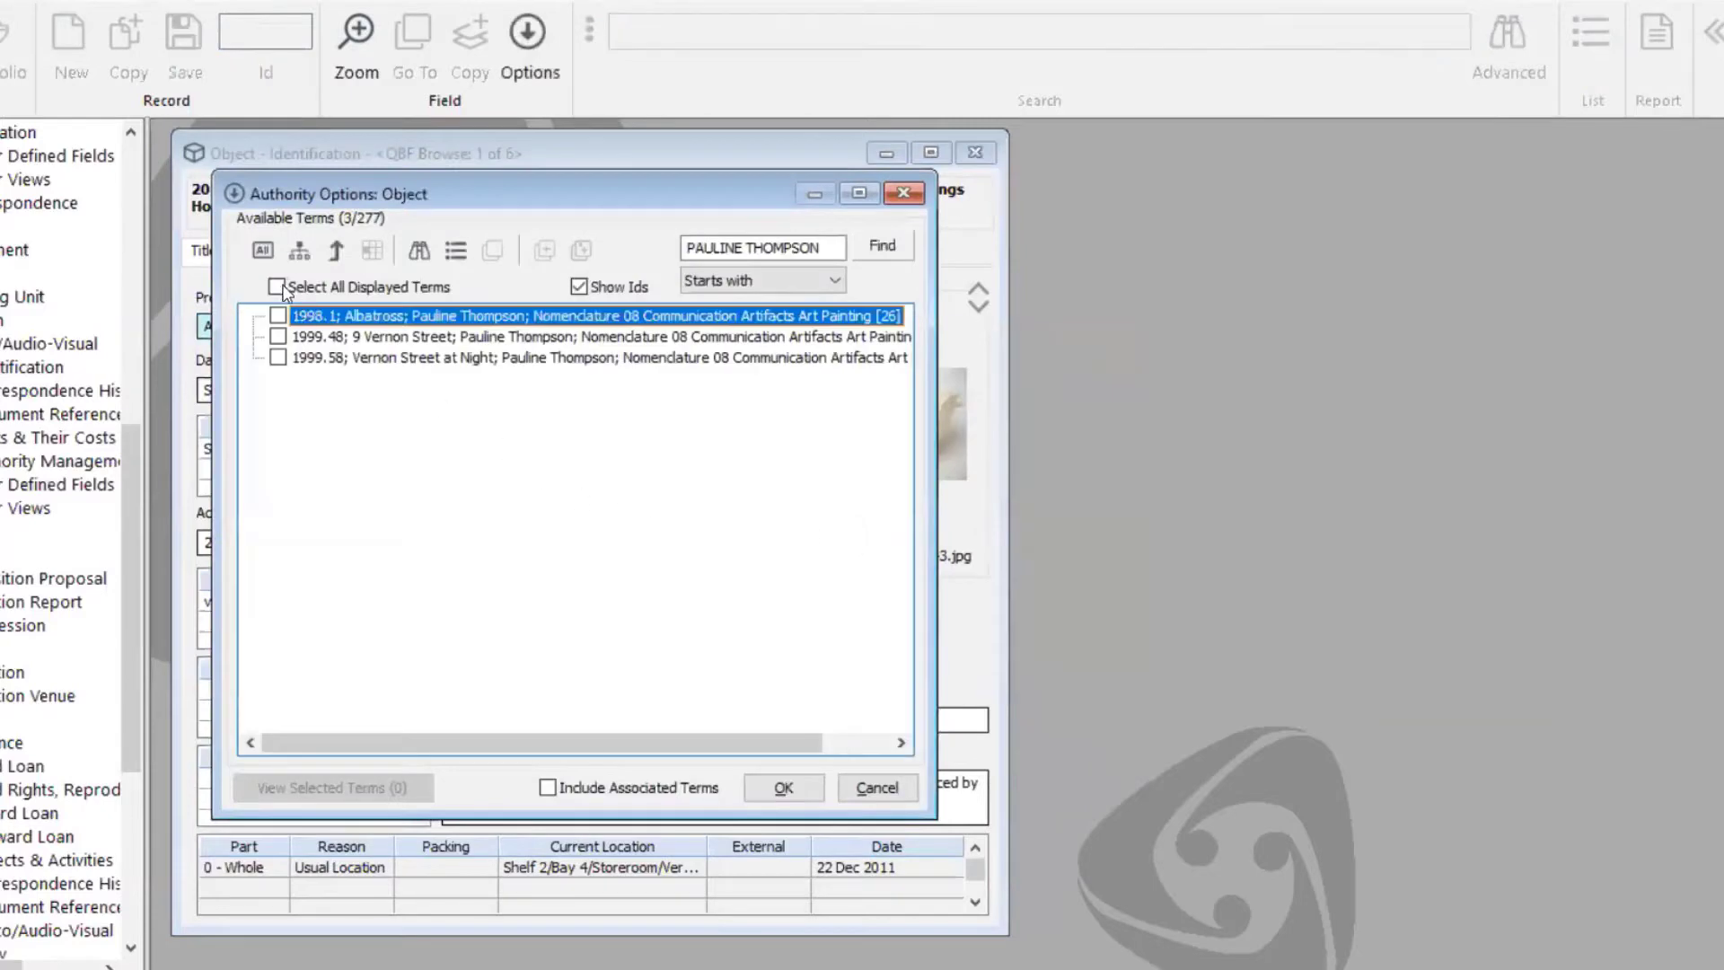
click(277, 286)
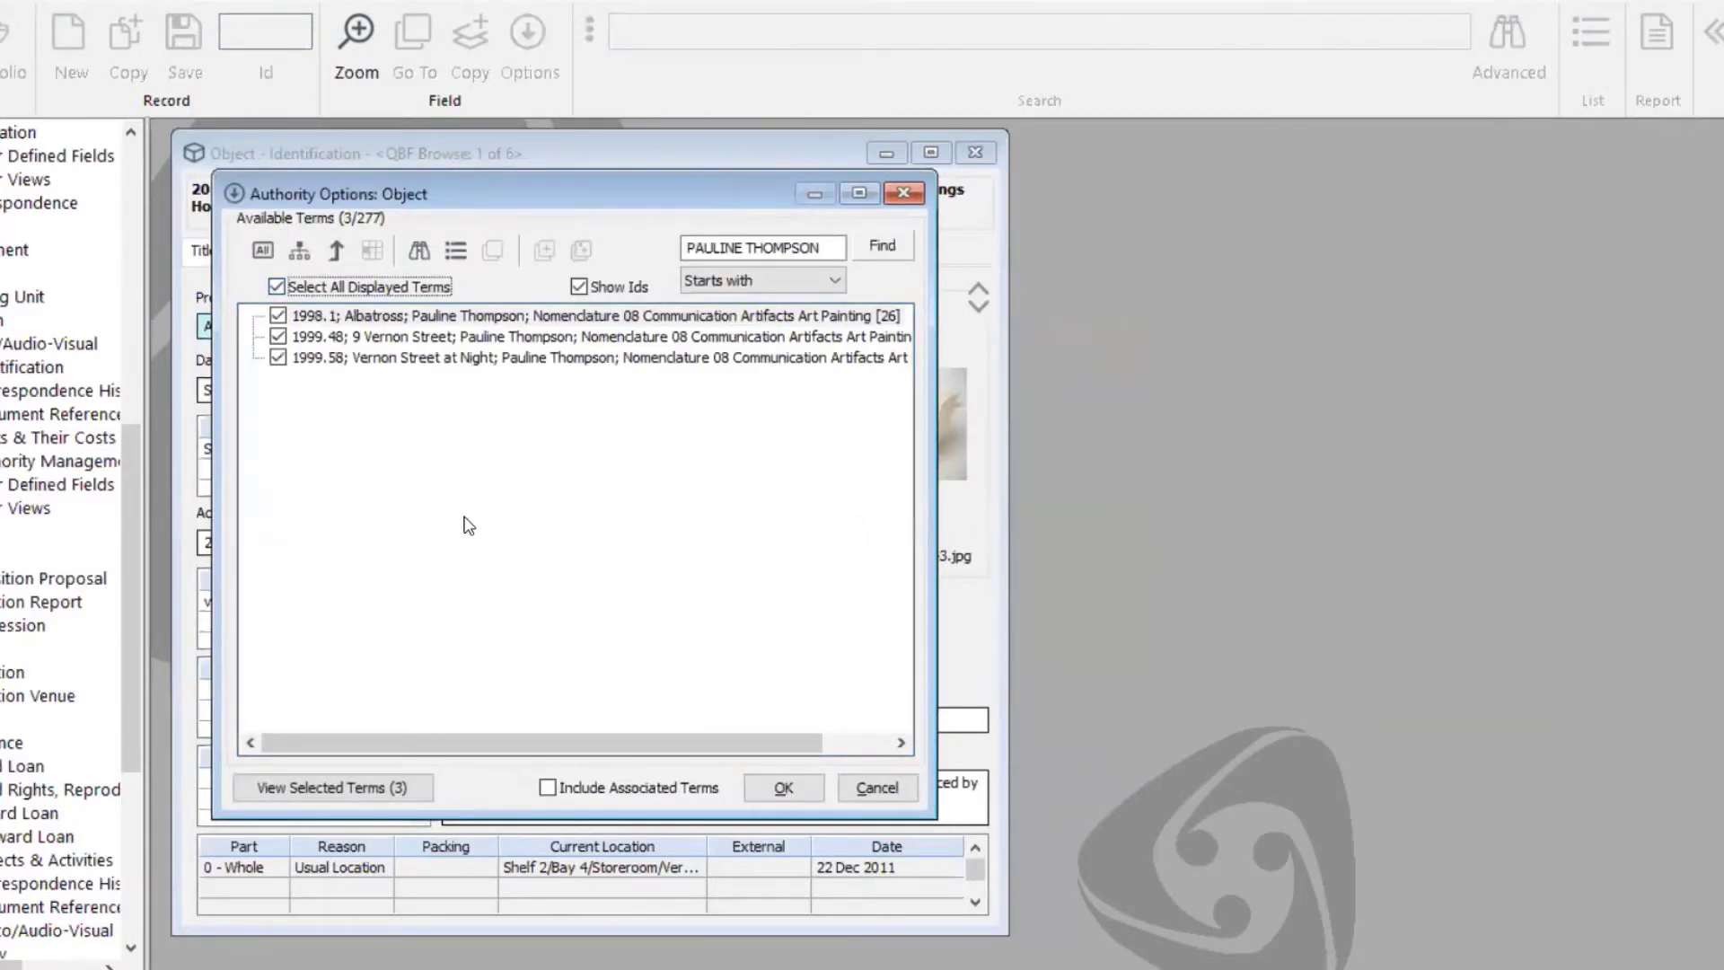
click(804, 781)
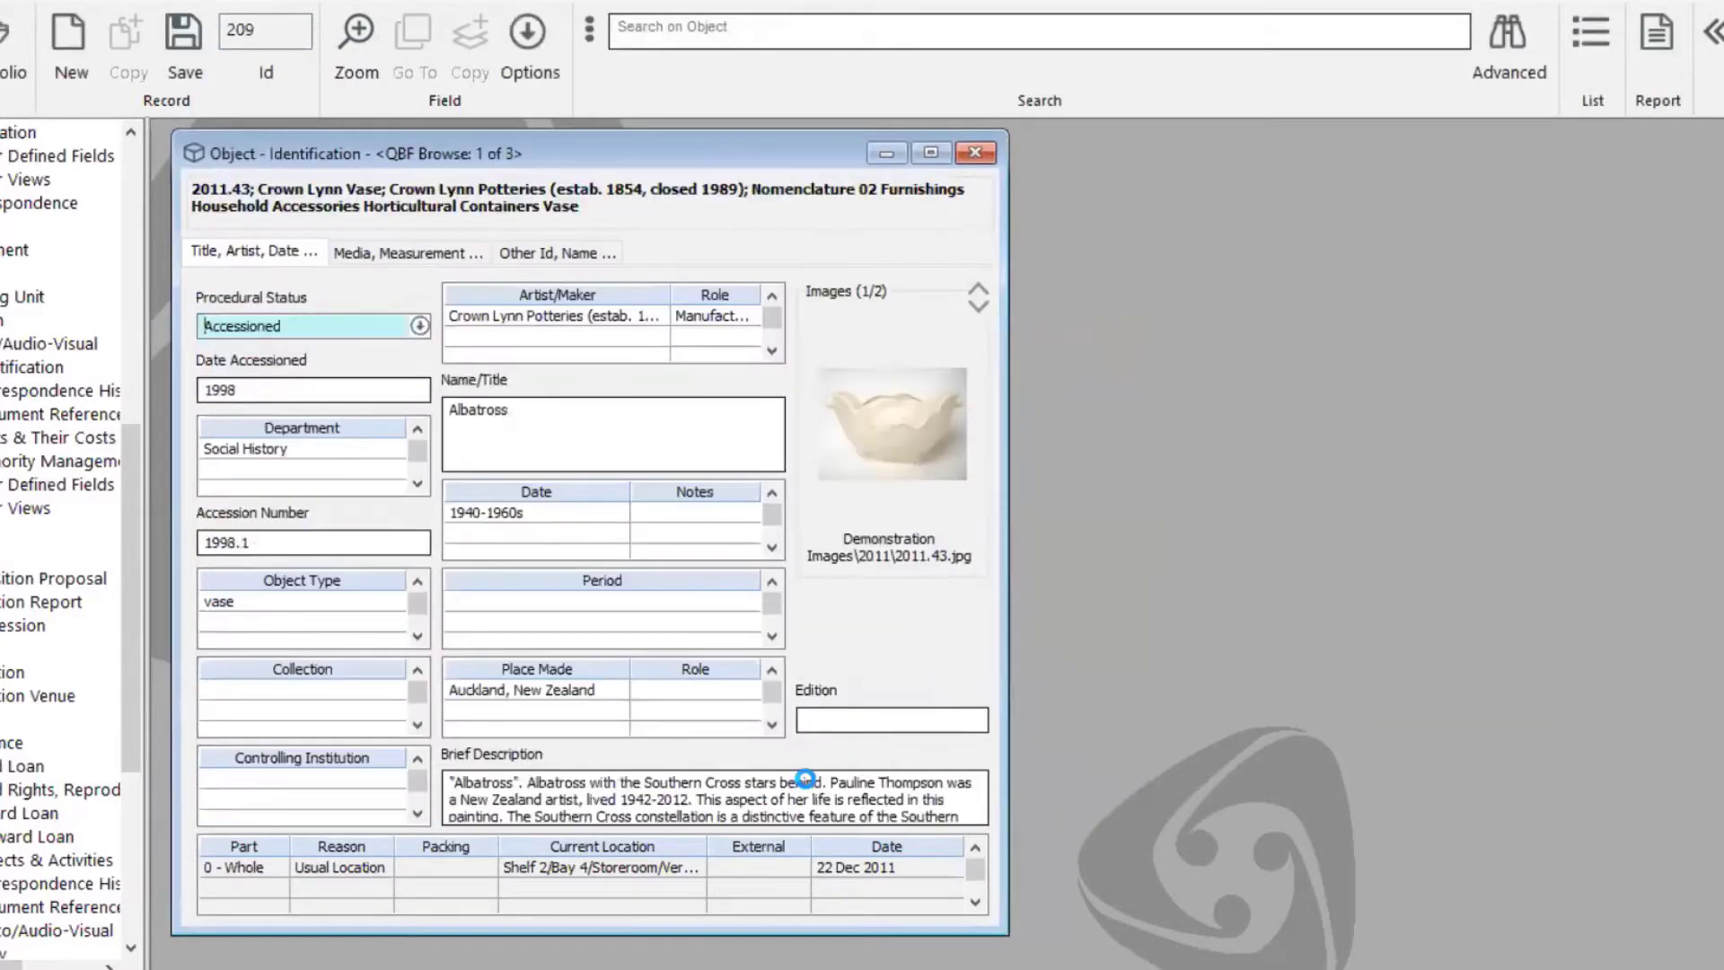
- Run the saved 'Word Merge - Basic label' report to Screen for the three records
click(1658, 38)
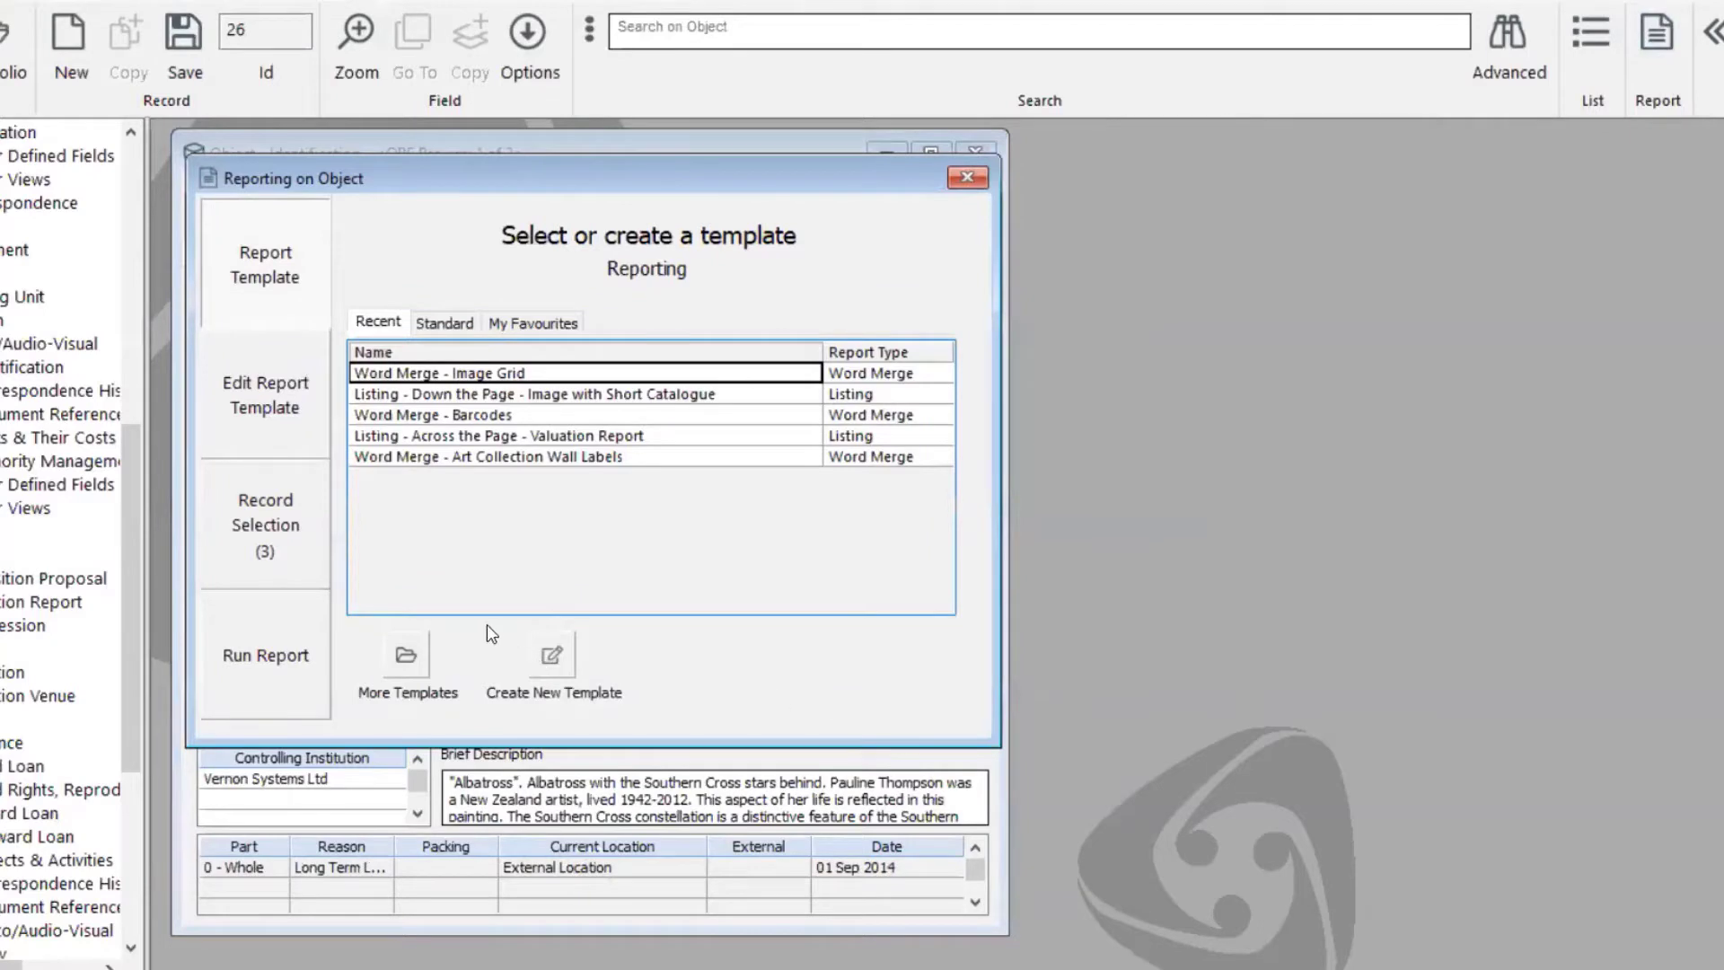
click(406, 653)
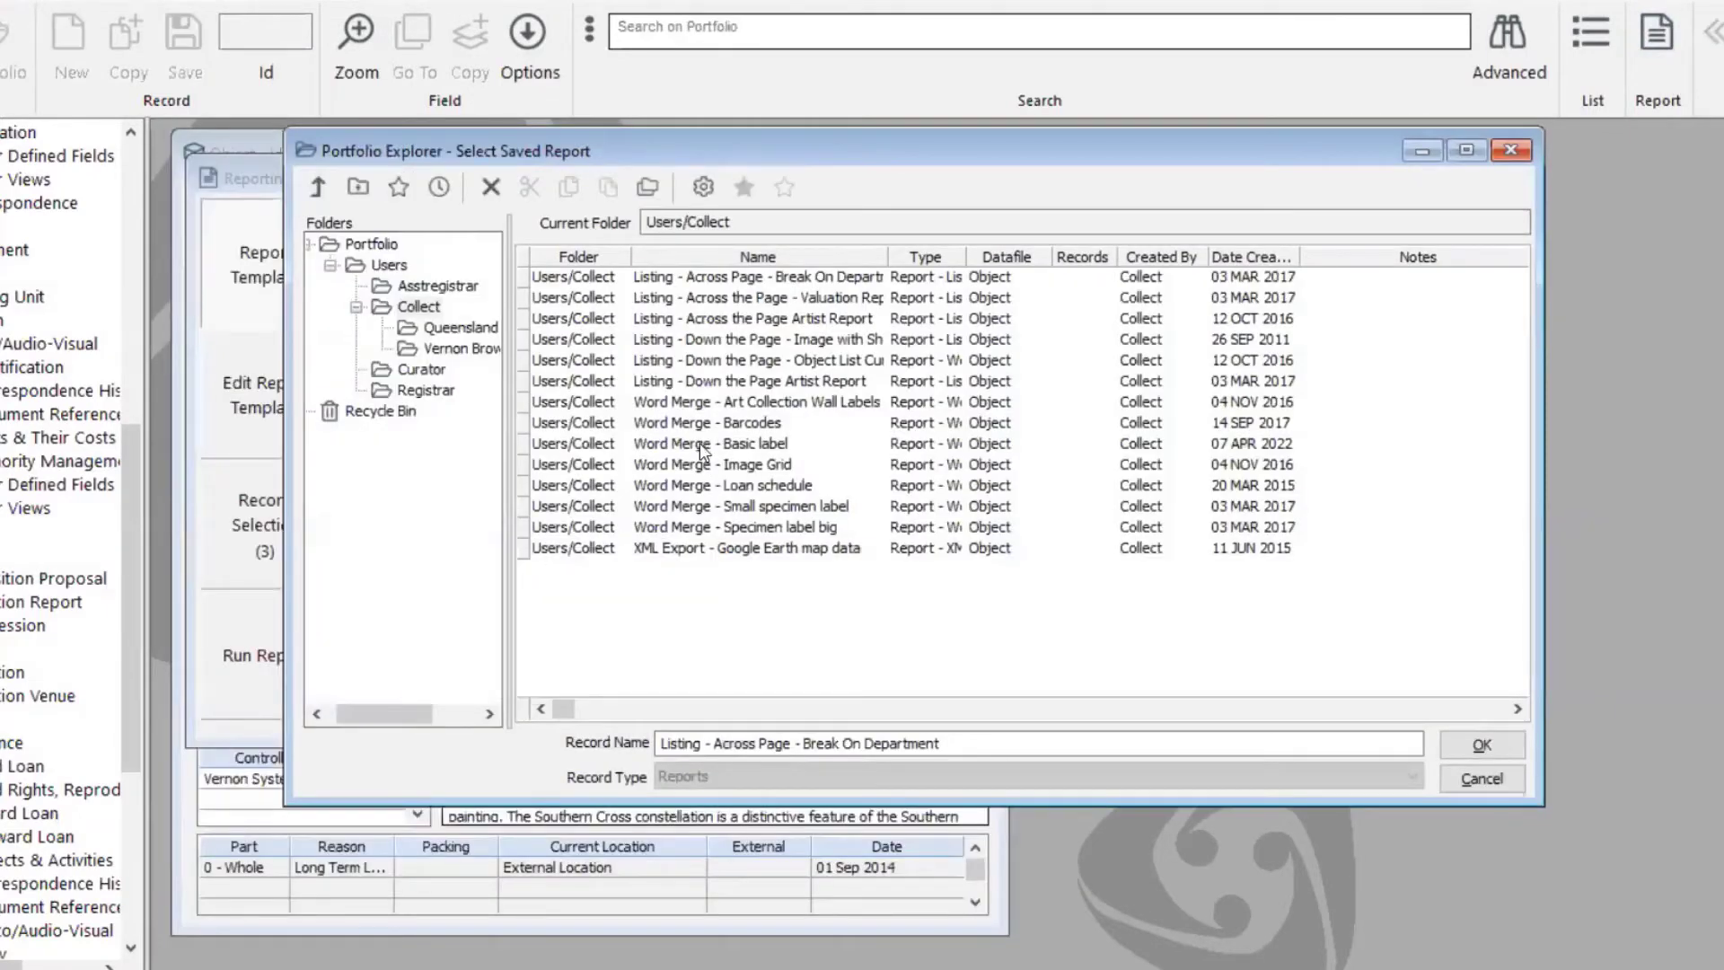
click(745, 443)
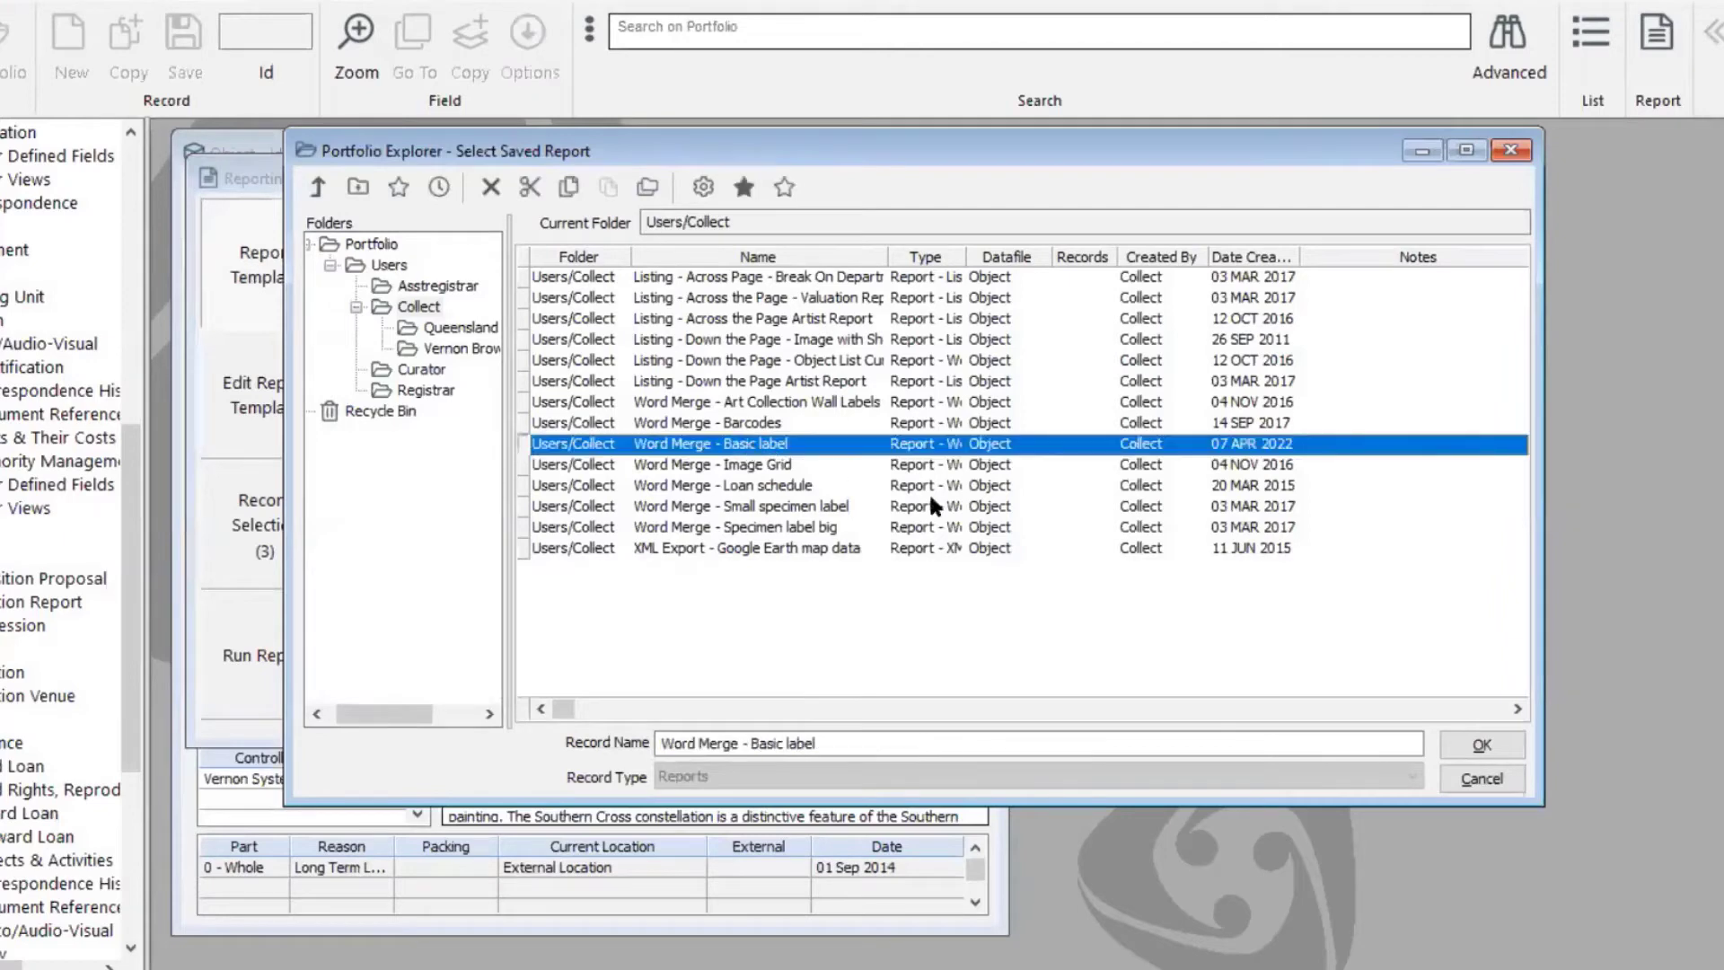
click(1482, 746)
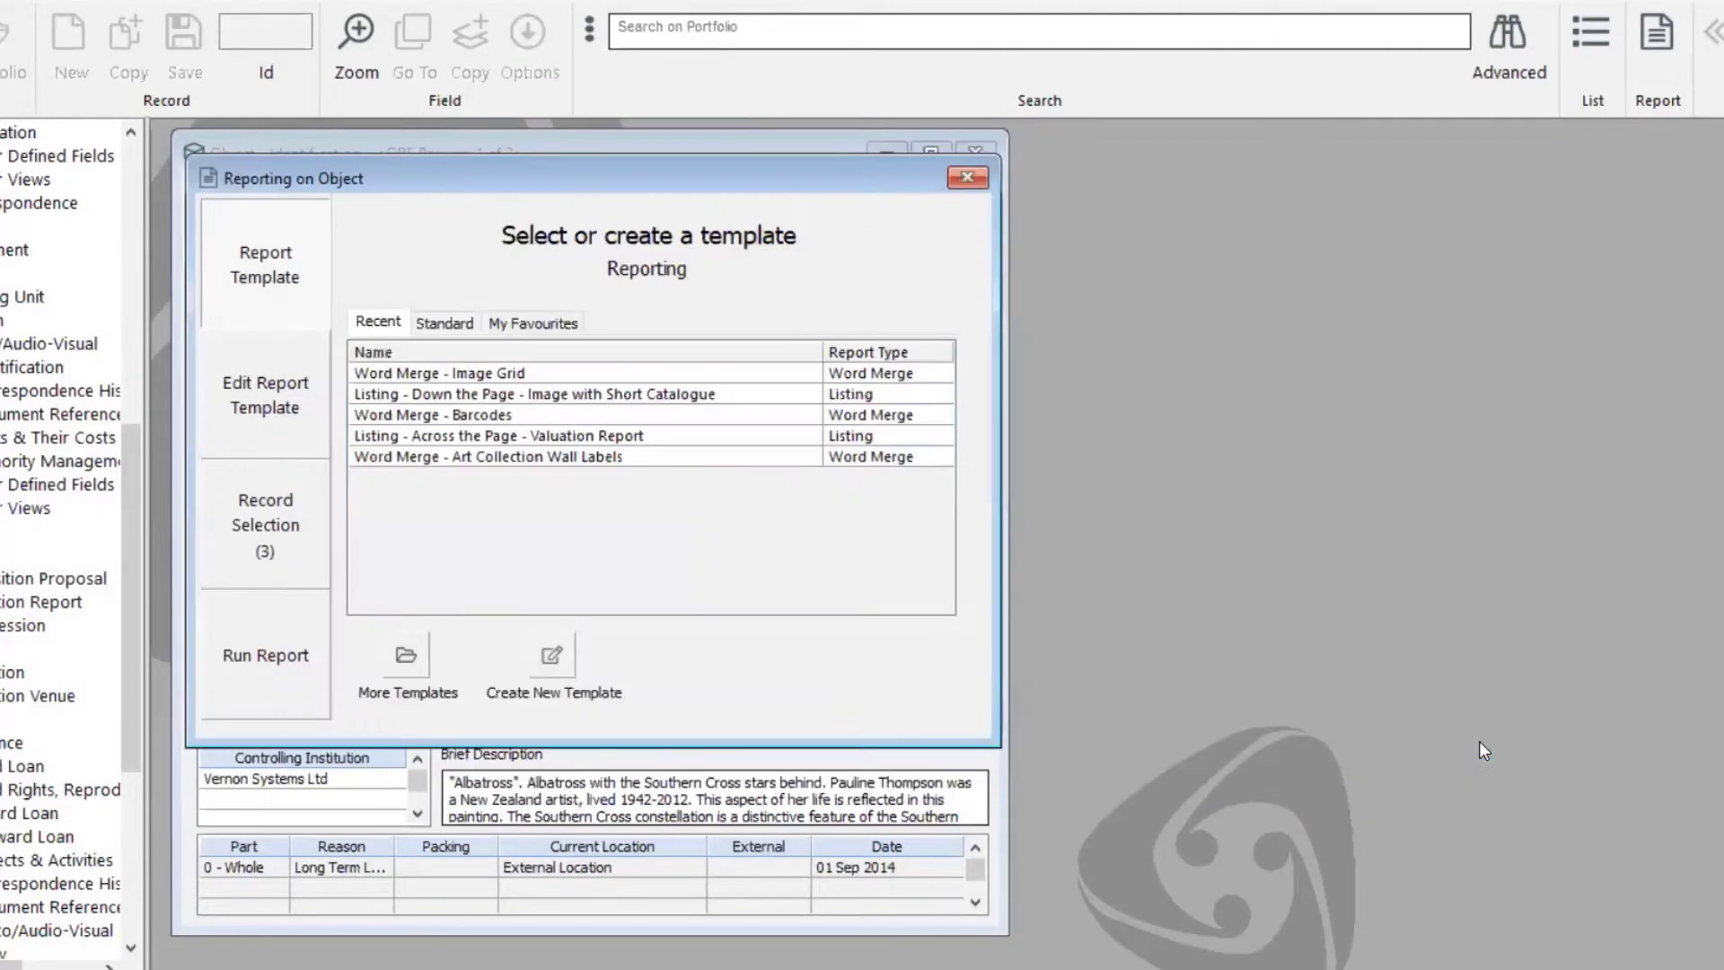
click(268, 692)
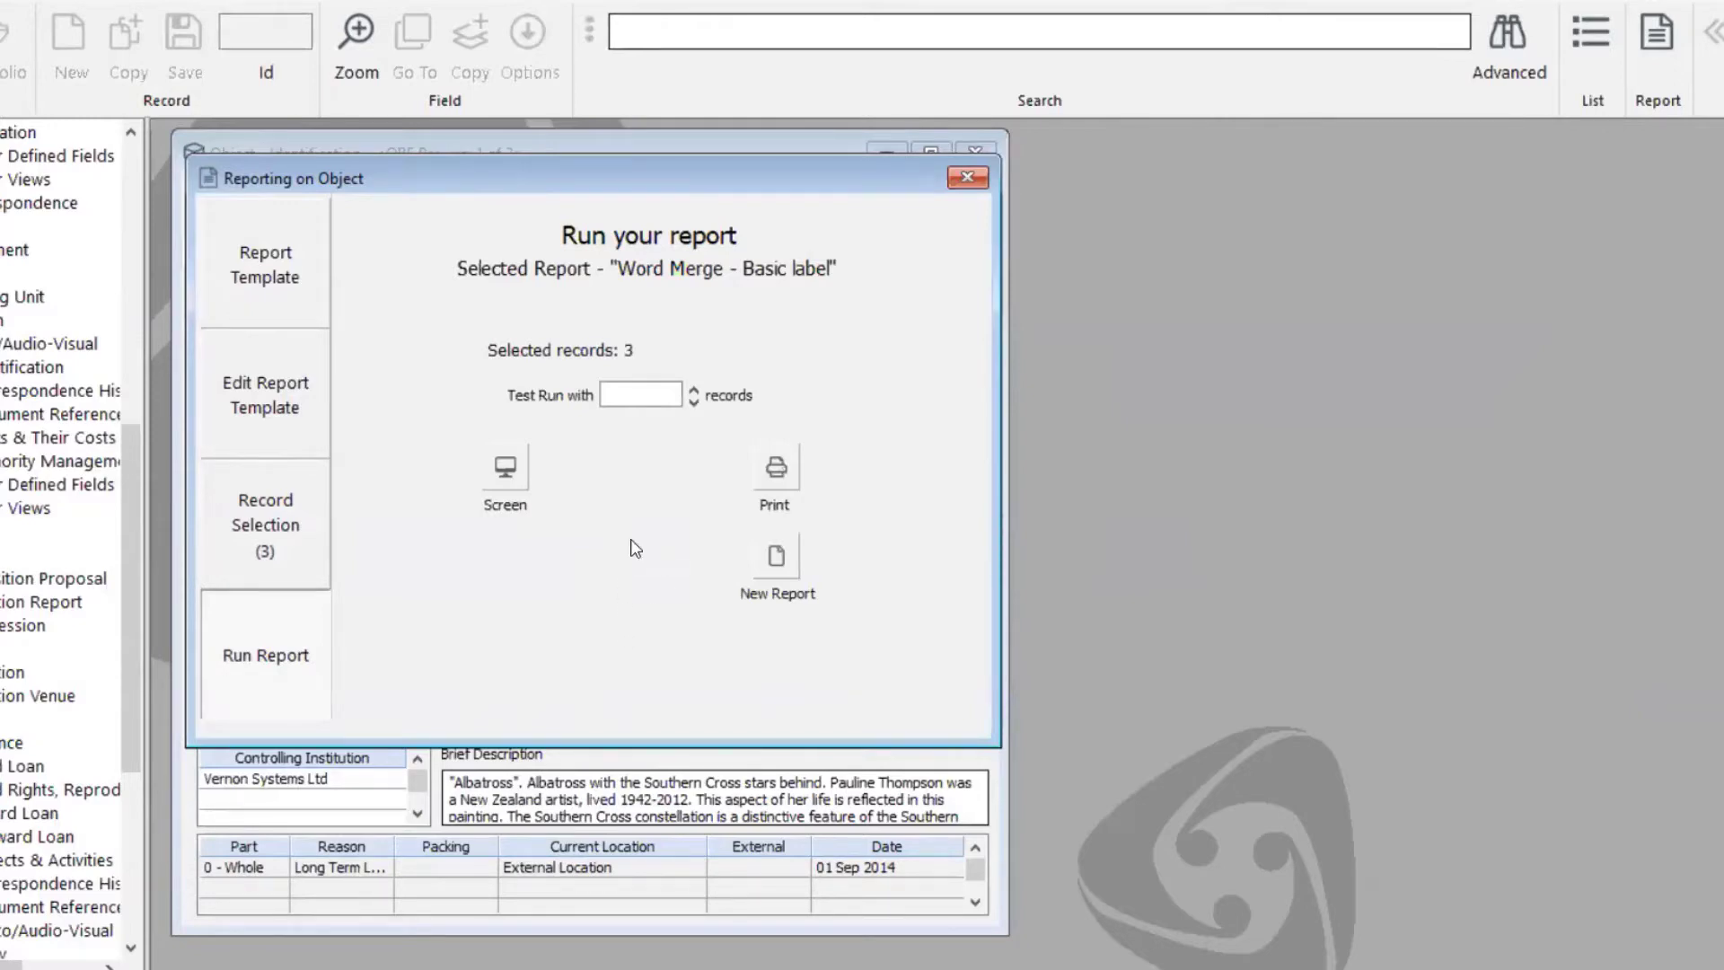
click(519, 476)
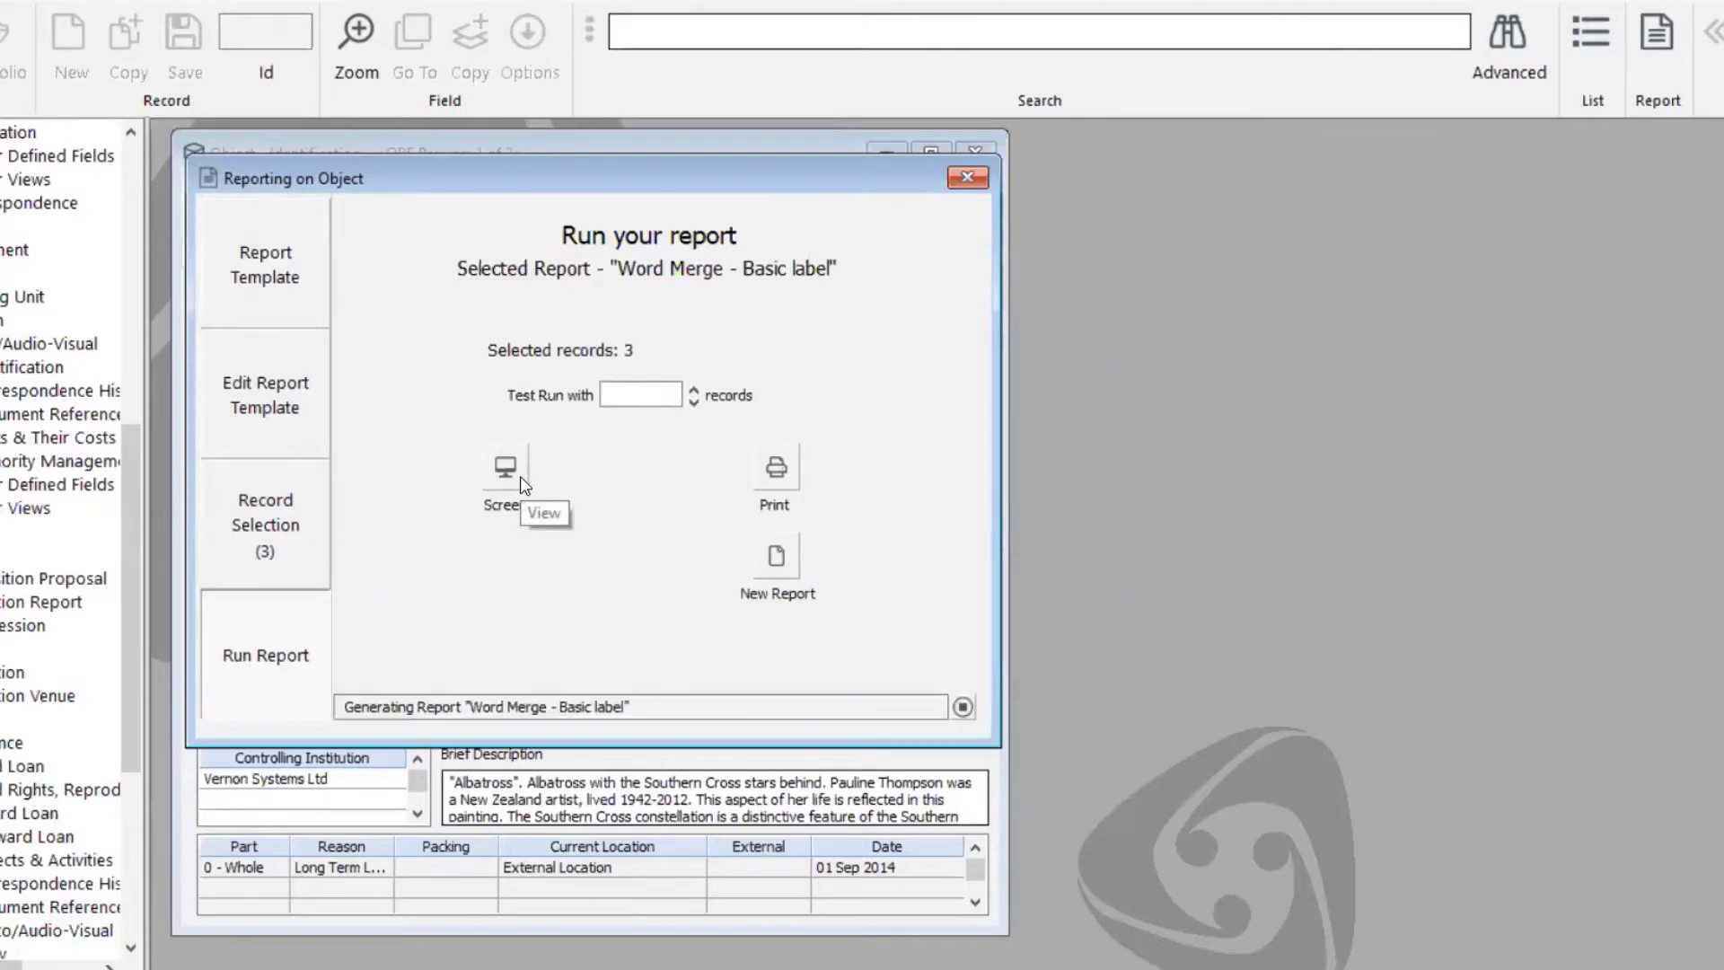